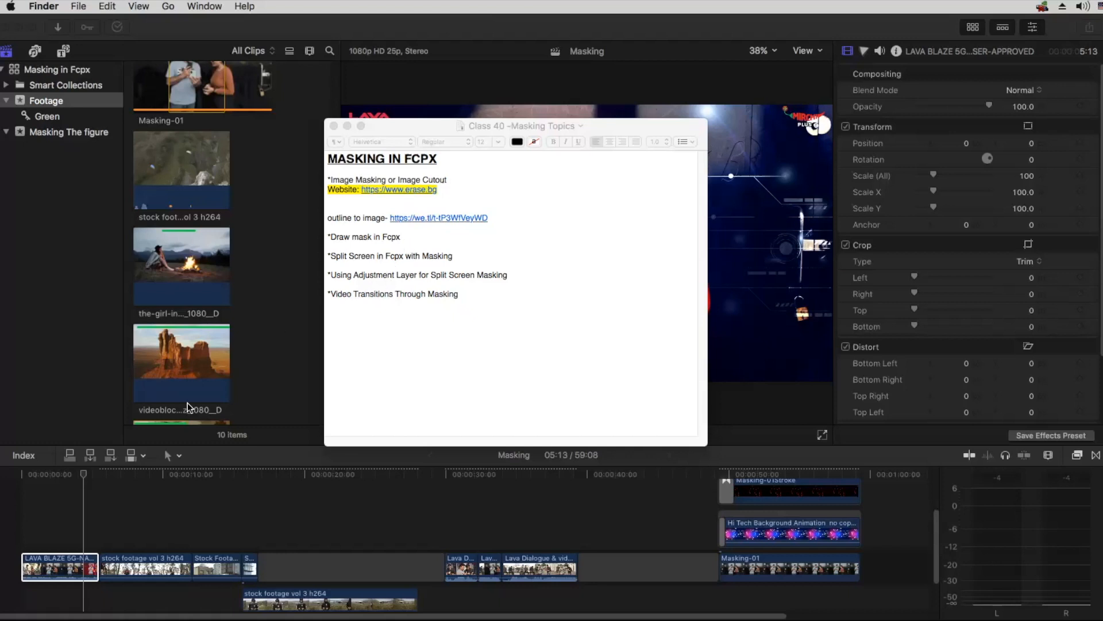
Step: Play the Lava Dialogue & video clips from their start and park the playhead within the second one
{"action": "left_click", "coordinate": [87, 505]}
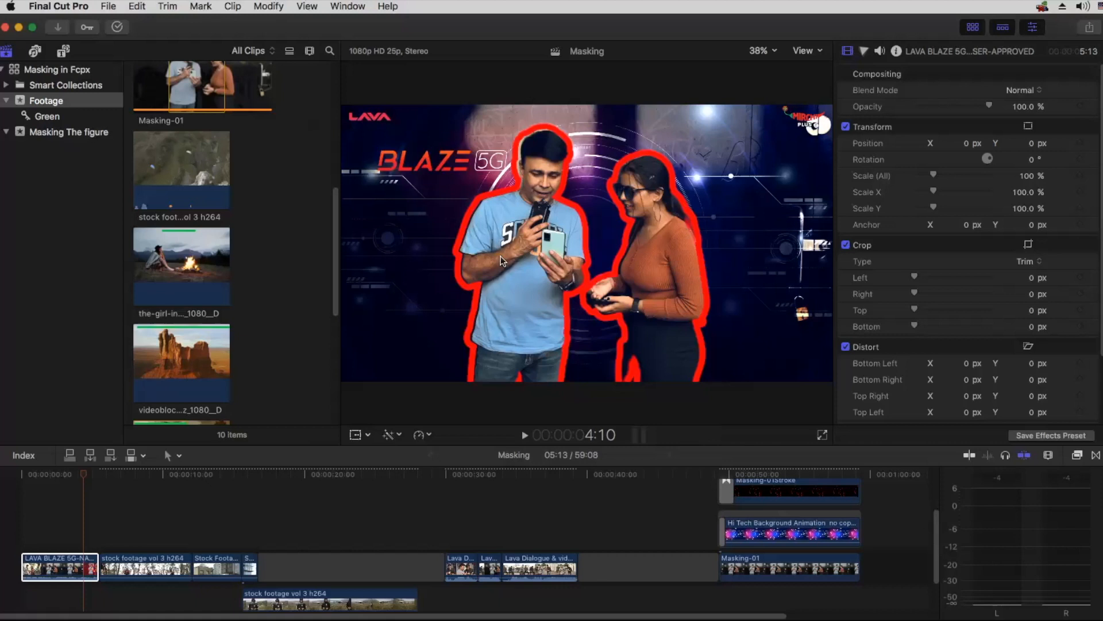
{"action": "left_click", "coordinate": [459, 498]}
{"action": "left_click", "coordinate": [456, 498]}
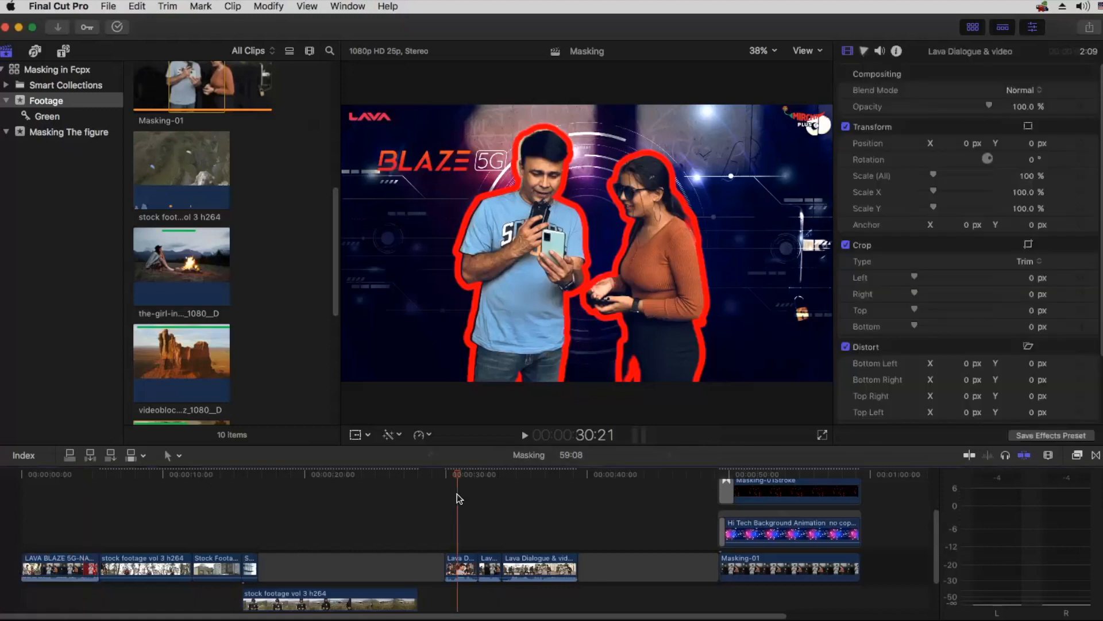
{"action": "key", "text": "super+equal"}
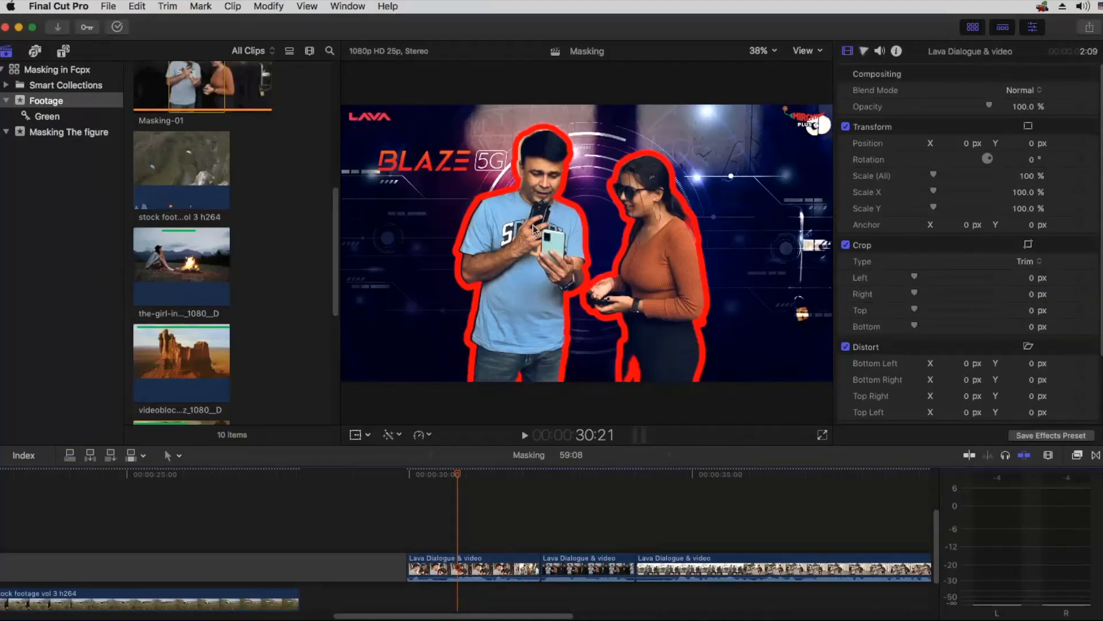
{"action": "key", "text": "space"}
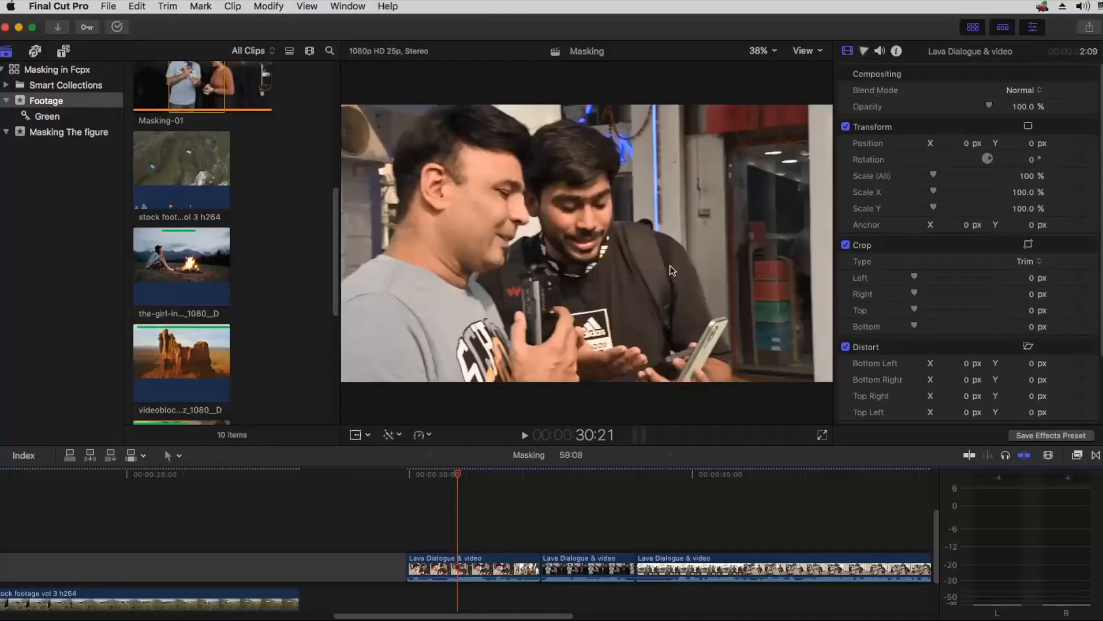
{"action": "left_click", "coordinate": [420, 474]}
{"action": "key", "text": "super+minus"}
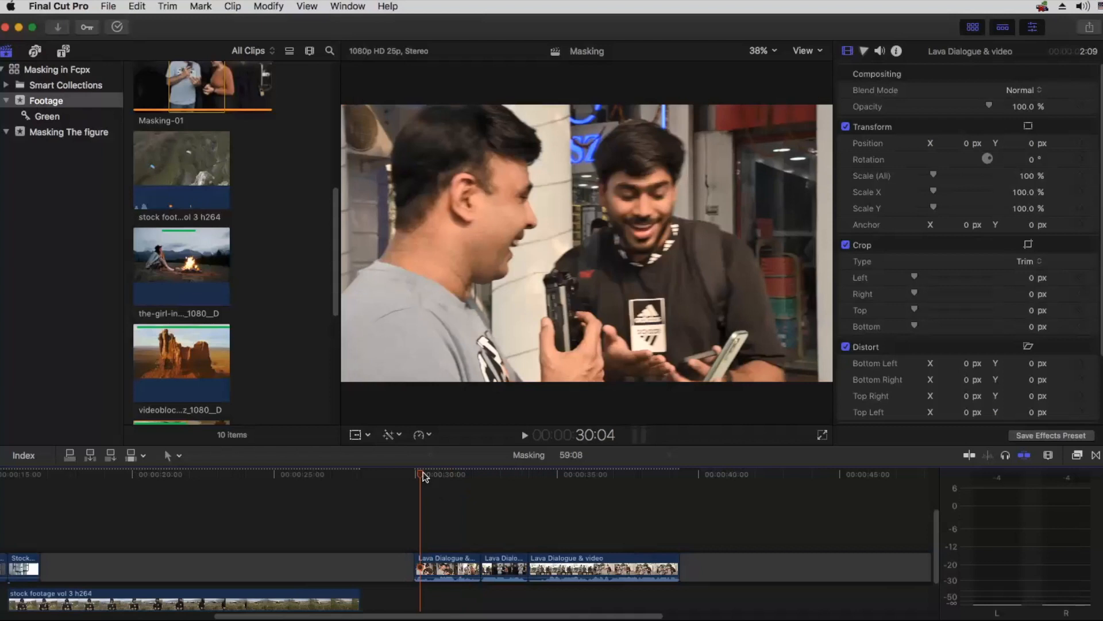
{"action": "left_click", "coordinate": [416, 474]}
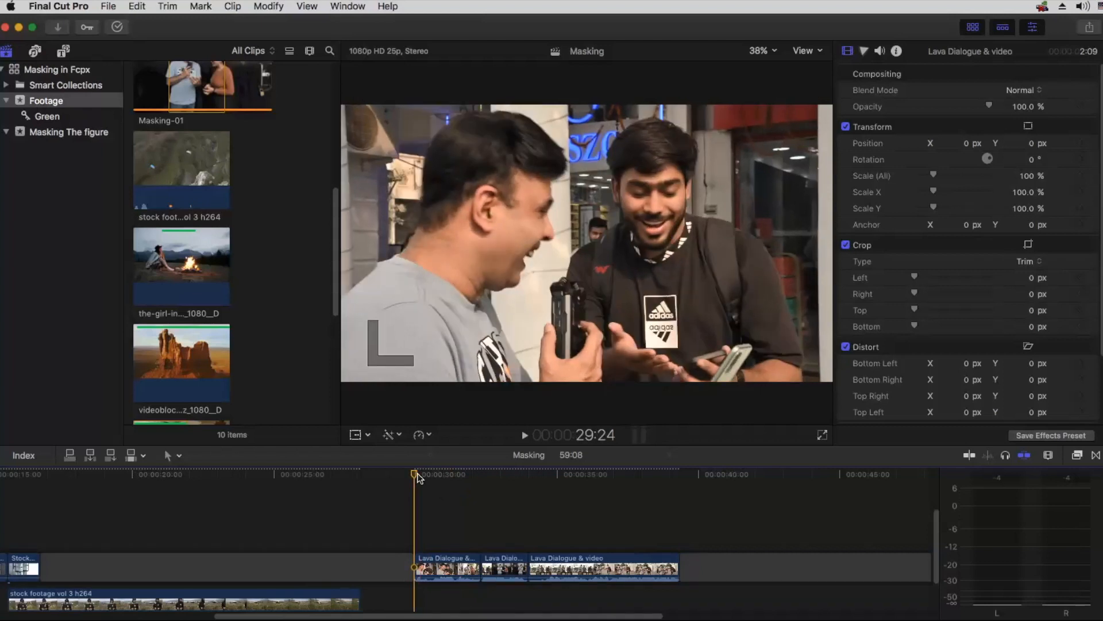
{"action": "key", "text": "space"}
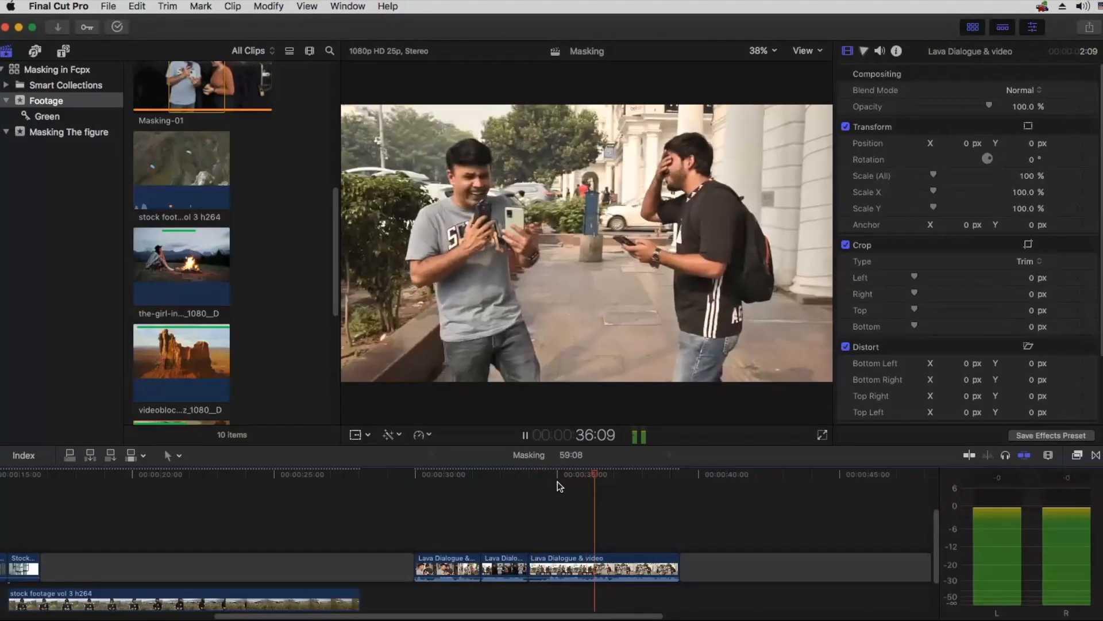
{"action": "key", "text": "space"}
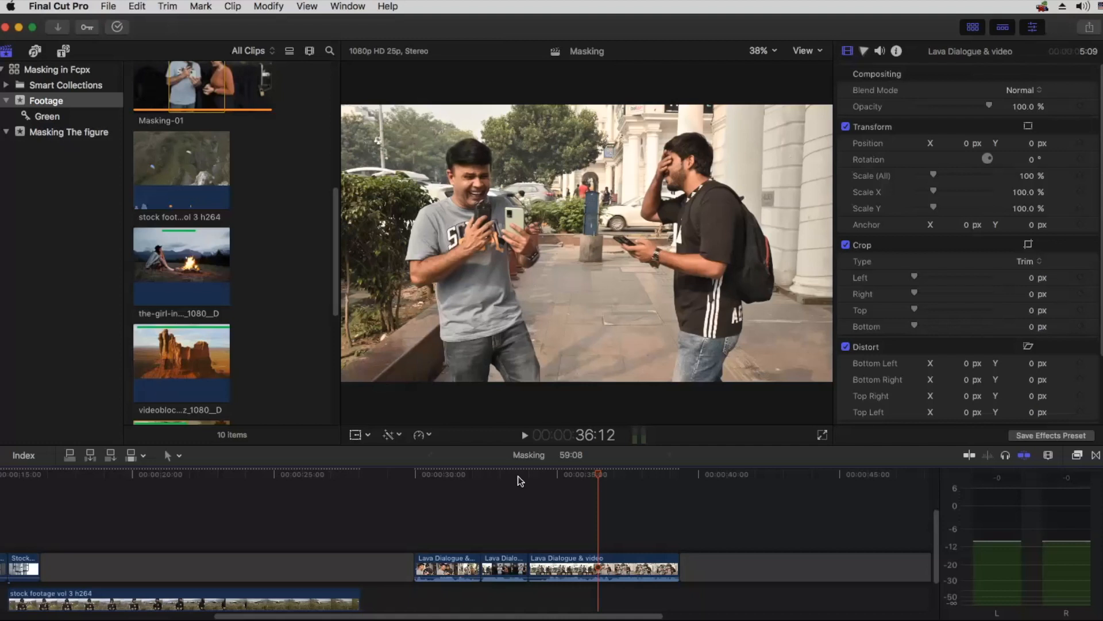
{"action": "left_click_drag", "start_coordinate": [514, 475], "coordinate": [517, 476]}
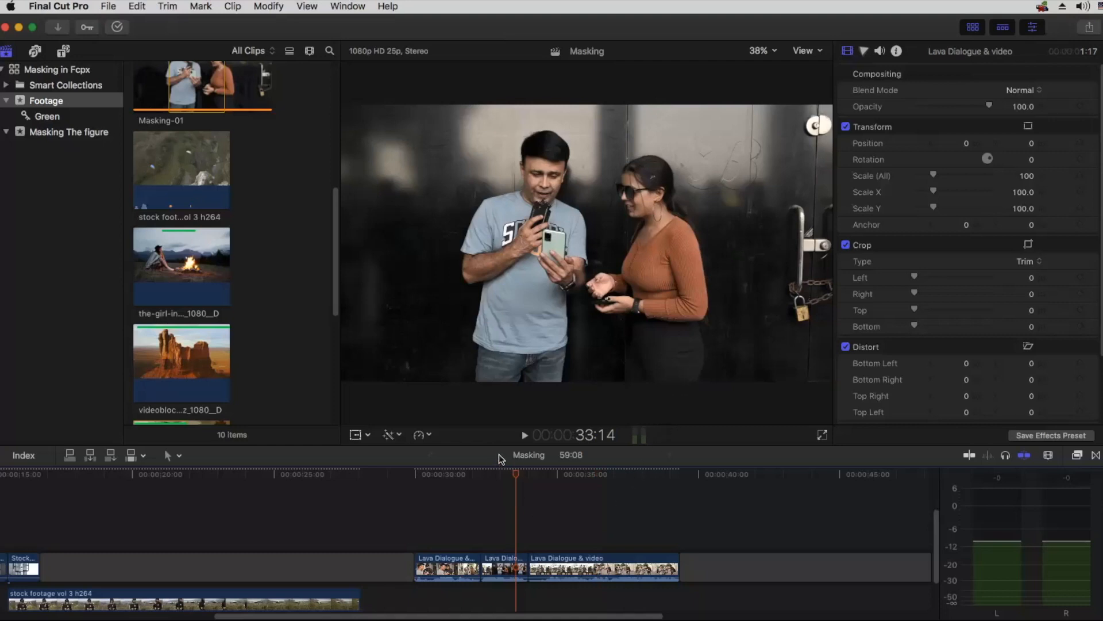
Step: Play the LAVA BLAZE 5G teaser clip from the beginning of the timeline
{"action": "key", "text": "Home"}
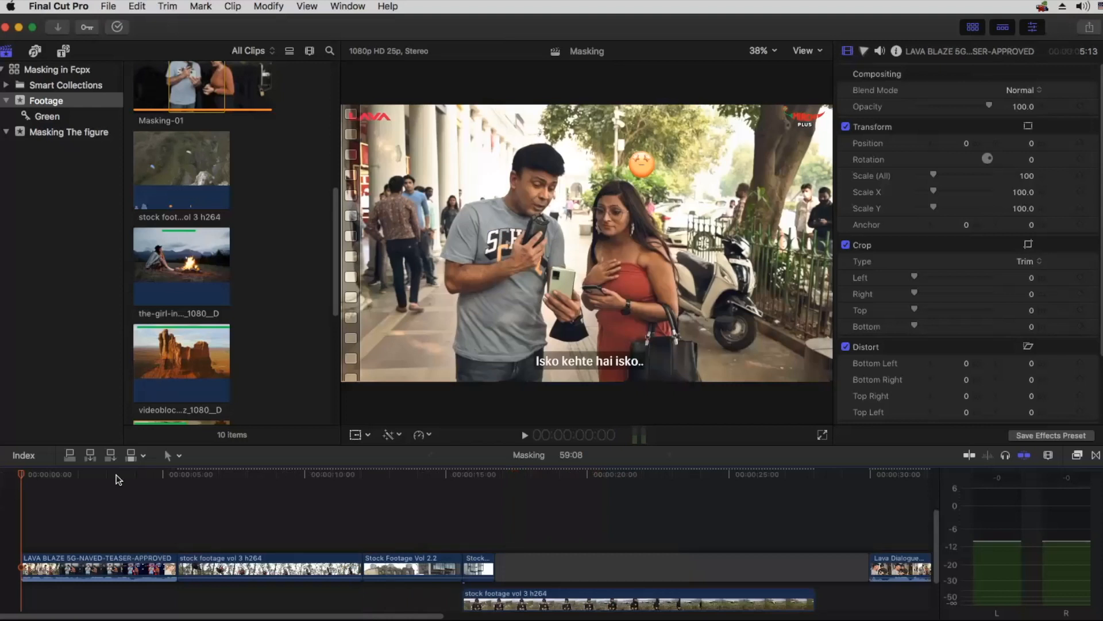
{"action": "key", "text": "space"}
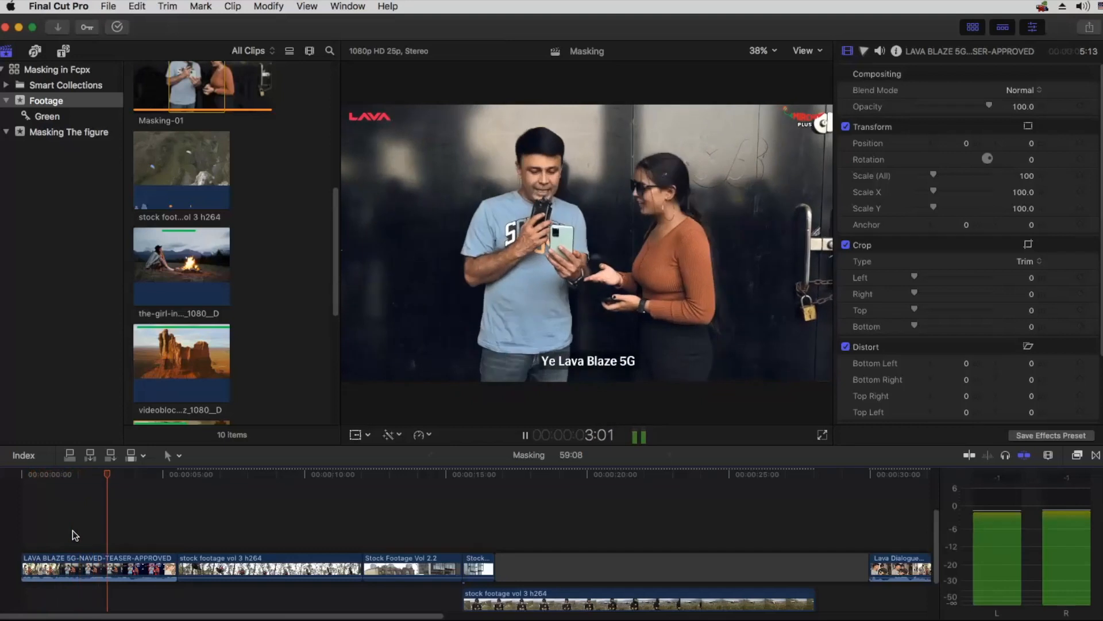
{"action": "key", "text": "space"}
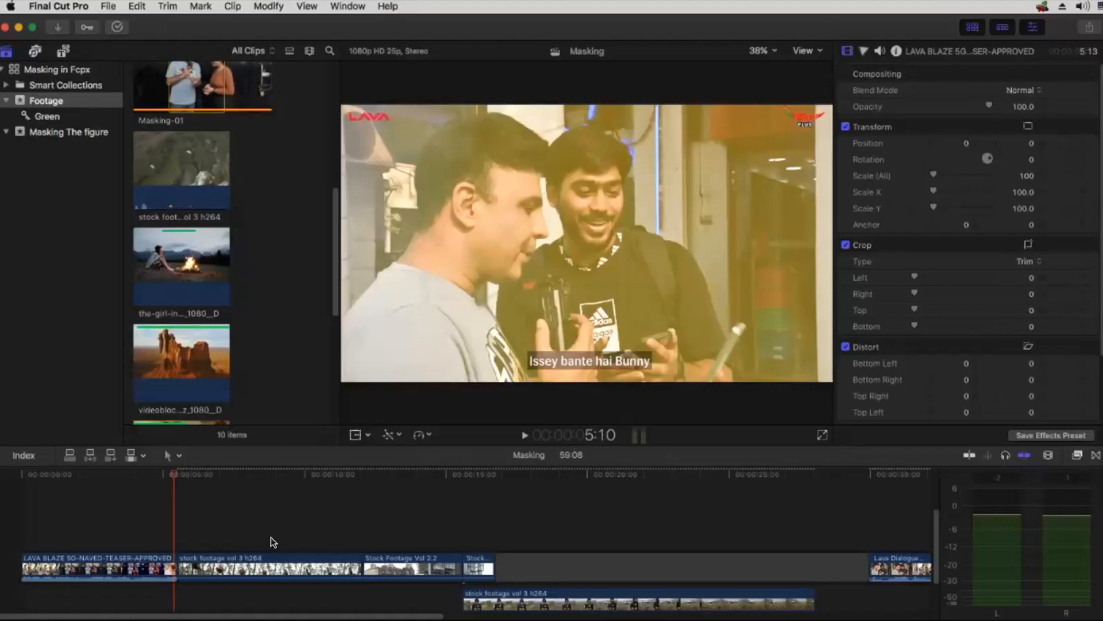
Step: Place the playhead at 33:24, on the last frame of the second Lava Dialogue & video clip, and select that clip
{"action": "key", "text": "super+minus"}
{"action": "key", "text": "super+minus"}
{"action": "left_click", "coordinate": [250, 481]}
{"action": "key", "text": "super+equal"}
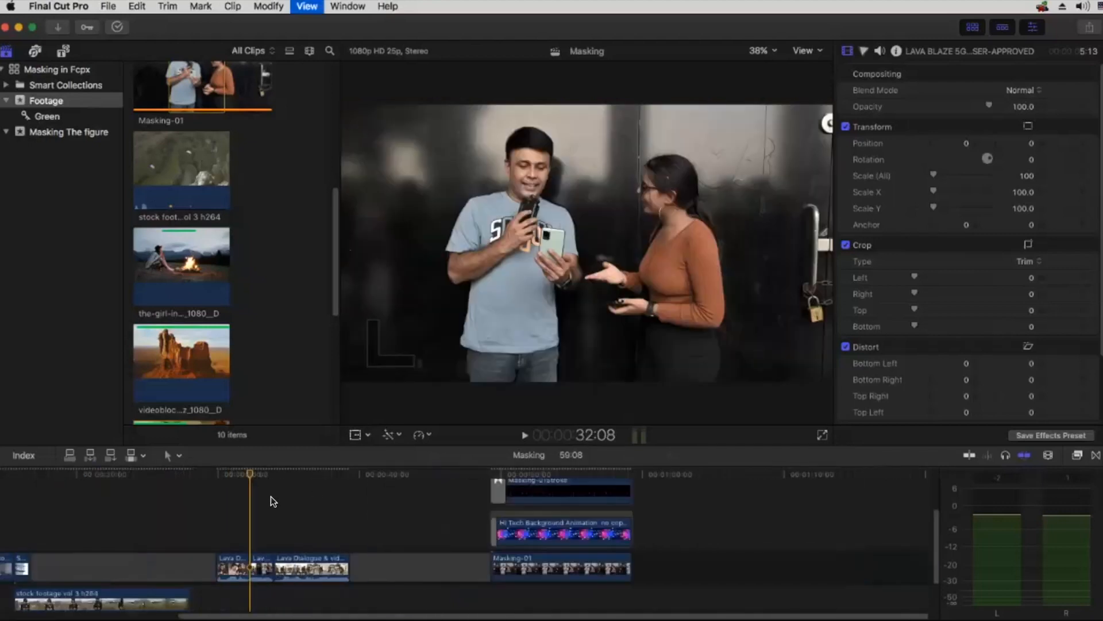
{"action": "key", "text": "super+equal"}
{"action": "key", "text": "super+equal"}
{"action": "left_click_drag", "start_coordinate": [275, 471], "coordinate": [337, 470]}
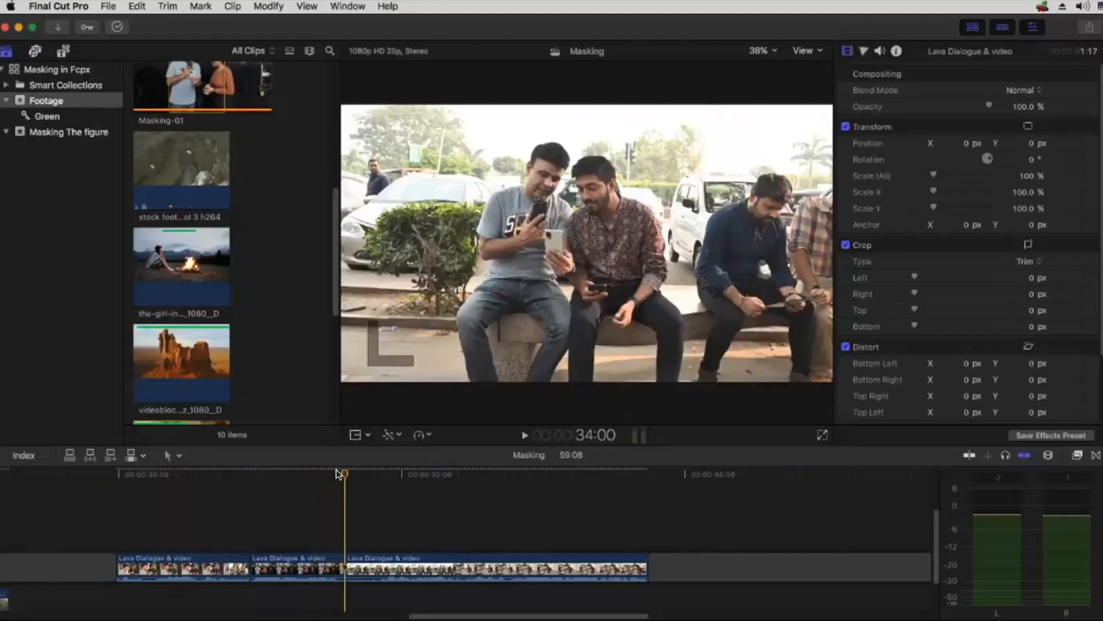
{"action": "key", "text": "Left"}
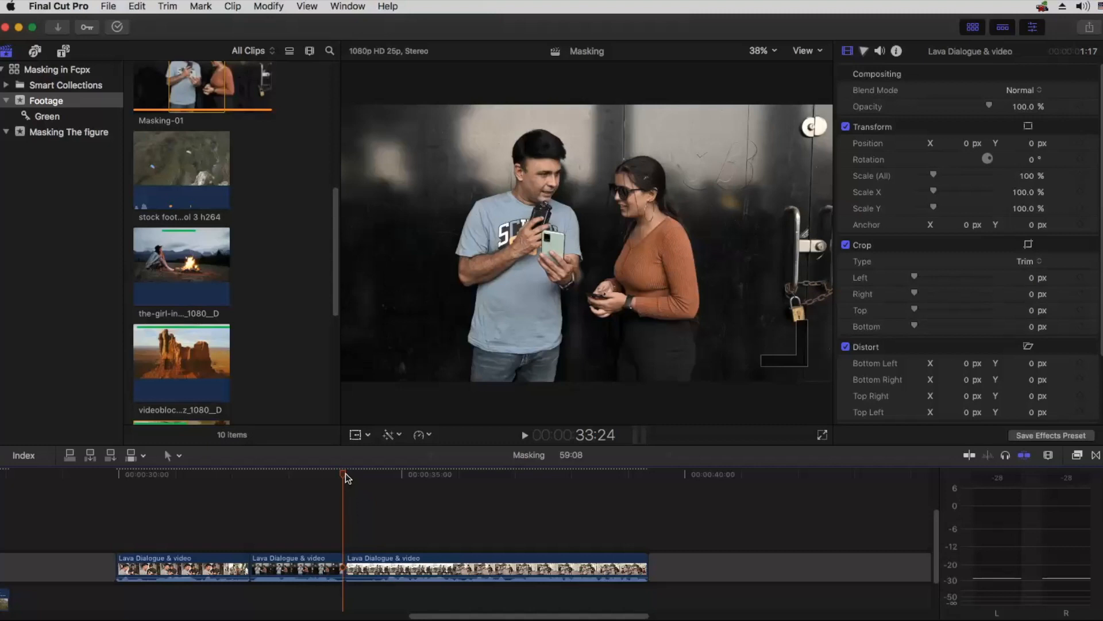
{"action": "key", "text": "Right"}
{"action": "key", "text": "Left"}
{"action": "left_click", "coordinate": [326, 562]}
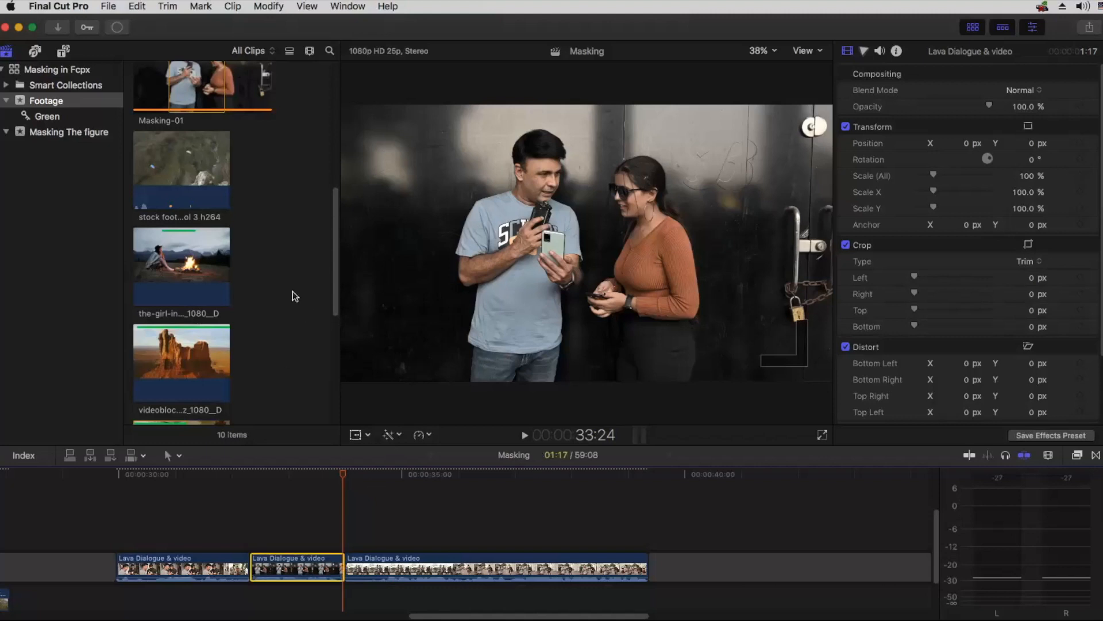
Step: Narrow the editor window so its sharing control fits on screen and show the available sharing options
{"action": "left_click", "coordinate": [109, 7]}
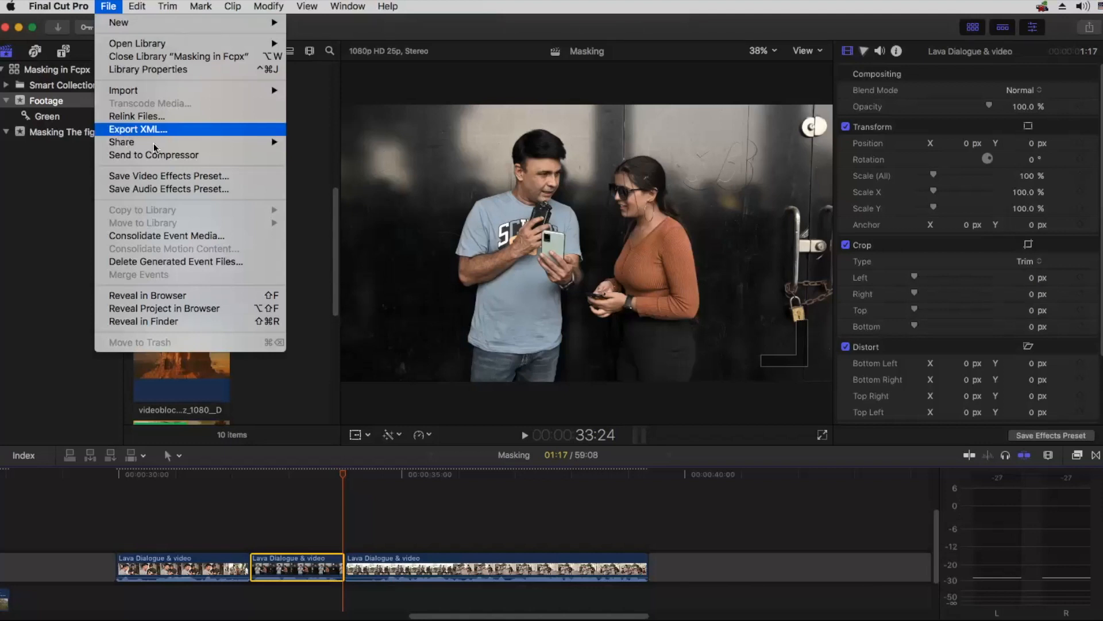
{"action": "mouse_move", "coordinate": [154, 142]}
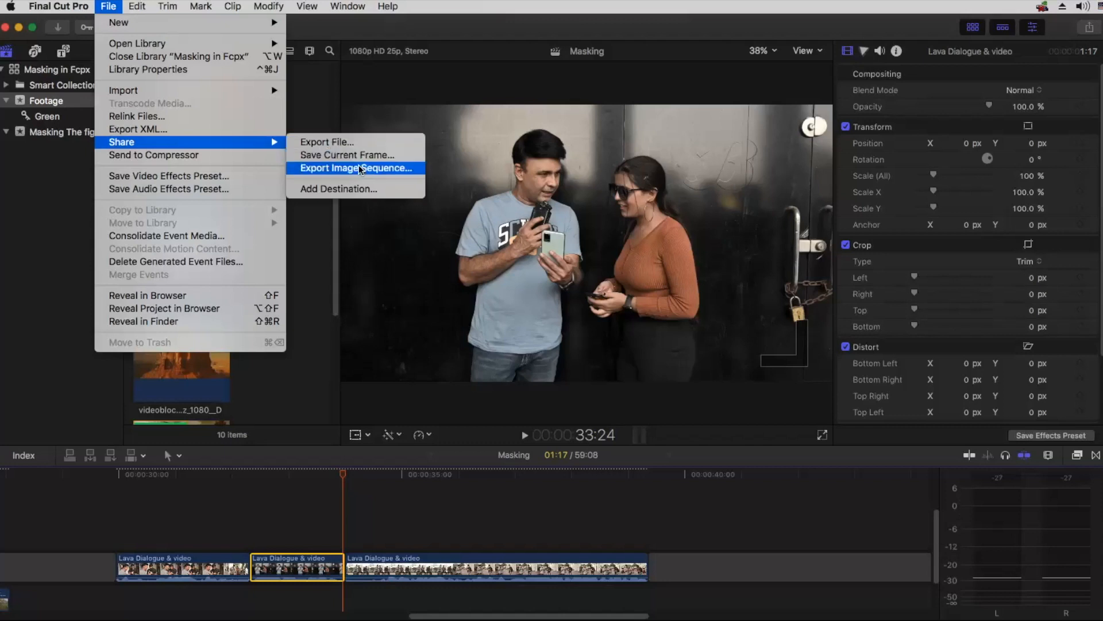
{"action": "left_click", "coordinate": [1088, 34]}
{"action": "left_click", "coordinate": [1088, 34]}
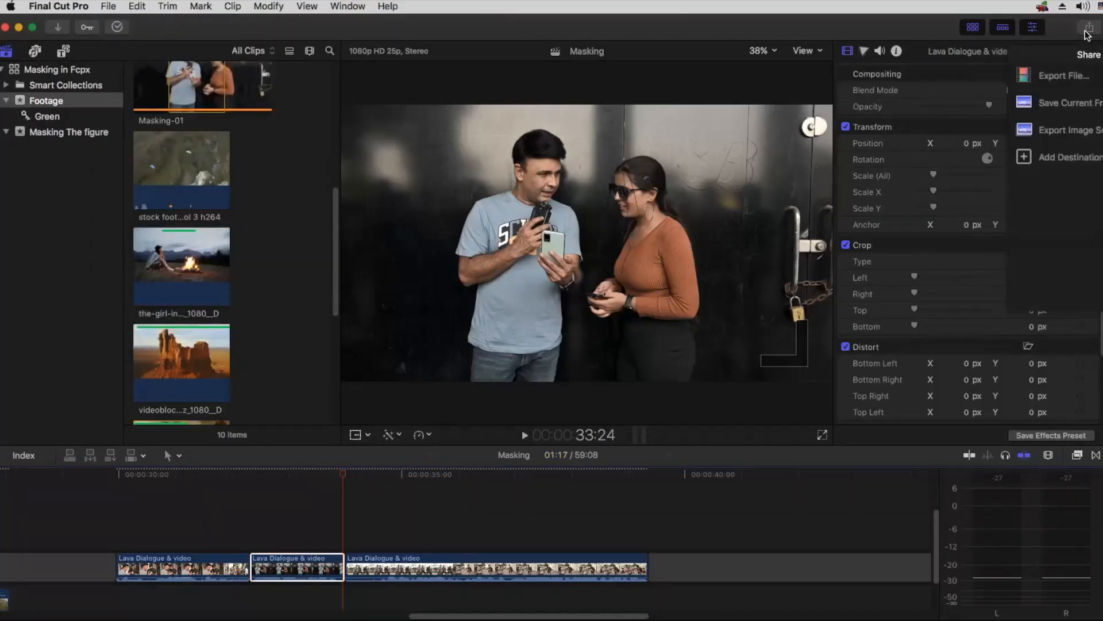
{"action": "left_click", "coordinate": [1085, 358]}
{"action": "left_click_drag", "start_coordinate": [1102, 615], "coordinate": [1080, 609]}
{"action": "left_click", "coordinate": [1063, 30]}
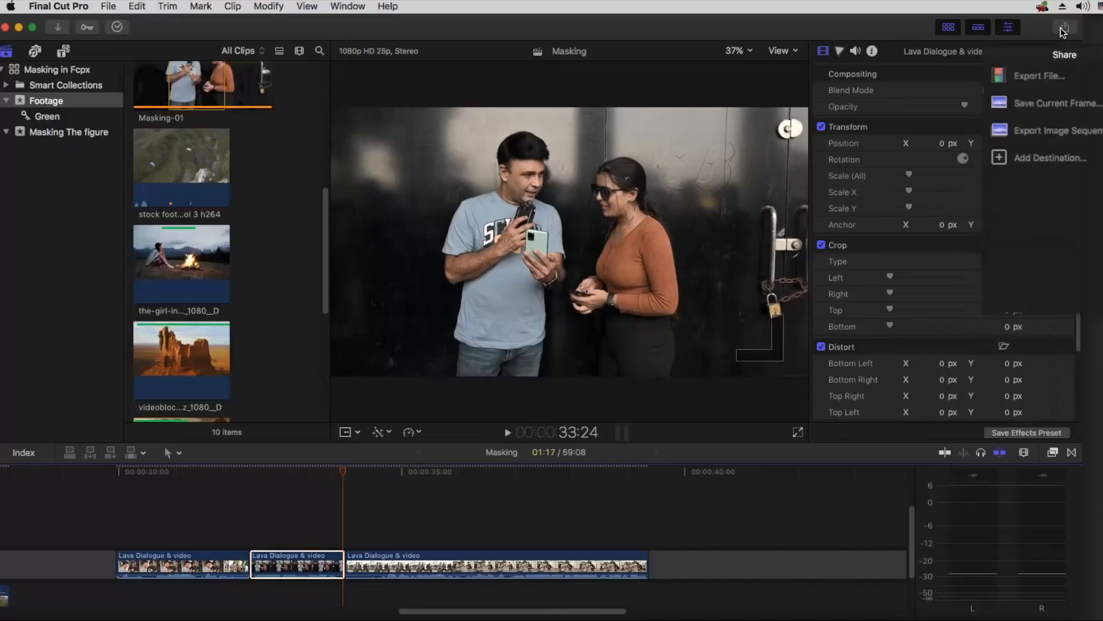
Step: Open the export destination settings, review the options of the Save Current Frame destination, and close them
{"action": "left_click", "coordinate": [1027, 158]}
{"action": "left_click_drag", "start_coordinate": [695, 152], "coordinate": [671, 119]}
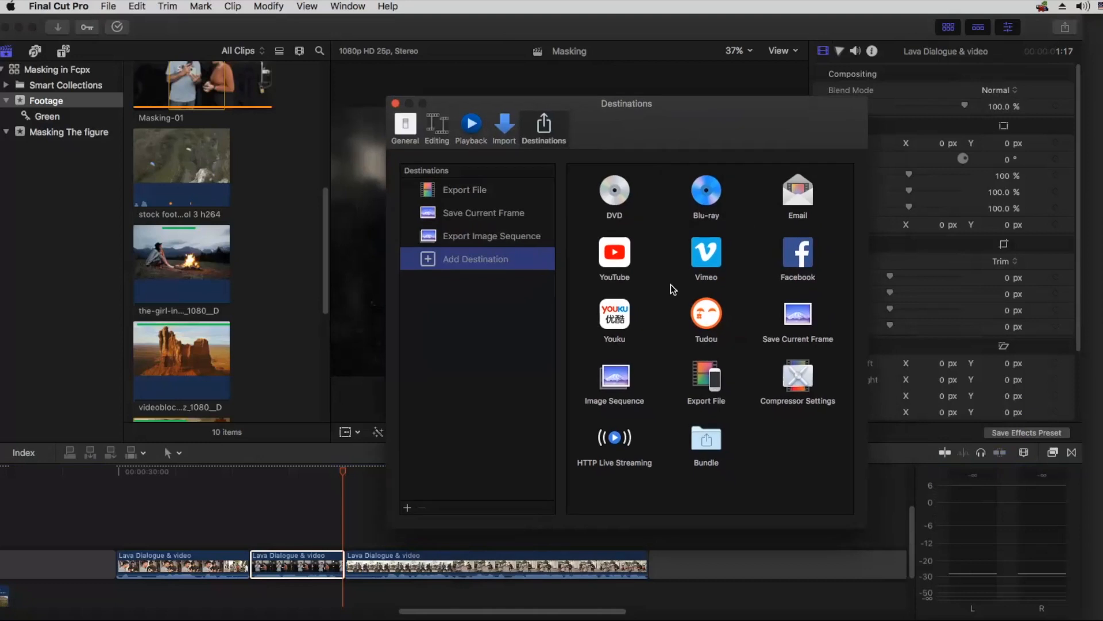
{"action": "left_click_drag", "start_coordinate": [804, 320], "coordinate": [741, 298]}
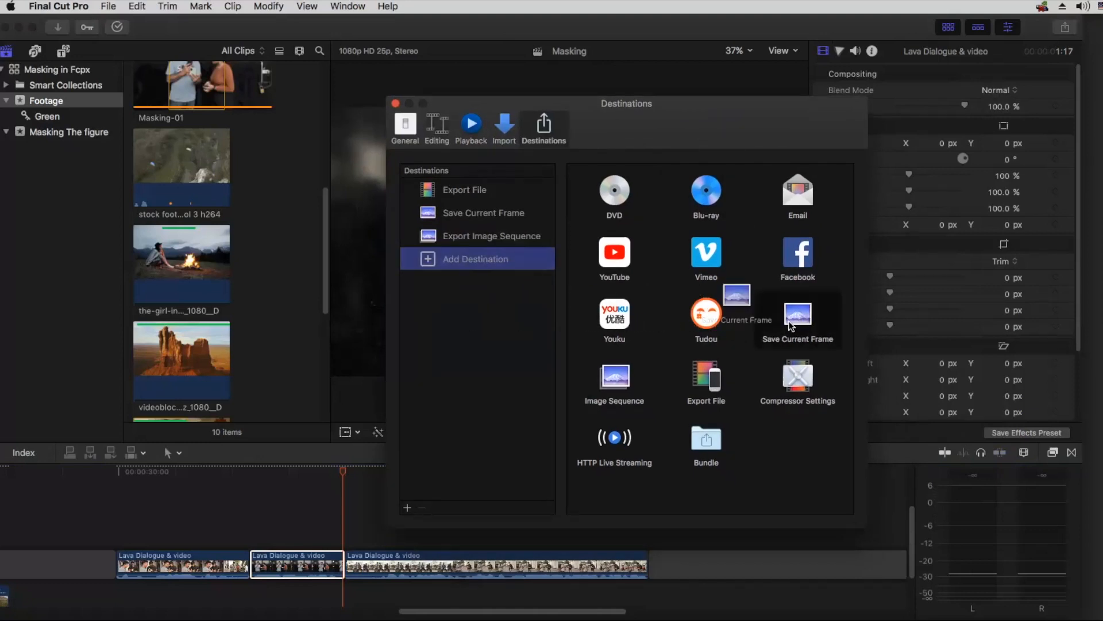
{"action": "left_click", "coordinate": [464, 219]}
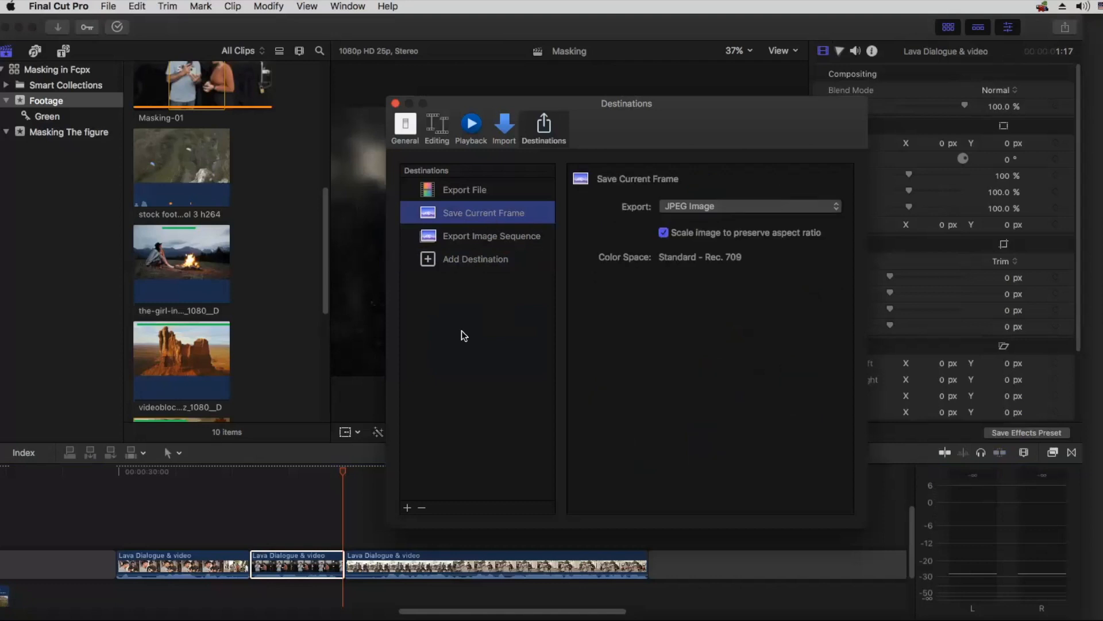
{"action": "left_click", "coordinate": [394, 103]}
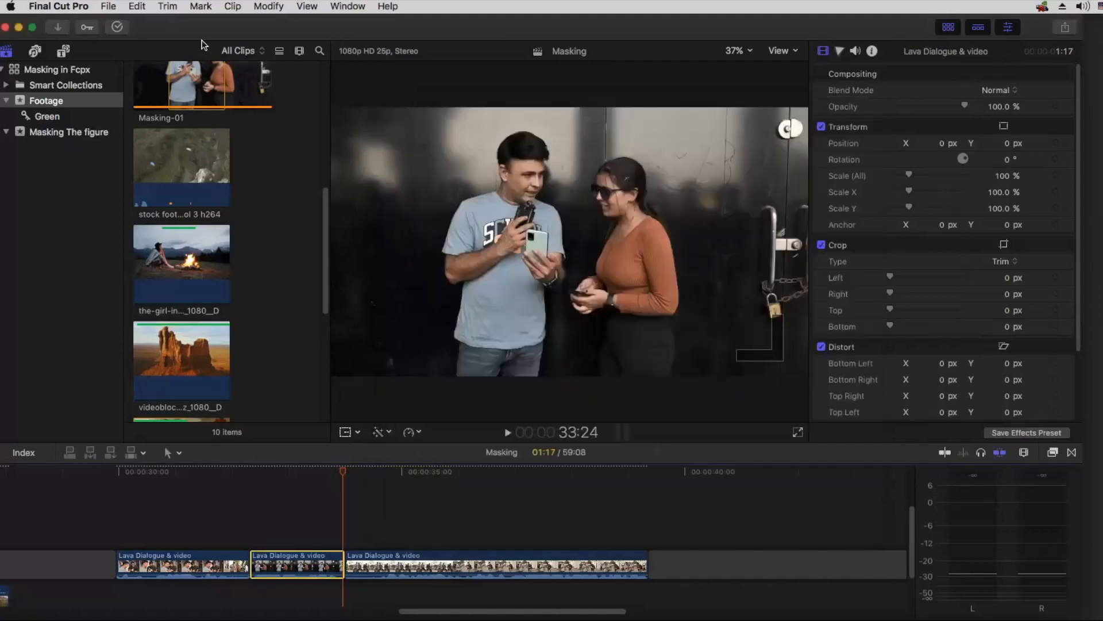
Step: Review the Save Current Frame export's settings and save location, and cancel the export
{"action": "left_click", "coordinate": [109, 6]}
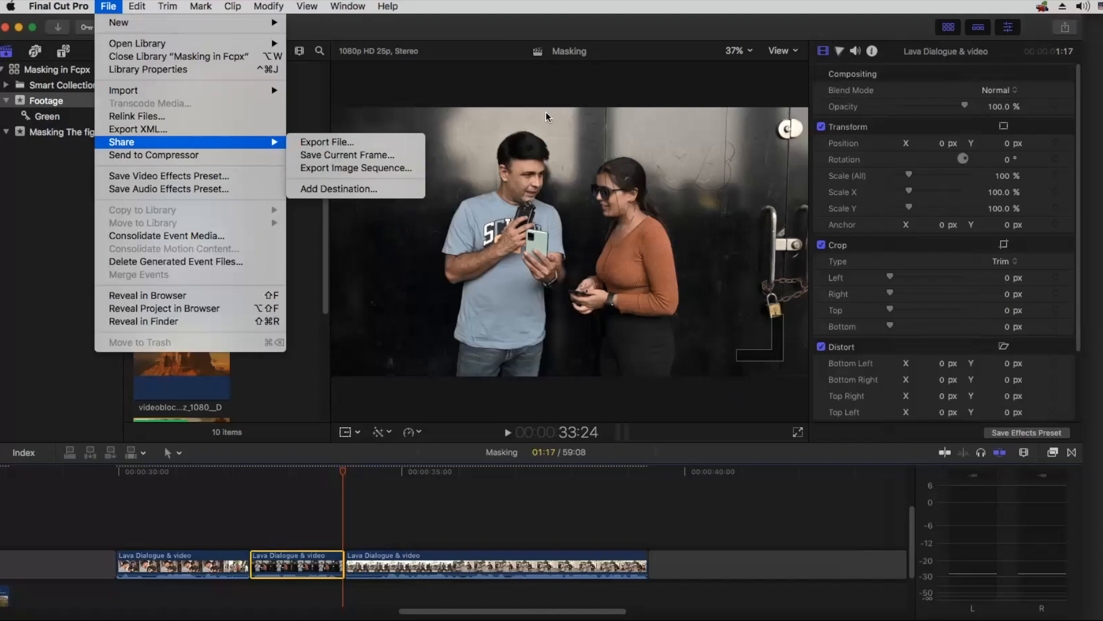
{"action": "left_click", "coordinate": [1061, 32]}
{"action": "left_click", "coordinate": [1061, 32]}
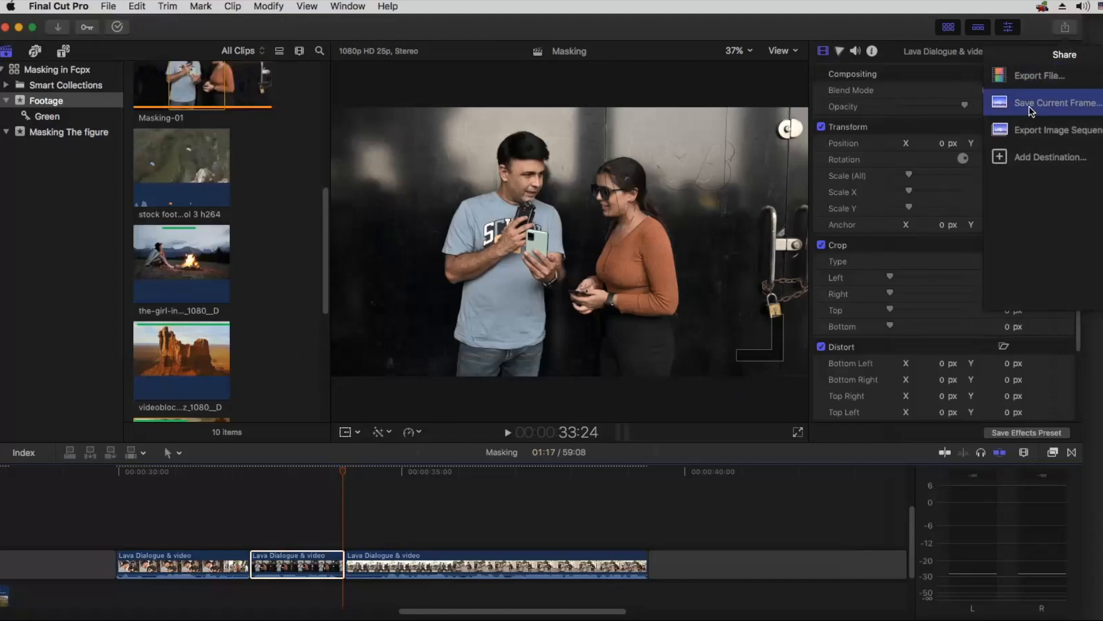
{"action": "left_click", "coordinate": [1042, 109]}
{"action": "left_click_drag", "start_coordinate": [702, 122], "coordinate": [515, 111]}
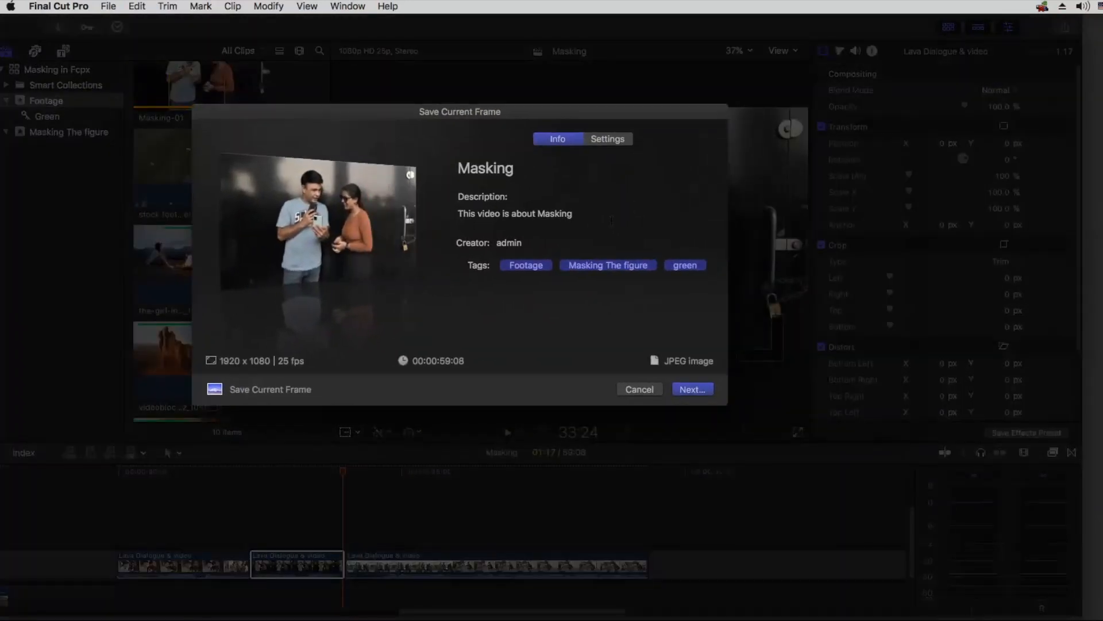
{"action": "left_click", "coordinate": [625, 141]}
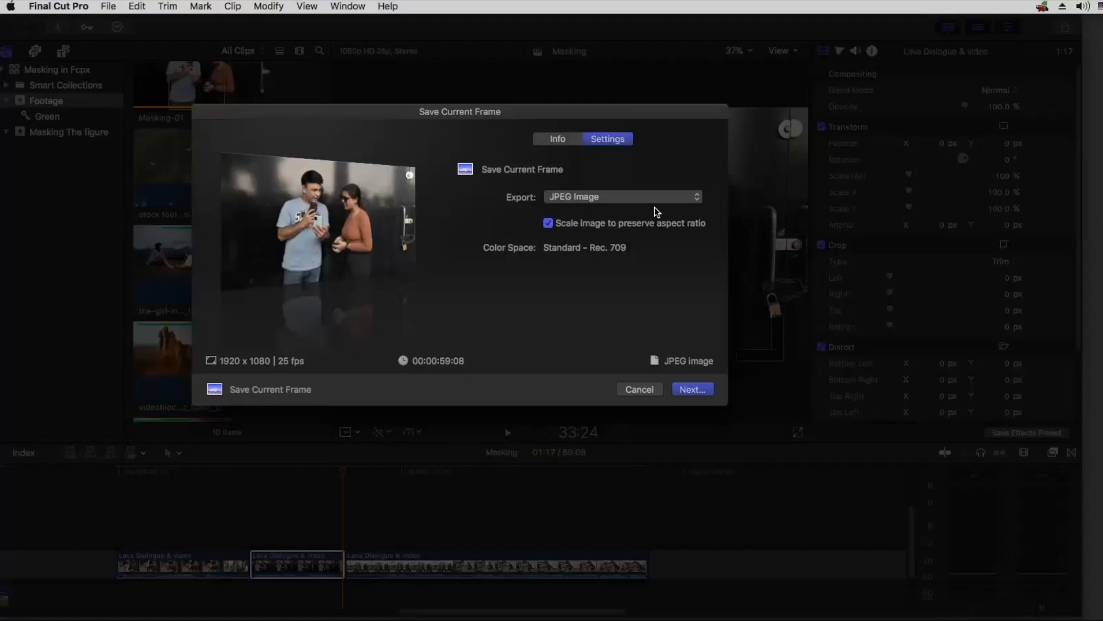
{"action": "left_click", "coordinate": [698, 388]}
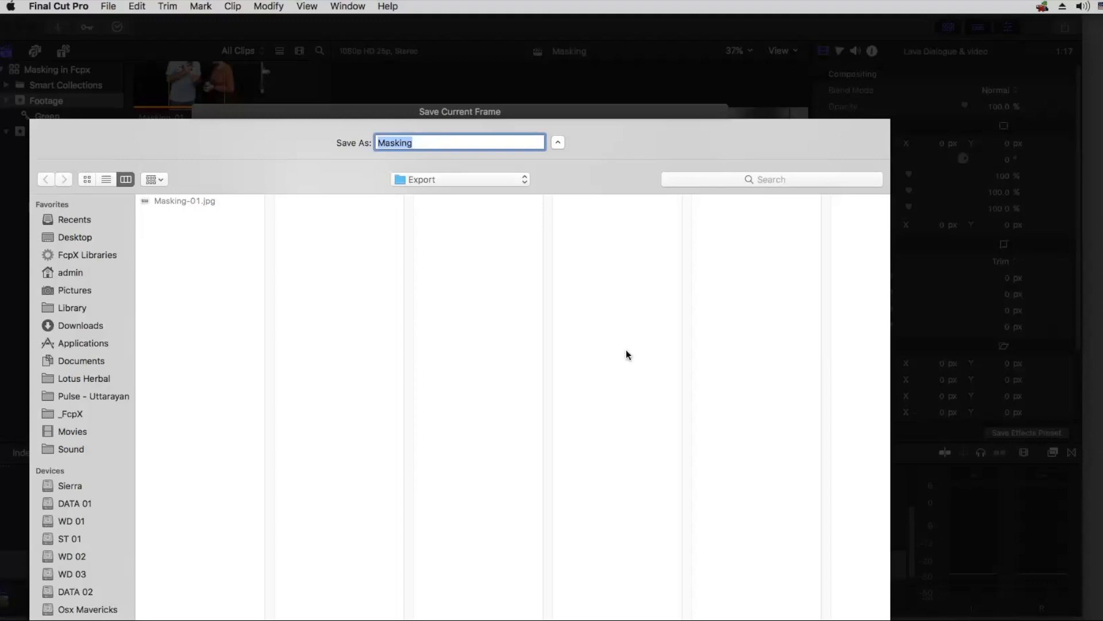
{"action": "key", "text": "Escape"}
{"action": "left_click", "coordinate": [638, 389]}
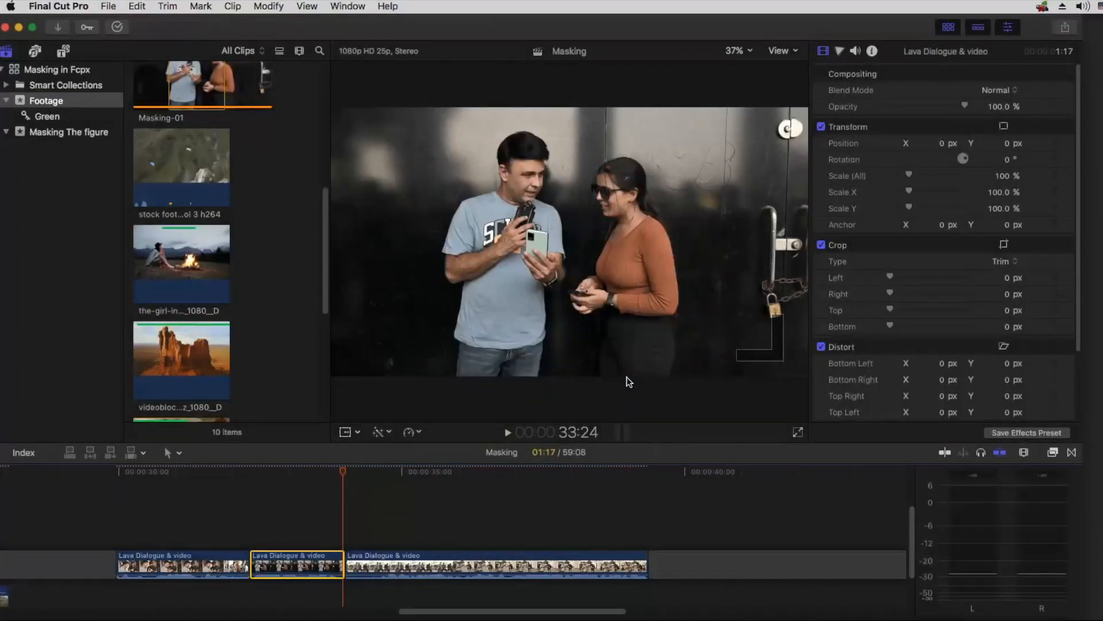
Step: Switch to Finder and preview Masking-01.jpg in the Export folder of Class 40_26-01-23, inside AEFT Online Classes
{"action": "key", "text": "super+Tab"}
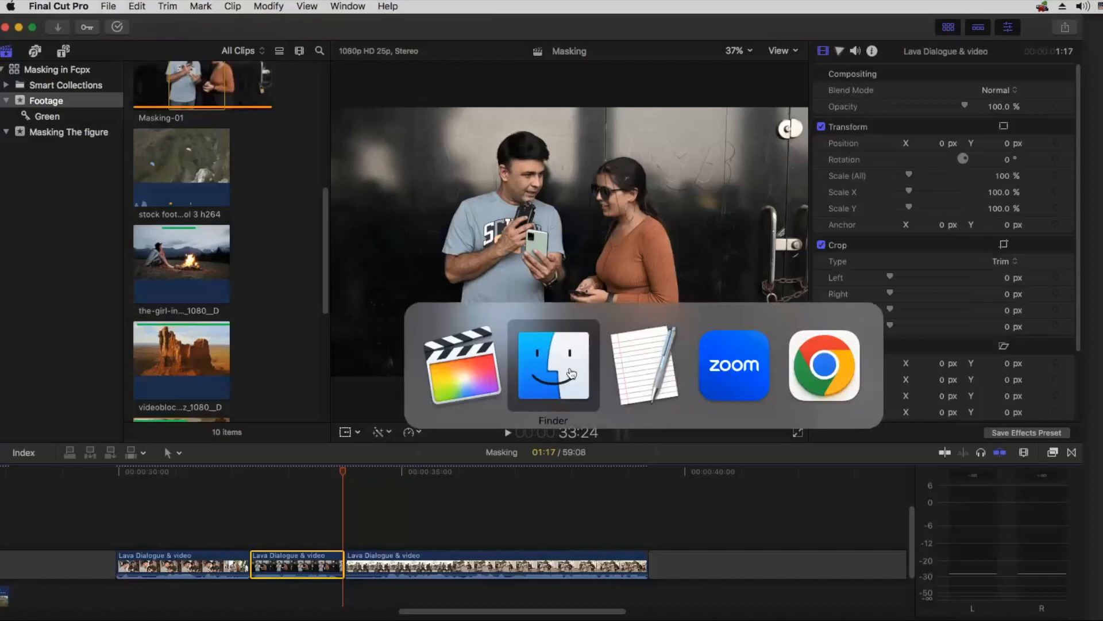
{"action": "left_click", "coordinate": [562, 376]}
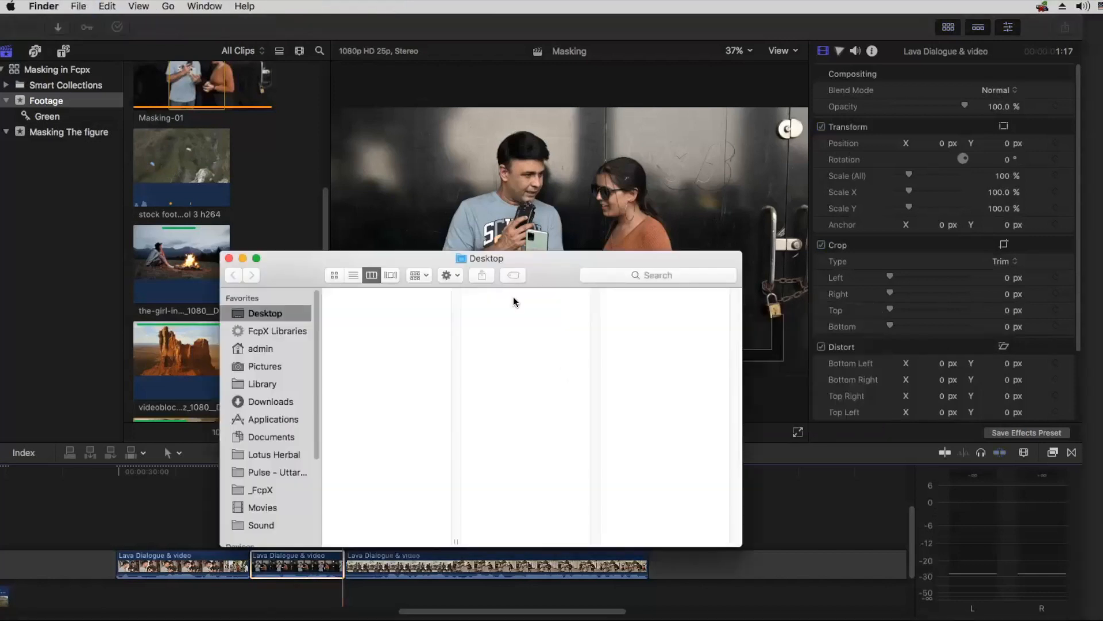
{"action": "left_click_drag", "start_coordinate": [395, 260], "coordinate": [395, 201]}
{"action": "left_click", "coordinate": [387, 237]}
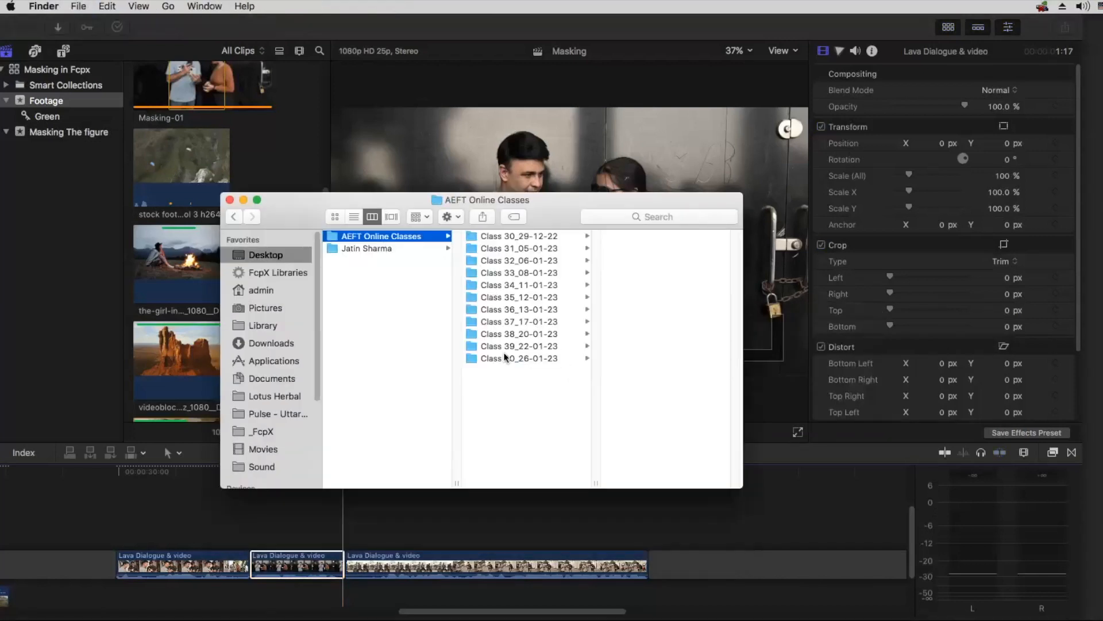
{"action": "left_click", "coordinate": [581, 359]}
{"action": "left_click", "coordinate": [634, 247]}
{"action": "key", "text": "Right"}
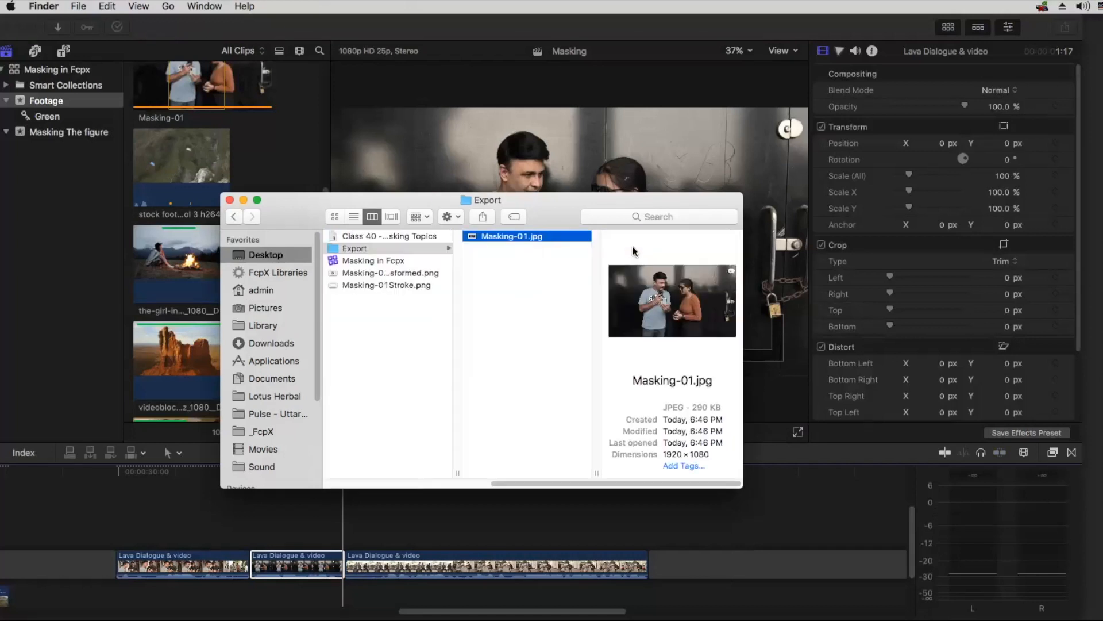
{"action": "key", "text": "space"}
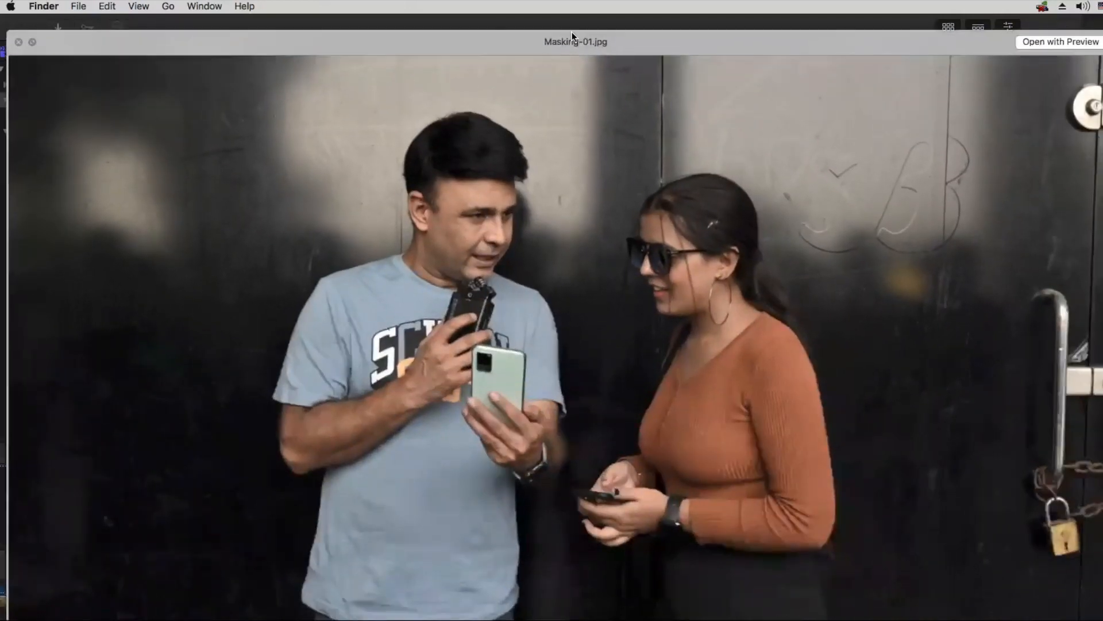
Step: Close the image preview, return to Final Cut Pro and insert the Masking-01 still from the Footage event at the cut between Lava Dialogue & video clips
{"action": "key", "text": "space"}
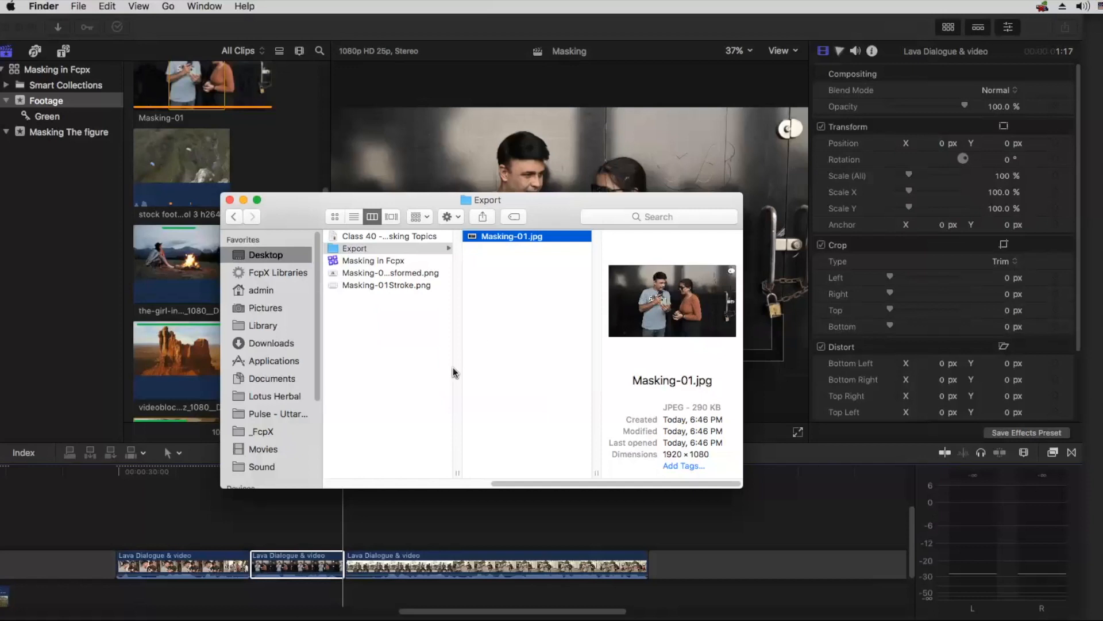
{"action": "key", "text": "super+Tab"}
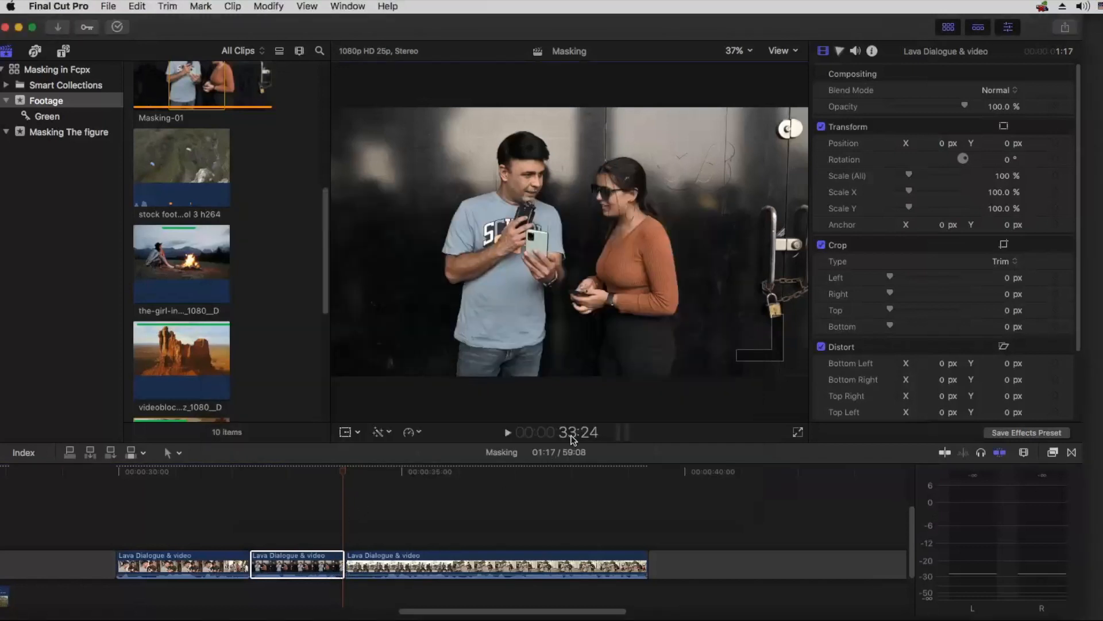
{"action": "key", "text": "super+Tab"}
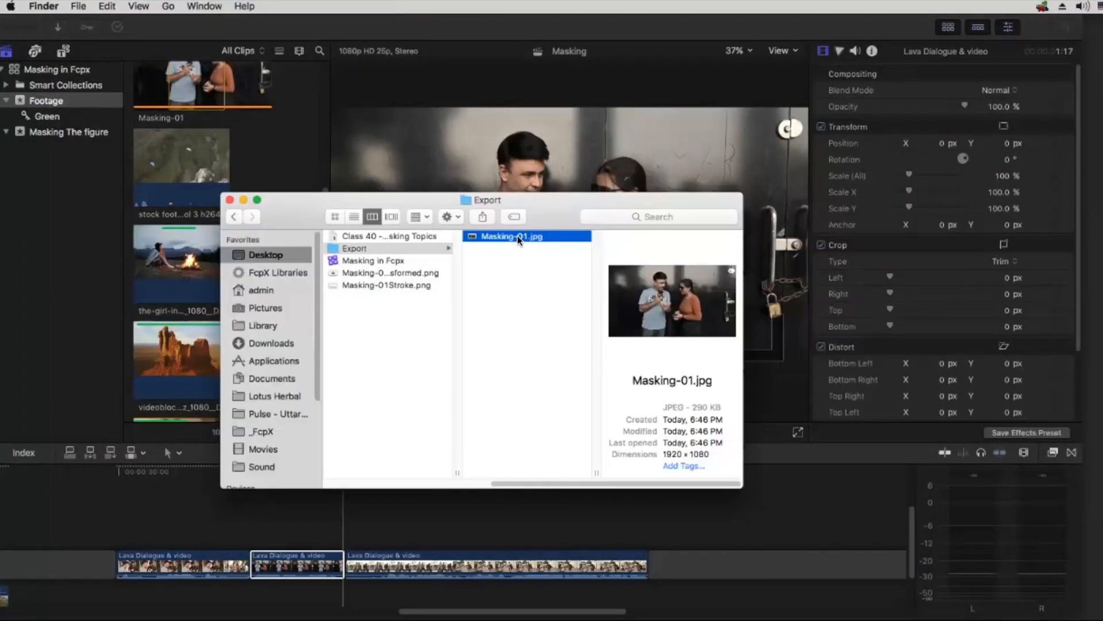
{"action": "left_click_drag", "start_coordinate": [330, 147], "coordinate": [300, 154]}
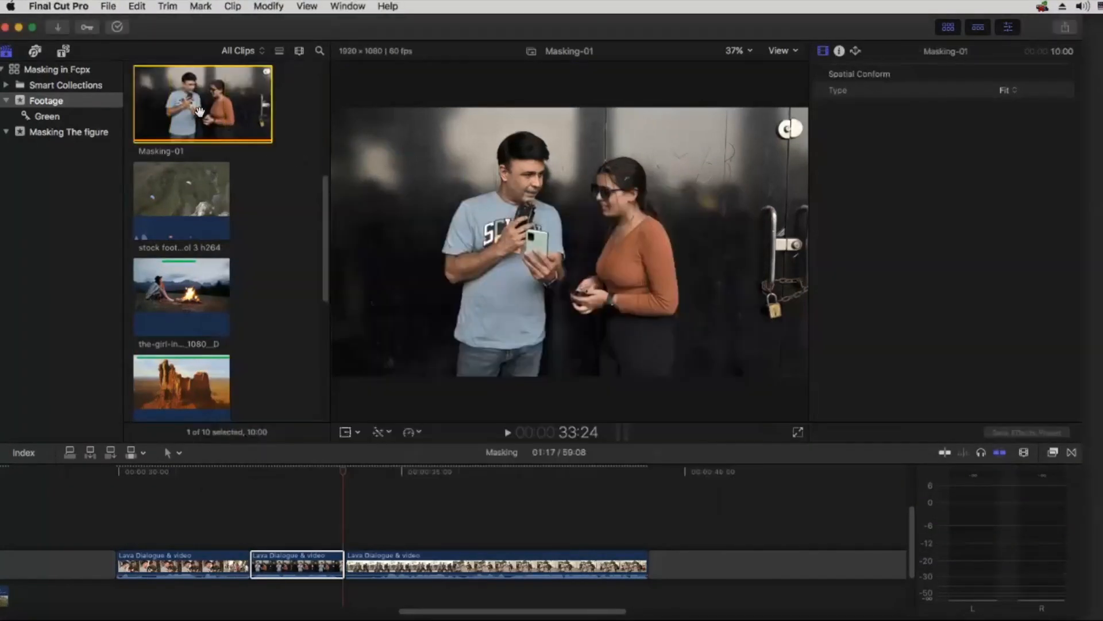
{"action": "left_click_drag", "start_coordinate": [302, 262], "coordinate": [346, 565]}
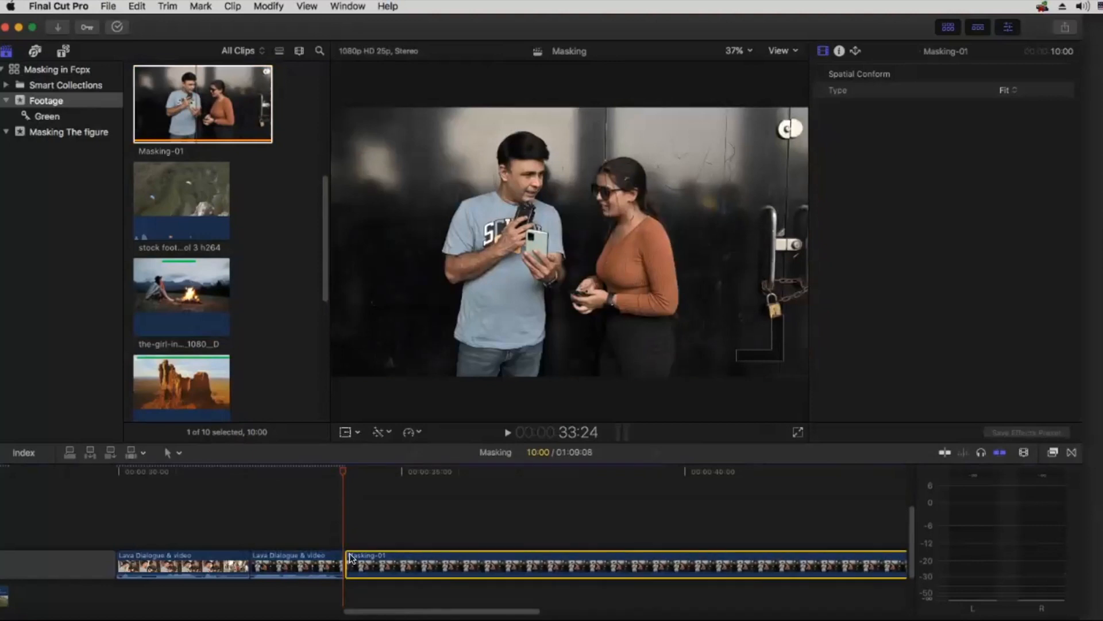
Step: Play the timeline across the cut from the Lava Dialogue & video clip into the Masking-01 still
{"action": "left_click", "coordinate": [338, 498]}
{"action": "key", "text": "super+equal"}
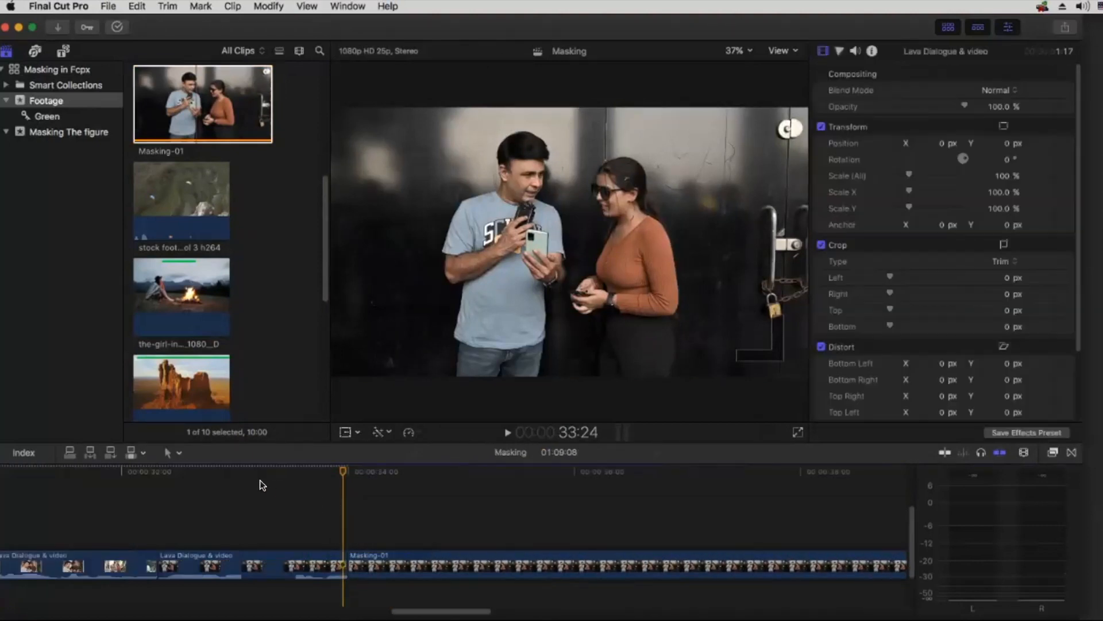
{"action": "left_click", "coordinate": [261, 481]}
{"action": "key", "text": "space"}
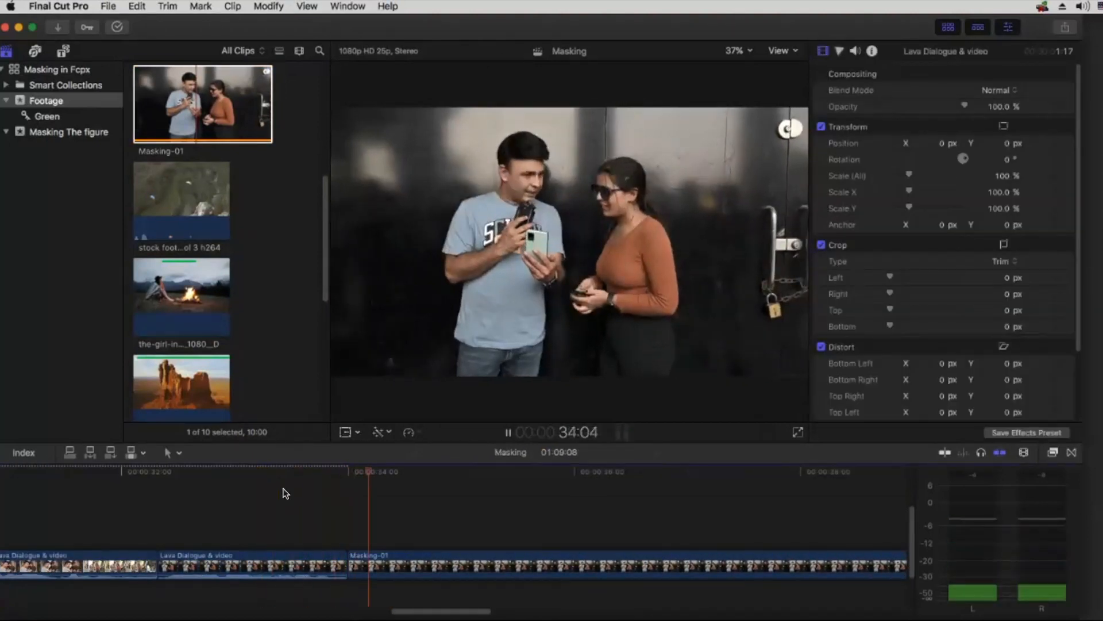
{"action": "key", "text": "space"}
Step: Select the Masking-01 clip in the timeline and widen the editor window to fill the screen
{"action": "left_click", "coordinate": [467, 562]}
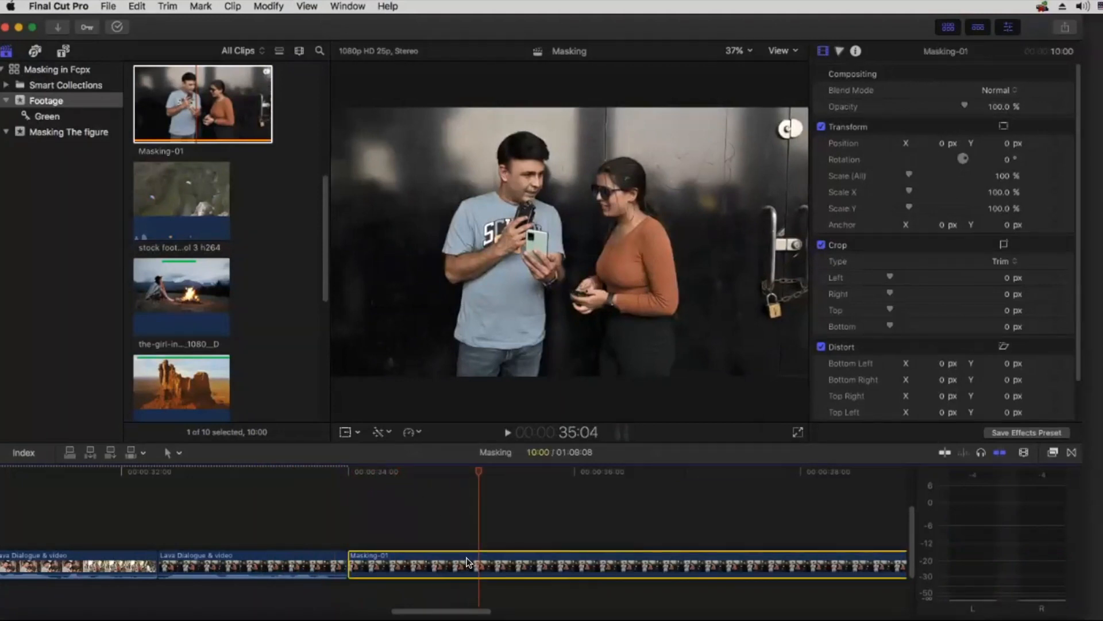
{"action": "left_click", "coordinate": [1052, 454]}
{"action": "left_click", "coordinate": [435, 520]}
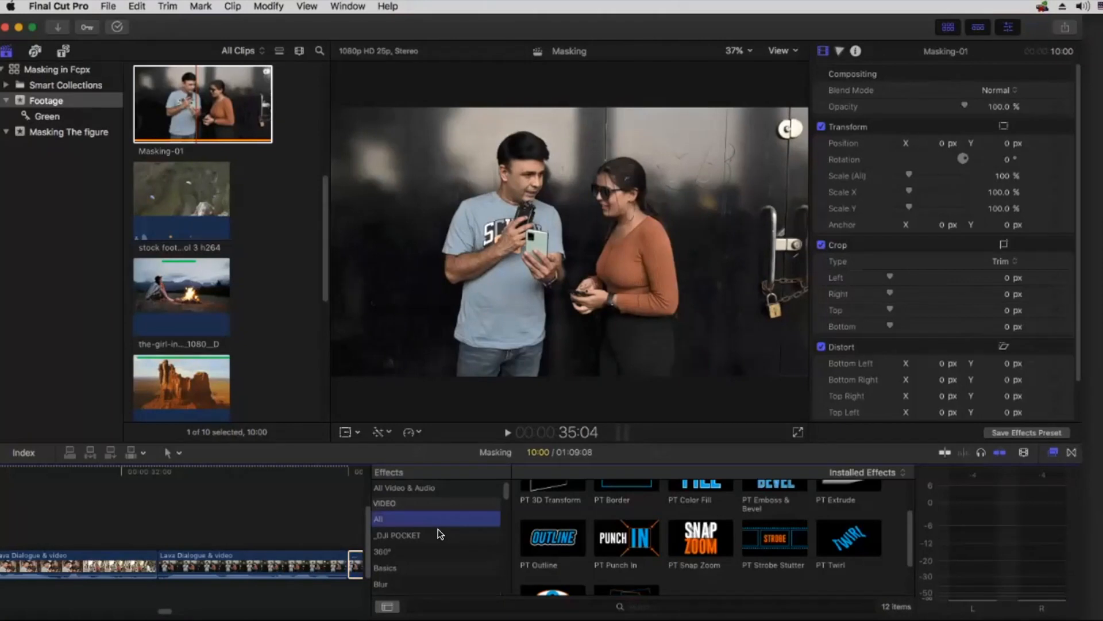
{"action": "left_click", "coordinate": [1052, 453]}
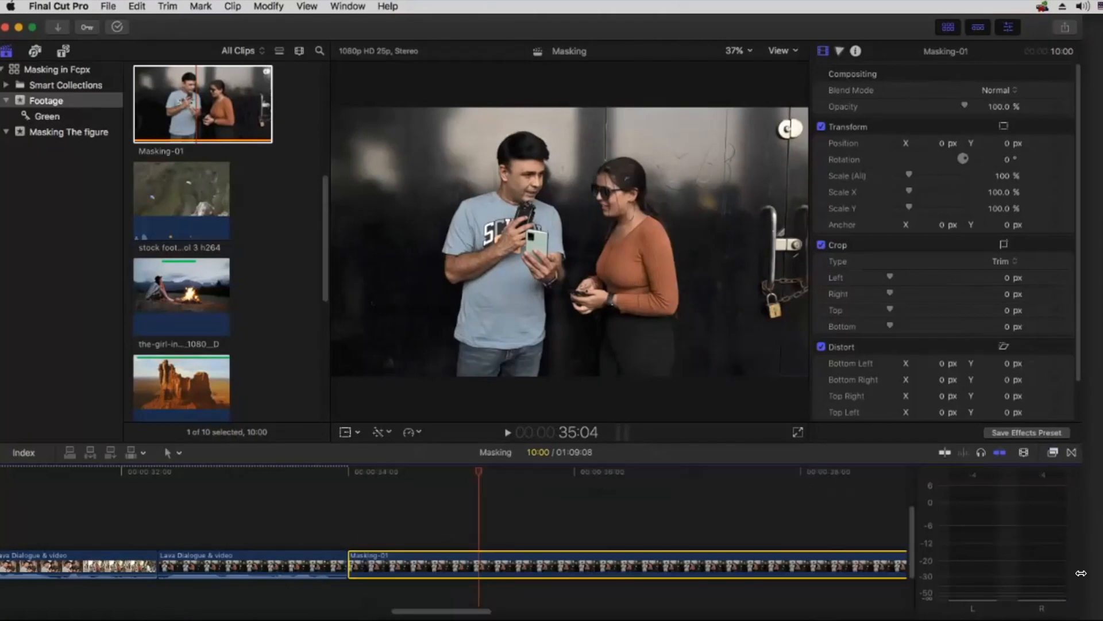
{"action": "left_click_drag", "start_coordinate": [1083, 618], "coordinate": [1102, 620]}
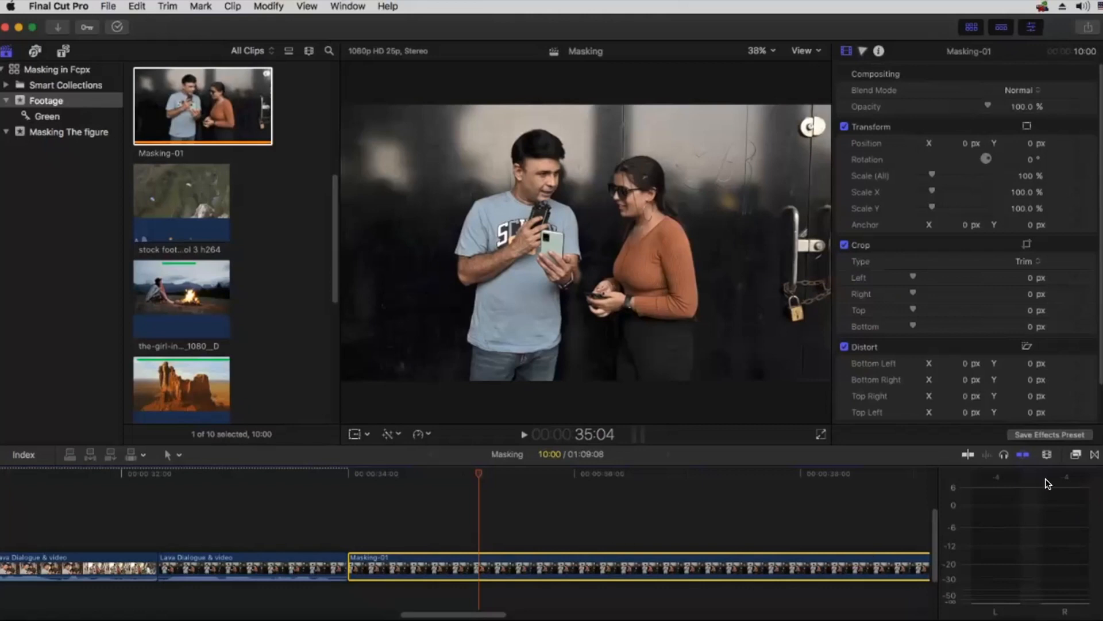
Step: Apply the Draw Mask effect from the Masks category to the Masking-01 clip and close the effects browser
{"action": "left_click", "coordinate": [1074, 455]}
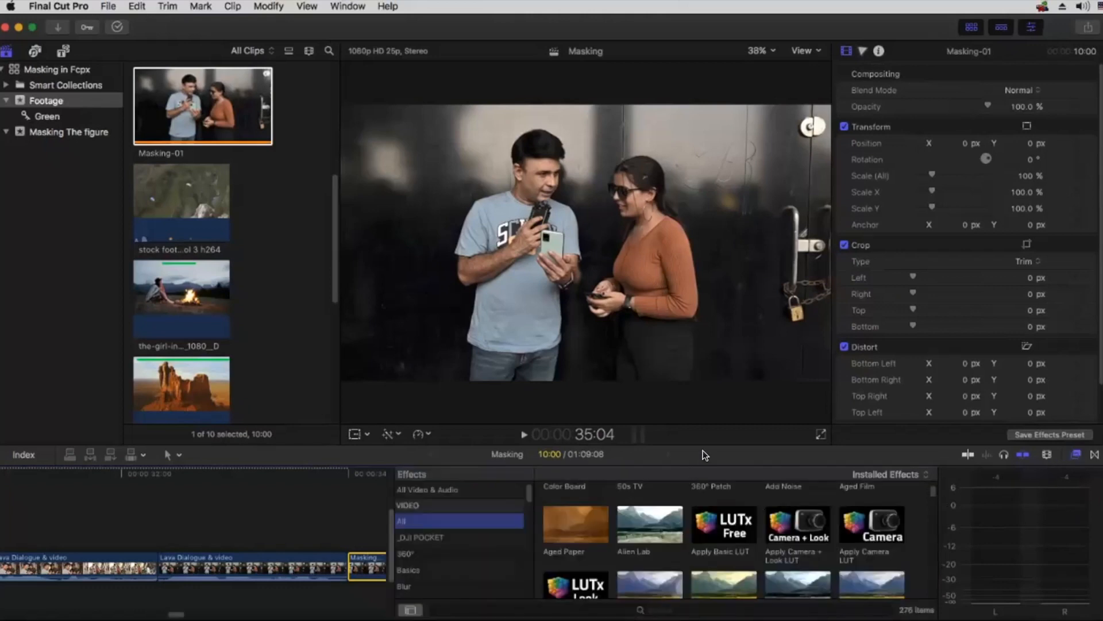
{"action": "left_click_drag", "start_coordinate": [704, 443], "coordinate": [707, 412]}
{"action": "scroll", "coordinate": [468, 547], "scroll_direction": "down", "scroll_amount": 3}
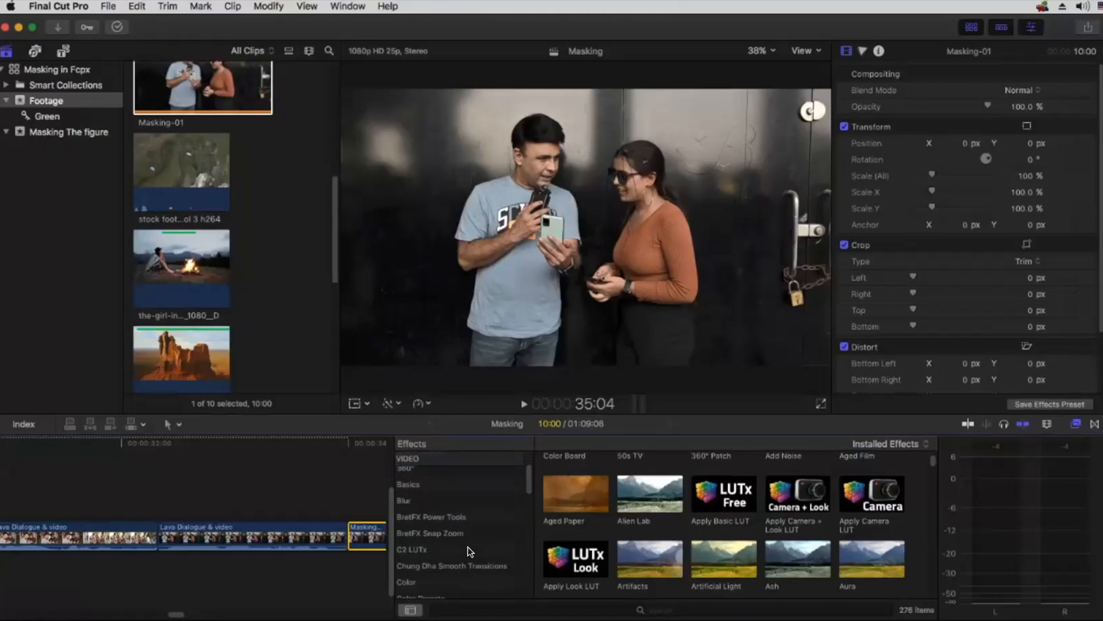
{"action": "scroll", "coordinate": [469, 551], "scroll_direction": "down", "scroll_amount": 4}
{"action": "scroll", "coordinate": [471, 554], "scroll_direction": "down", "scroll_amount": 5}
{"action": "scroll", "coordinate": [429, 582], "scroll_direction": "down", "scroll_amount": 2}
{"action": "left_click", "coordinate": [454, 585]}
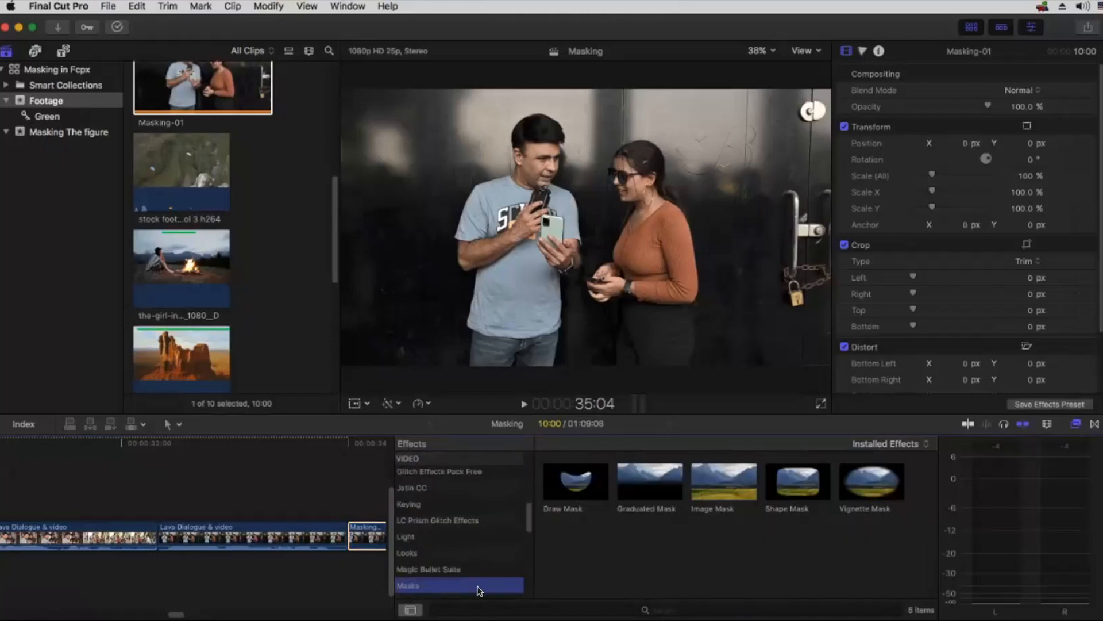
{"action": "key", "text": "h"}
{"action": "left_click_drag", "start_coordinate": [347, 495], "coordinate": [180, 489]}
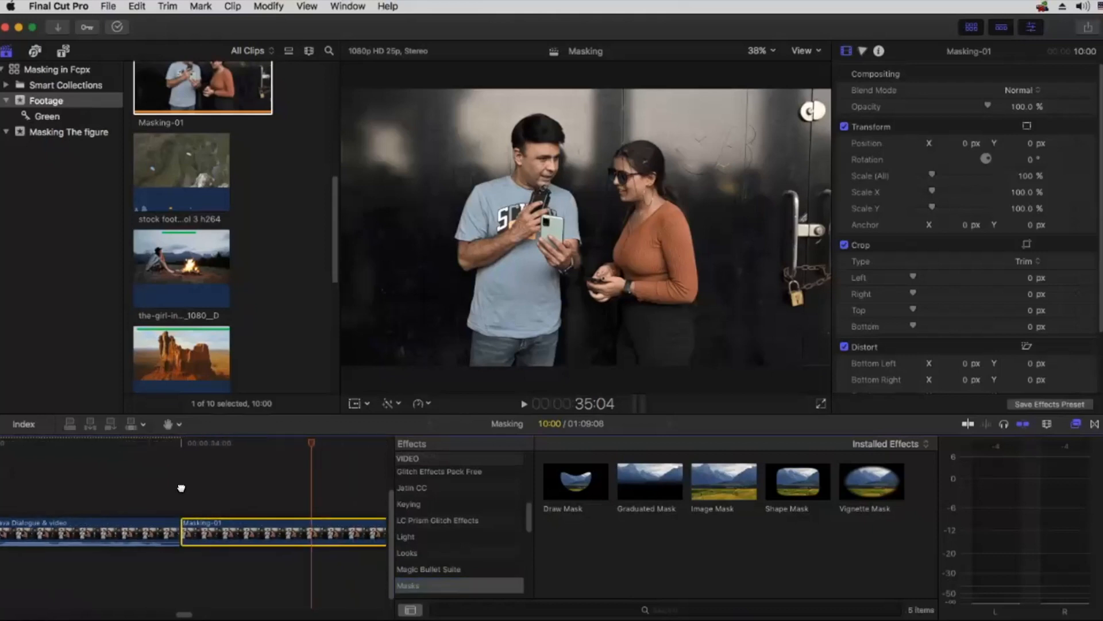
{"action": "mouse_move", "coordinate": [587, 483]}
{"action": "left_mouse_down"}
{"action": "mouse_move", "coordinate": [279, 511]}
{"action": "mouse_move", "coordinate": [269, 529]}
{"action": "left_mouse_up"}
{"action": "left_click", "coordinate": [1074, 427]}
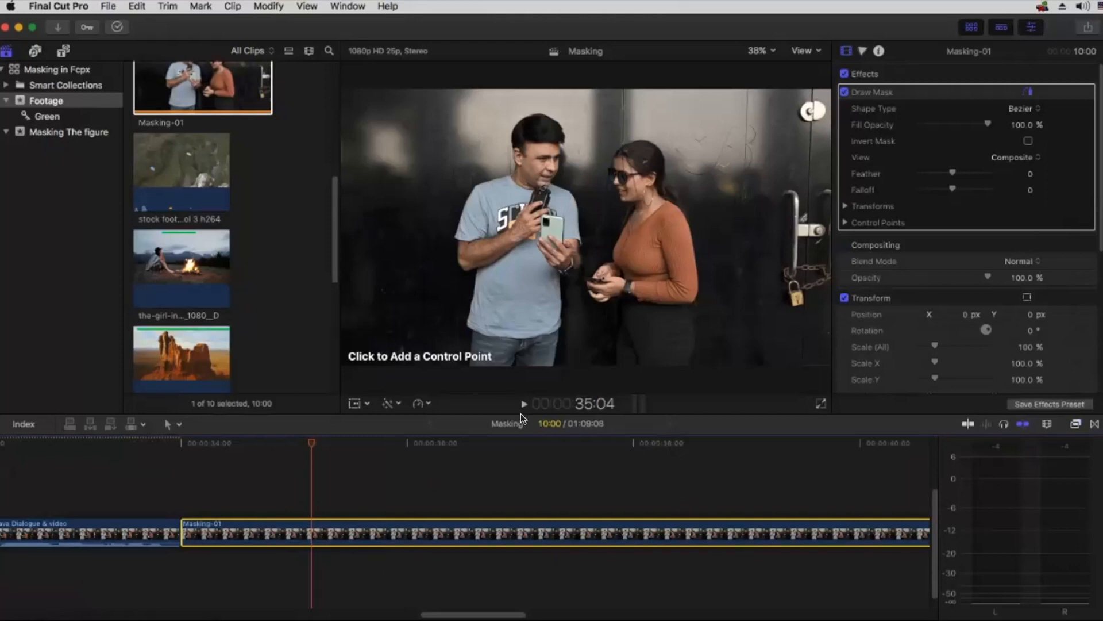
Step: Start the mask outline along the man's jeans, on the side away from the woman, in an enlarged viewer at 75%
{"action": "left_click_drag", "start_coordinate": [520, 443], "coordinate": [520, 506]}
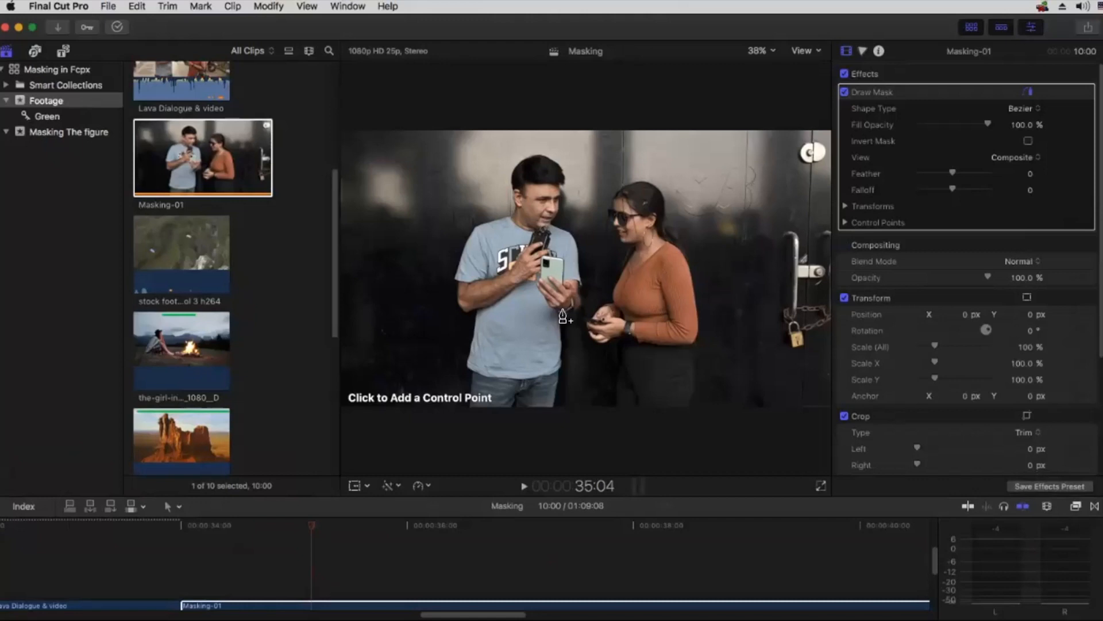
{"action": "key", "text": "super+equal"}
{"action": "key", "text": "super+equal"}
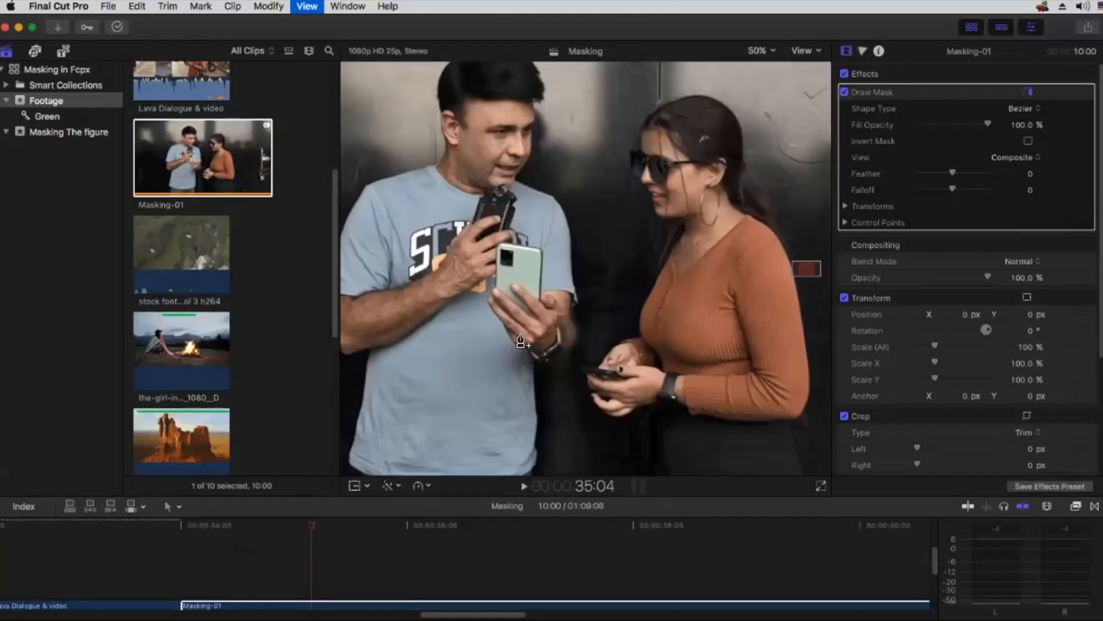
{"action": "left_click_drag", "start_coordinate": [807, 268], "coordinate": [797, 278]}
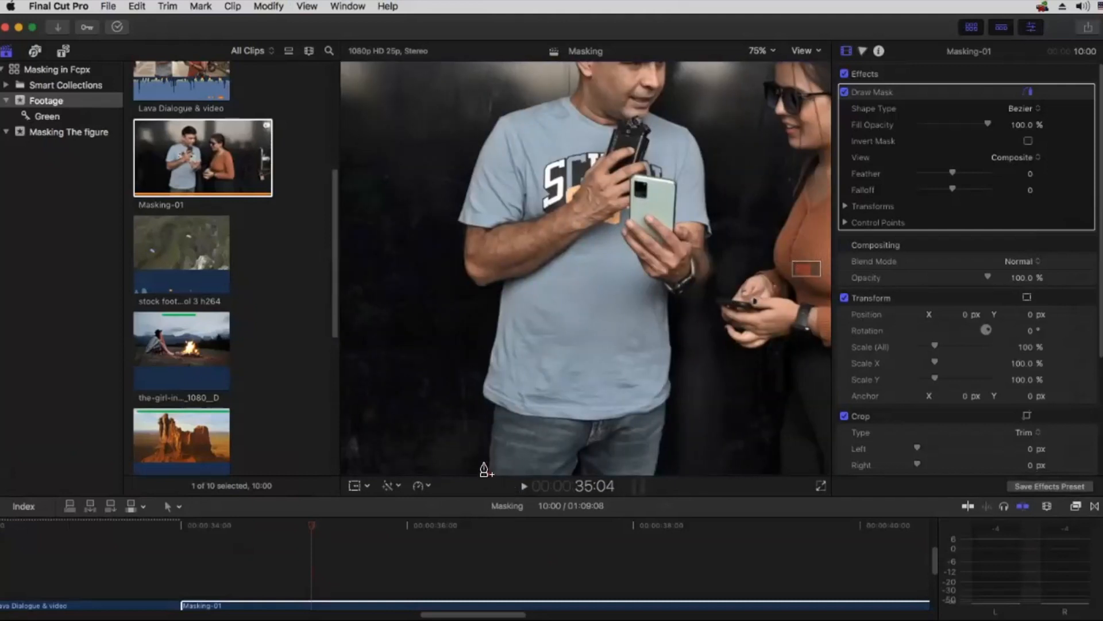
{"action": "left_click_drag", "start_coordinate": [487, 454], "coordinate": [492, 413]}
{"action": "left_click", "coordinate": [494, 404]}
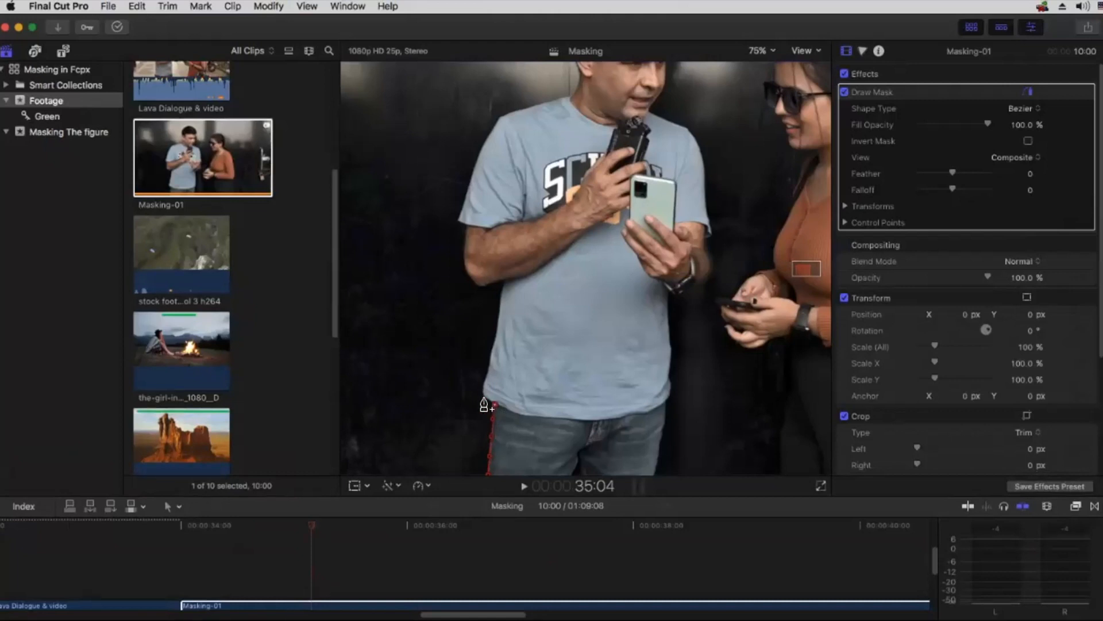
Step: Extend the mask outline around the corner of the shirt hem and up the lower side of the shirt with curved points
{"action": "left_click", "coordinate": [484, 398]}
{"action": "left_click_drag", "start_coordinate": [486, 378], "coordinate": [488, 372]}
{"action": "left_click_drag", "start_coordinate": [492, 349], "coordinate": [501, 323]}
{"action": "mouse_move", "coordinate": [485, 362]}
{"action": "left_mouse_down"}
{"action": "mouse_move", "coordinate": [464, 347]}
{"action": "mouse_move", "coordinate": [505, 364]}
{"action": "mouse_move", "coordinate": [485, 366]}
{"action": "left_mouse_up"}
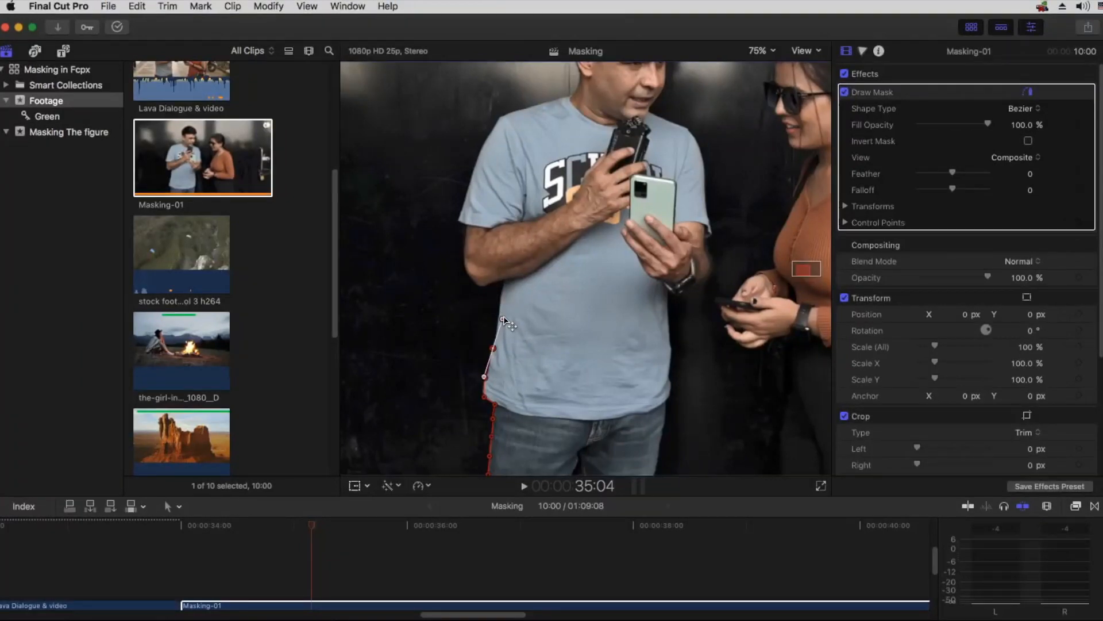
{"action": "mouse_move", "coordinate": [502, 320]}
{"action": "left_mouse_down"}
{"action": "mouse_move", "coordinate": [463, 308]}
{"action": "mouse_move", "coordinate": [504, 312]}
{"action": "mouse_move", "coordinate": [495, 305]}
{"action": "mouse_move", "coordinate": [563, 330]}
{"action": "mouse_move", "coordinate": [503, 341]}
{"action": "mouse_move", "coordinate": [497, 325]}
{"action": "left_mouse_up"}
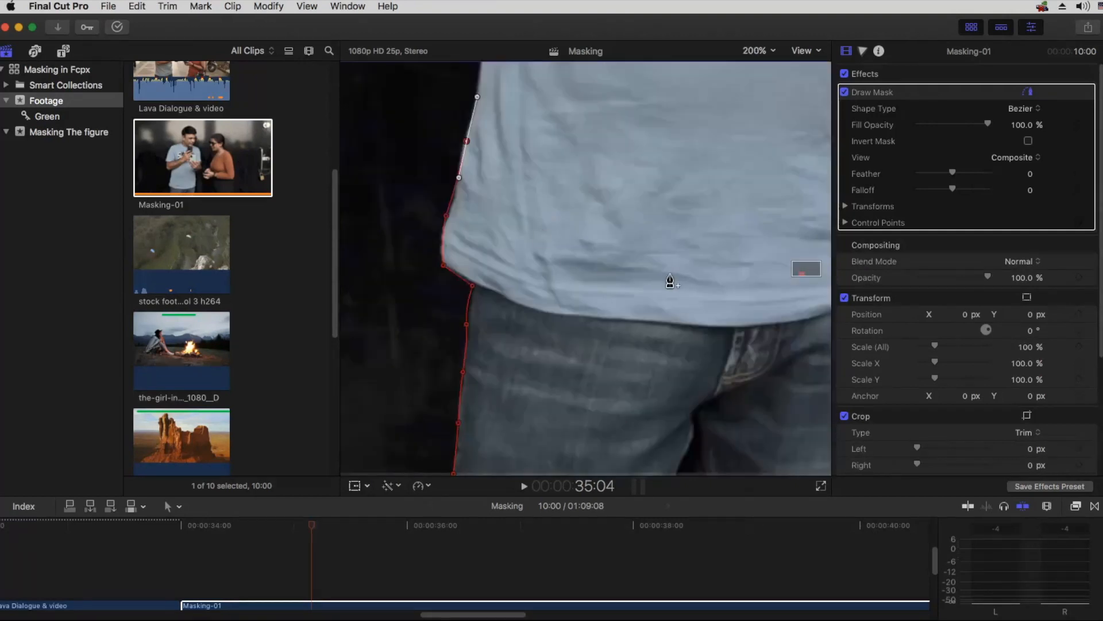
Step: Continue the mask outline at 100% zoom up the shirt's side and around the man's elbow to the sleeve edge
{"action": "key", "text": "cmd+minus"}
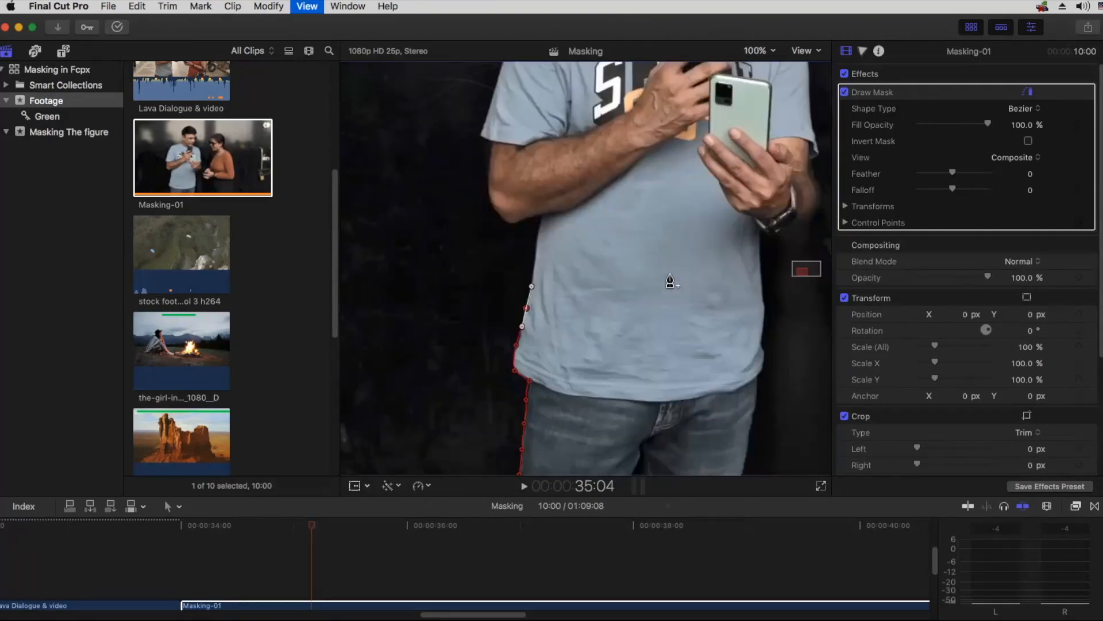
{"action": "left_click", "coordinate": [536, 261]}
{"action": "left_click", "coordinate": [542, 216]}
{"action": "left_click", "coordinate": [514, 222]}
{"action": "left_click", "coordinate": [495, 209]}
{"action": "left_click", "coordinate": [488, 174]}
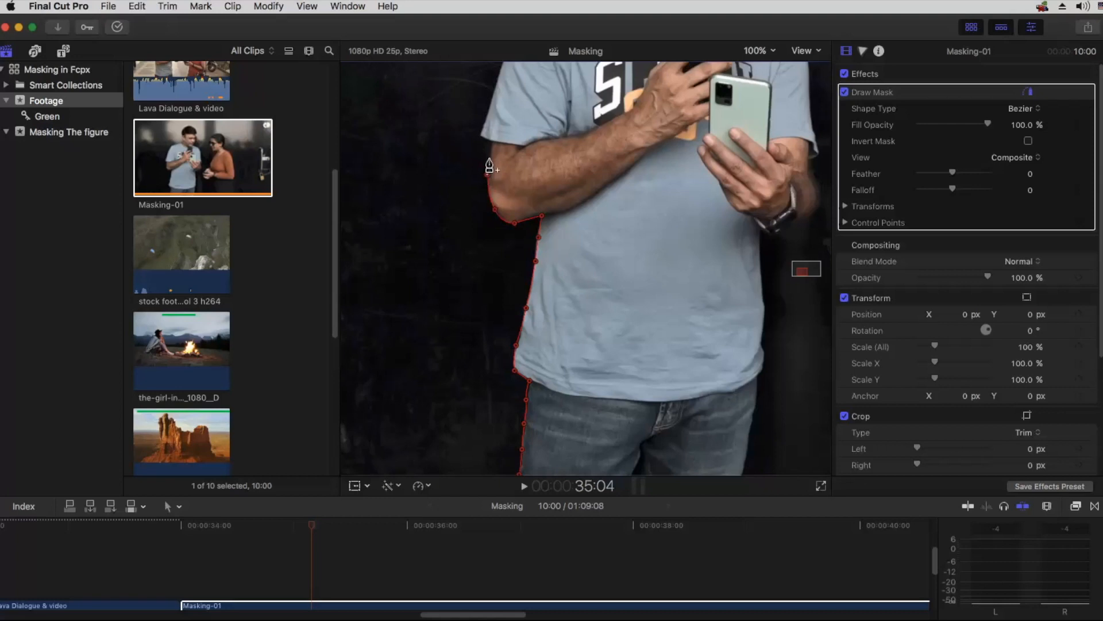
{"action": "left_click", "coordinate": [489, 143]}
Step: Trace the mask outline up the man's sleeve, over his shoulder and along his neck to the ear
{"action": "key", "text": "space"}
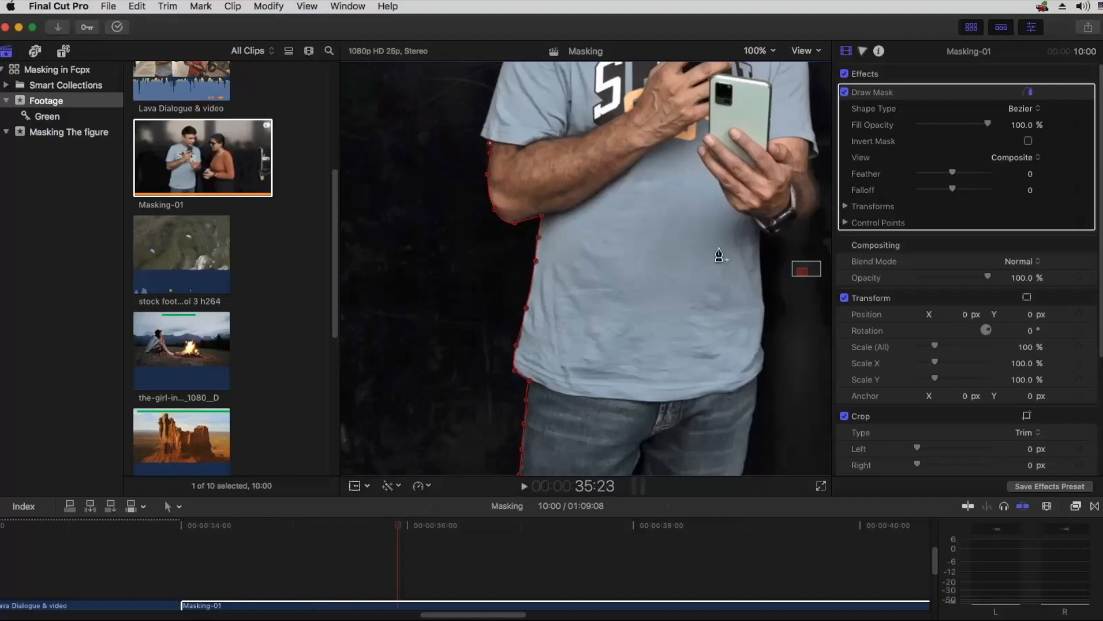
{"action": "left_click_drag", "start_coordinate": [801, 266], "coordinate": [796, 263]}
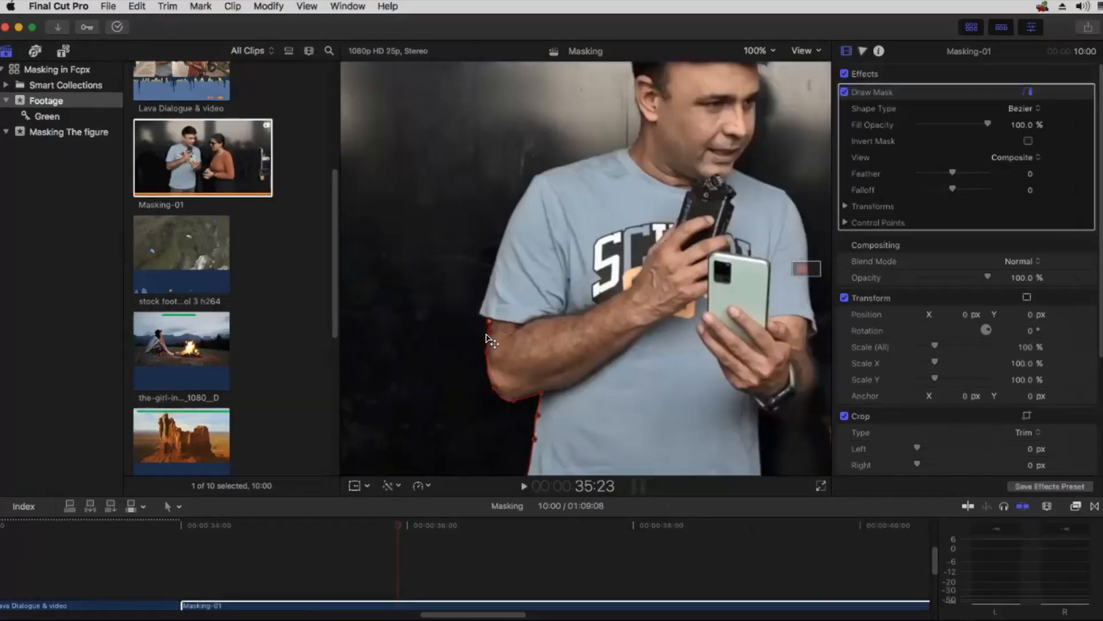
{"action": "left_click", "coordinate": [479, 315]}
{"action": "left_click", "coordinate": [484, 298]}
{"action": "left_click", "coordinate": [496, 260]}
{"action": "left_click", "coordinate": [509, 220]}
{"action": "left_click", "coordinate": [525, 193]}
{"action": "left_click", "coordinate": [536, 173]}
{"action": "left_click", "coordinate": [562, 165]}
{"action": "left_click", "coordinate": [595, 156]}
{"action": "left_click", "coordinate": [620, 150]}
{"action": "left_click", "coordinate": [635, 143]}
{"action": "left_click", "coordinate": [640, 116]}
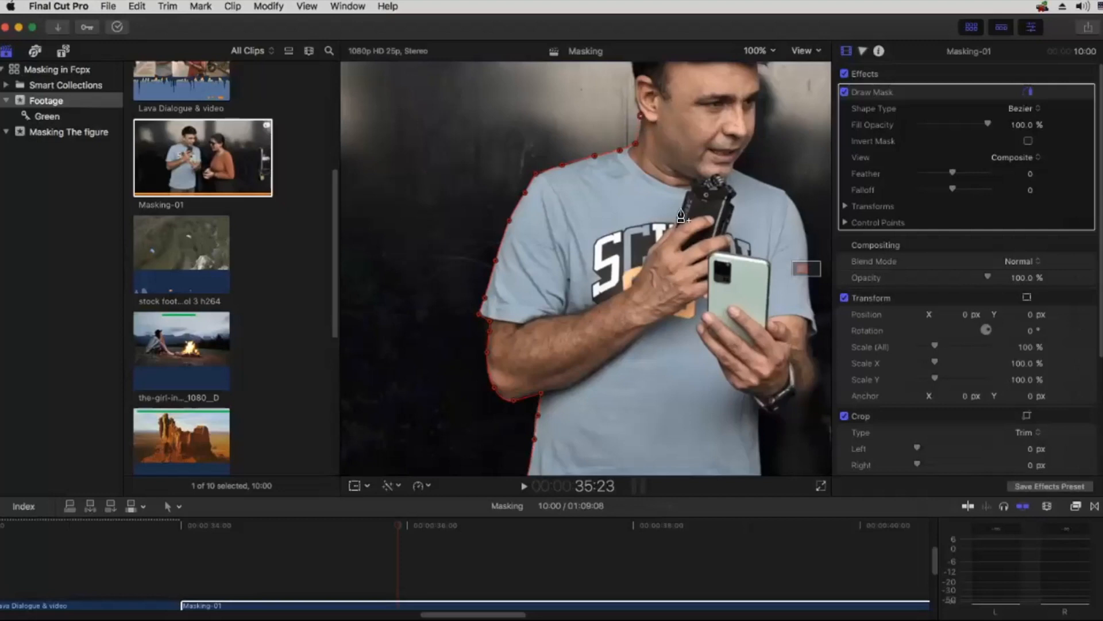
Step: Trace the mask outline roughly around the man's ear, hair and face down to his neck at 50% zoom
{"action": "key", "text": "super+minus"}
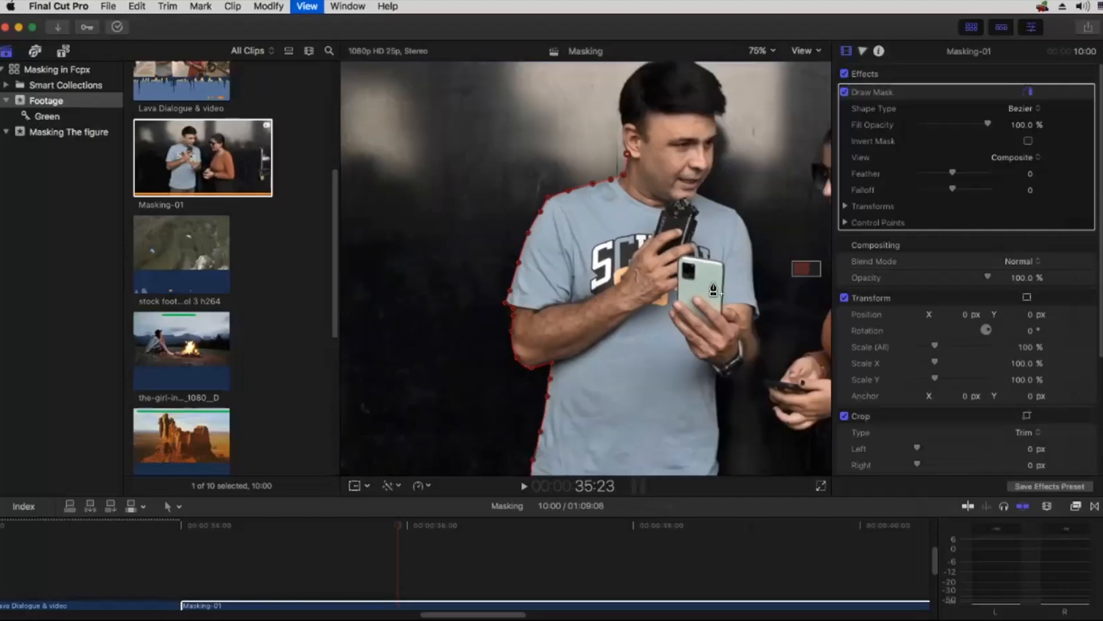
{"action": "key", "text": "super+minus"}
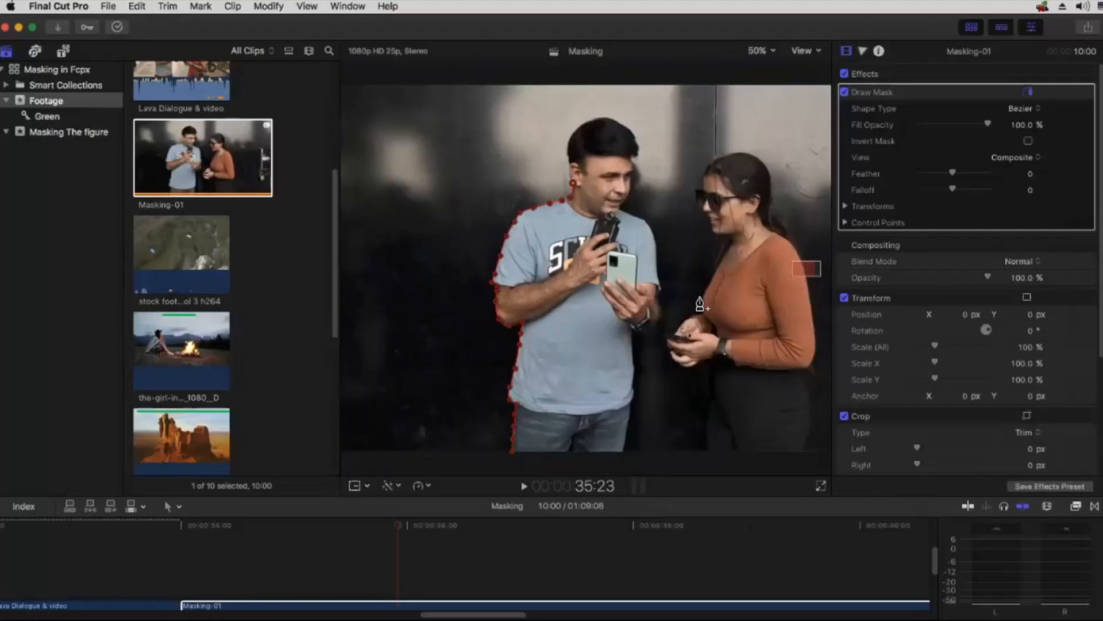
{"action": "left_click", "coordinate": [573, 183]}
{"action": "left_click", "coordinate": [570, 171]}
{"action": "left_click", "coordinate": [568, 154]}
{"action": "left_click", "coordinate": [598, 117]}
{"action": "left_click", "coordinate": [628, 126]}
{"action": "left_click", "coordinate": [636, 161]}
{"action": "left_click", "coordinate": [622, 212]}
Step: Trace the mask outline down the man's shoulder, arm and jeans on the woman's side and close the shape at its starting point
{"action": "left_click", "coordinate": [649, 220]}
{"action": "left_click", "coordinate": [660, 255]}
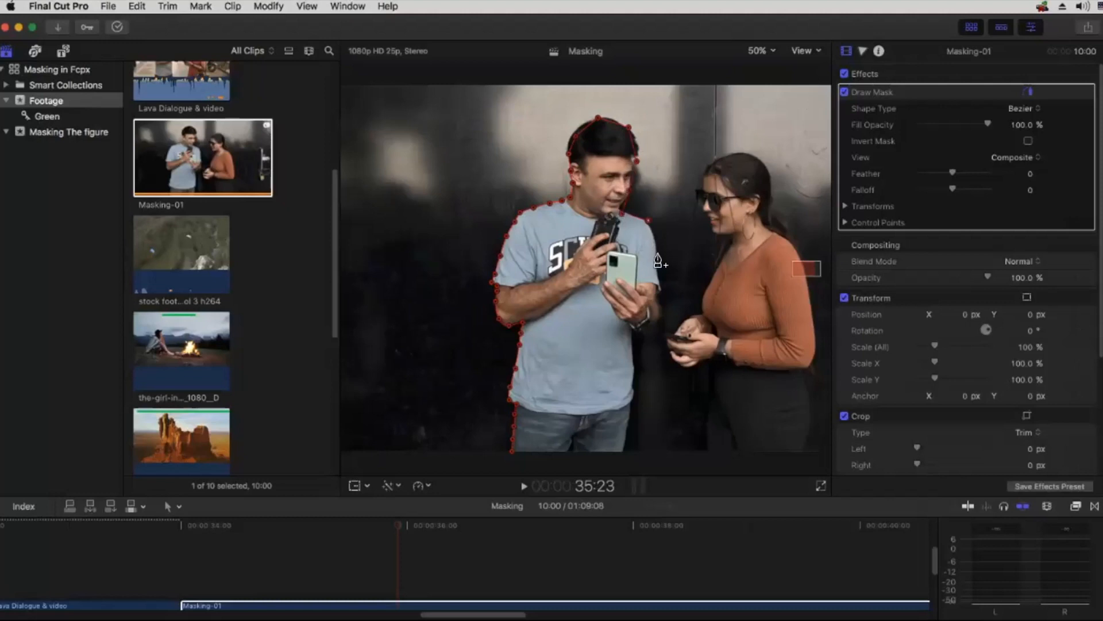
{"action": "left_click", "coordinate": [654, 311]}
{"action": "left_click", "coordinate": [633, 341]}
{"action": "left_click", "coordinate": [626, 419]}
{"action": "left_click", "coordinate": [622, 461]}
{"action": "left_click", "coordinate": [512, 464]}
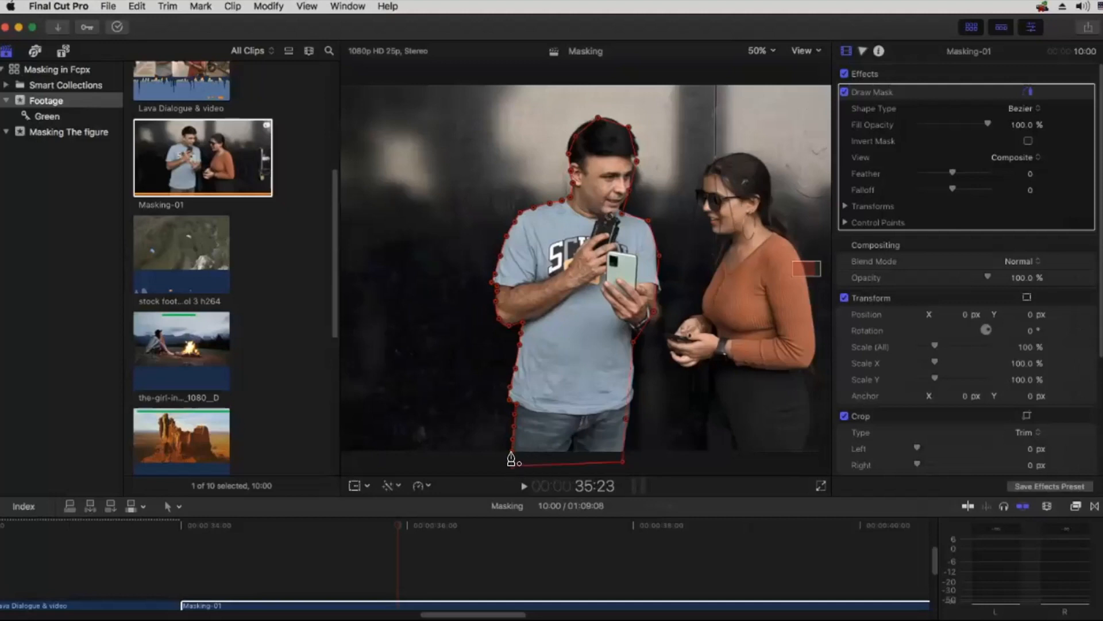
{"action": "left_click", "coordinate": [510, 463]}
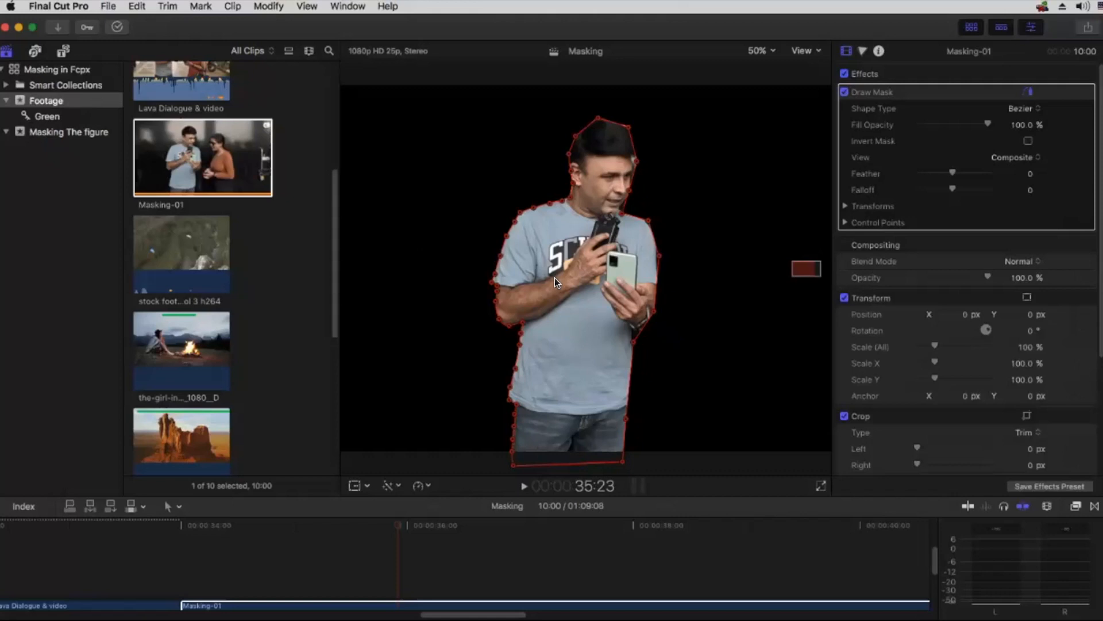
Step: Undo the last mask edit and delete the Draw Mask effect from the Masking-01 clip
{"action": "key", "text": "super+z"}
{"action": "left_click", "coordinate": [865, 92]}
{"action": "key", "text": "Delete"}
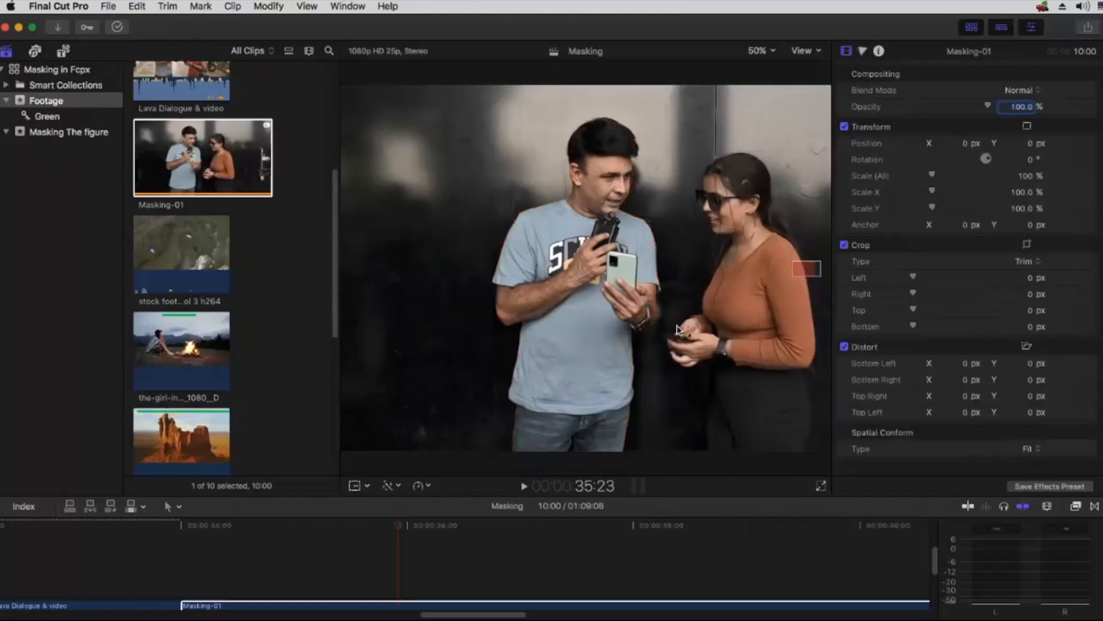
Step: Fit the image in the viewer, zoom the timeline in around the Masking-01 clip, and switch to Finder's Export folder
{"action": "key", "text": "shift+z"}
{"action": "key", "text": "shift+z"}
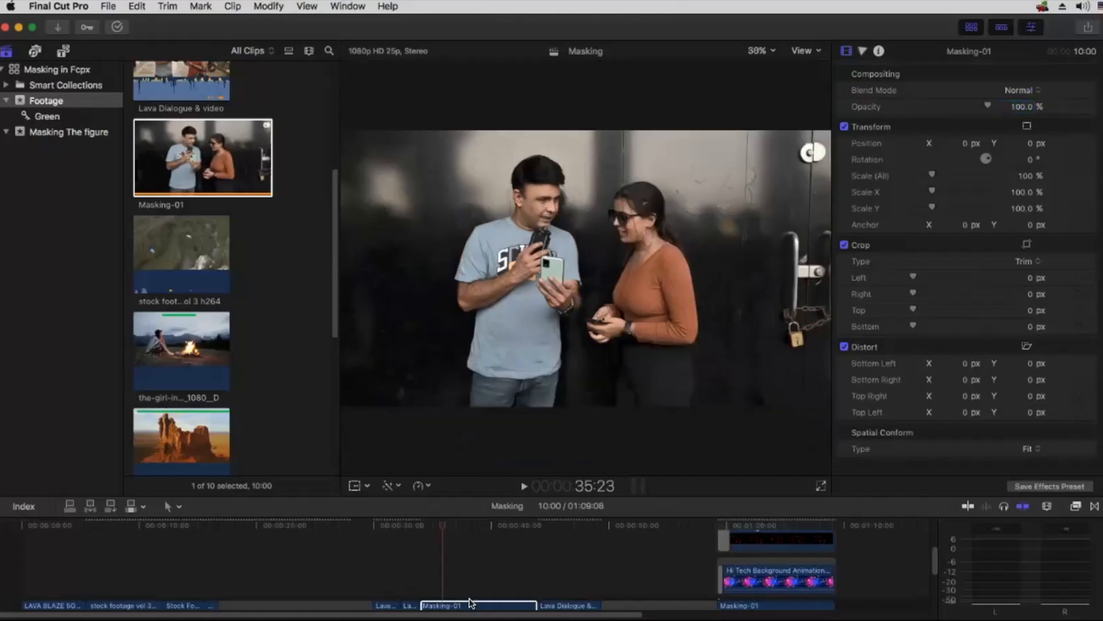
{"action": "key", "text": "super+equal"}
{"action": "key", "text": "super+equal"}
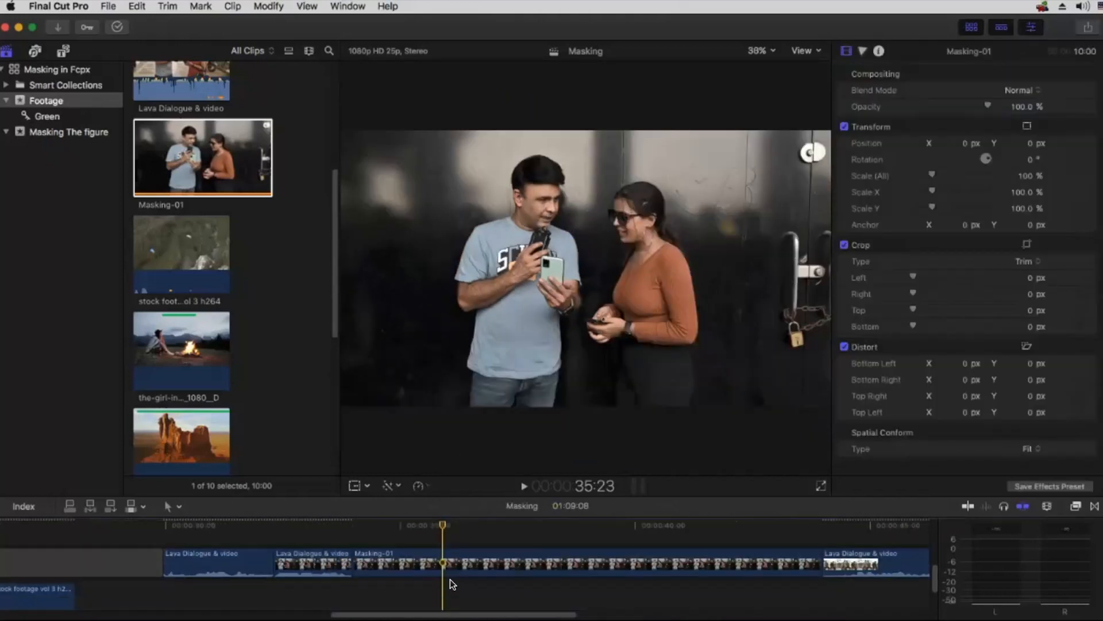
{"action": "key", "text": "super+Tab"}
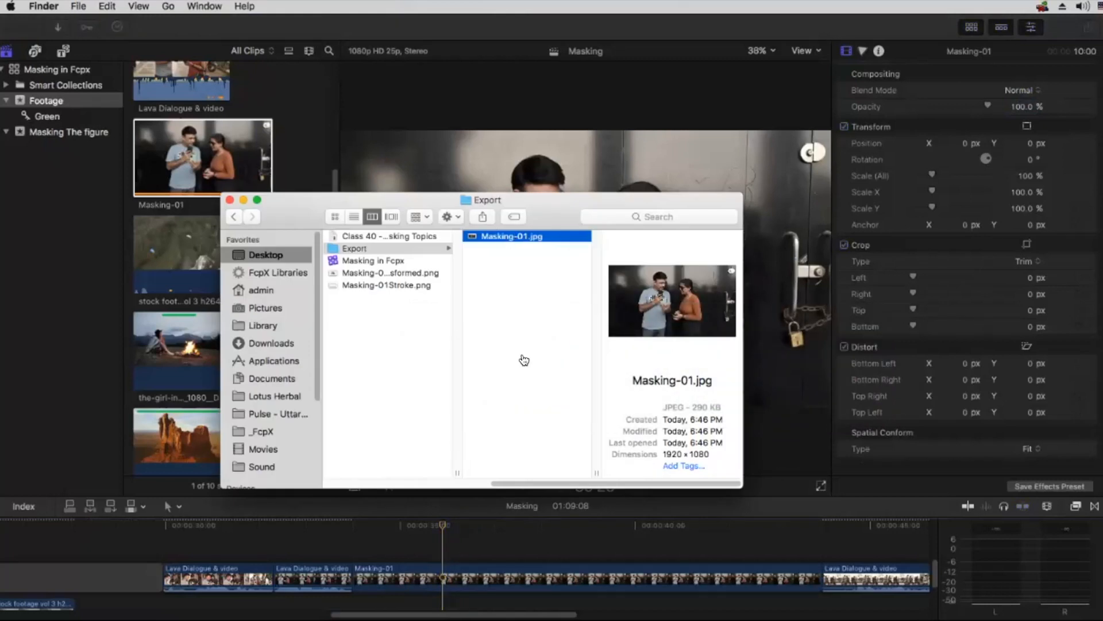
Step: Switch to Chrome and open the erase.bg website from the link in the Class 40 -Masking Topics notes
{"action": "key", "text": "super+Tab"}
{"action": "left_click", "coordinate": [818, 376]}
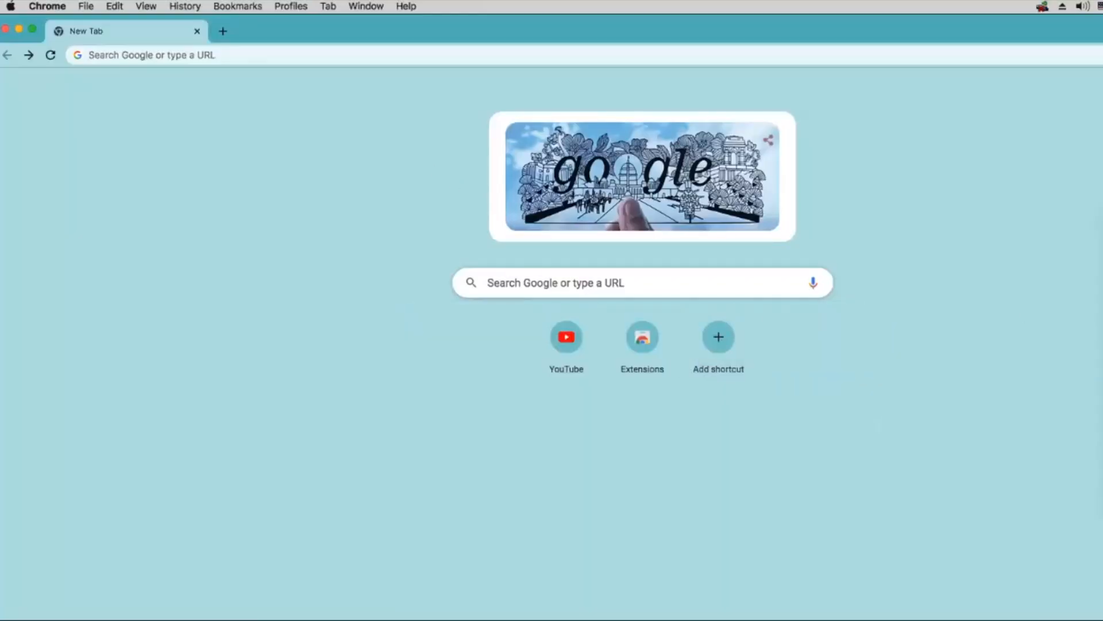
{"action": "left_click_drag", "start_coordinate": [1102, 620], "coordinate": [1102, 619]}
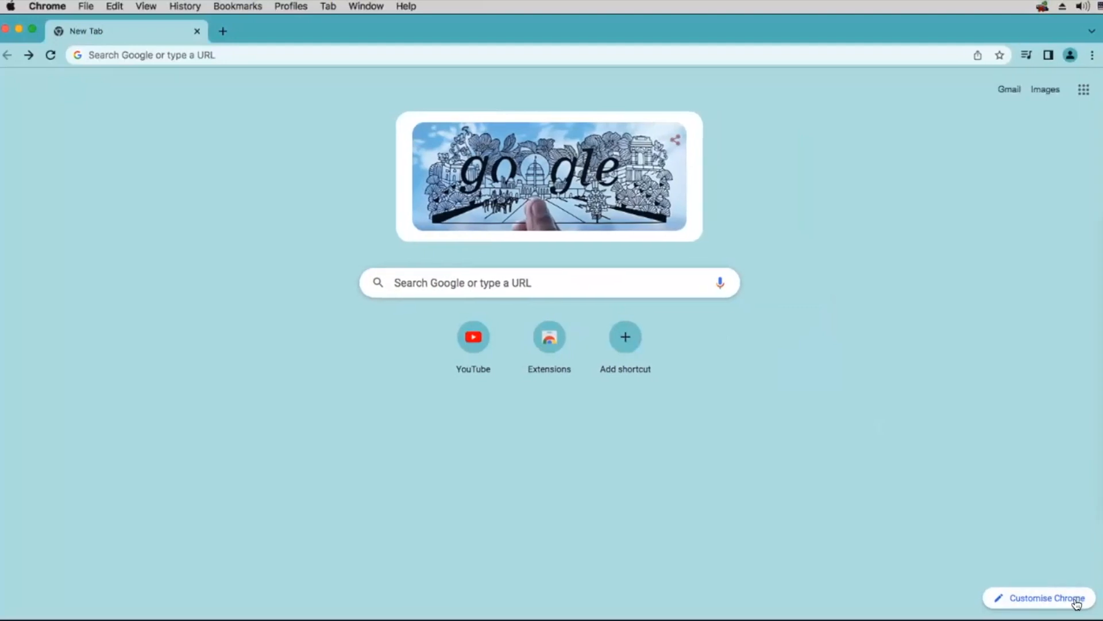
{"action": "key", "text": "super+Tab"}
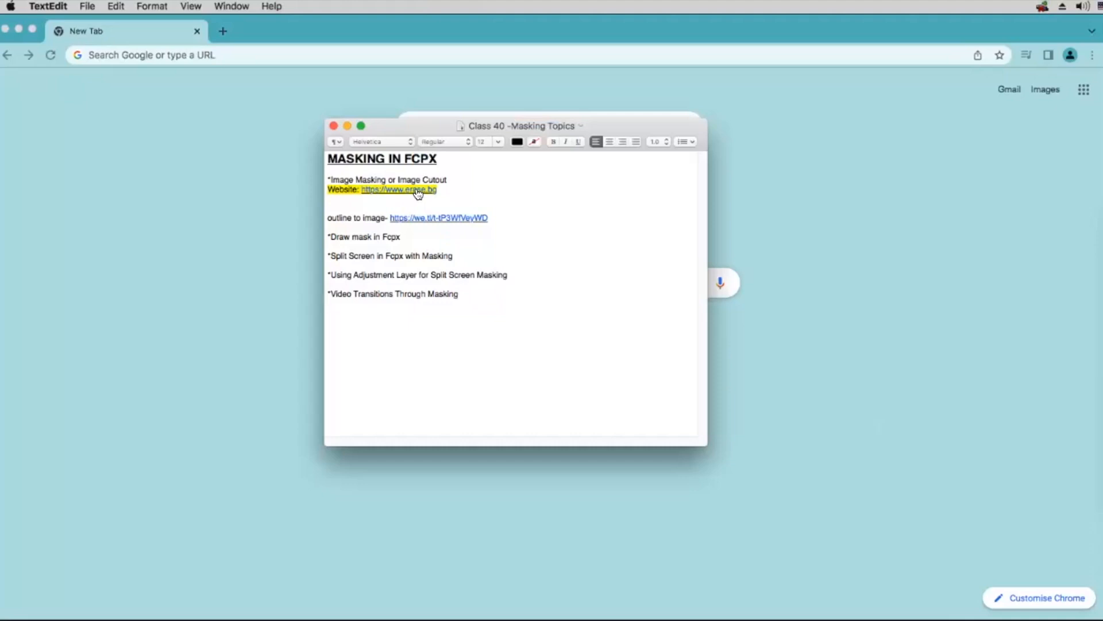
{"action": "left_click", "coordinate": [416, 189]}
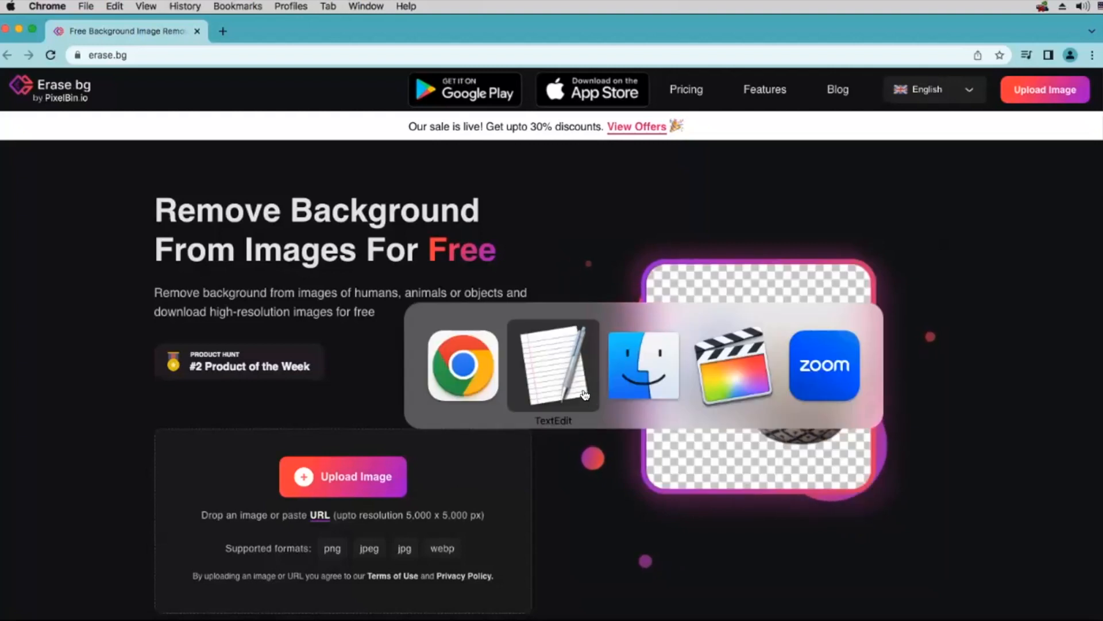
Step: Upload Masking-01.jpg from Finder's Export folder to erase.bg and download the background-free image at original size
{"action": "left_click", "coordinate": [626, 377]}
{"action": "left_click_drag", "start_coordinate": [525, 200], "coordinate": [896, 179]}
{"action": "mouse_move", "coordinate": [868, 215]}
{"action": "left_mouse_down"}
{"action": "mouse_move", "coordinate": [374, 460]}
{"action": "mouse_move", "coordinate": [360, 485]}
{"action": "left_mouse_up"}
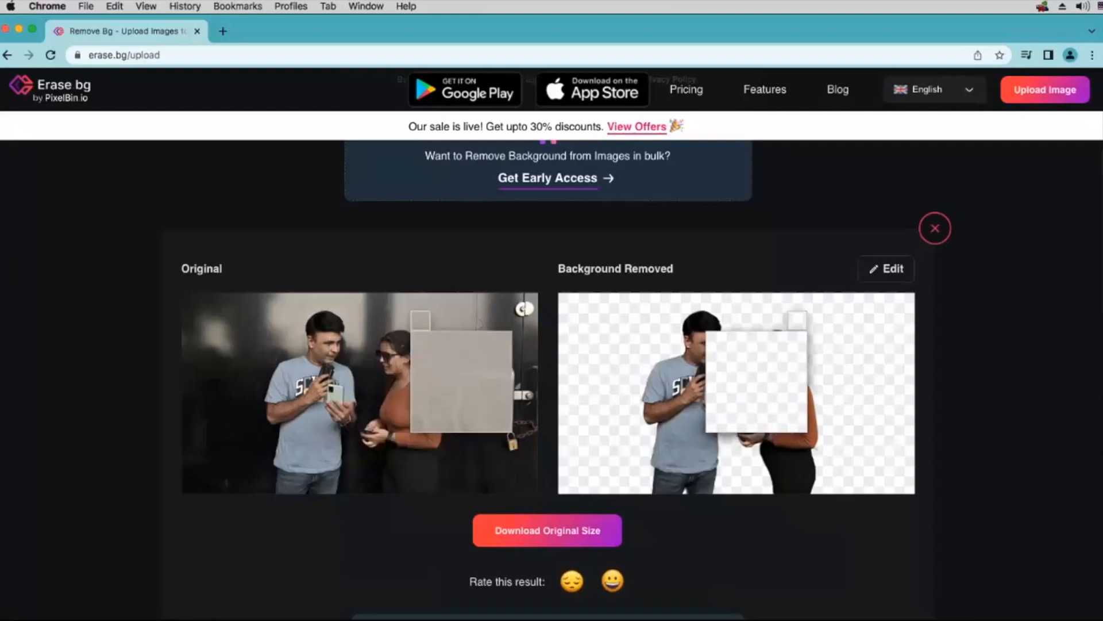
{"action": "left_click", "coordinate": [566, 531]}
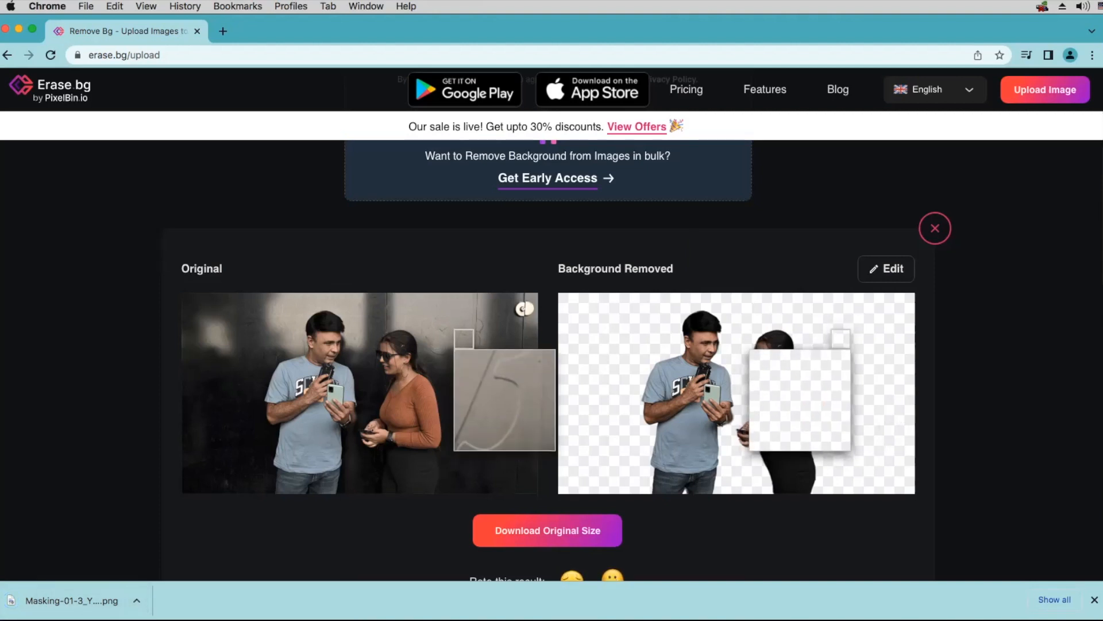
Step: Import Masking-01-eUDQIDIZX-transformed.png into Final Cut Pro's Footage event and connect it above the Masking-01 clip at its start
{"action": "key", "text": "super+Tab"}
{"action": "left_click", "coordinate": [727, 370]}
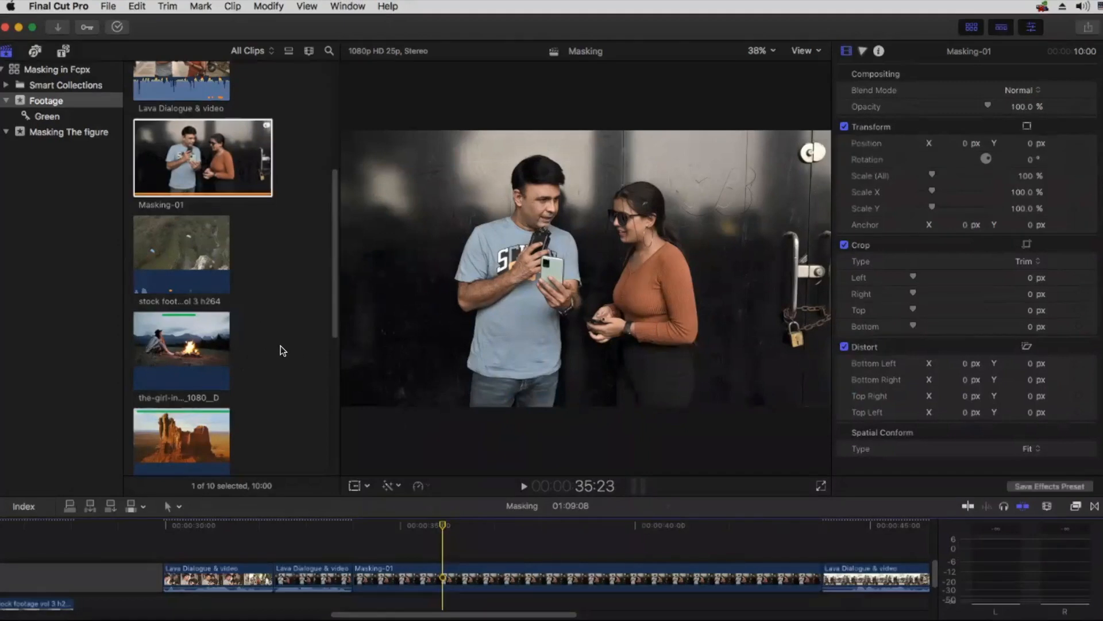
{"action": "key", "text": "super+Tab"}
{"action": "left_click", "coordinate": [635, 381]}
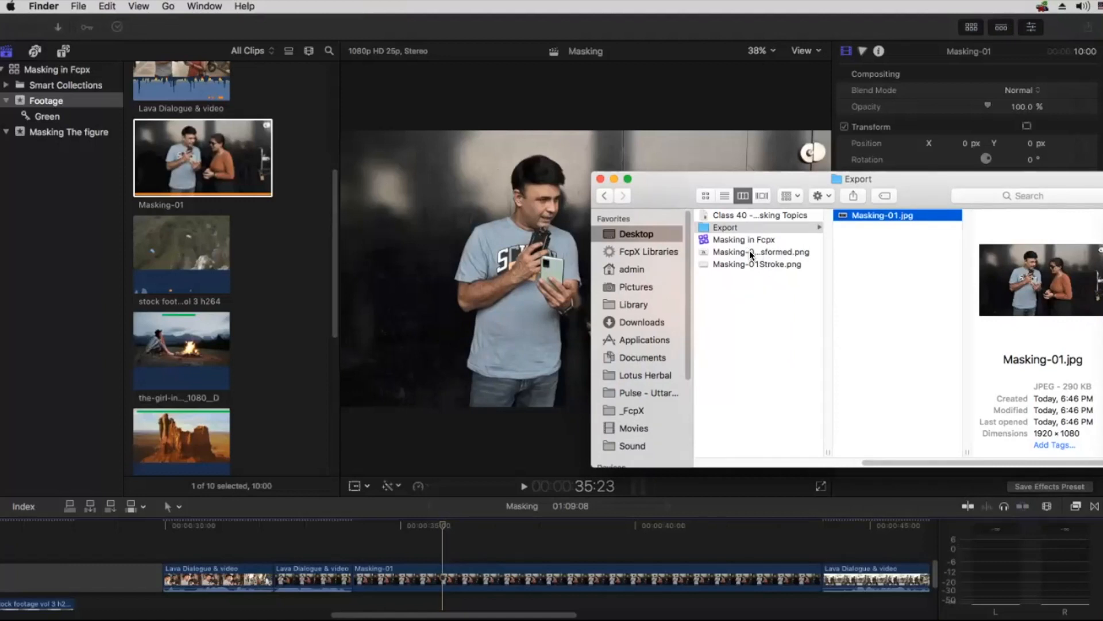
{"action": "left_click", "coordinate": [750, 250]}
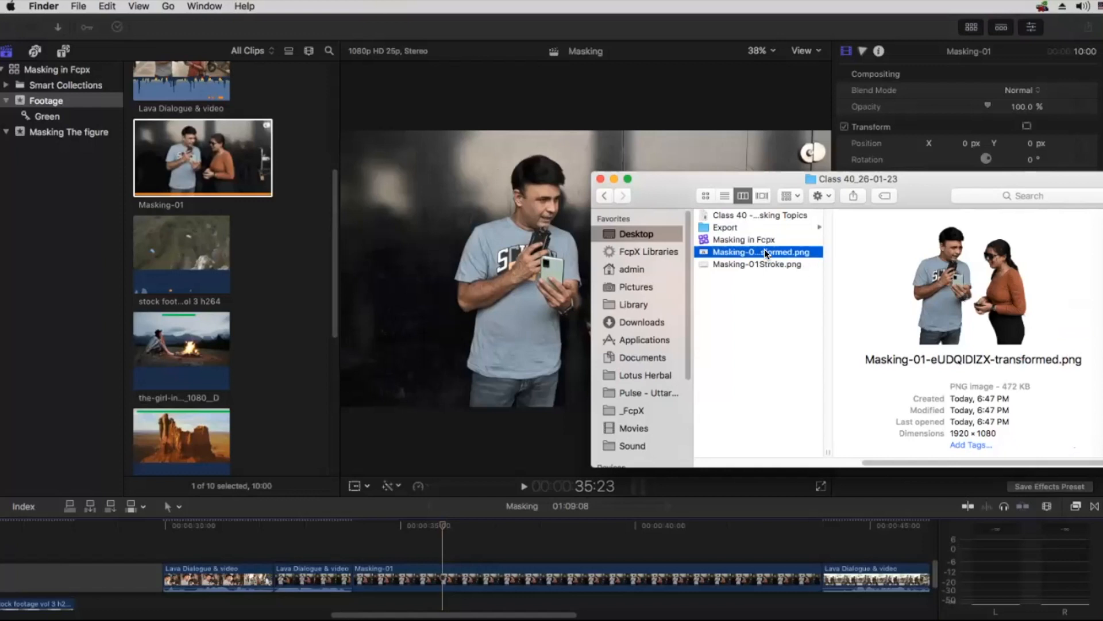
{"action": "left_click_drag", "start_coordinate": [283, 255], "coordinate": [247, 207]}
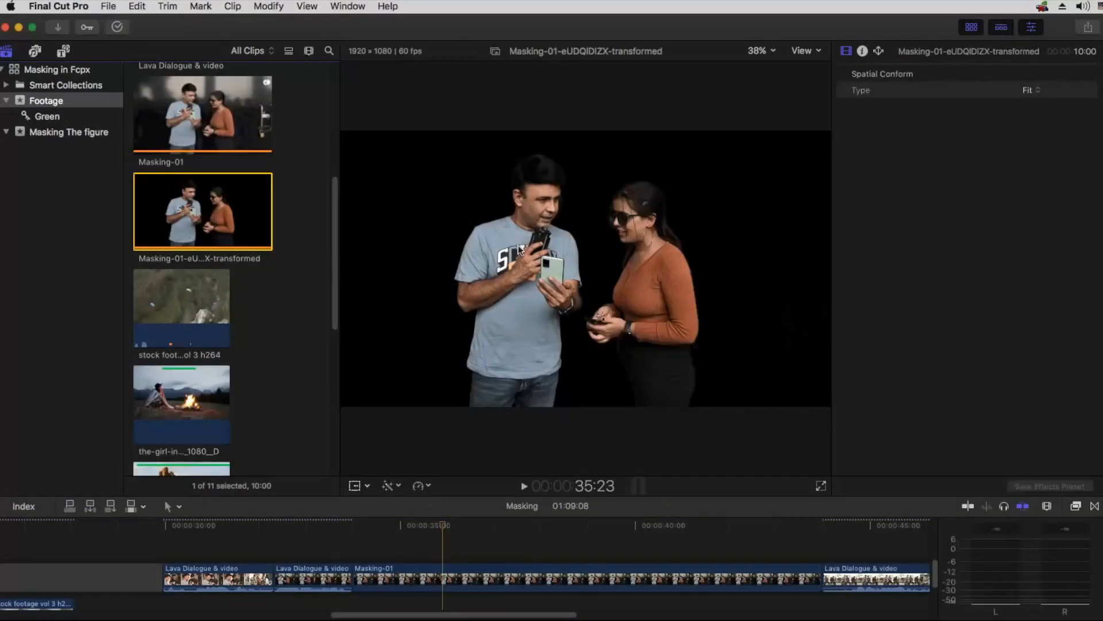
{"action": "left_click_drag", "start_coordinate": [202, 215], "coordinate": [359, 540]}
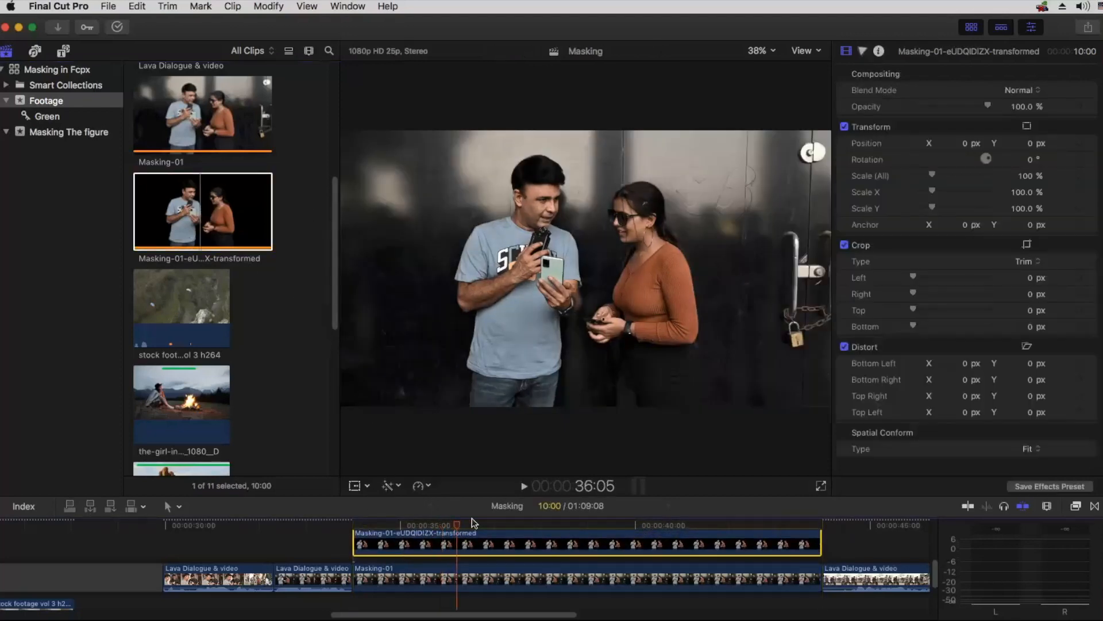
Step: Try a copy of the Lava Dialogue & video clip as background beneath the cutout, disable it and delete it
{"action": "left_click", "coordinate": [461, 523]}
{"action": "left_click_drag", "start_coordinate": [213, 578], "coordinate": [457, 563]}
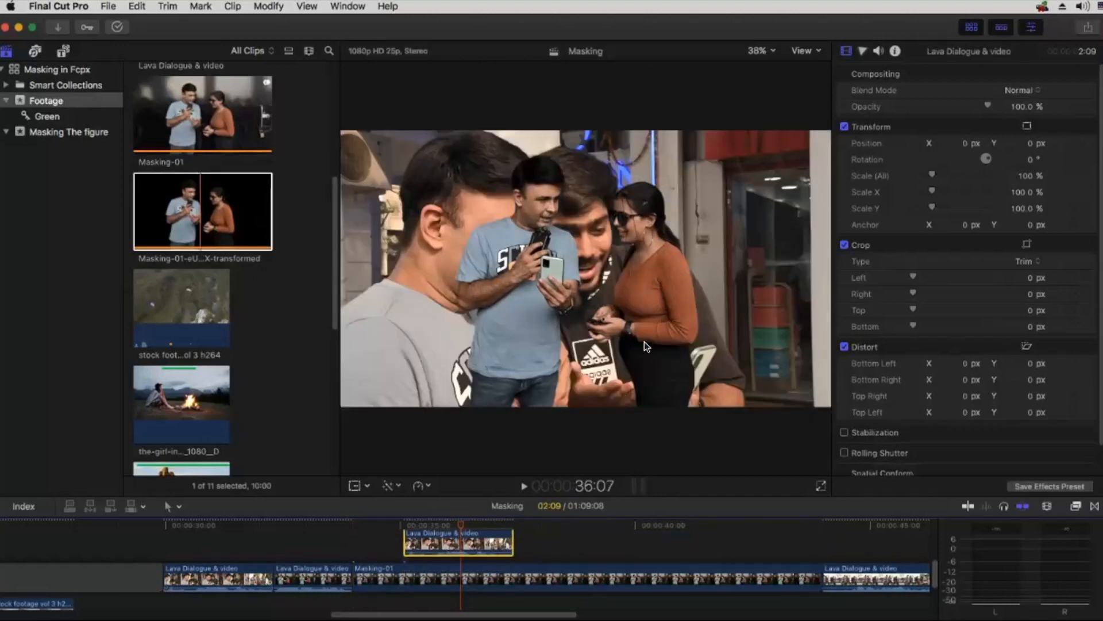
{"action": "key", "text": "v"}
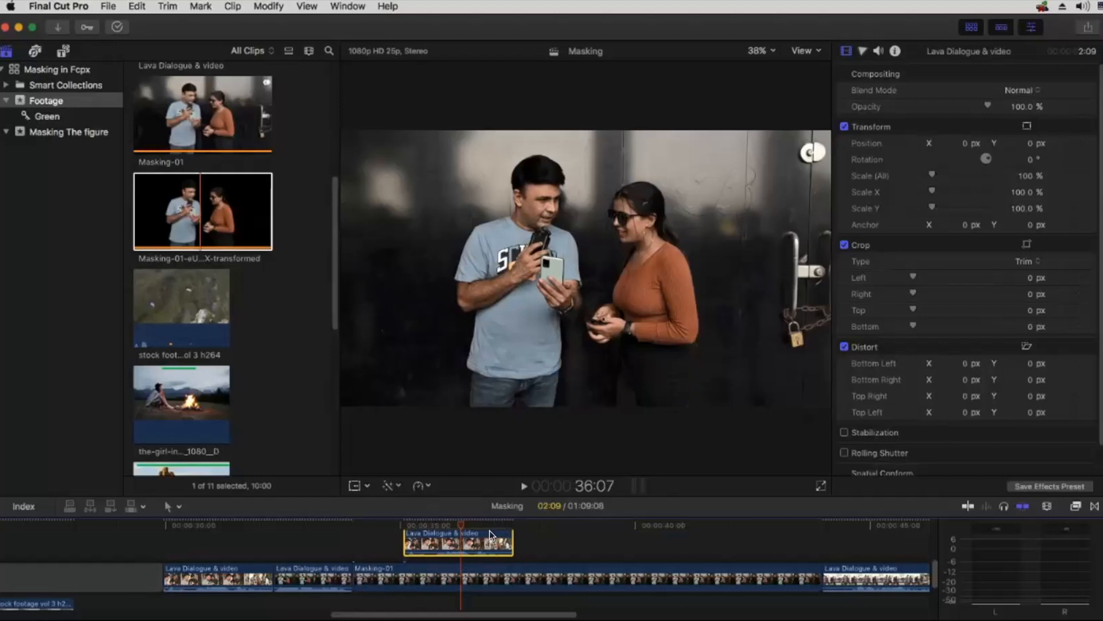
{"action": "key", "text": "Delete"}
Step: Play the timeline from the Lava Dialogue & video clip into the start of the cutout to examine the transition
{"action": "left_click_drag", "start_coordinate": [379, 522], "coordinate": [302, 520]}
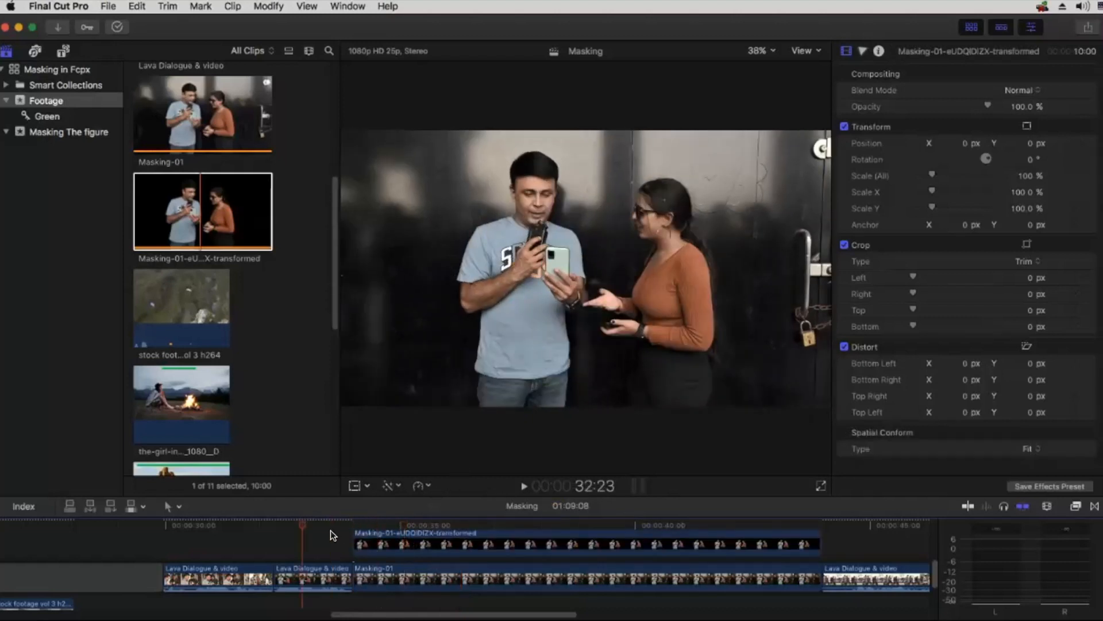
{"action": "key", "text": "space"}
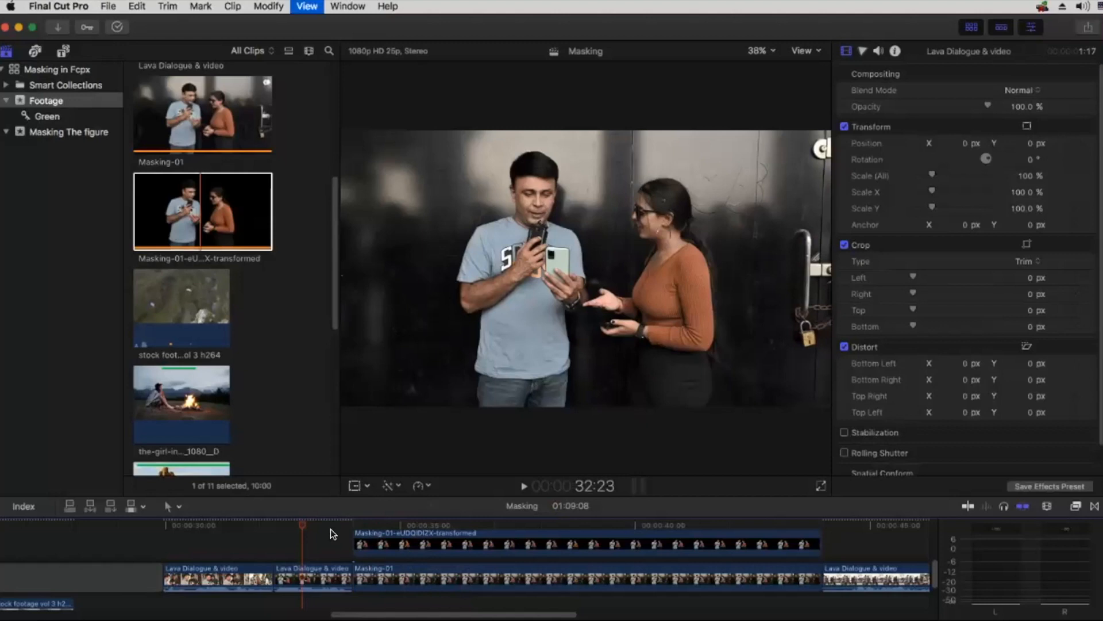
{"action": "key", "text": "space"}
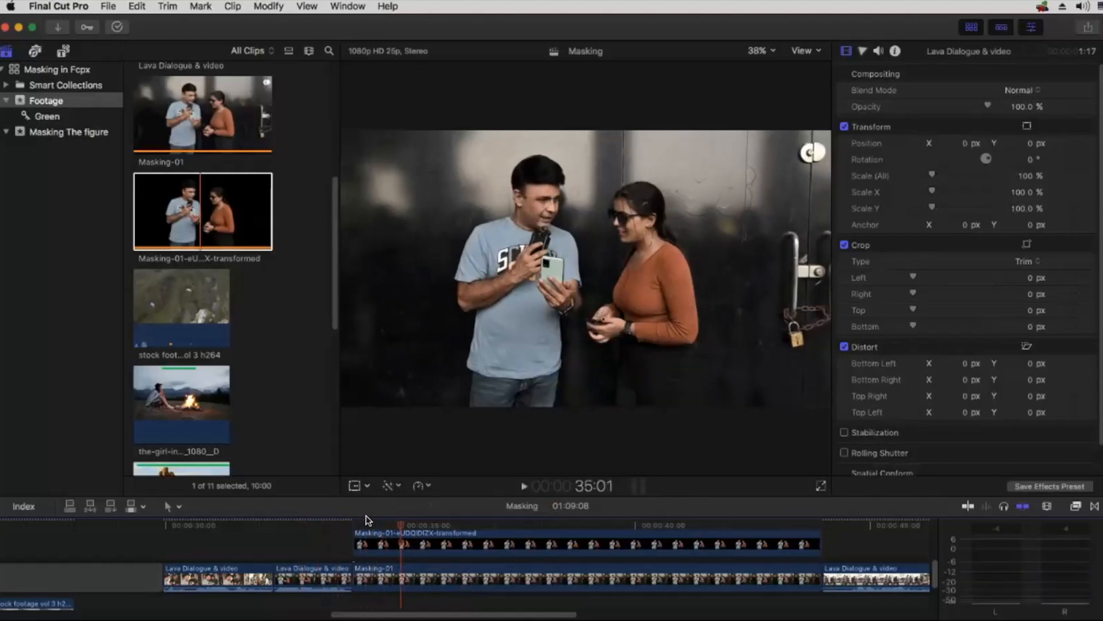
{"action": "left_click", "coordinate": [304, 519]}
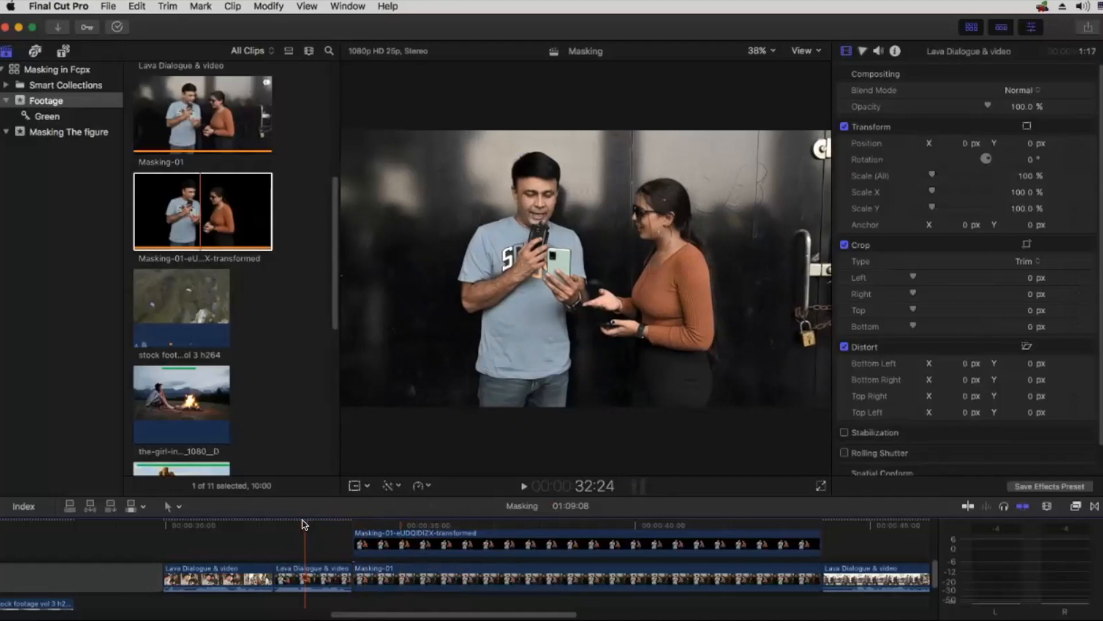
{"action": "key", "text": "space"}
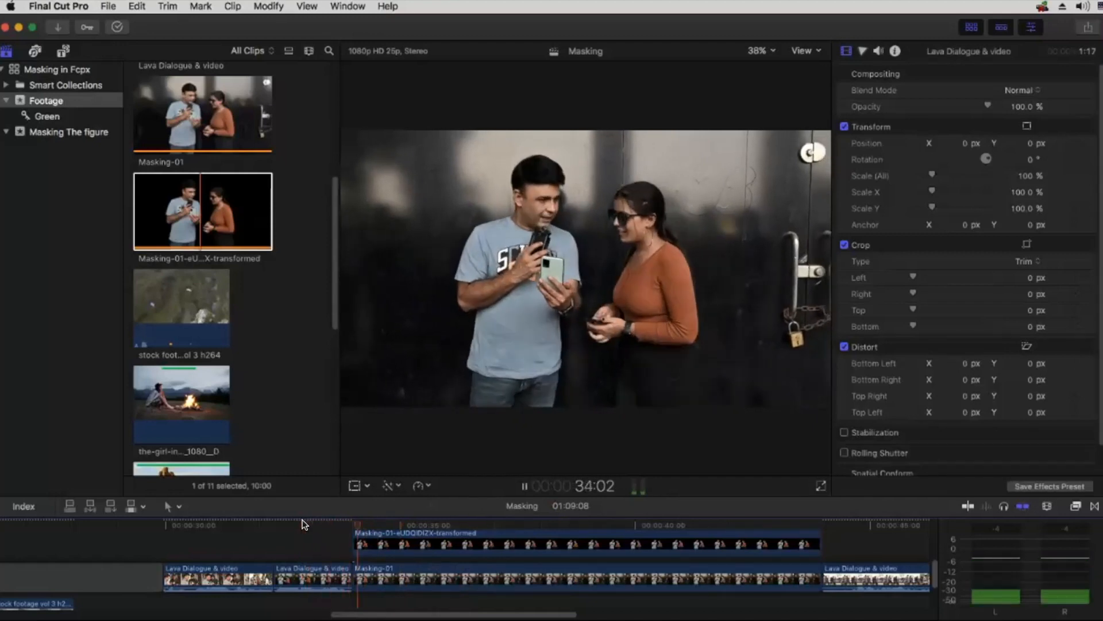
Step: Step back and forth frame by frame across the start of the cutout to compare it with the preceding footage
{"action": "left_click", "coordinate": [356, 524]}
{"action": "key", "text": "Left"}
{"action": "key", "text": "Right"}
{"action": "key", "text": "Left"}
{"action": "key", "text": "Right"}
{"action": "key", "text": "Left"}
{"action": "key", "text": "Right"}
{"action": "key", "text": "Left"}
{"action": "key", "text": "Right"}
{"action": "key", "text": "Left"}
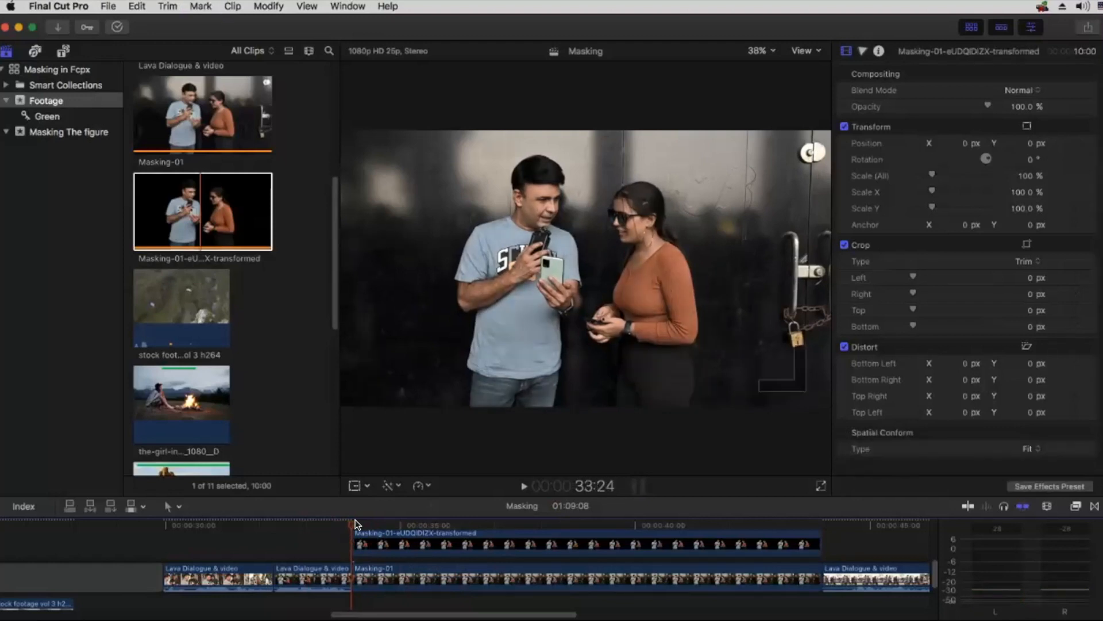
{"action": "key", "text": "Right"}
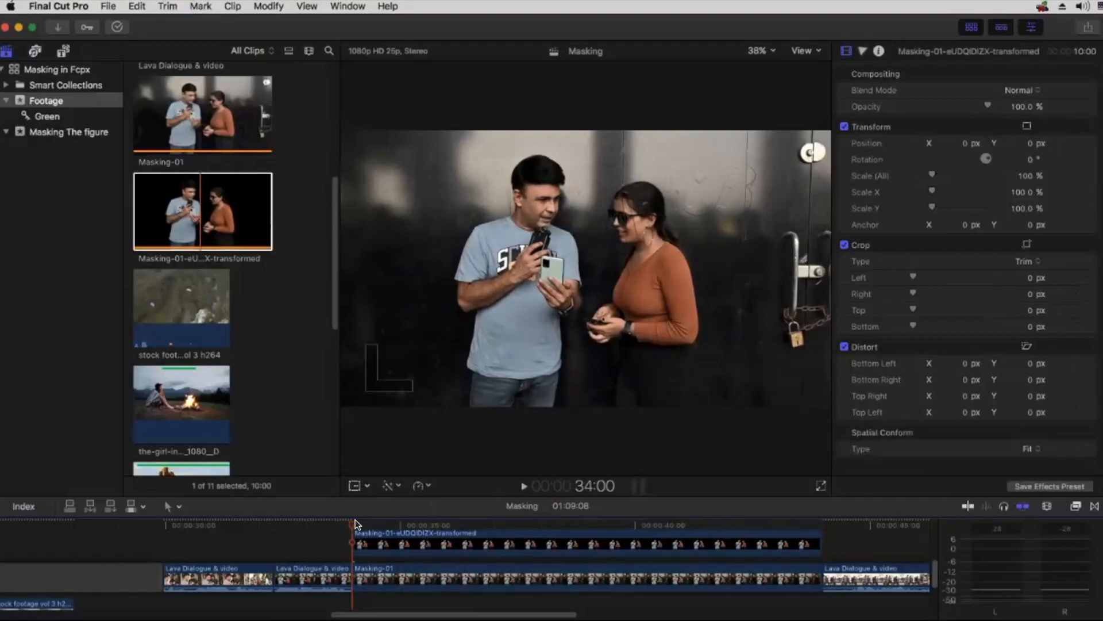
Step: Raise the cutout clip's master exposure to 4% and shift its position to X -230.4 px for comparison with the original
{"action": "left_click", "coordinate": [401, 542]}
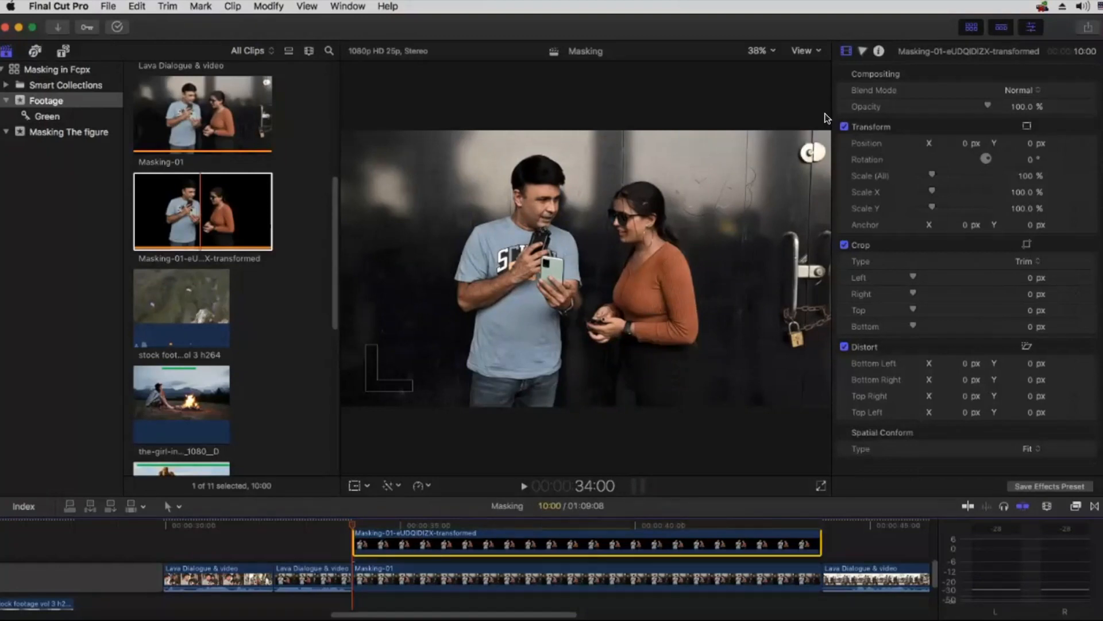
{"action": "left_click", "coordinate": [862, 52]}
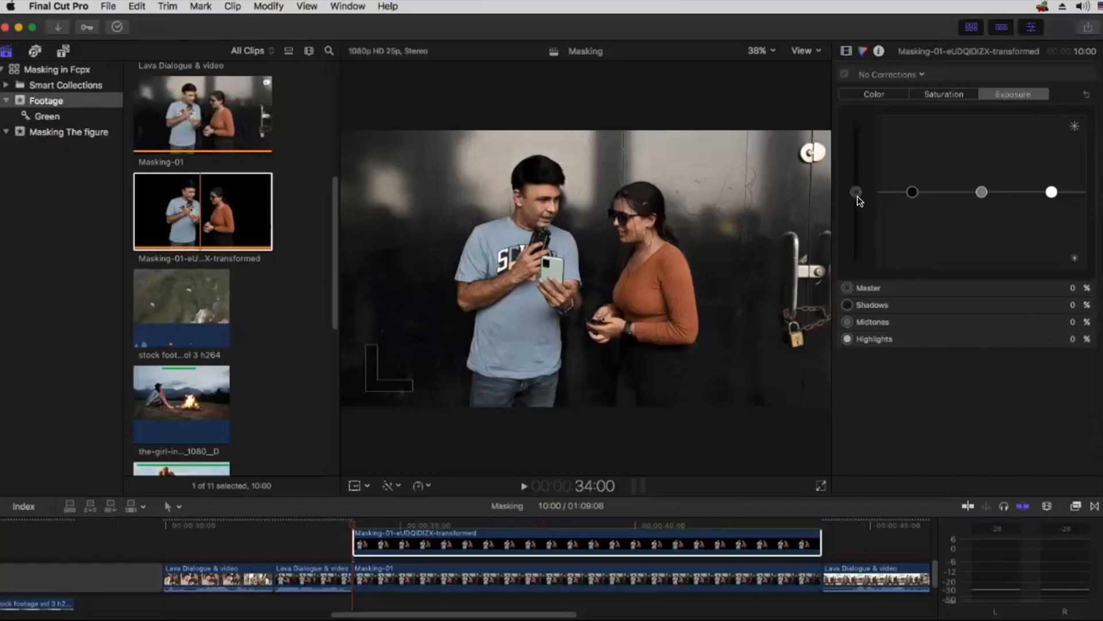
{"action": "left_click_drag", "start_coordinate": [858, 195], "coordinate": [857, 190]}
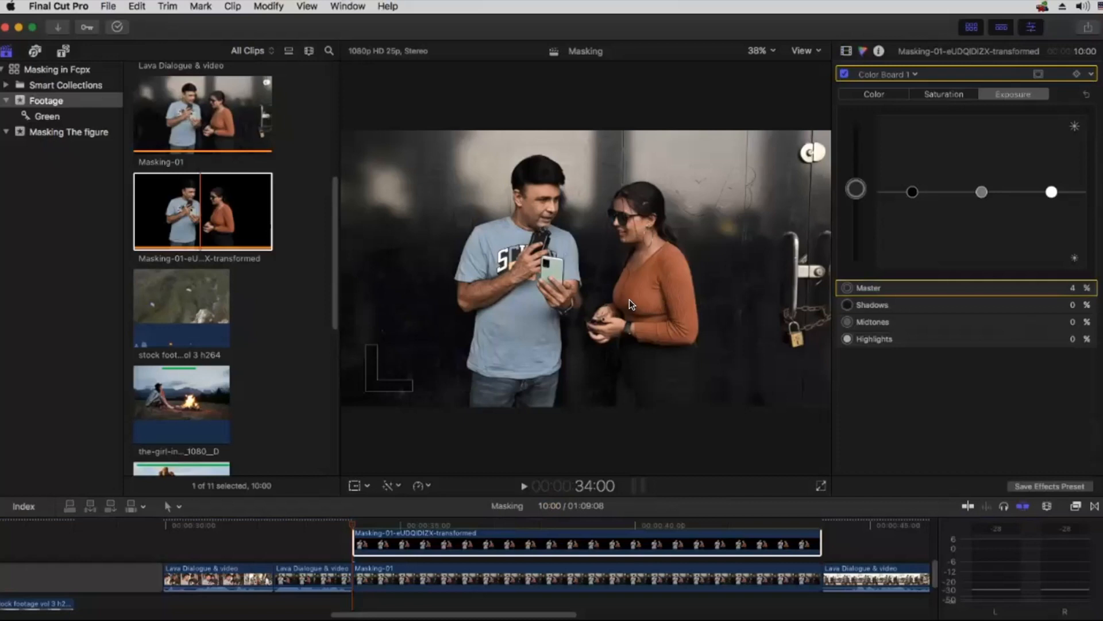
{"action": "left_click", "coordinate": [846, 52]}
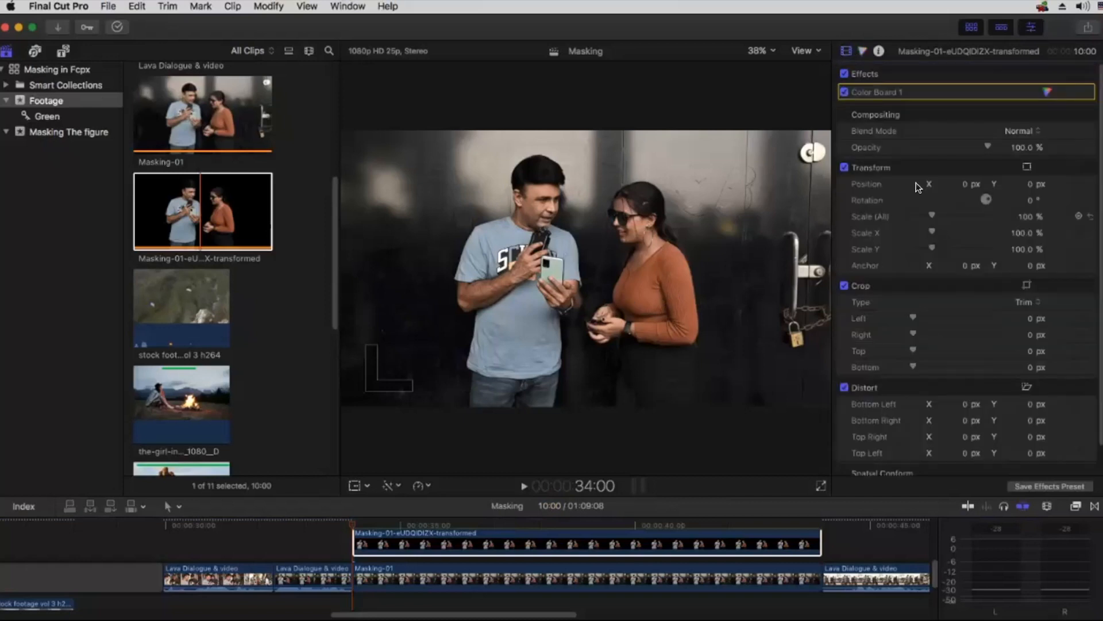
{"action": "left_click_drag", "start_coordinate": [962, 189], "coordinate": [914, 189]}
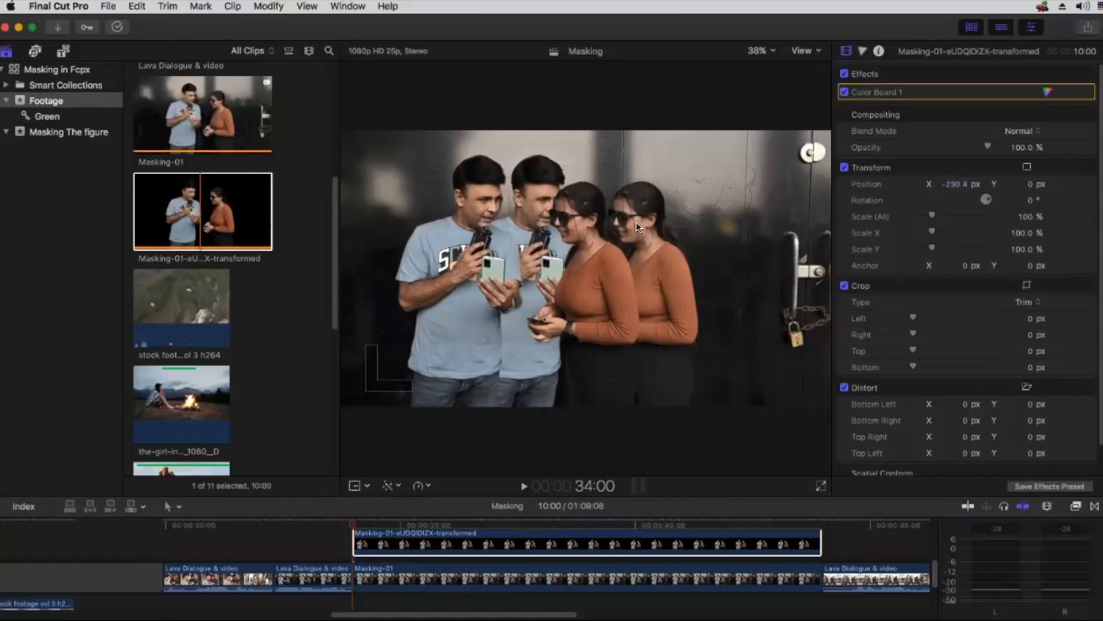
Step: Raise the cutout clip's master exposure to 8% in Color Board 1 and reset its position
{"action": "left_click", "coordinate": [1047, 96]}
{"action": "left_click", "coordinate": [857, 190]}
{"action": "left_click_drag", "start_coordinate": [853, 186], "coordinate": [853, 186]}
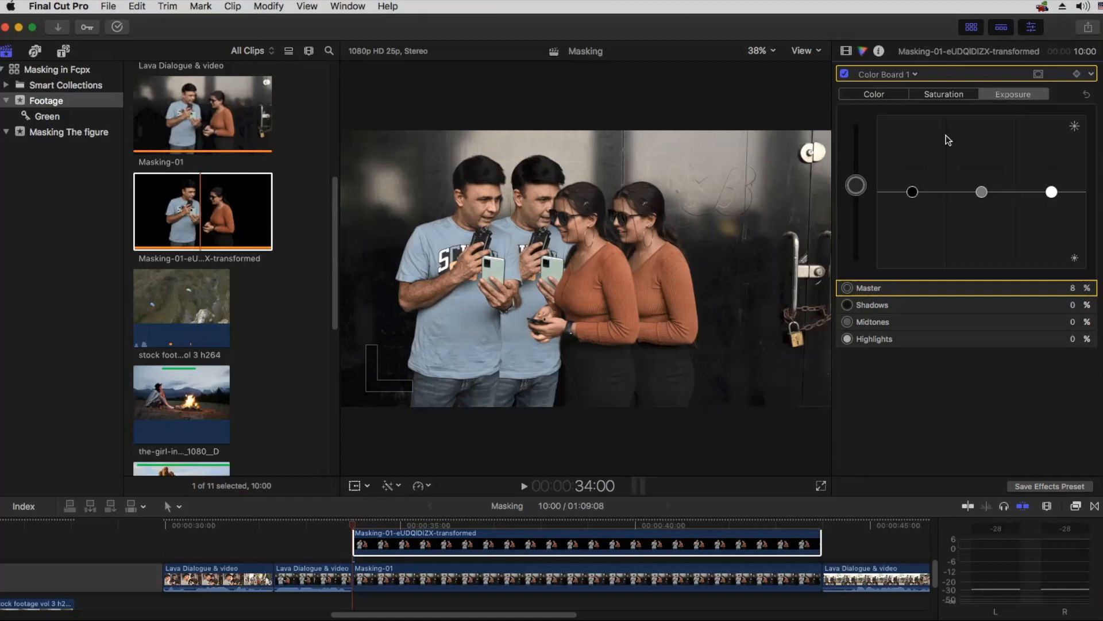
{"action": "left_click", "coordinate": [847, 51]}
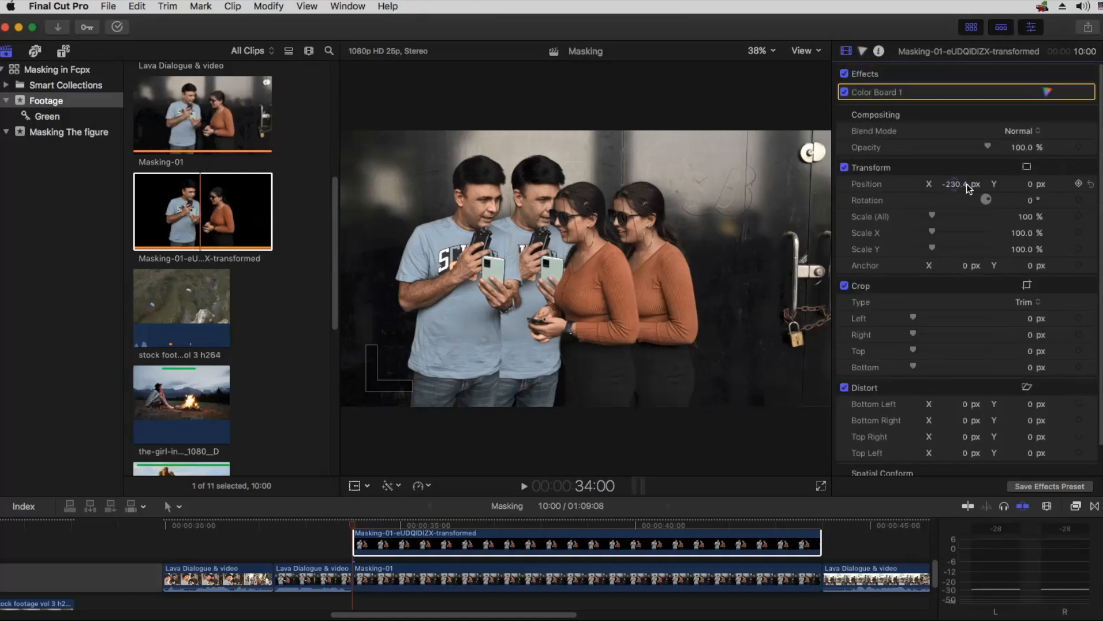
{"action": "left_click", "coordinate": [1091, 184]}
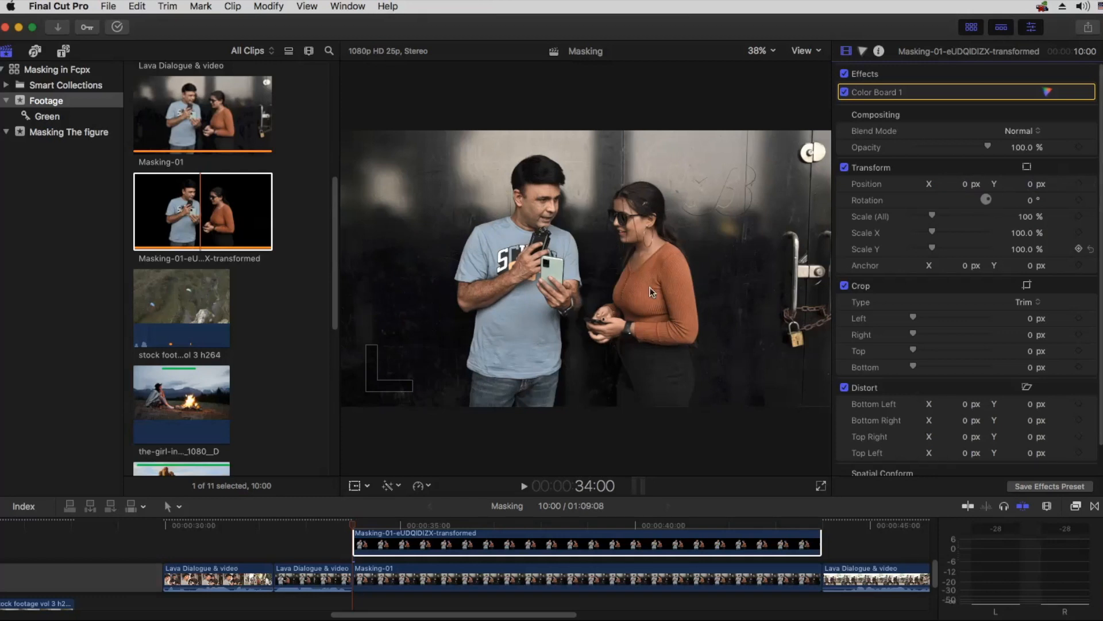
Step: Play into the brightened cutout and step frame by frame around its first frame to examine the exposure change
{"action": "left_click", "coordinate": [293, 528]}
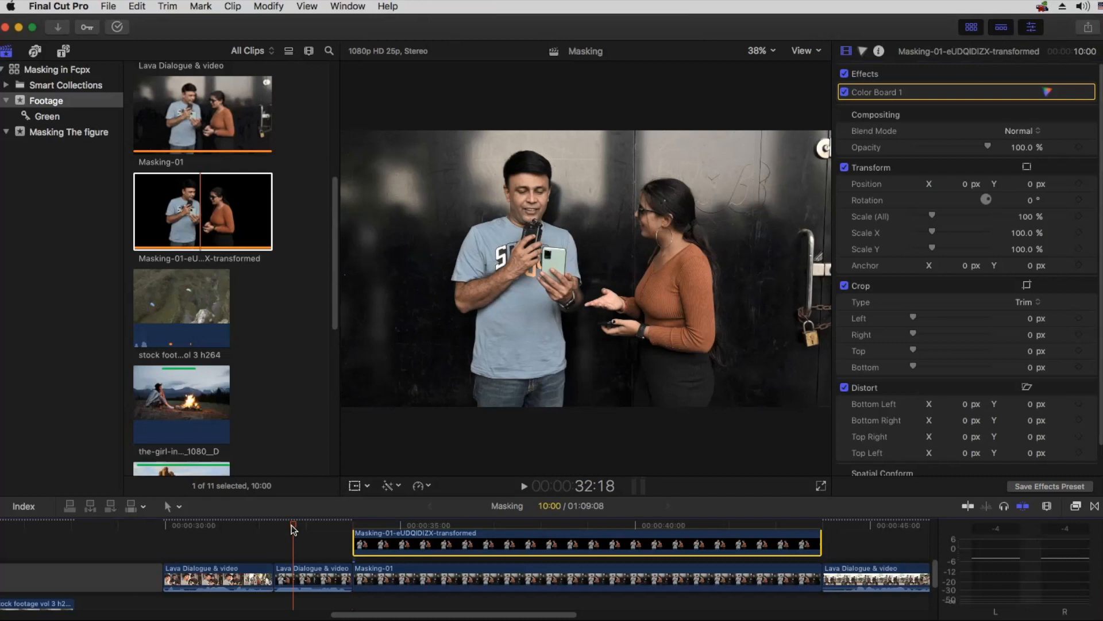
{"action": "key", "text": "space"}
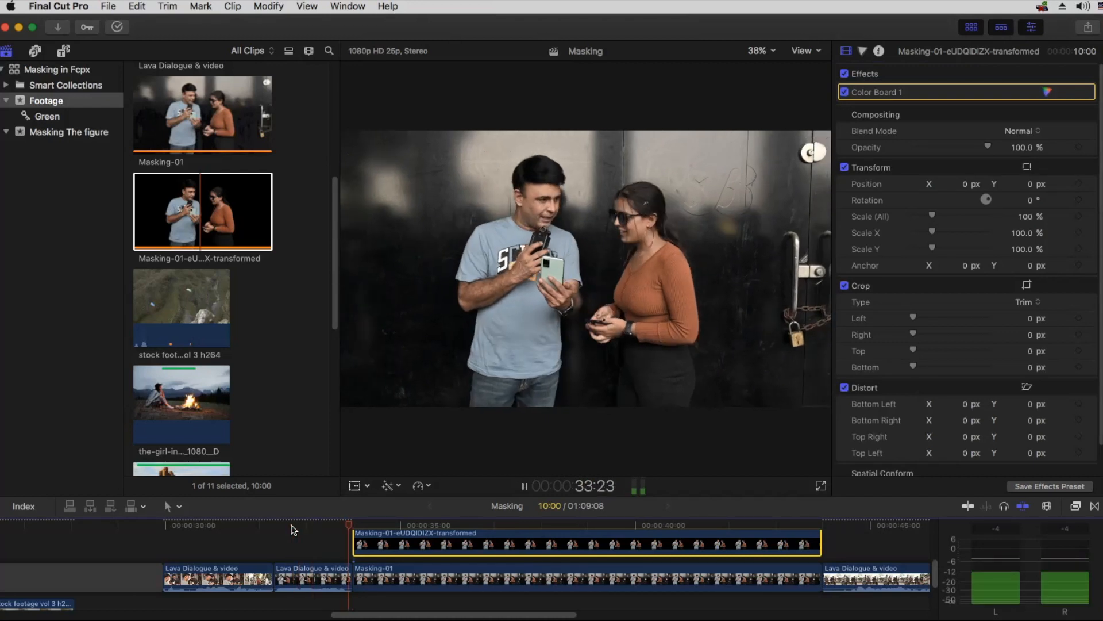
{"action": "key", "text": "space"}
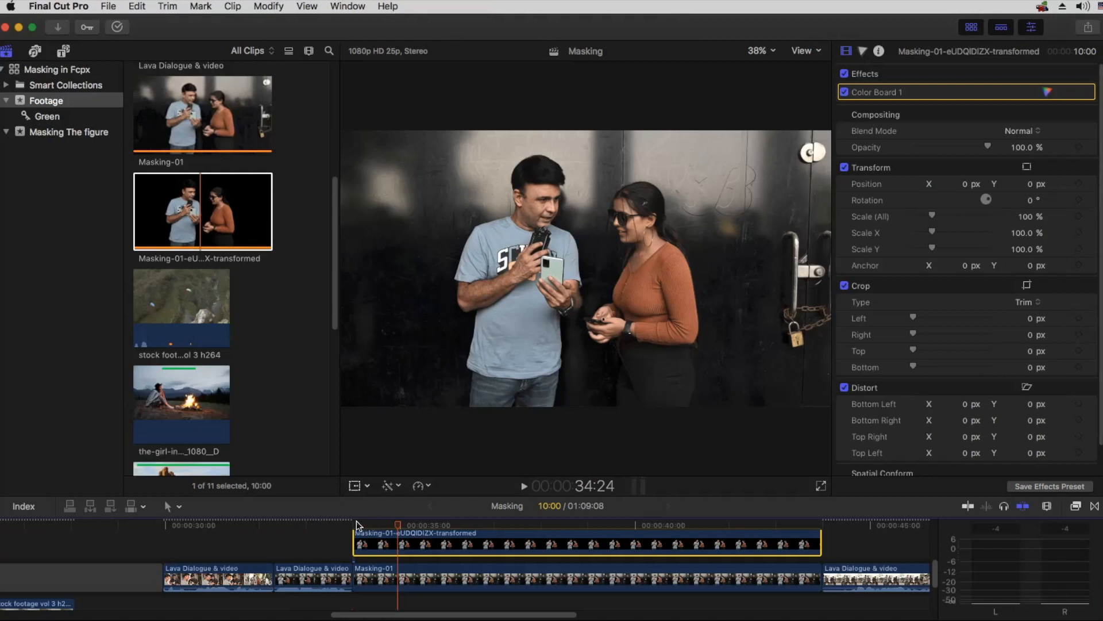
{"action": "key", "text": "Up"}
{"action": "key", "text": "Left"}
{"action": "key", "text": "Right"}
{"action": "key", "text": "Left"}
{"action": "key", "text": "Right"}
{"action": "key", "text": "Left"}
{"action": "key", "text": "Right"}
{"action": "key", "text": "Left"}
{"action": "key", "text": "Right"}
Step: Make the timeline area taller and select the opening range of the Hi Tech Background clip in the Footage event
{"action": "left_click", "coordinate": [375, 524]}
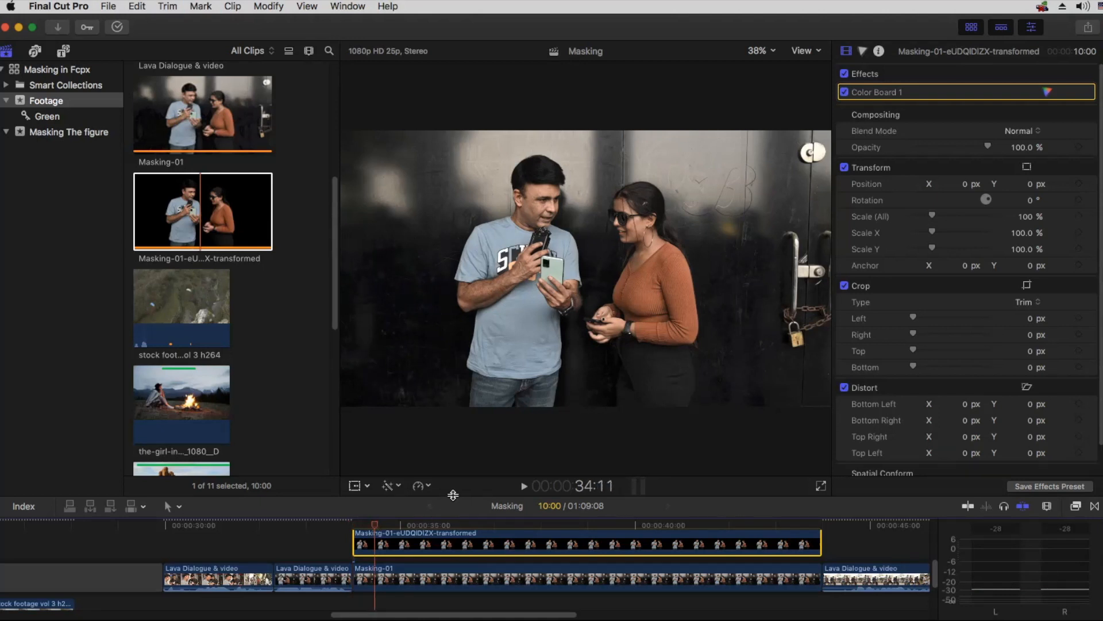
{"action": "left_click_drag", "start_coordinate": [449, 496], "coordinate": [458, 451]}
{"action": "scroll", "coordinate": [465, 554], "scroll_direction": "up", "scroll_amount": 3}
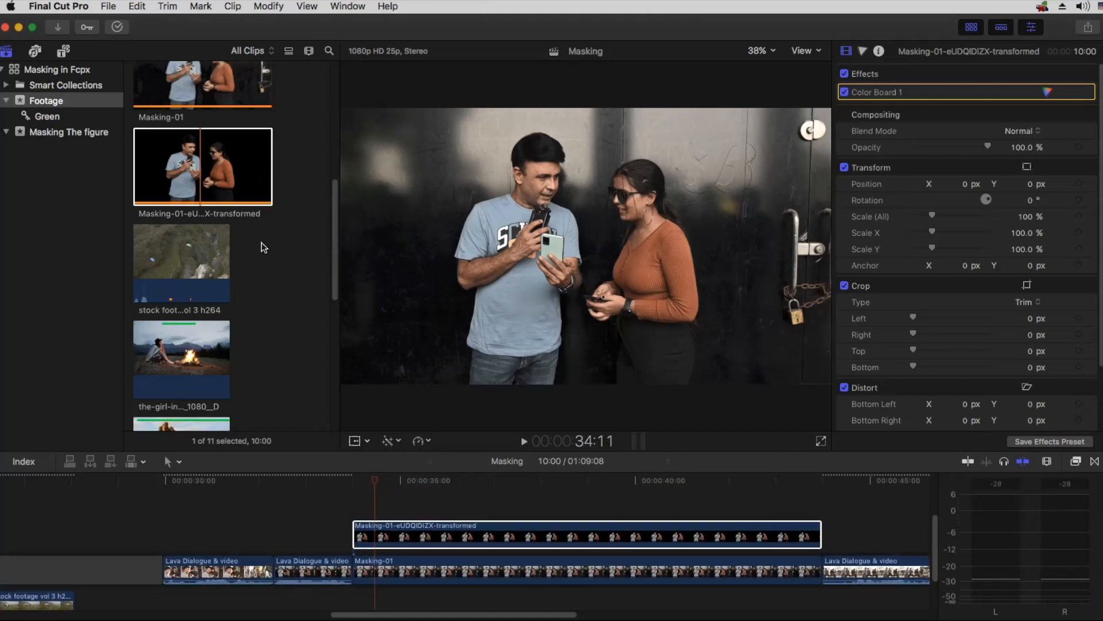
{"action": "scroll", "coordinate": [263, 247], "scroll_direction": "up", "scroll_amount": 5}
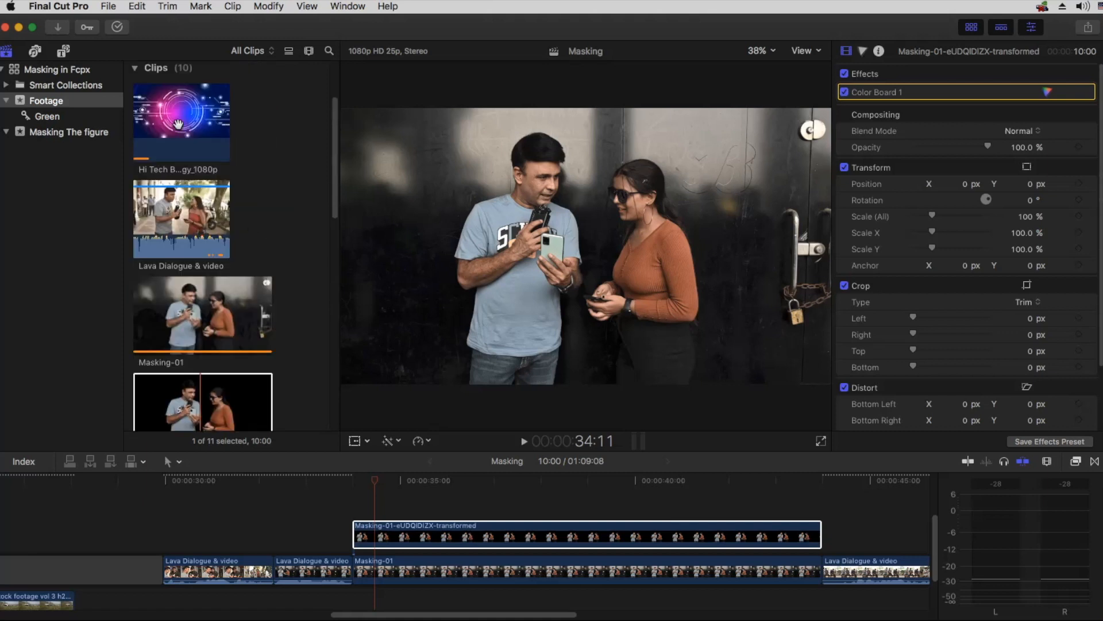
{"action": "left_click", "coordinate": [178, 124]}
{"action": "left_click", "coordinate": [141, 167]}
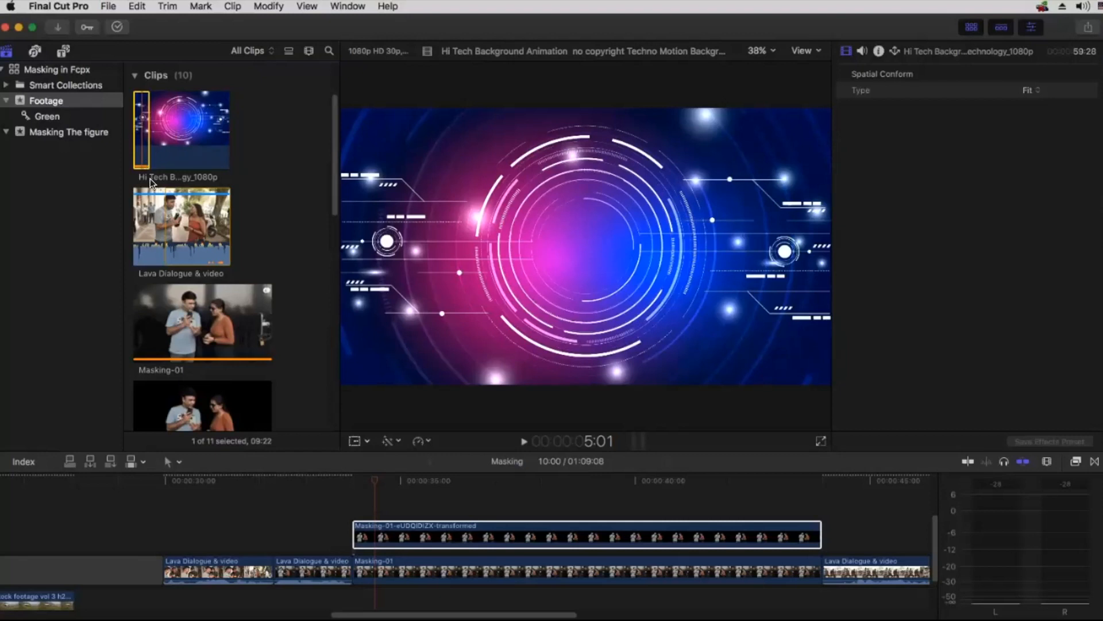
Step: Place the selected Hi Tech Background range between the cutout and Masking-01 clips and extend its end to match their 10:00 length
{"action": "left_click", "coordinate": [879, 51]}
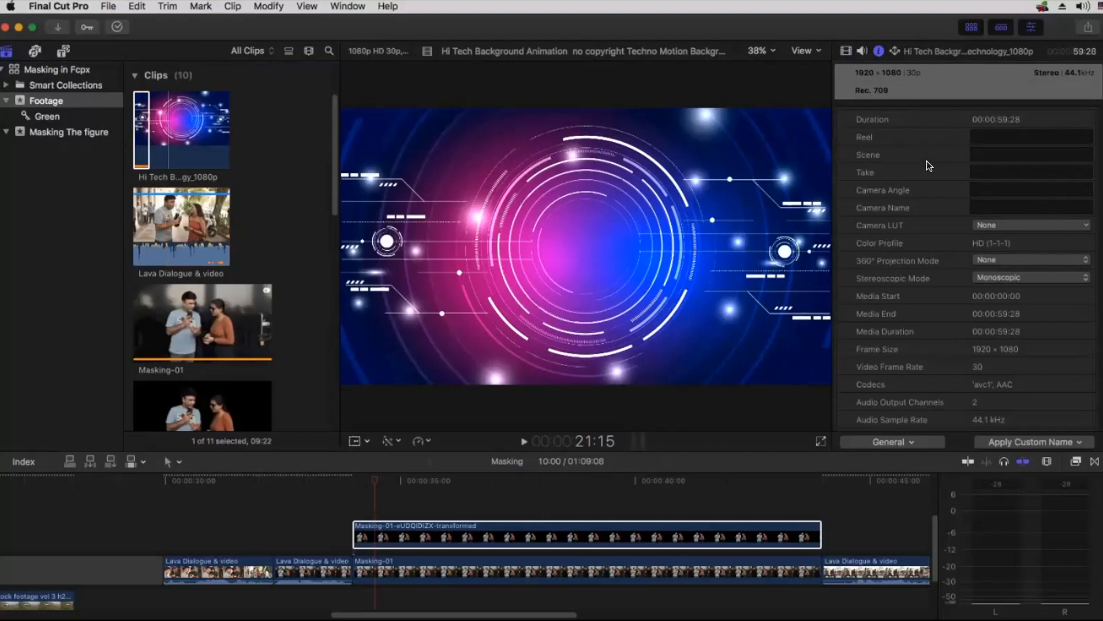
{"action": "scroll", "coordinate": [930, 166], "scroll_direction": "up", "scroll_amount": 5}
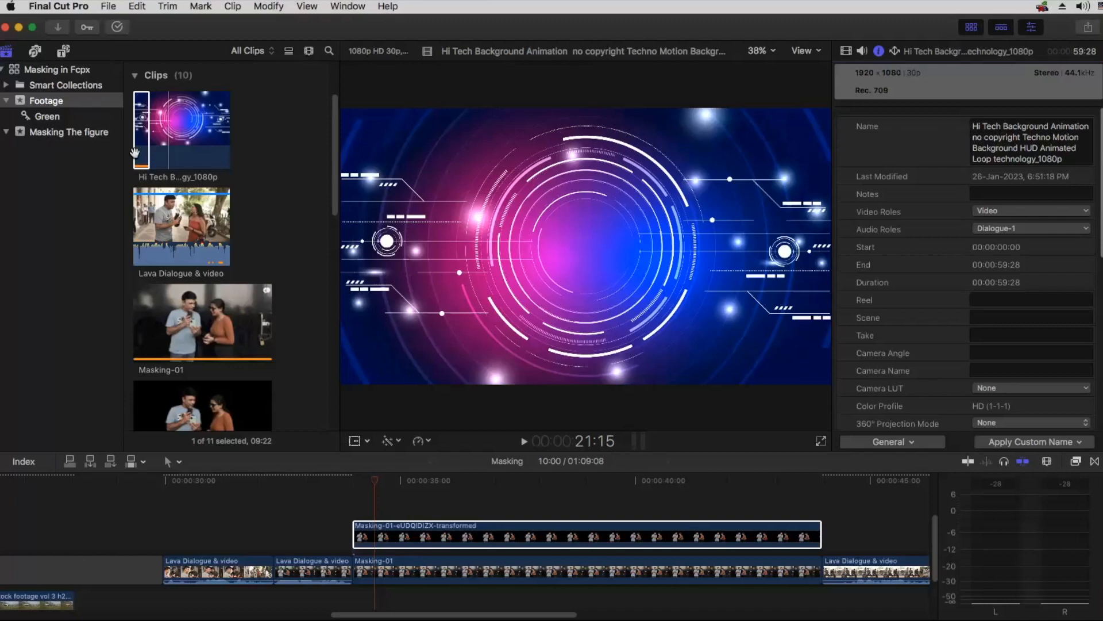
{"action": "left_click_drag", "start_coordinate": [139, 145], "coordinate": [359, 534]}
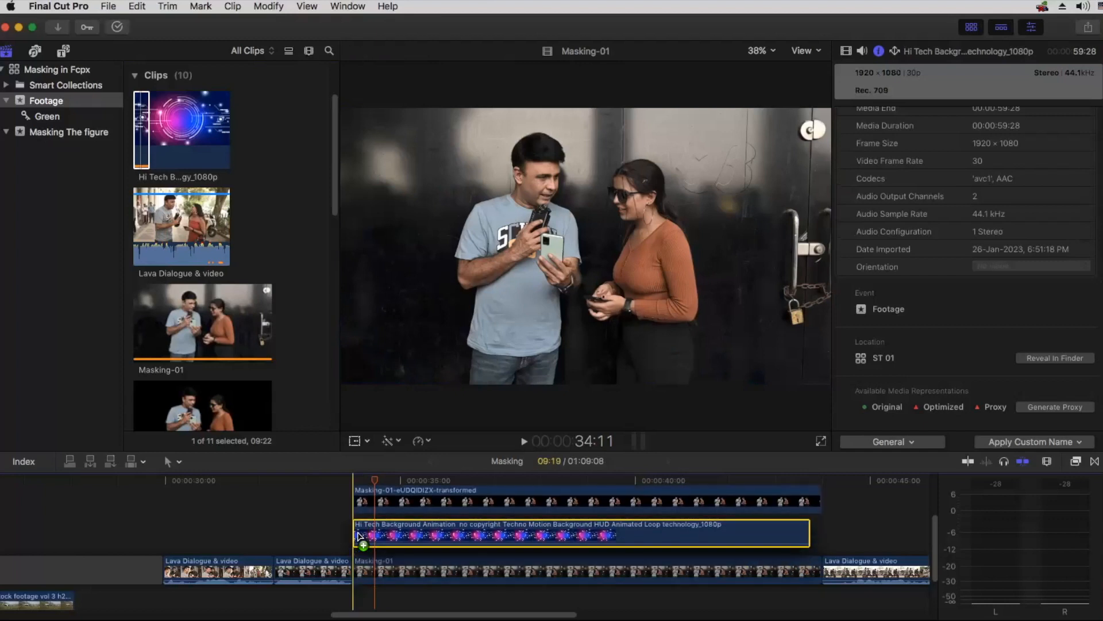
{"action": "left_click_drag", "start_coordinate": [806, 534], "coordinate": [820, 534]}
{"action": "left_click_drag", "start_coordinate": [538, 482], "coordinate": [472, 491]}
{"action": "left_click", "coordinate": [544, 536]}
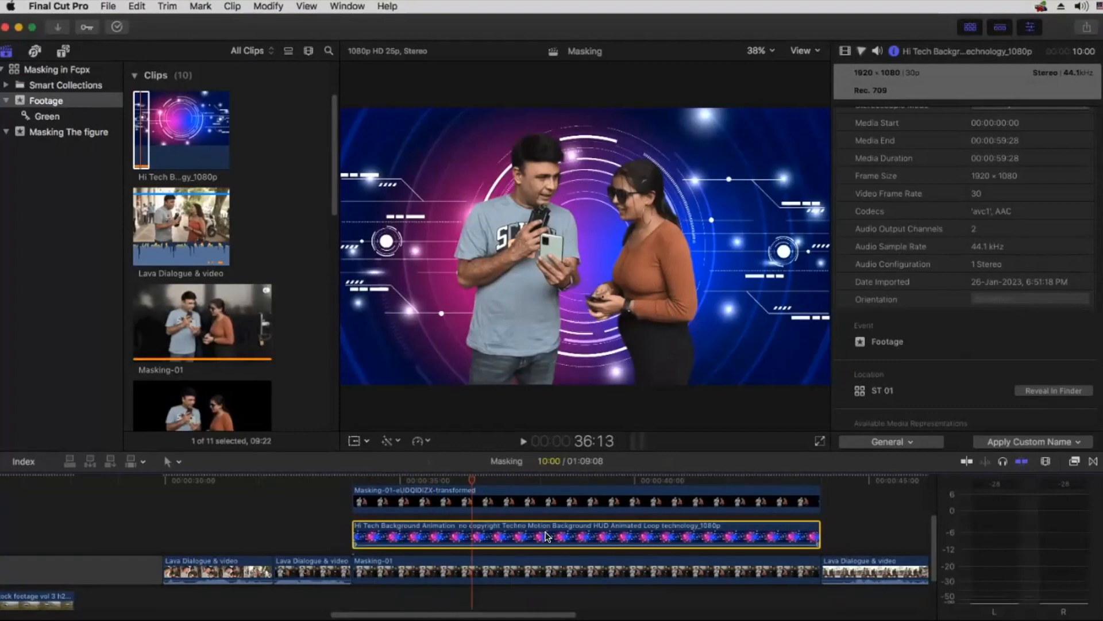
Step: Play from the preceding Lava Dialogue footage into the composite to review the cutout over the new background
{"action": "key", "text": "super+minus"}
{"action": "left_click", "coordinate": [391, 573]}
{"action": "key", "text": "ctrl+r"}
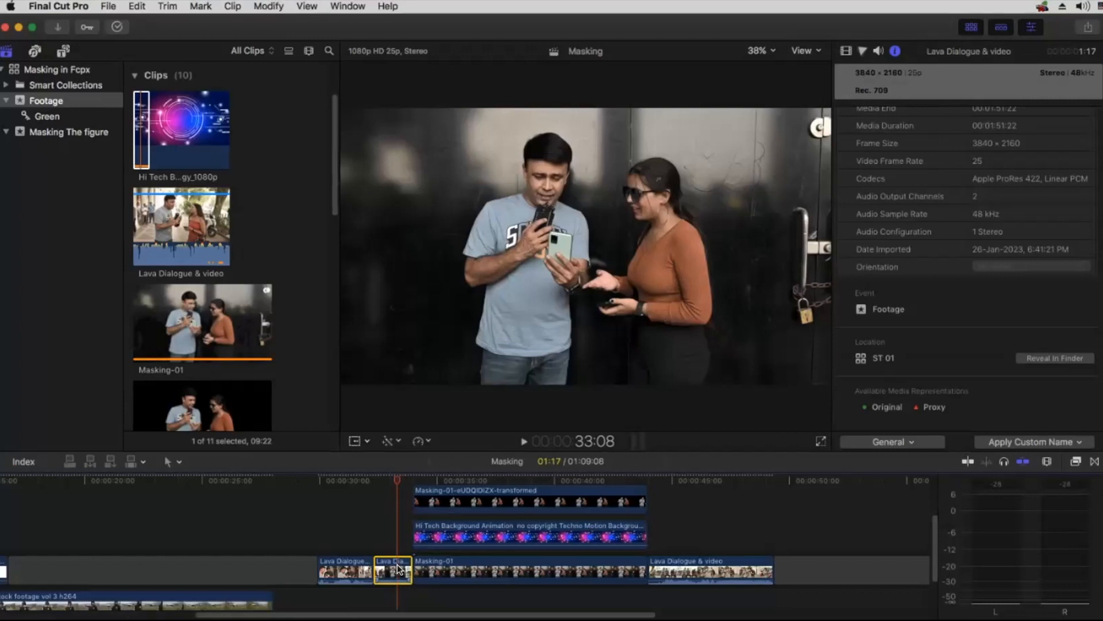
{"action": "left_click", "coordinate": [392, 491]}
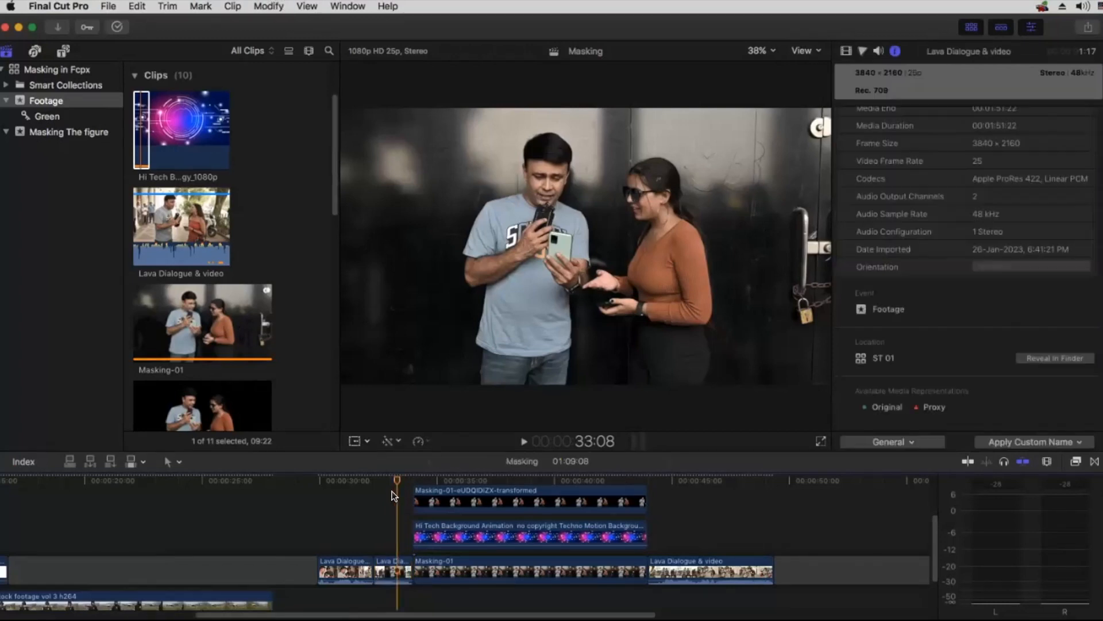
{"action": "key", "text": "space"}
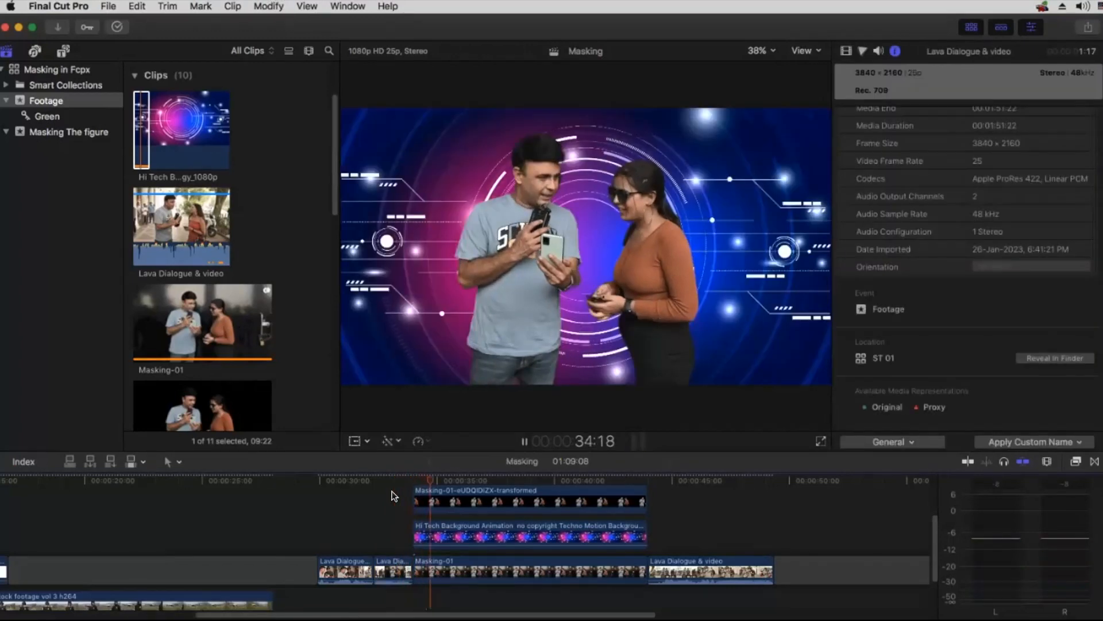
{"action": "key", "text": "space"}
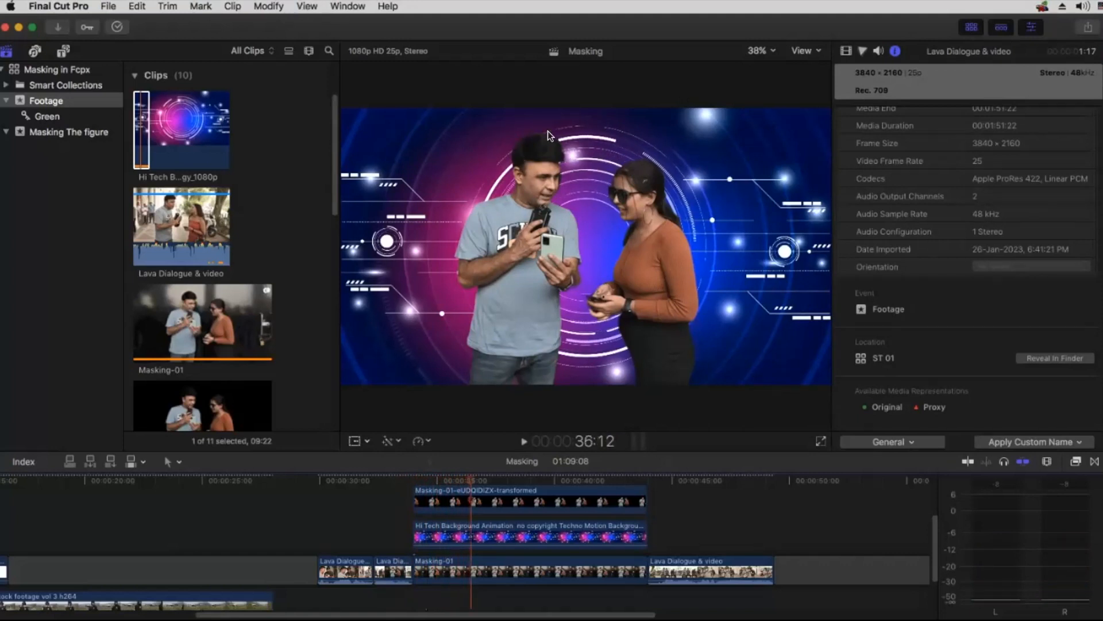
Step: Extend the background clip to 20:03 and retime it to 201% so it ends level with the cutout at 10:00
{"action": "left_click_drag", "start_coordinate": [646, 534], "coordinate": [859, 537]}
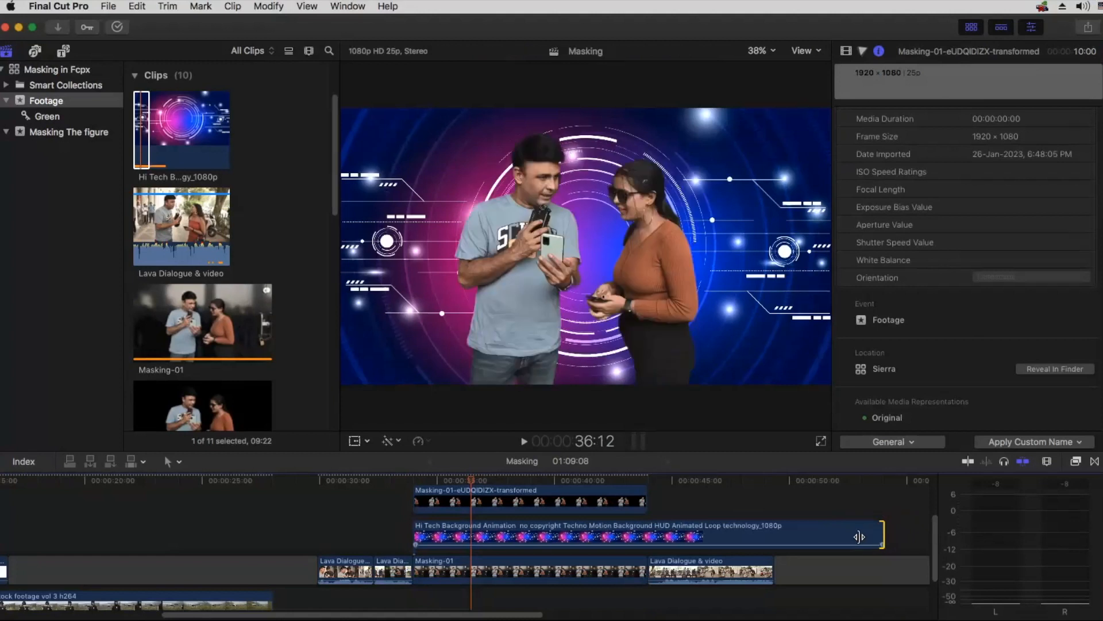
{"action": "left_click", "coordinate": [856, 534]}
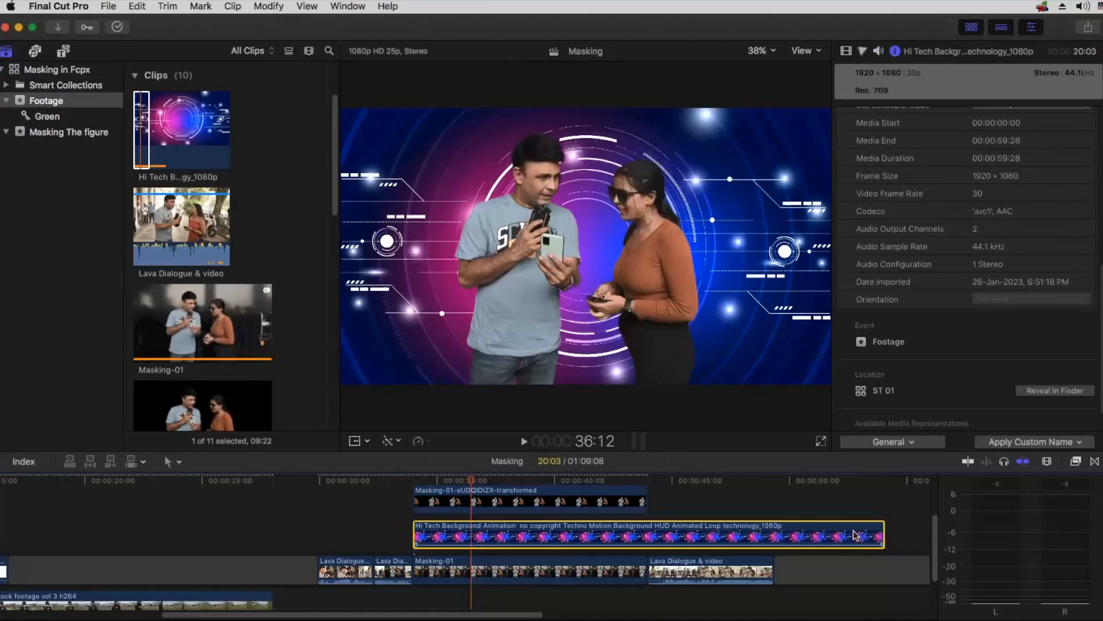
{"action": "key", "text": "super+r"}
{"action": "left_click_drag", "start_coordinate": [879, 514], "coordinate": [640, 520]}
{"action": "left_click_drag", "start_coordinate": [641, 521], "coordinate": [641, 521]}
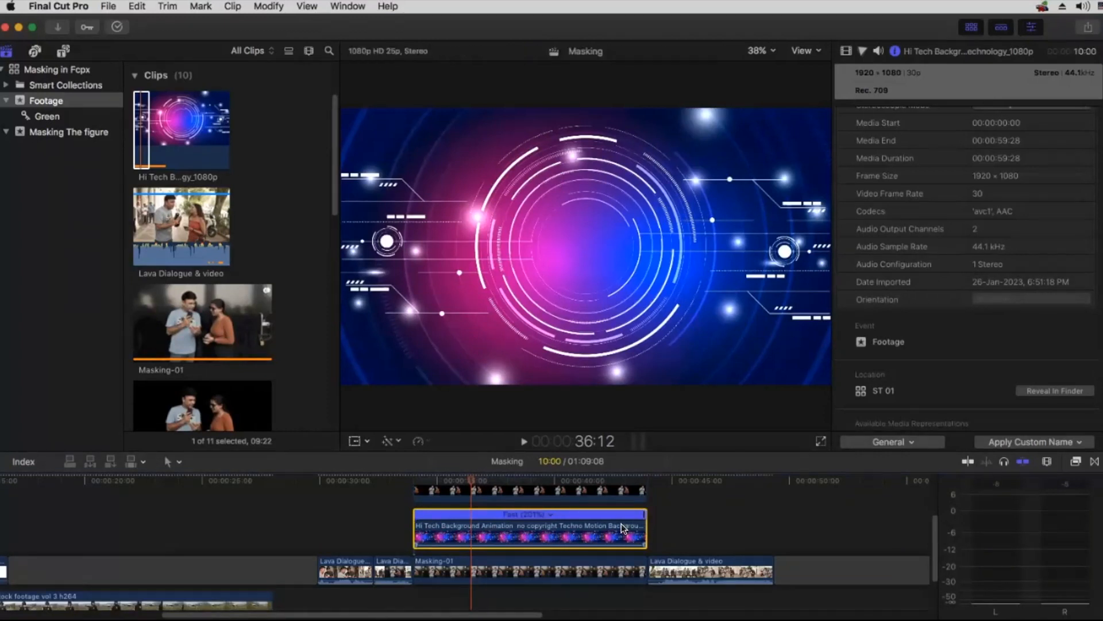
{"action": "key", "text": "super+r"}
Step: Play the composite from its start to check the sped-up background
{"action": "left_click", "coordinate": [413, 480]}
{"action": "key", "text": "space"}
{"action": "key", "text": "space"}
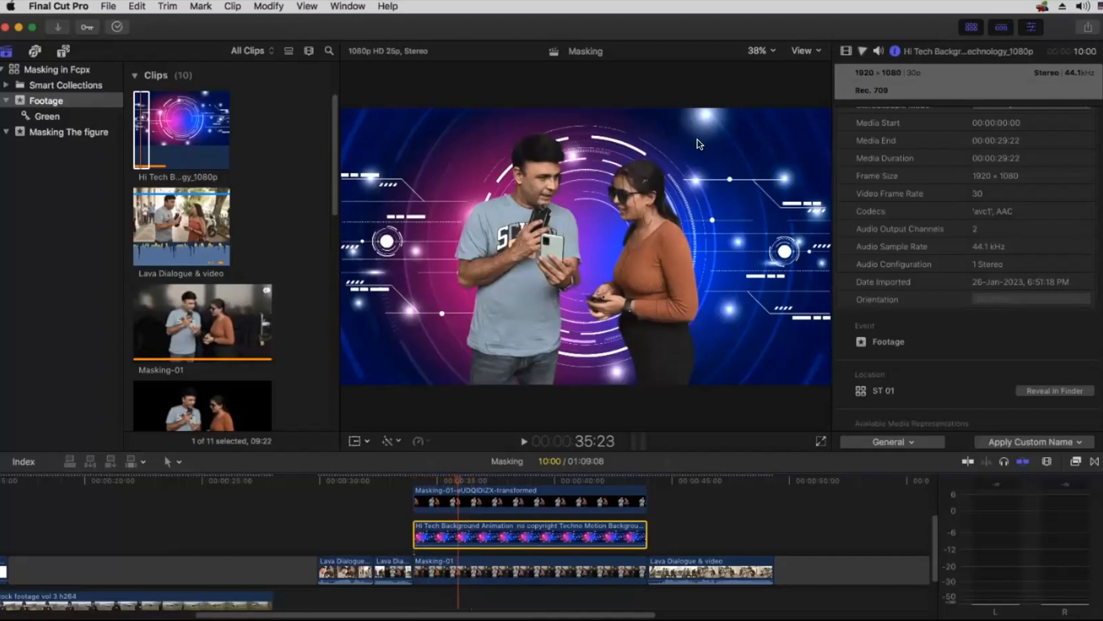
Step: Open the Transitions browser and bring the start of the layered clips into view
{"action": "left_click", "coordinate": [1072, 464]}
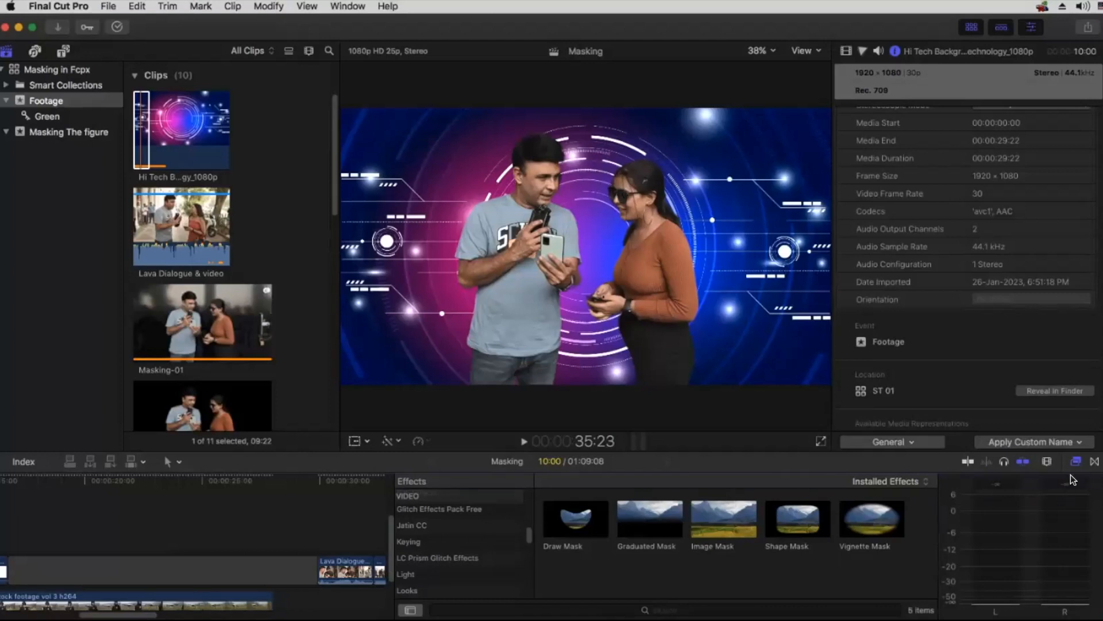
{"action": "left_click", "coordinate": [1077, 464]}
{"action": "left_click", "coordinate": [1094, 463]}
{"action": "left_click", "coordinate": [1094, 462]}
{"action": "left_click", "coordinate": [1095, 463]}
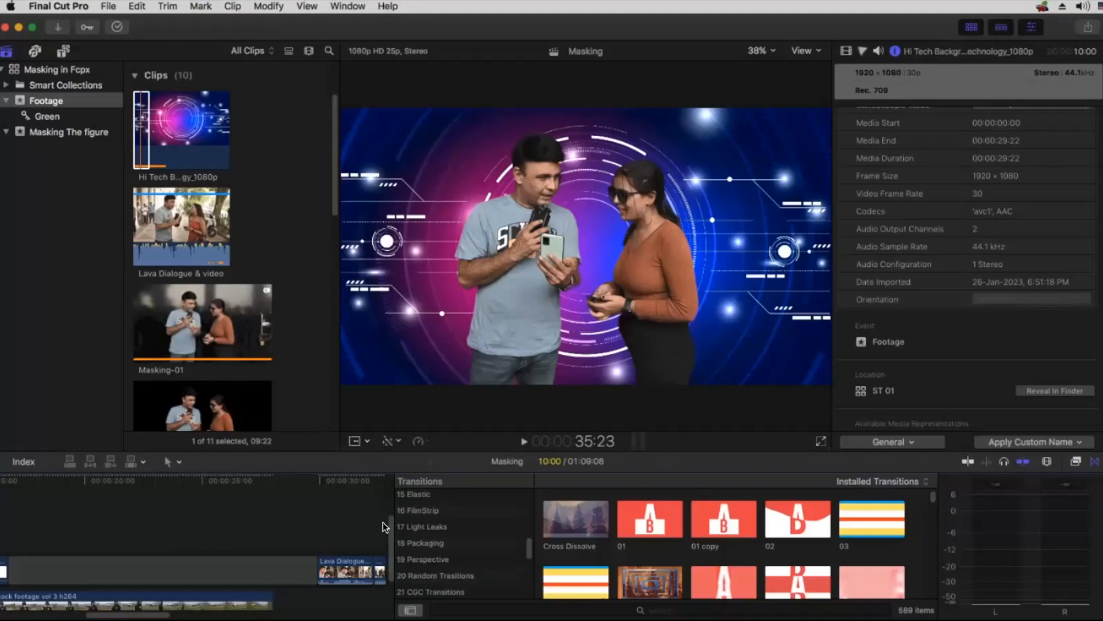
{"action": "key", "text": "h"}
{"action": "left_click_drag", "start_coordinate": [346, 515], "coordinate": [130, 508]}
{"action": "scroll", "coordinate": [450, 537], "scroll_direction": "up", "scroll_amount": 3}
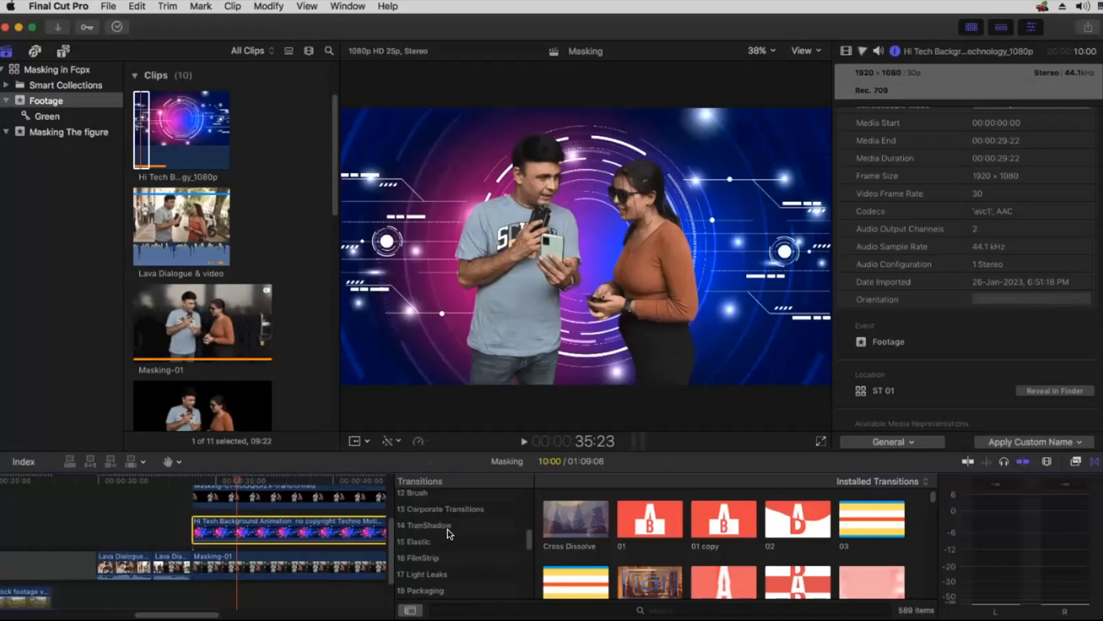
Step: Add the Simple Glitch transition from the Glitches category to the start of the Hi Tech Background clip
{"action": "left_click", "coordinate": [436, 509]}
{"action": "scroll", "coordinate": [443, 529], "scroll_direction": "up", "scroll_amount": 2}
{"action": "left_click", "coordinate": [434, 522]}
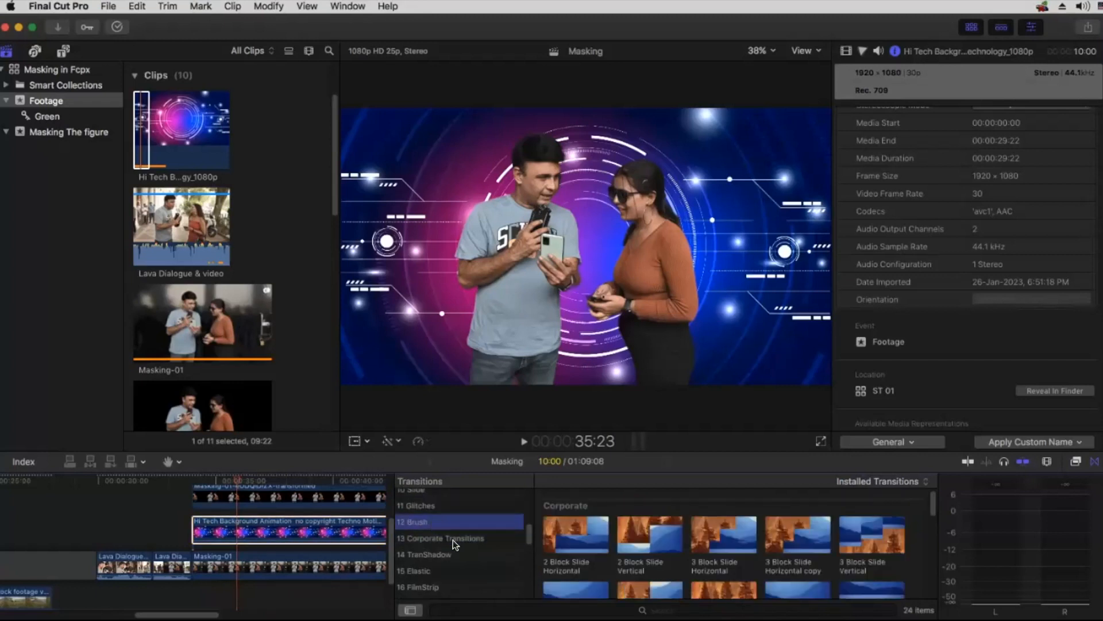
{"action": "scroll", "coordinate": [416, 523], "scroll_direction": "up", "scroll_amount": 1}
{"action": "left_click", "coordinate": [423, 526]}
{"action": "scroll", "coordinate": [632, 552], "scroll_direction": "down", "scroll_amount": 2}
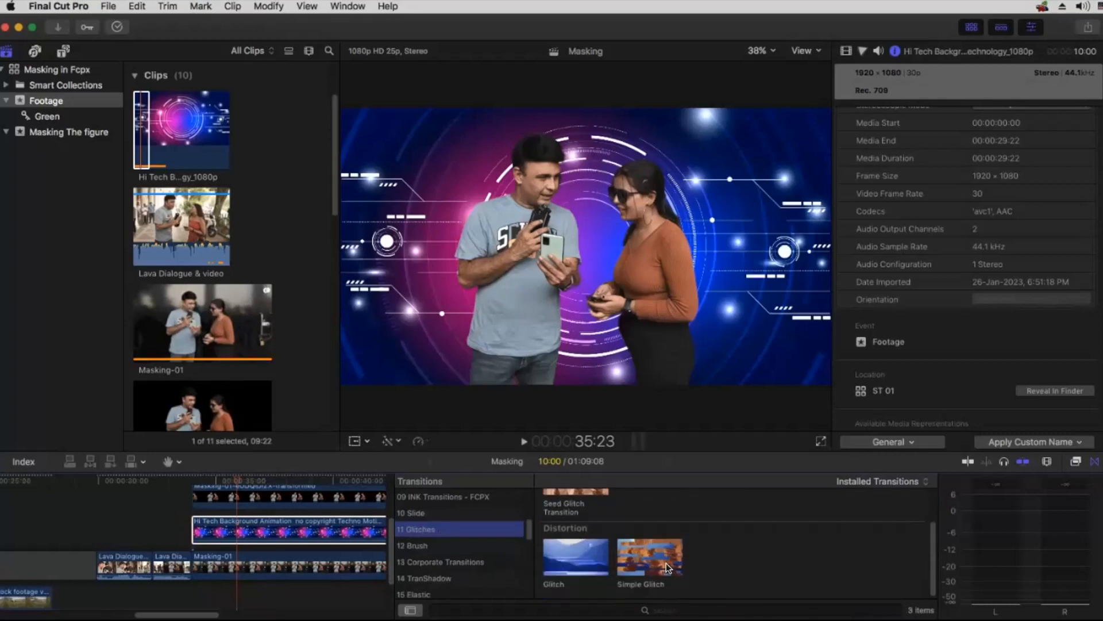
{"action": "left_click", "coordinate": [650, 553]}
{"action": "left_click_drag", "start_coordinate": [539, 529], "coordinate": [194, 521]}
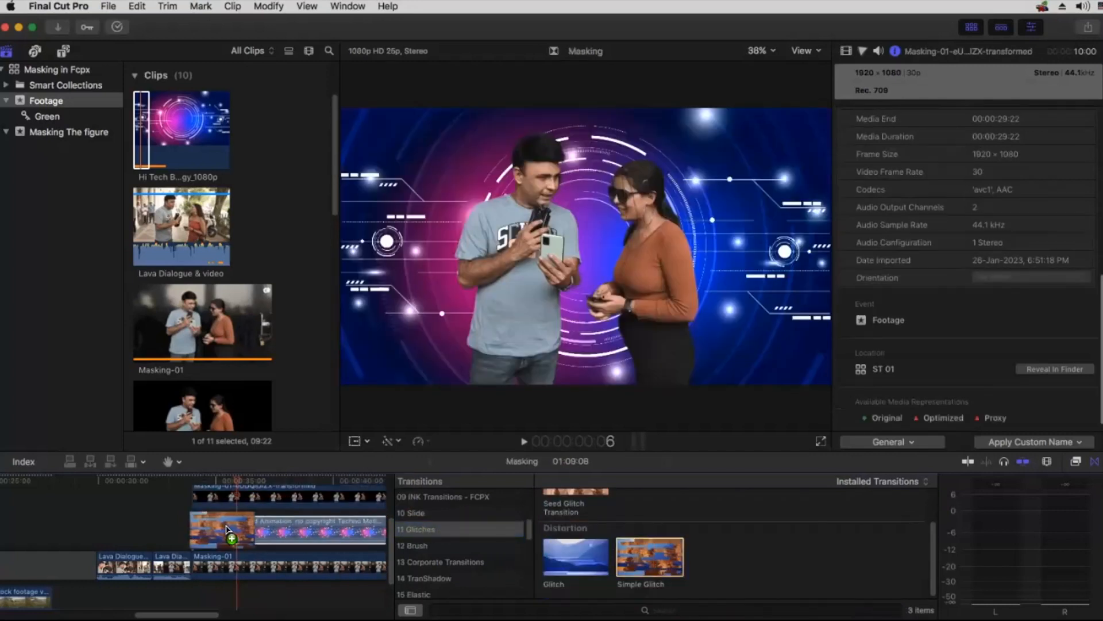
Step: Play twice from the preceding footage across the glitch transition to review it at a closer timeline zoom
{"action": "left_click", "coordinate": [168, 485]}
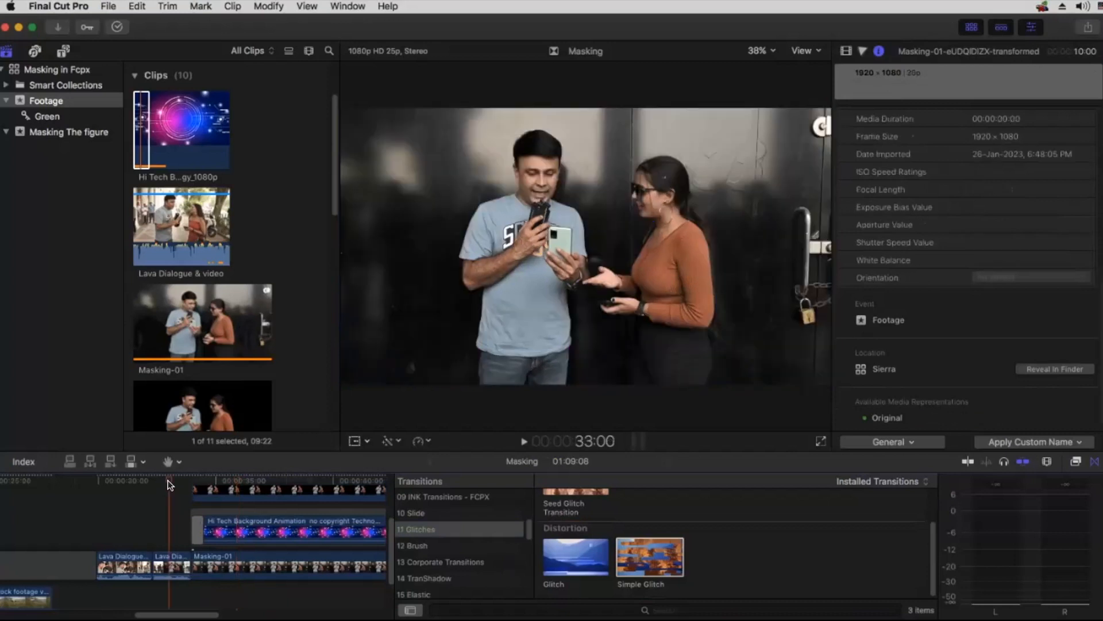
{"action": "key", "text": "super+equal"}
{"action": "key", "text": "super+equal"}
{"action": "key", "text": "a"}
{"action": "left_click_drag", "start_coordinate": [224, 489], "coordinate": [318, 573]}
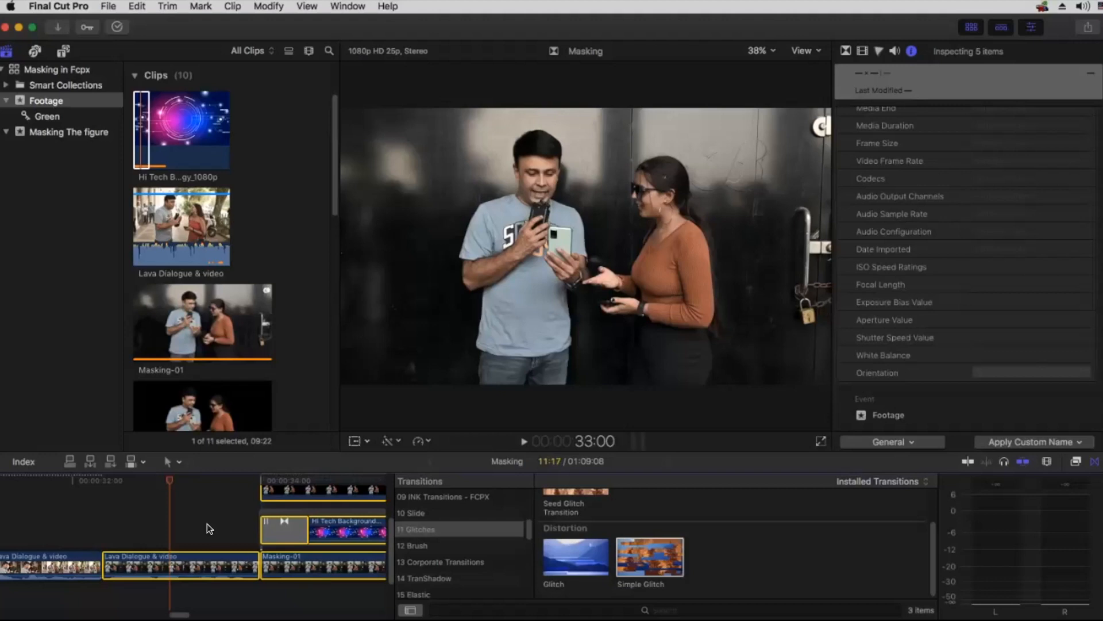
{"action": "left_click", "coordinate": [155, 481]}
{"action": "key", "text": "space"}
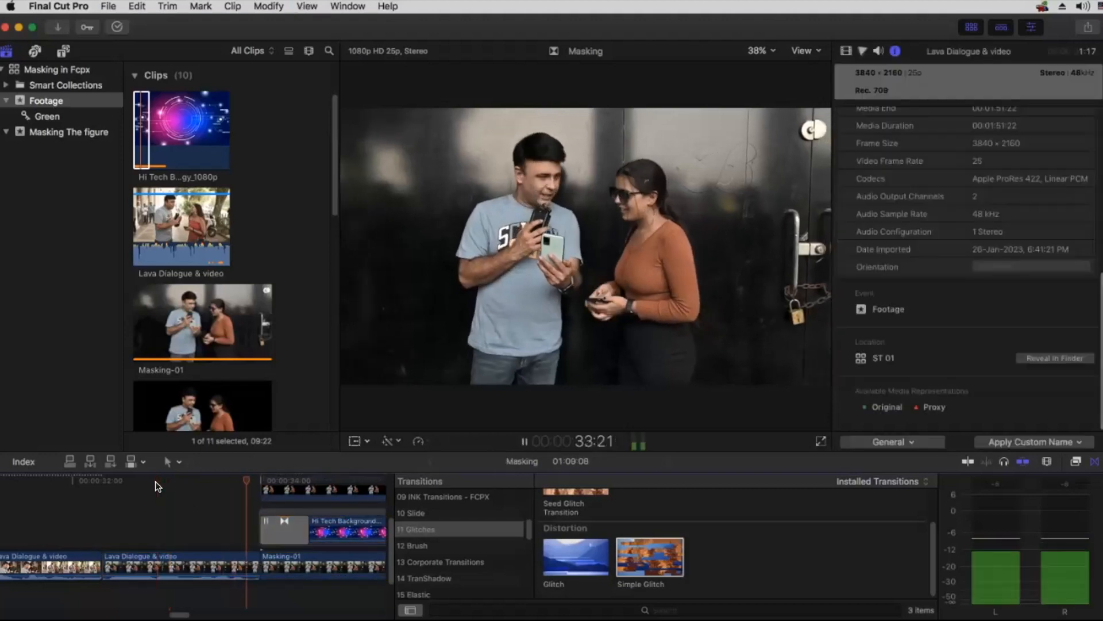
{"action": "key", "text": "space"}
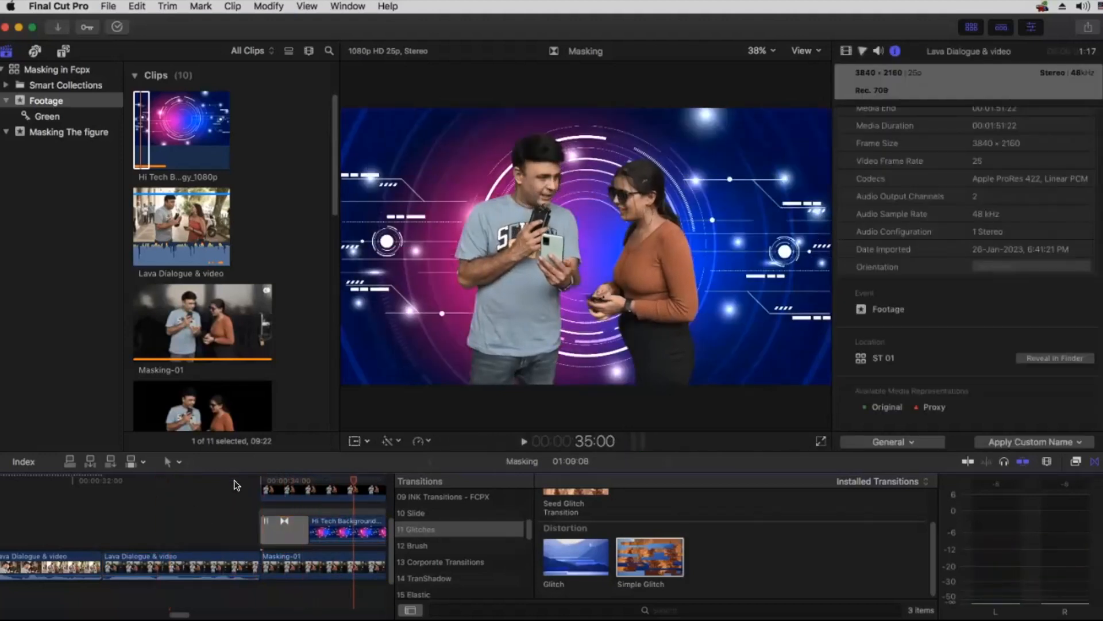
{"action": "left_click", "coordinate": [236, 485]}
{"action": "key", "text": "space"}
{"action": "key", "text": "space"}
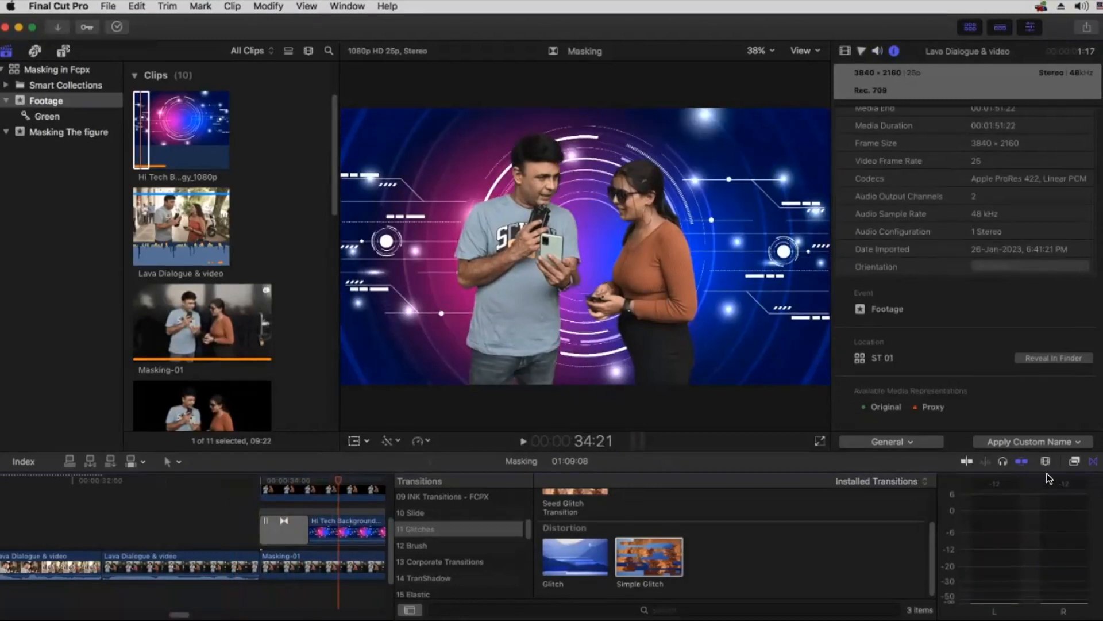
Step: Close the Transitions browser, hide the media browser and enlarge the viewer to 100% around the two heads
{"action": "left_click", "coordinate": [1094, 461]}
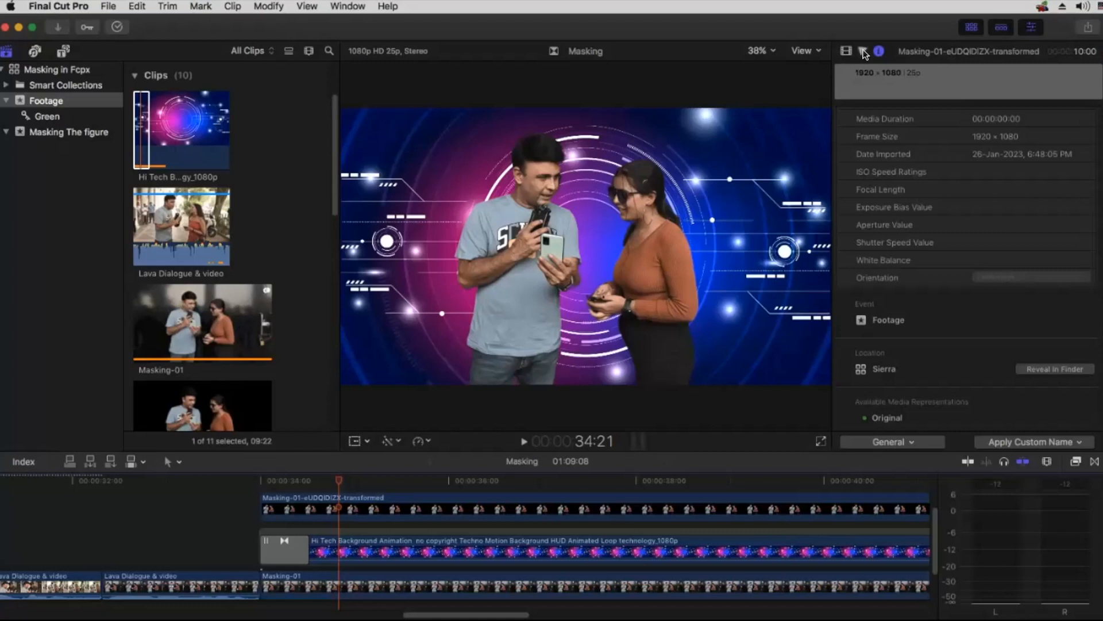
{"action": "left_click", "coordinate": [976, 29]}
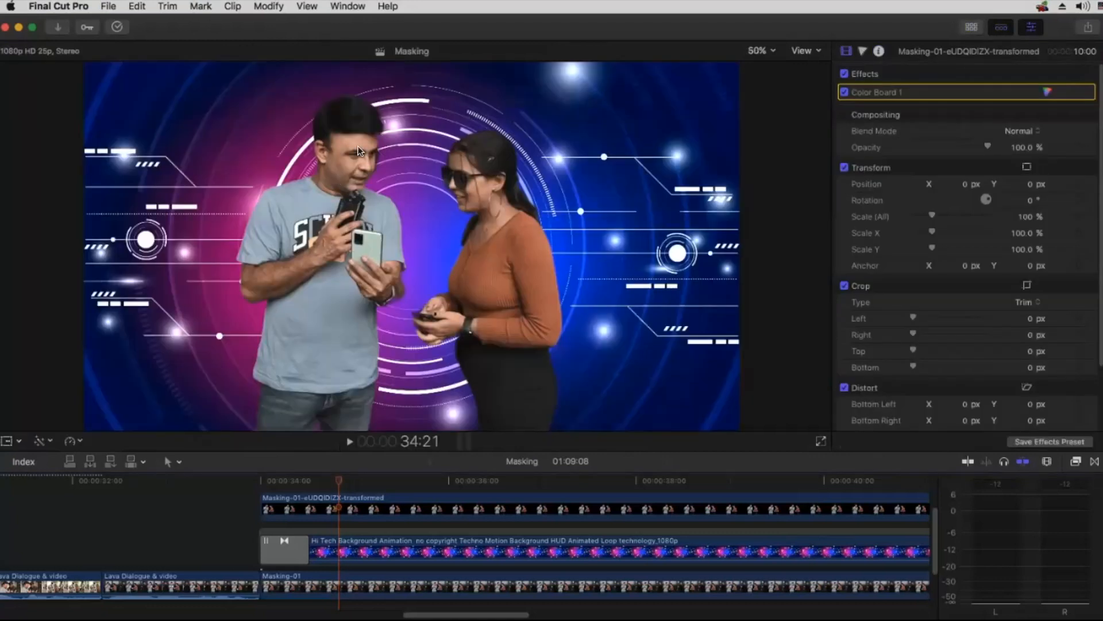
{"action": "key", "text": "super+equal"}
{"action": "left_click_drag", "start_coordinate": [799, 242], "coordinate": [796, 237]}
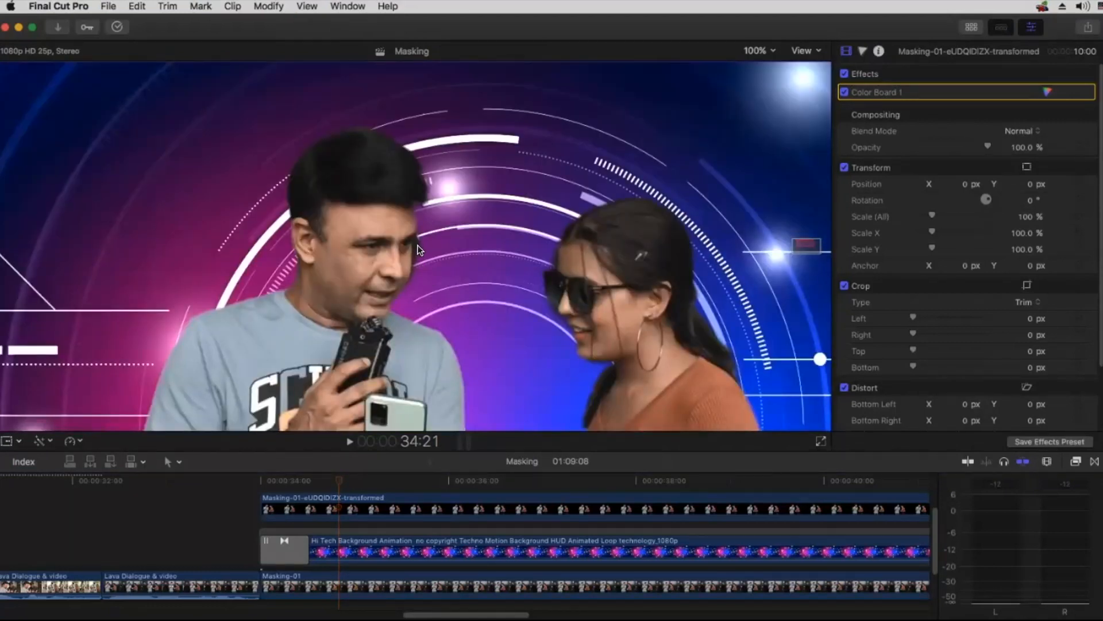
Step: Apply the Draw Mask effect to the transparent cutout clip above the background
{"action": "left_click", "coordinate": [384, 515]}
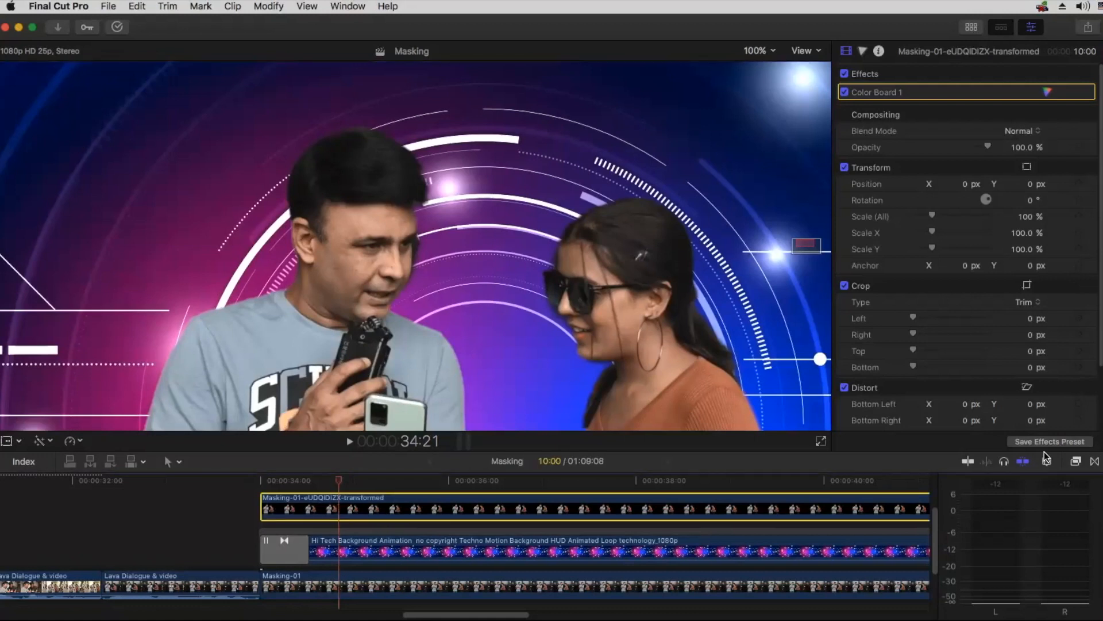
{"action": "left_click", "coordinate": [1077, 461]}
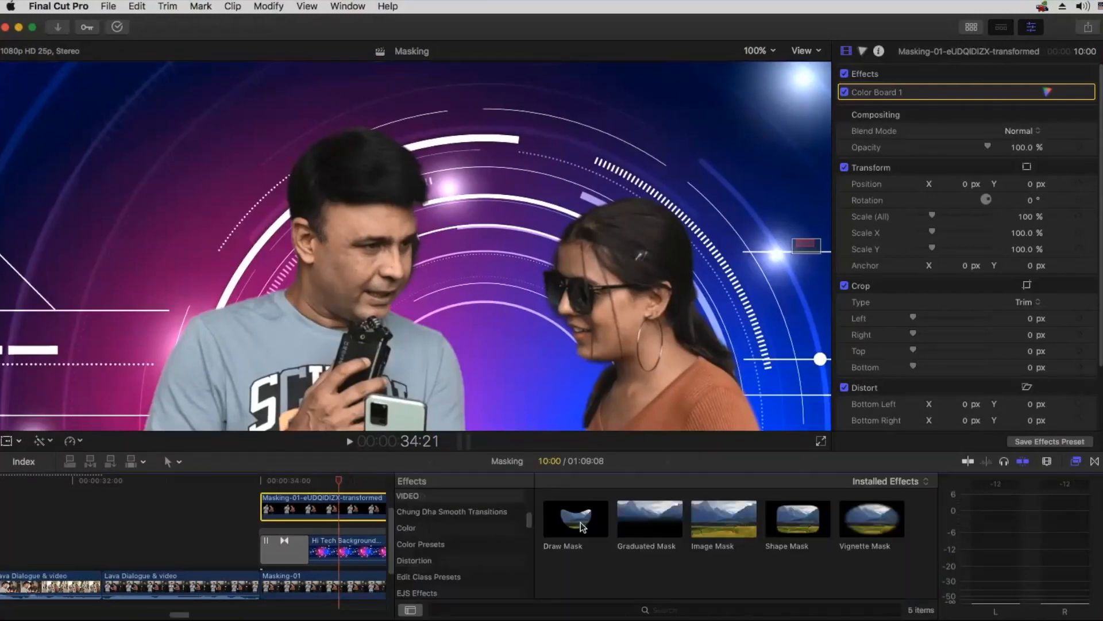
{"action": "mouse_move", "coordinate": [575, 520]}
{"action": "left_mouse_down"}
{"action": "mouse_move", "coordinate": [395, 495]}
{"action": "mouse_move", "coordinate": [327, 505]}
{"action": "mouse_move", "coordinate": [347, 515]}
{"action": "left_mouse_up"}
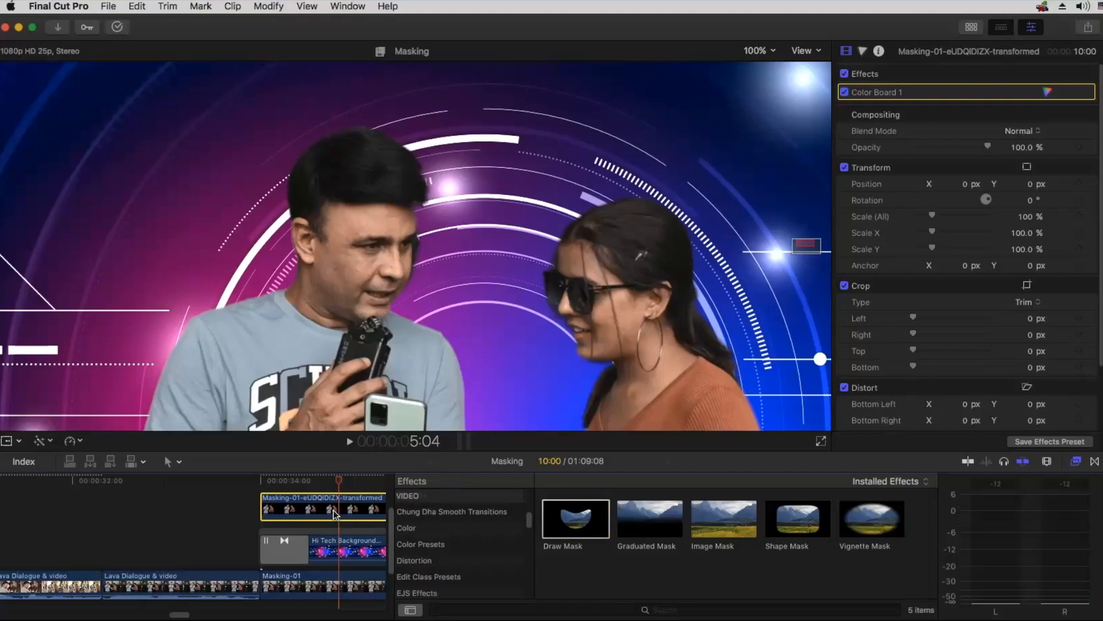
Step: Draw a closed six-point mask around the dark leftover patch along the front edge of the man's face
{"action": "left_click", "coordinate": [417, 229]}
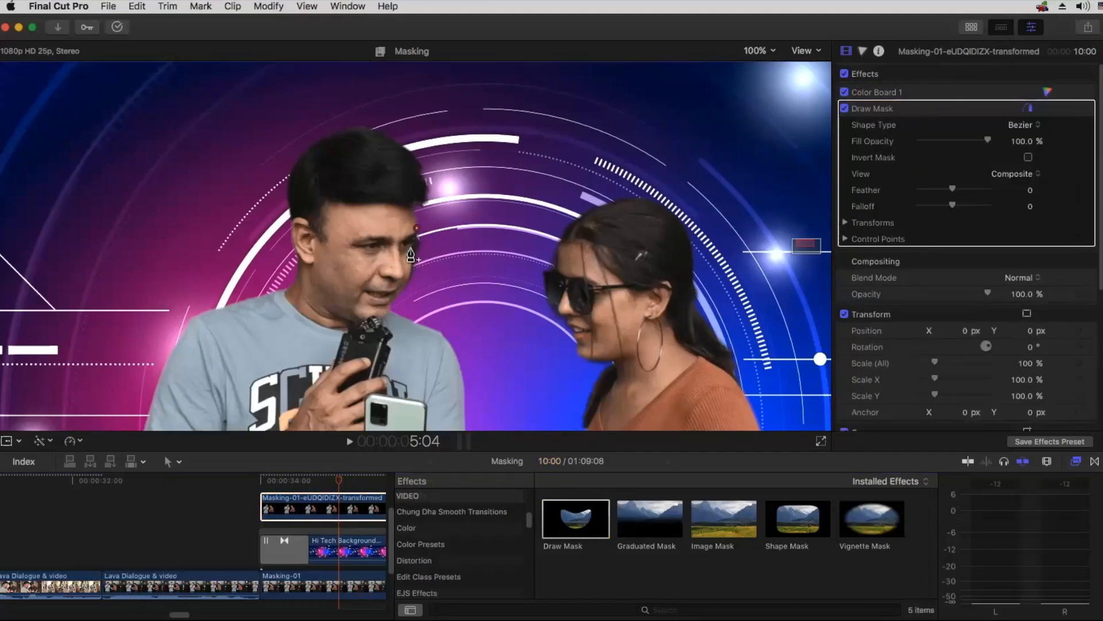
{"action": "left_click", "coordinate": [412, 249]}
{"action": "left_click", "coordinate": [412, 273]}
{"action": "left_click", "coordinate": [406, 285]}
{"action": "left_click", "coordinate": [454, 290]}
{"action": "left_click", "coordinate": [478, 212]}
{"action": "left_click", "coordinate": [417, 228]}
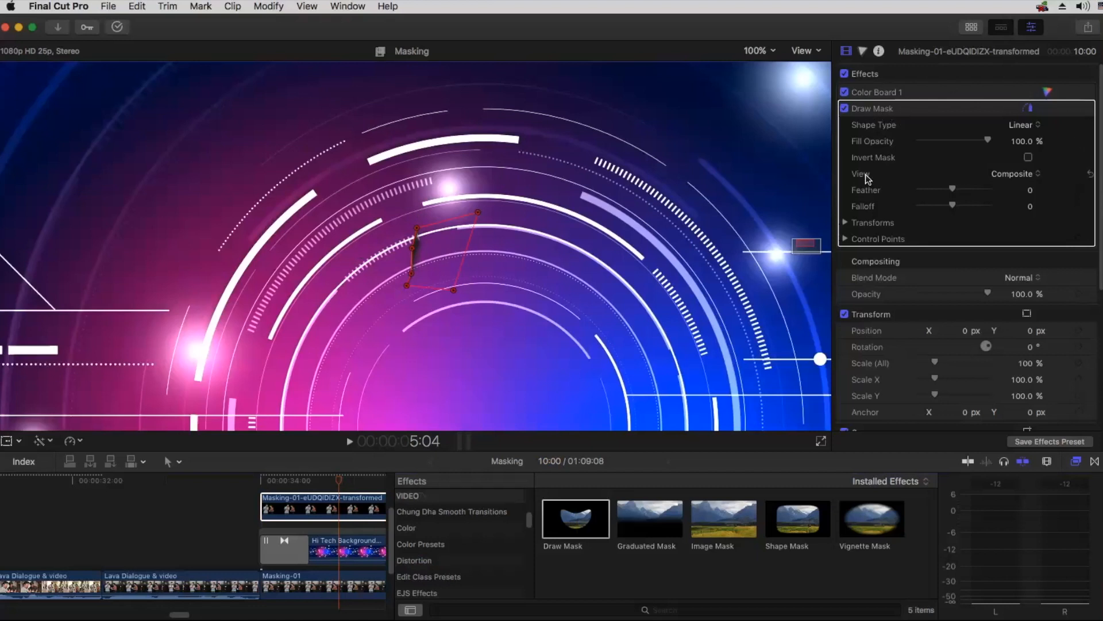
Step: Invert the Draw Mask on the cutout clip, hide its on-screen outline, and compare the image with the effect off and on
{"action": "left_click", "coordinate": [1029, 159]}
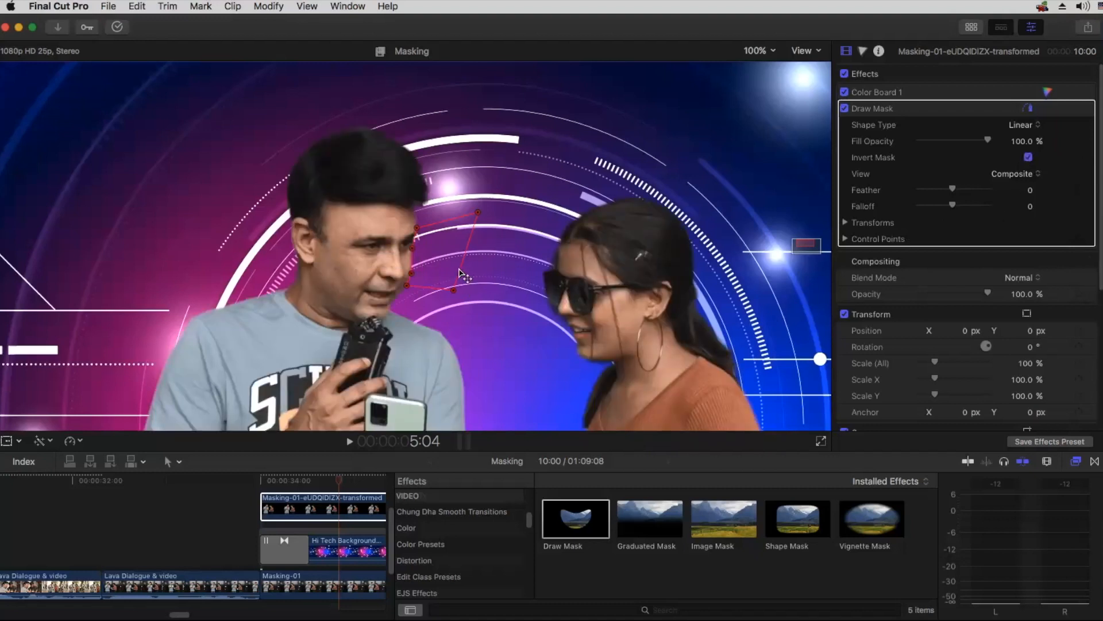
{"action": "left_click", "coordinate": [1028, 109]}
{"action": "left_click", "coordinate": [845, 109]}
{"action": "left_click", "coordinate": [845, 109]}
{"action": "key", "text": "super+minus"}
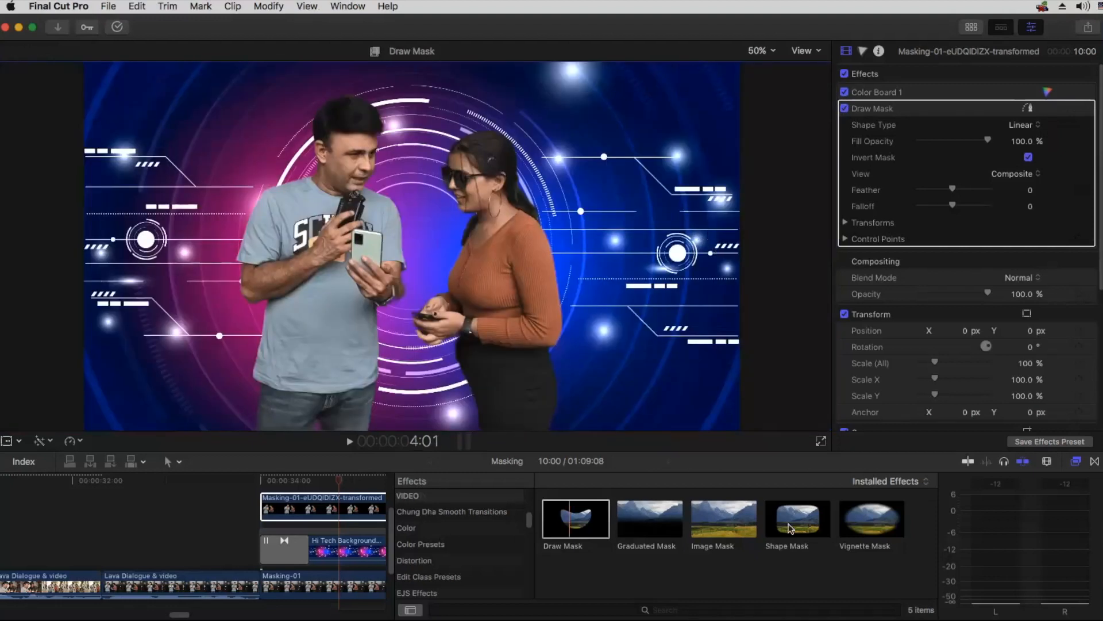
{"action": "left_click", "coordinate": [1077, 461]}
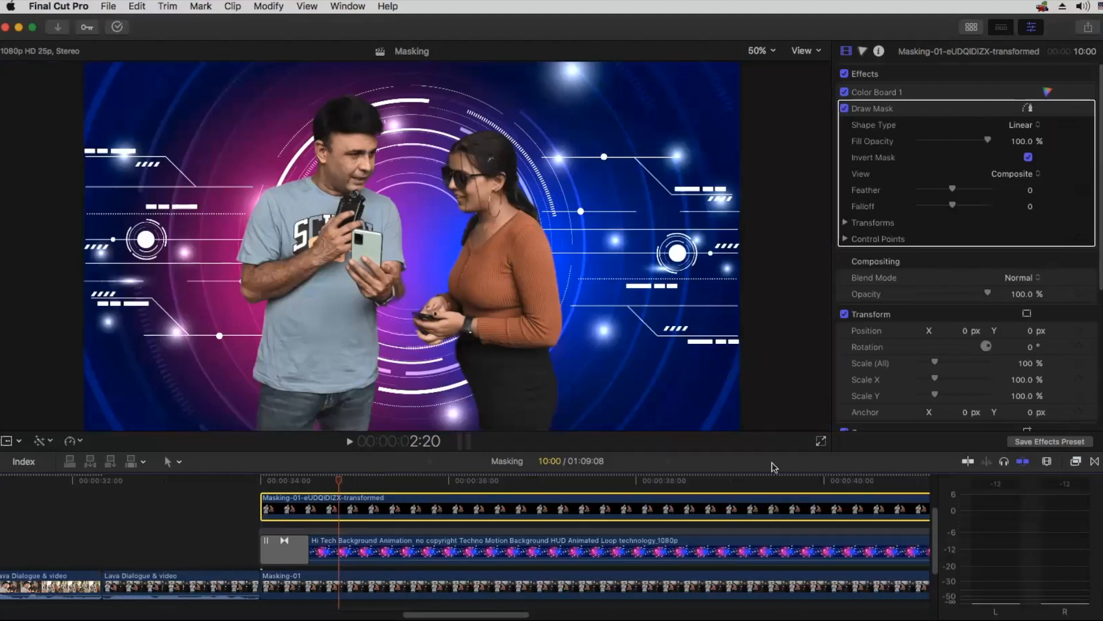
Step: Try the Multiply, Overlay, Screen and Hard Light blend modes on the animated background clip
{"action": "left_click", "coordinate": [430, 546]}
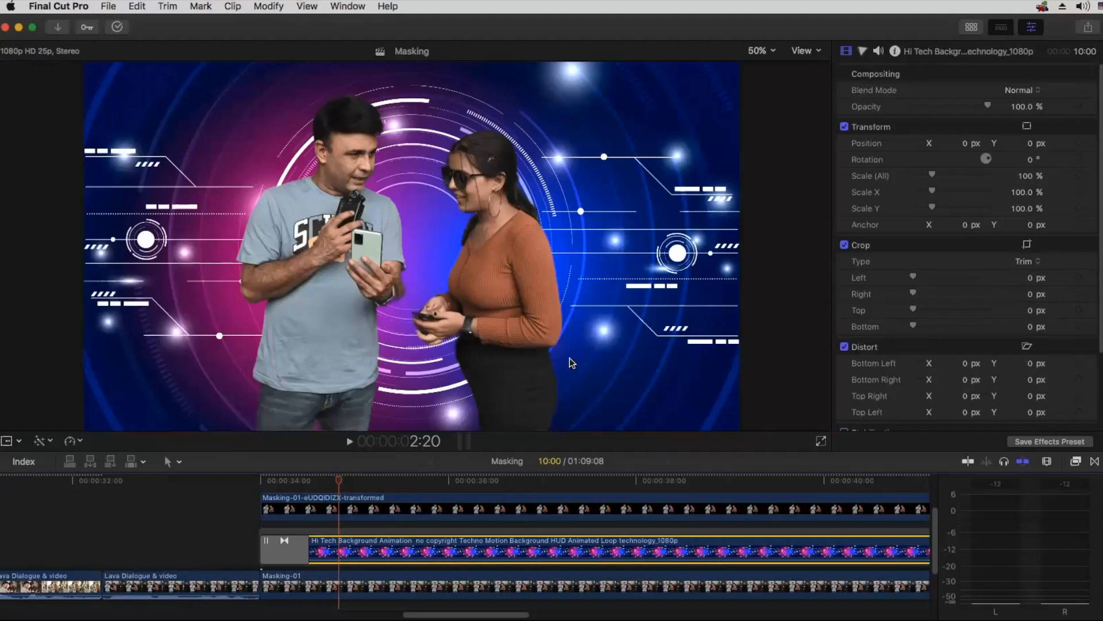
{"action": "left_click", "coordinate": [1010, 90]}
{"action": "left_click", "coordinate": [1018, 136]}
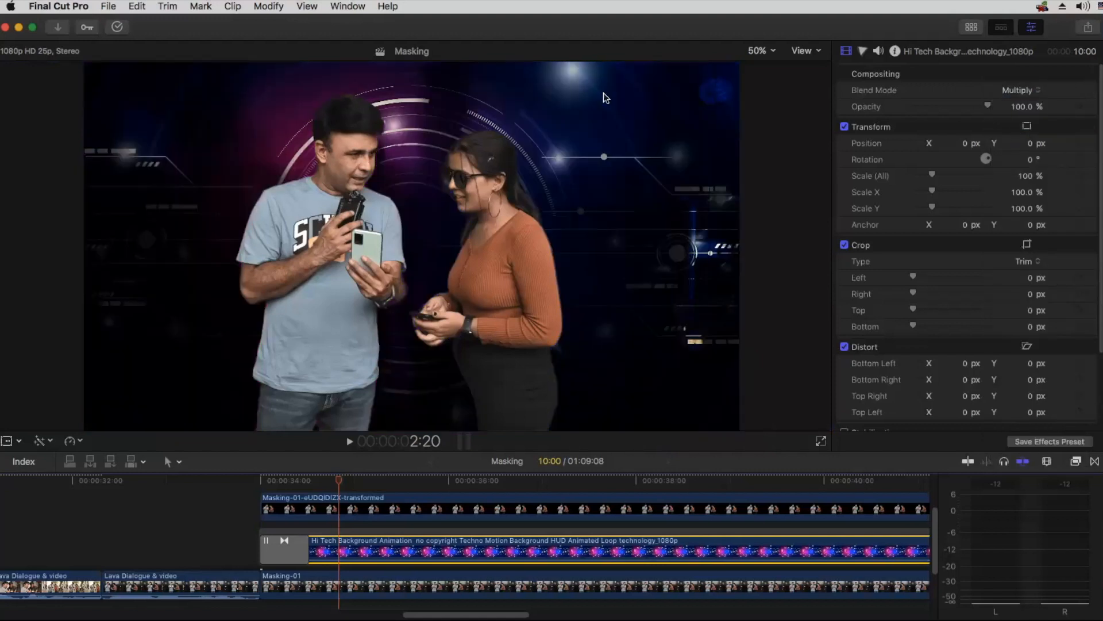
{"action": "left_click", "coordinate": [1007, 90]}
{"action": "left_click", "coordinate": [1013, 207]}
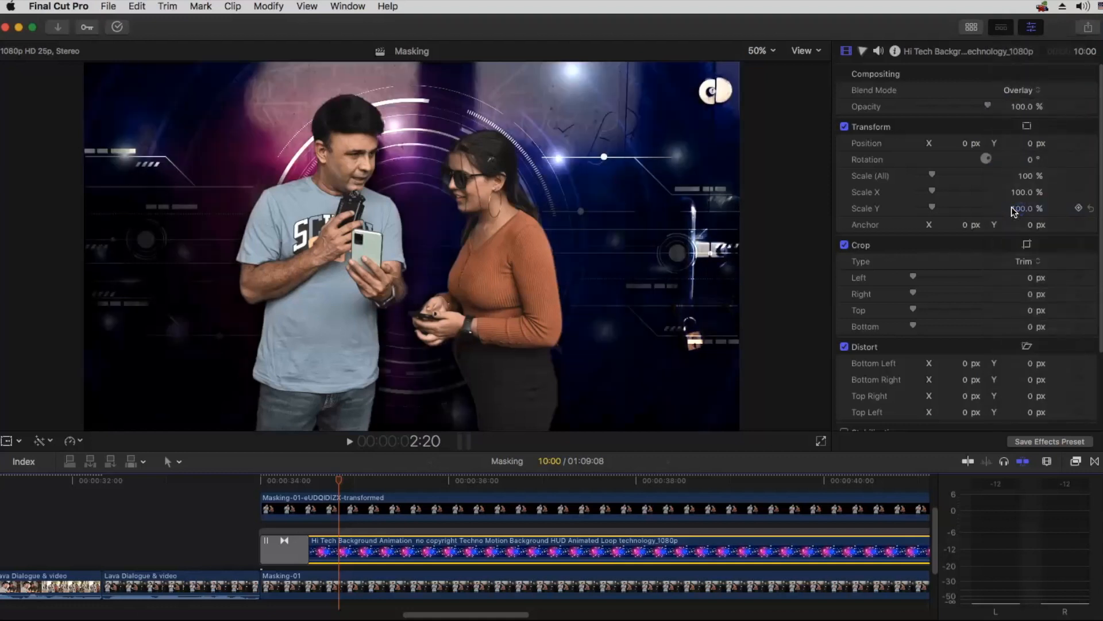
{"action": "left_click", "coordinate": [1010, 93]}
{"action": "left_click", "coordinate": [1018, 46]}
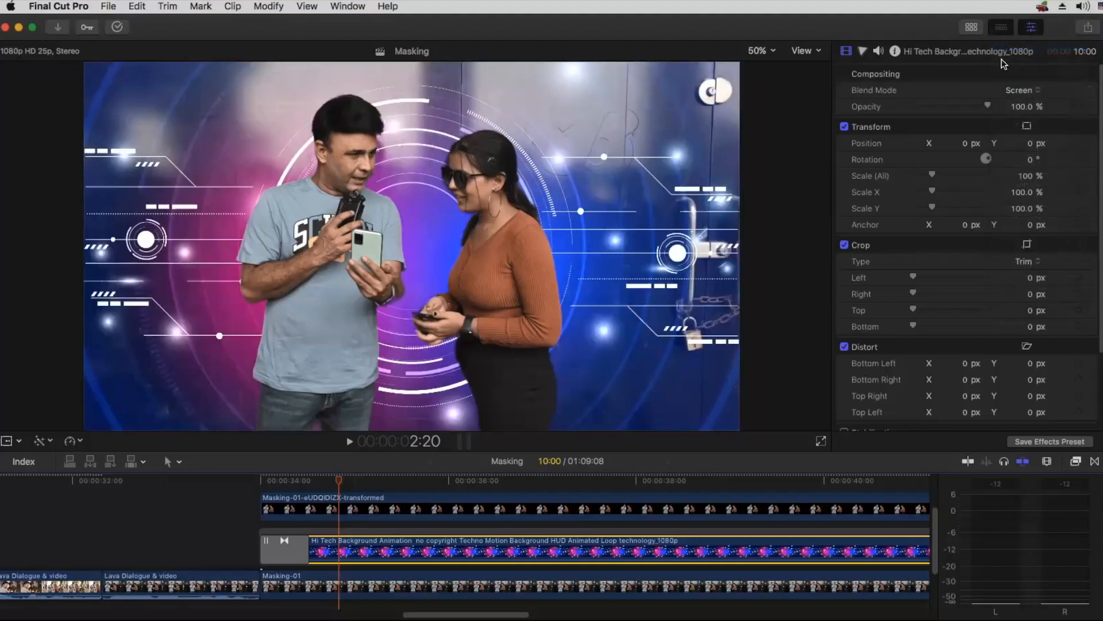
{"action": "left_click", "coordinate": [1018, 90]}
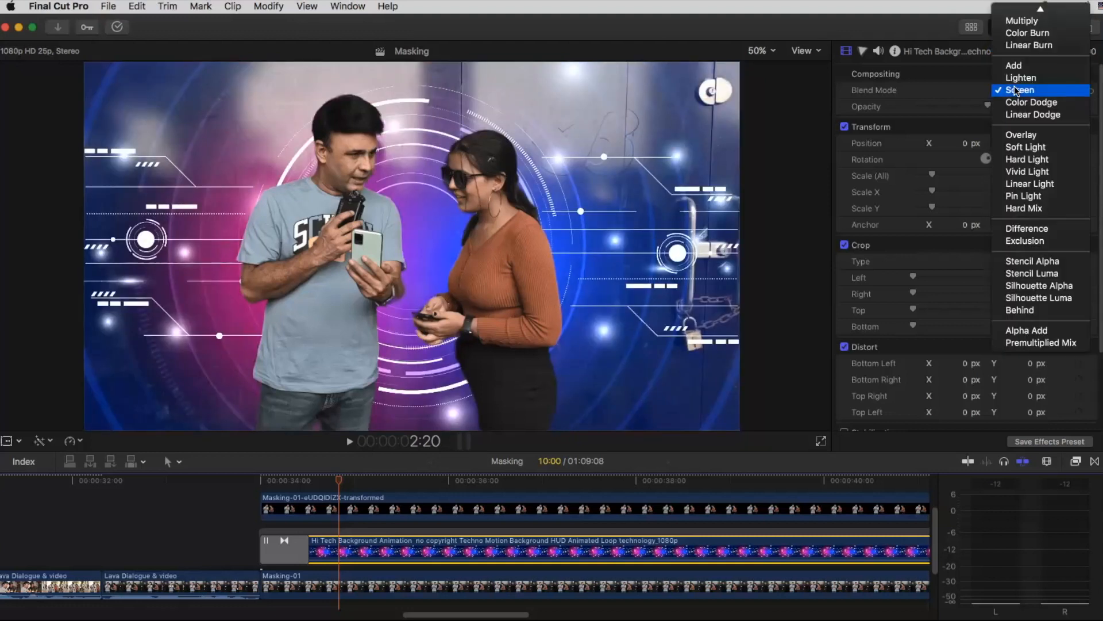
{"action": "left_click", "coordinate": [1021, 161]}
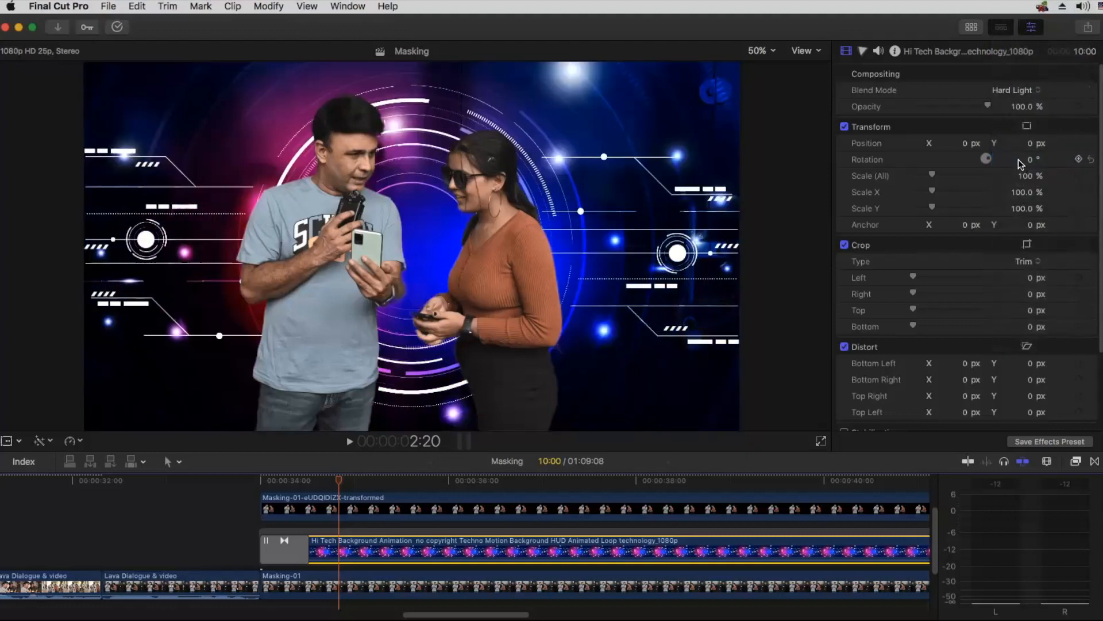
Step: Try the Vivid Light, Linear Light and Color Burn blend modes on the animated background clip
{"action": "left_click", "coordinate": [1012, 91]}
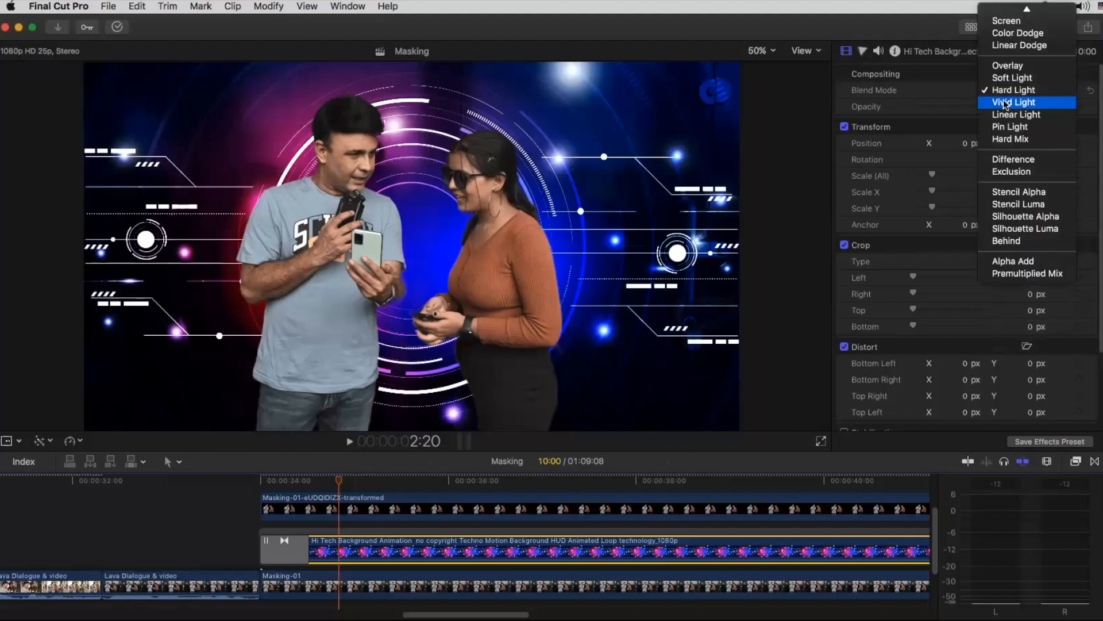
{"action": "left_click", "coordinate": [1004, 103]}
{"action": "left_click", "coordinate": [1004, 96]}
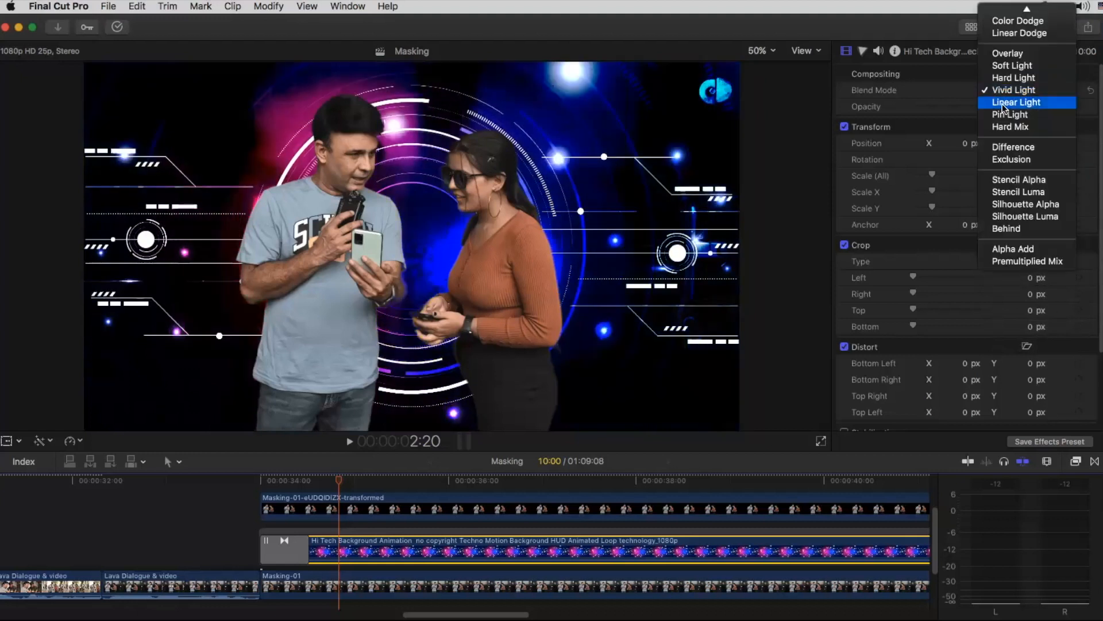
{"action": "left_click", "coordinate": [1004, 104]}
{"action": "left_click", "coordinate": [1016, 90]}
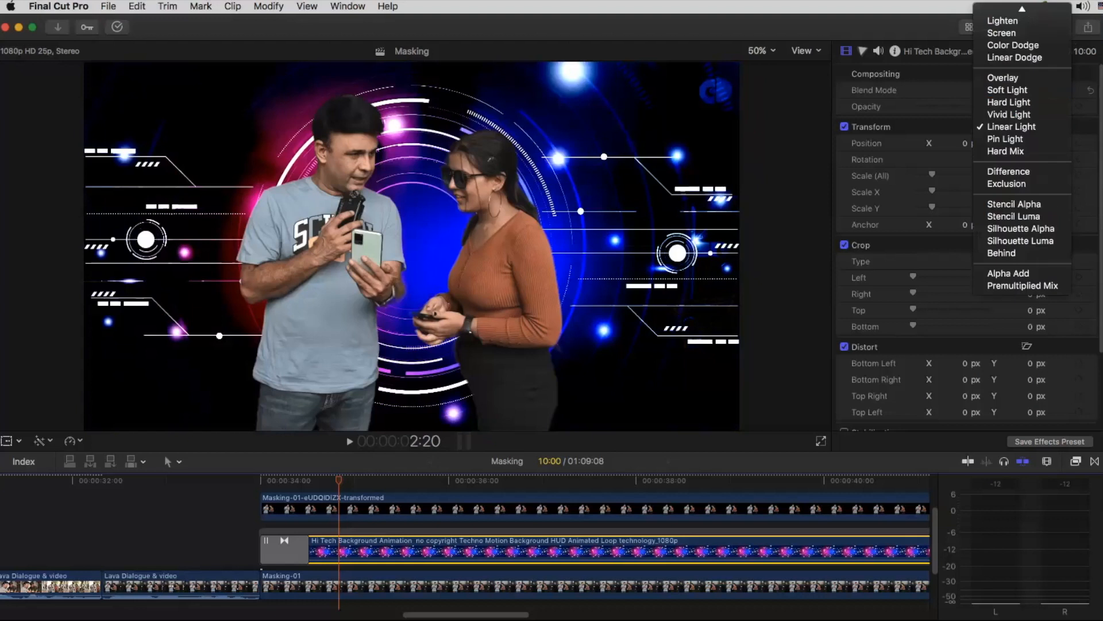
{"action": "scroll", "coordinate": [1011, 46], "scroll_direction": "up", "scroll_amount": 3}
{"action": "left_click", "coordinate": [1000, 63]}
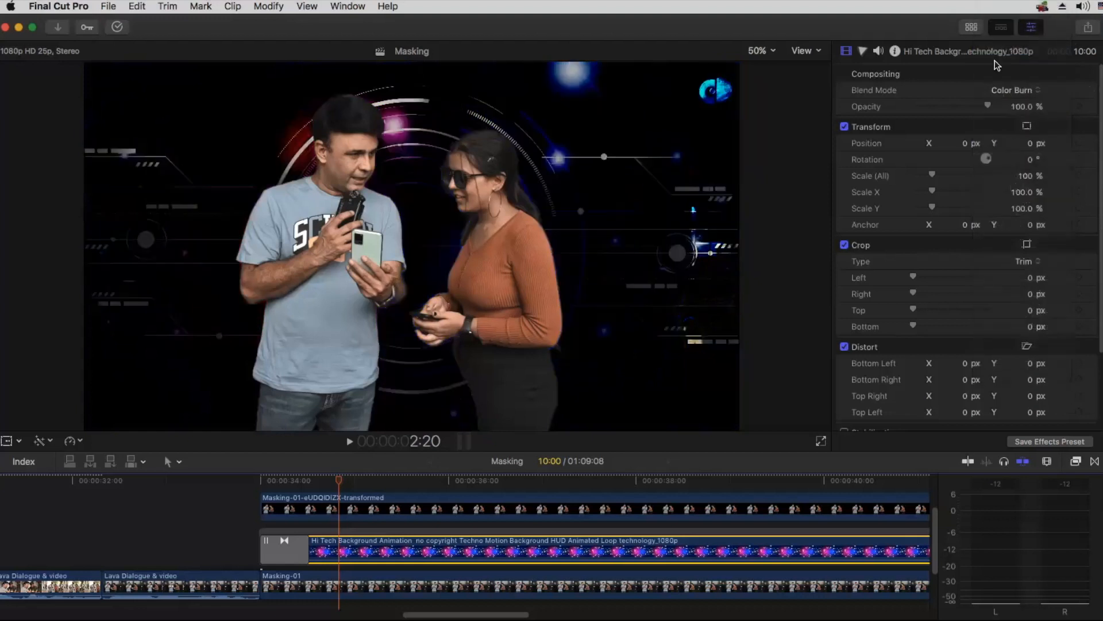
Step: Set the animated background clip's blend mode to Overlay
{"action": "left_click", "coordinate": [1009, 91]}
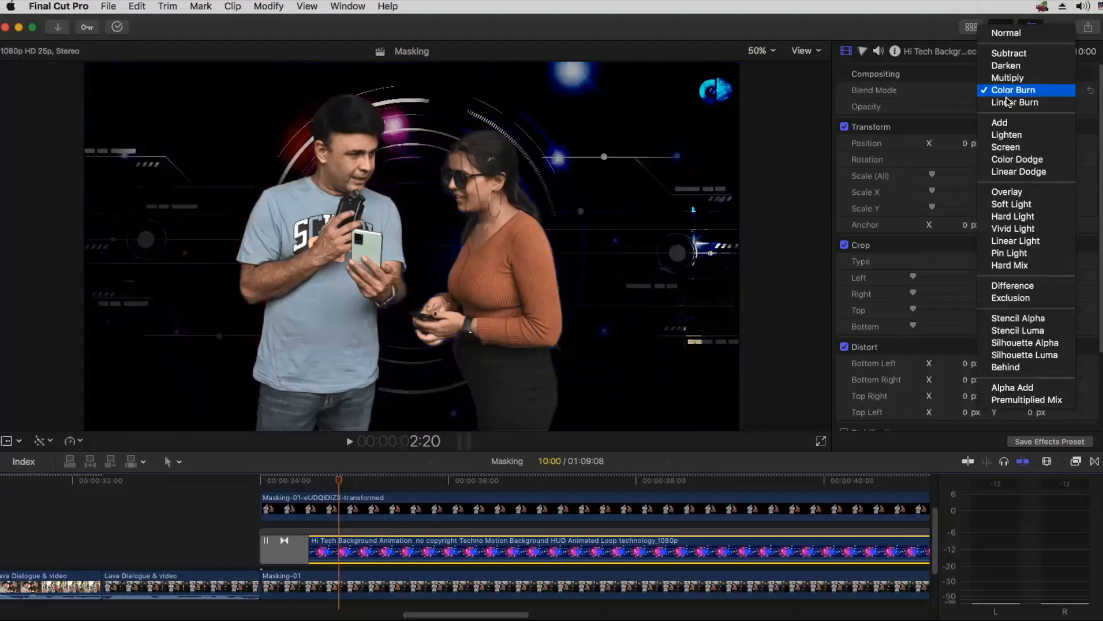
{"action": "left_click", "coordinate": [1005, 190]}
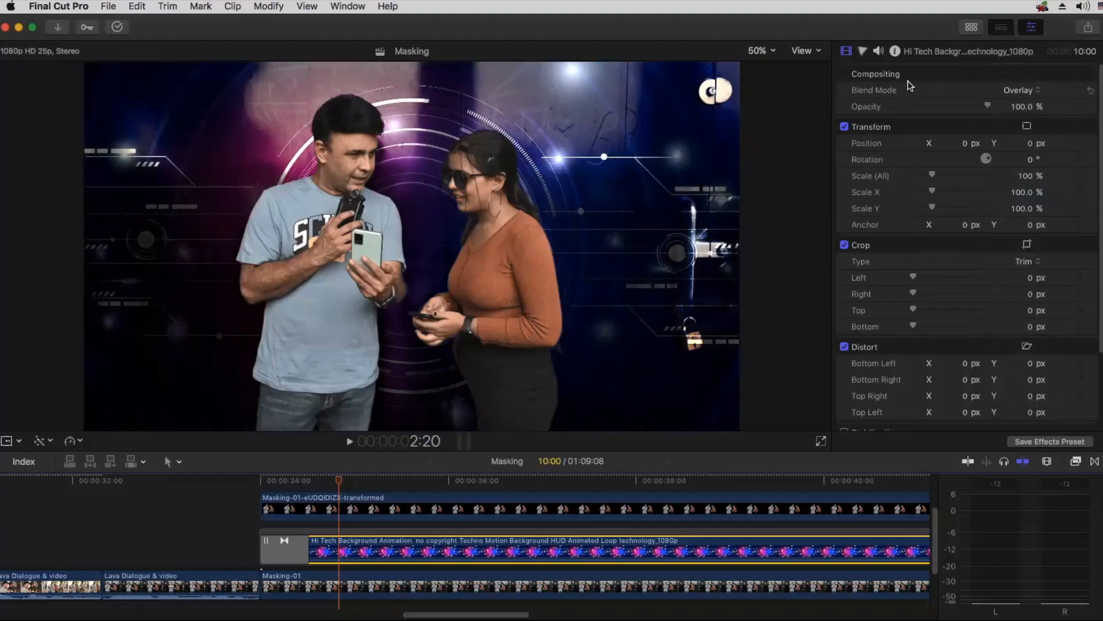
Step: Raise the background clip's Color Board exposure Master to 20%, lower Shadows, slightly lift Midtones and Highlights, and set saturation Master to 47%
{"action": "left_click", "coordinate": [864, 50]}
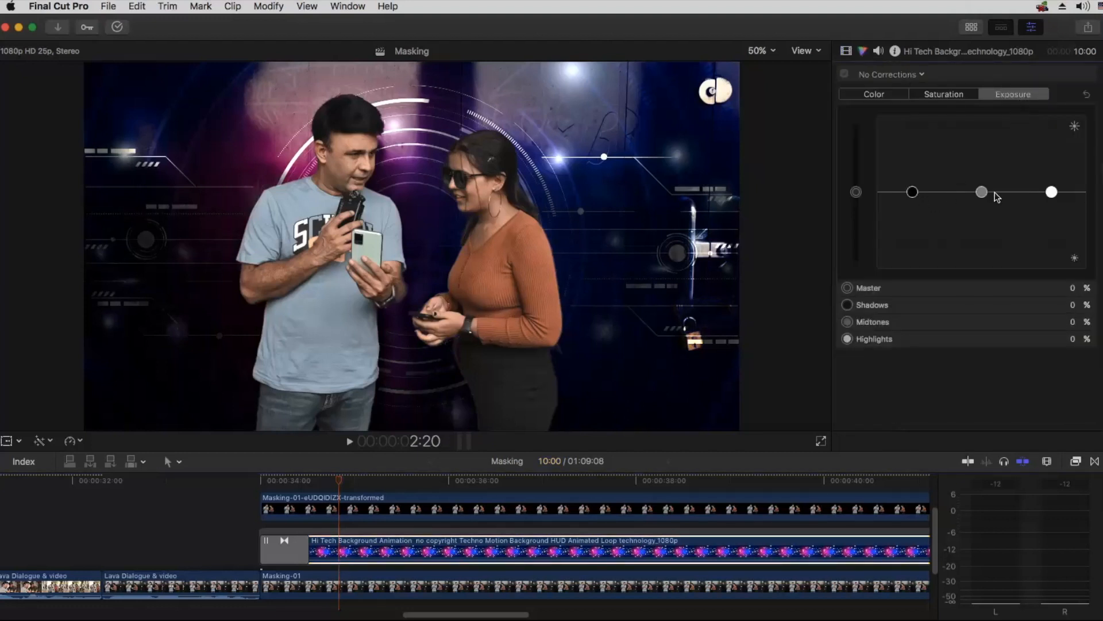
{"action": "left_click_drag", "start_coordinate": [857, 192], "coordinate": [912, 209]}
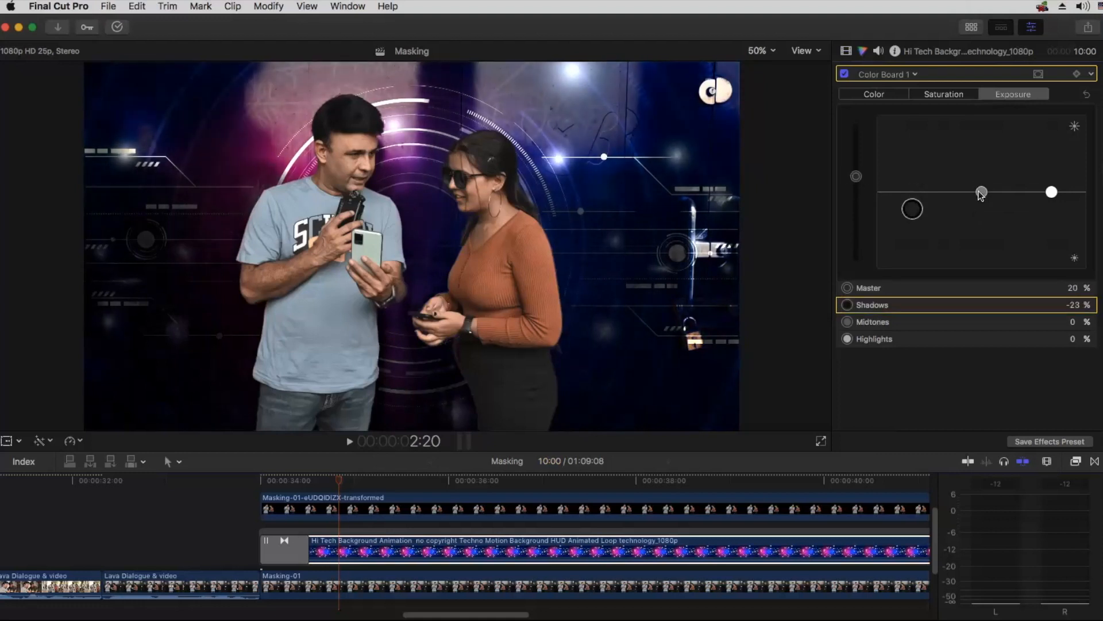
{"action": "left_click_drag", "start_coordinate": [982, 193], "coordinate": [981, 169]}
{"action": "mouse_move", "coordinate": [1052, 191]}
{"action": "left_mouse_down"}
{"action": "mouse_move", "coordinate": [1051, 175]}
{"action": "mouse_move", "coordinate": [1047, 190]}
{"action": "left_mouse_up"}
{"action": "left_click_drag", "start_coordinate": [913, 209], "coordinate": [912, 212]}
{"action": "left_click_drag", "start_coordinate": [981, 169], "coordinate": [981, 186]}
{"action": "left_click", "coordinate": [926, 91]}
{"action": "left_click_drag", "start_coordinate": [852, 198], "coordinate": [853, 154]}
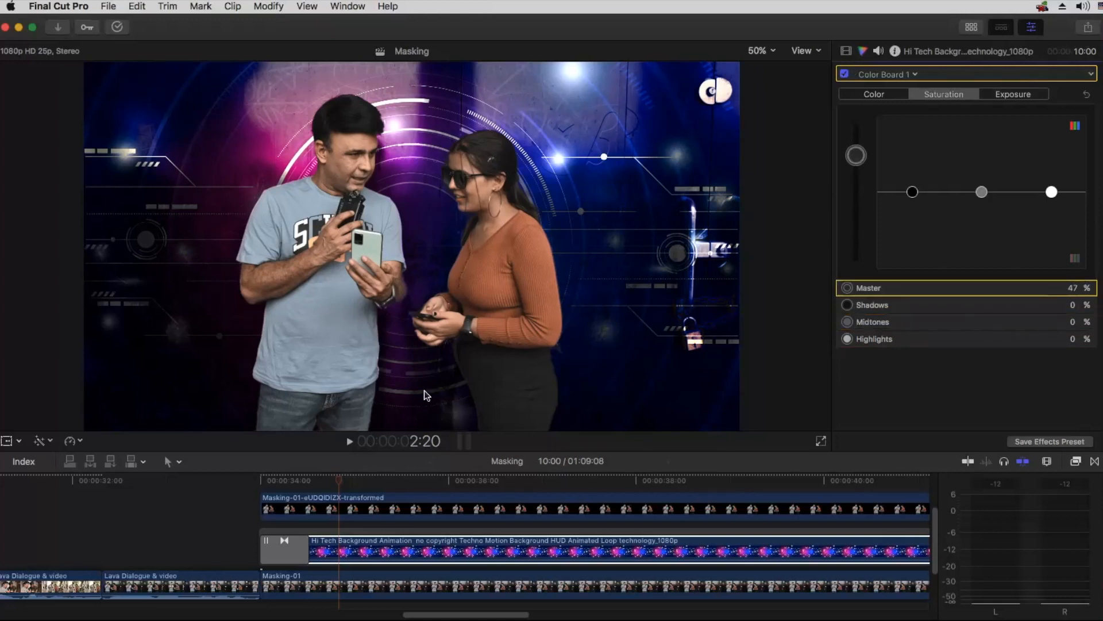
Step: Play from the footage before the composite into the masked section to review the blended, color-corrected background
{"action": "left_click", "coordinate": [203, 480]}
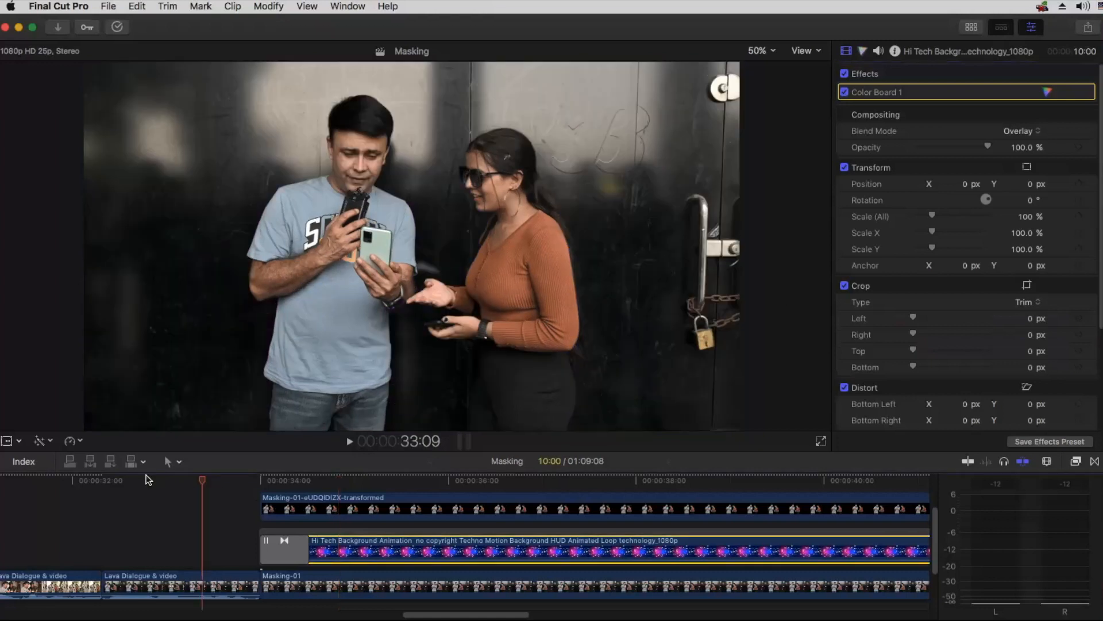
{"action": "left_click", "coordinate": [146, 479]}
{"action": "key", "text": "space"}
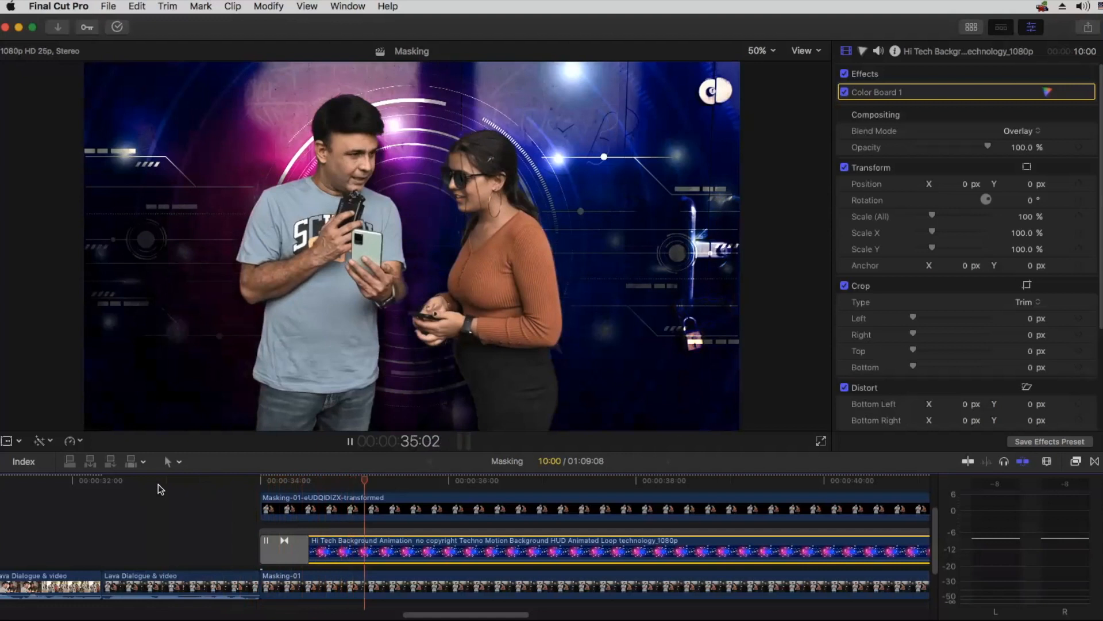
{"action": "key", "text": "space"}
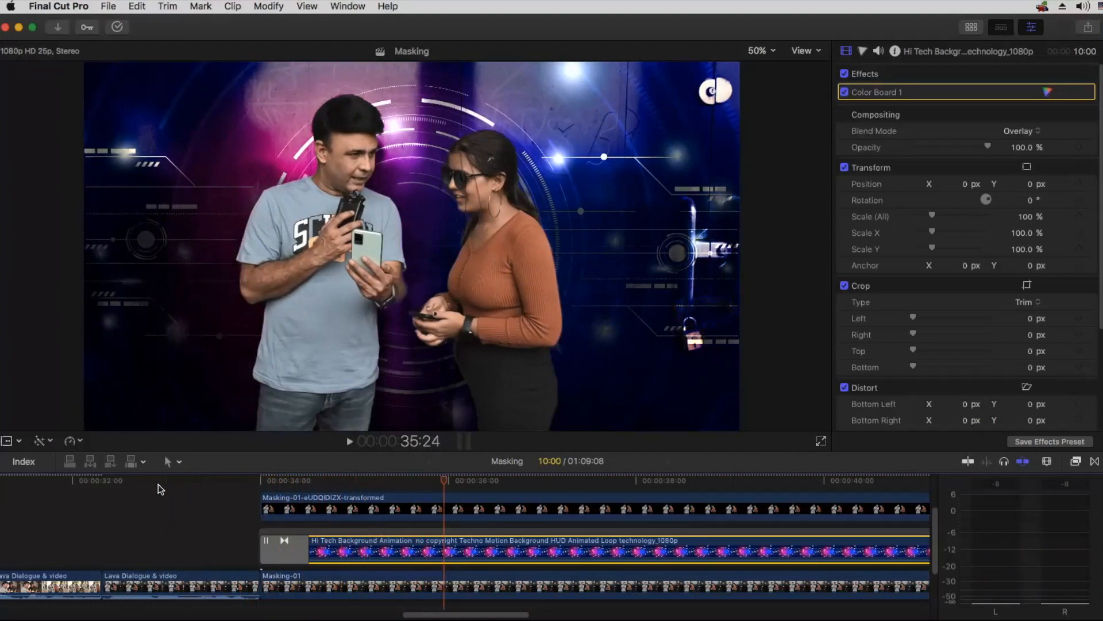
Step: Examine the finished red-outlined example at the start of the project, and return to the masked section near 35:19
{"action": "key", "text": "shift+z"}
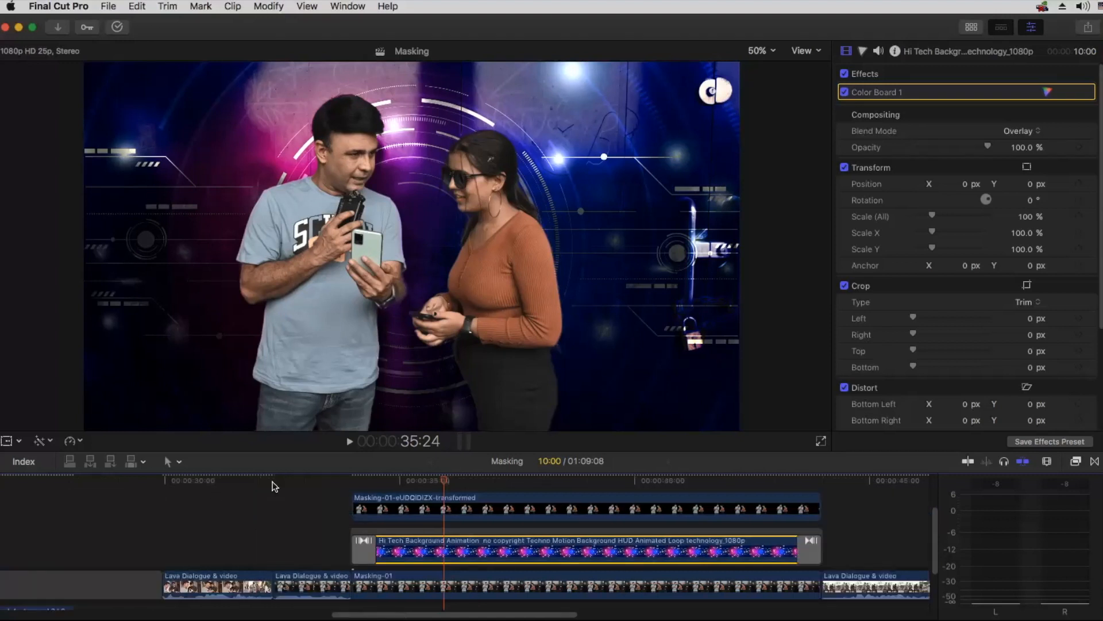
{"action": "left_click", "coordinate": [56, 479]}
{"action": "left_click_drag", "start_coordinate": [57, 480], "coordinate": [67, 480]}
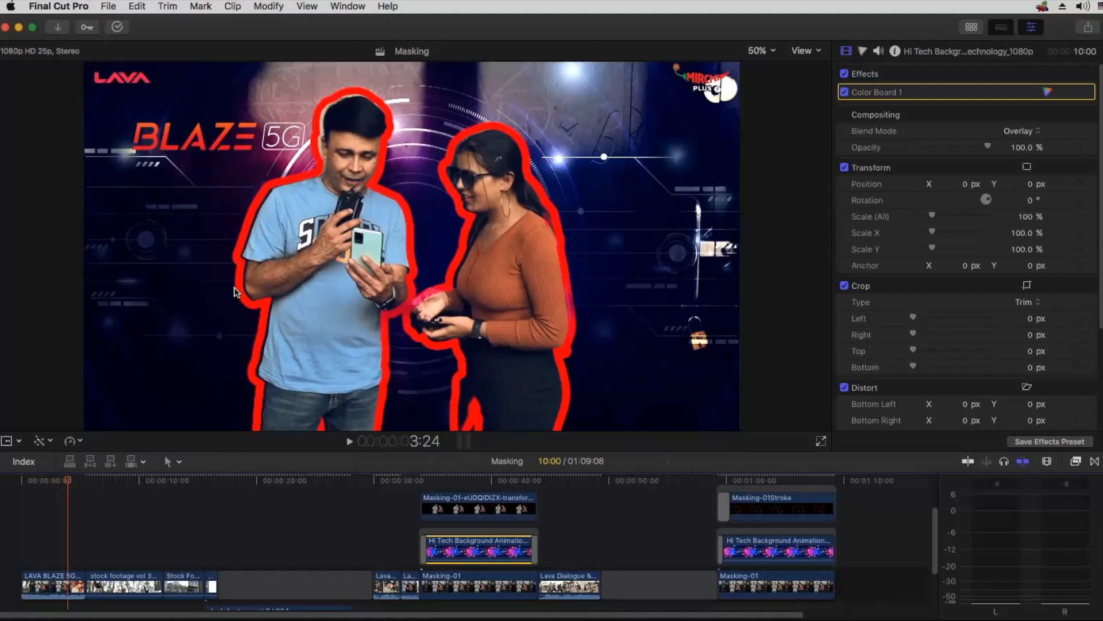
{"action": "left_click", "coordinate": [442, 481]}
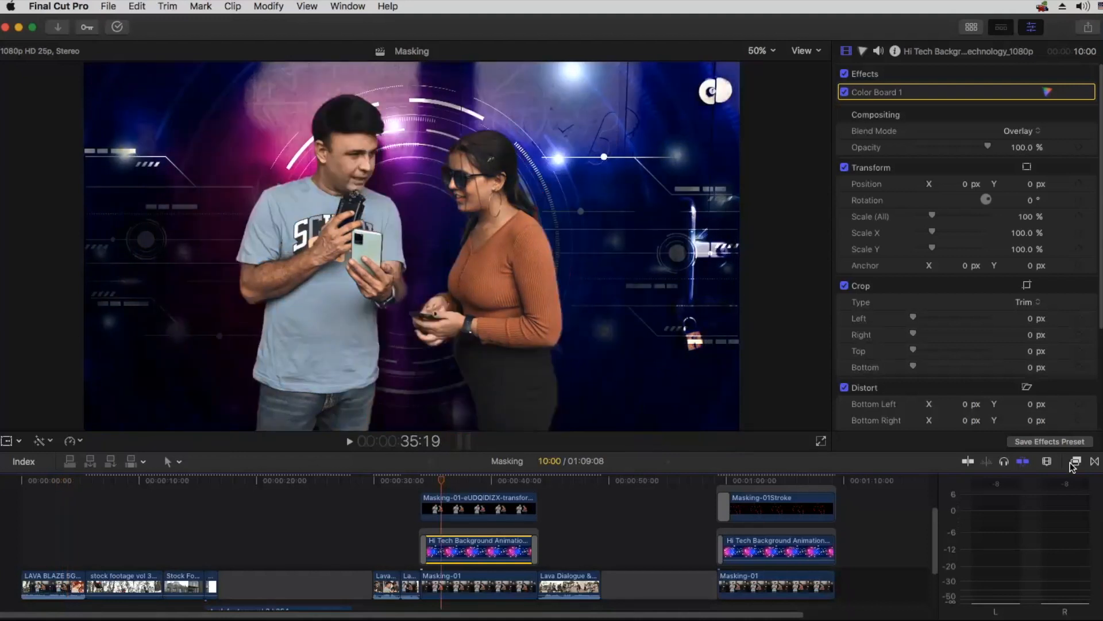
Step: Reopen the Effects browser, narrow it to widen the timeline, and bring the stacked cutout and background clips into close view
{"action": "key", "text": "super+5"}
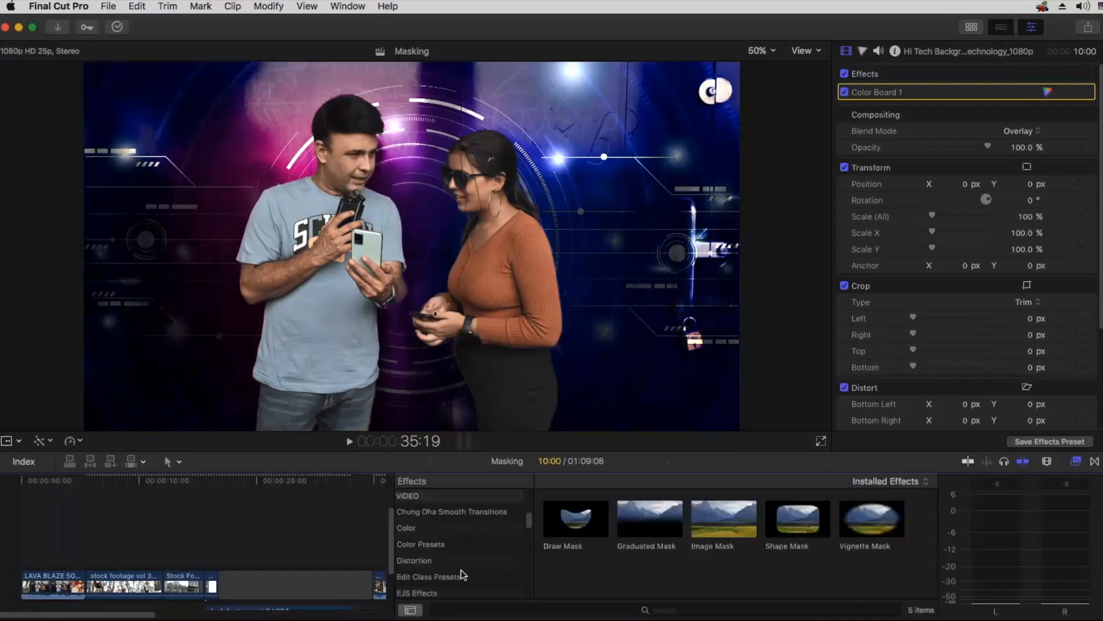
{"action": "key", "text": "h"}
{"action": "left_click_drag", "start_coordinate": [342, 542], "coordinate": [112, 539]}
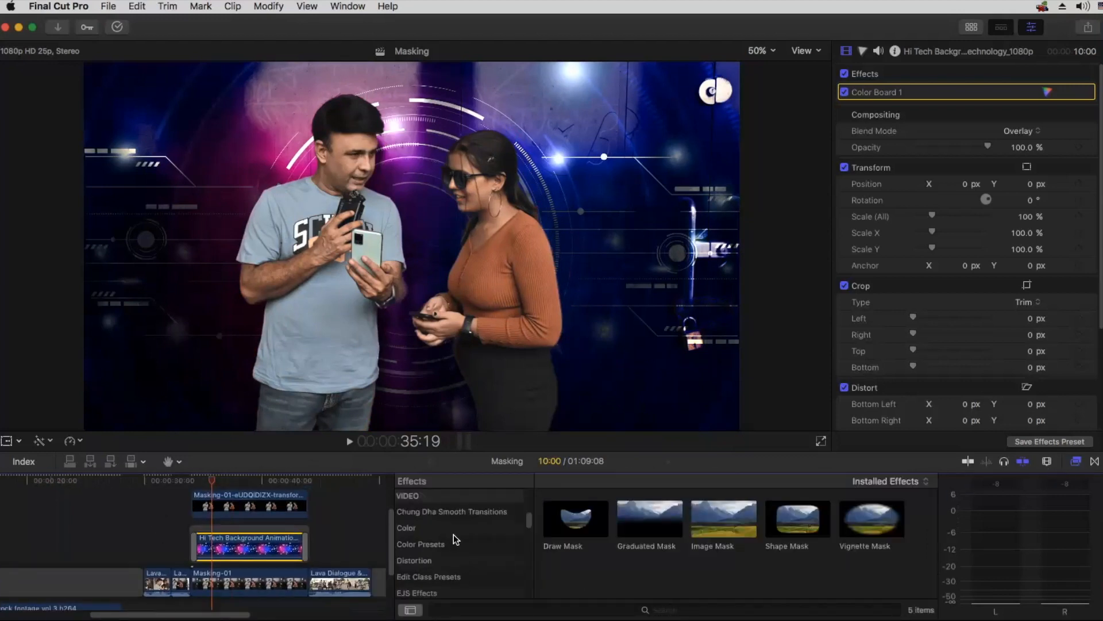
{"action": "left_click_drag", "start_coordinate": [746, 556], "coordinate": [420, 566]}
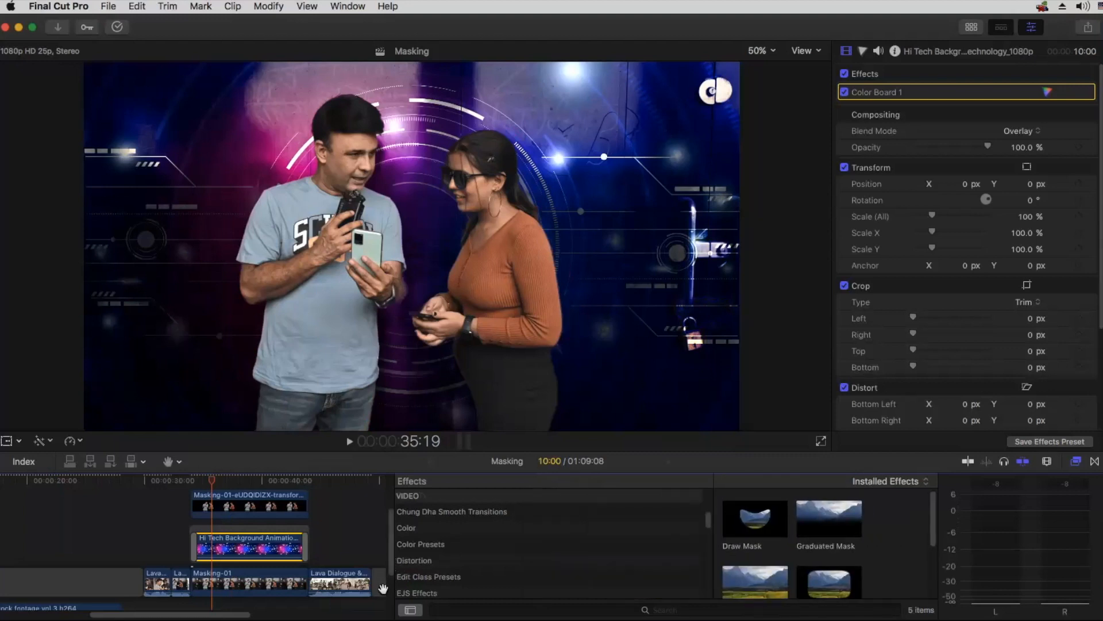
{"action": "scroll", "coordinate": [389, 588], "scroll_direction": "down", "scroll_amount": 3}
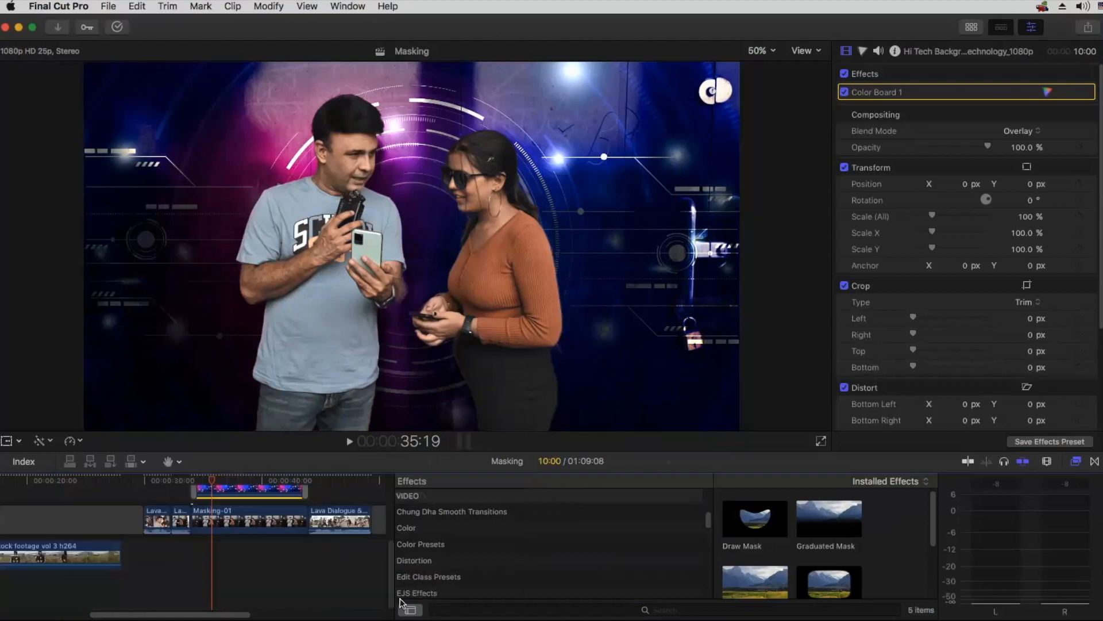
{"action": "left_click_drag", "start_coordinate": [394, 608], "coordinate": [660, 602]}
{"action": "scroll", "coordinate": [500, 572], "scroll_direction": "up", "scroll_amount": 1}
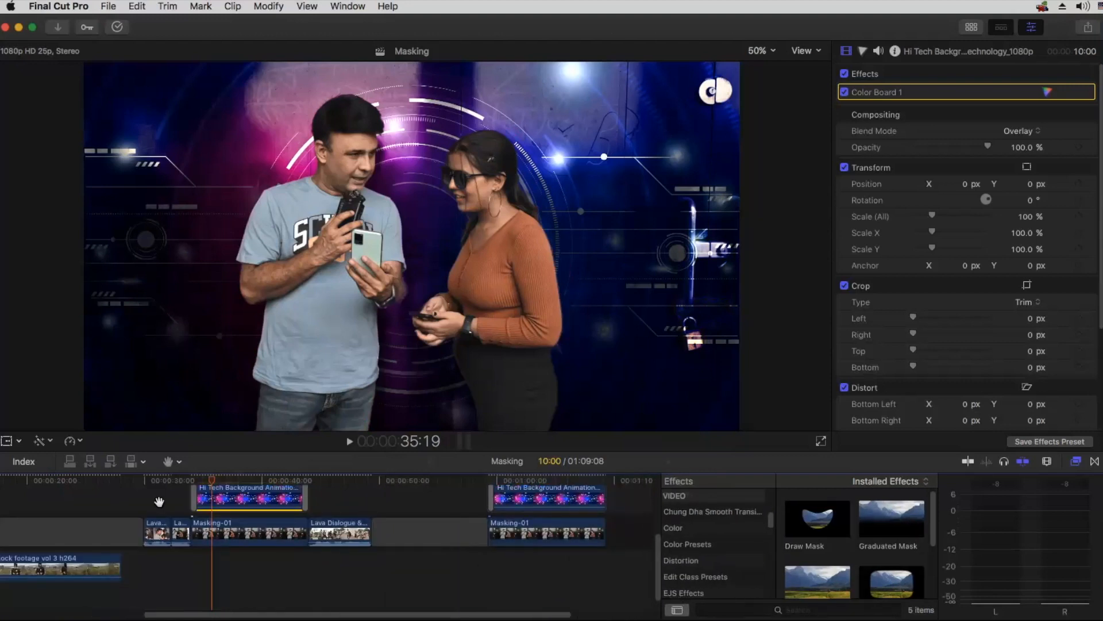
{"action": "key", "text": "super+equal"}
{"action": "key", "text": "super+equal"}
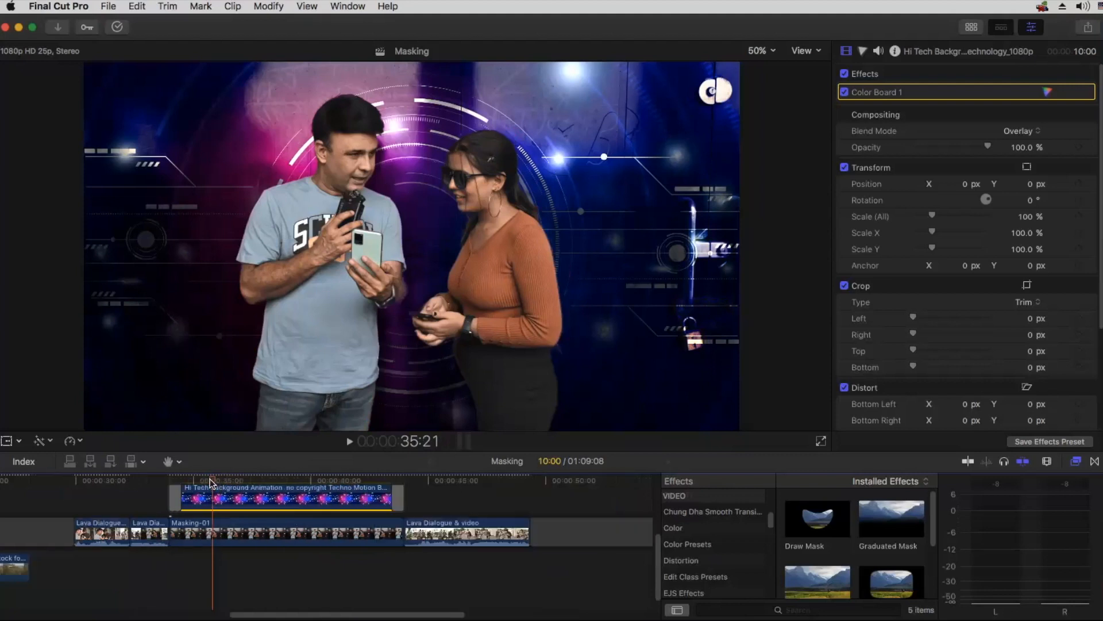
{"action": "scroll", "coordinate": [295, 536], "scroll_direction": "up", "scroll_amount": 3}
Step: Show the BretFX Power Tools category in the Effects browser
{"action": "scroll", "coordinate": [729, 546], "scroll_direction": "down", "scroll_amount": 5}
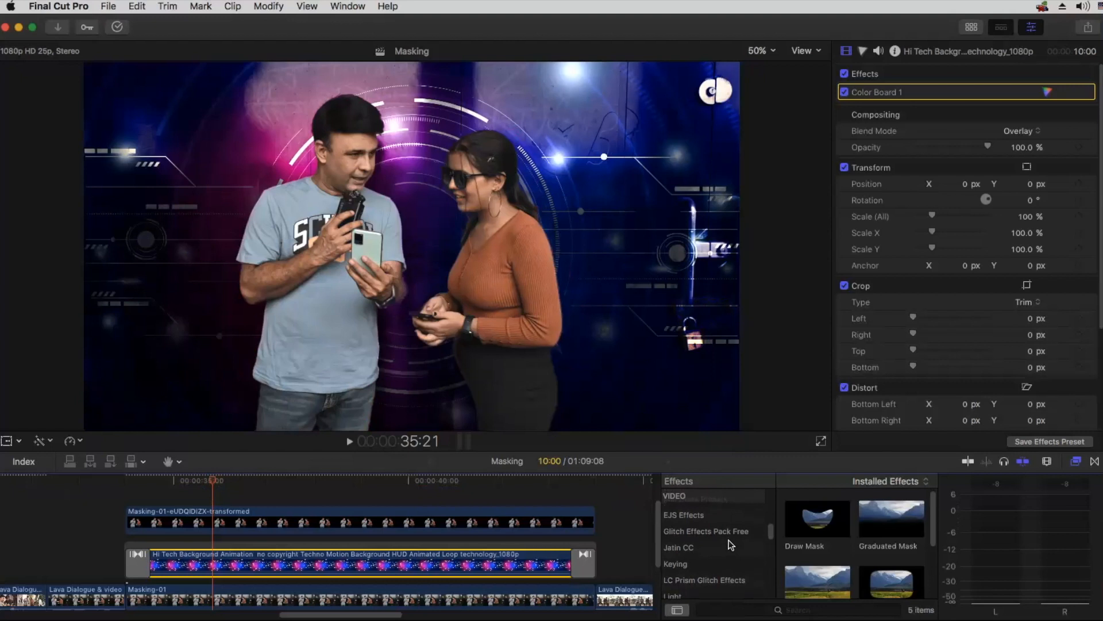
{"action": "scroll", "coordinate": [730, 545], "scroll_direction": "down", "scroll_amount": 2}
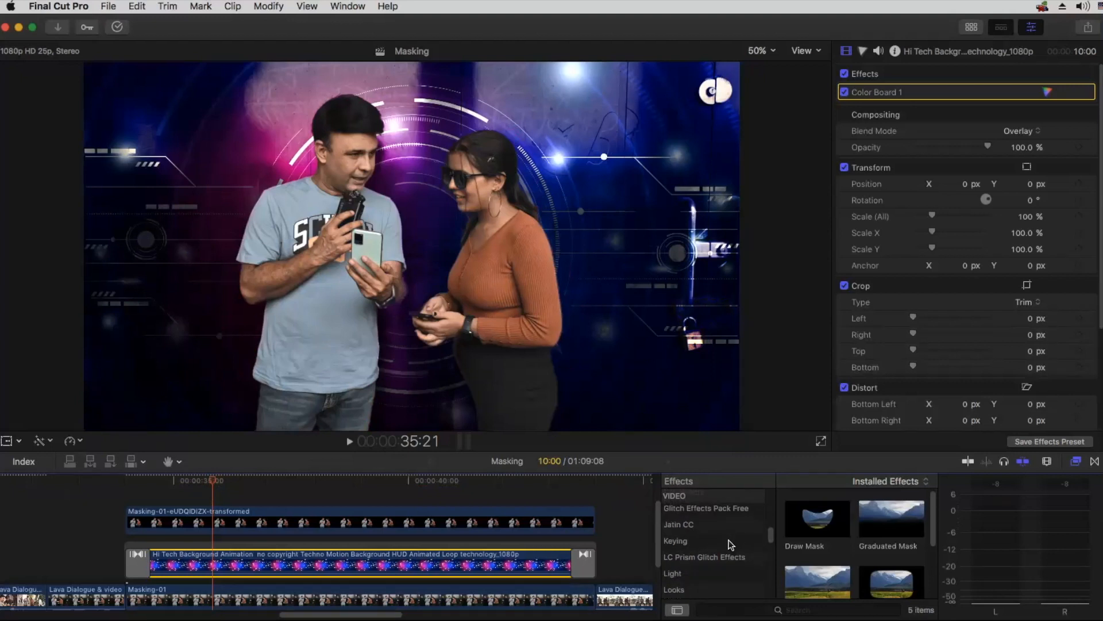
{"action": "scroll", "coordinate": [730, 544], "scroll_direction": "up", "scroll_amount": 5}
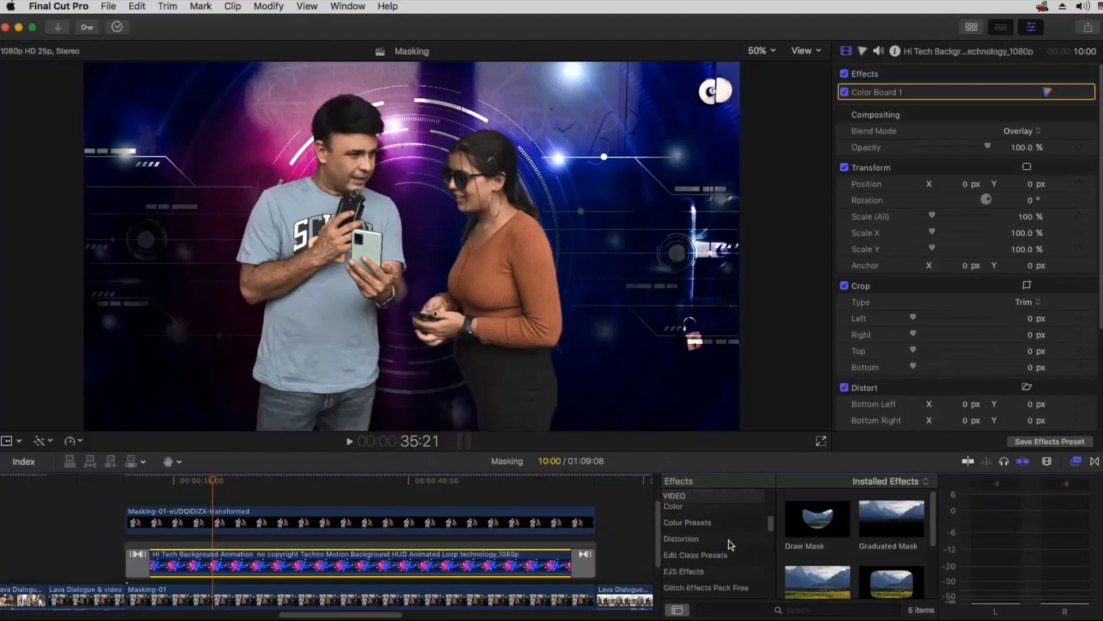
{"action": "scroll", "coordinate": [730, 543], "scroll_direction": "up", "scroll_amount": 4}
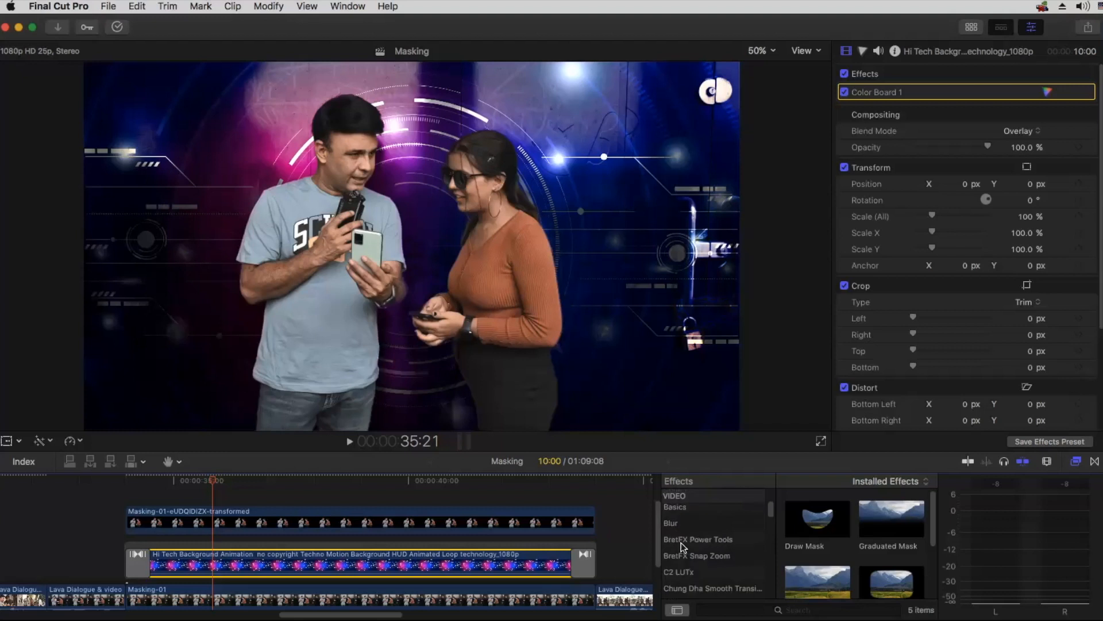
{"action": "left_click", "coordinate": [705, 538]}
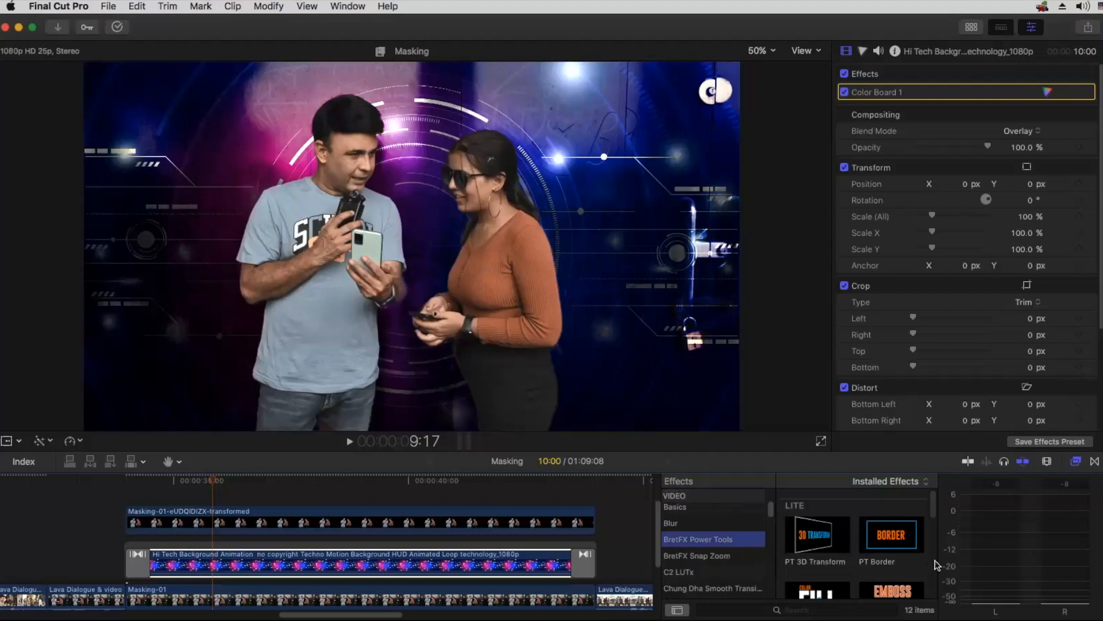
Step: Apply the PT Outline effect from BretFX Power Tools to the Hi Tech background clip
{"action": "scroll", "coordinate": [934, 555], "scroll_direction": "down", "scroll_amount": 1}
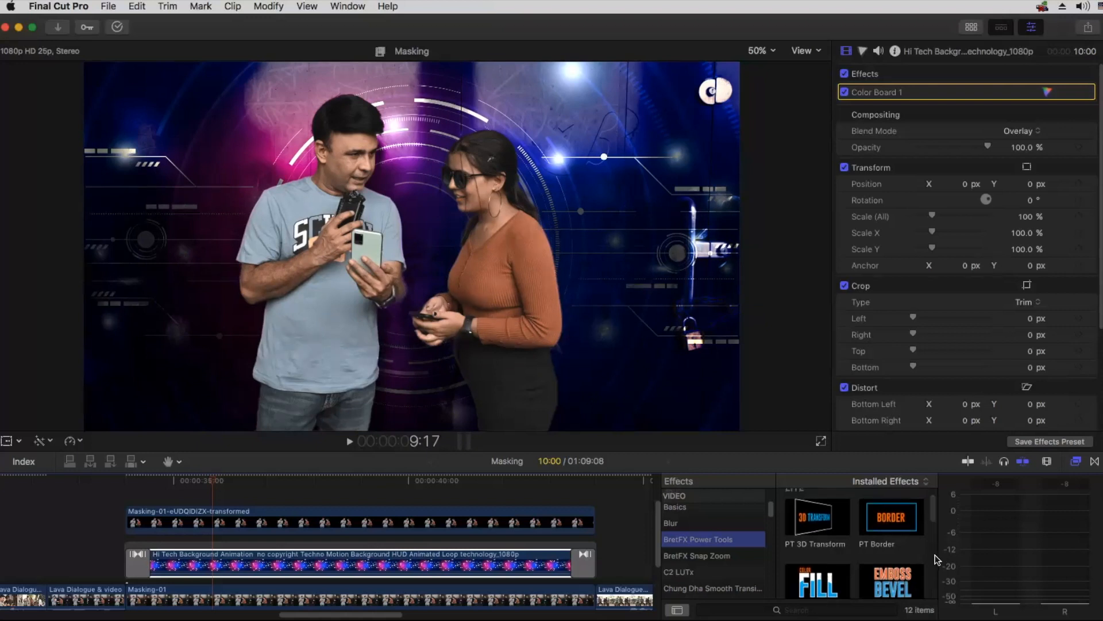
{"action": "scroll", "coordinate": [936, 553], "scroll_direction": "down", "scroll_amount": 2}
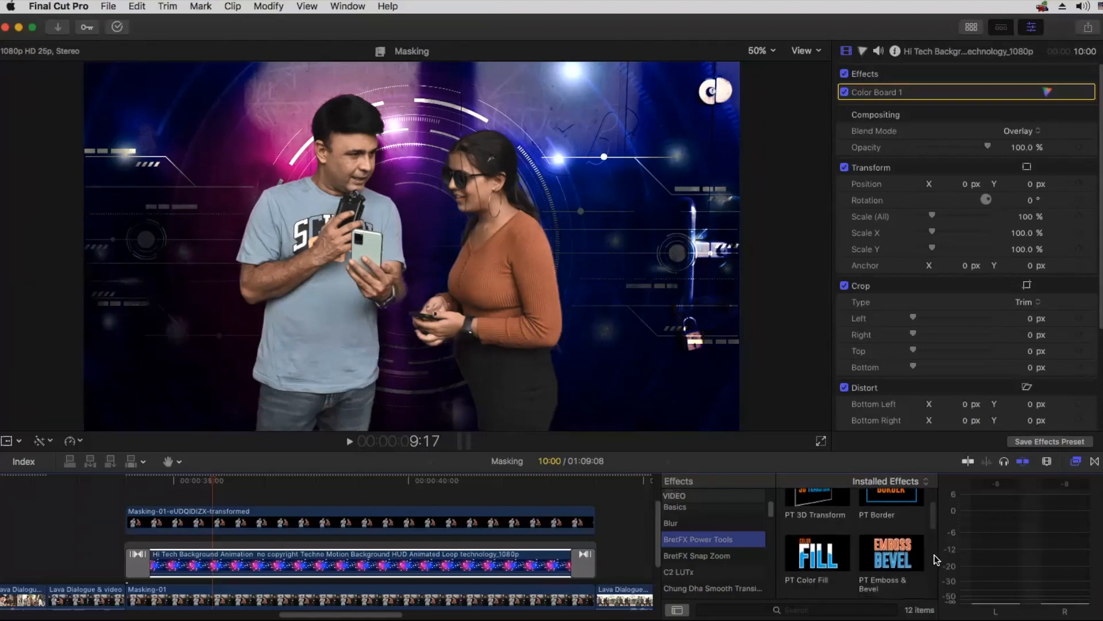
{"action": "scroll", "coordinate": [936, 559], "scroll_direction": "down", "scroll_amount": 5}
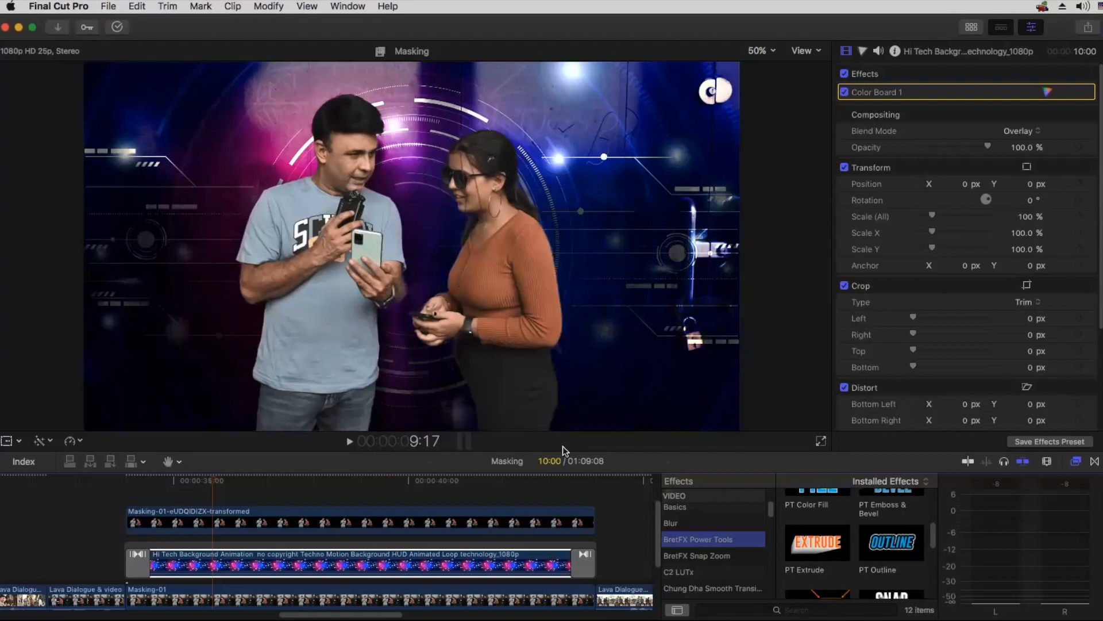
{"action": "left_click_drag", "start_coordinate": [891, 543], "coordinate": [386, 559]}
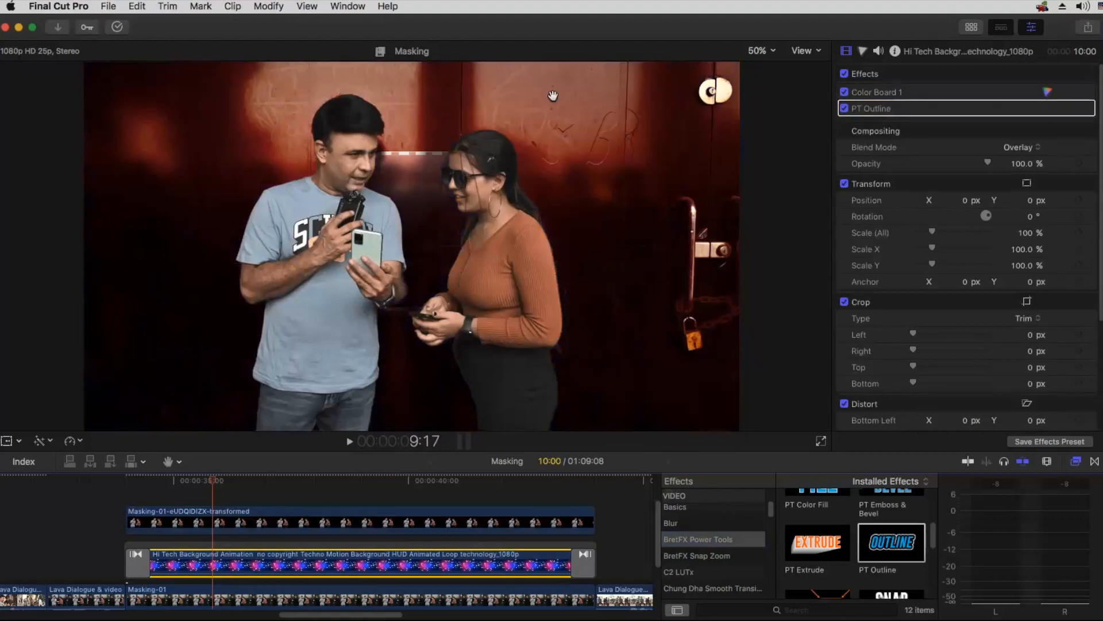
Step: Remove the PT Outline effect from the background clip
{"action": "mouse_move", "coordinate": [1033, 109]}
{"action": "left_click", "coordinate": [875, 109]}
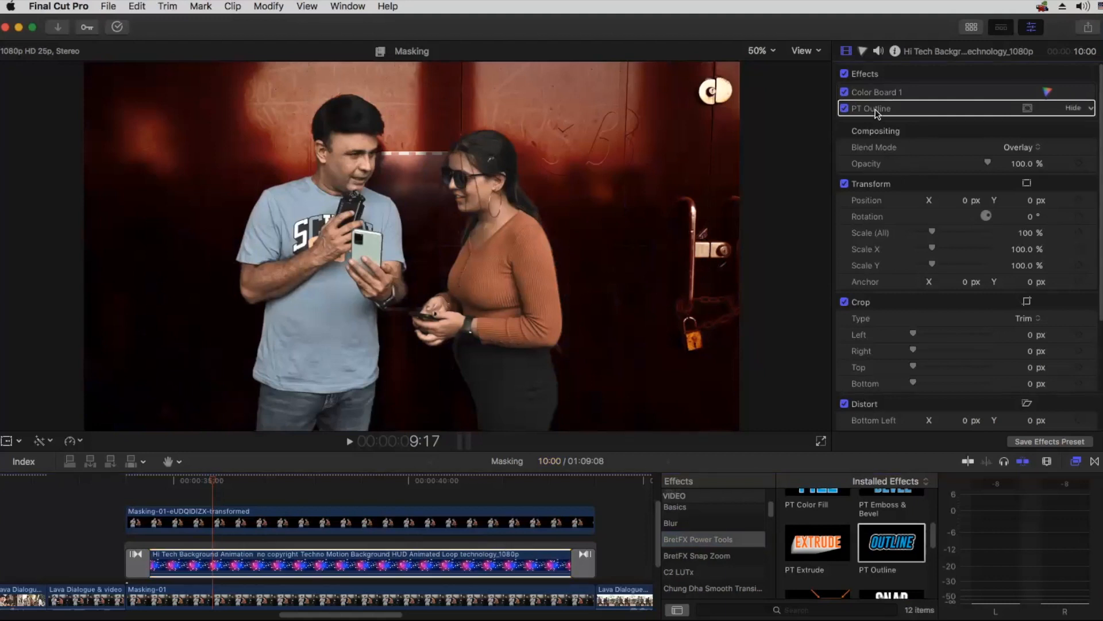
{"action": "key", "text": "Delete"}
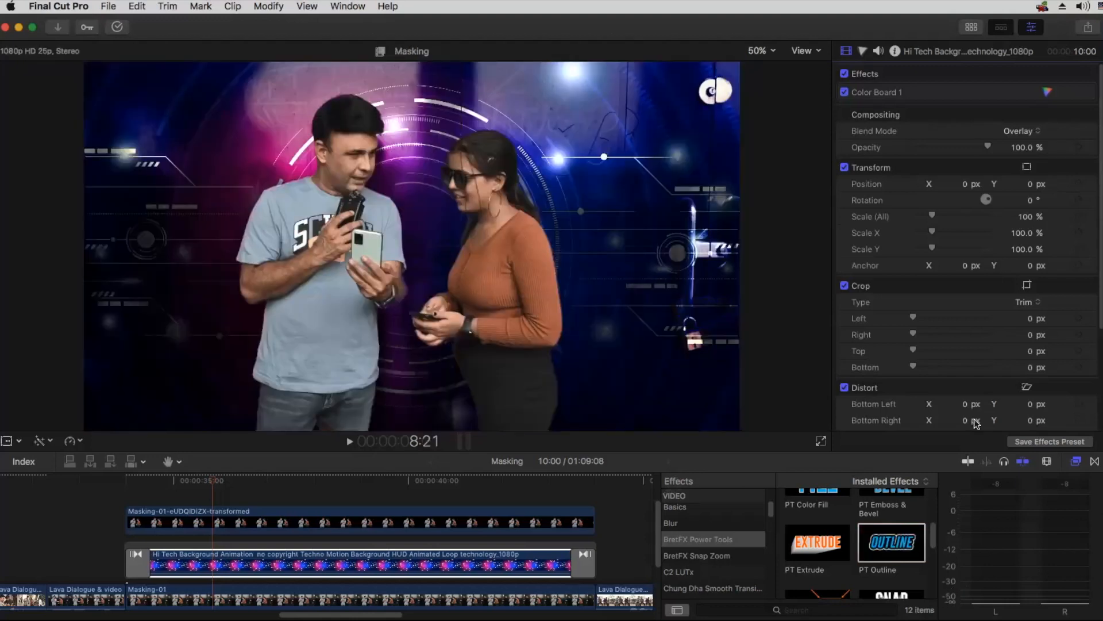
Step: Switch to TextEdit to check the Class 40 masking topics notes and return to Final Cut Pro
{"action": "key", "text": "super+Tab"}
{"action": "left_click", "coordinate": [766, 379]}
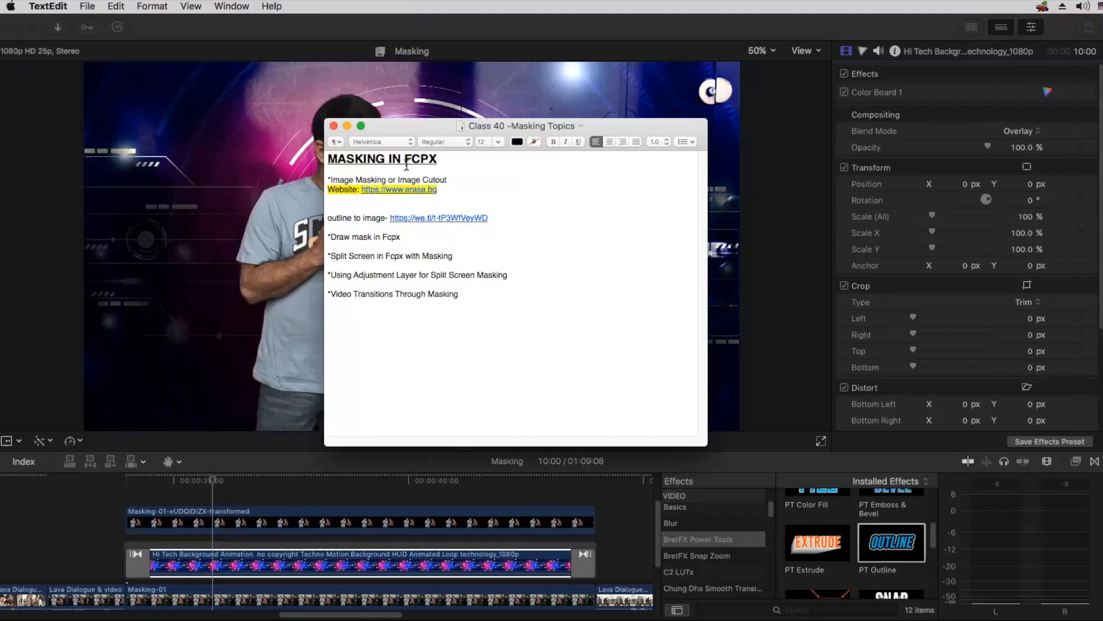
{"action": "left_click", "coordinate": [298, 363]}
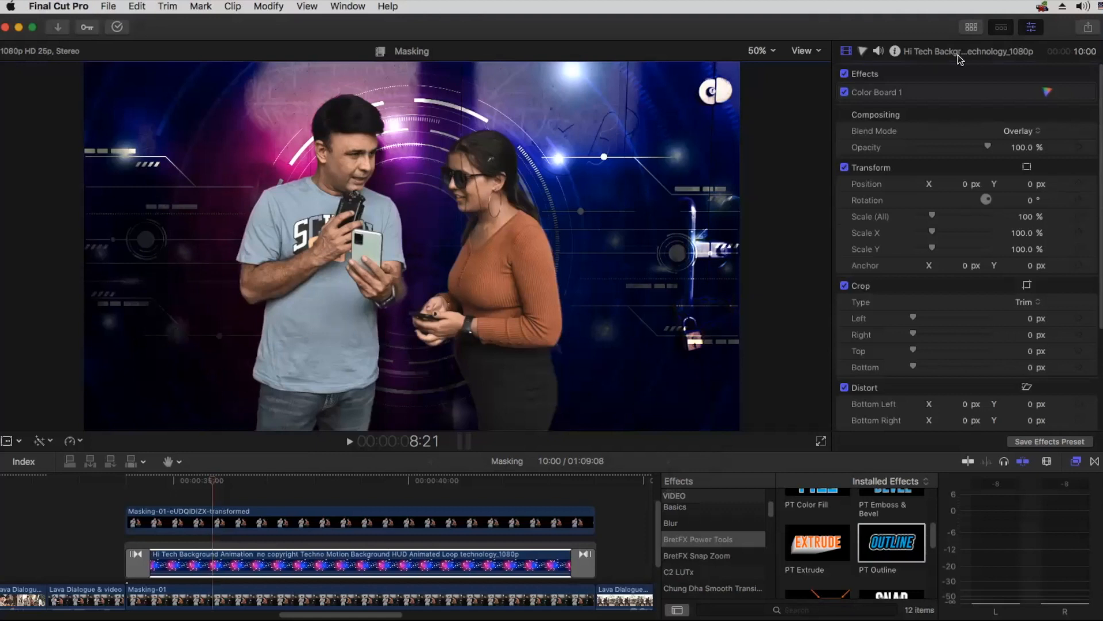
Step: Switch to Finder and add Masking-01Stroke.png from the Class 40 folder to the timeline above the cutout, returning to Final Cut Pro
{"action": "key", "text": "super+Tab"}
{"action": "key", "text": "super+Tab"}
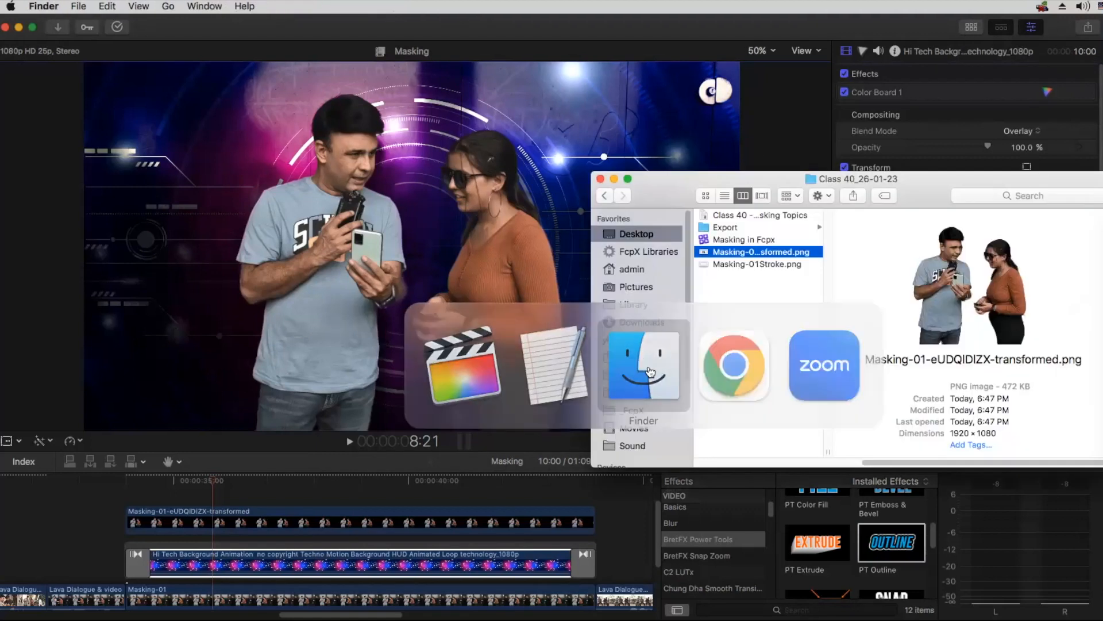
{"action": "left_click", "coordinate": [752, 266]}
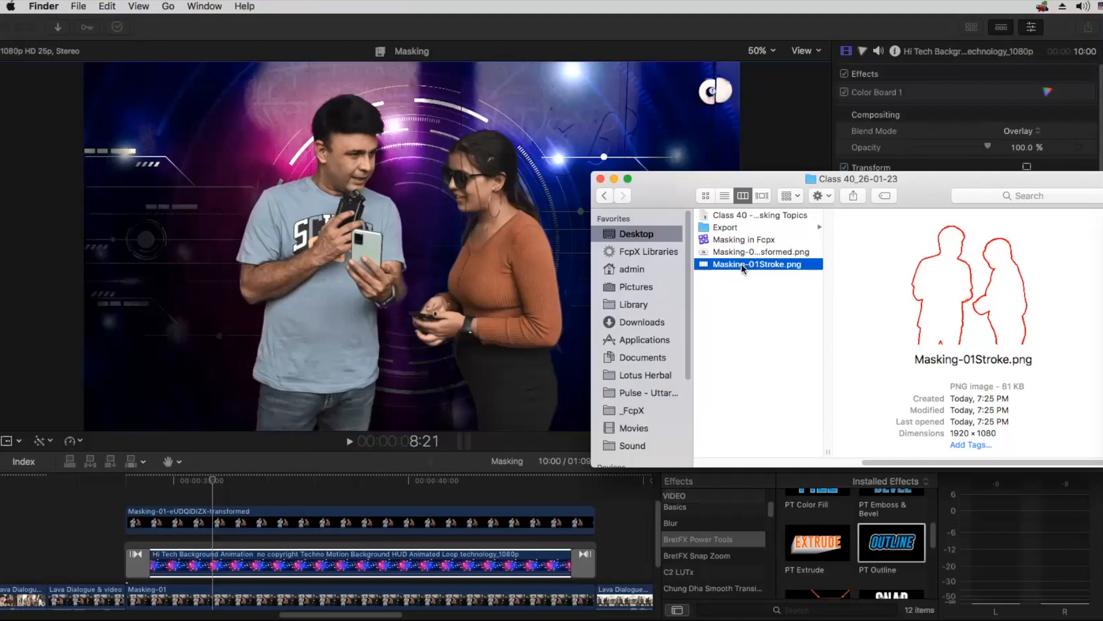
{"action": "left_click_drag", "start_coordinate": [741, 264], "coordinate": [269, 527]}
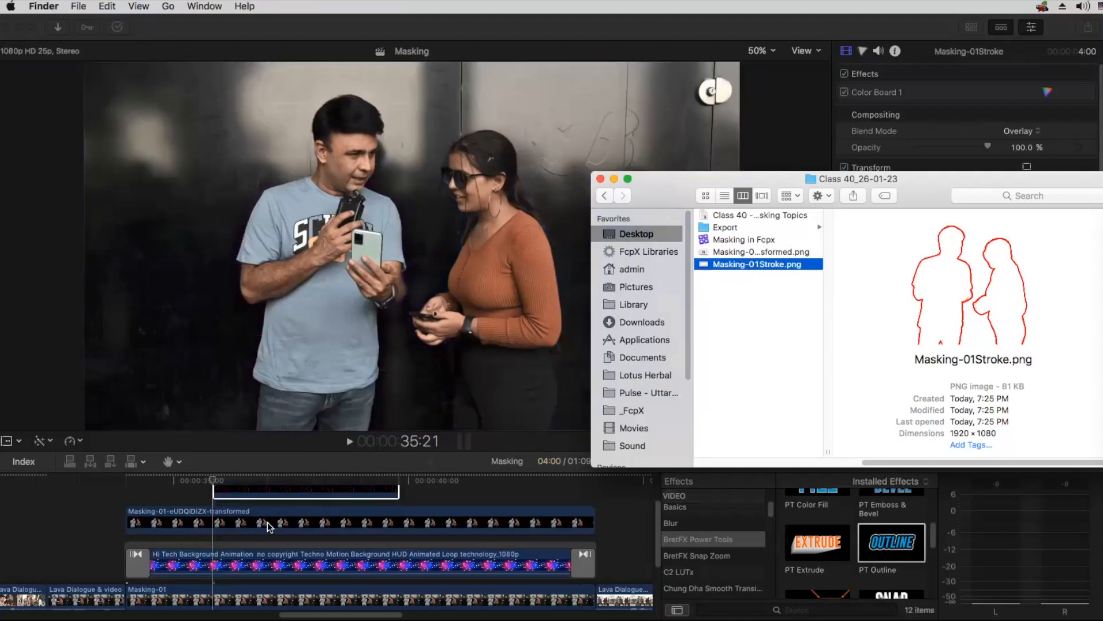
{"action": "left_click", "coordinate": [412, 493]}
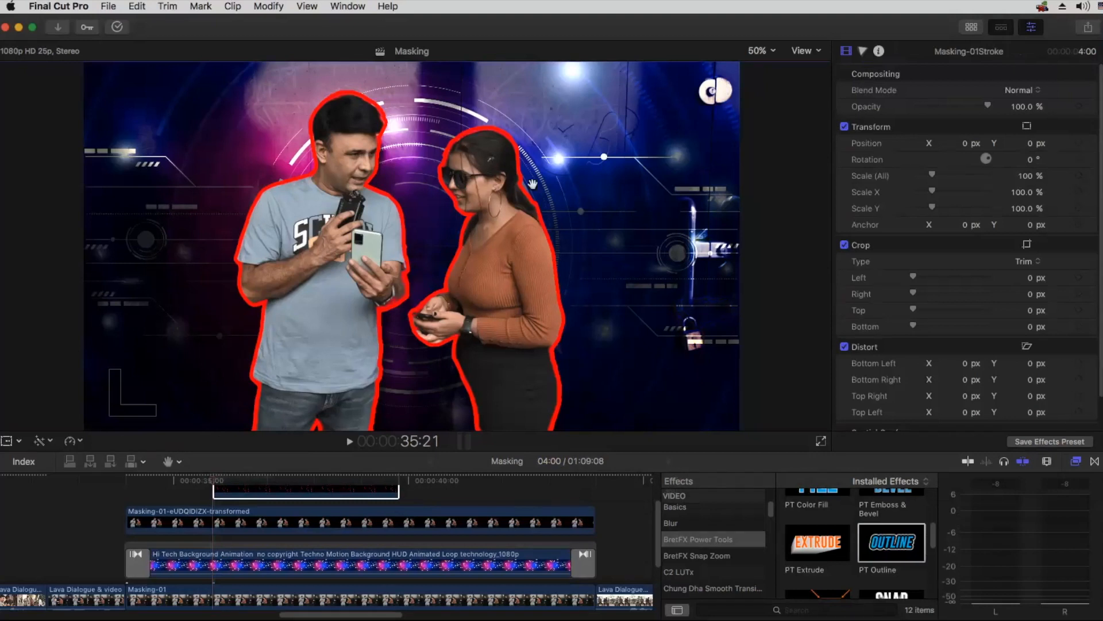
Step: Place the Masking-01Stroke clip between the cutout and the background, and extend both its ends to match their 10-second span
{"action": "scroll", "coordinate": [256, 515], "scroll_direction": "up", "scroll_amount": 1}
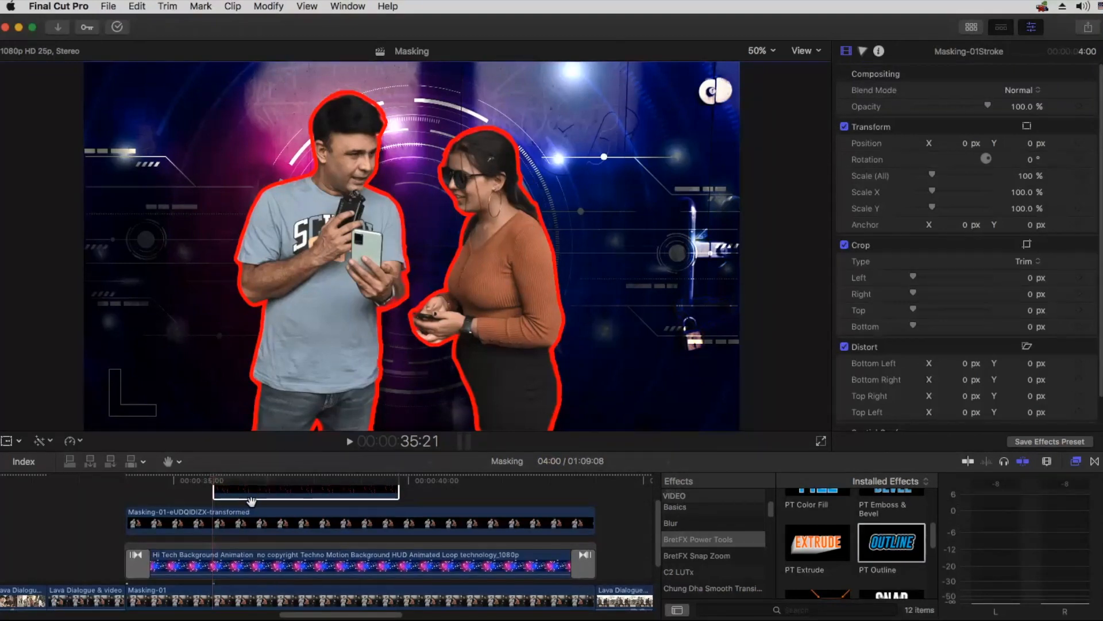
{"action": "scroll", "coordinate": [247, 505], "scroll_direction": "up", "scroll_amount": 1}
{"action": "key", "text": "a"}
{"action": "mouse_move", "coordinate": [215, 502]}
{"action": "left_mouse_down"}
{"action": "mouse_move", "coordinate": [123, 501]}
{"action": "mouse_move", "coordinate": [215, 505]}
{"action": "mouse_move", "coordinate": [218, 543]}
{"action": "left_mouse_up"}
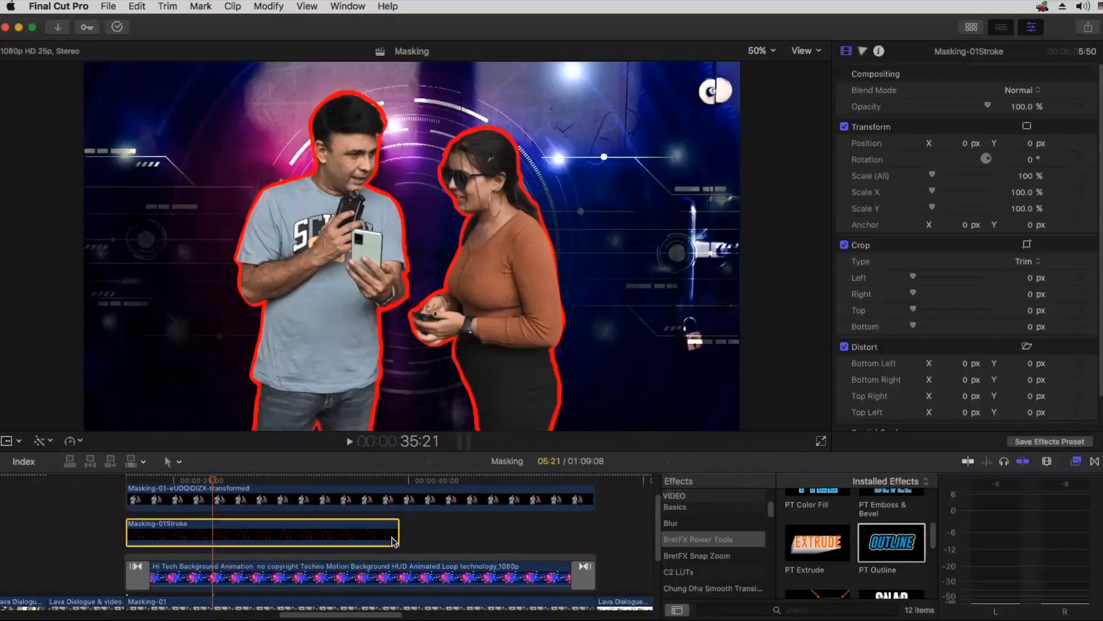
{"action": "left_click_drag", "start_coordinate": [399, 533], "coordinate": [593, 535]}
Step: Remove the transition at the end of the background clip and play the outlined composite from just before its start
{"action": "left_click", "coordinate": [578, 577]}
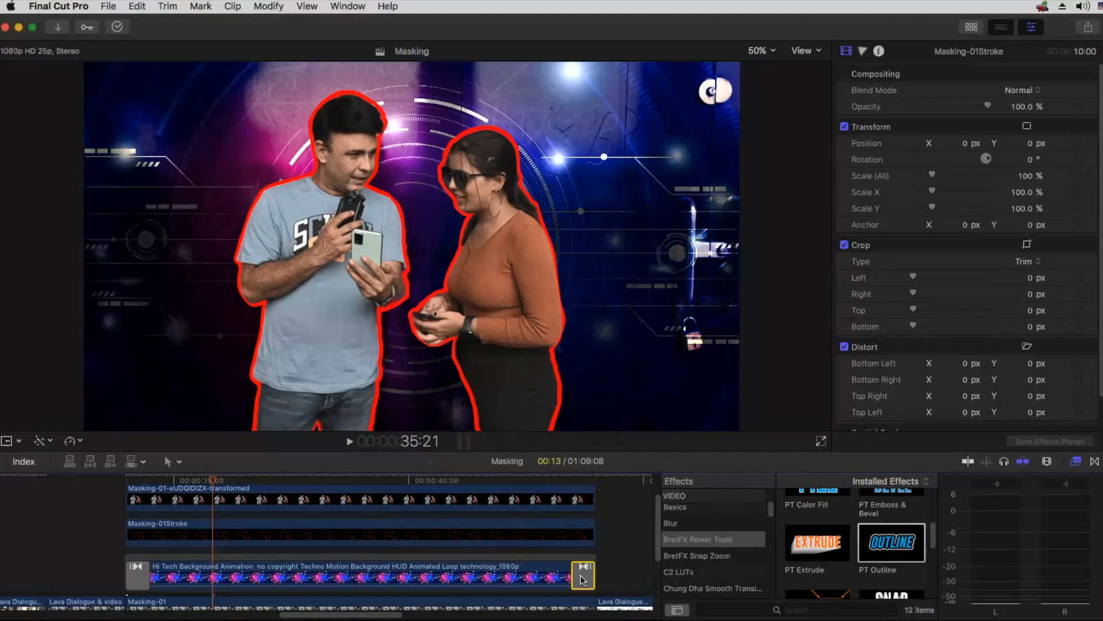
{"action": "key", "text": "Delete"}
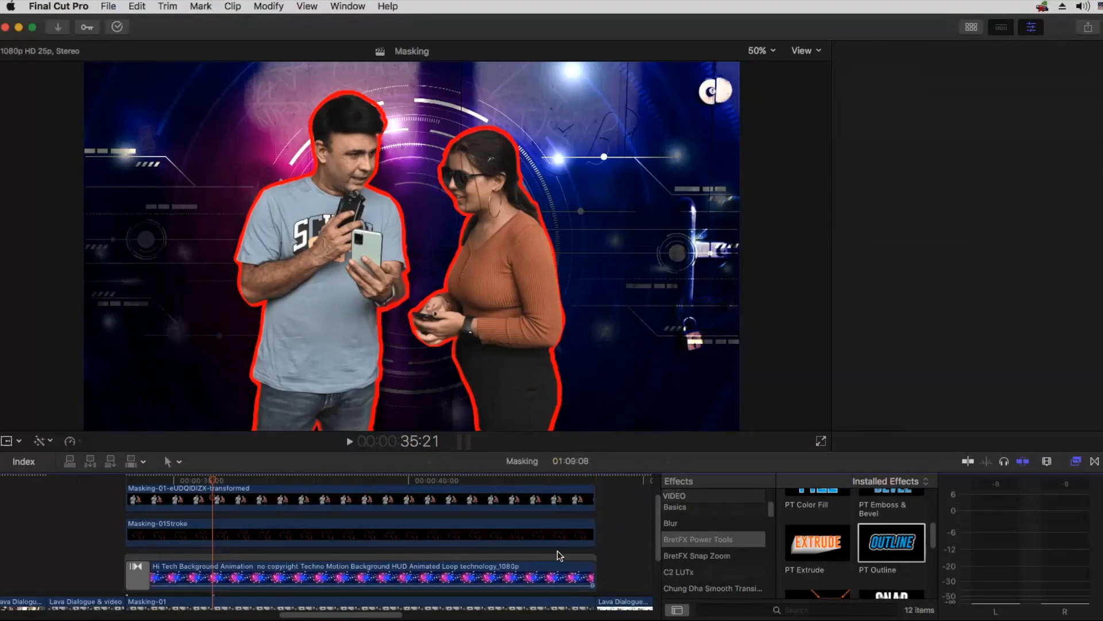
{"action": "left_click", "coordinate": [399, 505]}
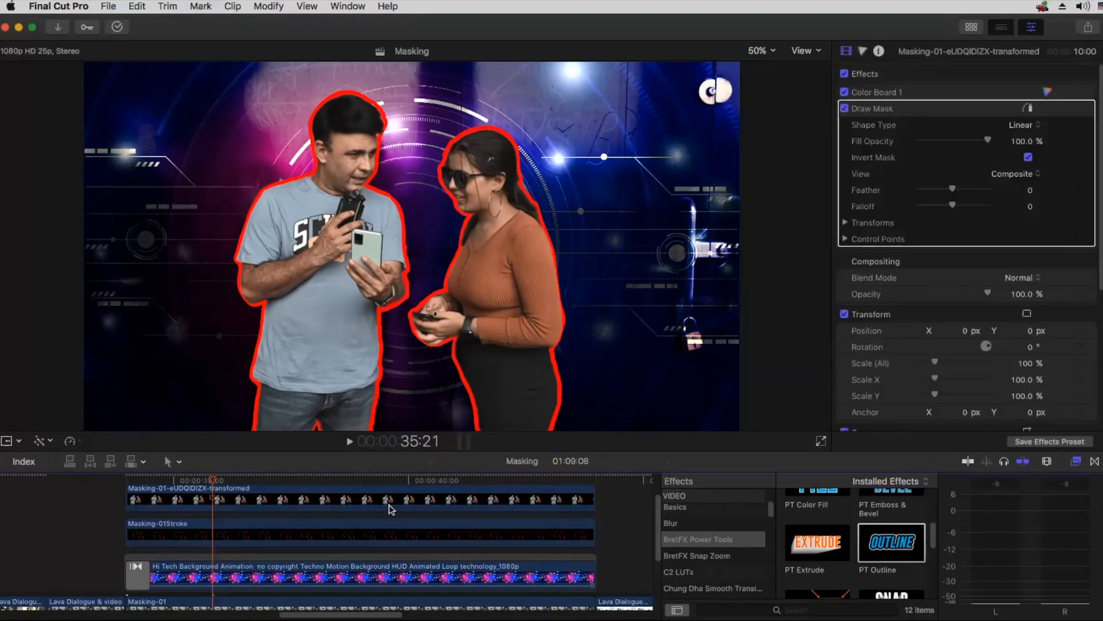
{"action": "left_click", "coordinate": [127, 483]}
{"action": "left_click_drag", "start_coordinate": [127, 483], "coordinate": [92, 488]}
{"action": "left_click", "coordinate": [118, 488]}
{"action": "key", "text": "space"}
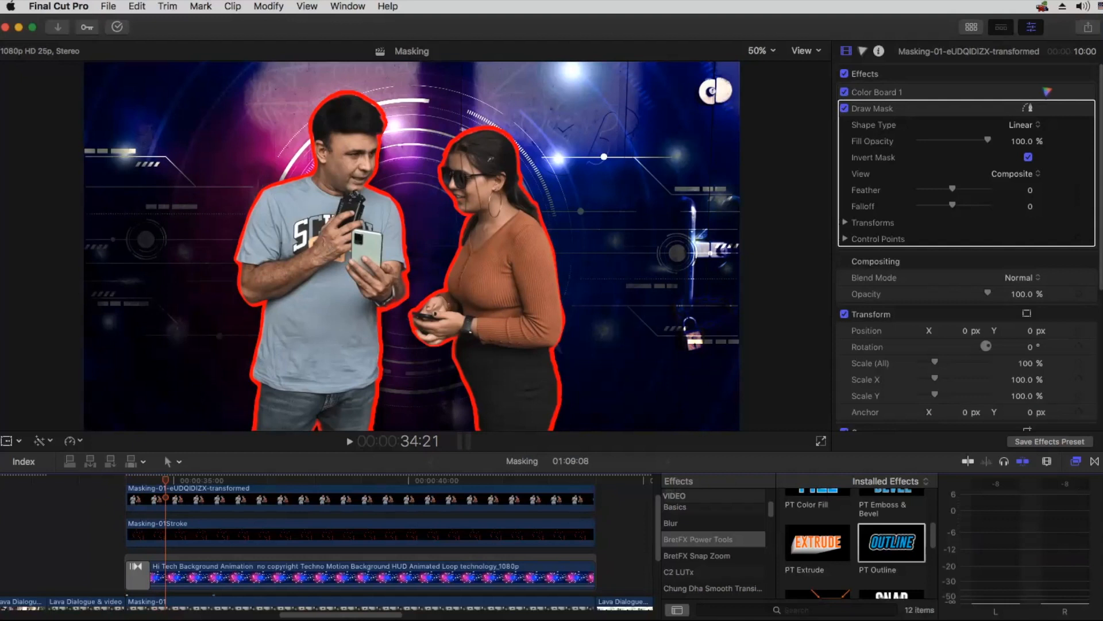
Step: Show the Transitions browser and search all installed transitions for "clock"
{"action": "left_click", "coordinate": [1094, 462]}
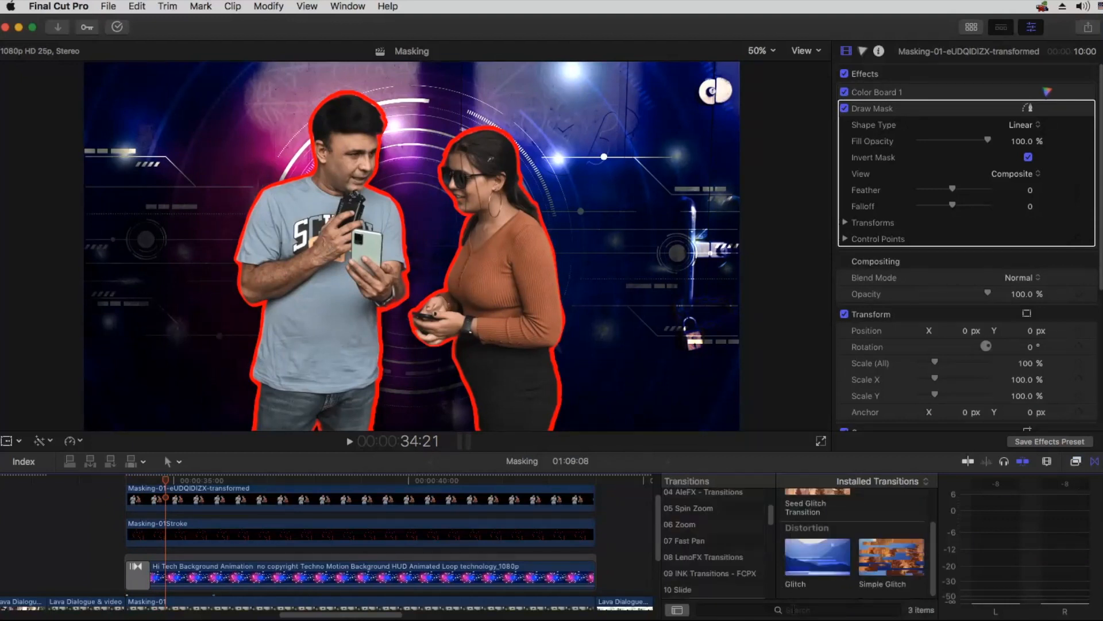
{"action": "scroll", "coordinate": [707, 535], "scroll_direction": "up", "scroll_amount": 3}
{"action": "left_click", "coordinate": [690, 497]}
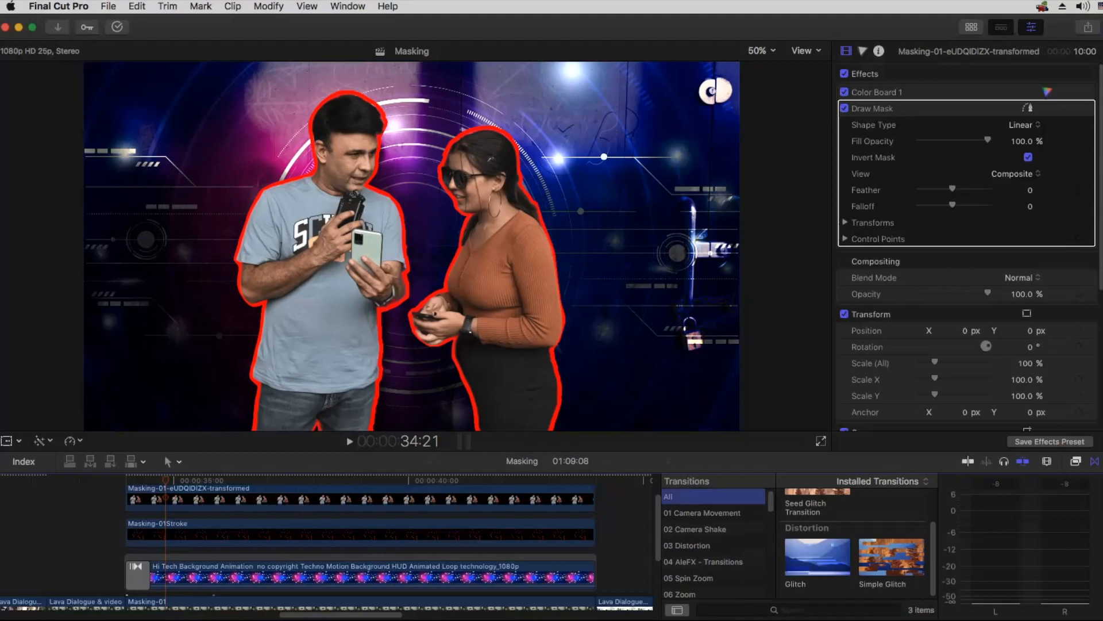
{"action": "type", "text": "cloc"}
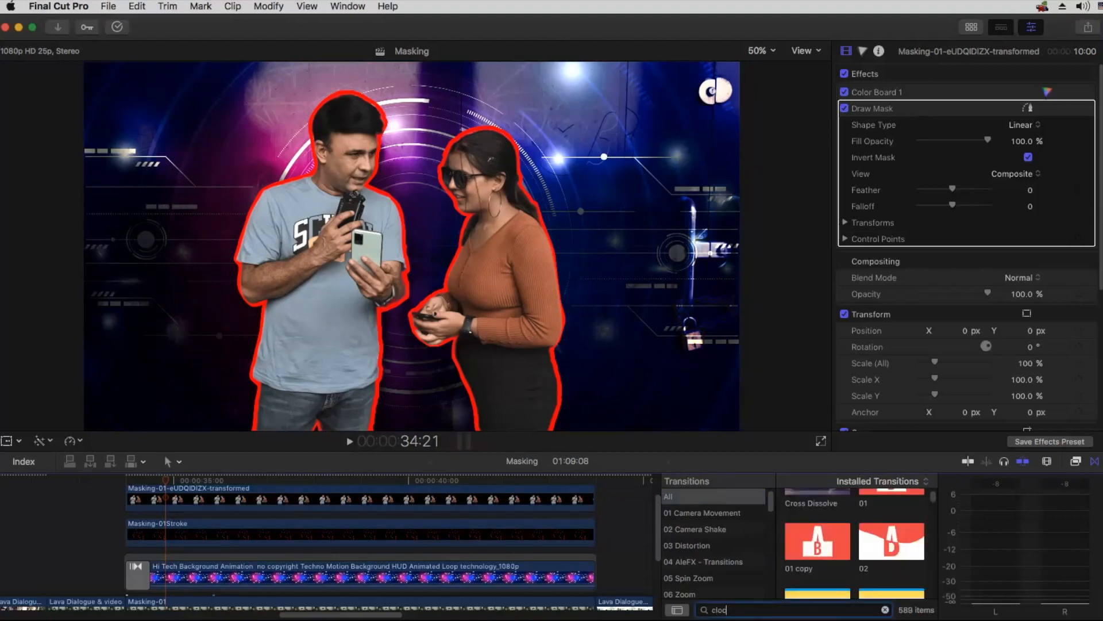
{"action": "type", "text": "k"}
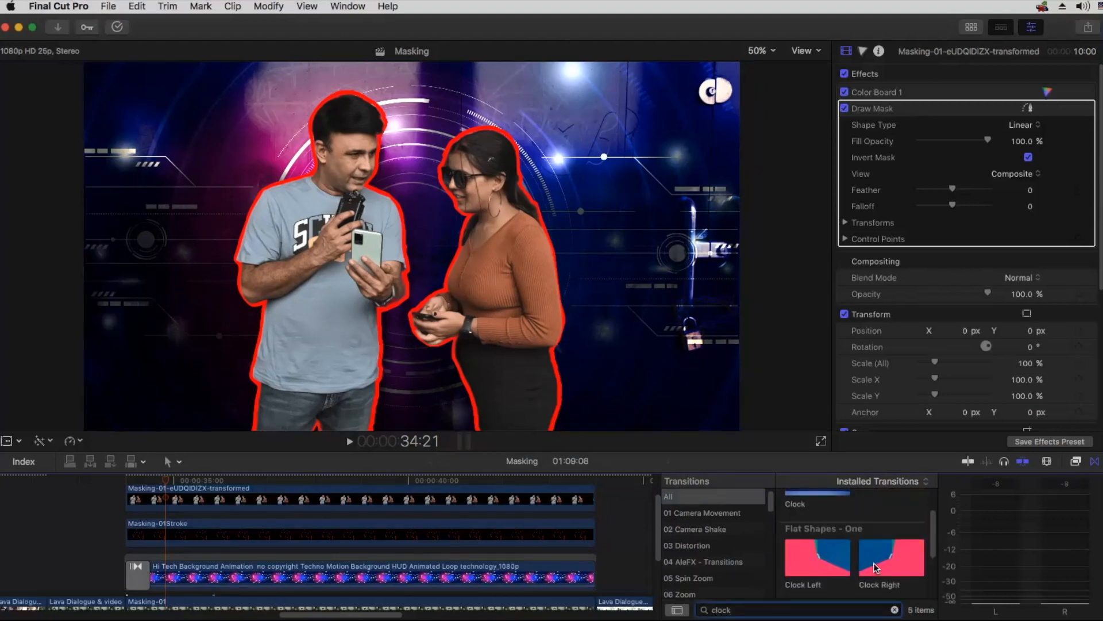
Step: Apply the Clock transition to the Masking-01Stroke clip, keeping it only at the clip's start
{"action": "scroll", "coordinate": [820, 499], "scroll_direction": "up", "scroll_amount": 2}
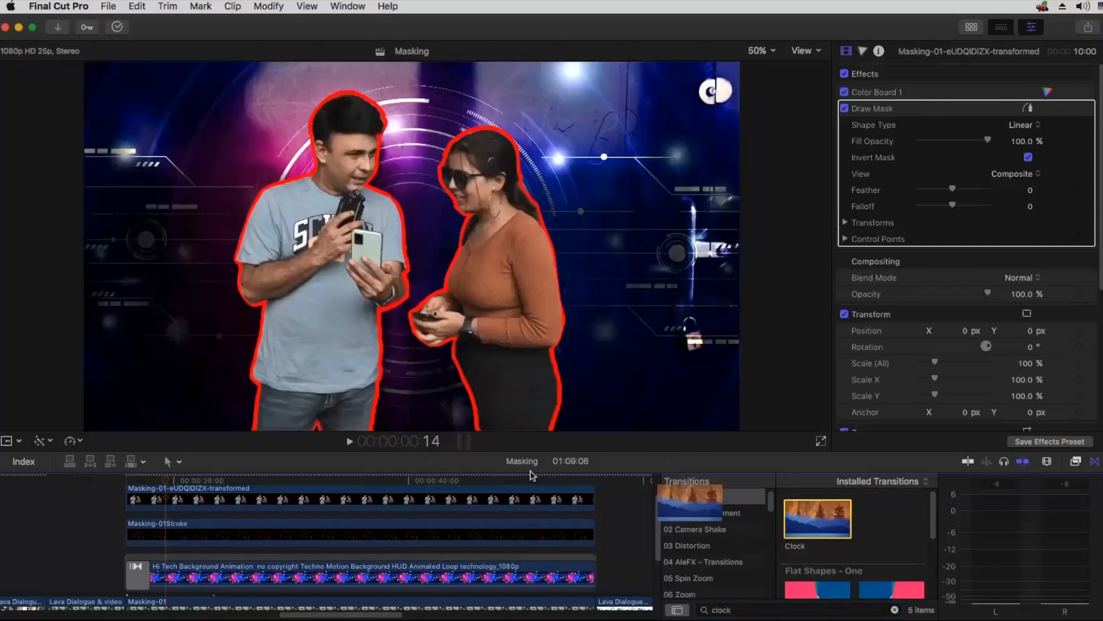
{"action": "left_click_drag", "start_coordinate": [823, 513], "coordinate": [330, 530]}
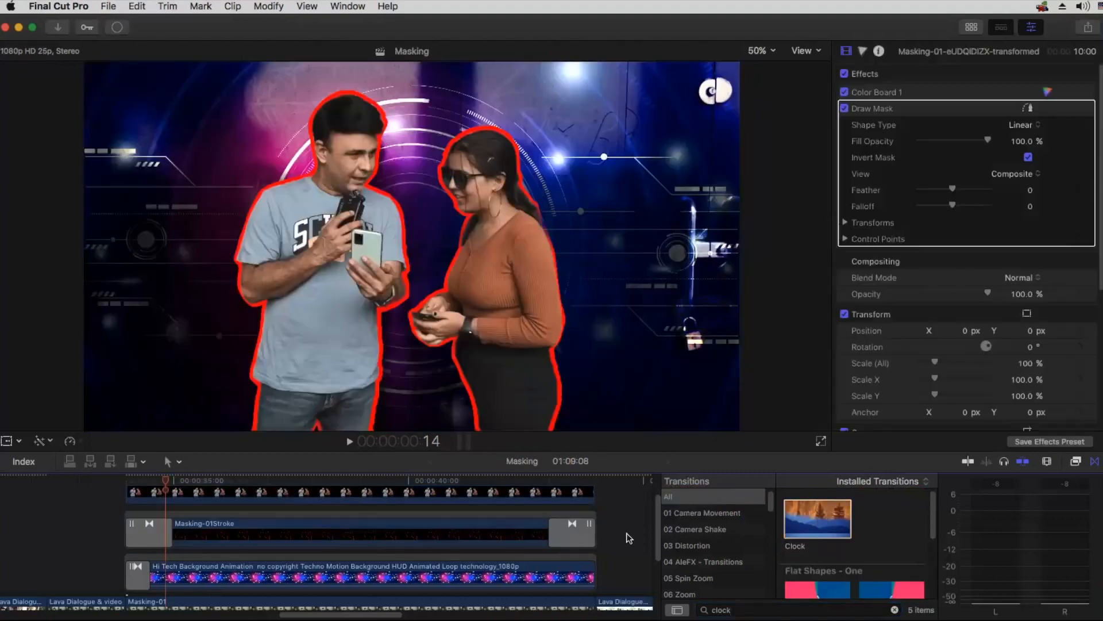
{"action": "left_click", "coordinate": [562, 538]}
{"action": "key", "text": "Delete"}
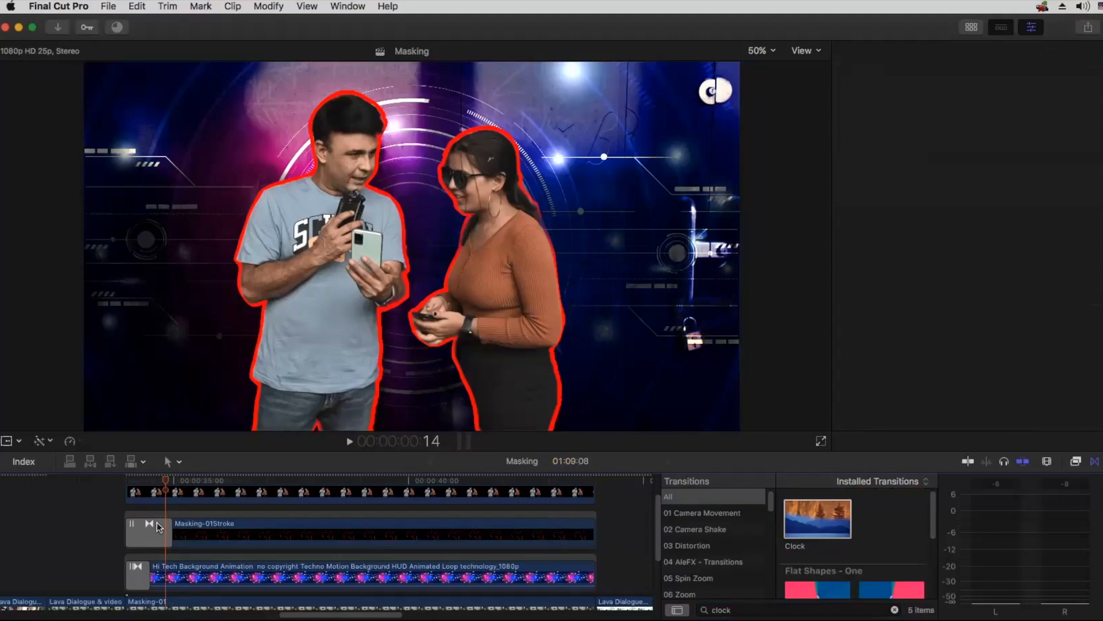
Step: Set the stroke's Clock transition to an angle of about 40° and its edge treatment border to 31
{"action": "left_click", "coordinate": [155, 532]}
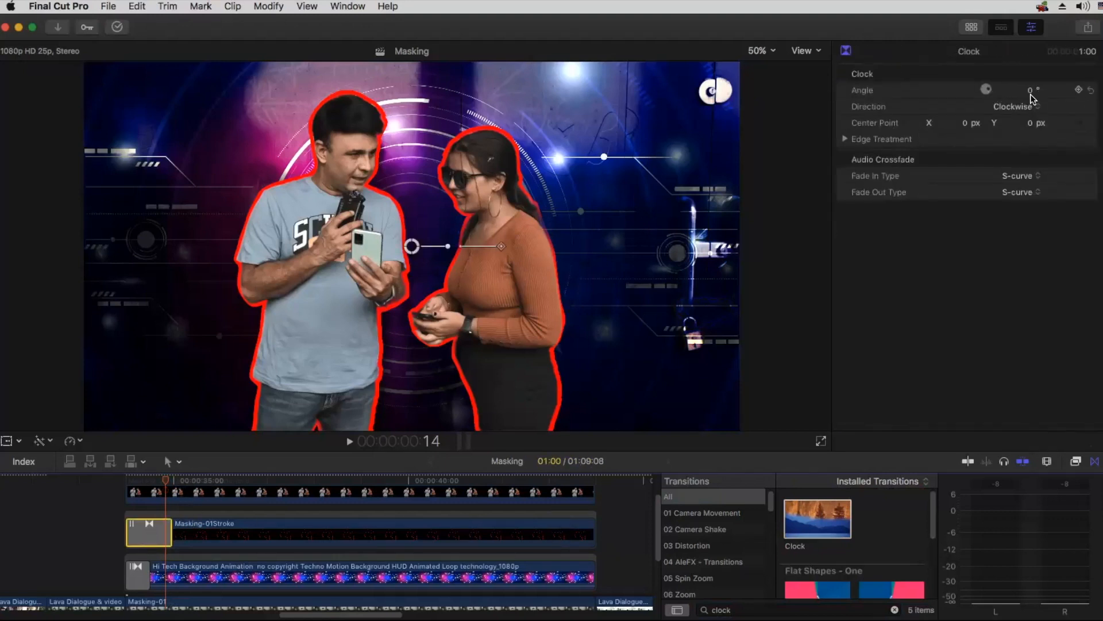
{"action": "left_click_drag", "start_coordinate": [1033, 95], "coordinate": [1032, 70]}
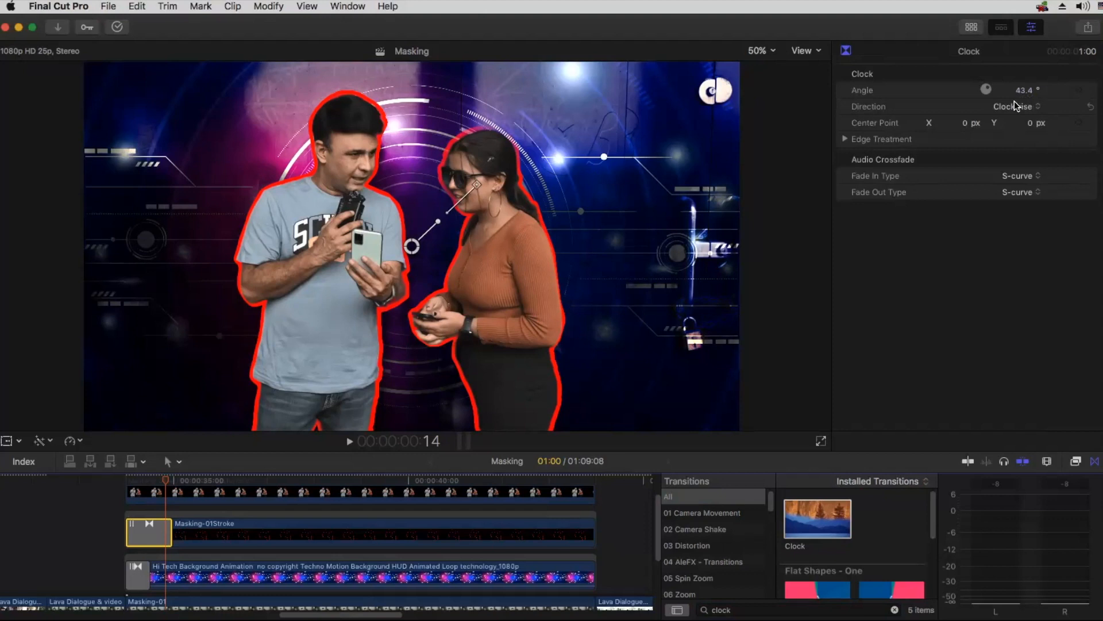
{"action": "mouse_move", "coordinate": [438, 221]}
{"action": "left_mouse_down"}
{"action": "mouse_move", "coordinate": [410, 250]}
{"action": "mouse_move", "coordinate": [390, 205]}
{"action": "mouse_move", "coordinate": [450, 213]}
{"action": "left_mouse_up"}
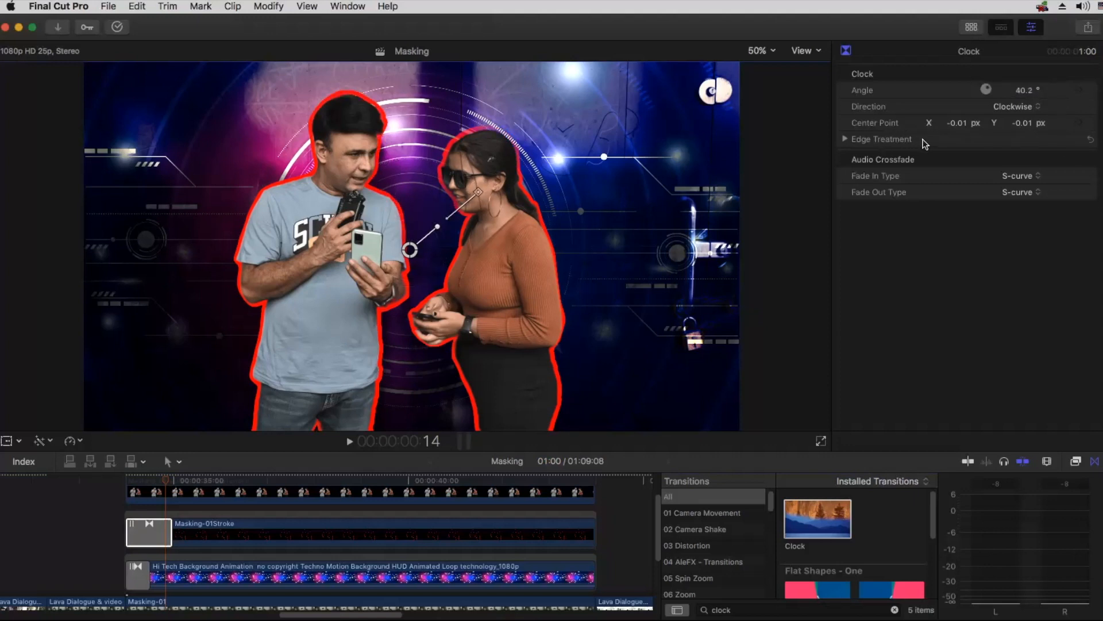
{"action": "left_click", "coordinate": [845, 140]}
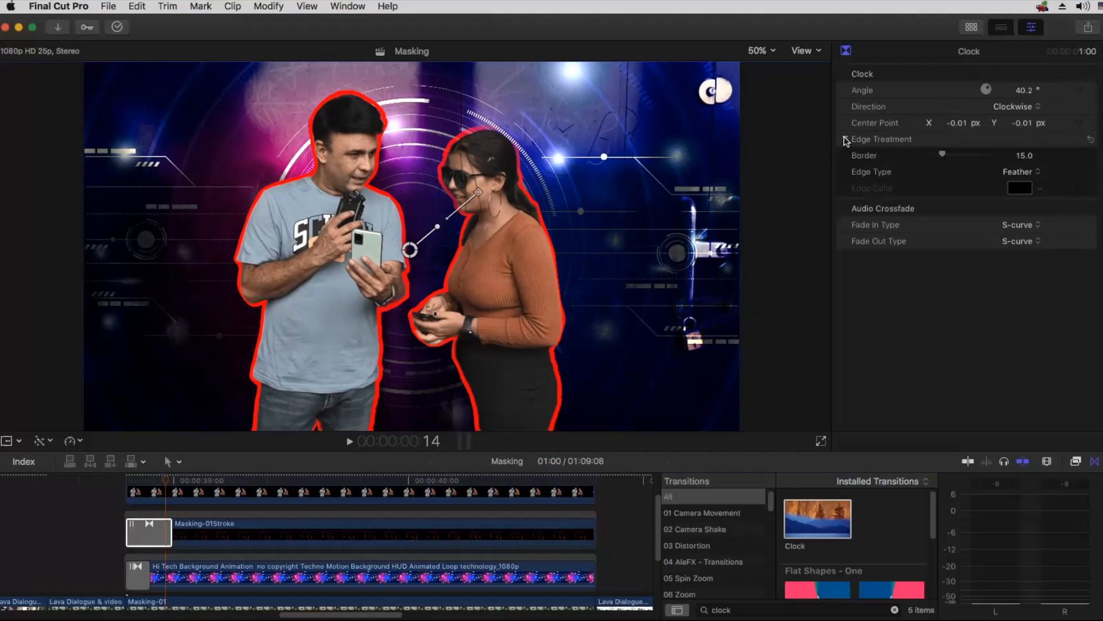
{"action": "mouse_move", "coordinate": [955, 150]}
{"action": "left_mouse_down"}
{"action": "mouse_move", "coordinate": [939, 150]}
{"action": "mouse_move", "coordinate": [953, 144]}
{"action": "left_mouse_up"}
Step: At 34:07, move the Clock wipe's center beside the woman's face and rotate its angle to about 112°
{"action": "left_click", "coordinate": [151, 479]}
{"action": "left_click", "coordinate": [140, 480]}
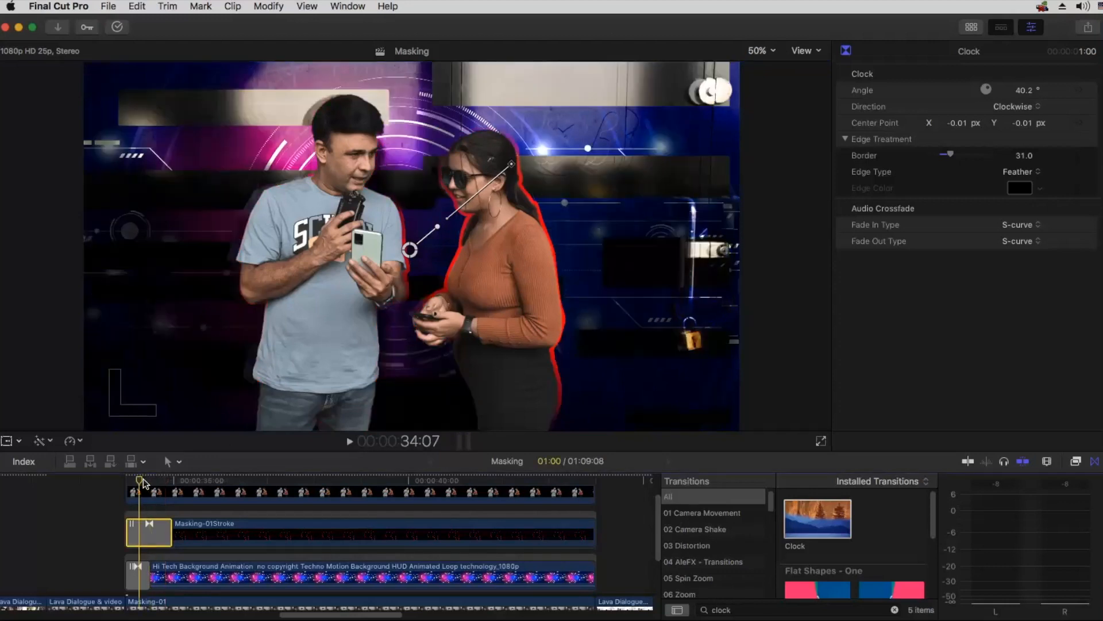
{"action": "left_click", "coordinate": [414, 250]}
{"action": "left_click_drag", "start_coordinate": [436, 228], "coordinate": [433, 167]}
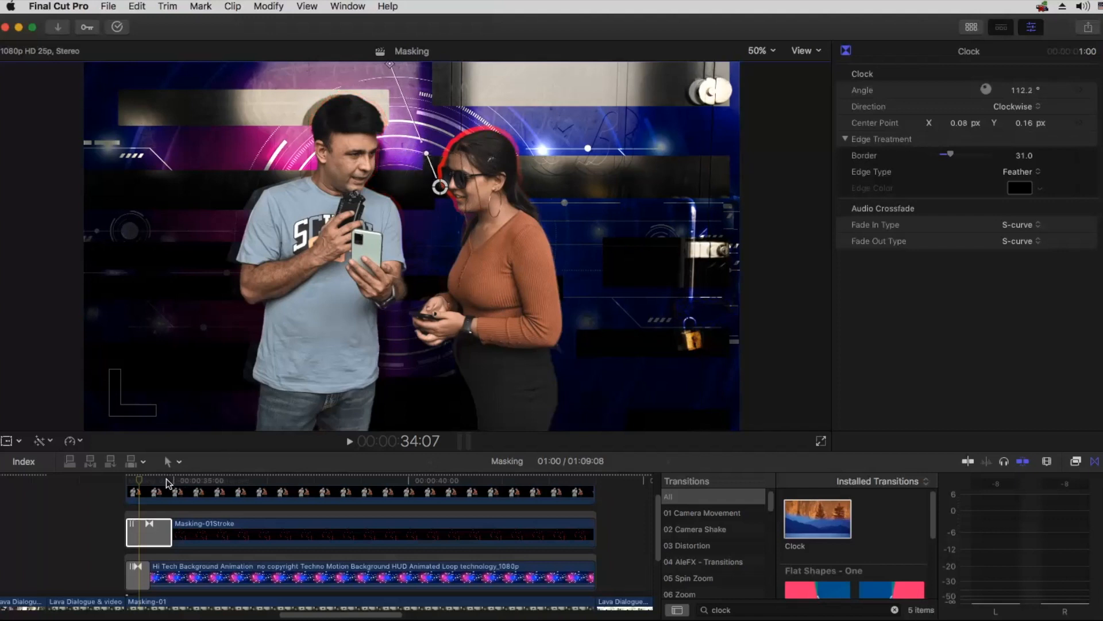
Step: Step frame by frame to the end of the Clock transition to check how the outline is revealed
{"action": "left_click", "coordinate": [237, 462]}
{"action": "key", "text": "Right"}
{"action": "key", "text": "Right"}
{"action": "key", "text": "Right"}
{"action": "key", "text": "Right"}
{"action": "key", "text": "Right"}
{"action": "key", "text": "Right"}
{"action": "key", "text": "Right"}
{"action": "key", "text": "Right"}
{"action": "key", "text": "Right"}
{"action": "key", "text": "Right"}
{"action": "key", "text": "Right"}
{"action": "key", "text": "Right"}
{"action": "key", "text": "Right"}
{"action": "key", "text": "Right"}
{"action": "key", "text": "Right"}
{"action": "key", "text": "Right"}
{"action": "key", "text": "Right"}
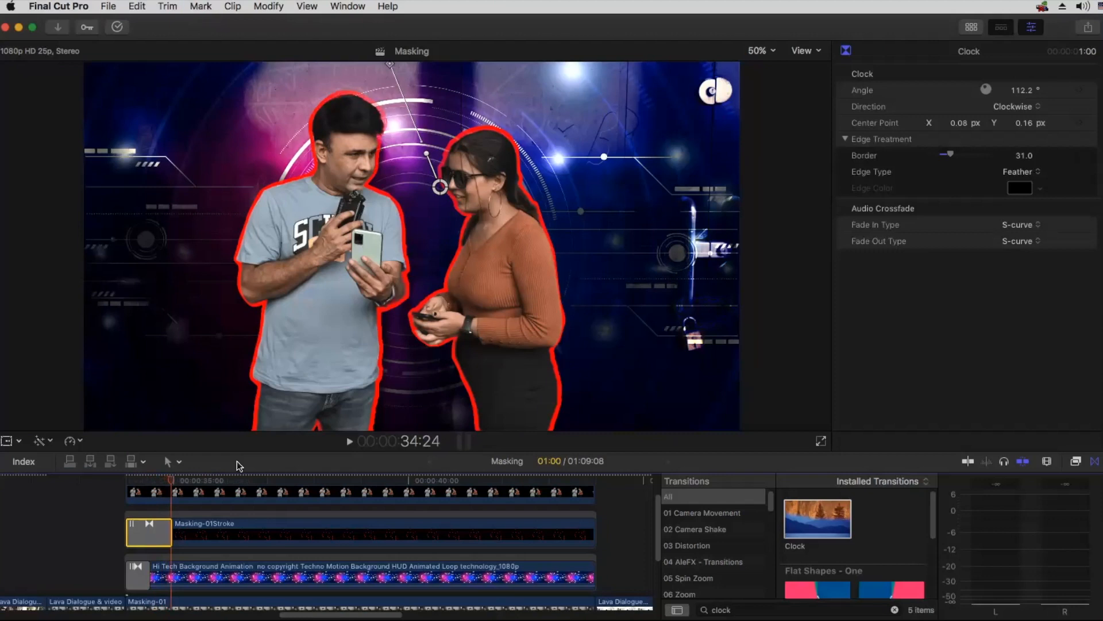
Step: Move the Clock wipe's center down between the two people and set its angle to about 82°, checking it at 34:00
{"action": "left_click_drag", "start_coordinate": [434, 166], "coordinate": [434, 242]}
{"action": "mouse_move", "coordinate": [154, 477]}
{"action": "left_mouse_down"}
{"action": "mouse_move", "coordinate": [132, 478]}
{"action": "mouse_move", "coordinate": [148, 478]}
{"action": "left_mouse_up"}
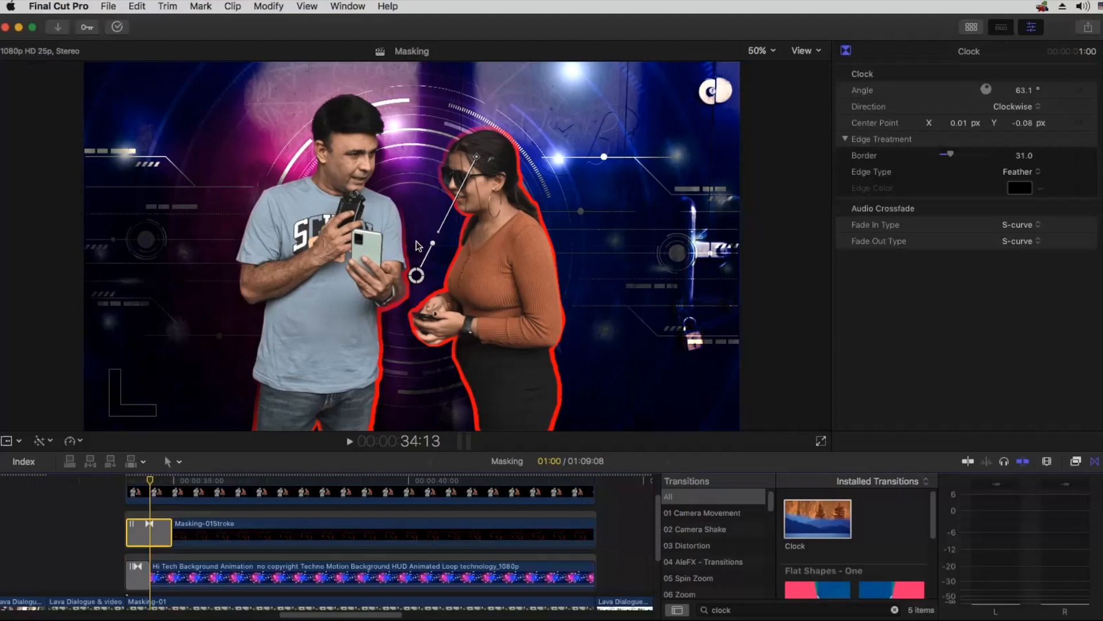
{"action": "left_click_drag", "start_coordinate": [428, 245], "coordinate": [422, 240]}
{"action": "left_click", "coordinate": [127, 479]}
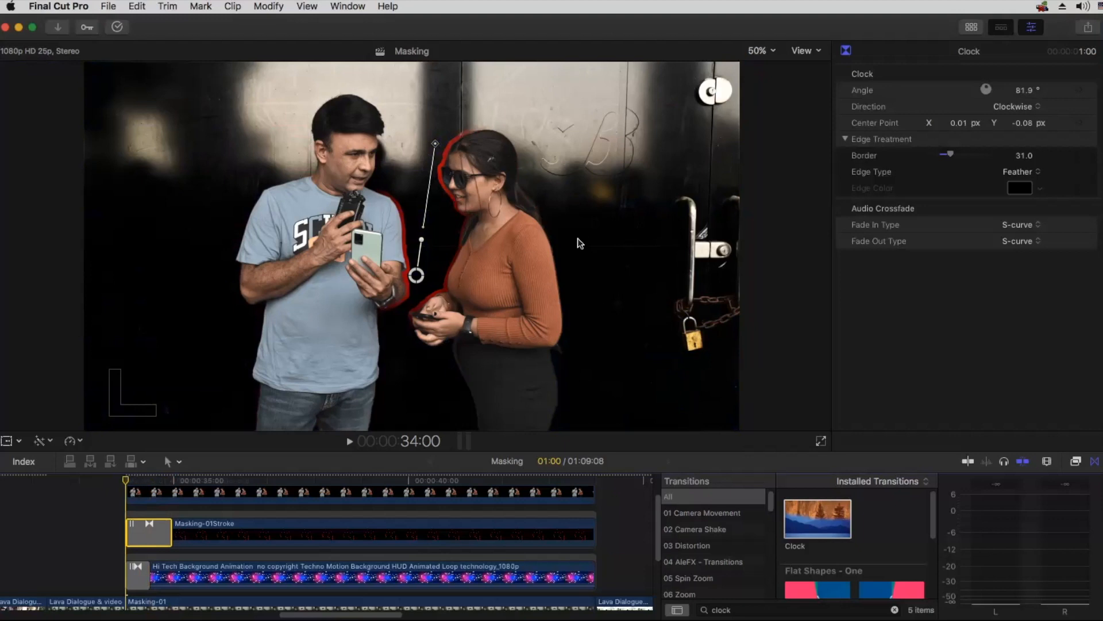
Step: Play from before the masked section through the Clock transition to preview the outline's reveal
{"action": "left_click", "coordinate": [41, 477]}
{"action": "key", "text": "space"}
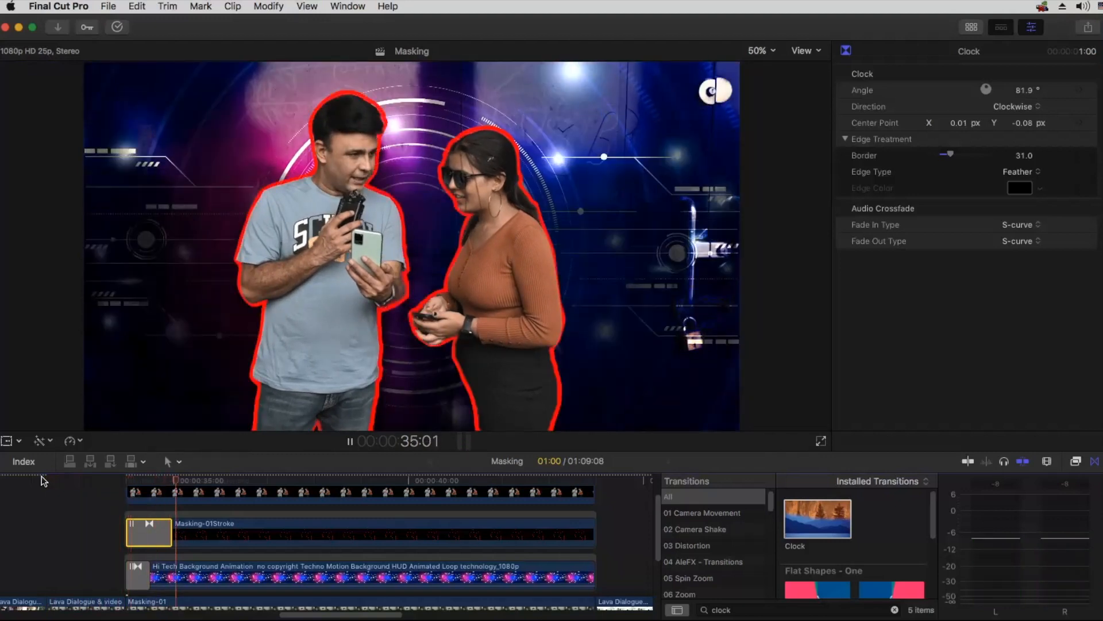
{"action": "key", "text": "space"}
Step: At 34:07, move the Clock wipe's center up beside the woman's face and play through the transition to preview the reveal
{"action": "left_click", "coordinate": [139, 479]}
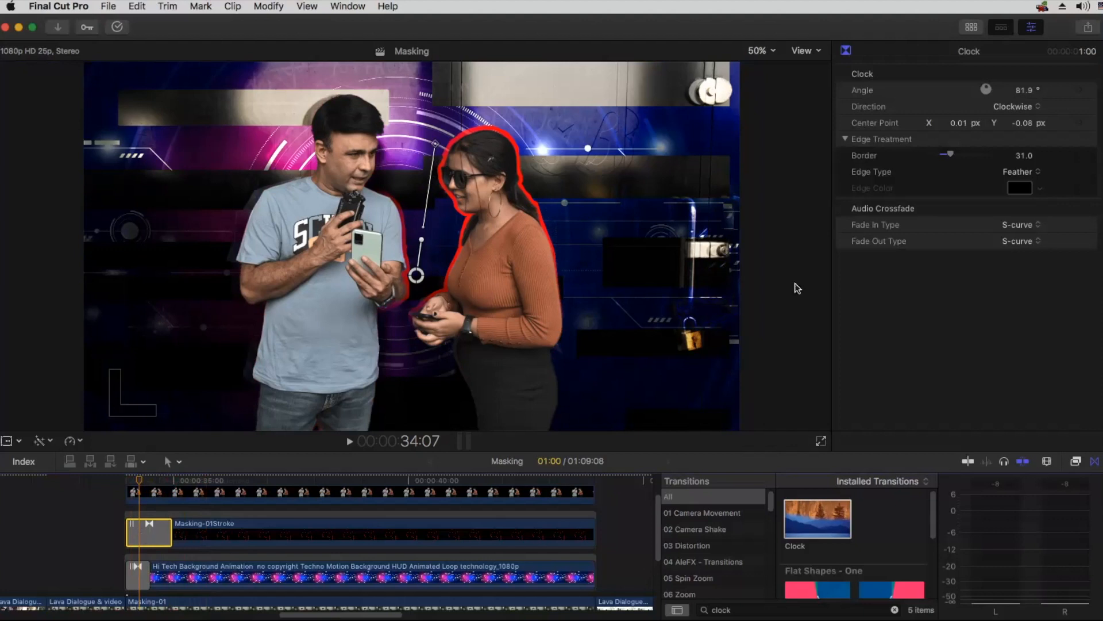
{"action": "left_click_drag", "start_coordinate": [416, 275], "coordinate": [439, 195]}
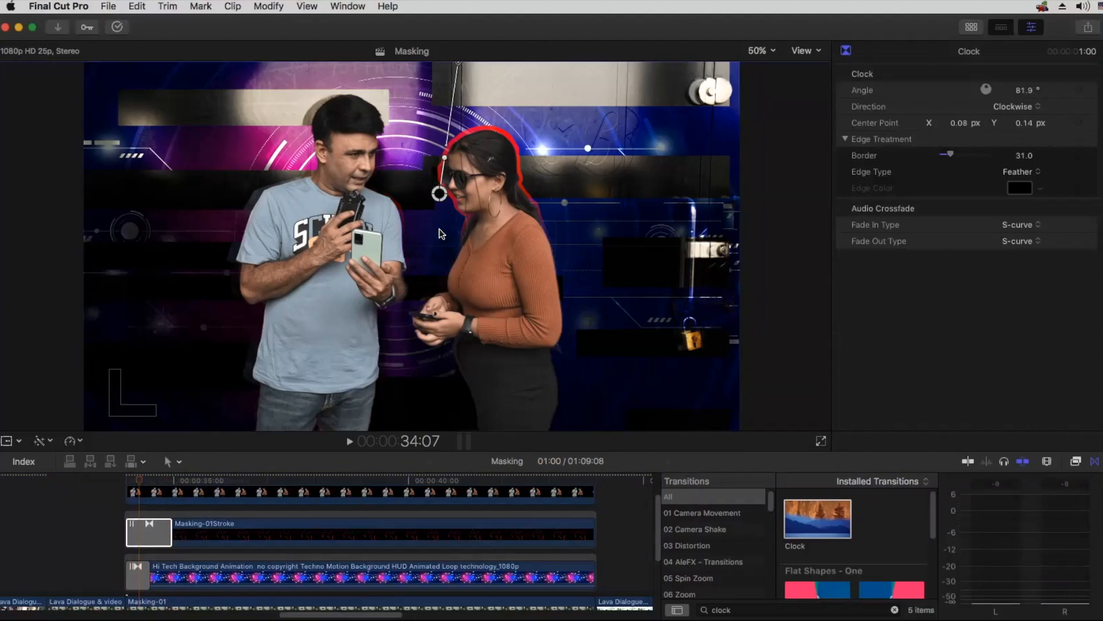
{"action": "left_click", "coordinate": [71, 479]}
{"action": "key", "text": "space"}
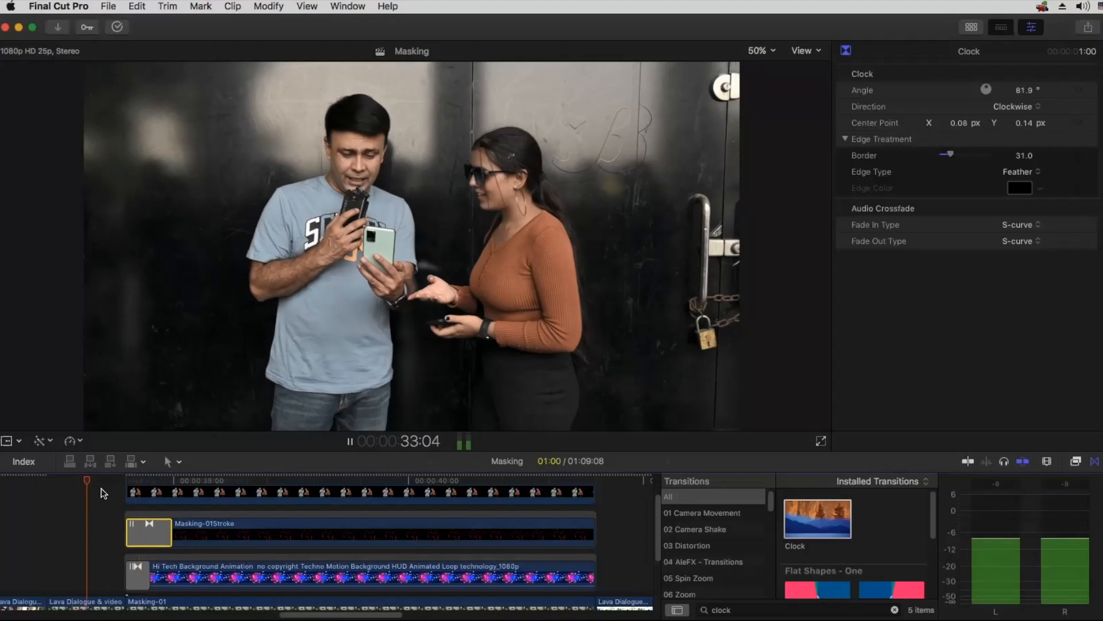
{"action": "key", "text": "space"}
{"action": "left_click", "coordinate": [71, 480]}
{"action": "key", "text": "space"}
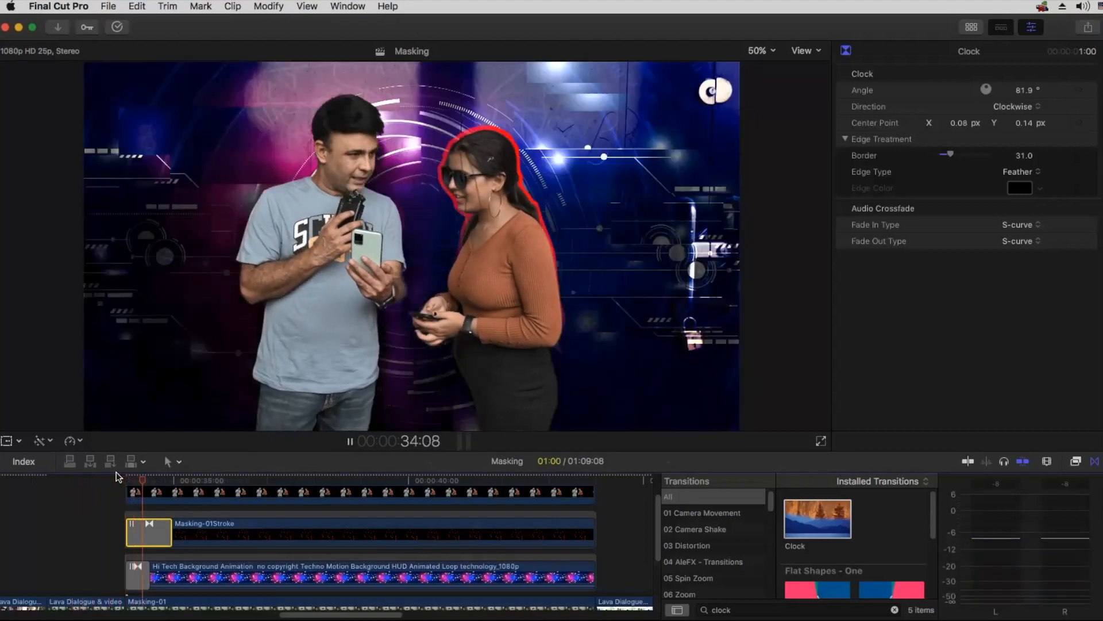
{"action": "key", "text": "space"}
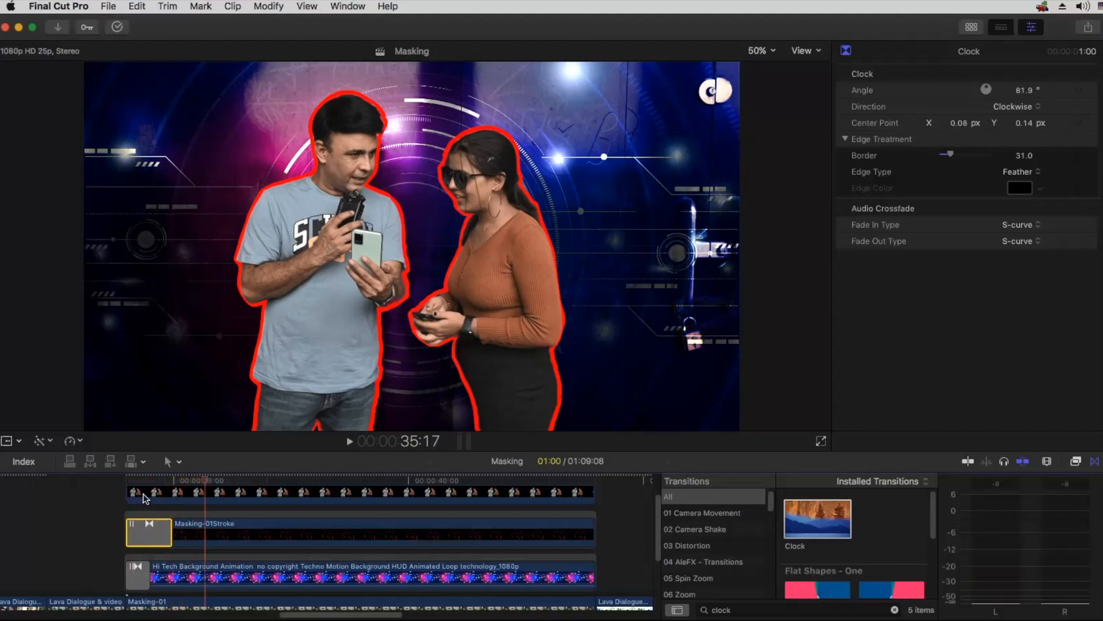
Step: At 34:07, place the Clock wipe's center between the two people, with its angle at about 78.6° and border at 9.0
{"action": "left_click", "coordinate": [140, 480]}
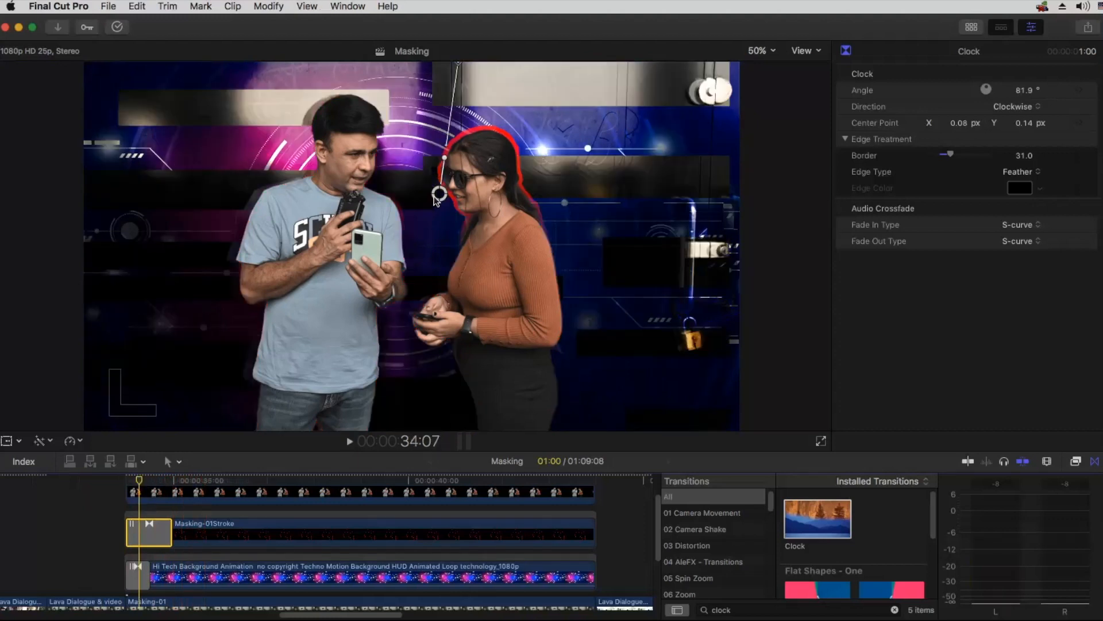
{"action": "left_click_drag", "start_coordinate": [413, 244], "coordinate": [415, 264]}
{"action": "left_click_drag", "start_coordinate": [429, 223], "coordinate": [432, 172]}
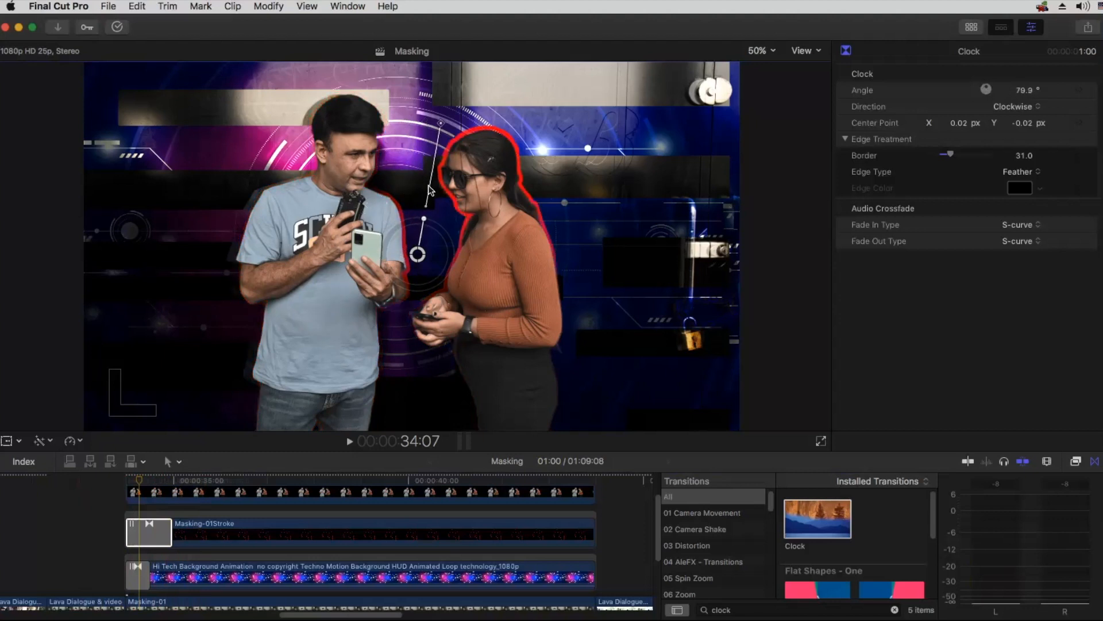
{"action": "mouse_move", "coordinate": [950, 154]}
{"action": "left_mouse_down"}
{"action": "mouse_move", "coordinate": [931, 154]}
{"action": "mouse_move", "coordinate": [971, 153]}
{"action": "mouse_move", "coordinate": [931, 159]}
{"action": "mouse_move", "coordinate": [941, 158]}
{"action": "left_mouse_up"}
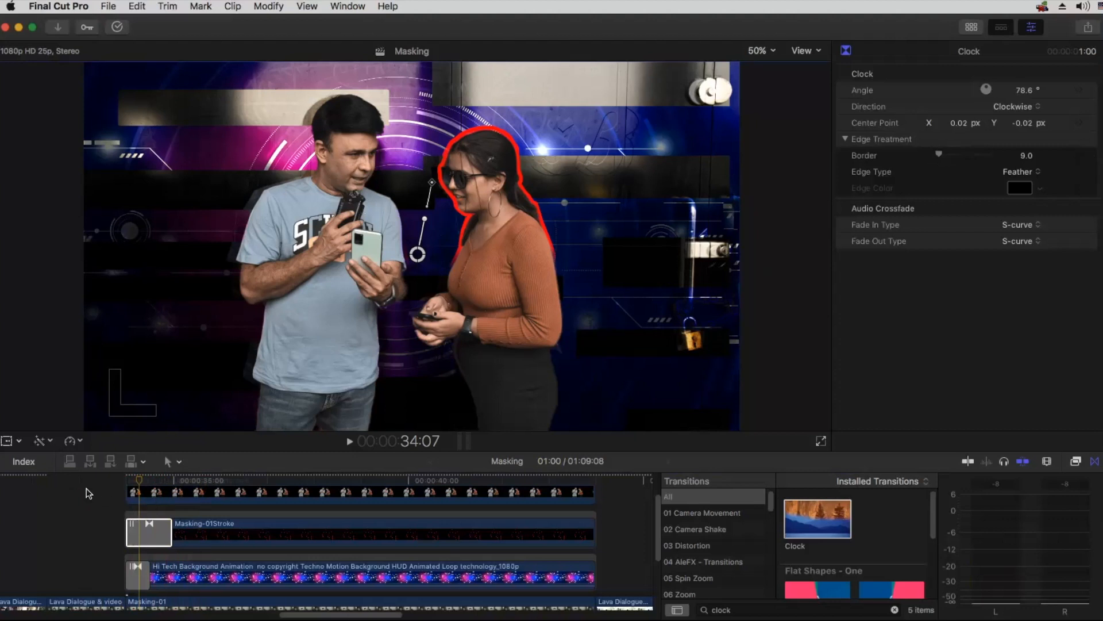
Step: Play from 32:19 through the Clock transition to check the outline's reveal
{"action": "left_click", "coordinate": [69, 478]}
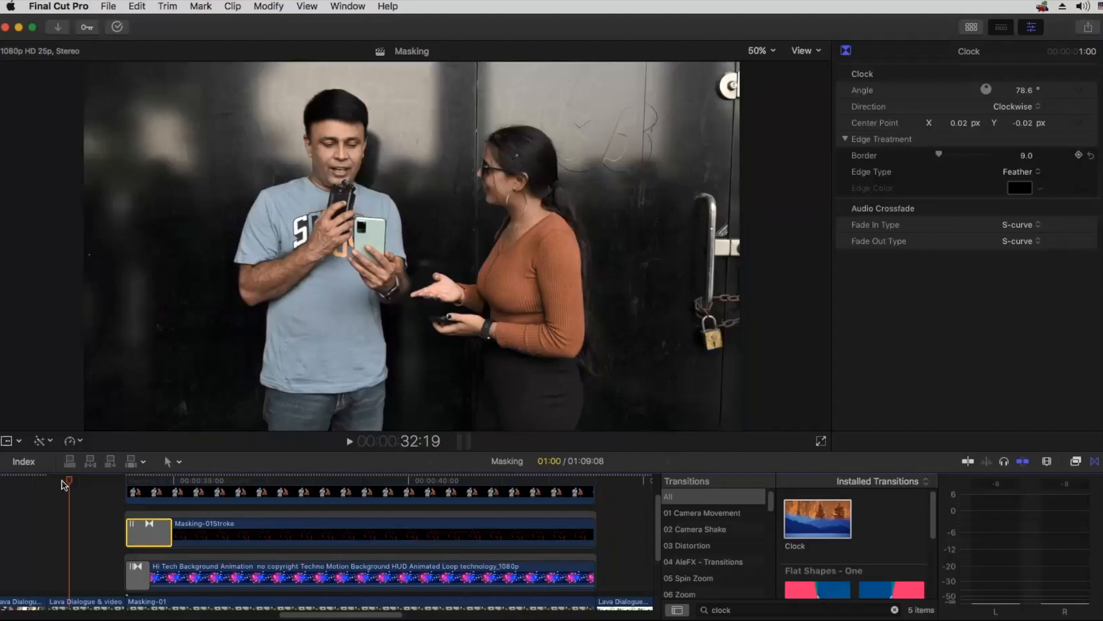
{"action": "key", "text": "space"}
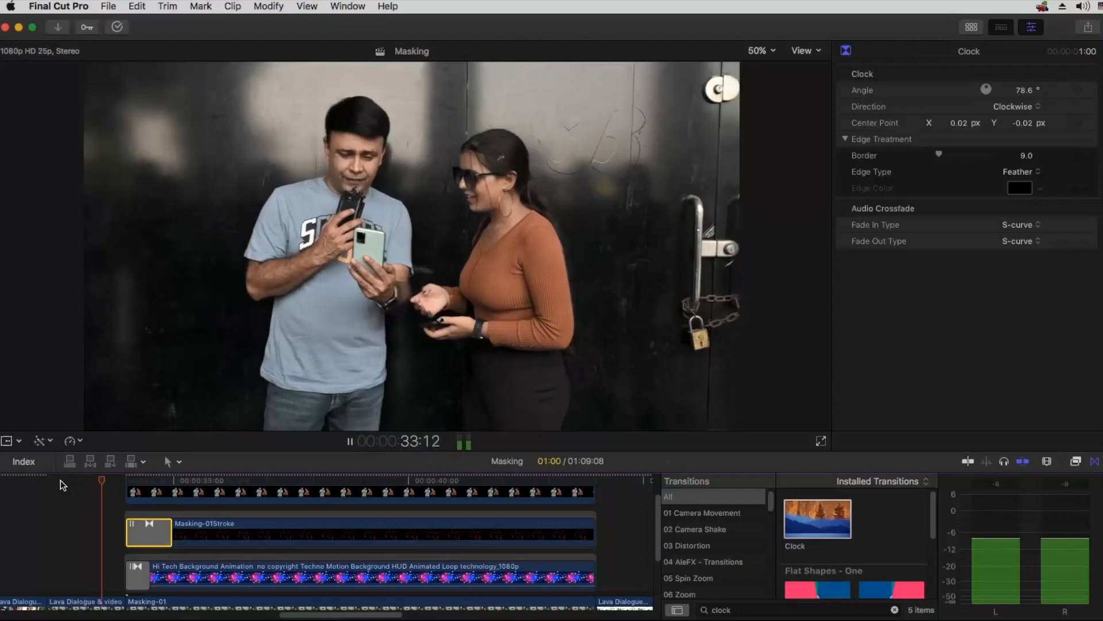
{"action": "key", "text": "space"}
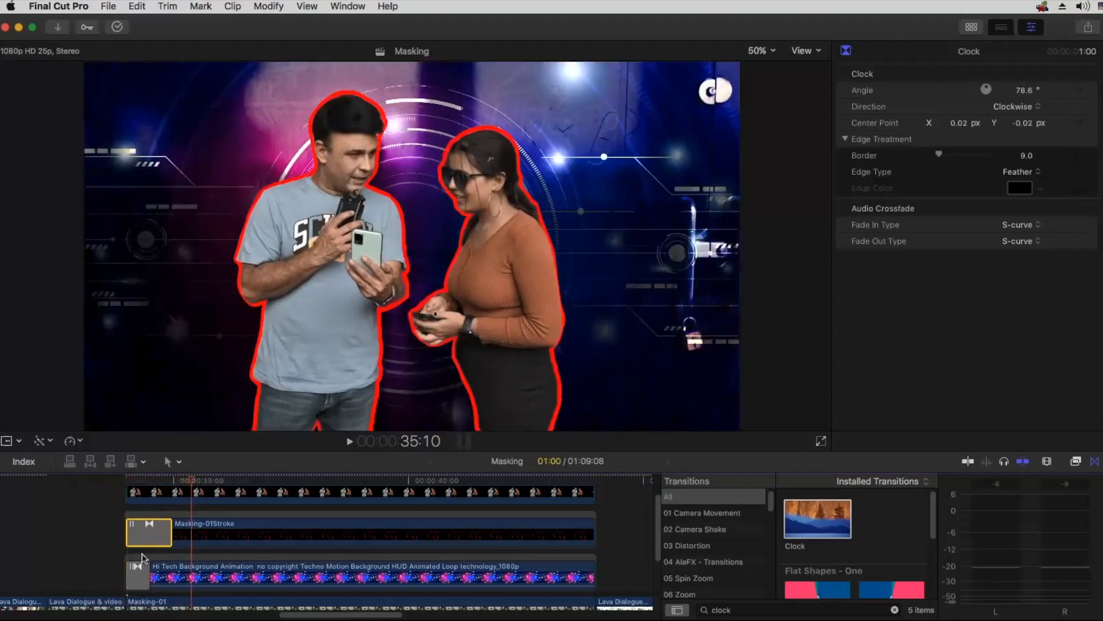
Step: Extend the Clock transition on the Masking-01Stroke clip to 1:10 and play it back from before the masked section
{"action": "left_click_drag", "start_coordinate": [171, 540], "coordinate": [188, 543]}
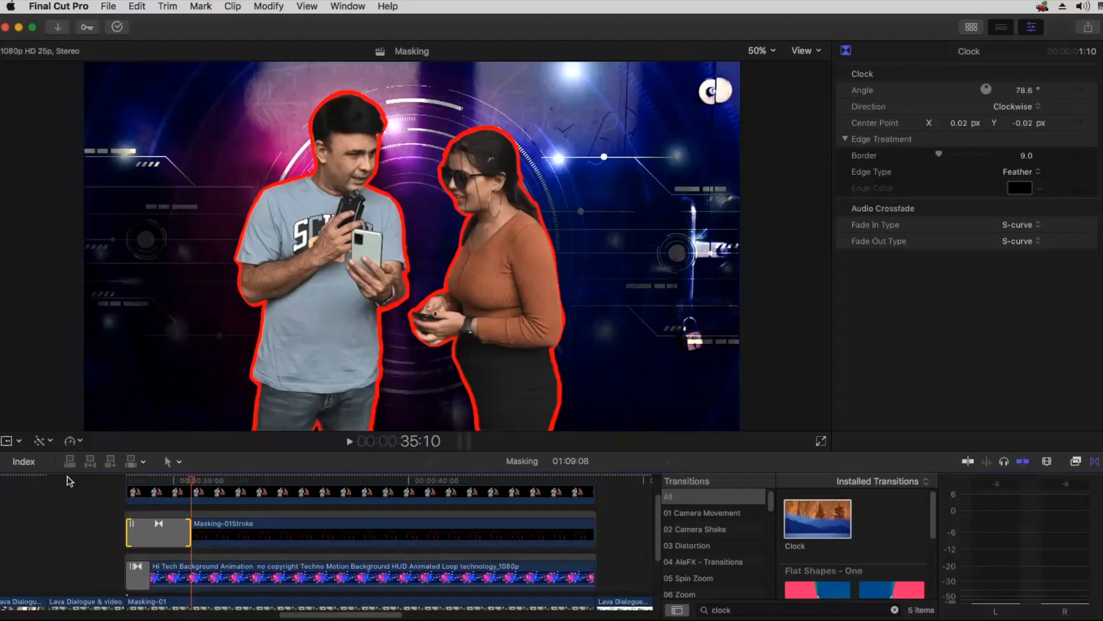
{"action": "left_click", "coordinate": [67, 477]}
{"action": "key", "text": "space"}
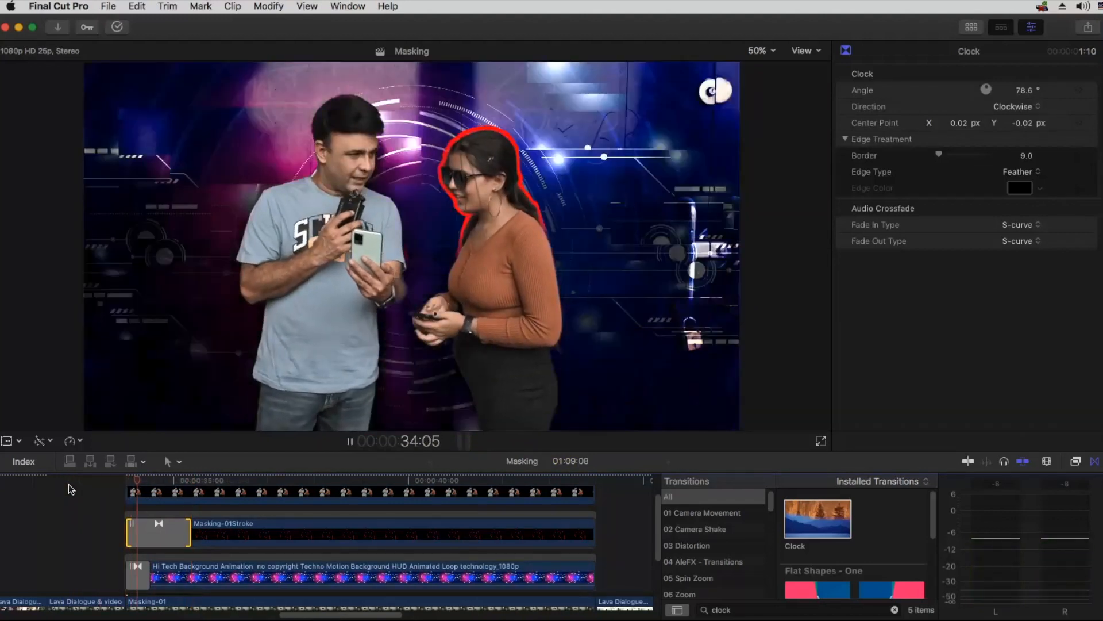
{"action": "key", "text": "space"}
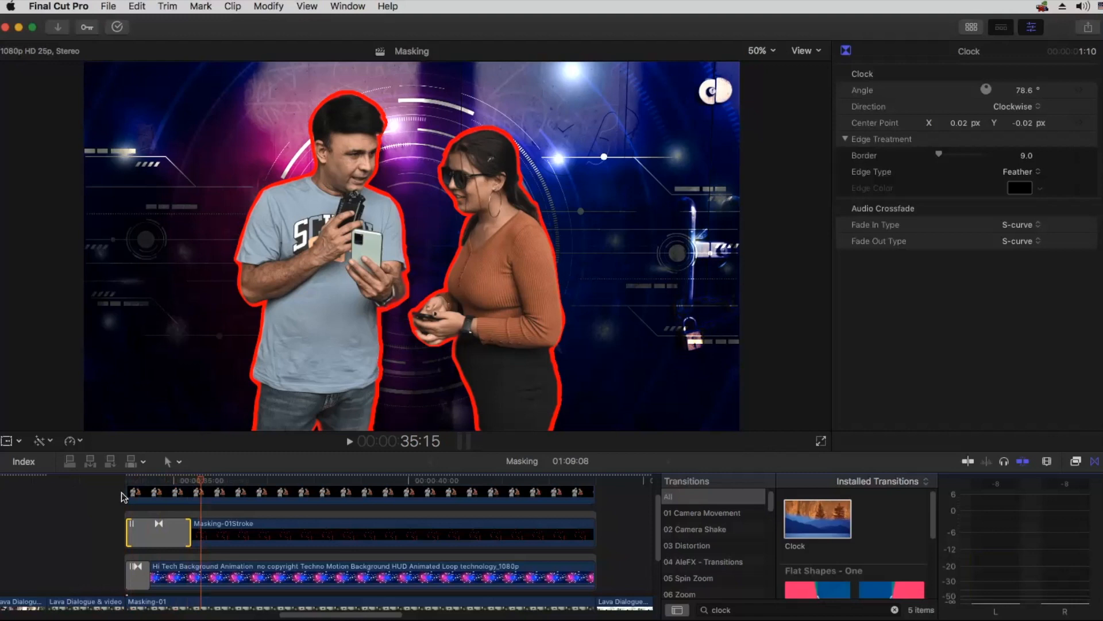
Step: Trim the ends of Masking-01, the Hi Tech background, Masking-01Stroke and the cutout clip to about 36:09
{"action": "left_click", "coordinate": [232, 481]}
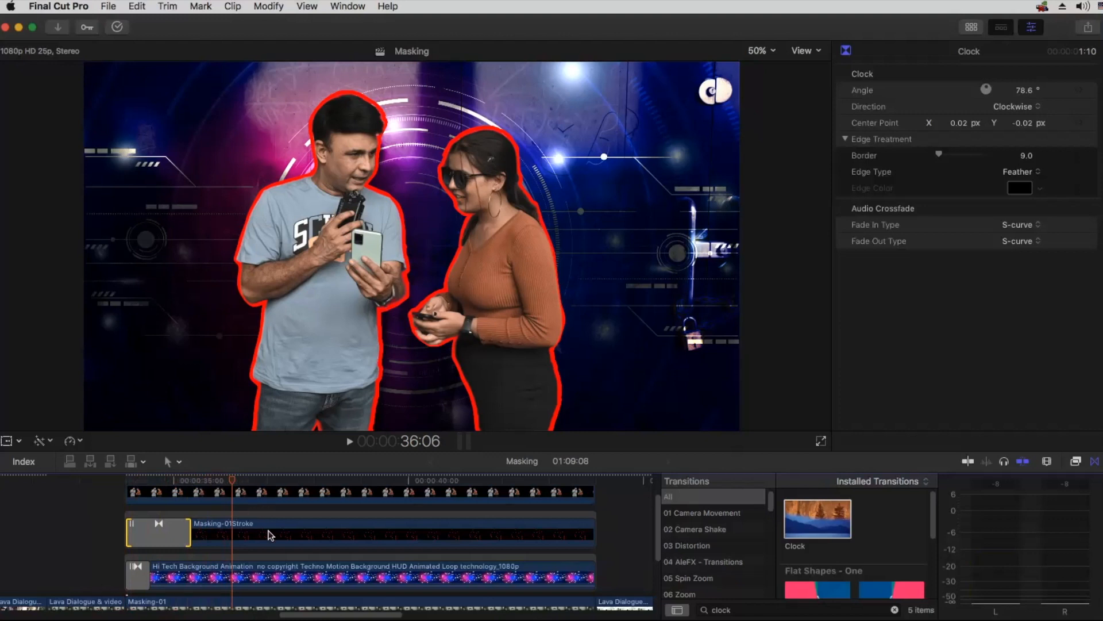
{"action": "scroll", "coordinate": [564, 601], "scroll_direction": "down", "scroll_amount": 2}
{"action": "left_click_drag", "start_coordinate": [596, 591], "coordinate": [236, 592]}
{"action": "left_click_drag", "start_coordinate": [594, 554], "coordinate": [236, 554]}
{"action": "left_click_drag", "start_coordinate": [589, 519], "coordinate": [235, 519]}
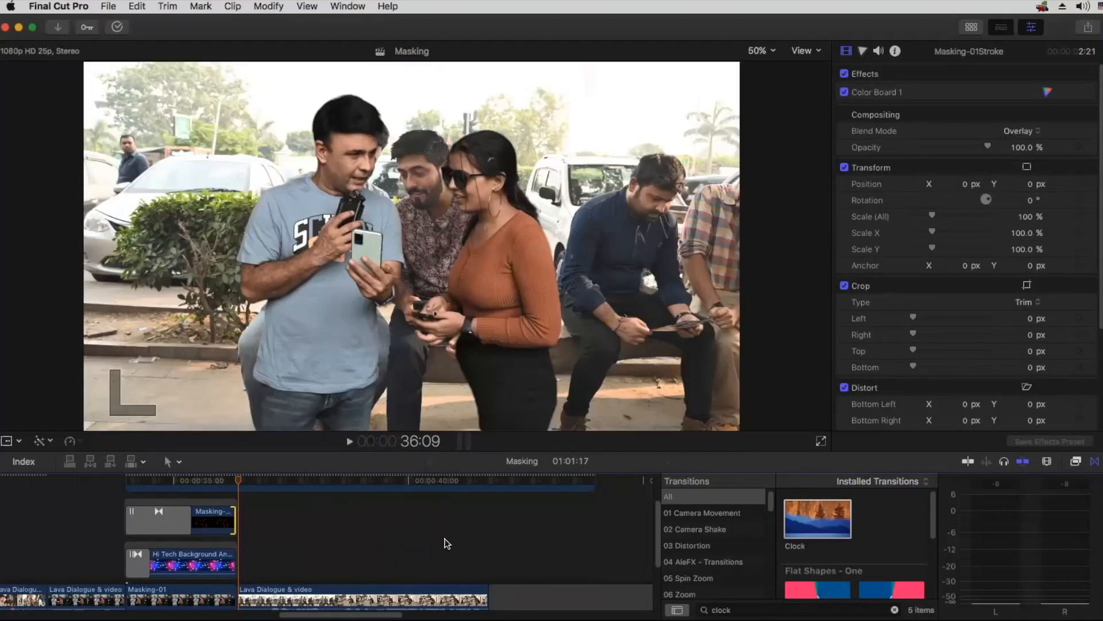
{"action": "scroll", "coordinate": [447, 543], "scroll_direction": "up", "scroll_amount": 2}
{"action": "left_click_drag", "start_coordinate": [591, 525], "coordinate": [236, 534]}
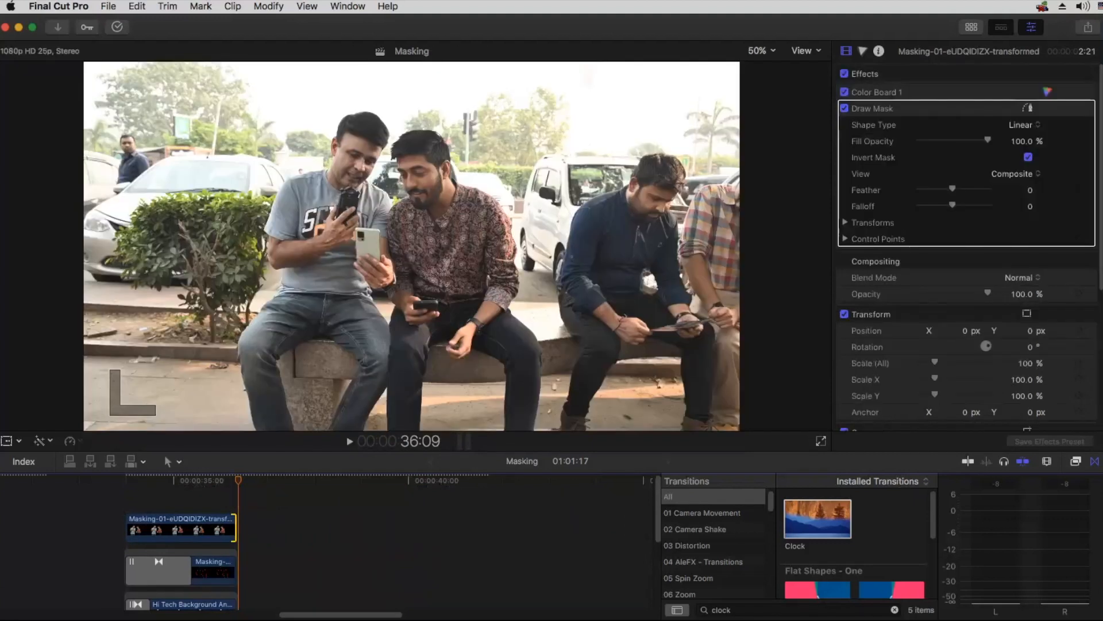
Step: Close the transitions browser and play the LAVA teaser from 3:08 to review its masked shot for reference
{"action": "left_click", "coordinate": [1094, 461]}
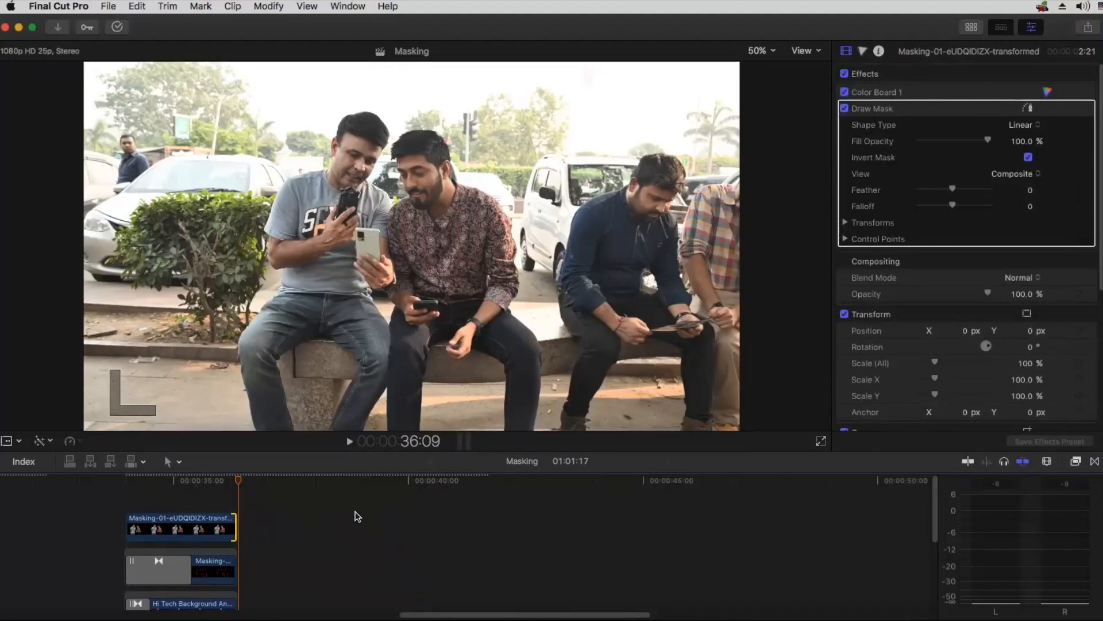
{"action": "scroll", "coordinate": [357, 511], "scroll_direction": "left", "scroll_amount": 15}
{"action": "left_click", "coordinate": [155, 480]}
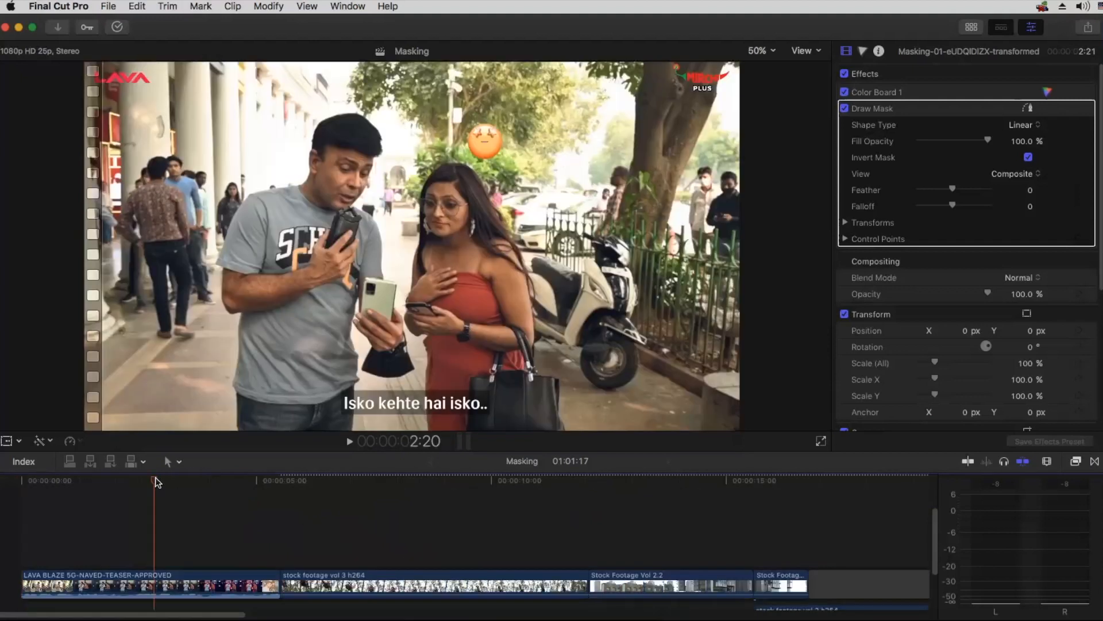
{"action": "left_click_drag", "start_coordinate": [156, 481], "coordinate": [179, 480]}
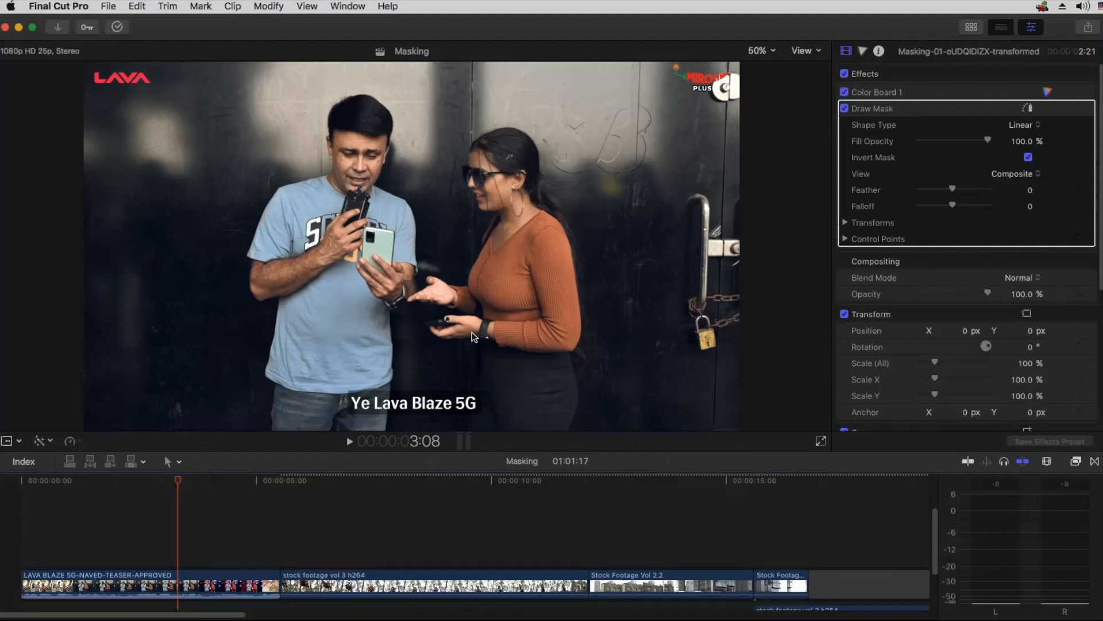
{"action": "key", "text": "space"}
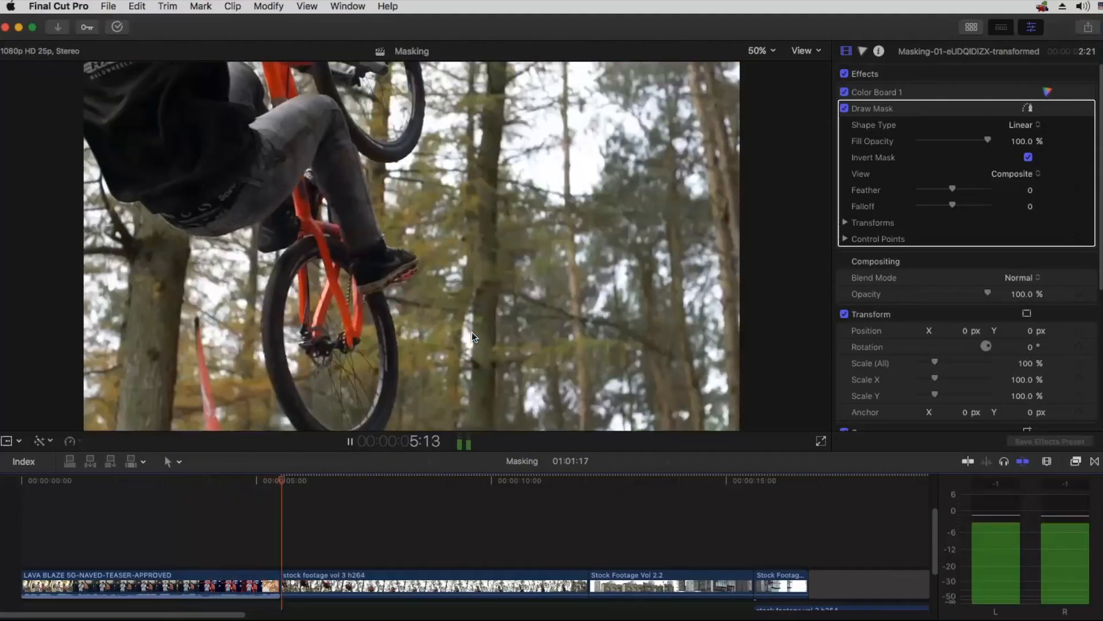
{"action": "key", "text": "space"}
Step: Play the timeline from before the masked section into the following dialogue clip to review the trimmed composite
{"action": "key", "text": "super+Tab"}
{"action": "left_click", "coordinate": [611, 514]}
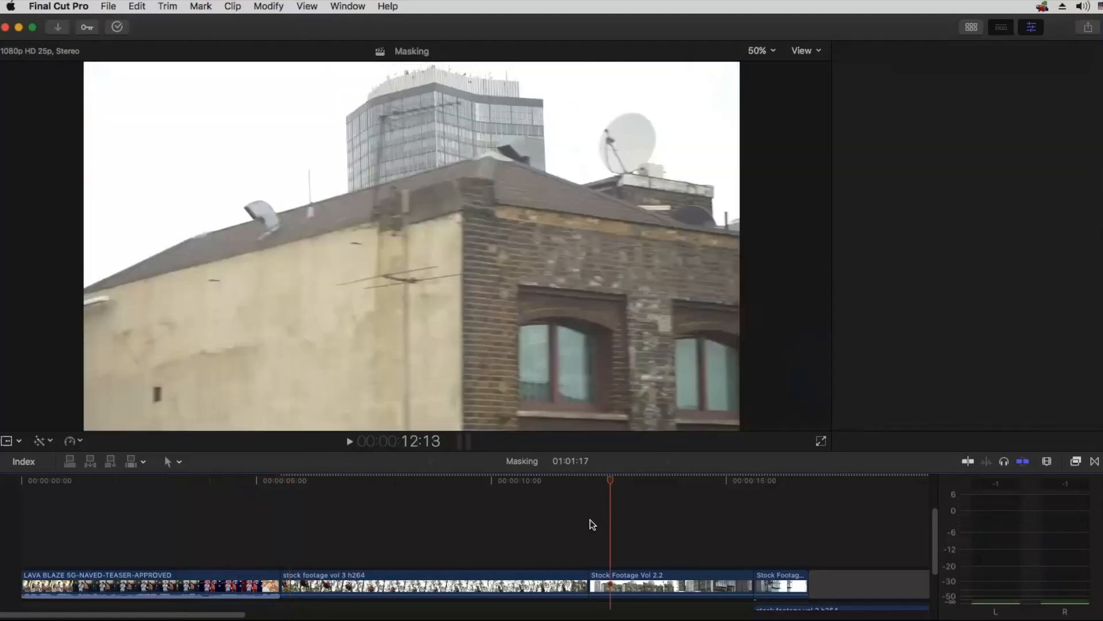
{"action": "key", "text": "shift+z"}
{"action": "left_click", "coordinate": [406, 481]}
{"action": "key", "text": "super+equal"}
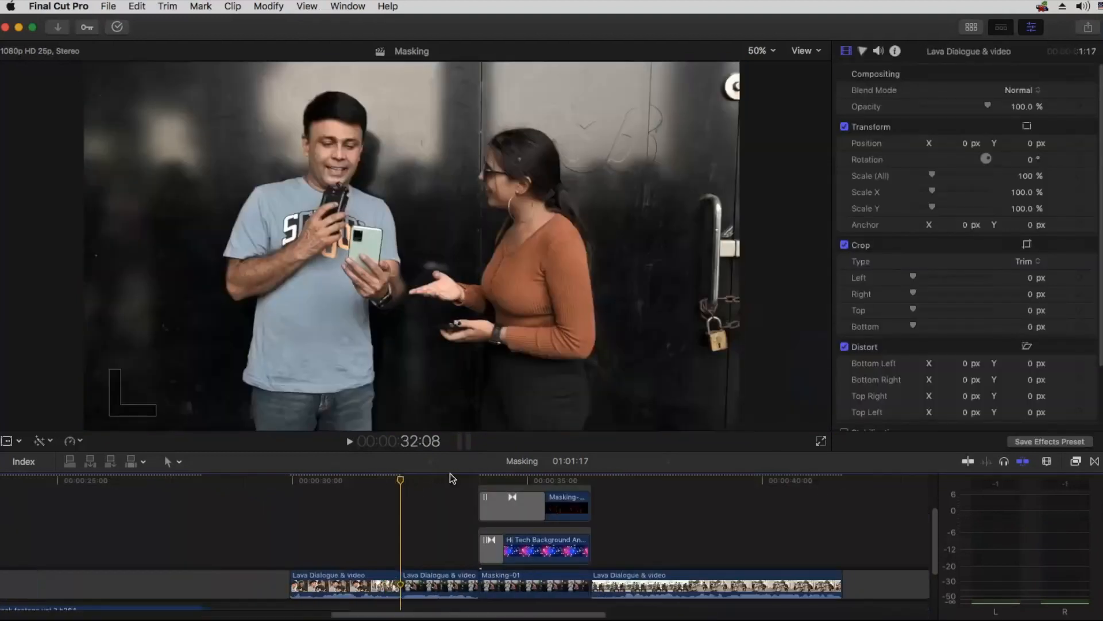
{"action": "left_click", "coordinate": [438, 479]}
{"action": "key", "text": "space"}
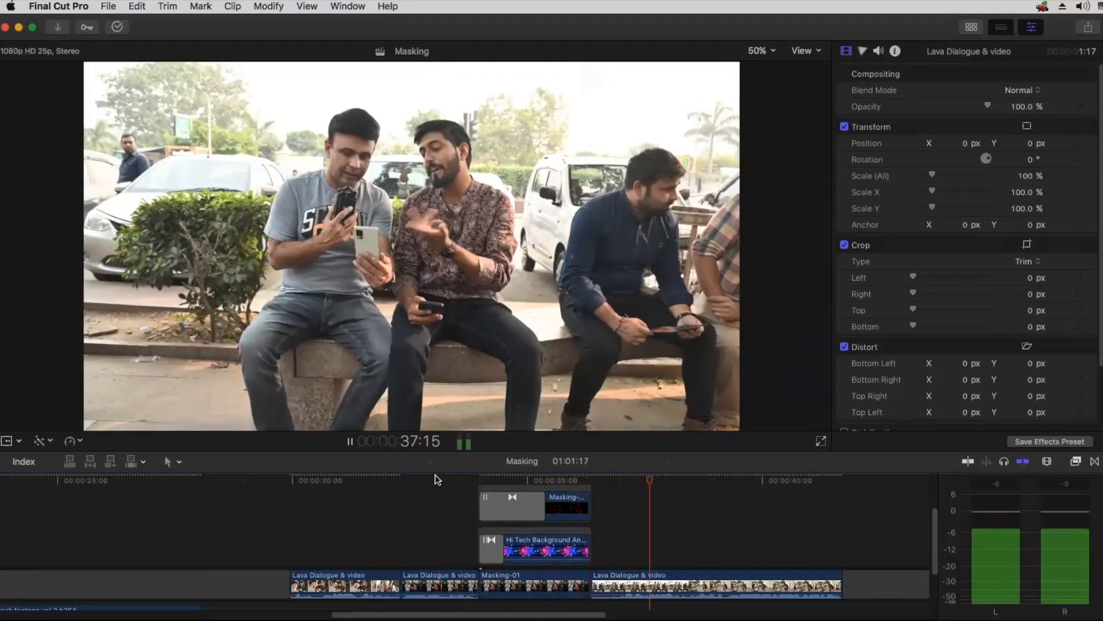
{"action": "key", "text": "space"}
Step: Switch to TextEdit, highlight the "Draw mask in Fcpx" topic in the class notes, and return to Final Cut Pro
{"action": "key", "text": "super+minus"}
{"action": "key", "text": "super+minus"}
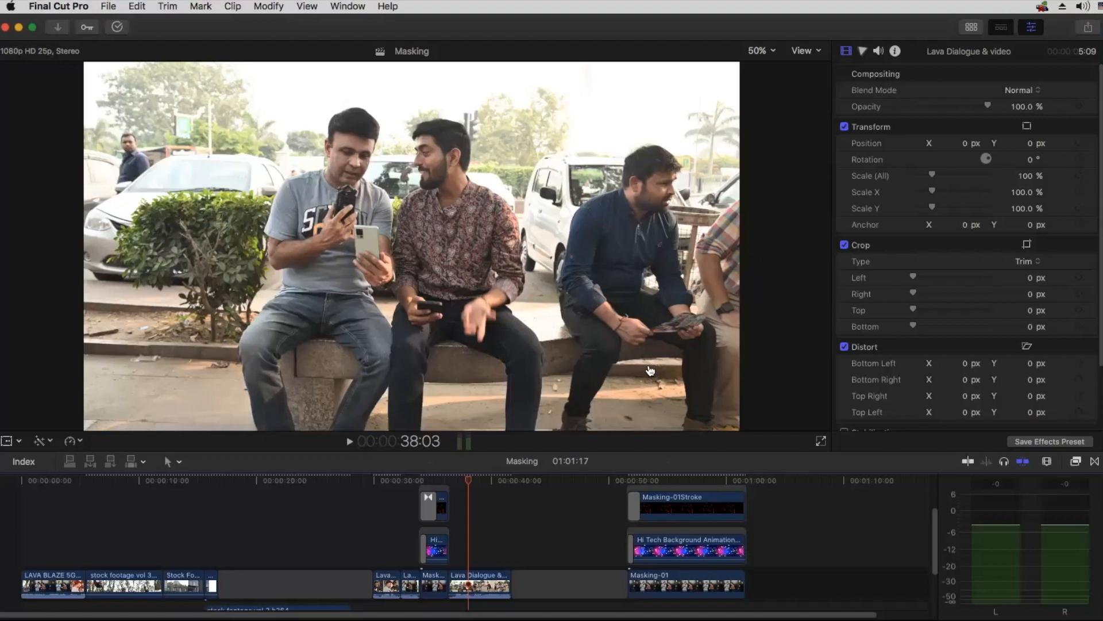
{"action": "key", "text": "super+Tab"}
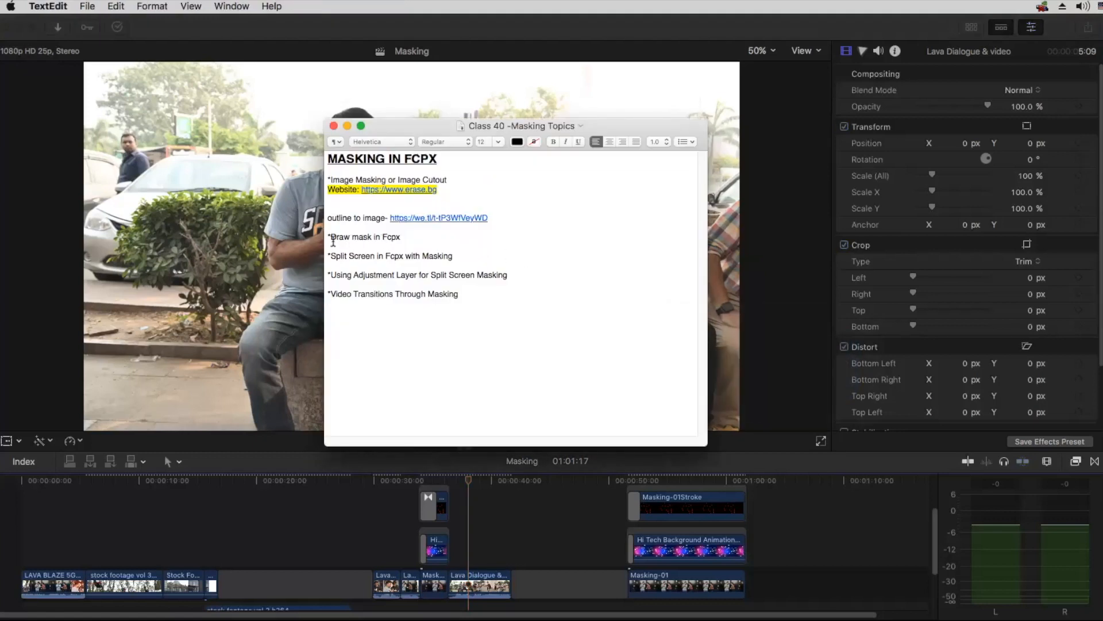
{"action": "left_click_drag", "start_coordinate": [331, 238], "coordinate": [401, 236]}
{"action": "key", "text": "super+Tab"}
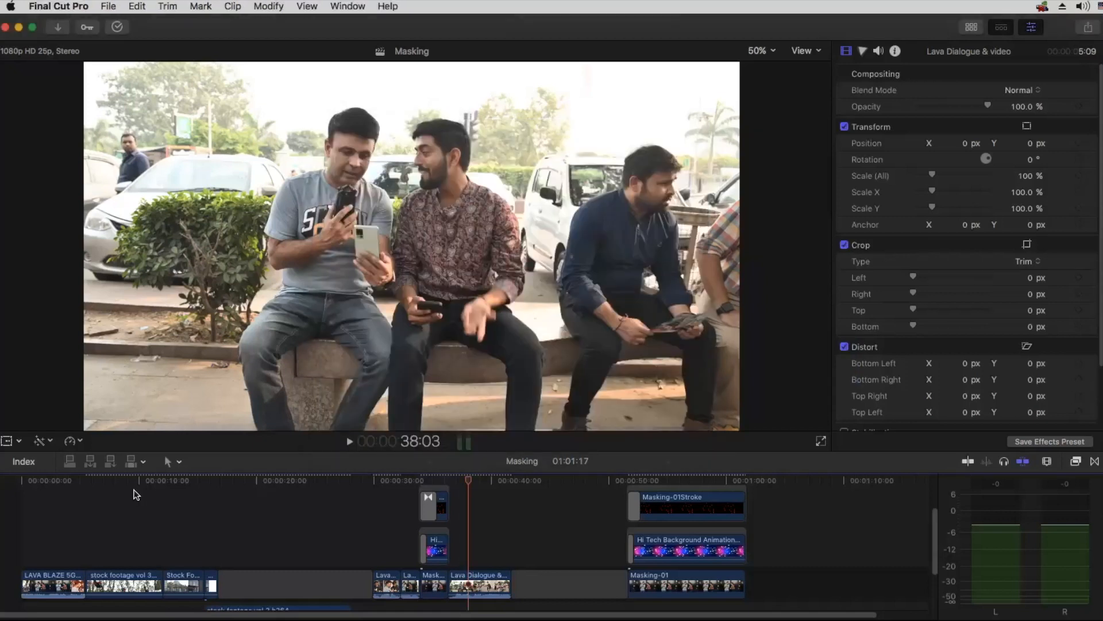
Step: At 7:15, apply the Draw Mask effect from the Masks category to the stock footage vol 3 h264 clip
{"action": "left_click", "coordinate": [83, 482]}
{"action": "key", "text": "super+equal"}
{"action": "key", "text": "super+equal"}
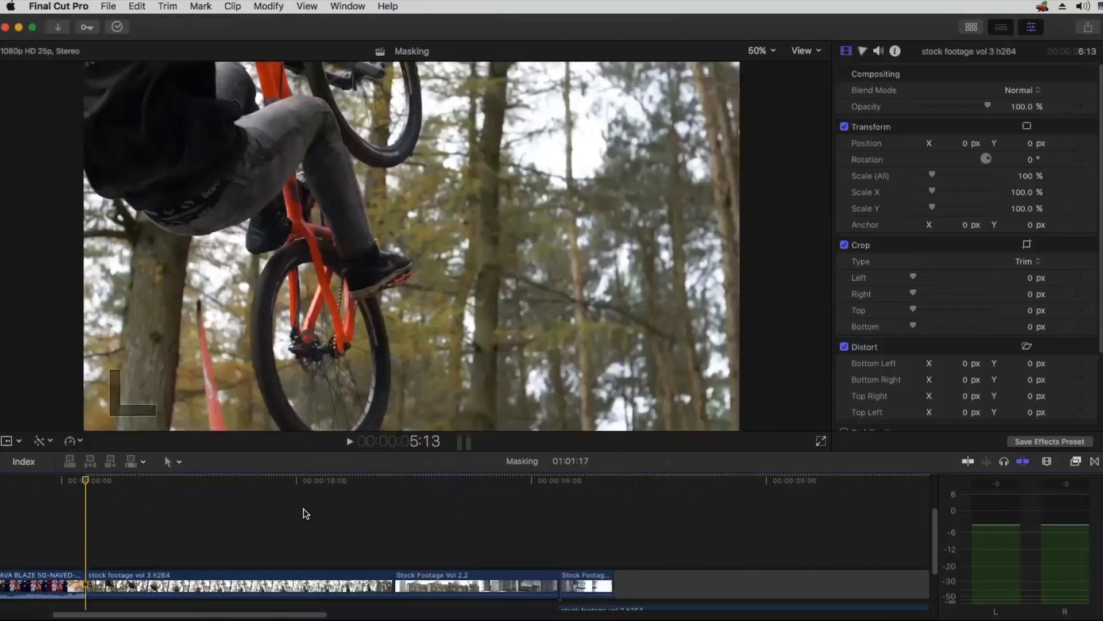
{"action": "left_click", "coordinate": [212, 476]}
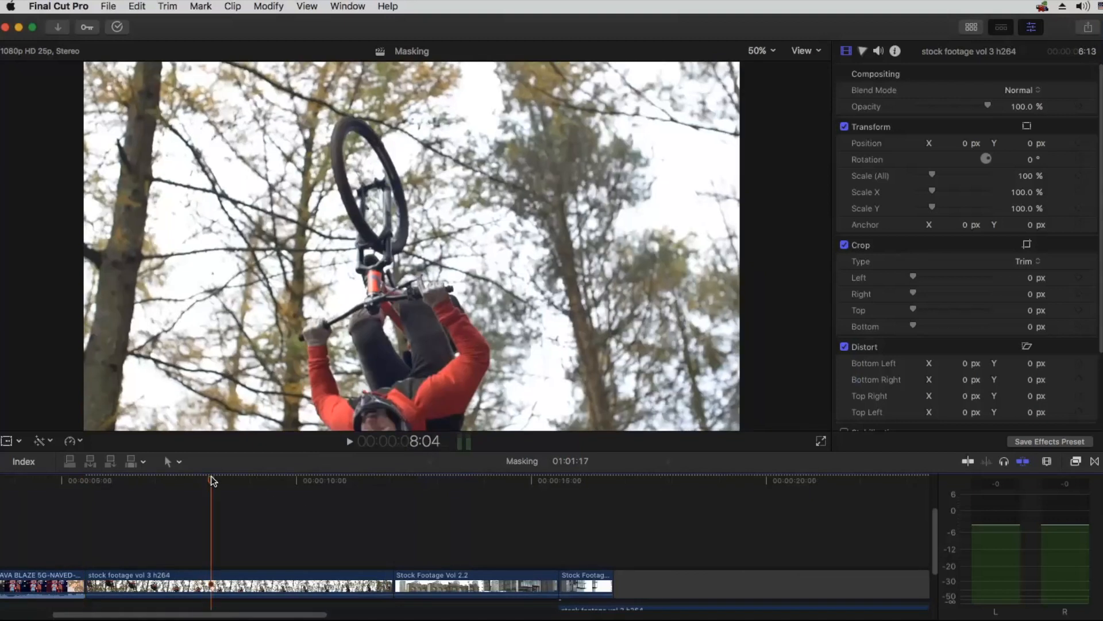
{"action": "left_click", "coordinate": [183, 479]}
{"action": "left_click", "coordinate": [1076, 461]}
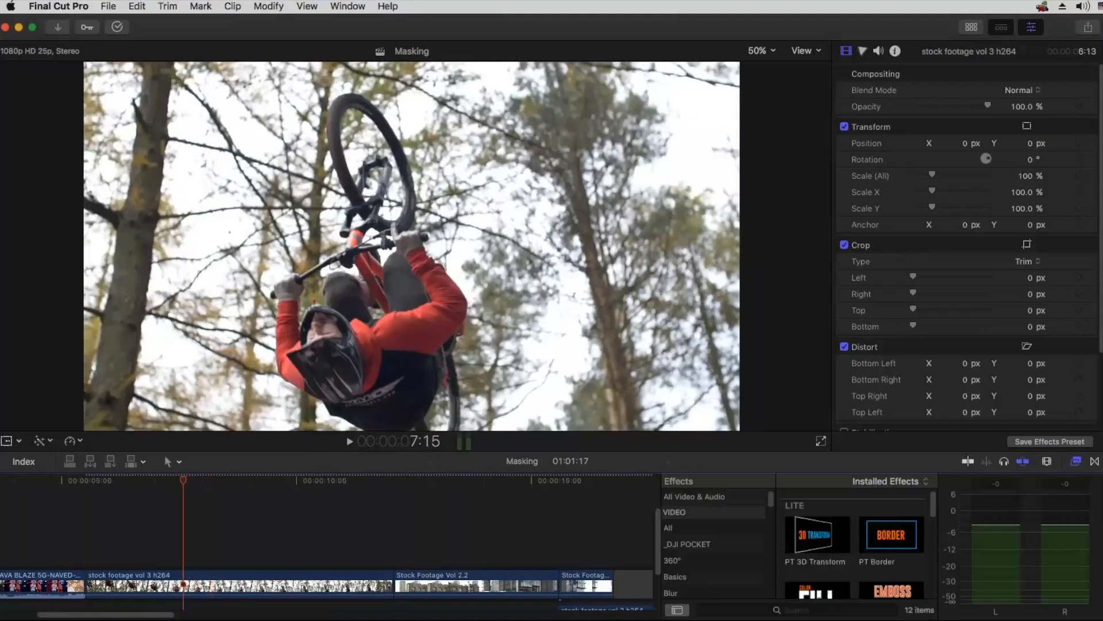
{"action": "scroll", "coordinate": [719, 556], "scroll_direction": "down", "scroll_amount": 5}
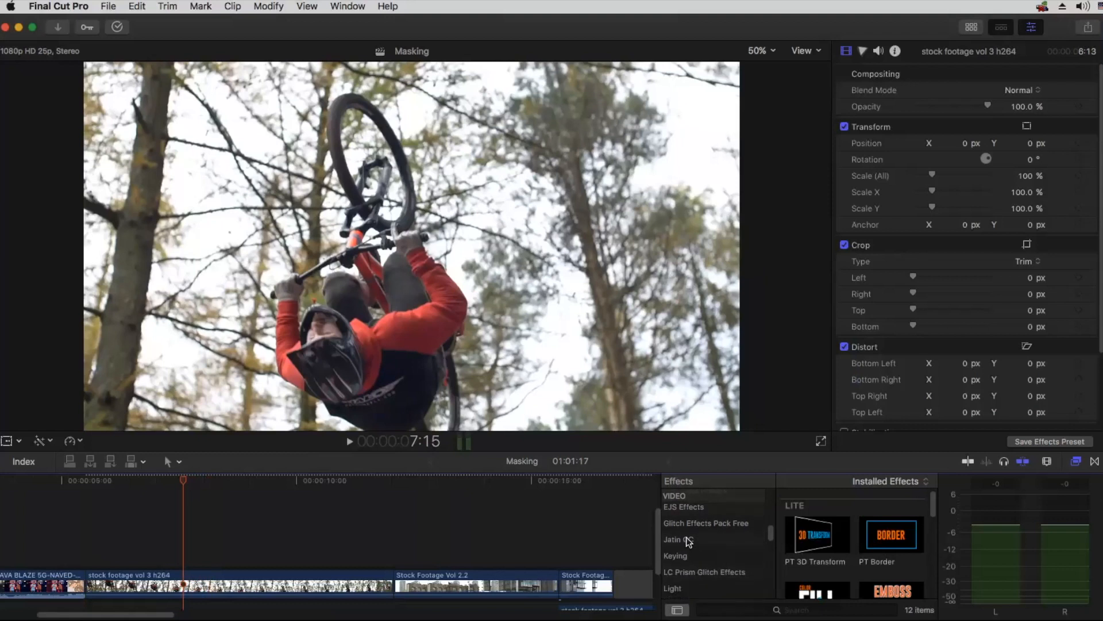
{"action": "scroll", "coordinate": [686, 537], "scroll_direction": "down", "scroll_amount": 3}
{"action": "left_click", "coordinate": [686, 537]}
{"action": "mouse_move", "coordinate": [805, 515]}
{"action": "left_mouse_down"}
{"action": "mouse_move", "coordinate": [671, 520]}
{"action": "mouse_move", "coordinate": [181, 580]}
{"action": "left_mouse_up"}
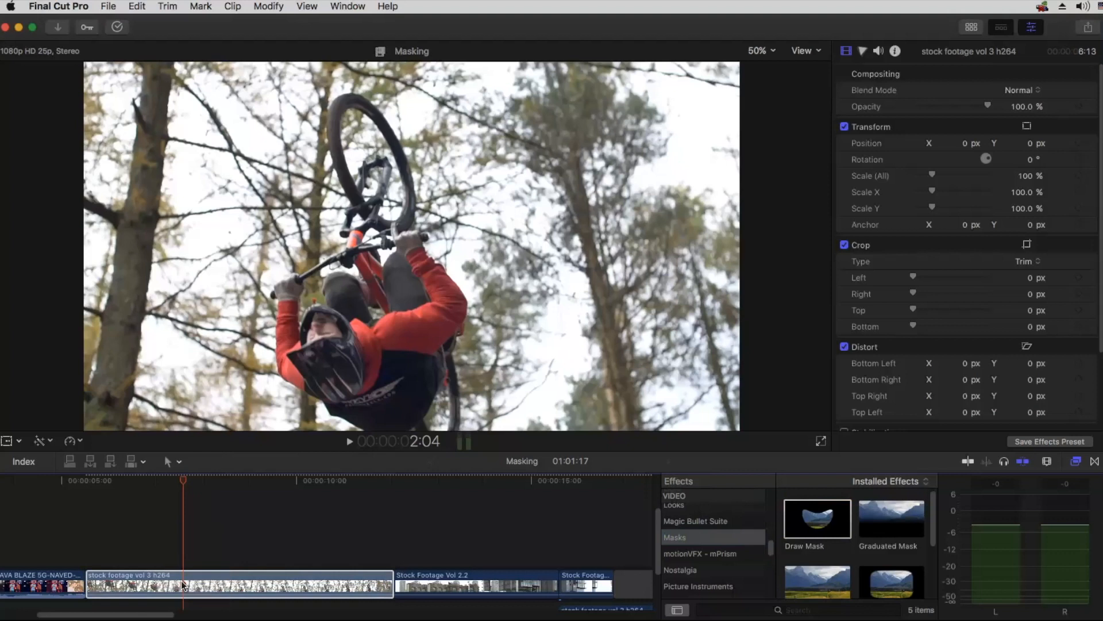
Step: Place mask control points around the upside-down rider's bent arm and gloved hand, ending beside the helmet
{"action": "left_click", "coordinate": [333, 415]}
{"action": "left_click", "coordinate": [325, 402]}
{"action": "left_click", "coordinate": [299, 389]}
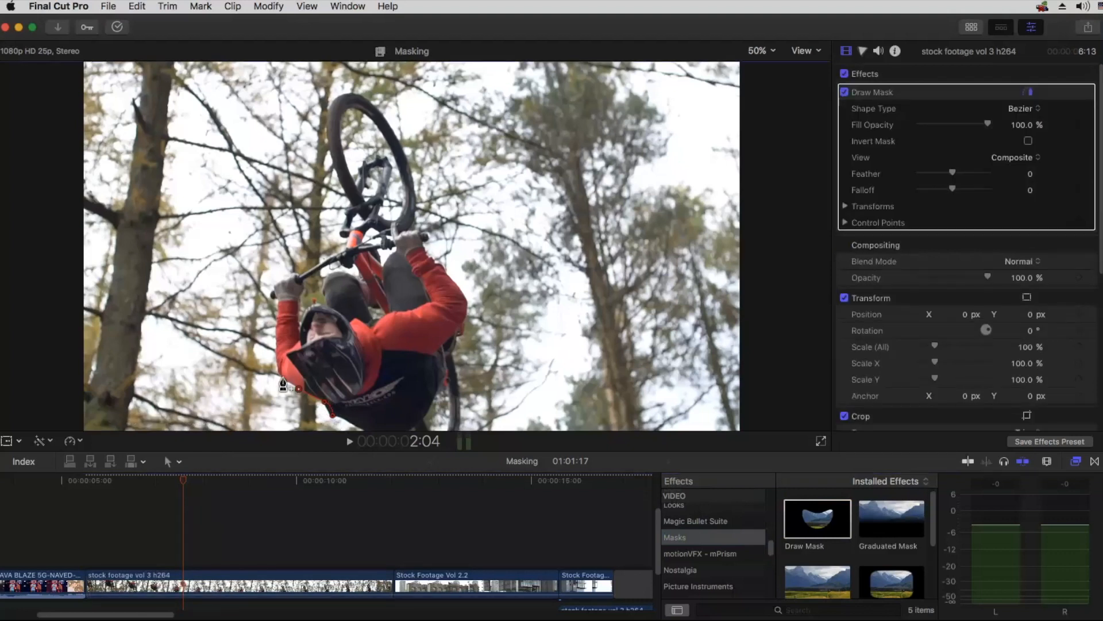
{"action": "left_click", "coordinate": [276, 342]}
{"action": "left_click", "coordinate": [274, 295]}
{"action": "left_click", "coordinate": [293, 276]}
{"action": "left_click", "coordinate": [300, 278]}
{"action": "left_click", "coordinate": [305, 297]}
{"action": "left_click", "coordinate": [296, 320]}
{"action": "left_click", "coordinate": [296, 351]}
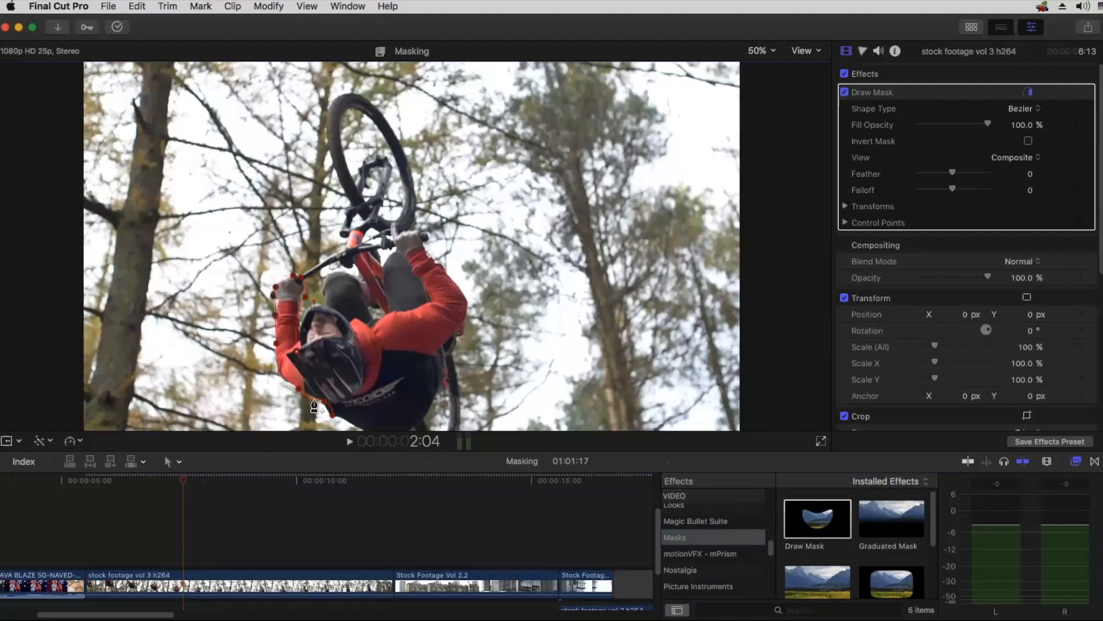
Step: Complete the mask outline with control points around the rider's chest and below the helmet
{"action": "left_click", "coordinate": [391, 331]}
{"action": "left_click", "coordinate": [440, 372]}
{"action": "left_click", "coordinate": [408, 428]}
{"action": "left_click", "coordinate": [350, 422]}
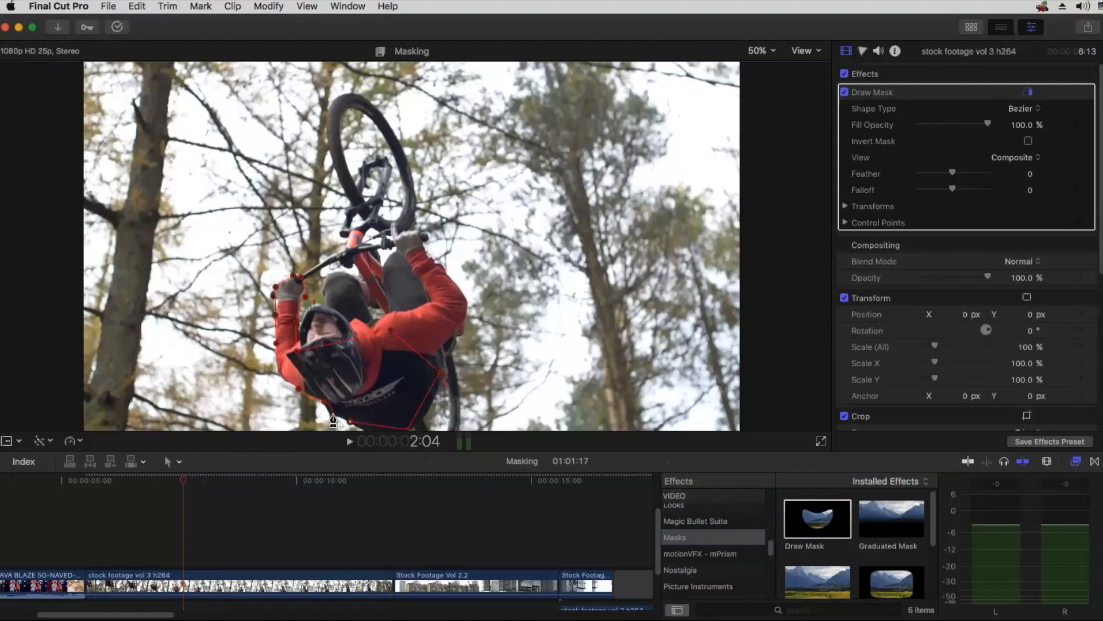
{"action": "left_click", "coordinate": [333, 416]}
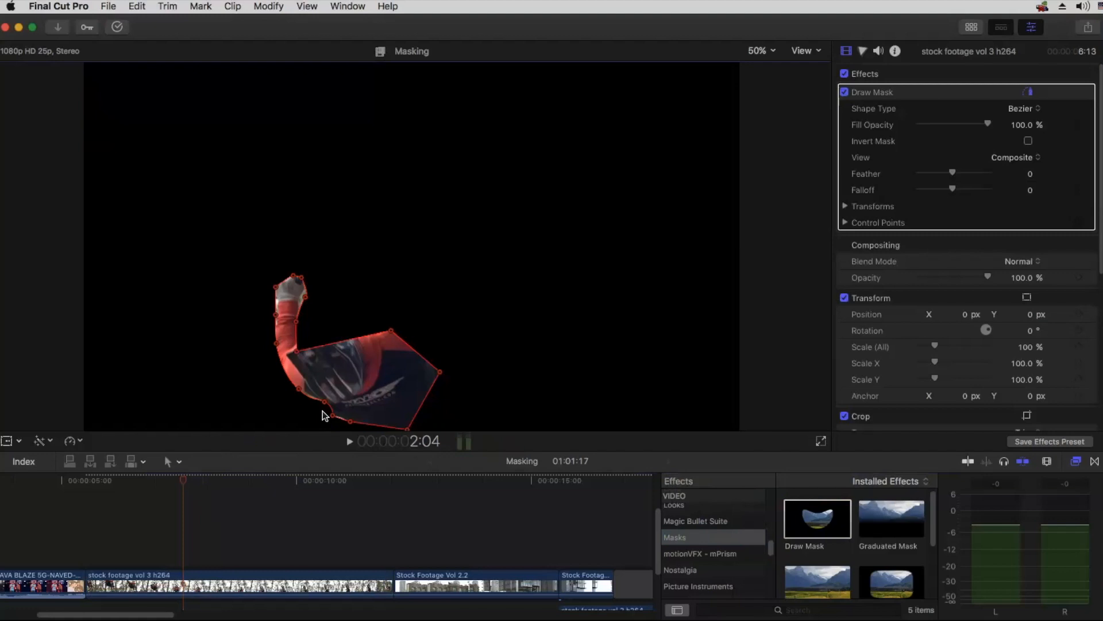
Step: Undo all of the control points placed for the rider's mask
{"action": "key", "text": "super+z"}
{"action": "key", "text": "super+z"}
{"action": "key", "text": "super+z"}
{"action": "key", "text": "super+z"}
{"action": "key", "text": "super+z"}
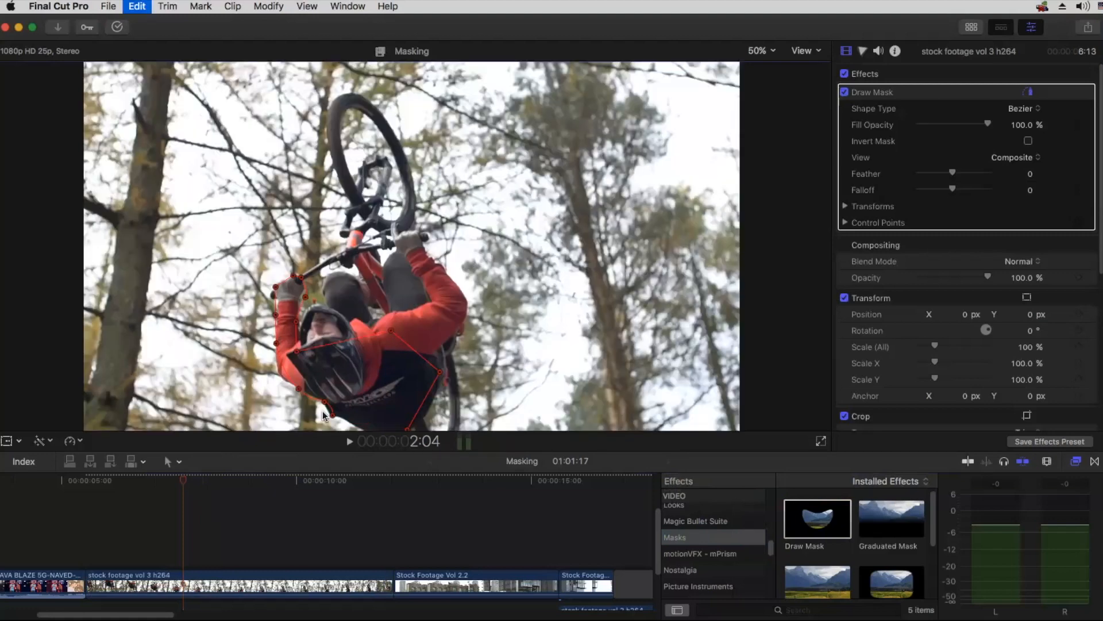
{"action": "key", "text": "super+z"}
{"action": "key", "text": "super+z"}
{"action": "key", "text": "super+z"}
{"action": "key", "text": "super+z"}
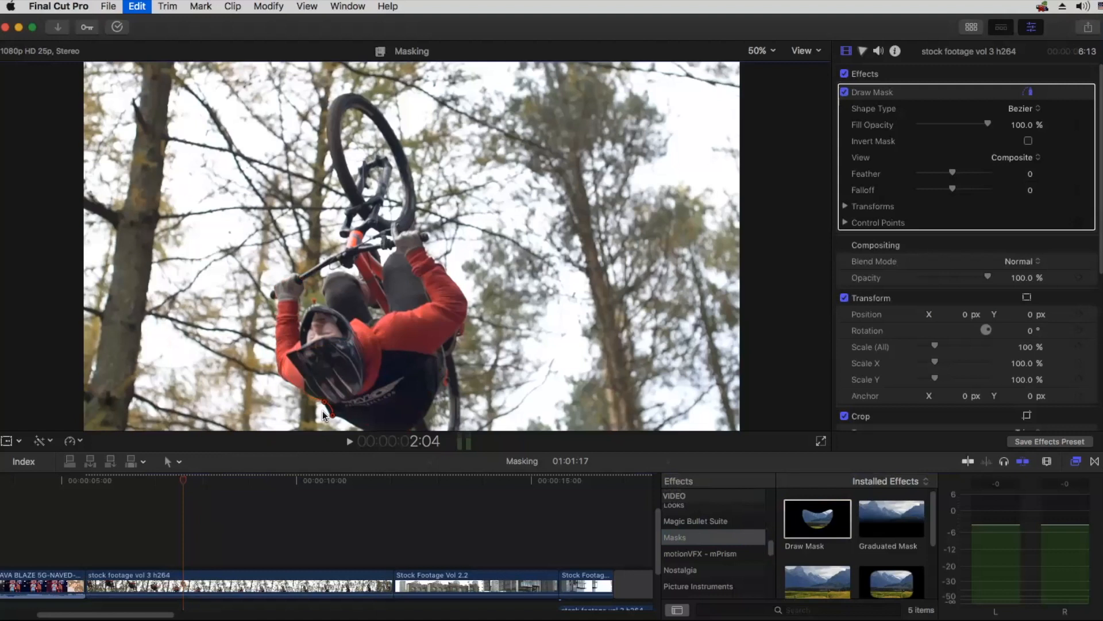
{"action": "key", "text": "super+z"}
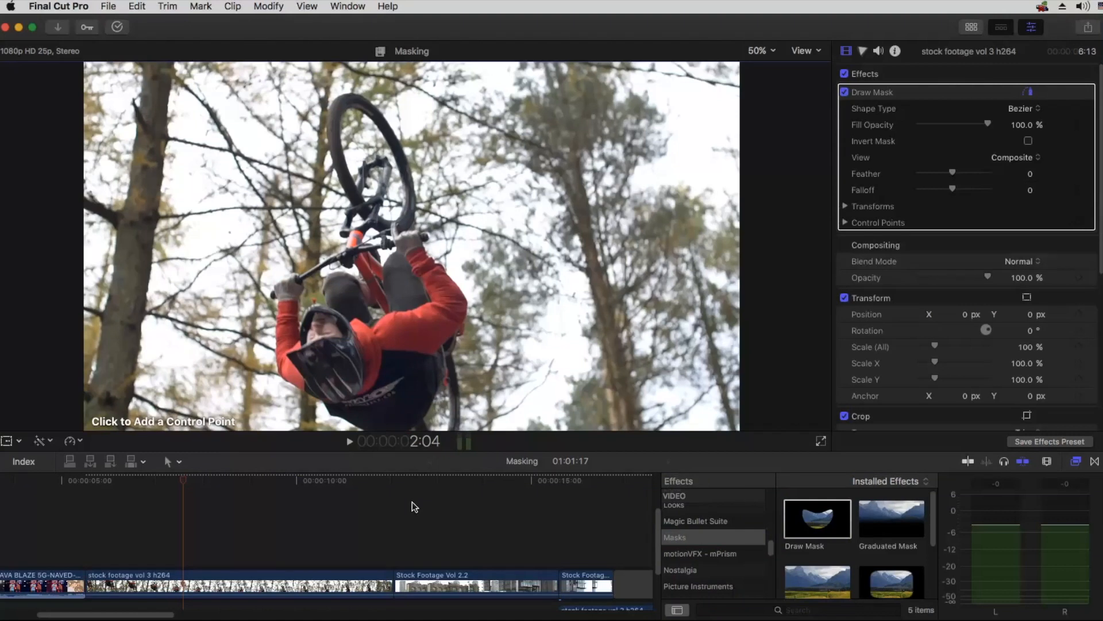
Step: Delete the Draw Mask effect from the short Stock Footage Vol 2.2 clip before the gap and hide the effects browser
{"action": "left_click", "coordinate": [587, 583]}
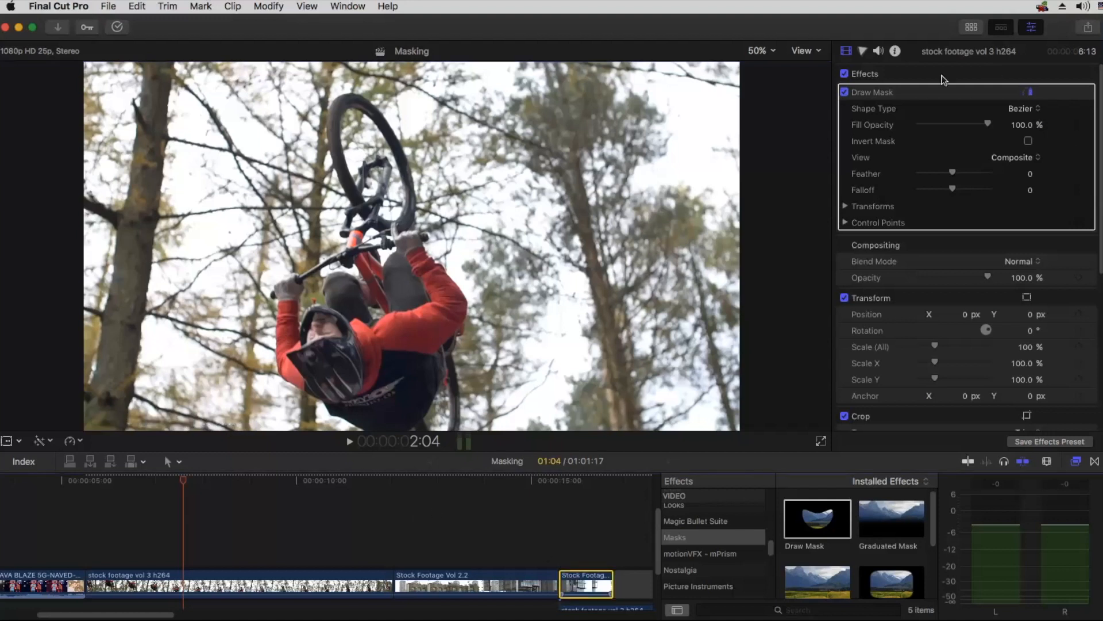
{"action": "key", "text": "Delete"}
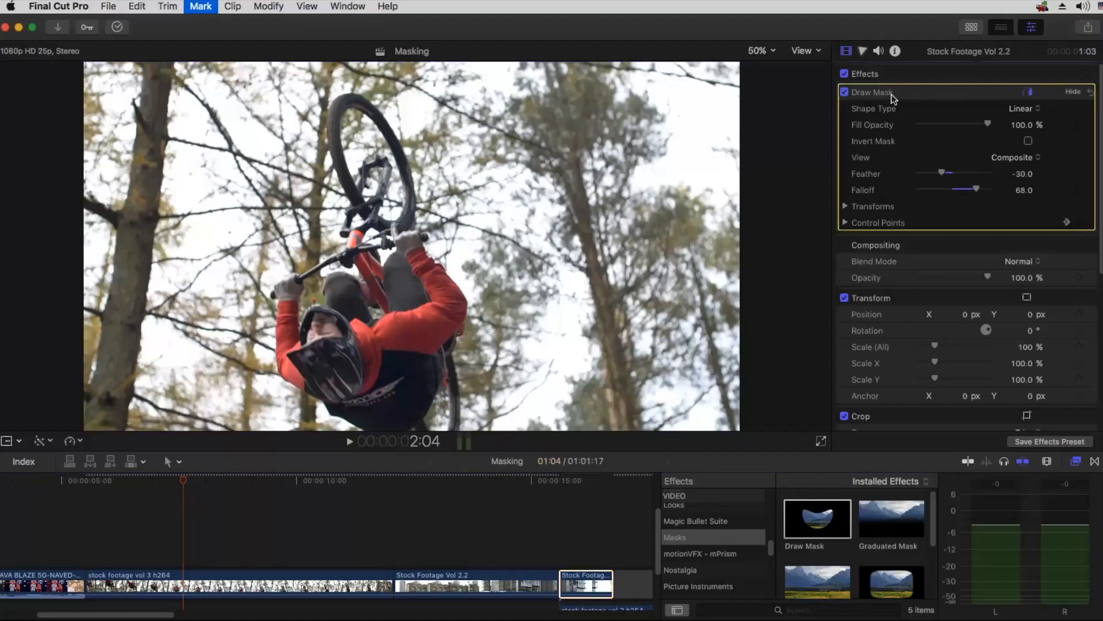
{"action": "left_click", "coordinate": [403, 502]}
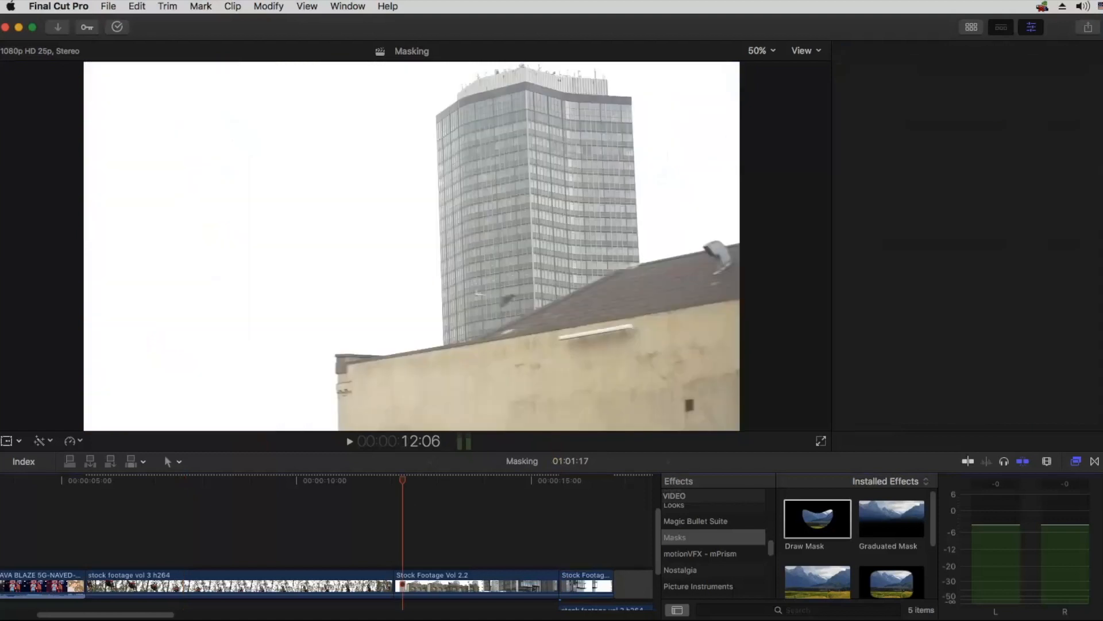
{"action": "left_click", "coordinate": [1077, 462]}
{"action": "key", "text": "shift+z"}
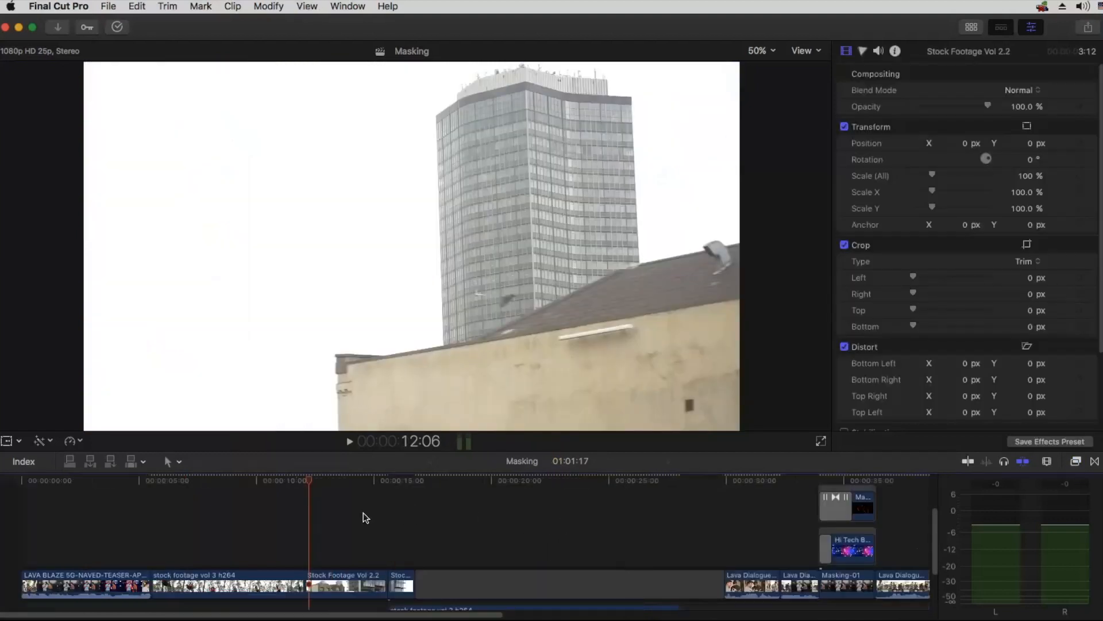
Step: Delete the Draw Mask effect from the stock footage vol 3 h264 clip of the biker
{"action": "left_click", "coordinate": [151, 481]}
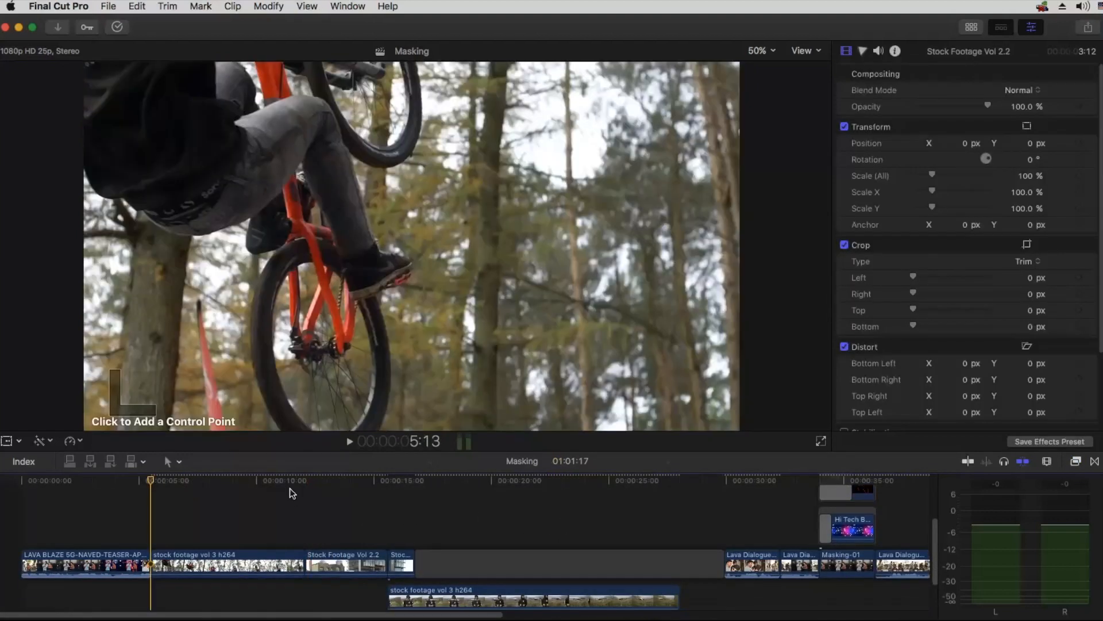
{"action": "key", "text": "space"}
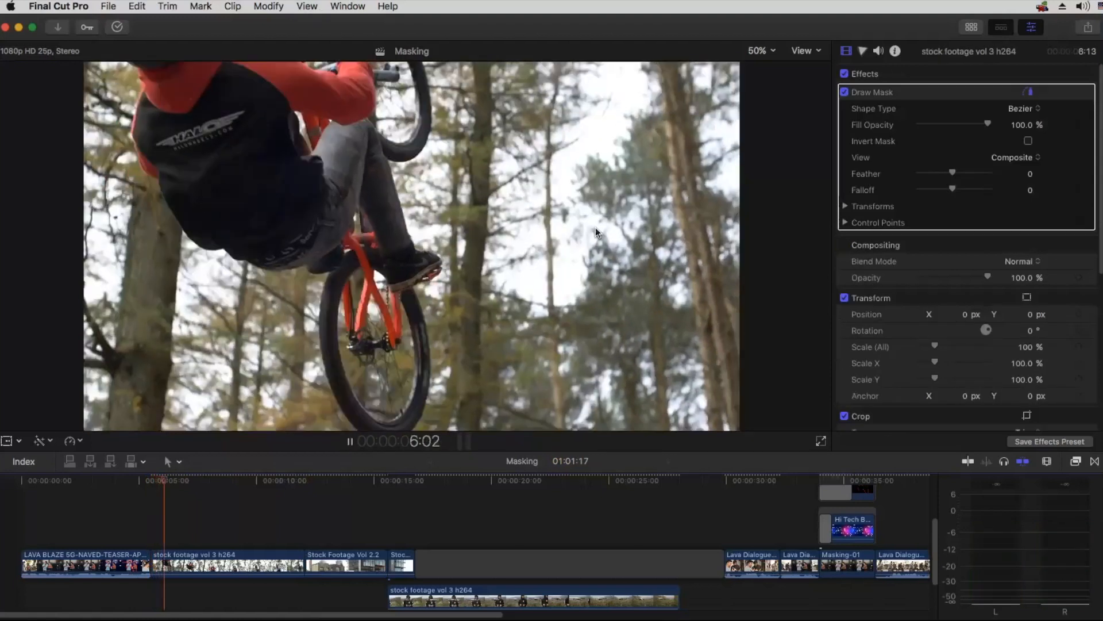
{"action": "left_click", "coordinate": [925, 91]}
{"action": "key", "text": "Delete"}
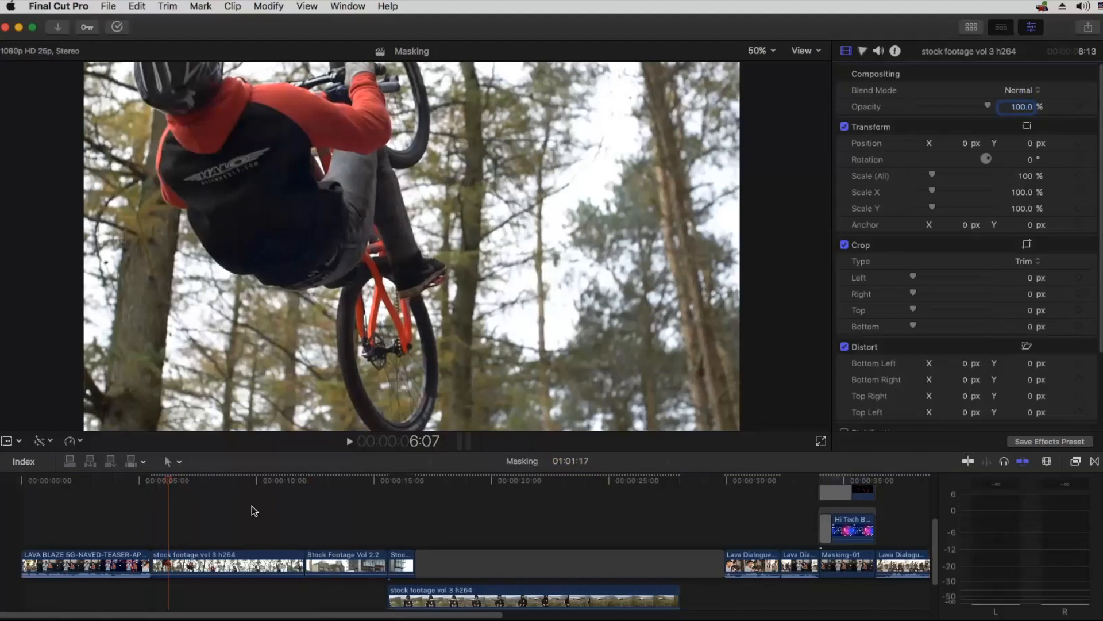
Step: Play the timeline from the biker clip through the building footage into the drone clip to review the unmasked shots
{"action": "scroll", "coordinate": [188, 492], "scroll_direction": "down", "scroll_amount": 1}
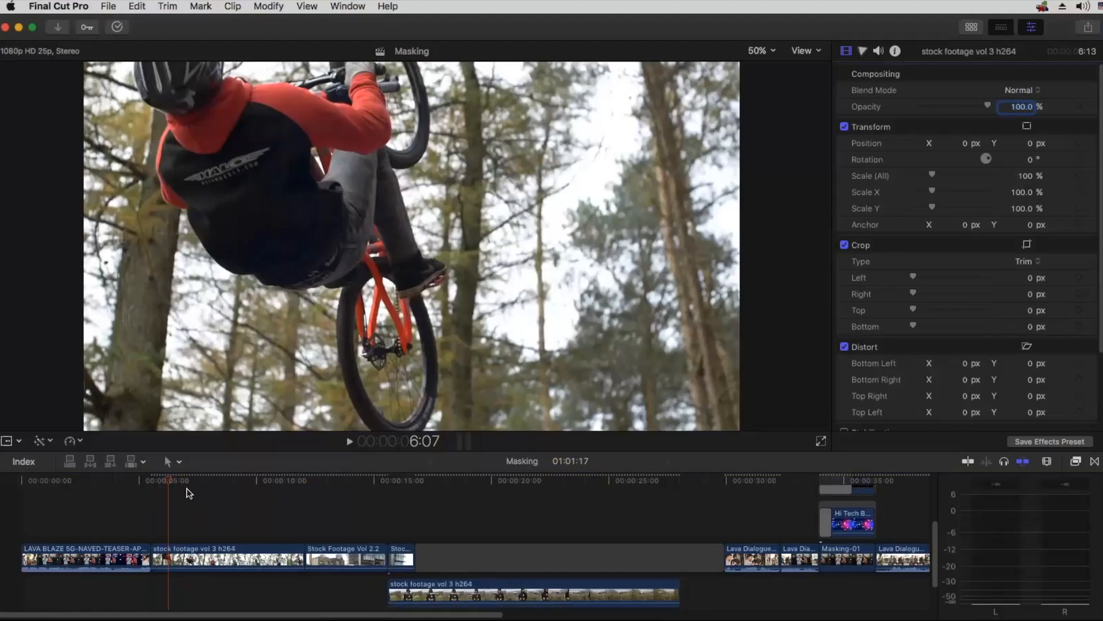
{"action": "scroll", "coordinate": [188, 492], "scroll_direction": "down", "scroll_amount": 2}
{"action": "key", "text": "space"}
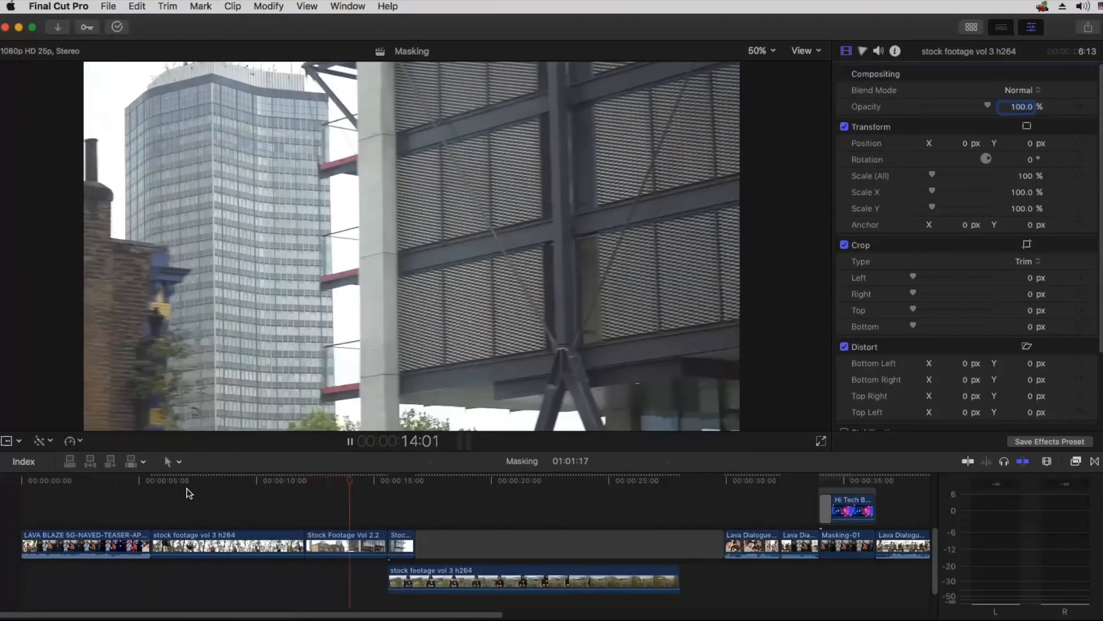
{"action": "key", "text": "space"}
{"action": "left_click", "coordinate": [259, 480]}
{"action": "key", "text": "space"}
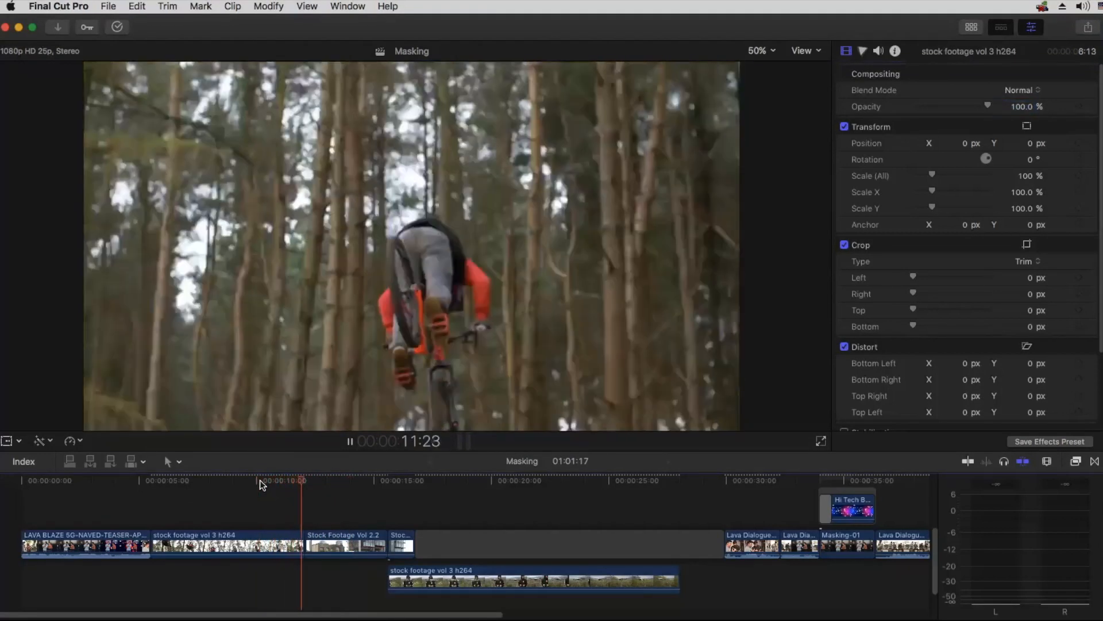
{"action": "key", "text": "space"}
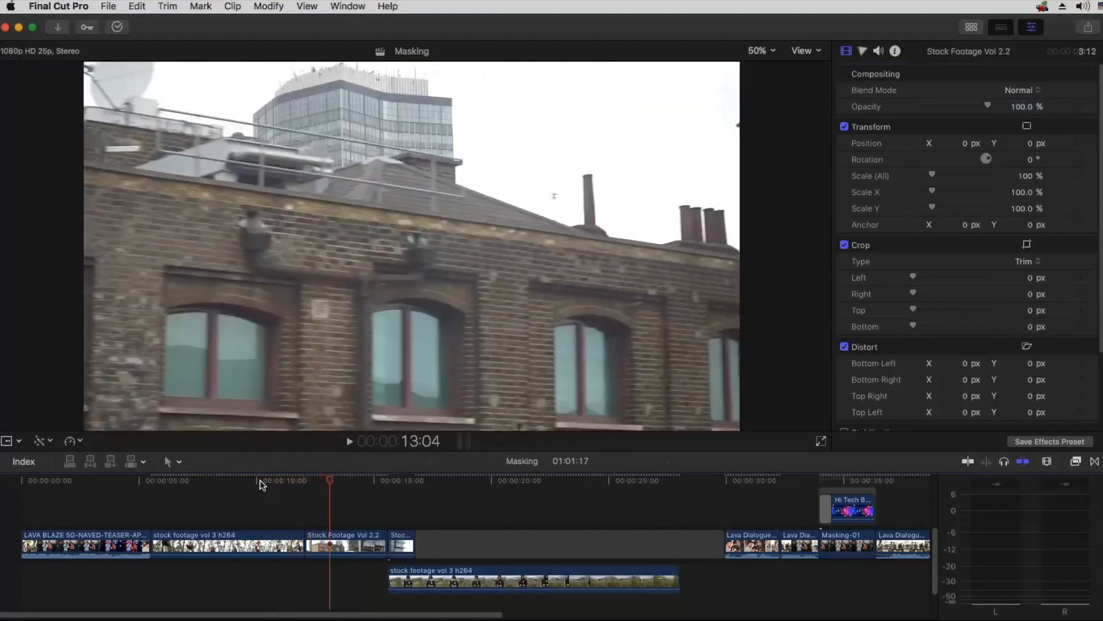
{"action": "key", "text": "space"}
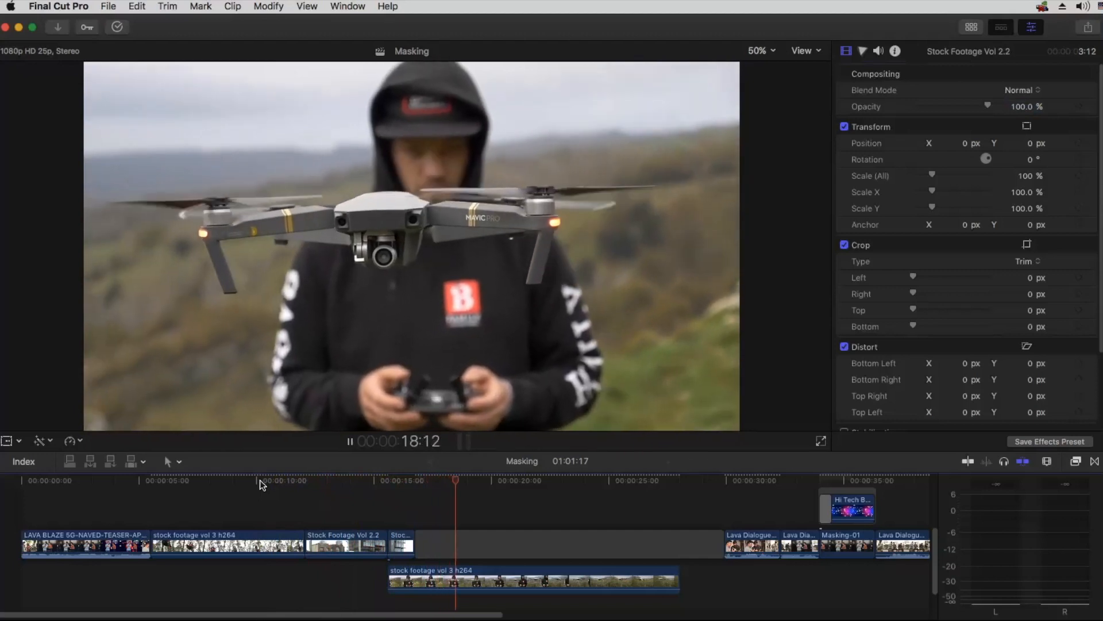
Step: Replay the end of the biker clip and the building footage, stopping at 15:24 in the short Stock Footage Vol 2.2 clip
{"action": "left_click_drag", "start_coordinate": [382, 479], "coordinate": [187, 482]}
{"action": "key", "text": "super+="}
{"action": "key", "text": "space"}
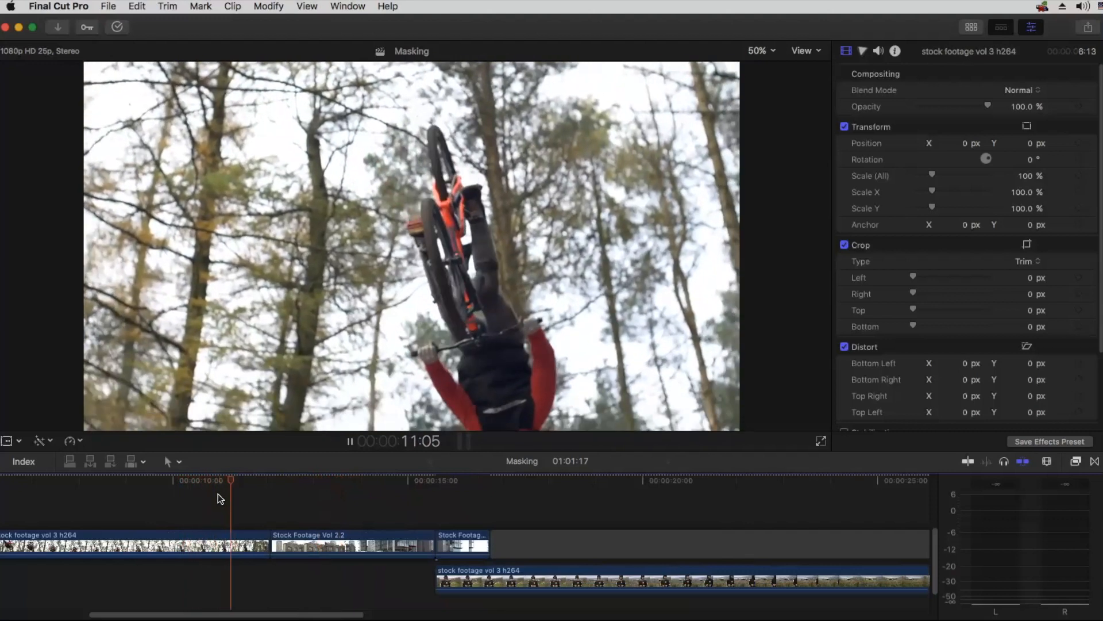
{"action": "key", "text": "space"}
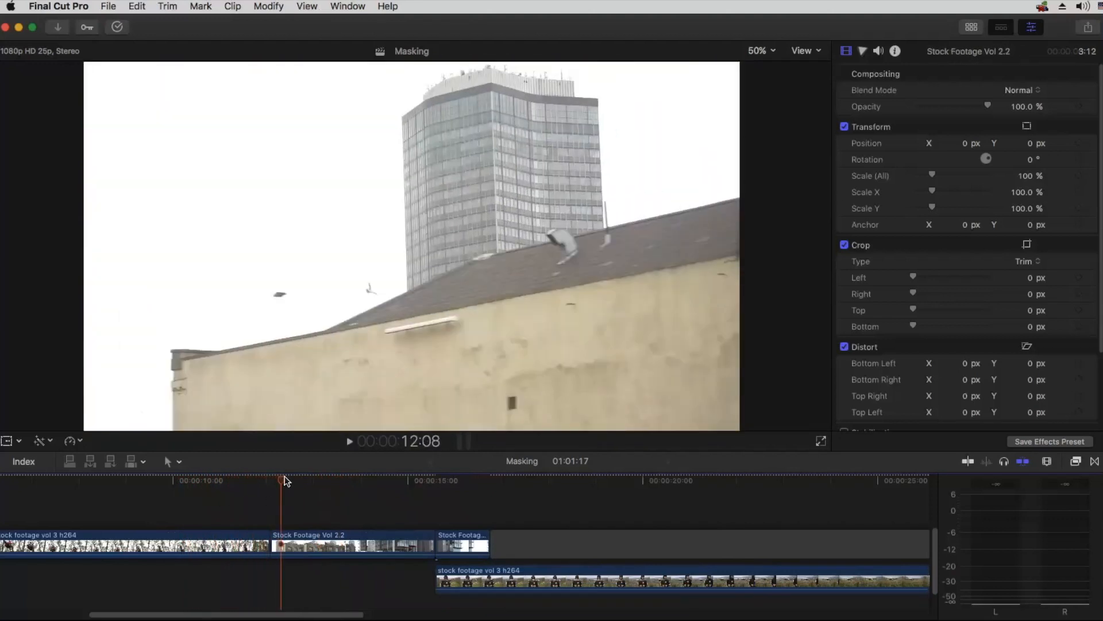
{"action": "left_click_drag", "start_coordinate": [286, 480], "coordinate": [315, 481]}
{"action": "key", "text": "space"}
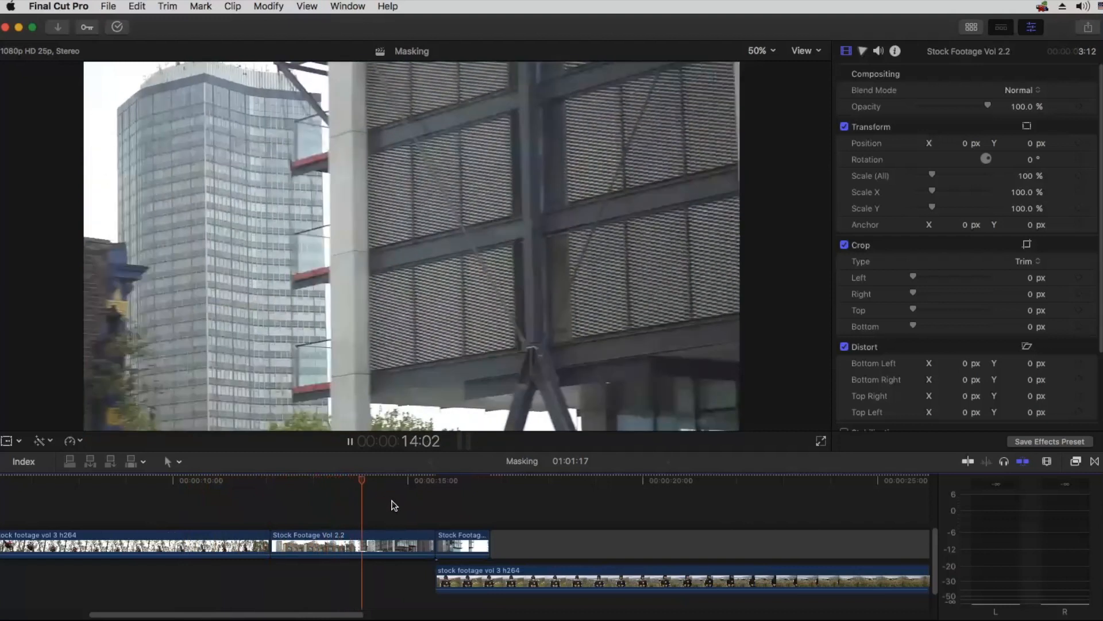
{"action": "key", "text": "space"}
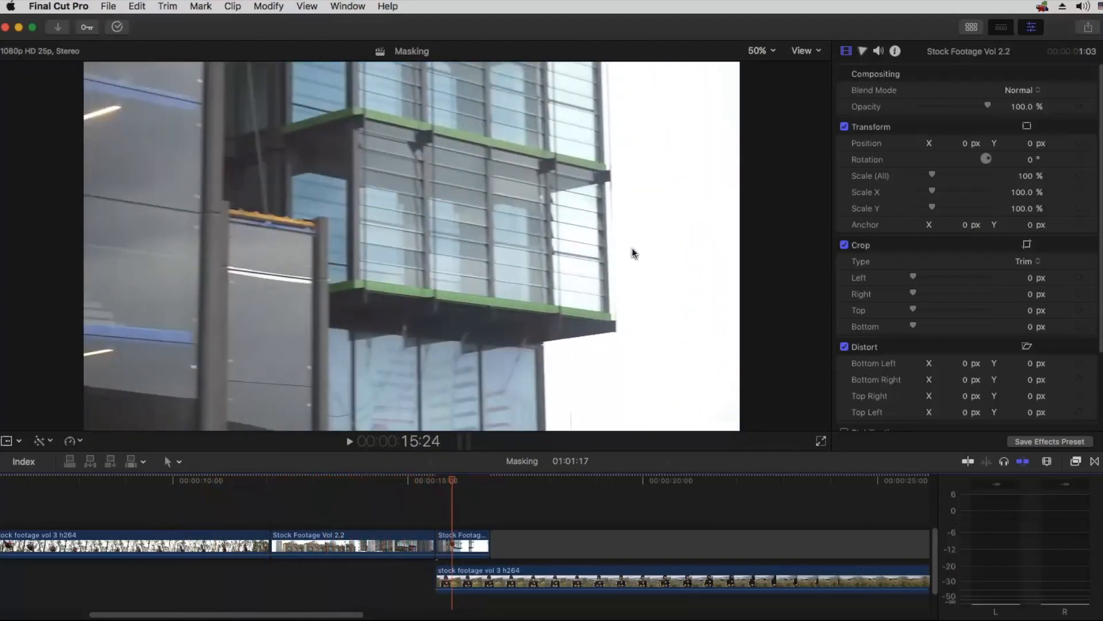
Step: Step through the short building clip frame by frame up to the drone footage at 16:20
{"action": "key", "text": "Right"}
{"action": "key", "text": "Right"}
{"action": "key", "text": "Right"}
{"action": "key", "text": "Right"}
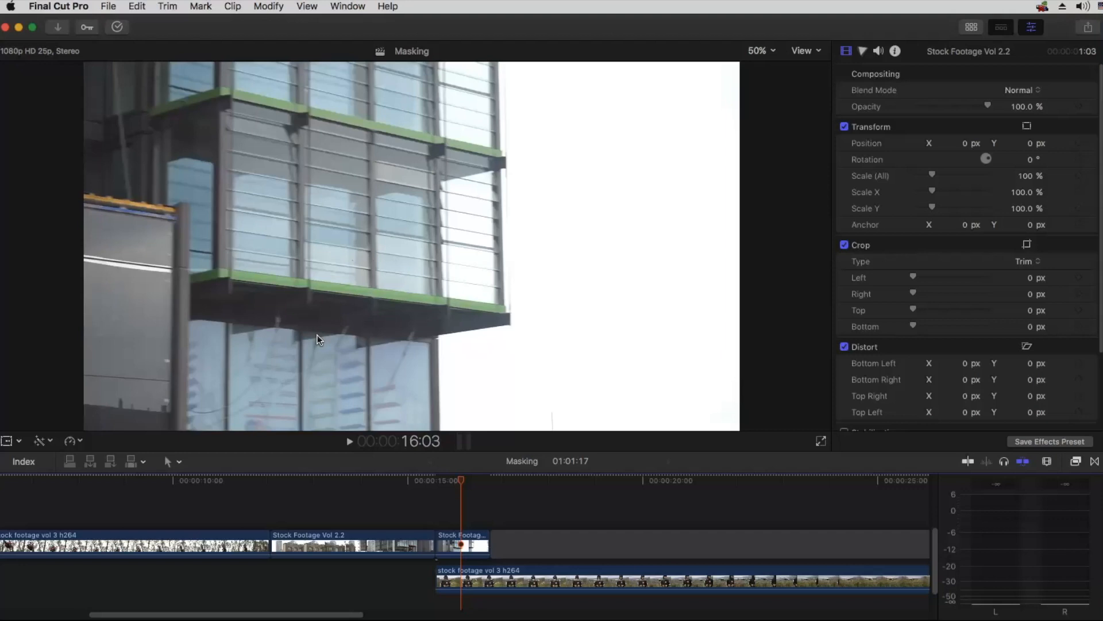
{"action": "key", "text": "Right"}
{"action": "key", "text": "Right"}
{"action": "key", "text": "Right"}
{"action": "key", "text": "Right"}
{"action": "key", "text": "Right"}
{"action": "key", "text": "Right"}
{"action": "key", "text": "Right"}
{"action": "key", "text": "Right"}
{"action": "key", "text": "Right"}
{"action": "key", "text": "Right"}
{"action": "key", "text": "Right"}
{"action": "key", "text": "Right"}
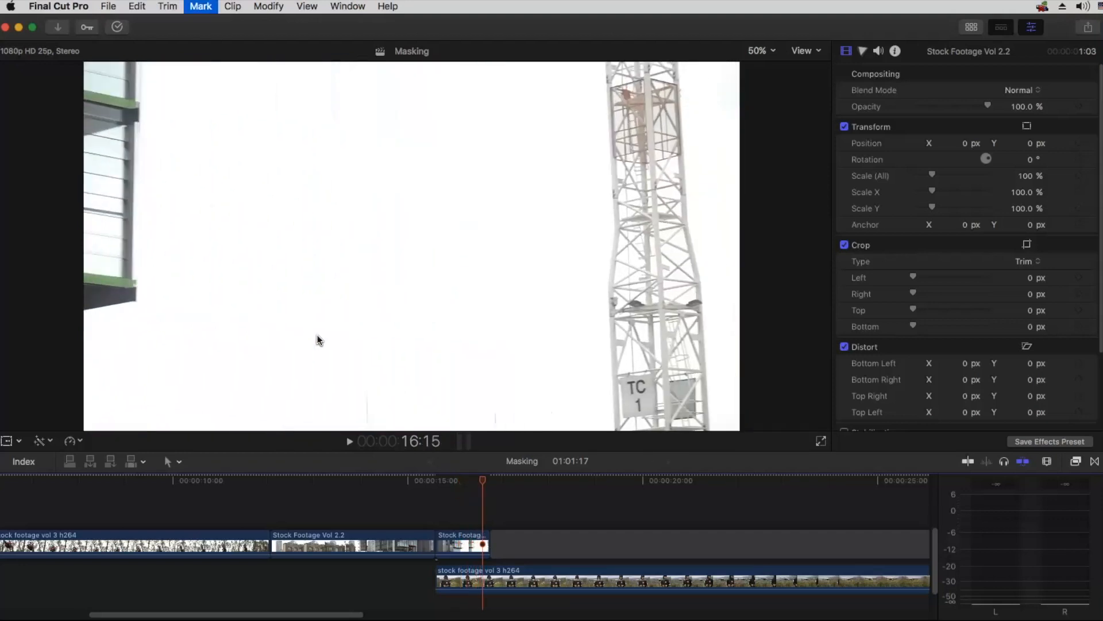
{"action": "key", "text": "Right"}
{"action": "key", "text": "Right"}
{"action": "key", "text": "Right"}
{"action": "key", "text": "Right"}
{"action": "key", "text": "Right"}
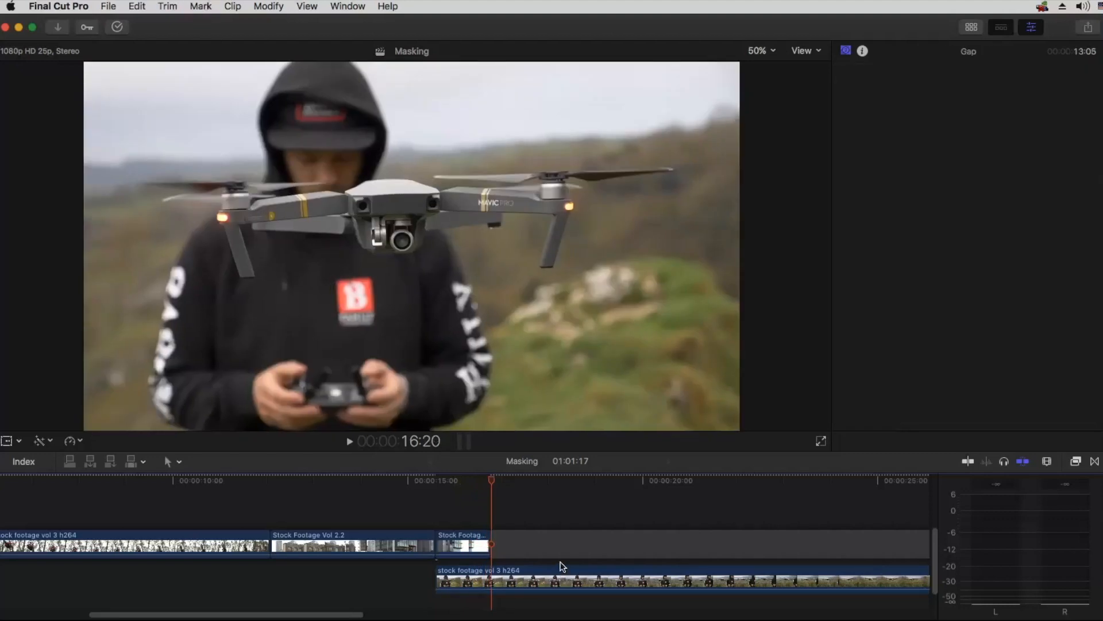
Step: Set the playhead to 16:03 and select the short Stock Footage Vol 2.2 clip above the drone footage
{"action": "left_click_drag", "start_coordinate": [483, 477], "coordinate": [452, 481]}
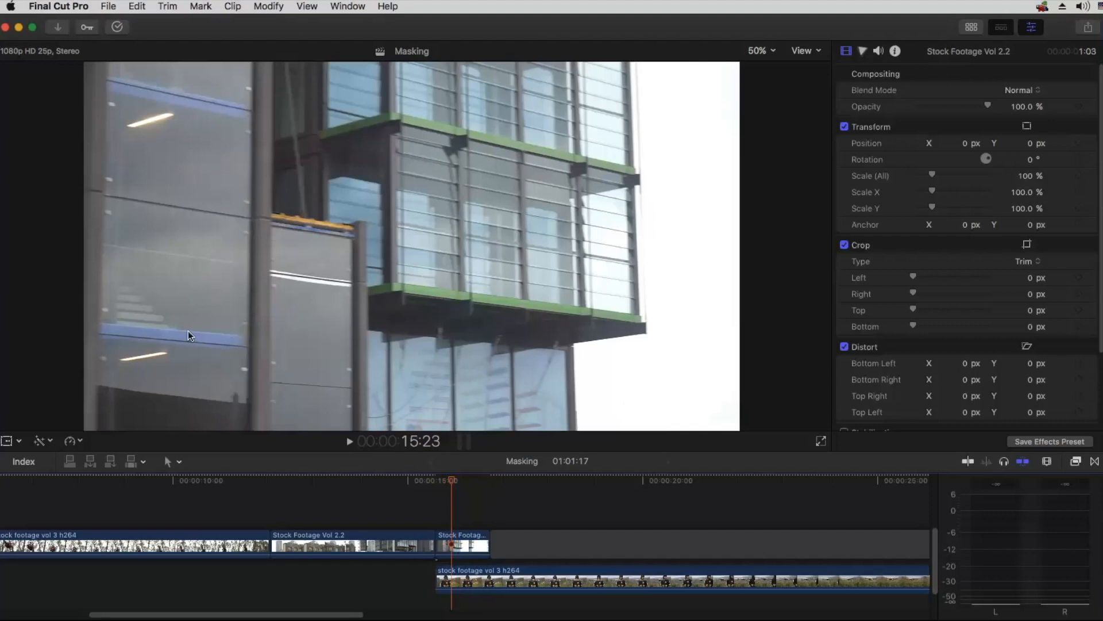
{"action": "left_click", "coordinate": [540, 332]}
{"action": "key", "text": "super+minus"}
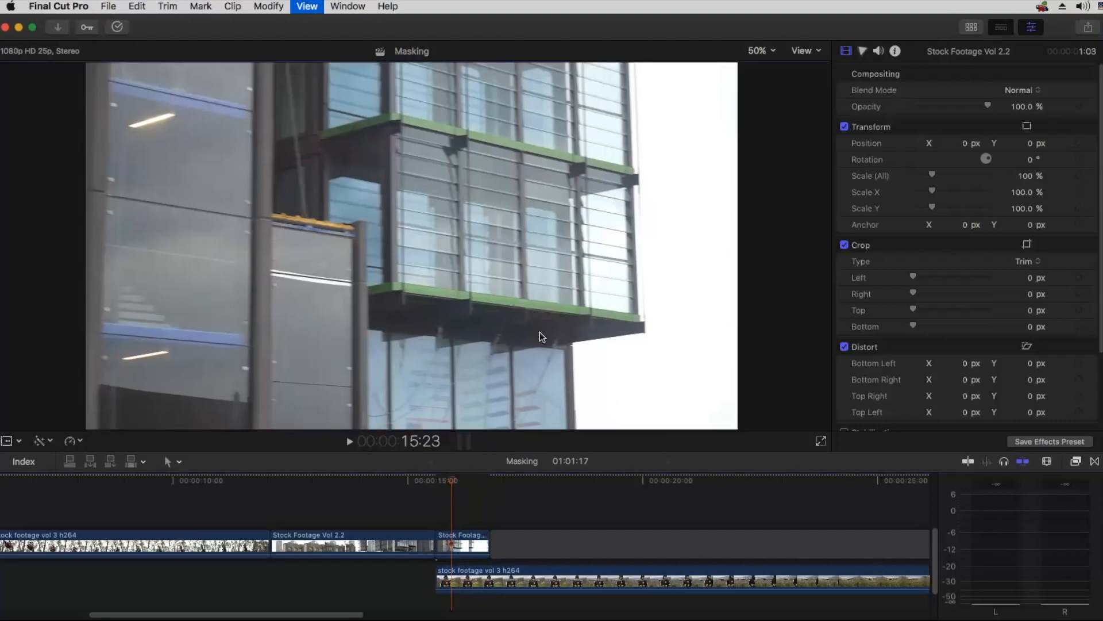
{"action": "left_click", "coordinate": [465, 506]}
{"action": "scroll", "coordinate": [460, 506], "scroll_direction": "right", "scroll_amount": 2}
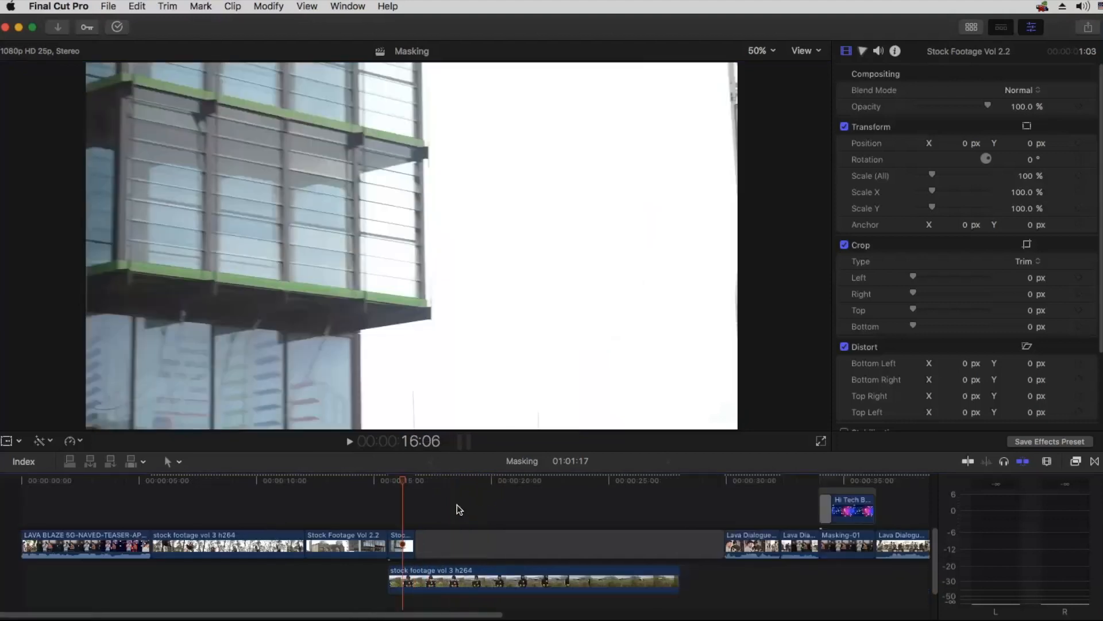
{"action": "left_click", "coordinate": [397, 481]}
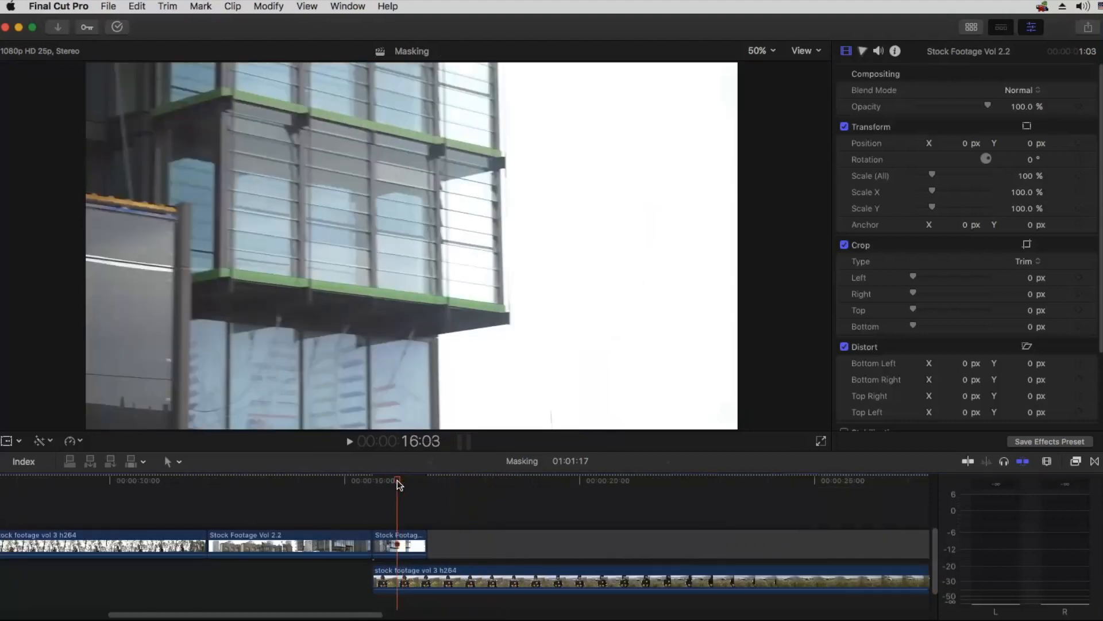
{"action": "left_click", "coordinate": [384, 546]}
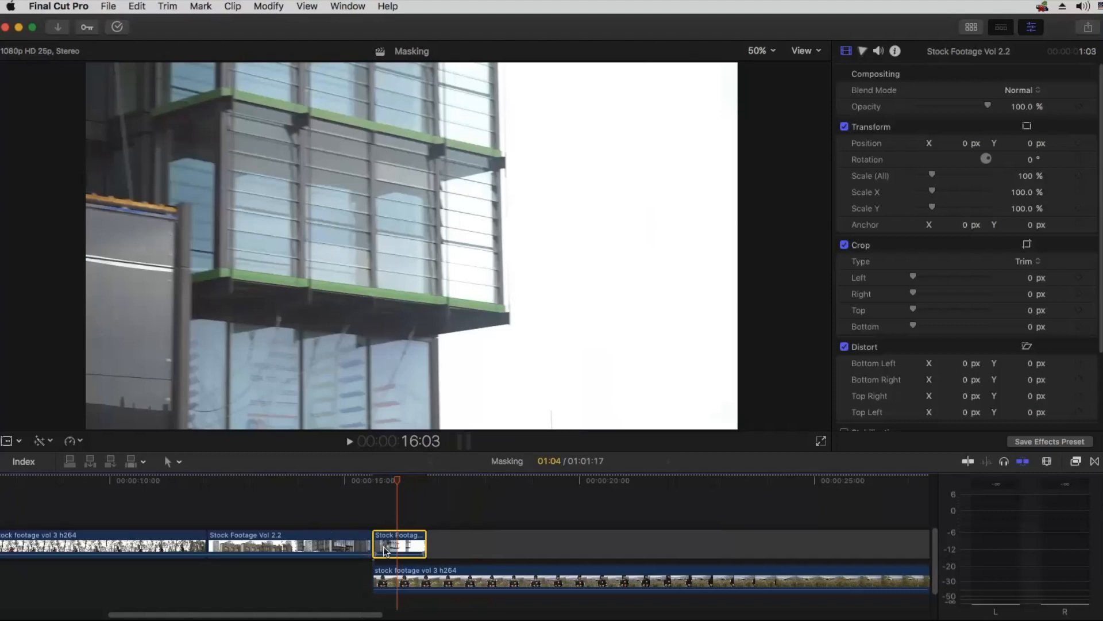
Step: Check the selected clip's first frame at 15:15 and last frame at 16:18, ending with the playhead at 16:03
{"action": "left_click", "coordinate": [373, 479]}
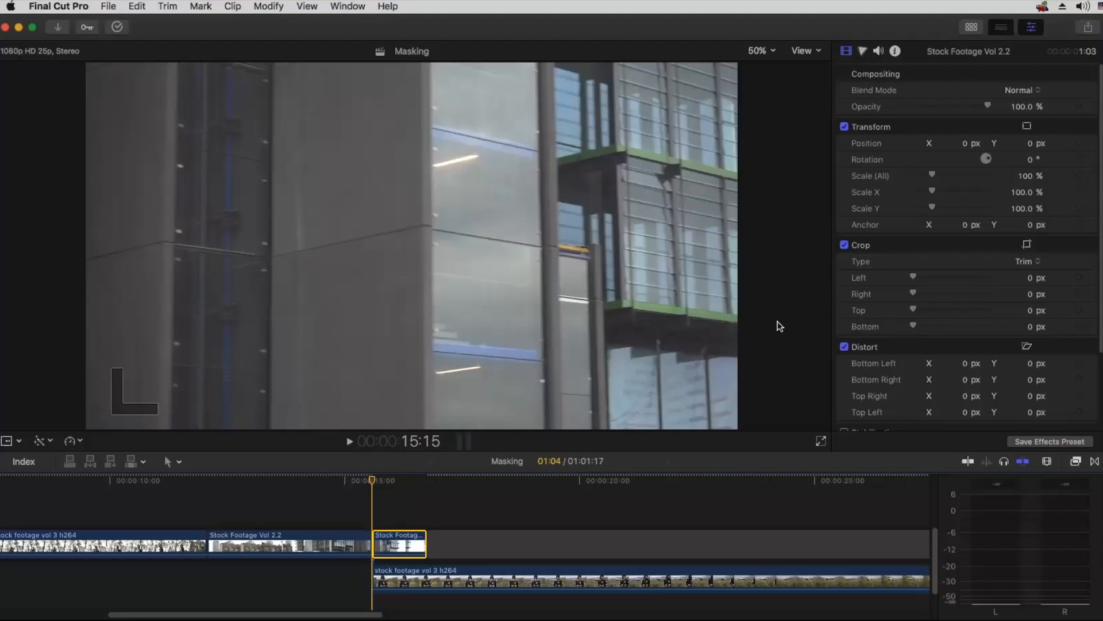
{"action": "left_click", "coordinate": [424, 481]}
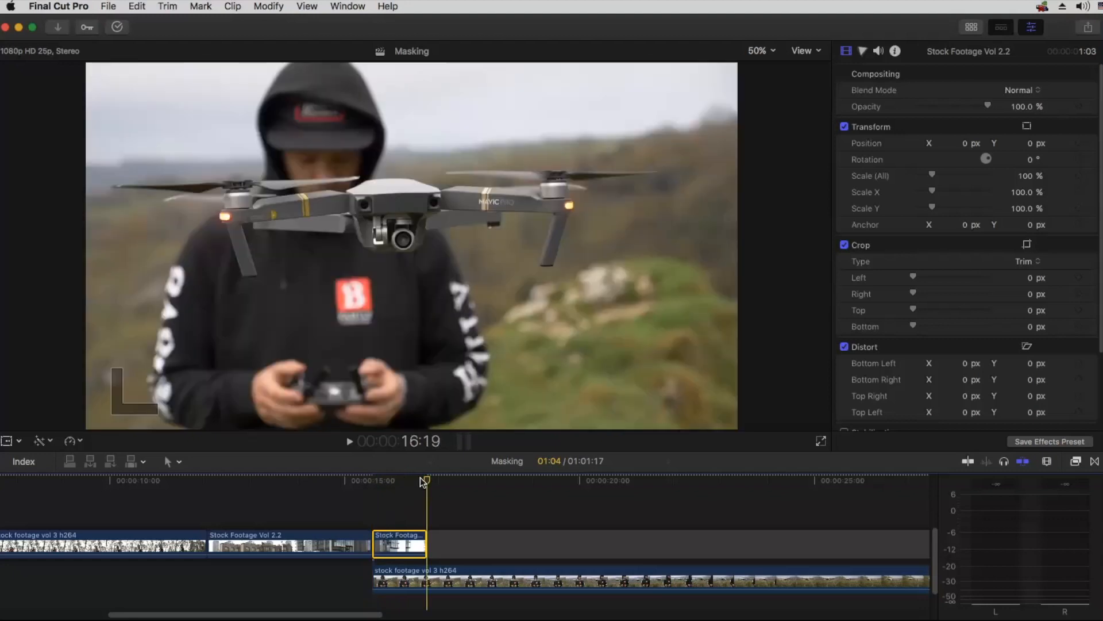
{"action": "left_click", "coordinate": [424, 480]}
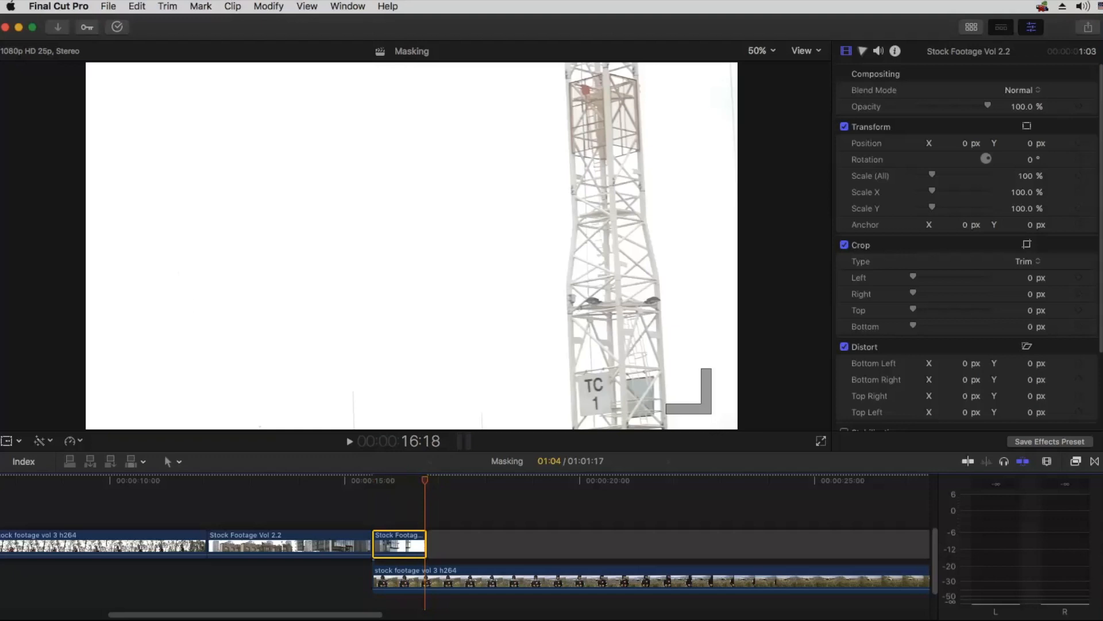
{"action": "left_click", "coordinate": [405, 479]}
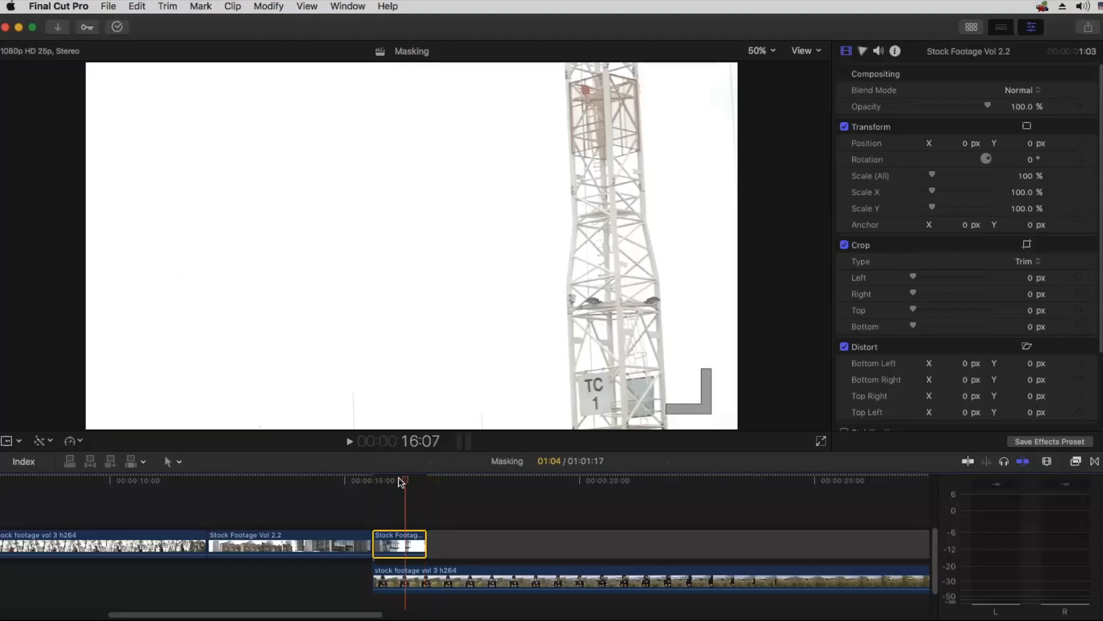
{"action": "left_click", "coordinate": [399, 480]}
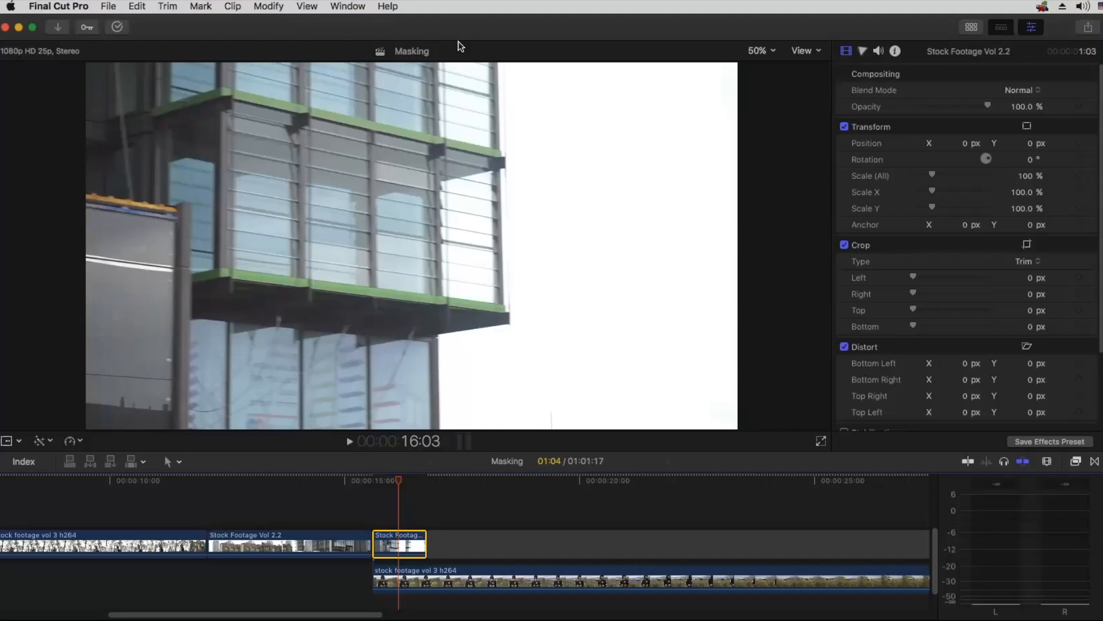
Step: Apply the Draw Mask effect to the selected clip and trace a closed mask along the building's edge, enclosing the white sky beyond the frame
{"action": "left_click", "coordinate": [1077, 465]}
{"action": "mouse_move", "coordinate": [805, 519]}
{"action": "left_mouse_down"}
{"action": "mouse_move", "coordinate": [431, 500]}
{"action": "mouse_move", "coordinate": [386, 547]}
{"action": "mouse_move", "coordinate": [409, 549]}
{"action": "left_mouse_up"}
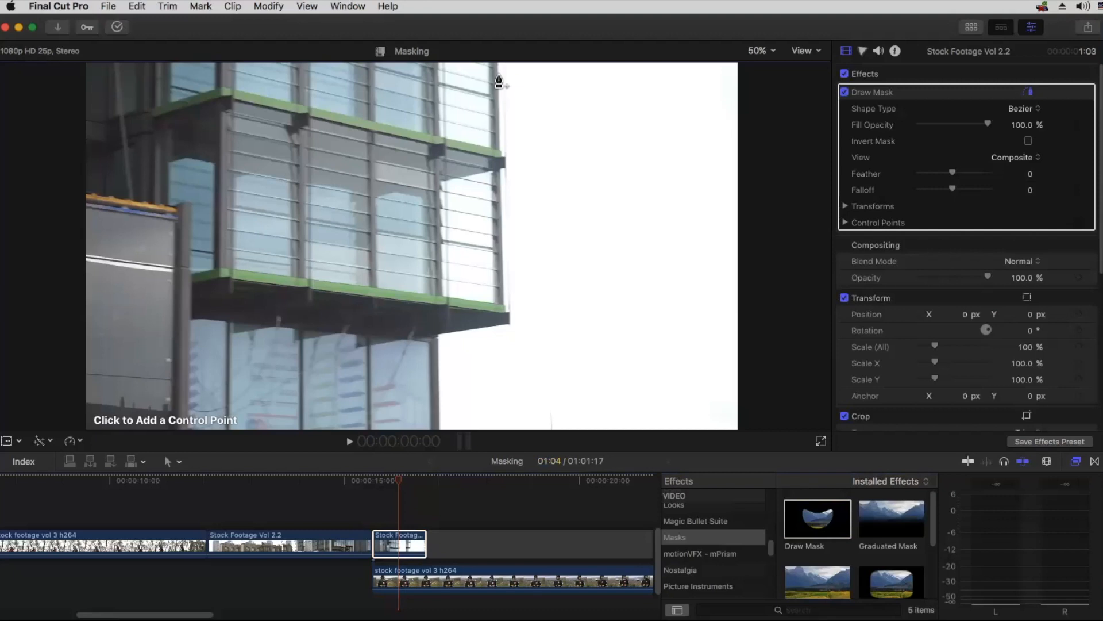
{"action": "key", "text": "super+minus"}
{"action": "left_click", "coordinate": [455, 153]}
{"action": "left_click", "coordinate": [458, 277]}
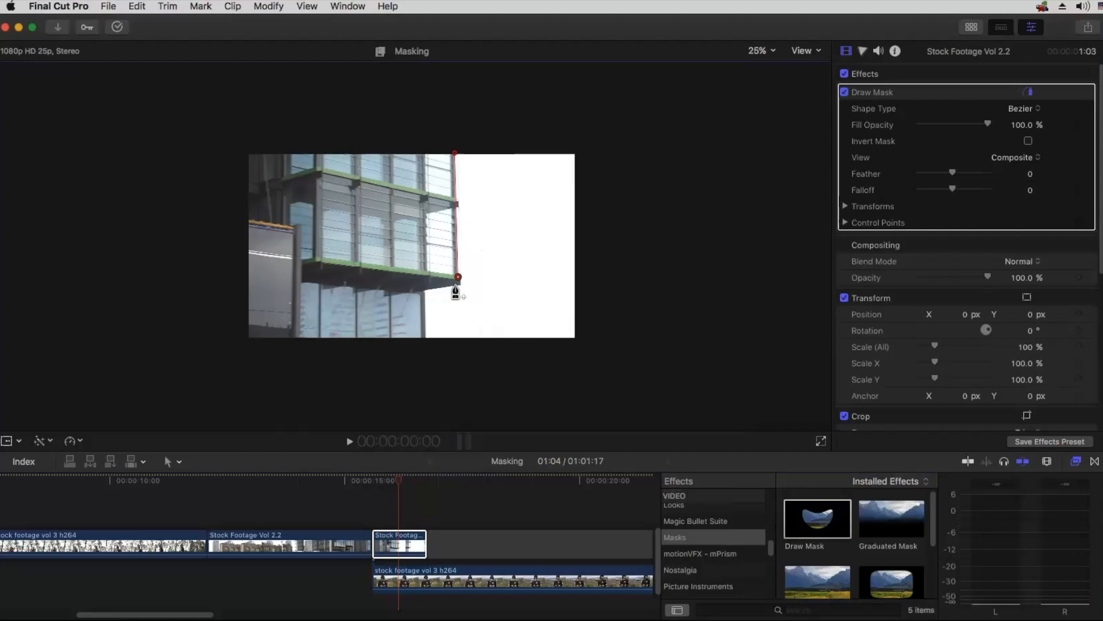
{"action": "left_click", "coordinate": [456, 284]}
{"action": "left_click", "coordinate": [424, 291]}
{"action": "left_click", "coordinate": [425, 340]}
{"action": "left_click", "coordinate": [654, 396]}
{"action": "left_click", "coordinate": [649, 118]}
{"action": "left_click", "coordinate": [449, 101]}
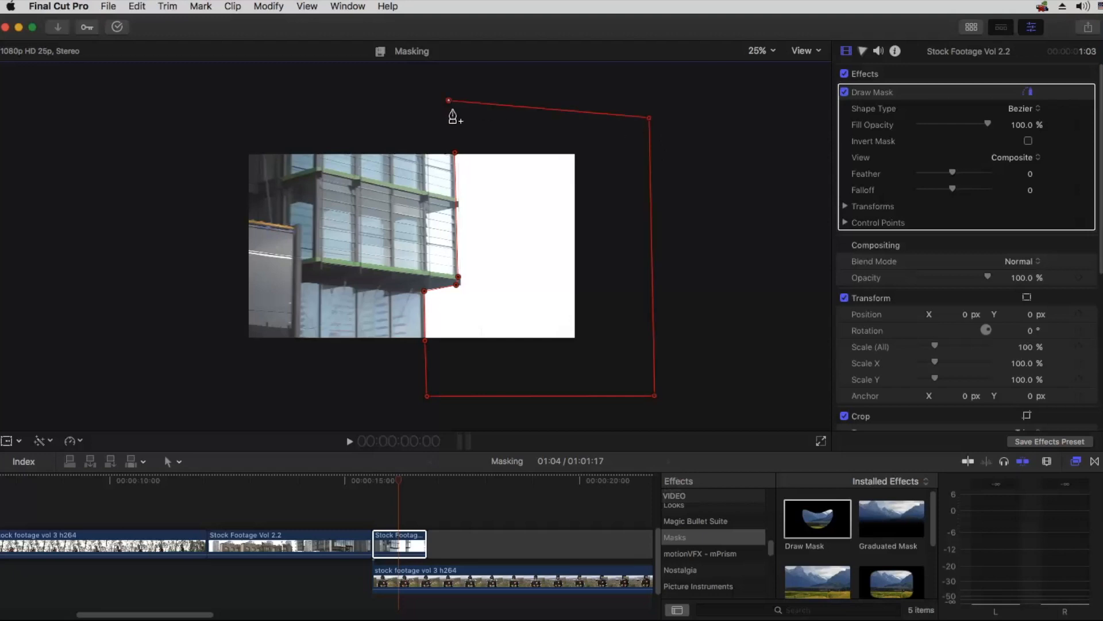
{"action": "left_click", "coordinate": [455, 154]}
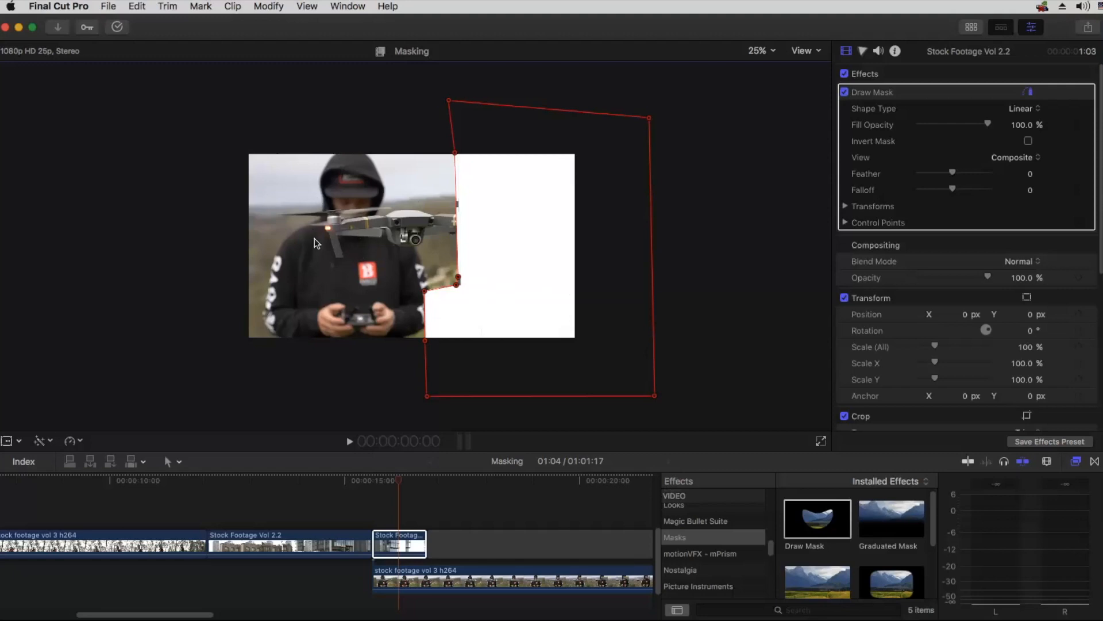
Step: Invert the drawn mask and add a Control Points keyframe at 16:03
{"action": "left_click", "coordinate": [1029, 141]}
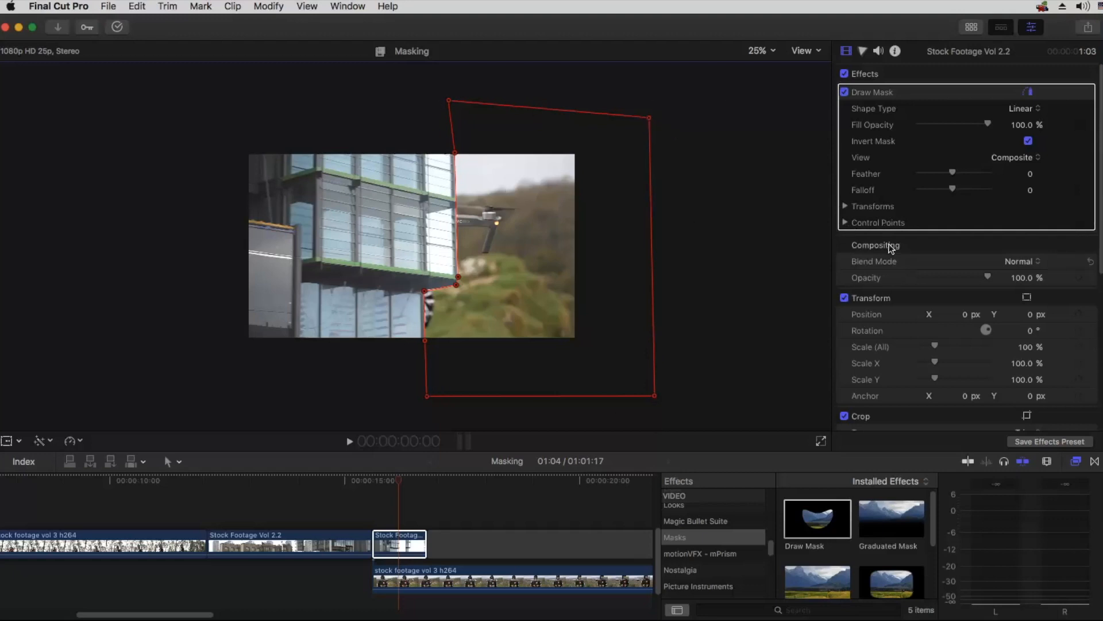
{"action": "mouse_move", "coordinate": [1079, 224]}
{"action": "left_click", "coordinate": [1079, 223]}
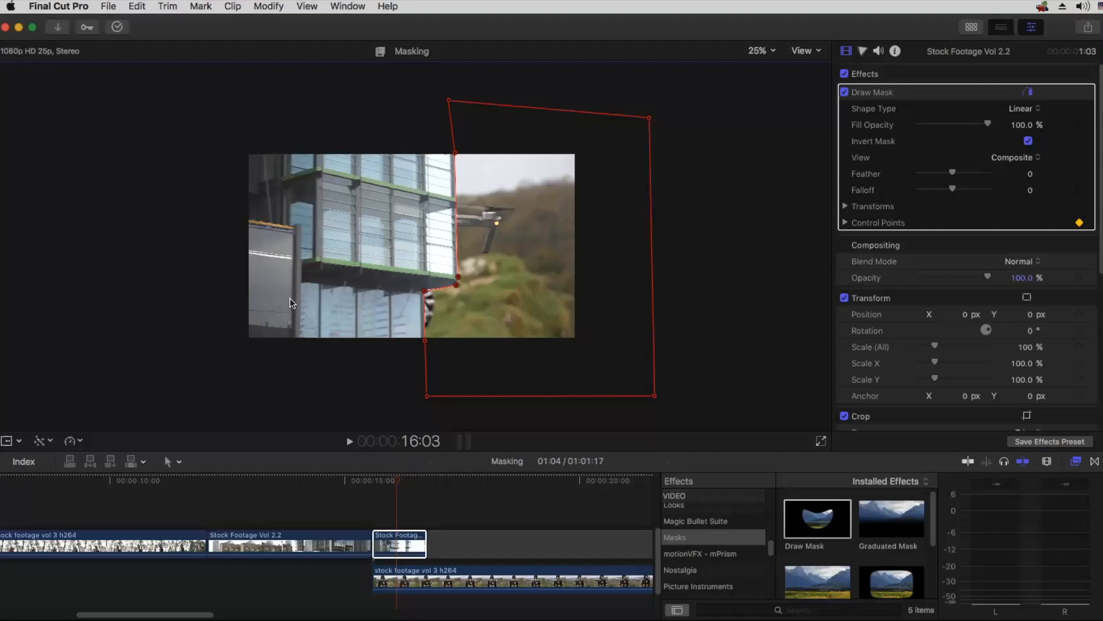
Step: Set the playhead to 15:21 in the building clip and switch the Draw Mask view to Original
{"action": "left_click", "coordinate": [383, 457]}
{"action": "key", "text": "super+="}
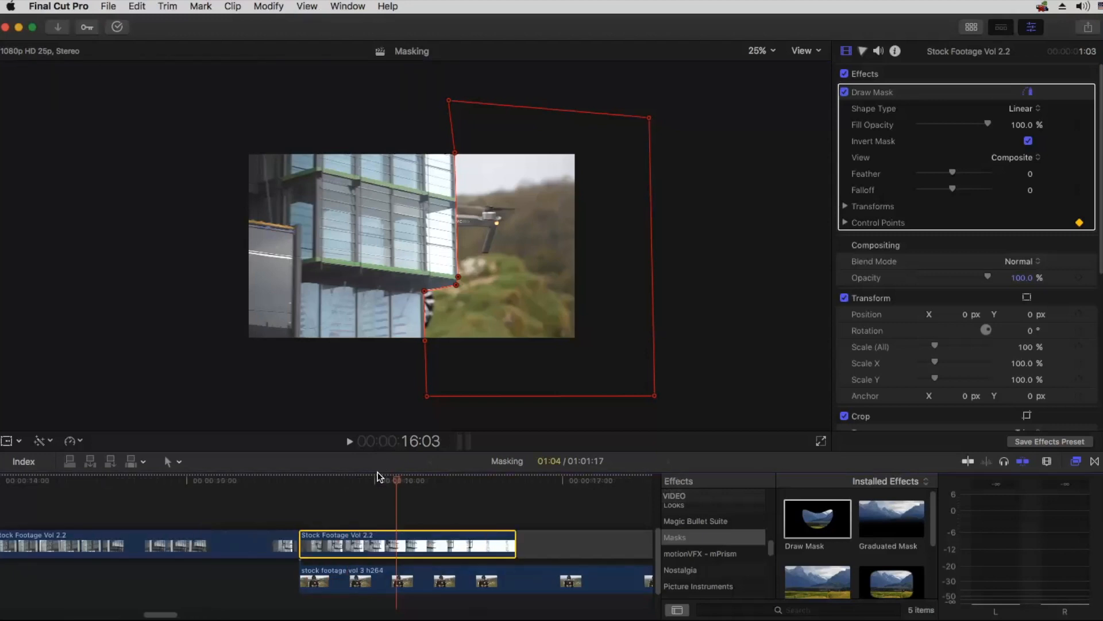
{"action": "left_click_drag", "start_coordinate": [396, 482], "coordinate": [351, 480]}
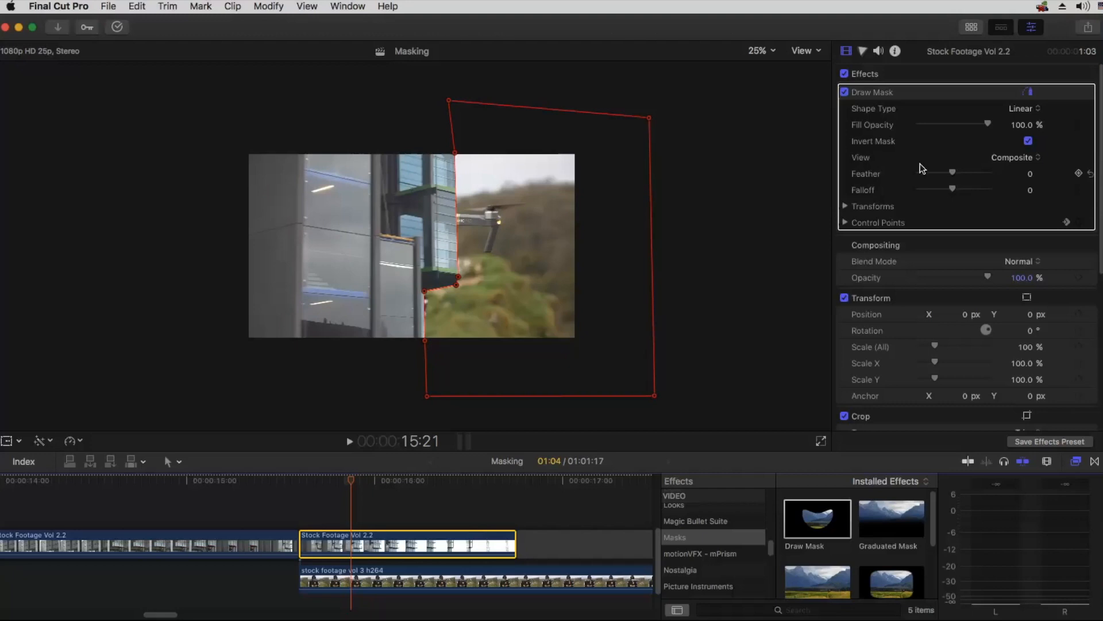
{"action": "left_click", "coordinate": [1000, 161]}
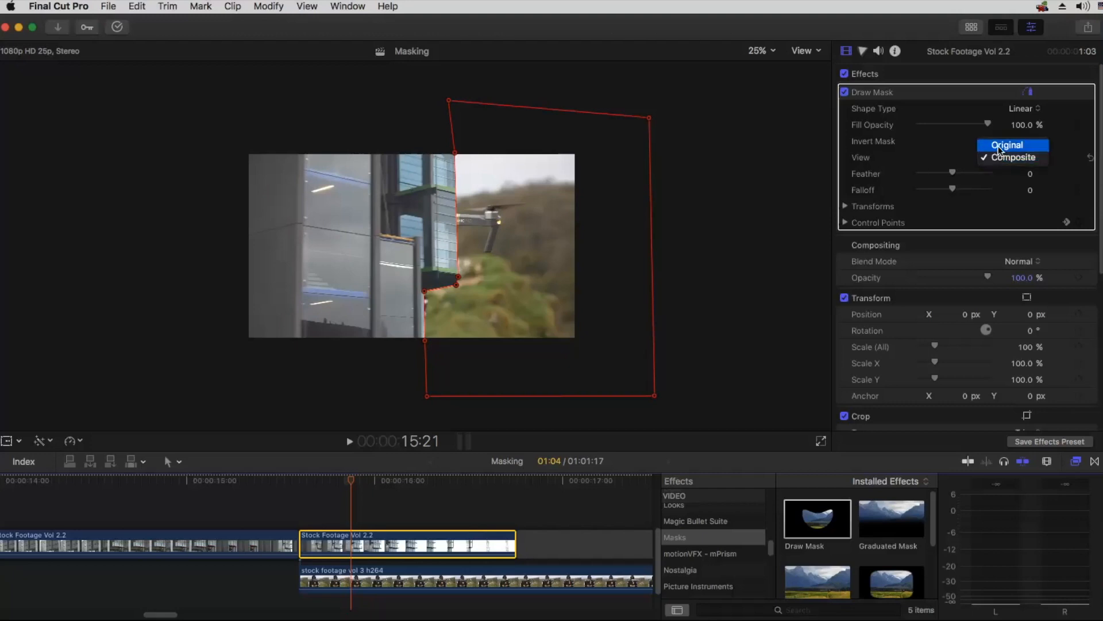
{"action": "left_click", "coordinate": [1000, 149]}
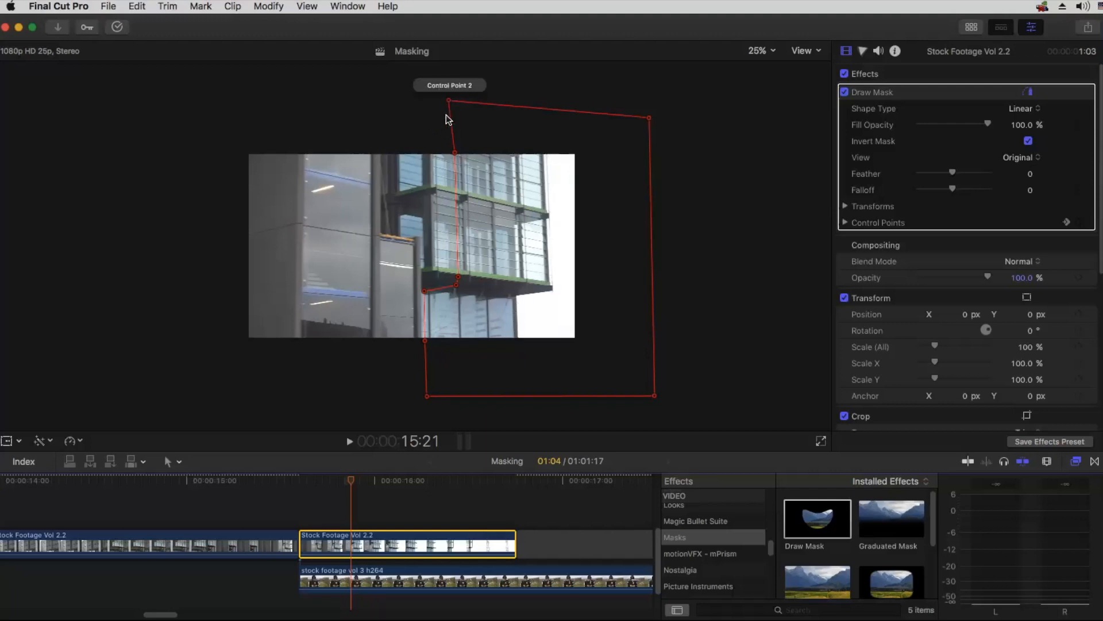
Step: Try moving only Control Point 2 to the right above the frame at 15:21, and preview the interpolated mask at 16:01
{"action": "left_click", "coordinate": [456, 284]}
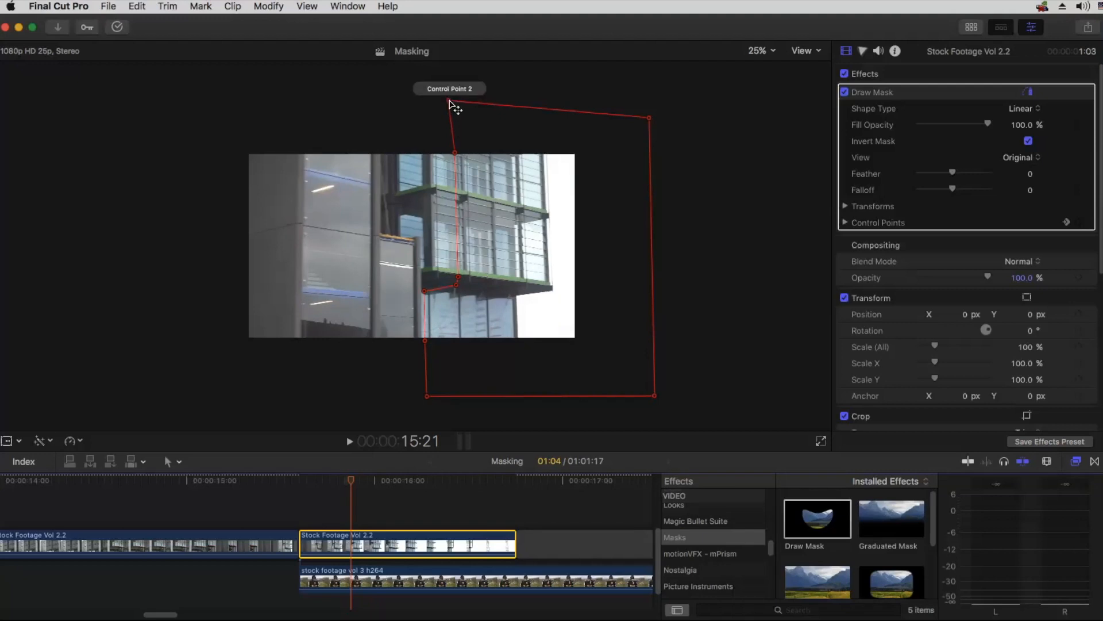
{"action": "left_click_drag", "start_coordinate": [450, 101], "coordinate": [579, 90]}
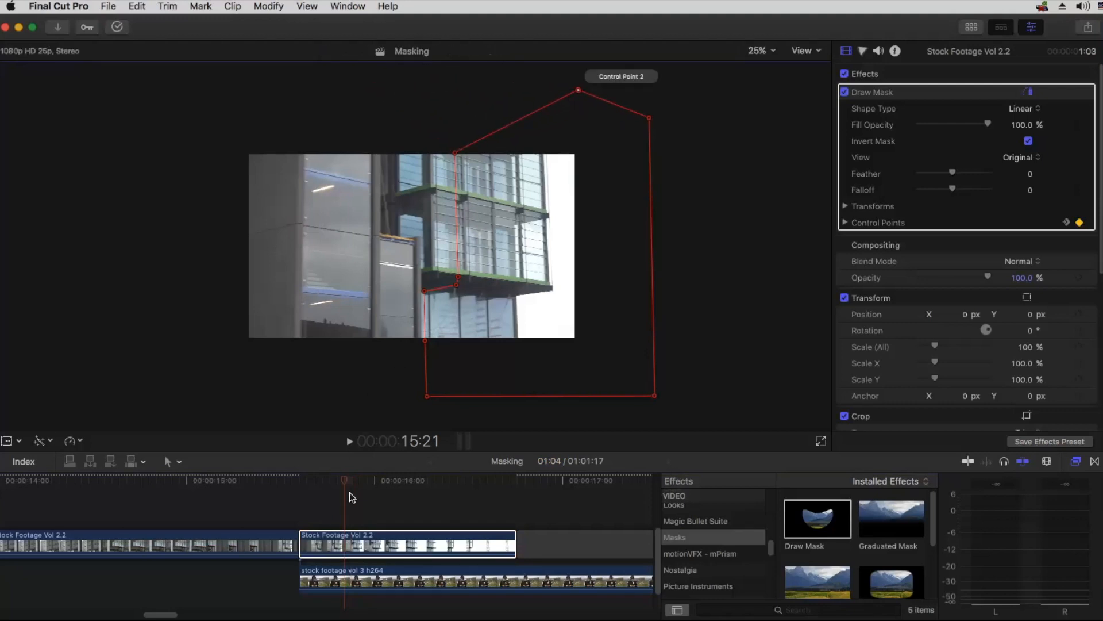
{"action": "left_click_drag", "start_coordinate": [349, 478], "coordinate": [388, 467]}
{"action": "mouse_move", "coordinate": [1056, 226]}
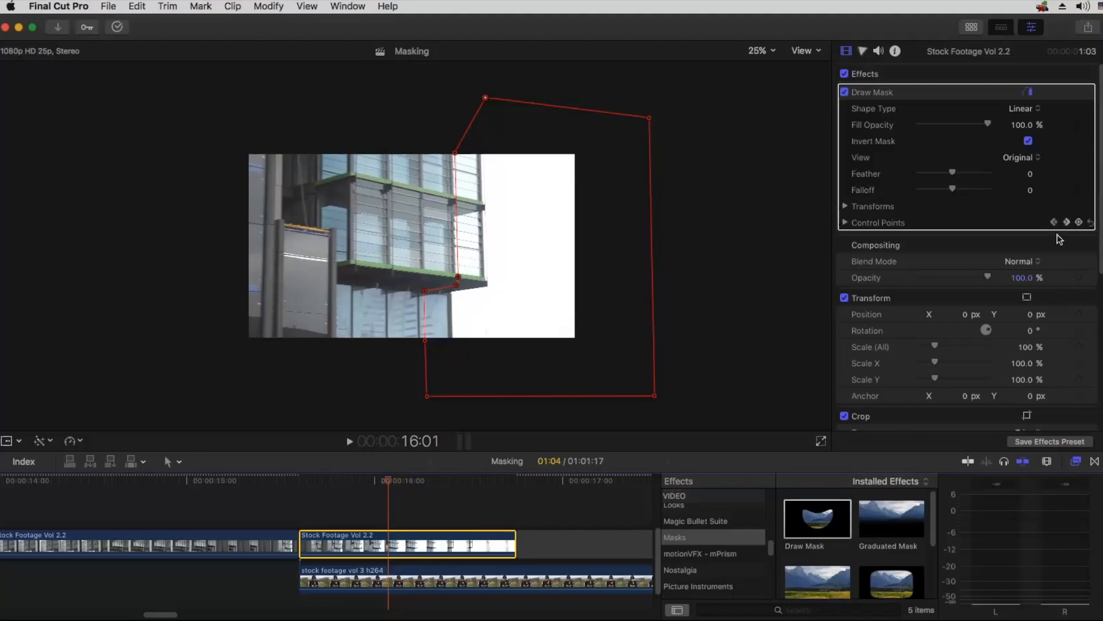
Step: Show the clip's video animation with the Draw Mask keyframes in an enlarged timeline, and step between the keyframes at 15:21 and 16:03
{"action": "mouse_move", "coordinate": [1044, 339]}
{"action": "right_click", "coordinate": [438, 533]}
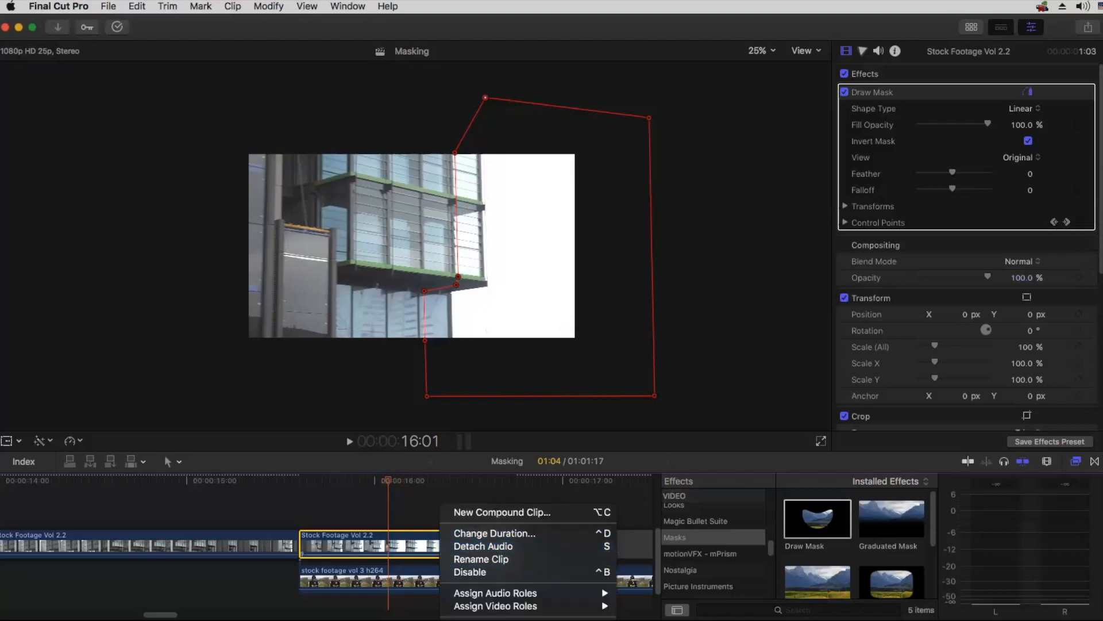
{"action": "left_click", "coordinate": [495, 620]}
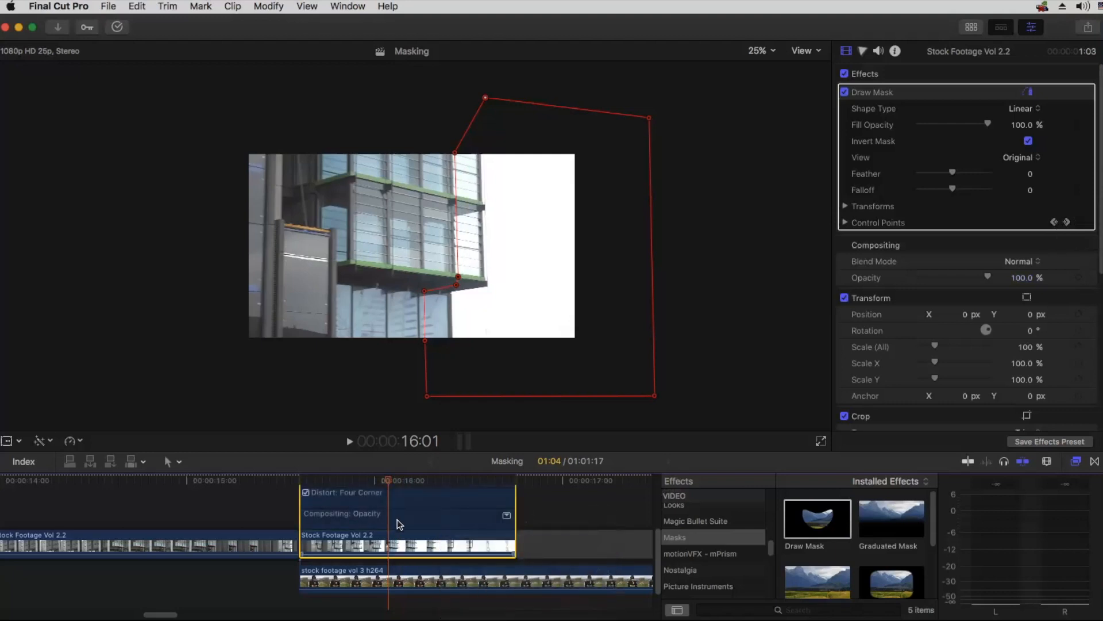
{"action": "scroll", "coordinate": [398, 519], "scroll_direction": "up", "scroll_amount": 2}
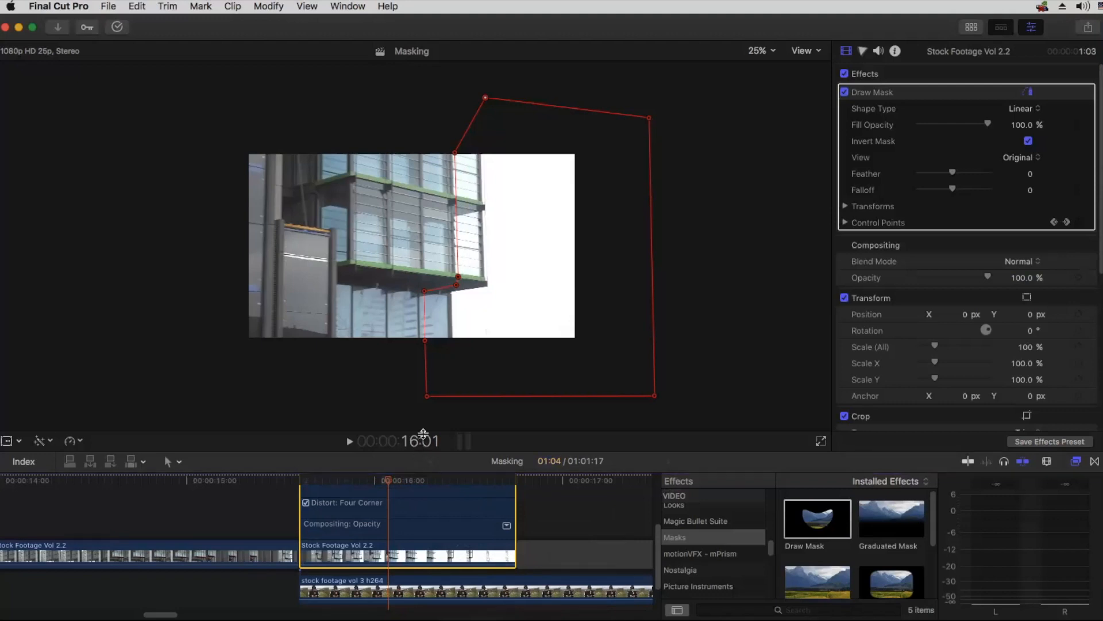
{"action": "left_click_drag", "start_coordinate": [420, 451], "coordinate": [419, 433]}
{"action": "scroll", "coordinate": [414, 508], "scroll_direction": "up", "scroll_amount": 5}
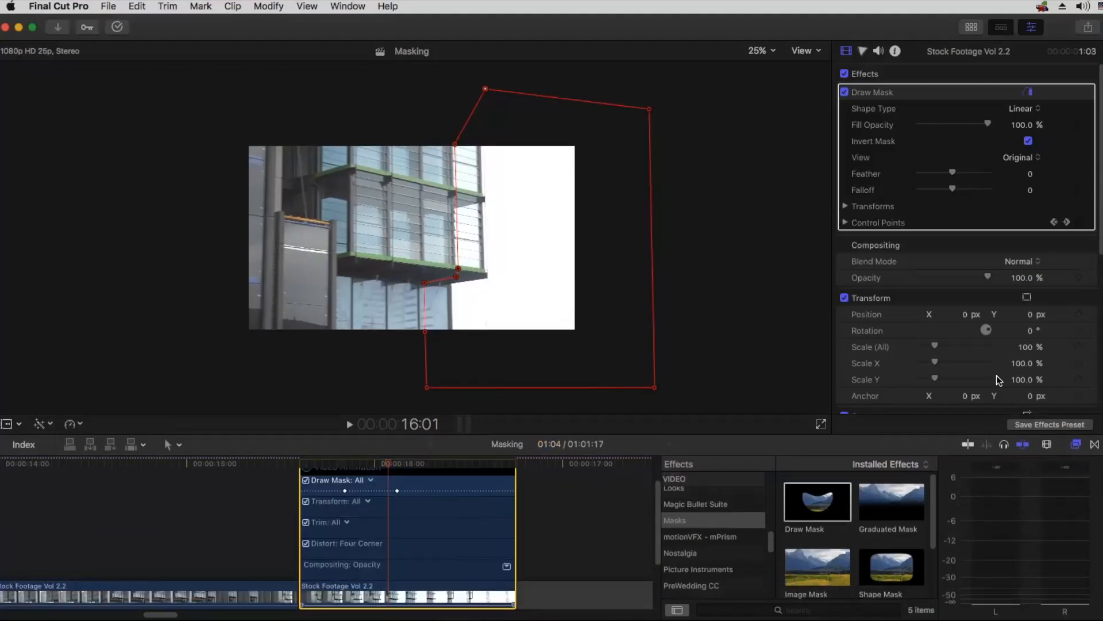
{"action": "left_click", "coordinate": [1055, 222]}
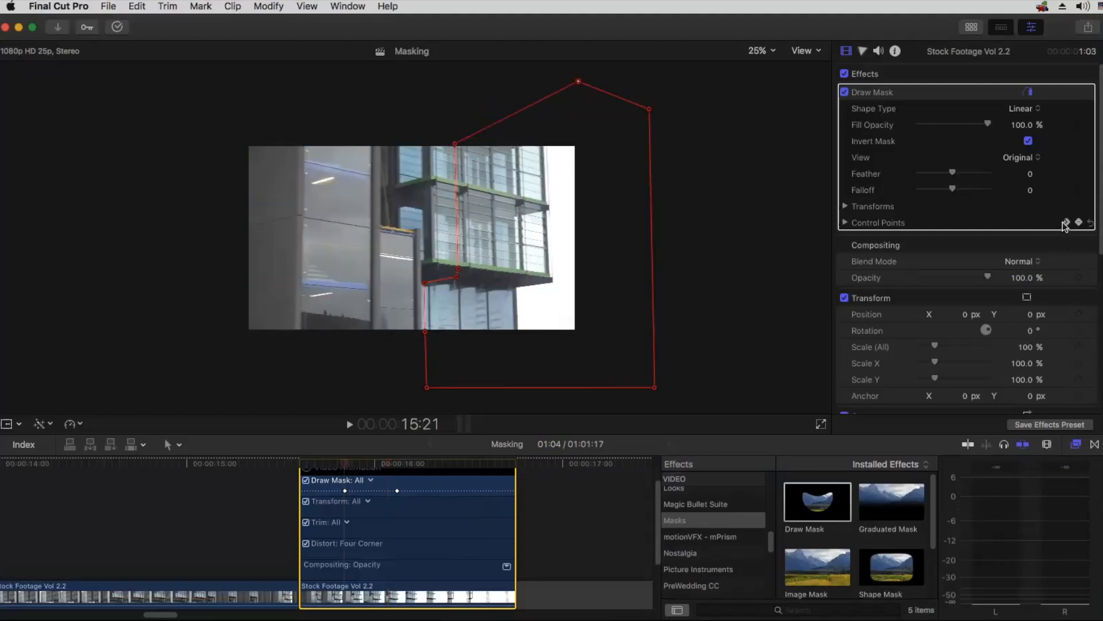
{"action": "left_click", "coordinate": [1067, 223]}
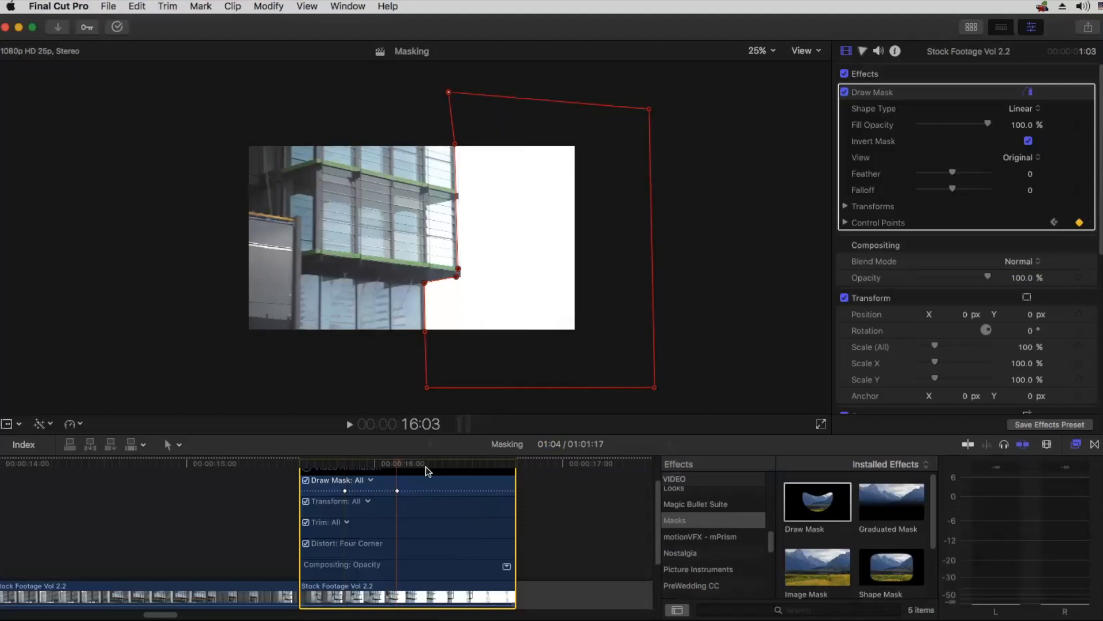
Step: At 15:21, move Control Point 2 back above the mask's left edge and shift the whole mask right onto the building's edge
{"action": "left_click_drag", "start_coordinate": [382, 468], "coordinate": [348, 470]}
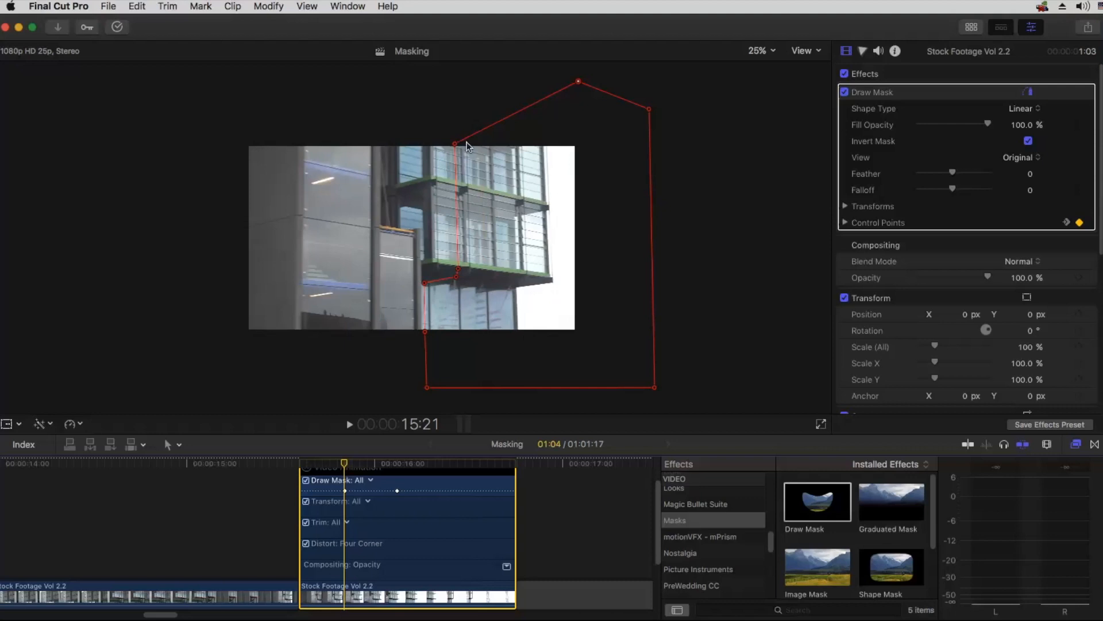
{"action": "left_click_drag", "start_coordinate": [581, 85], "coordinate": [450, 80]}
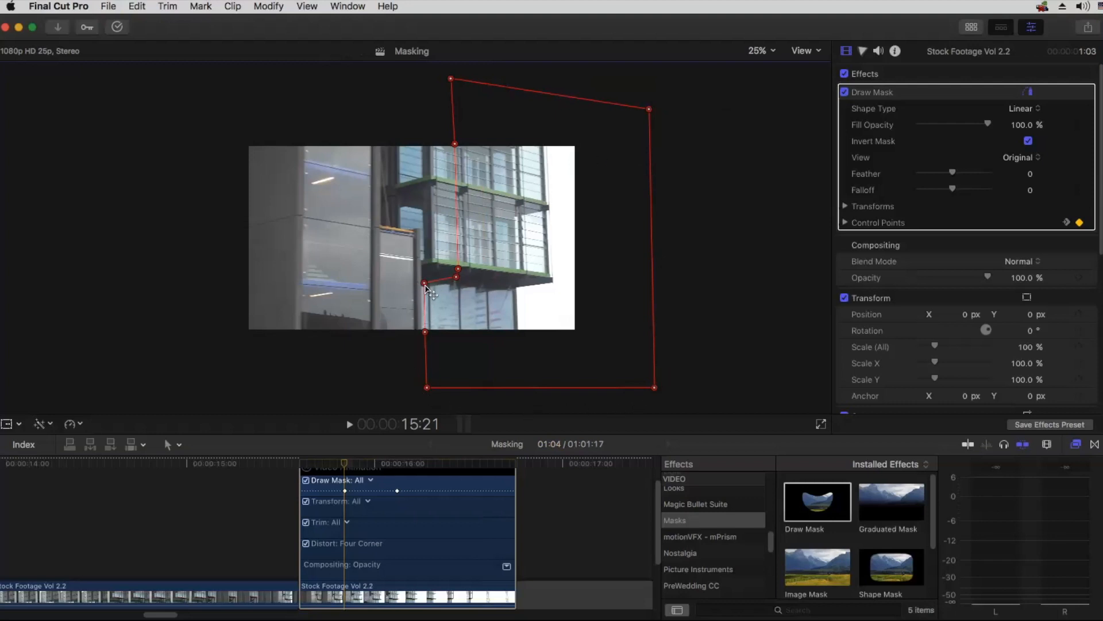
{"action": "mouse_move", "coordinate": [426, 287]}
{"action": "left_mouse_down"}
{"action": "mouse_move", "coordinate": [531, 289]}
{"action": "mouse_move", "coordinate": [531, 303]}
{"action": "mouse_move", "coordinate": [523, 294]}
{"action": "left_mouse_up"}
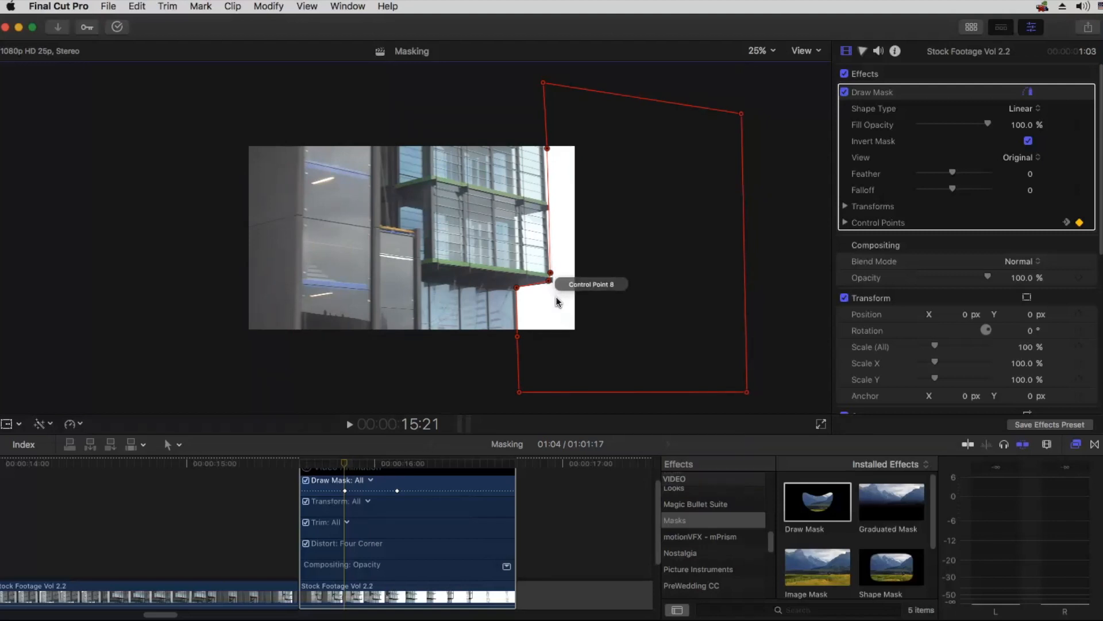
Step: Fine-tune the 15:21 mask by aligning Control Points 8 and 9 with the overhang's corner and raising the edge's upper point above the frame
{"action": "key", "text": "super+equal"}
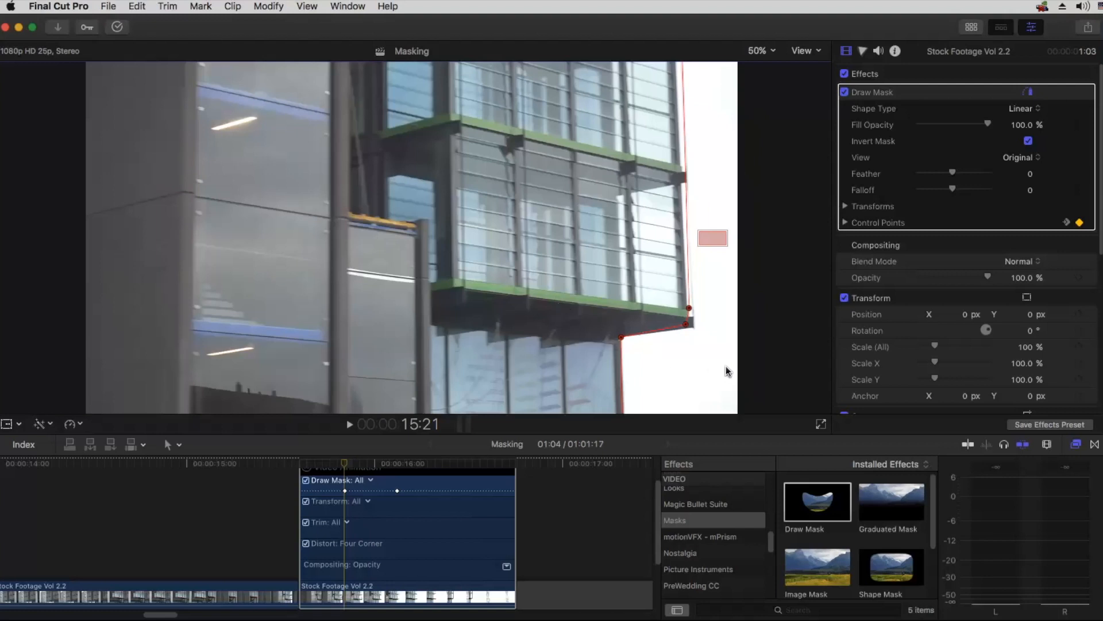
{"action": "left_click_drag", "start_coordinate": [716, 240], "coordinate": [724, 246]}
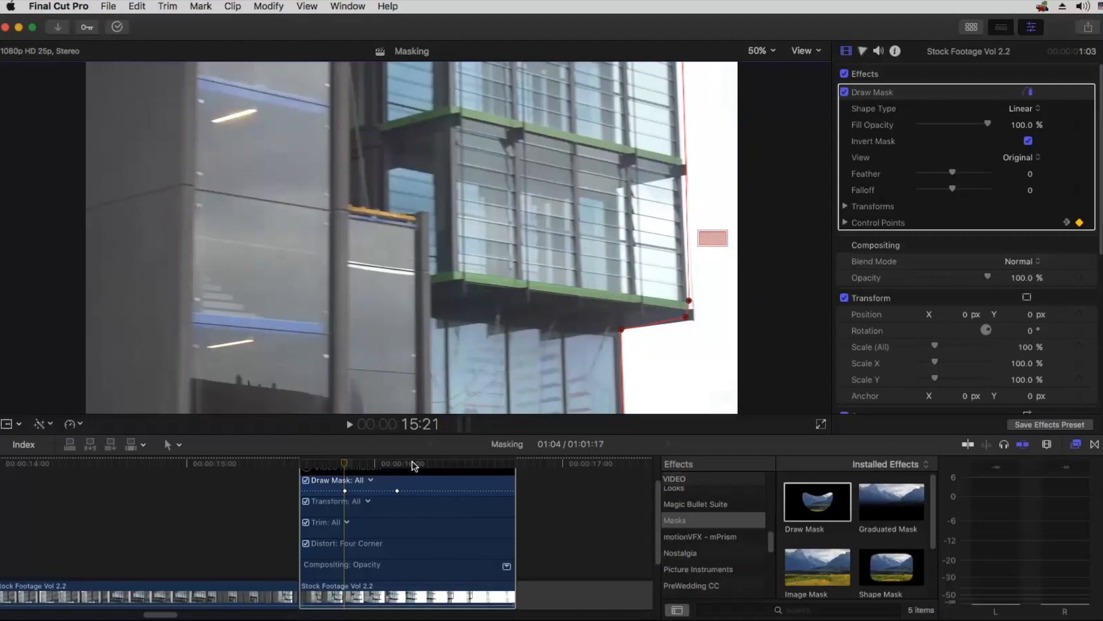
{"action": "left_click_drag", "start_coordinate": [711, 236], "coordinate": [706, 250]}
{"action": "left_click_drag", "start_coordinate": [686, 316], "coordinate": [689, 321]}
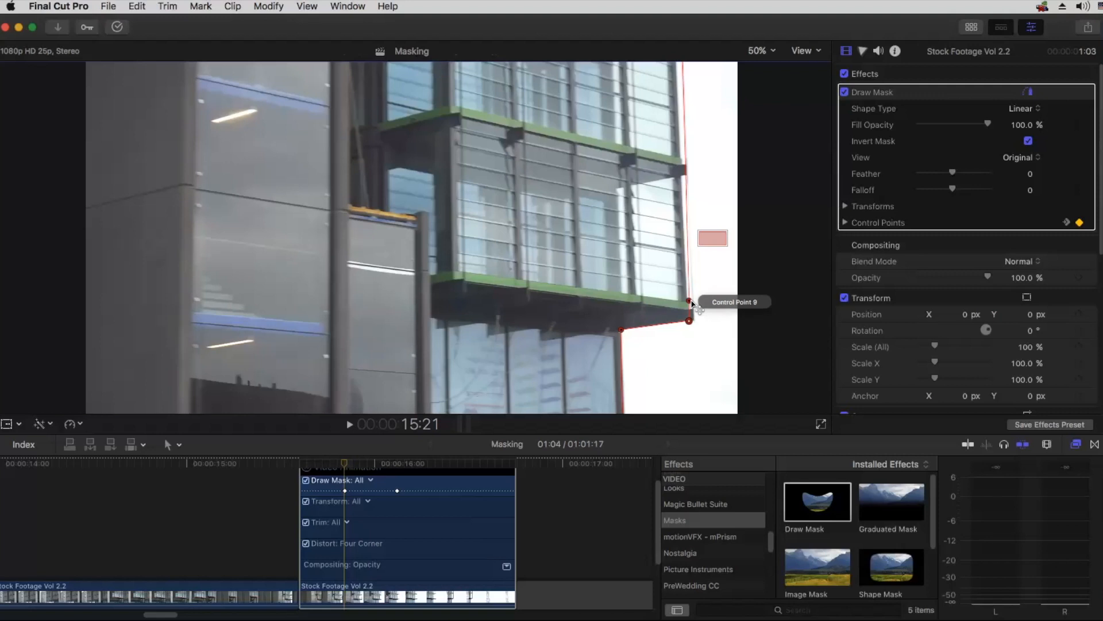
{"action": "left_click", "coordinate": [688, 300]}
{"action": "left_click_drag", "start_coordinate": [689, 300], "coordinate": [689, 302]}
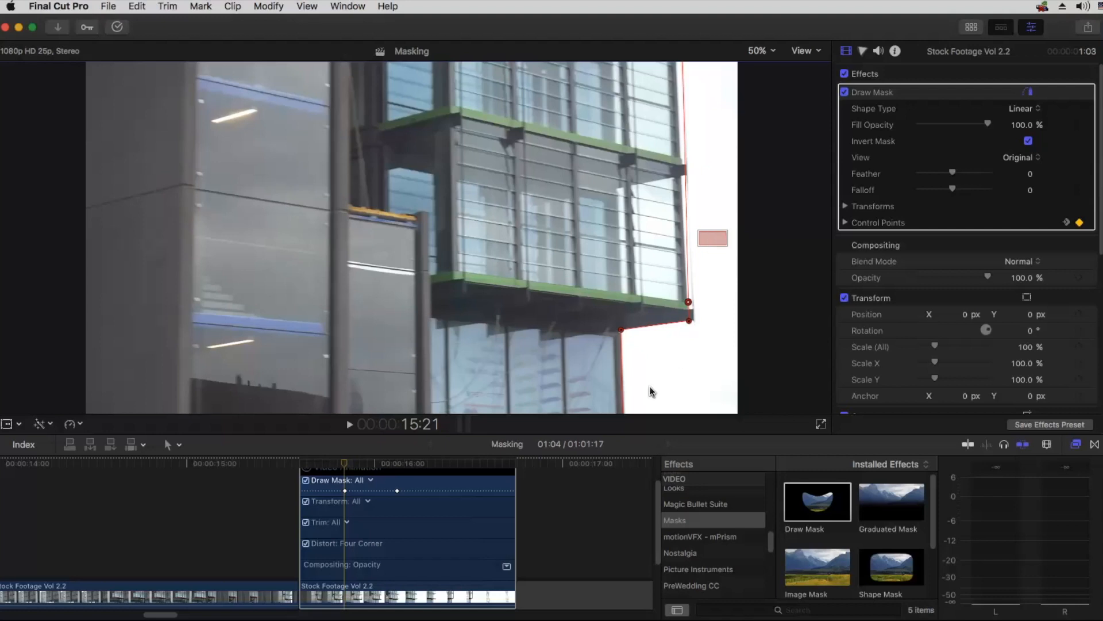
{"action": "left_click_drag", "start_coordinate": [715, 237], "coordinate": [711, 215]}
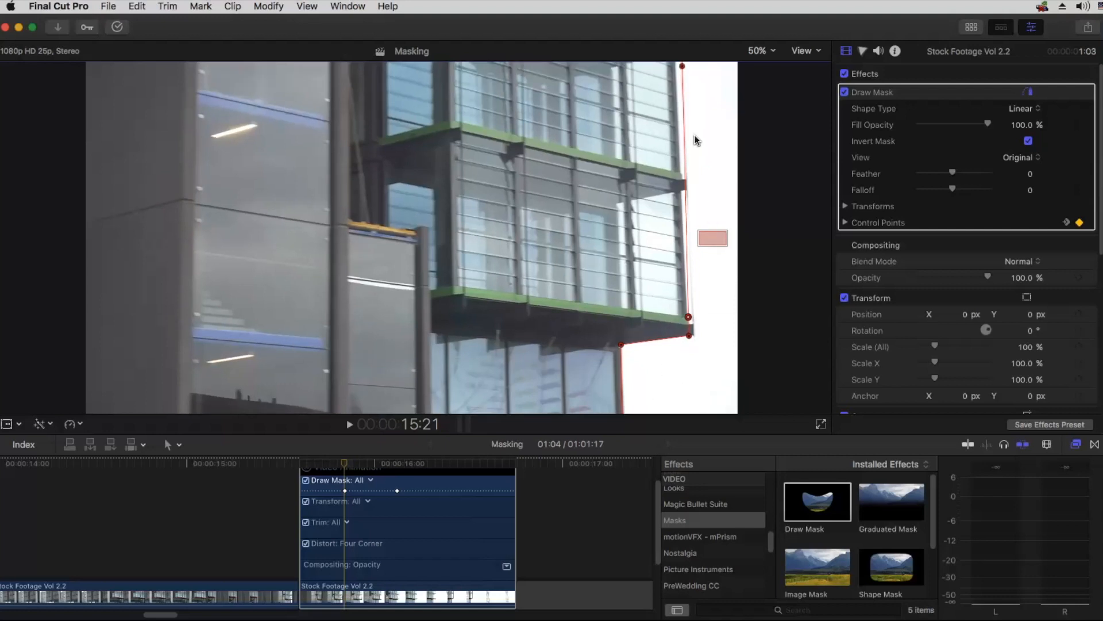
{"action": "key", "text": "super+minus"}
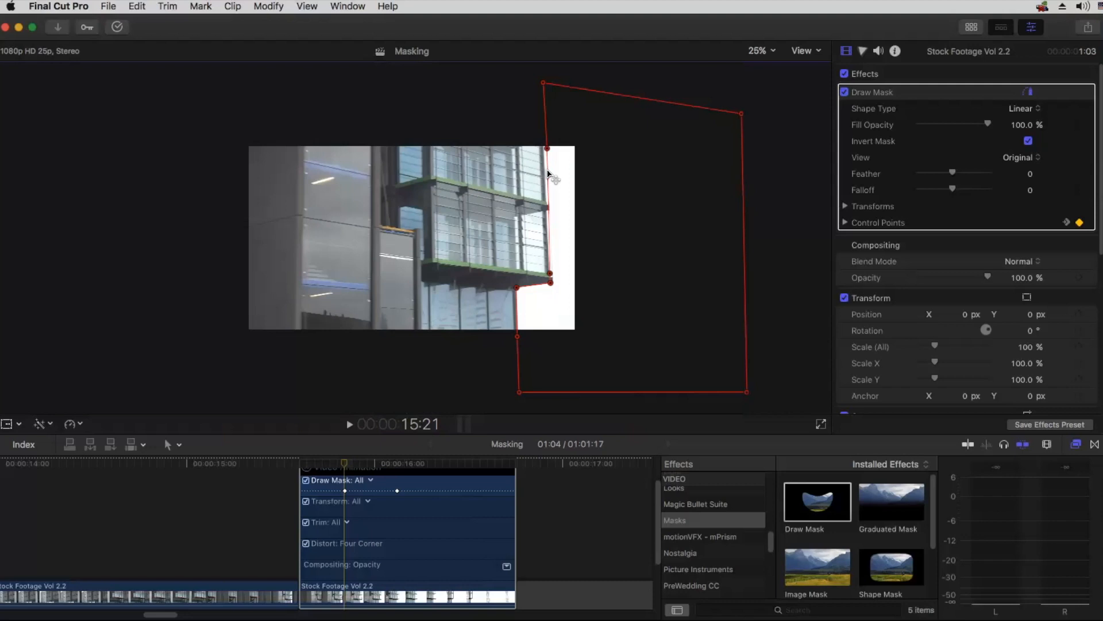
{"action": "left_click_drag", "start_coordinate": [546, 149], "coordinate": [544, 140]}
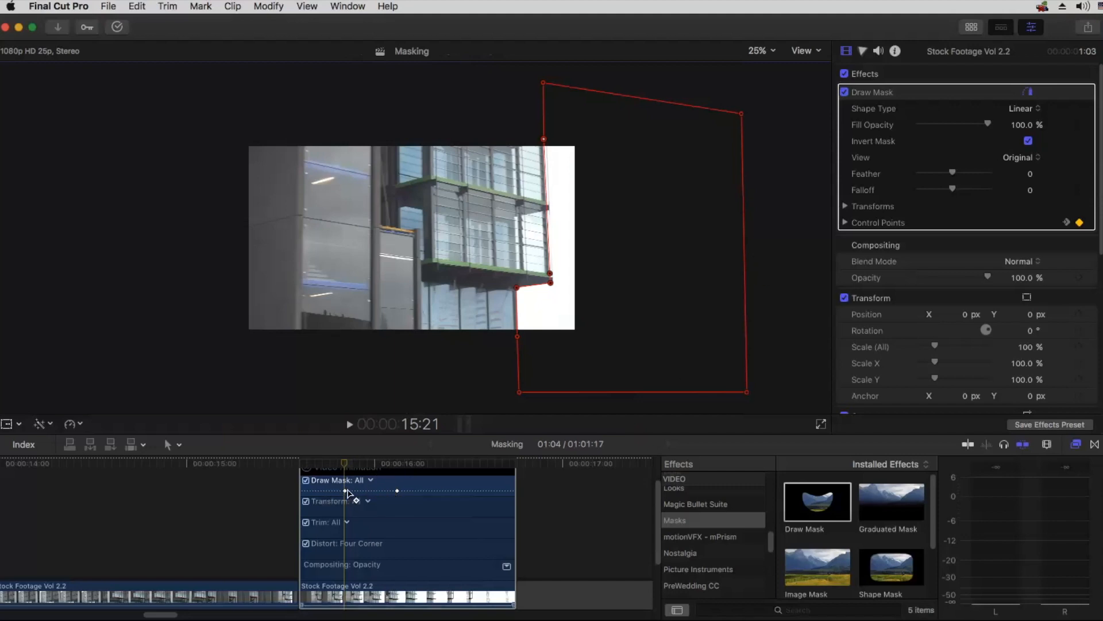
Step: Set the playhead to the 16:03 keyframe and move the whole mask left, back onto the building's edge
{"action": "left_click", "coordinate": [397, 490], "text": "alt"}
{"action": "left_click_drag", "start_coordinate": [346, 466], "coordinate": [374, 465]}
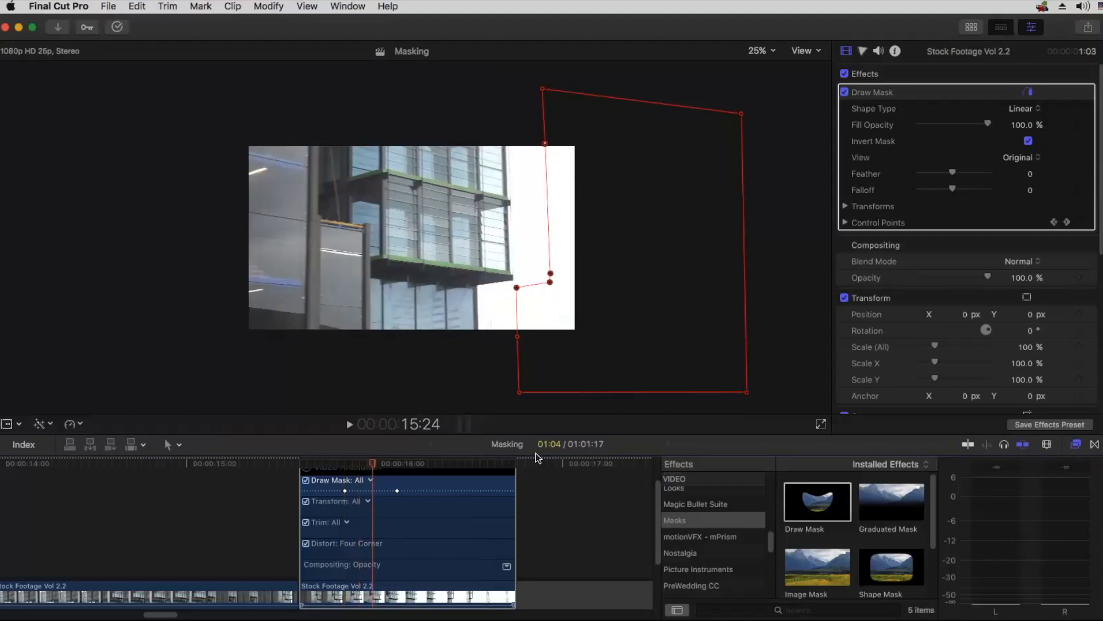
{"action": "left_click", "coordinate": [397, 464]}
{"action": "mouse_move", "coordinate": [397, 464]}
{"action": "left_mouse_down"}
{"action": "mouse_move", "coordinate": [346, 464]}
{"action": "mouse_move", "coordinate": [396, 462]}
{"action": "left_mouse_up"}
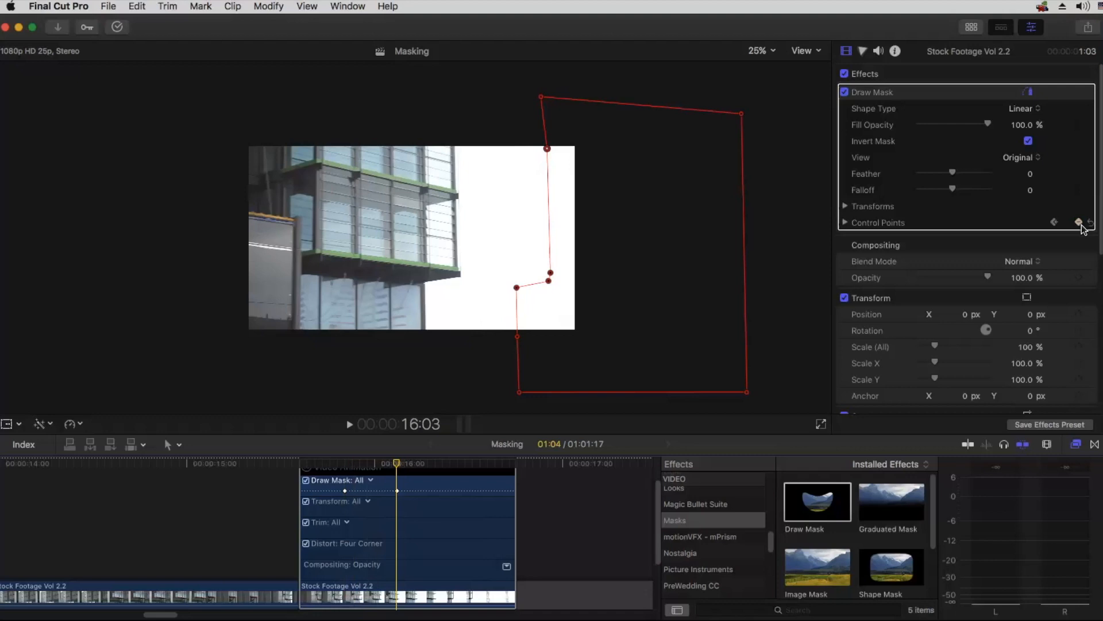
{"action": "key", "text": "super+a"}
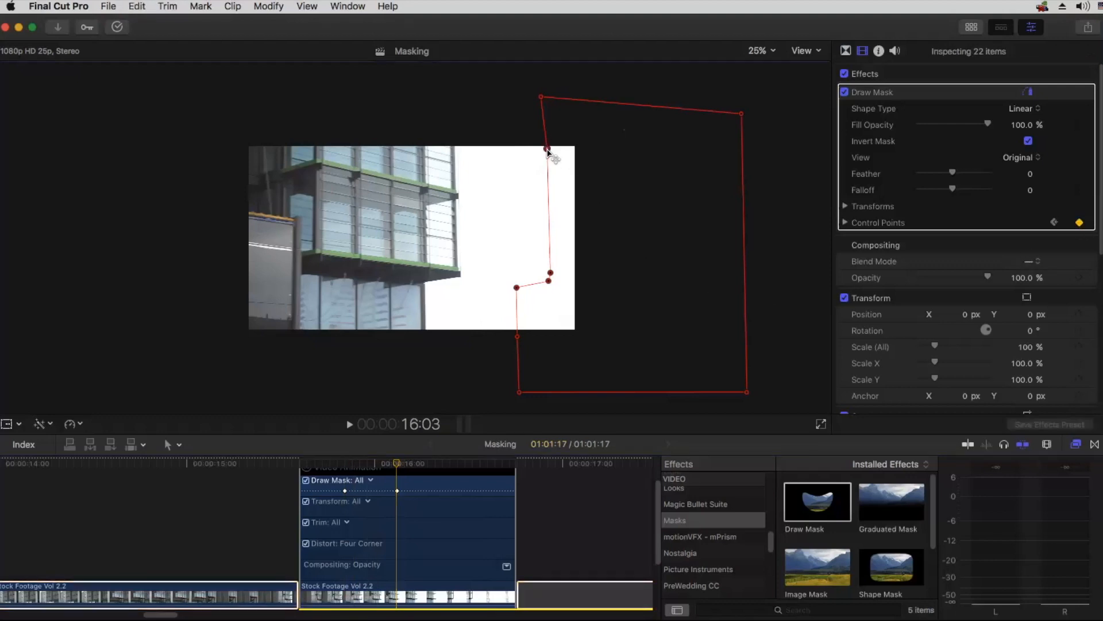
{"action": "left_click_drag", "start_coordinate": [547, 151], "coordinate": [456, 144]}
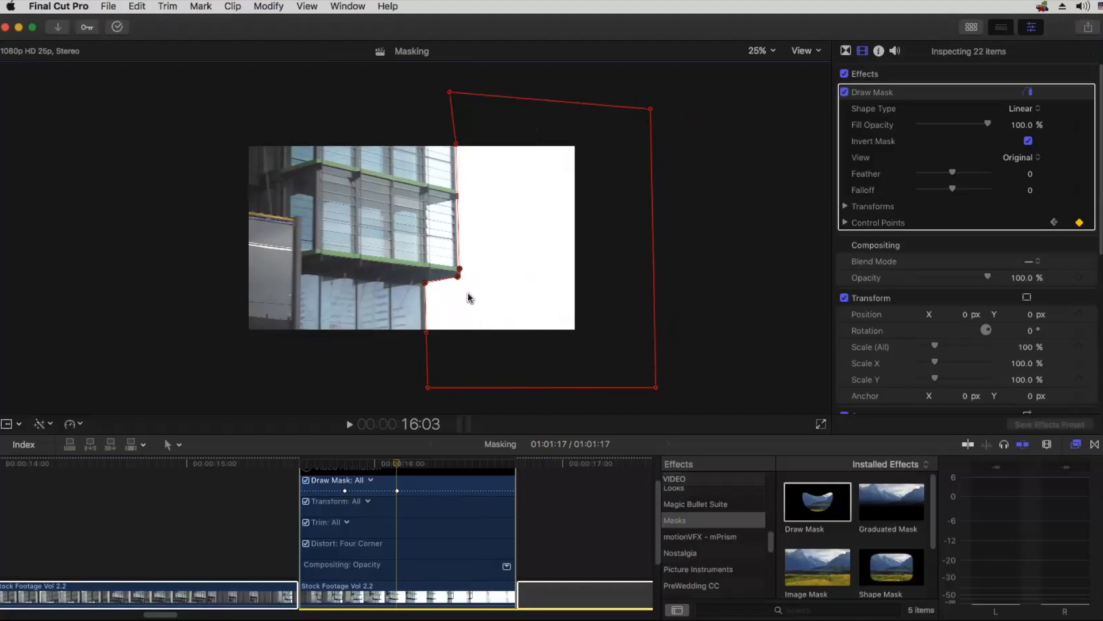
Step: At 16:03, align the mask's inner corner with the overhang's underside and fit Control Points 8 and 9 to its outer corner
{"action": "key", "text": "super+equal"}
{"action": "key", "text": "super+equal"}
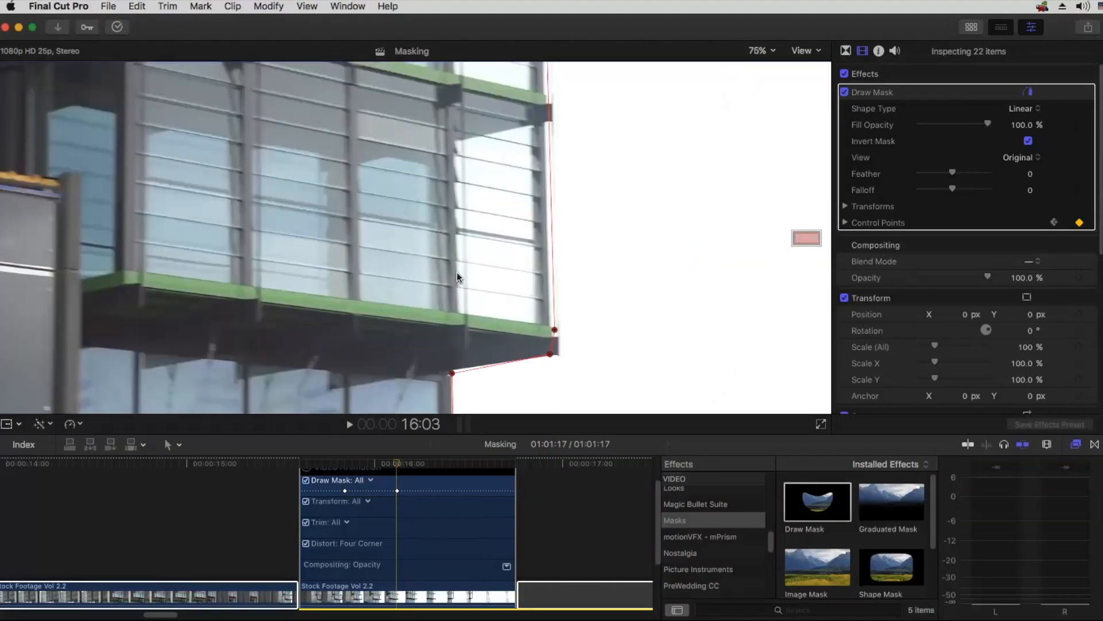
{"action": "scroll", "coordinate": [402, 276], "scroll_direction": "down", "scroll_amount": 5}
{"action": "scroll", "coordinate": [403, 276], "scroll_direction": "right", "scroll_amount": 3}
{"action": "left_click", "coordinate": [383, 276]}
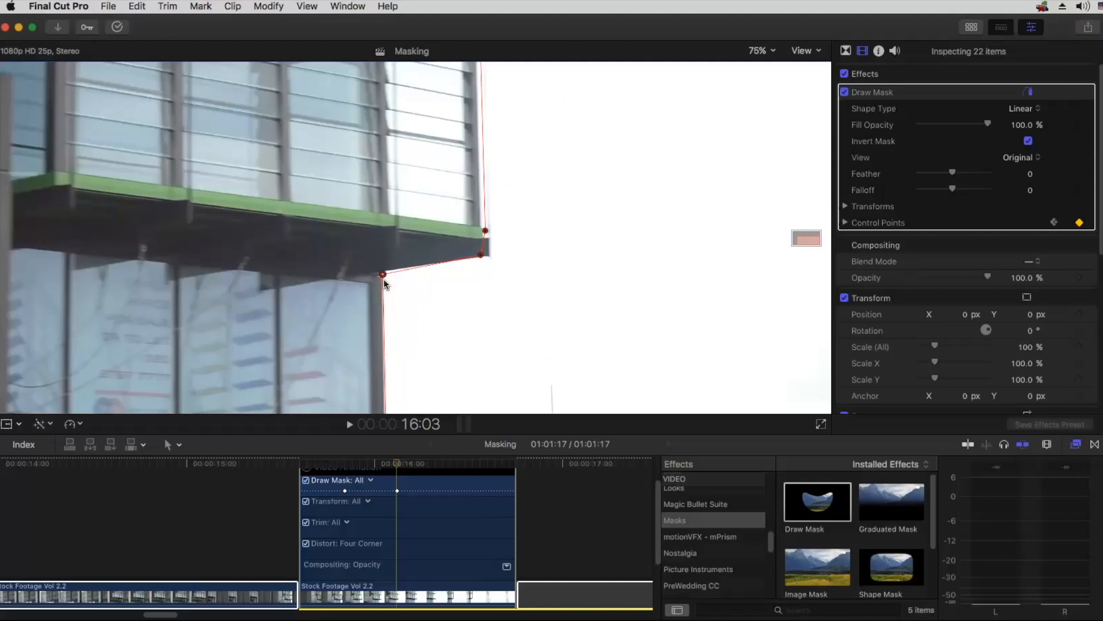
{"action": "left_click_drag", "start_coordinate": [386, 274], "coordinate": [383, 271]}
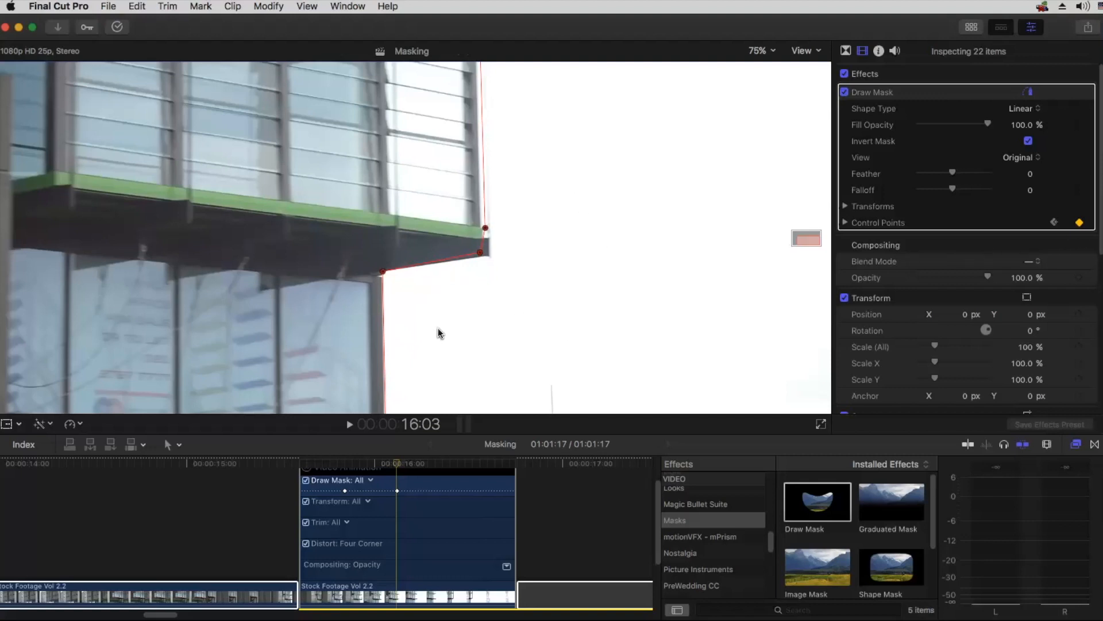
{"action": "left_click_drag", "start_coordinate": [481, 251], "coordinate": [481, 227]}
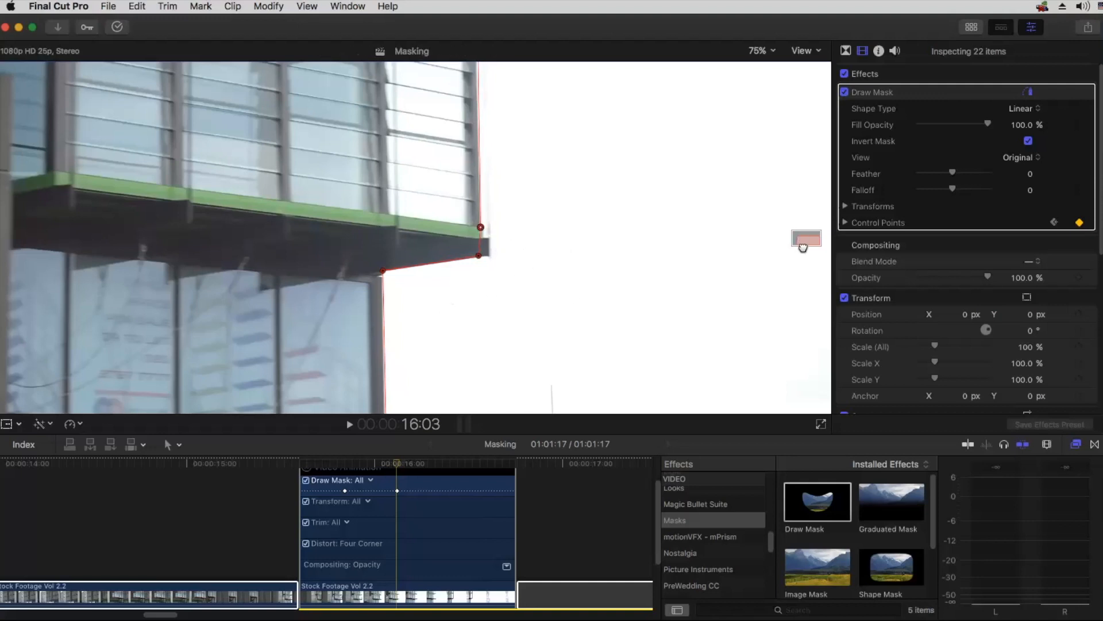
{"action": "scroll", "coordinate": [496, 229], "scroll_direction": "left", "scroll_amount": 1}
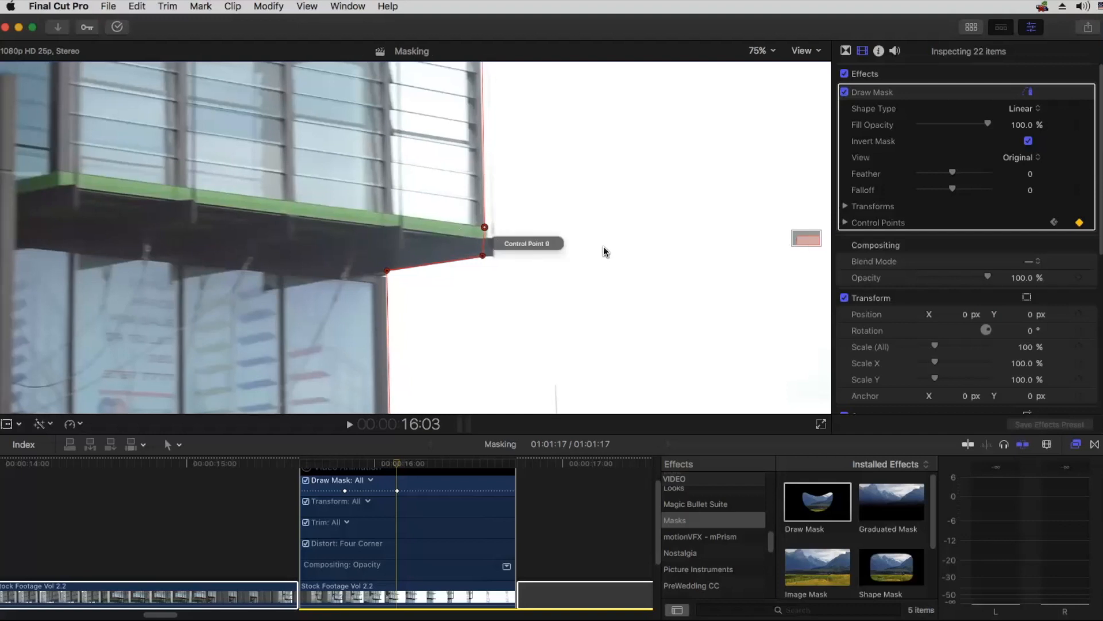
{"action": "key", "text": "shift+z"}
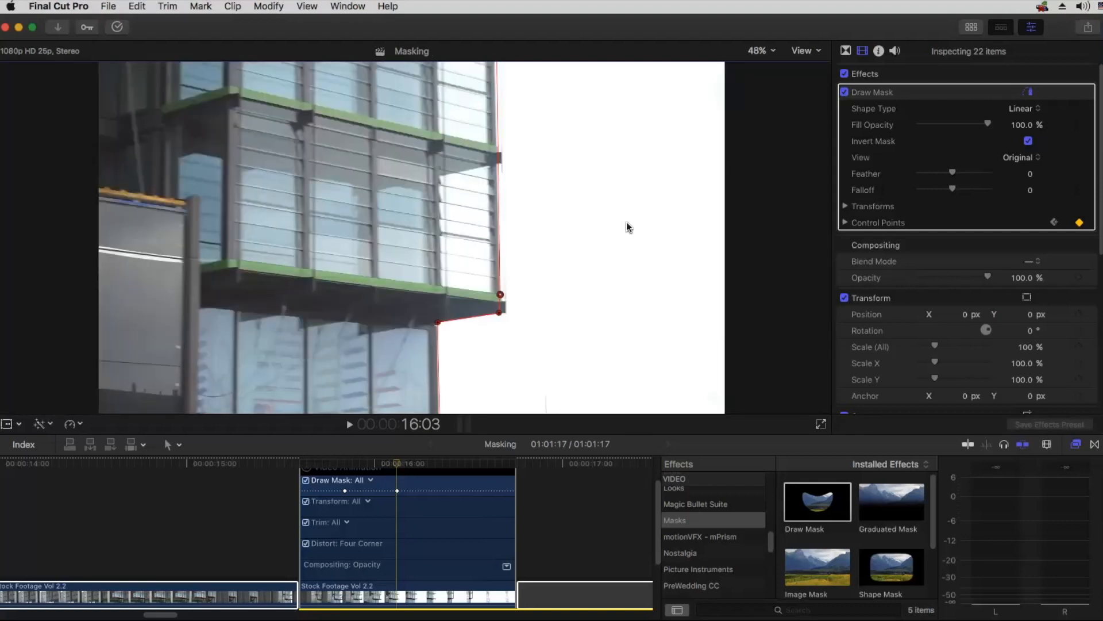
Step: At 16:03, shift Control Point 1 above the frame and Control Point 6 below it to follow the building's edge
{"action": "key", "text": "super+minus"}
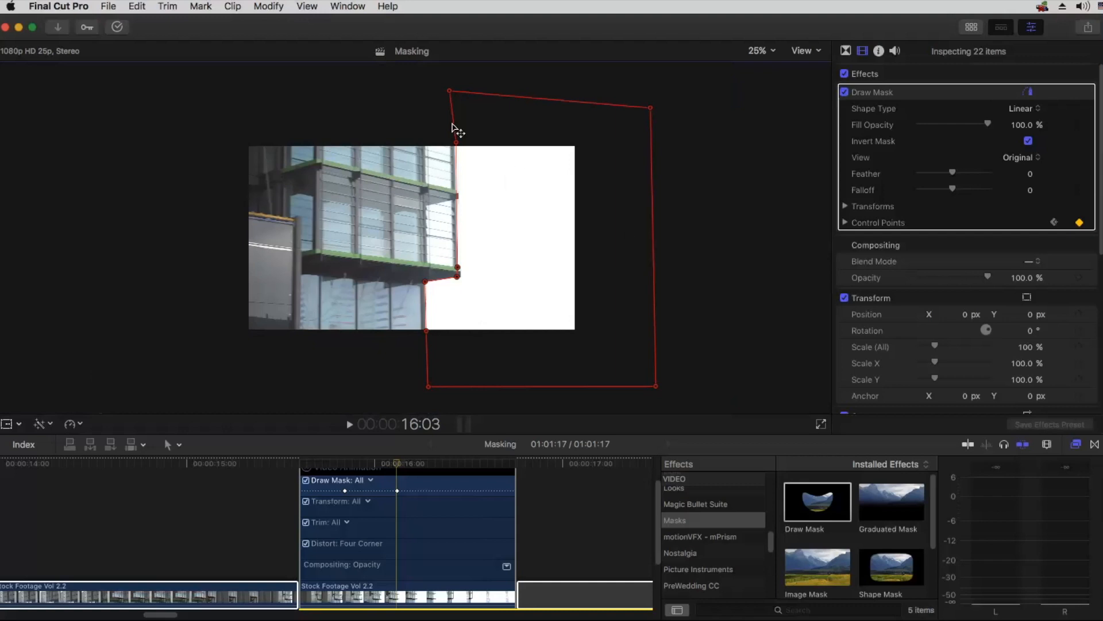
{"action": "left_click", "coordinate": [457, 142]}
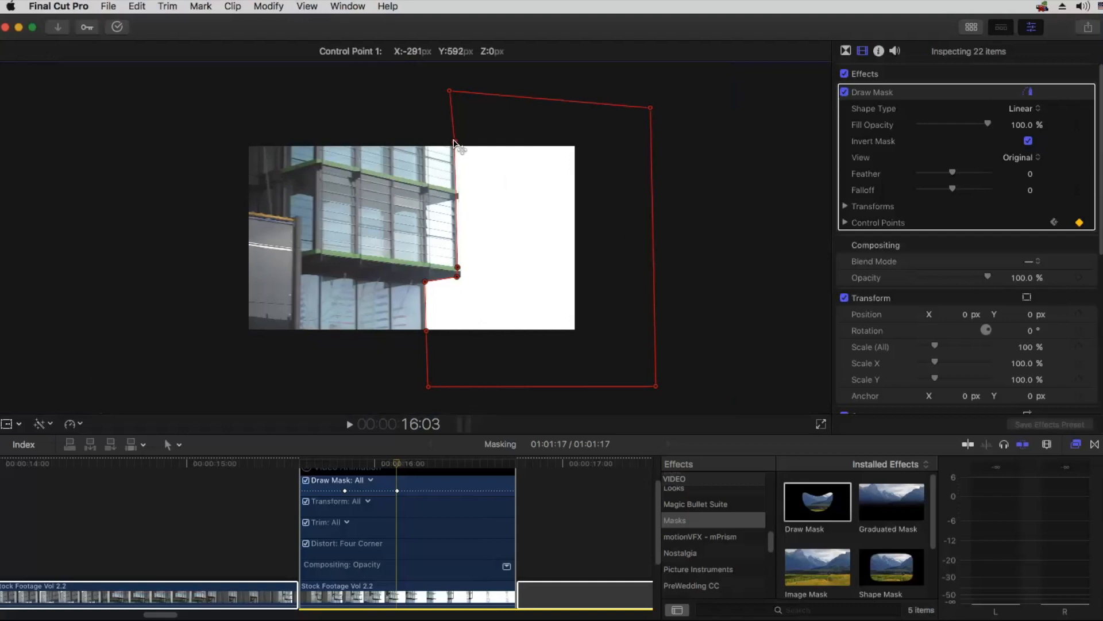
{"action": "left_click", "coordinate": [457, 145]}
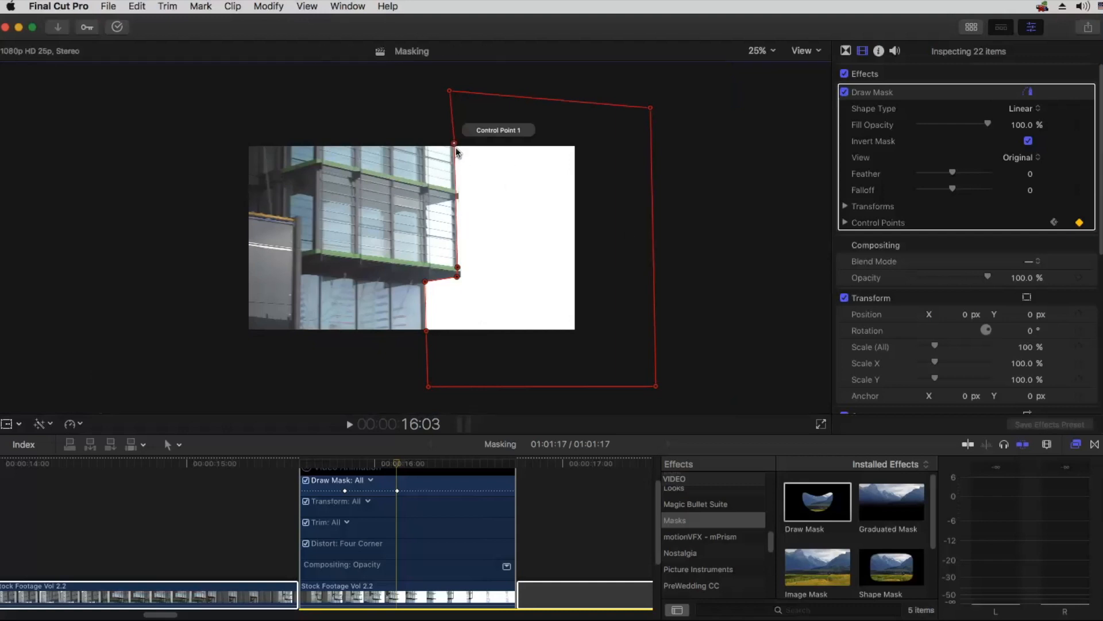
{"action": "left_click", "coordinate": [426, 332]}
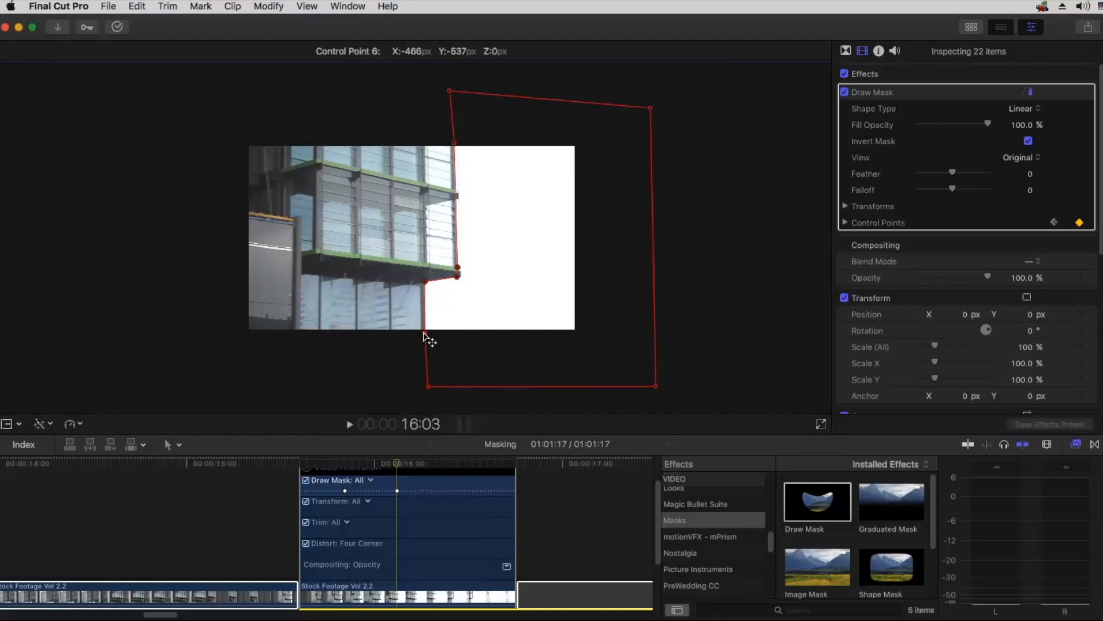
{"action": "left_click_drag", "start_coordinate": [425, 334], "coordinate": [424, 336]}
Step: Return to the 15:21 keyframe and step through frames 15:18 to 15:20 to compare the mask with the building's edge
{"action": "mouse_move", "coordinate": [387, 460]}
{"action": "left_mouse_down"}
{"action": "mouse_move", "coordinate": [316, 463]}
{"action": "mouse_move", "coordinate": [344, 466]}
{"action": "left_mouse_up"}
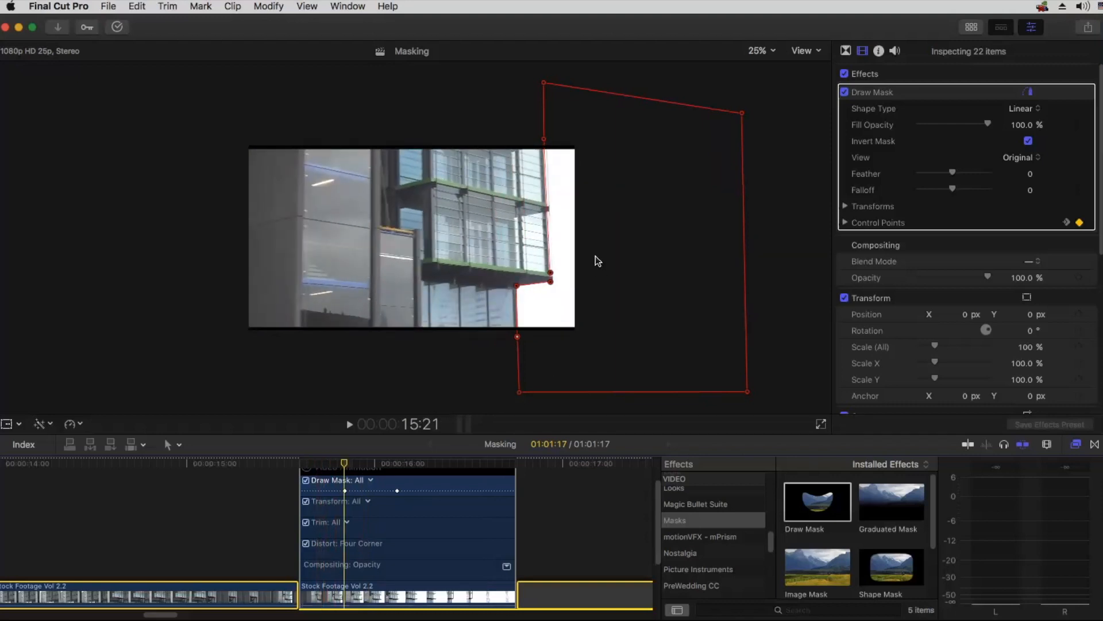
{"action": "key", "text": "super+equal"}
{"action": "key", "text": "super+equal"}
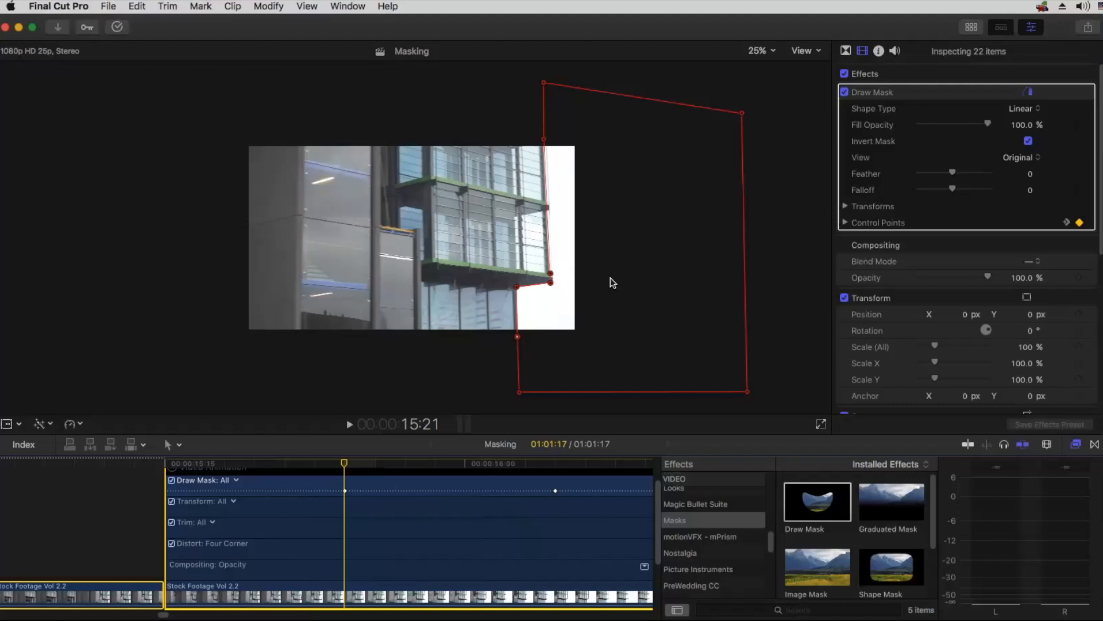
{"action": "key", "text": "Left"}
{"action": "key", "text": "Left"}
{"action": "key", "text": "Left"}
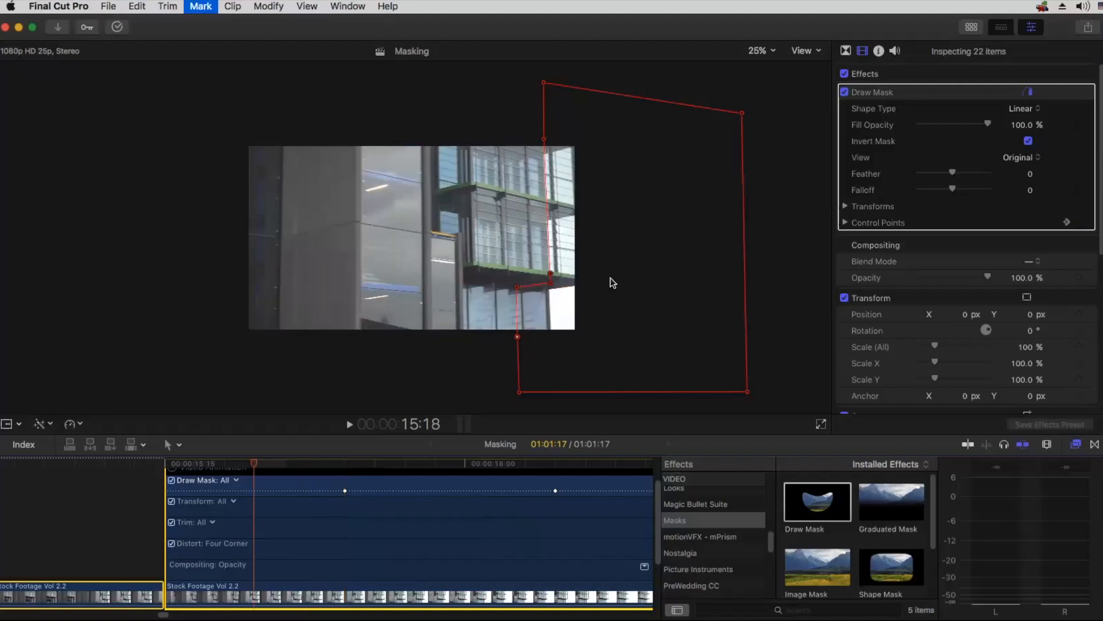
{"action": "key", "text": "Right"}
{"action": "key", "text": "Right"}
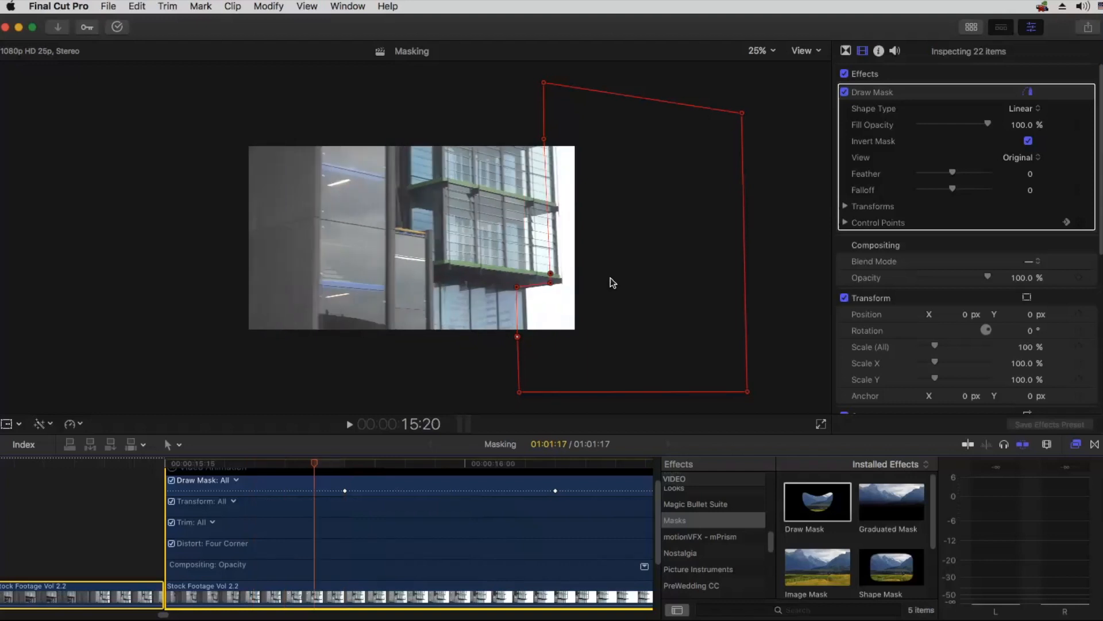
{"action": "key", "text": "Left"}
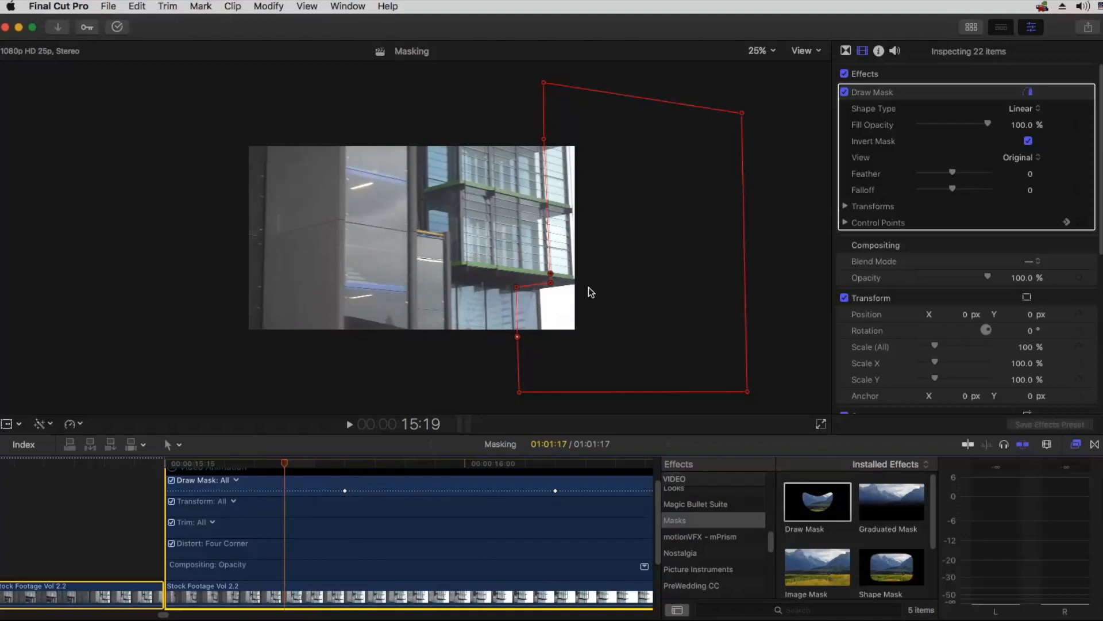
{"action": "key", "text": "Right"}
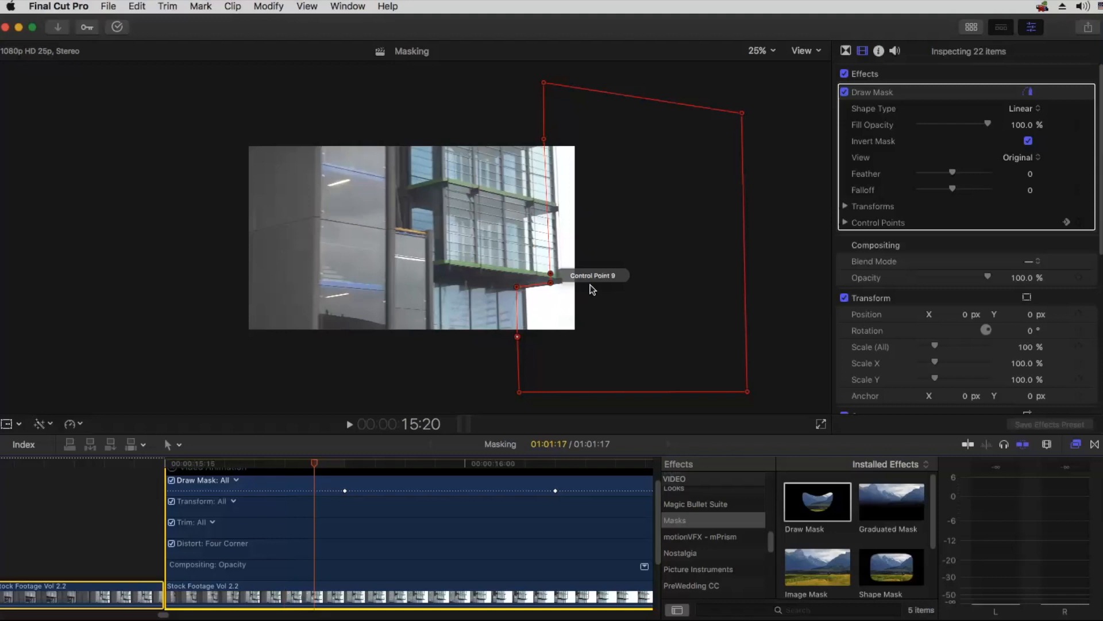
Step: Add a Control Points keyframe at 15:20 and move the whole mask right onto the building's edge
{"action": "left_click", "coordinate": [1079, 223]}
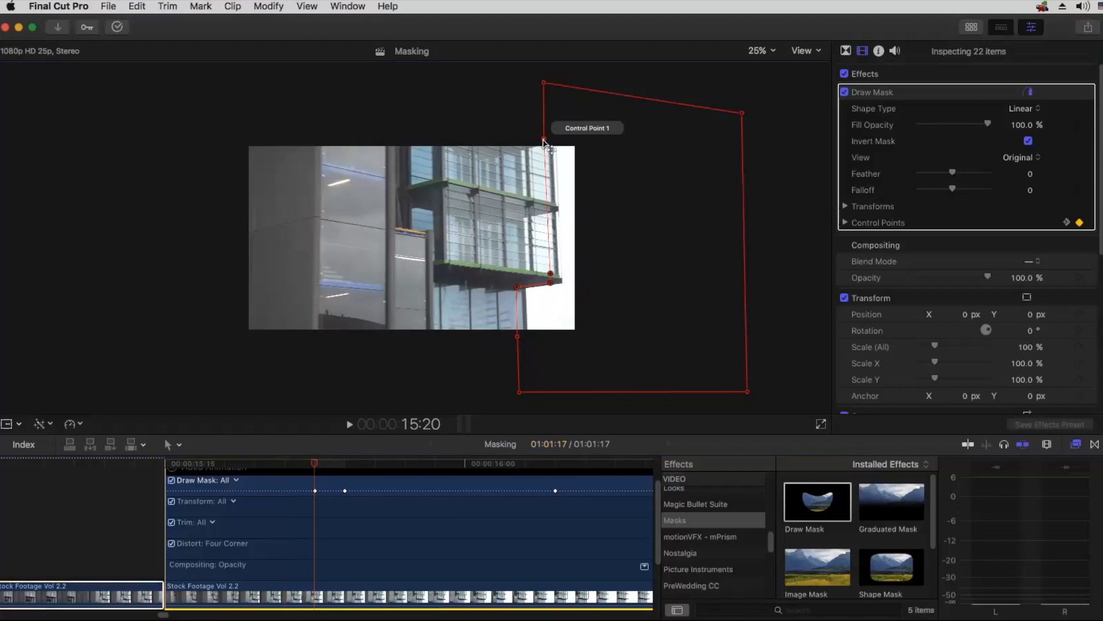
{"action": "left_click_drag", "start_coordinate": [551, 282], "coordinate": [560, 282]}
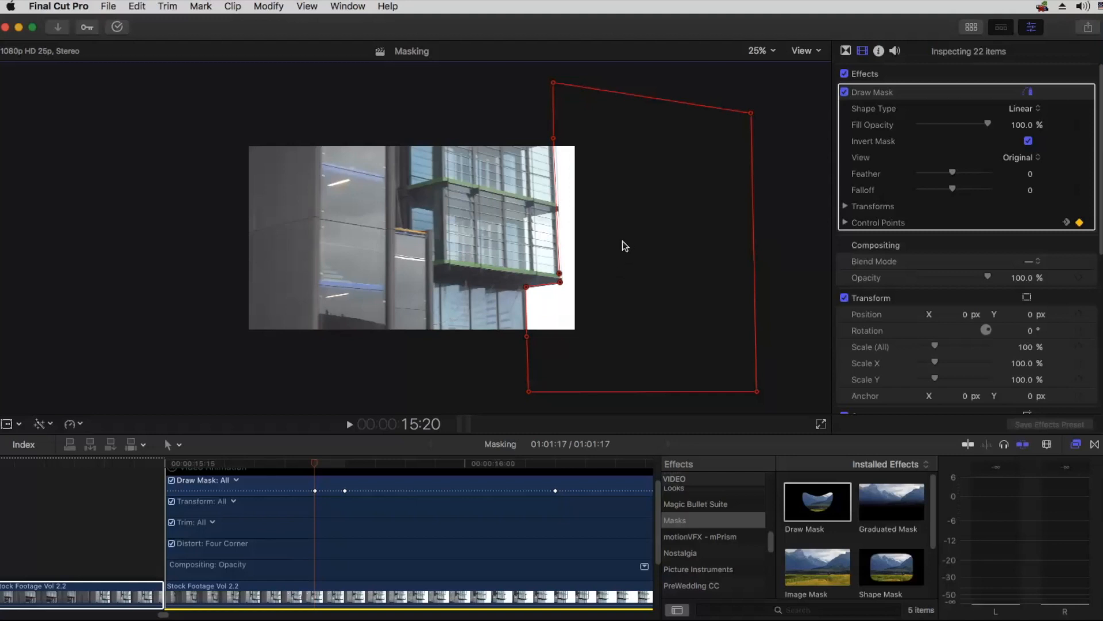
{"action": "left_click", "coordinate": [553, 140]}
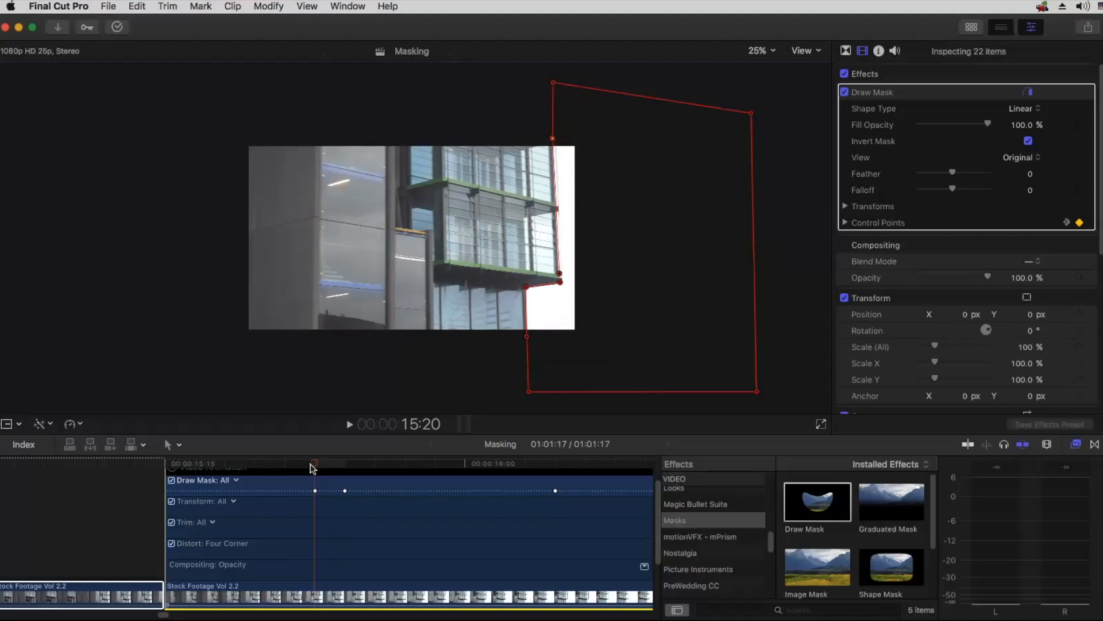
Step: At 15:19 and at 15:18, move the whole mask right onto the building's edge, fine-tuning its upper left point at 15:18
{"action": "key", "text": "Left"}
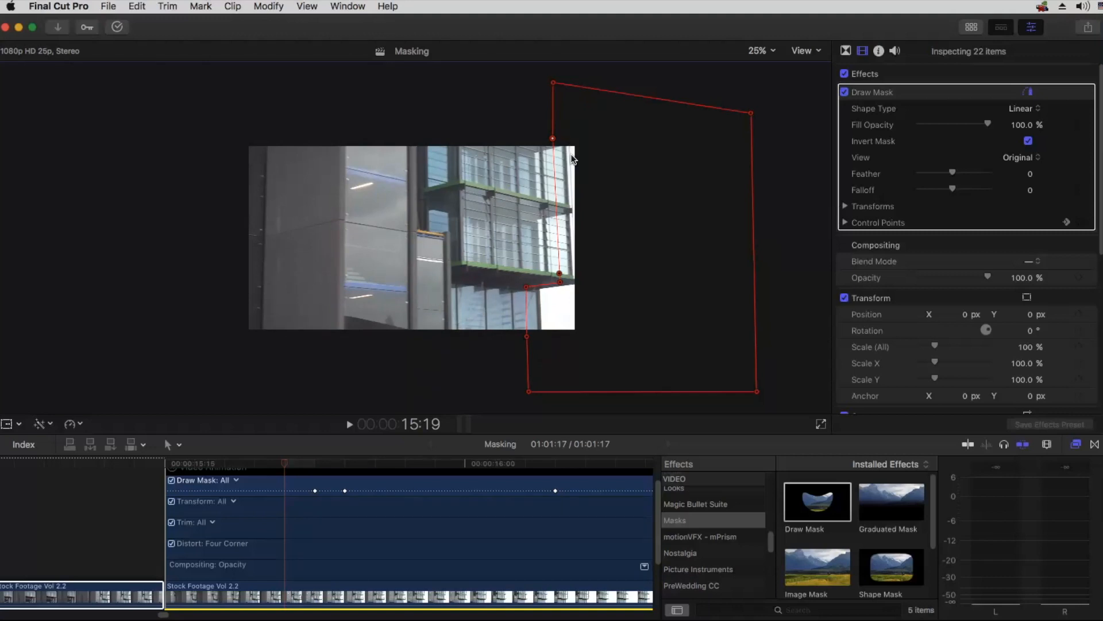
{"action": "left_click_drag", "start_coordinate": [562, 281], "coordinate": [573, 281]}
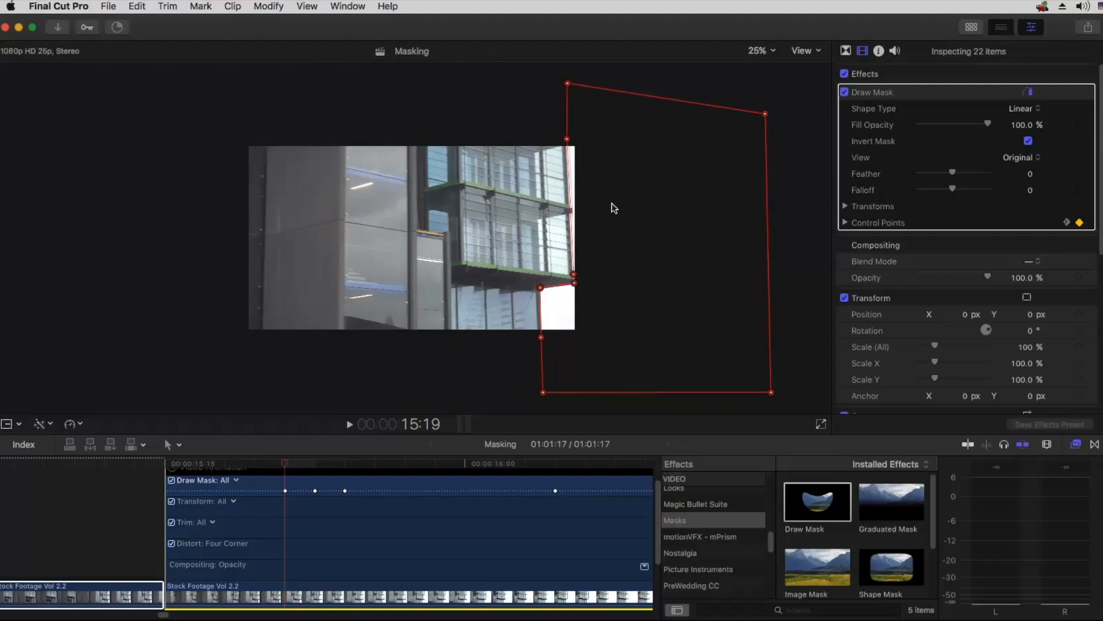
{"action": "key", "text": "Left"}
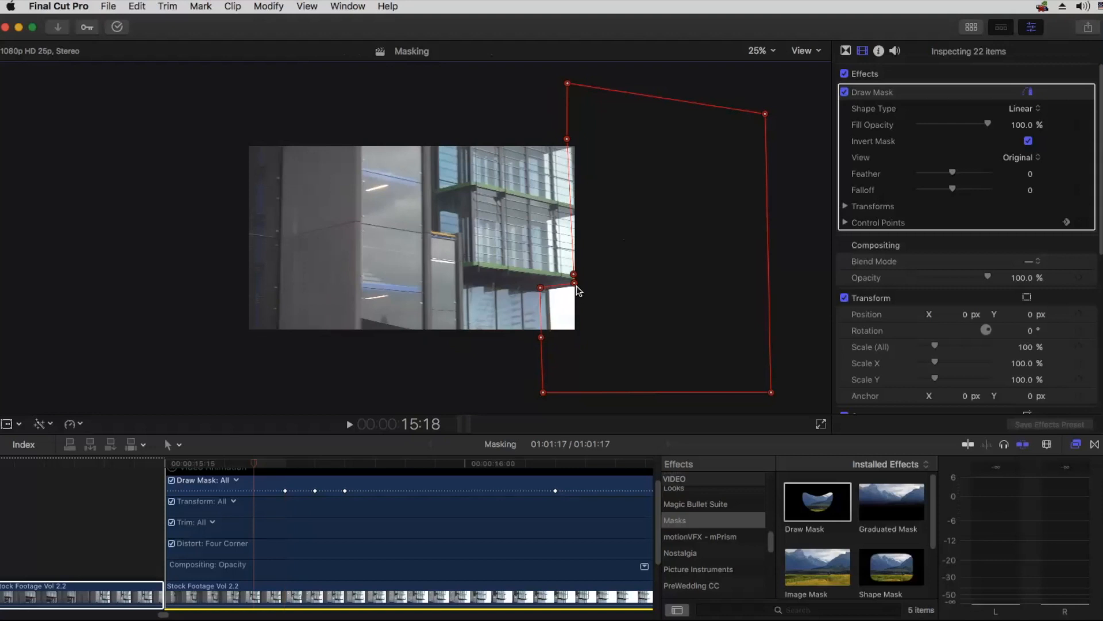
{"action": "left_click_drag", "start_coordinate": [577, 285], "coordinate": [582, 286]}
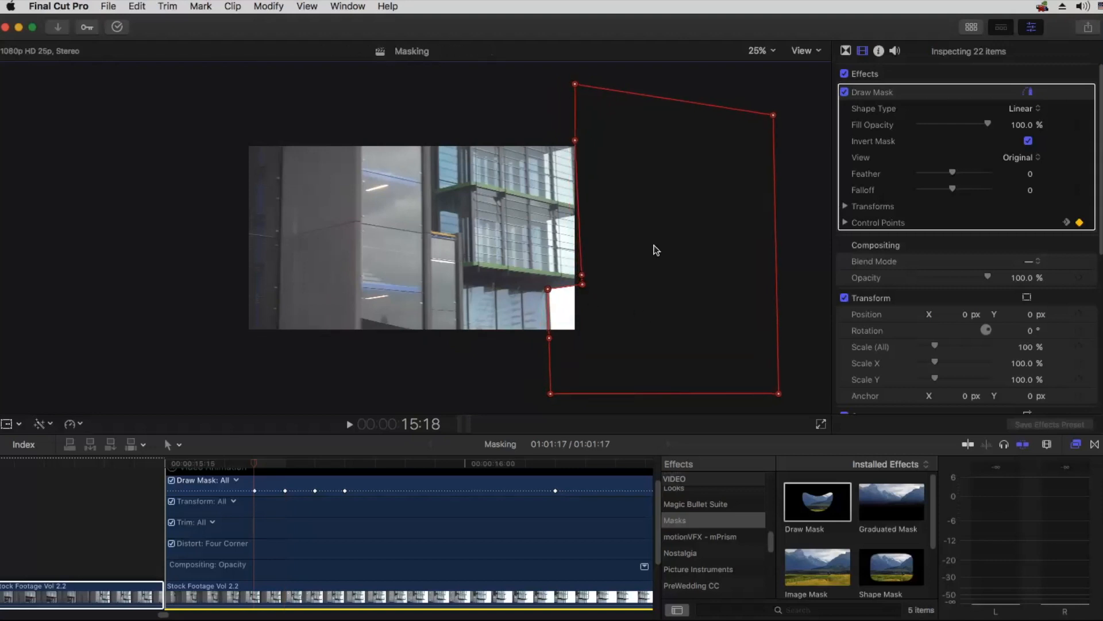
{"action": "left_click_drag", "start_coordinate": [577, 141], "coordinate": [578, 141]}
{"action": "left_click", "coordinate": [578, 140]}
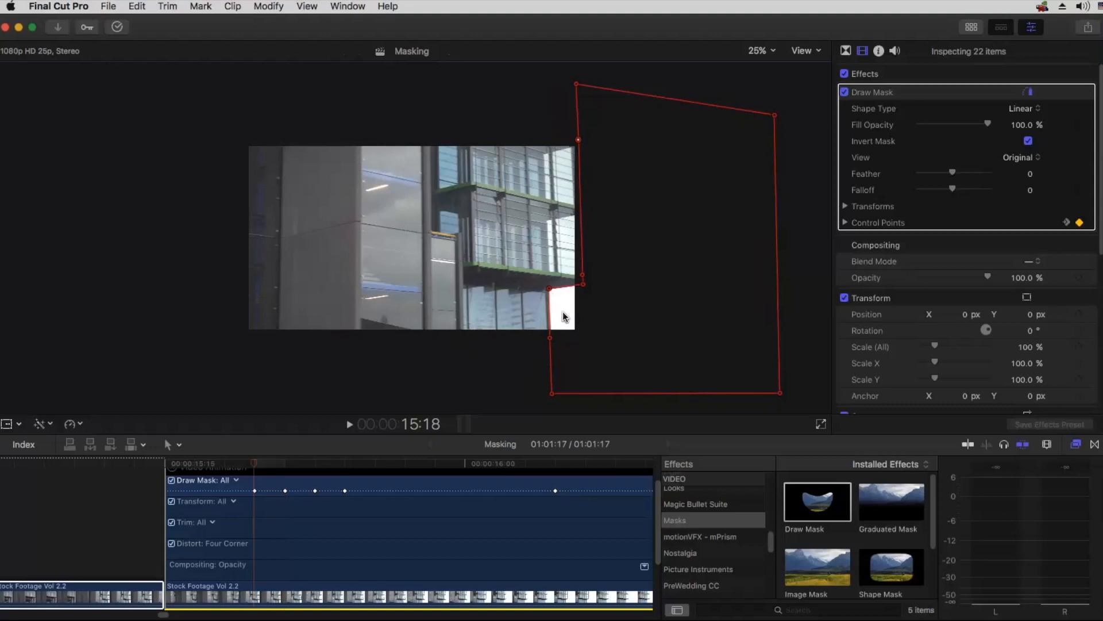
Step: Move the whole mask right onto the building's edge at 15:16 and completely outside the frame at 15:15
{"action": "key", "text": "Left"}
{"action": "key", "text": "Left"}
{"action": "key", "text": "Left"}
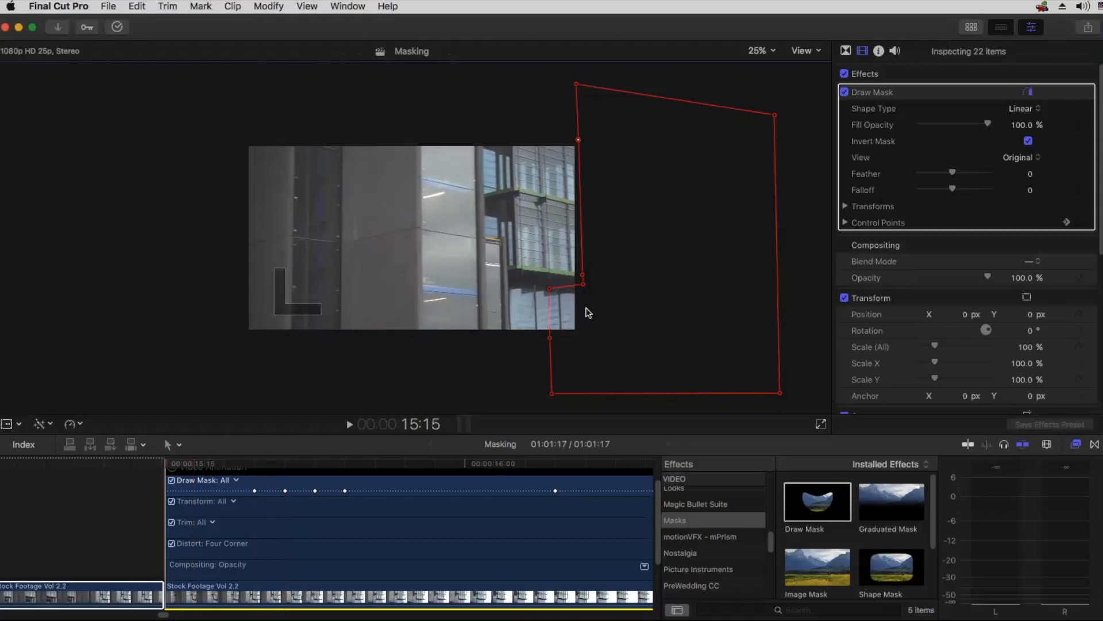
{"action": "key", "text": "Right"}
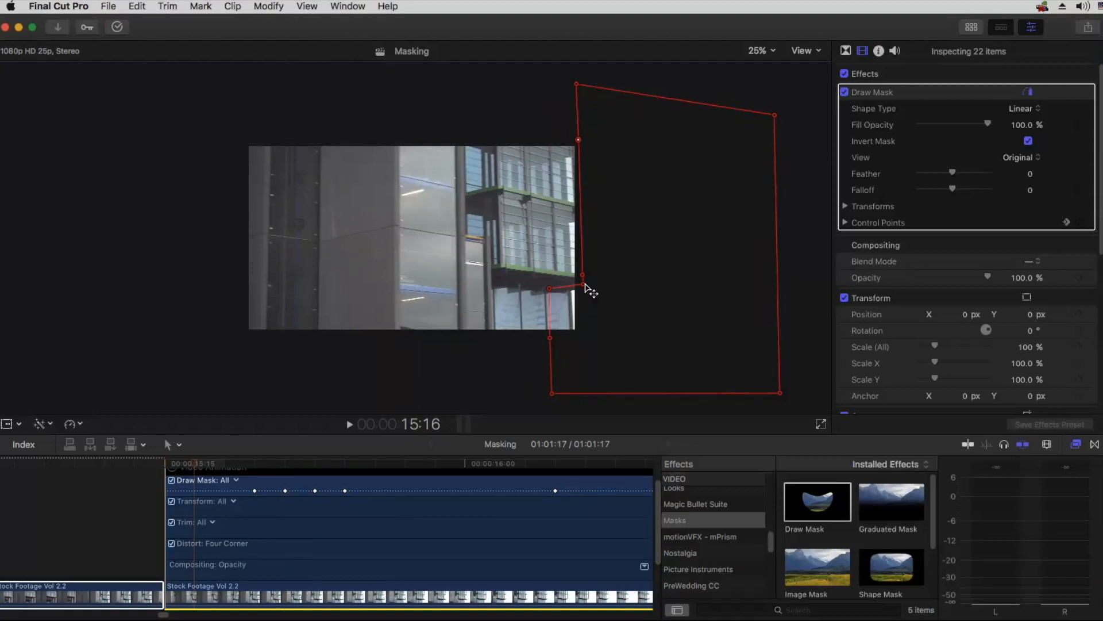
{"action": "left_click_drag", "start_coordinate": [591, 288], "coordinate": [605, 287]}
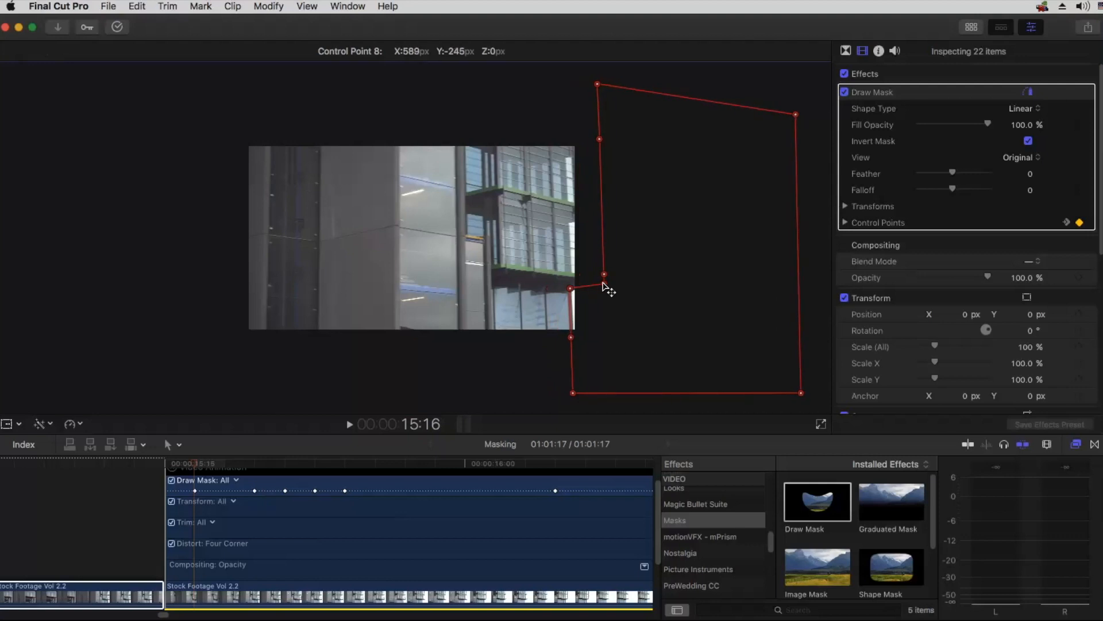
{"action": "left_click_drag", "start_coordinate": [605, 287], "coordinate": [604, 286]}
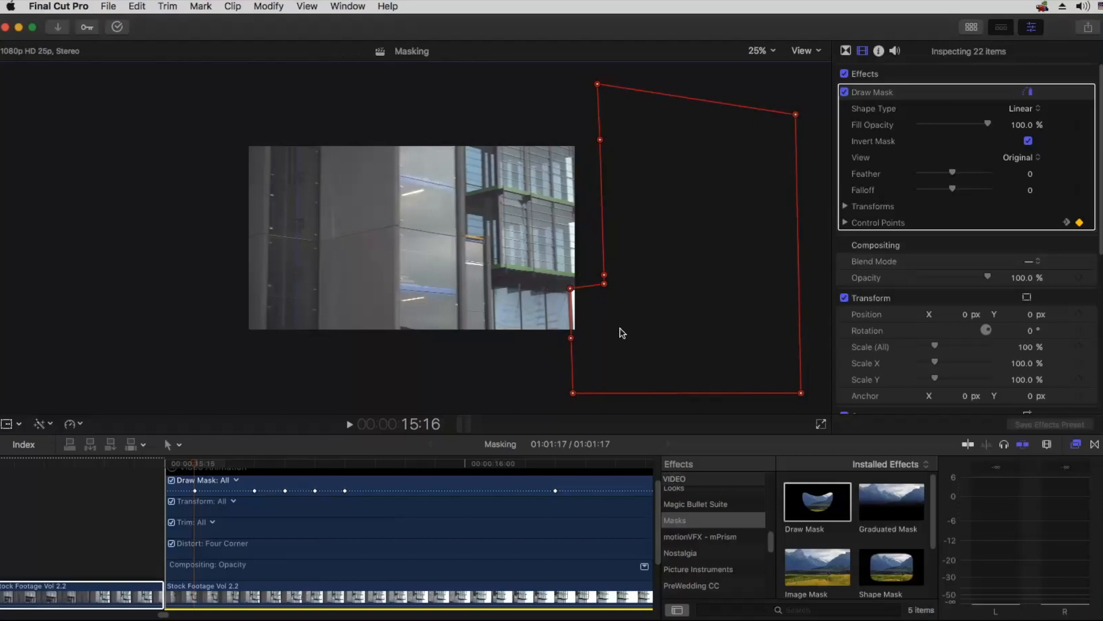
{"action": "key", "text": "Left"}
{"action": "left_click_drag", "start_coordinate": [605, 286], "coordinate": [615, 283]}
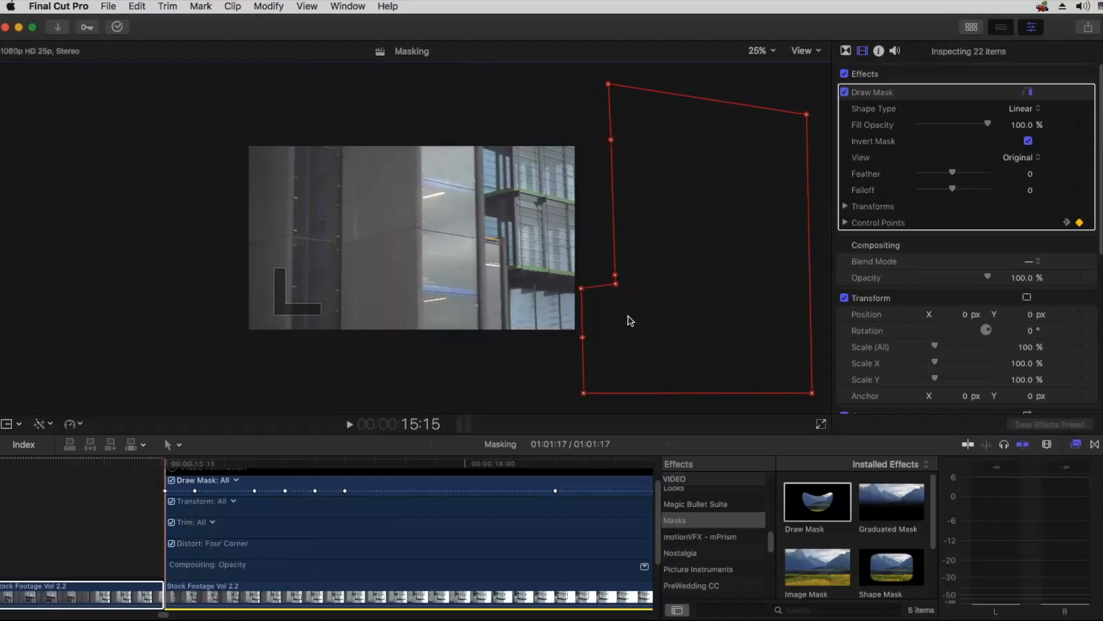
Step: Check the mask's position by moving the playhead back and forth between 15:15 and 15:16
{"action": "left_click", "coordinate": [181, 463]}
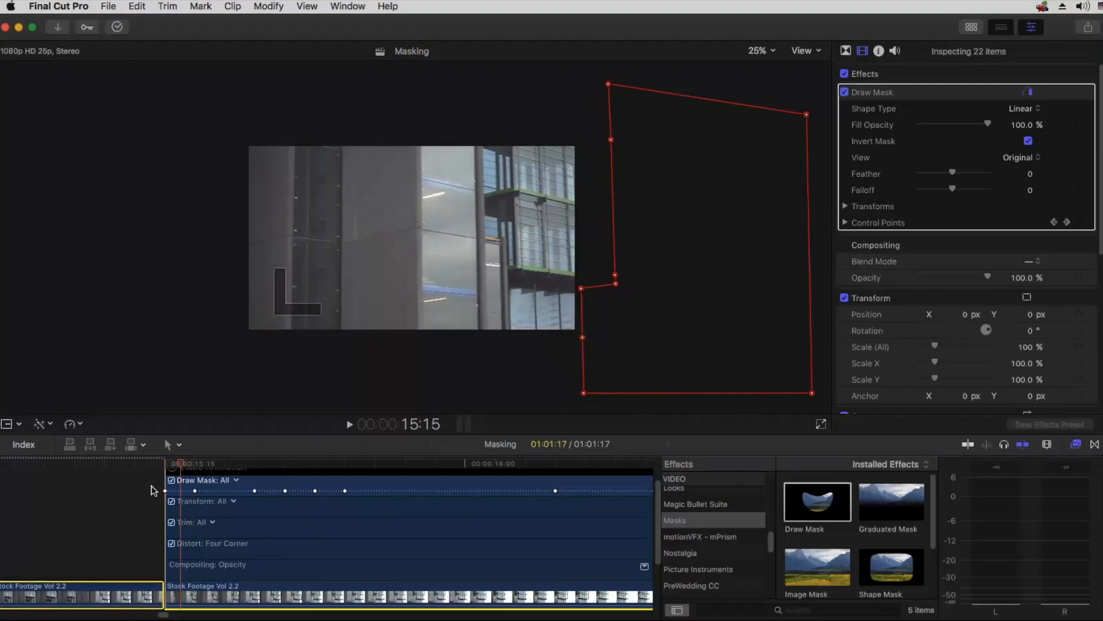
{"action": "left_click", "coordinate": [191, 465]}
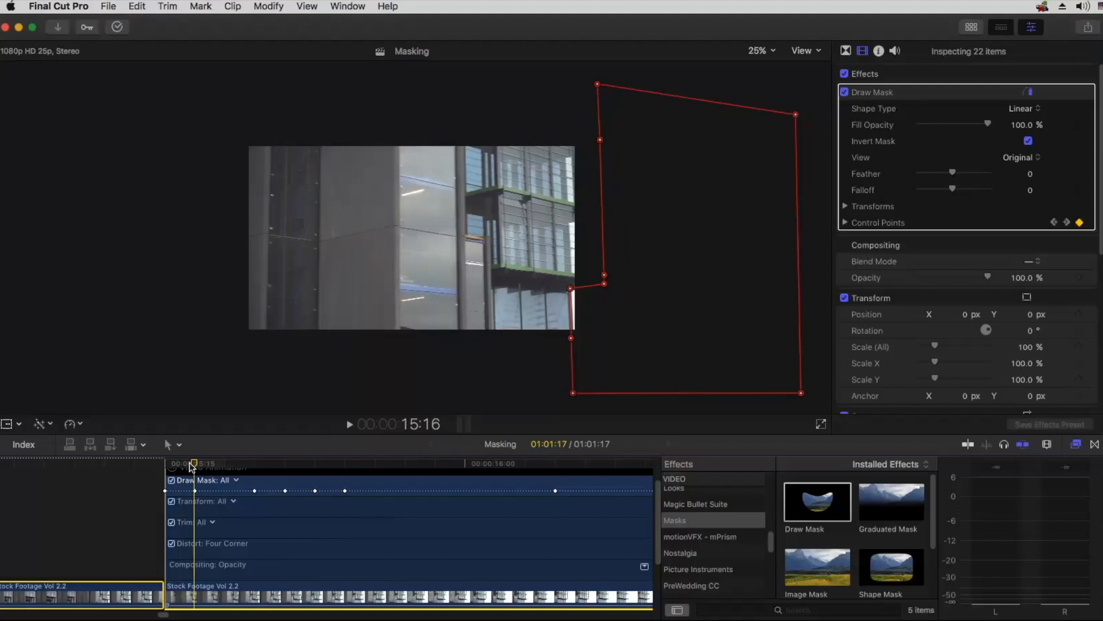
{"action": "left_click", "coordinate": [184, 464]}
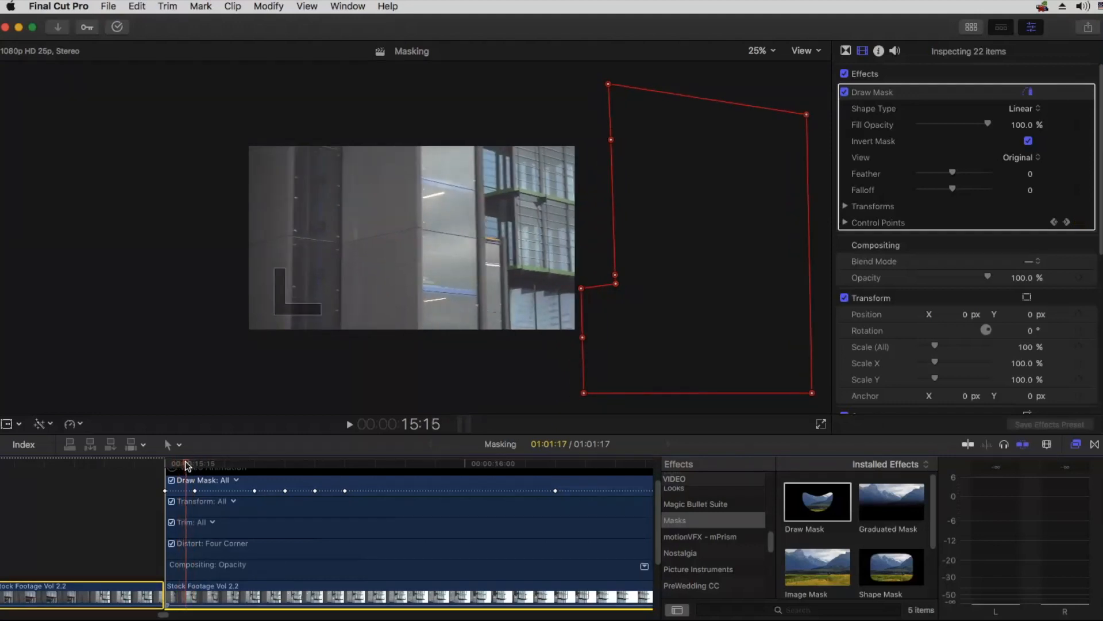
{"action": "left_click", "coordinate": [193, 465]}
Step: At 15:17 and 15:16, shift the whole mask slightly right so its inner corner sits on the building's edge
{"action": "left_click", "coordinate": [227, 464]}
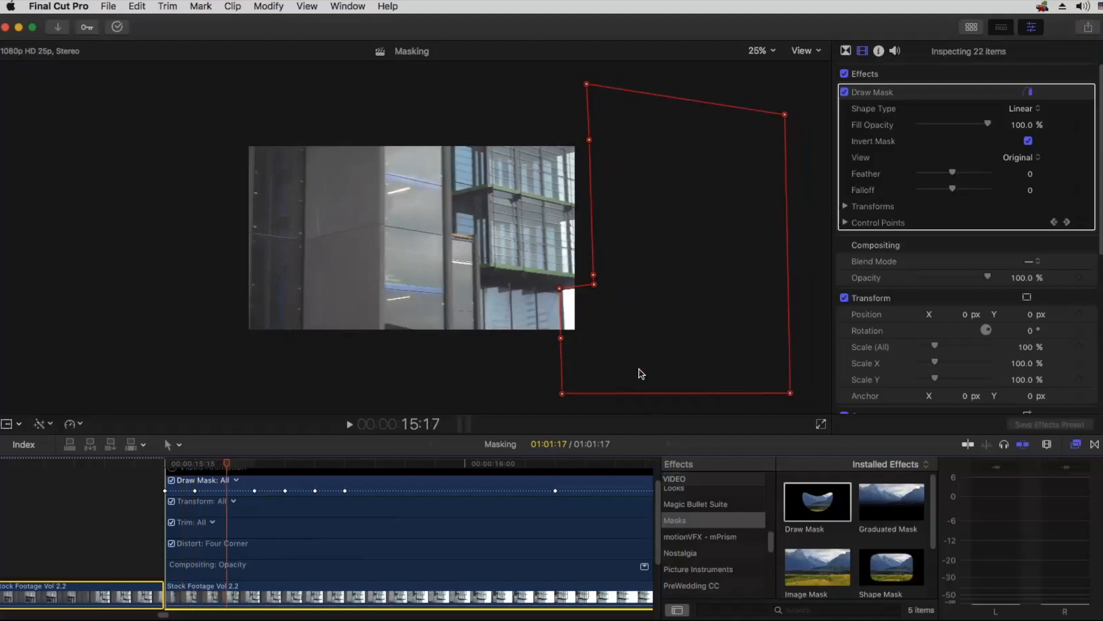
{"action": "key", "text": "super+equal"}
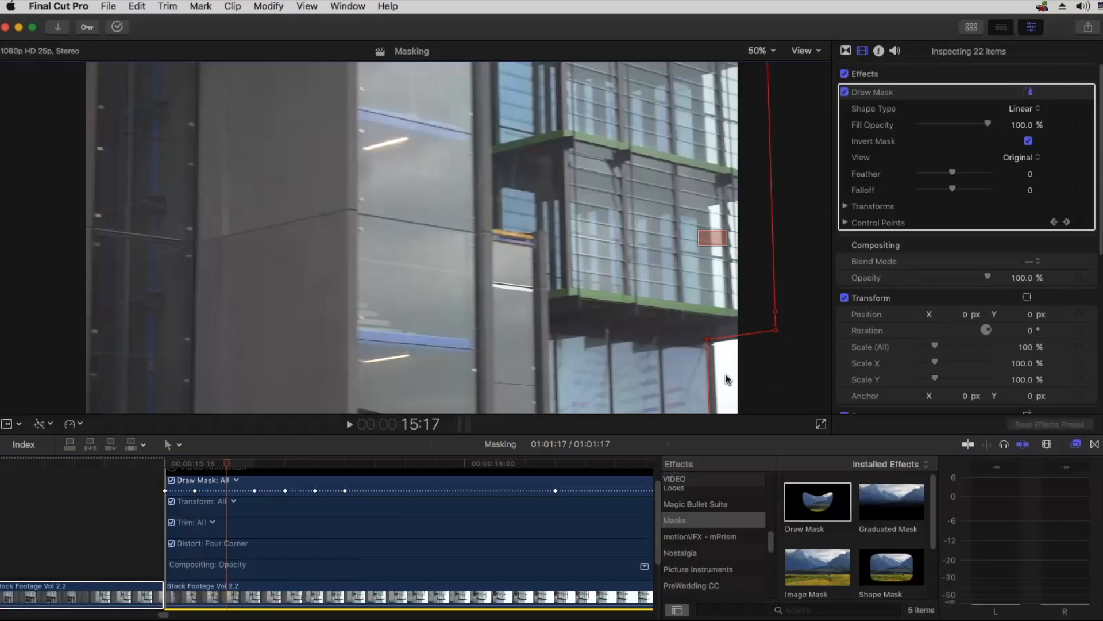
{"action": "scroll", "coordinate": [710, 250], "scroll_direction": "down", "scroll_amount": 2}
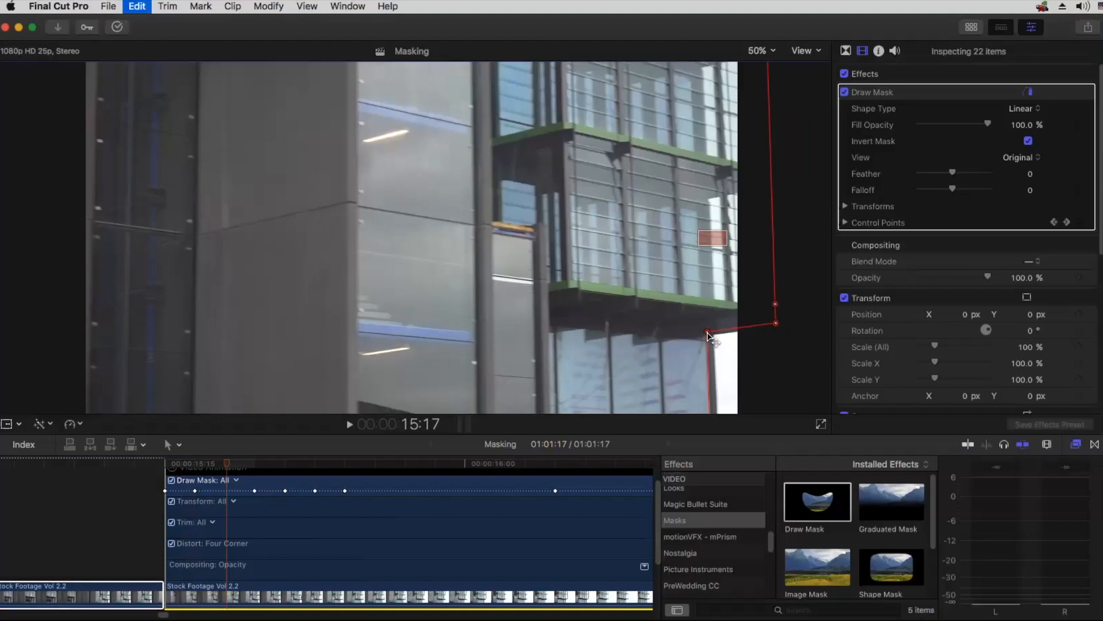
{"action": "left_click_drag", "start_coordinate": [708, 335], "coordinate": [713, 334]}
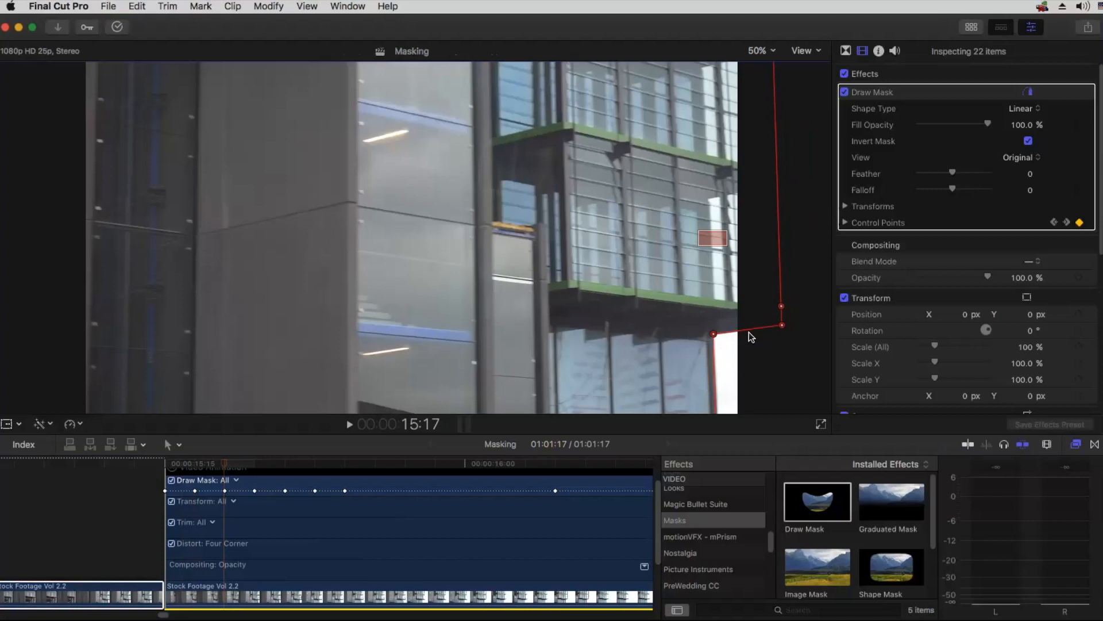
{"action": "left_click_drag", "start_coordinate": [224, 463], "coordinate": [211, 464]}
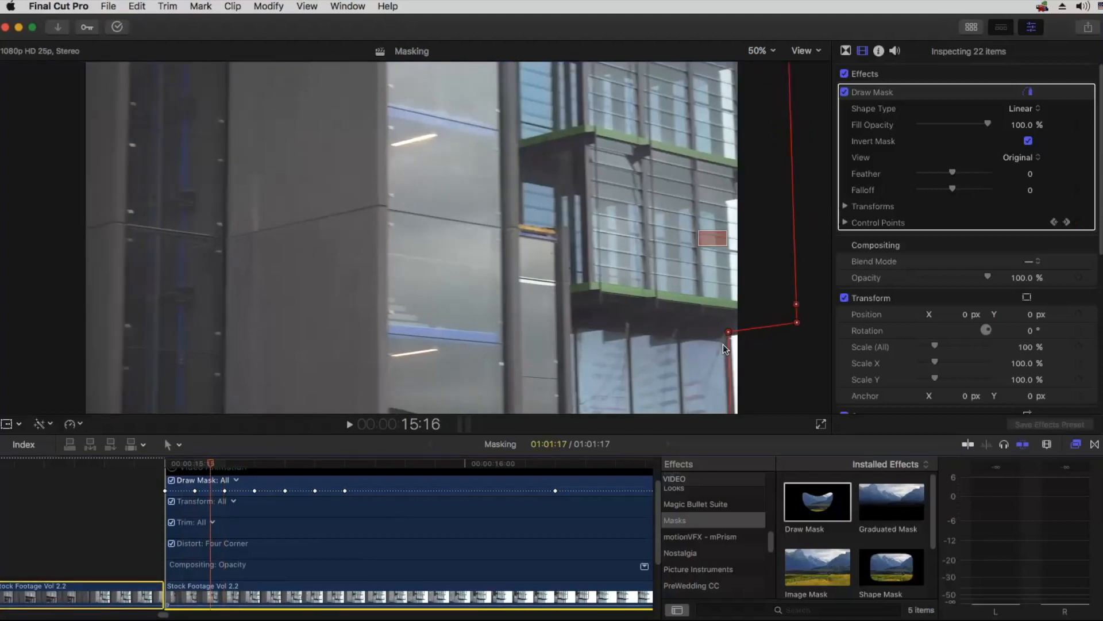
{"action": "left_click_drag", "start_coordinate": [728, 332], "coordinate": [731, 335]}
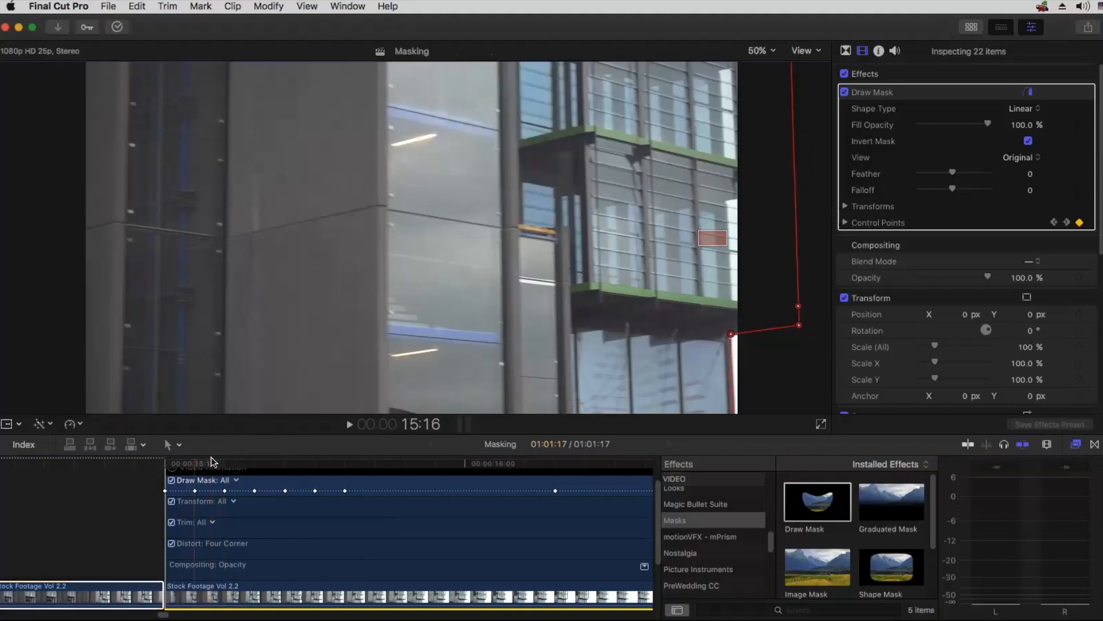
Step: At 15:19, align the mask's Control Points 1, 9, 8 and 7 with the building's edge and overhang corners
{"action": "left_click_drag", "start_coordinate": [221, 462], "coordinate": [279, 455]}
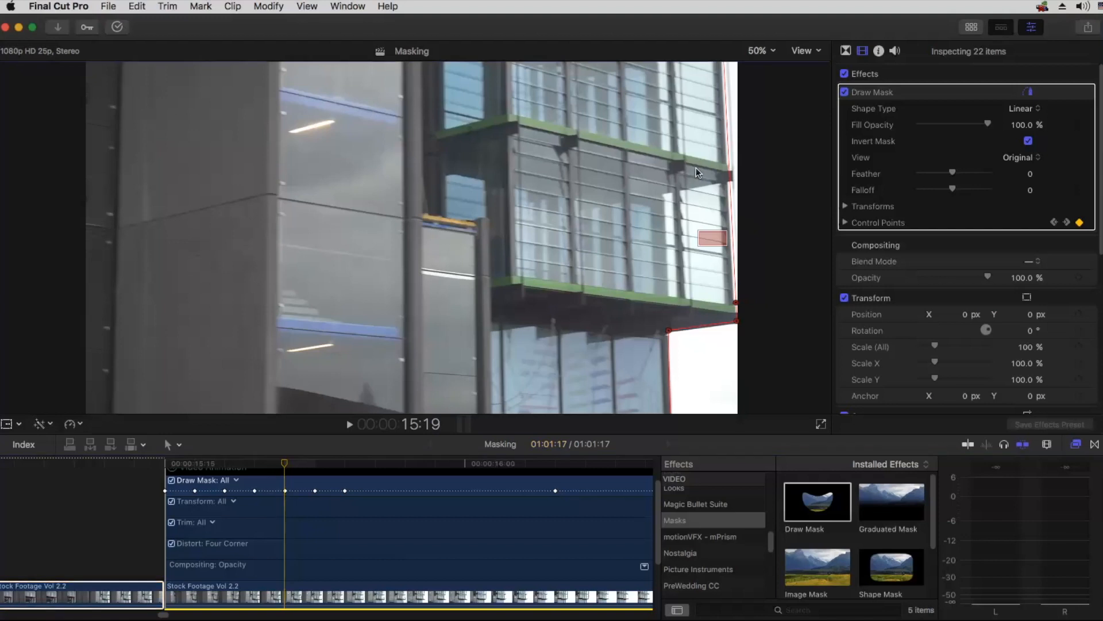
{"action": "key", "text": "super+minus"}
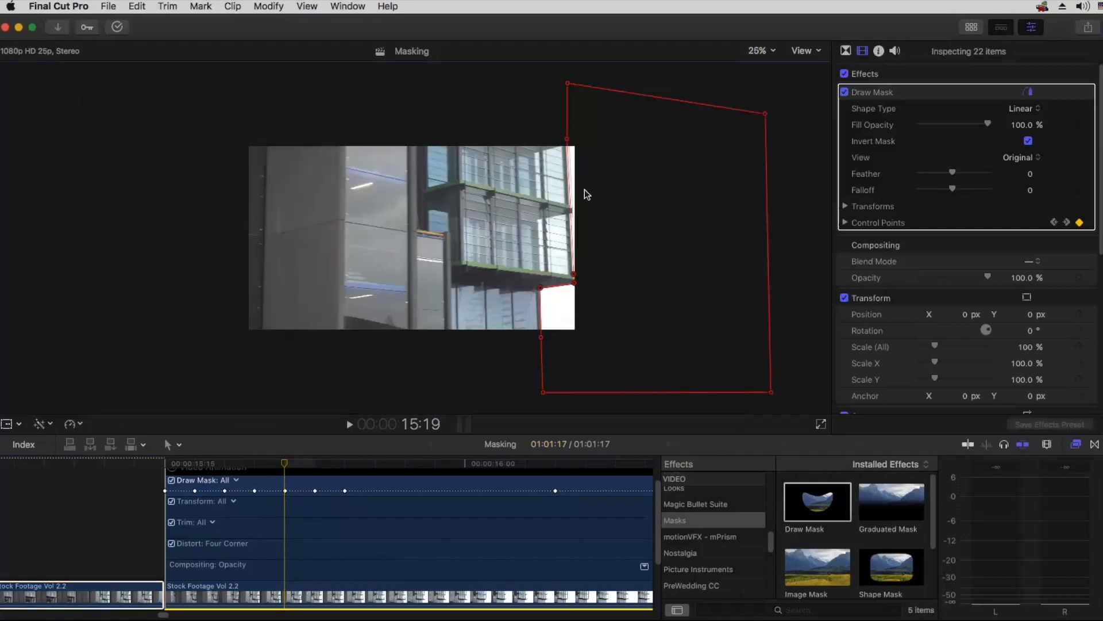
{"action": "key", "text": "super+plus"}
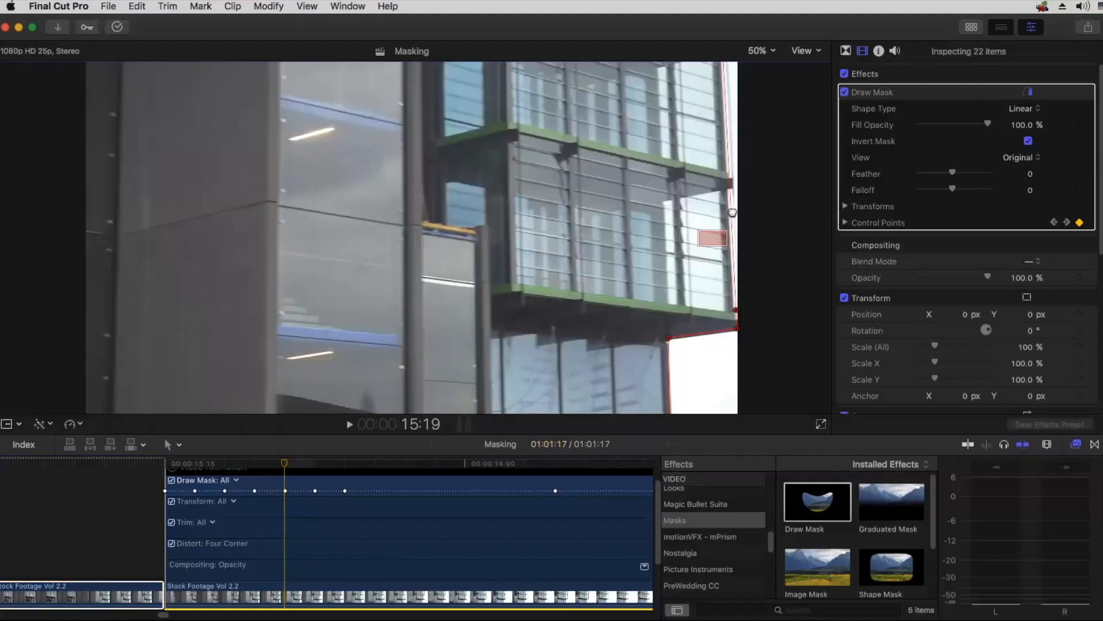
{"action": "scroll", "coordinate": [711, 394], "scroll_direction": "up", "scroll_amount": 1}
{"action": "left_click_drag", "start_coordinate": [685, 433], "coordinate": [683, 530]}
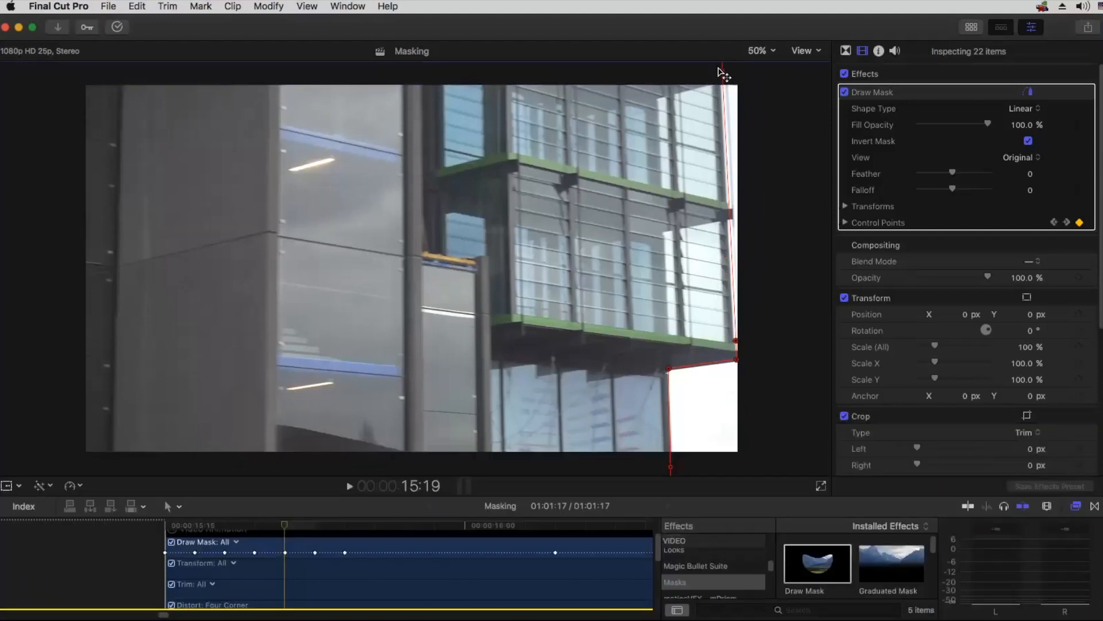
{"action": "left_click_drag", "start_coordinate": [721, 67], "coordinate": [720, 70]}
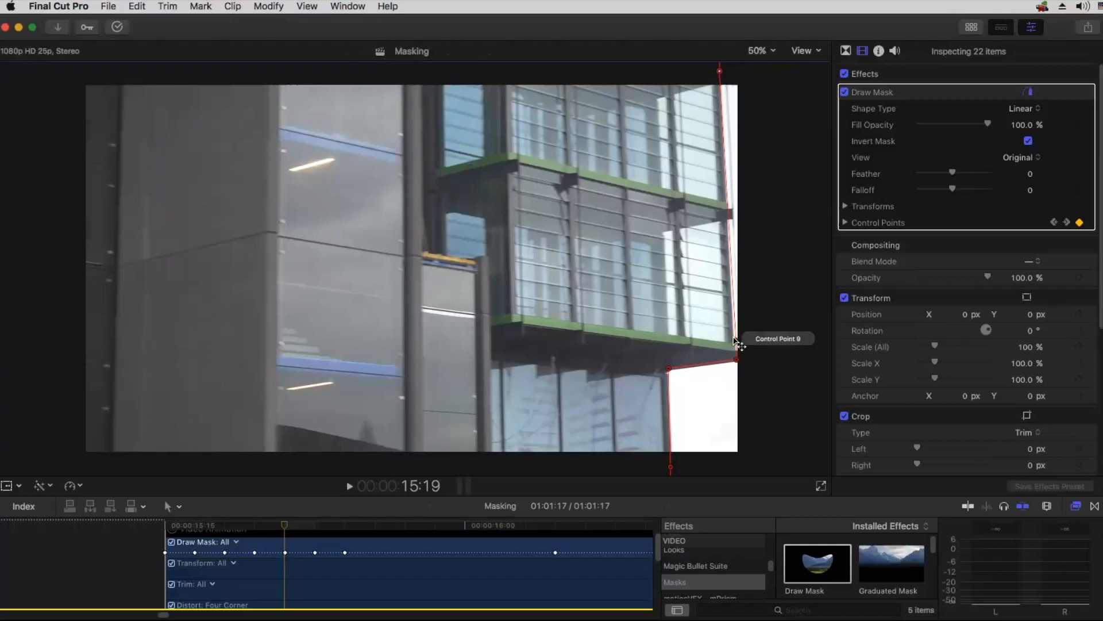
{"action": "left_click_drag", "start_coordinate": [733, 337], "coordinate": [735, 361]}
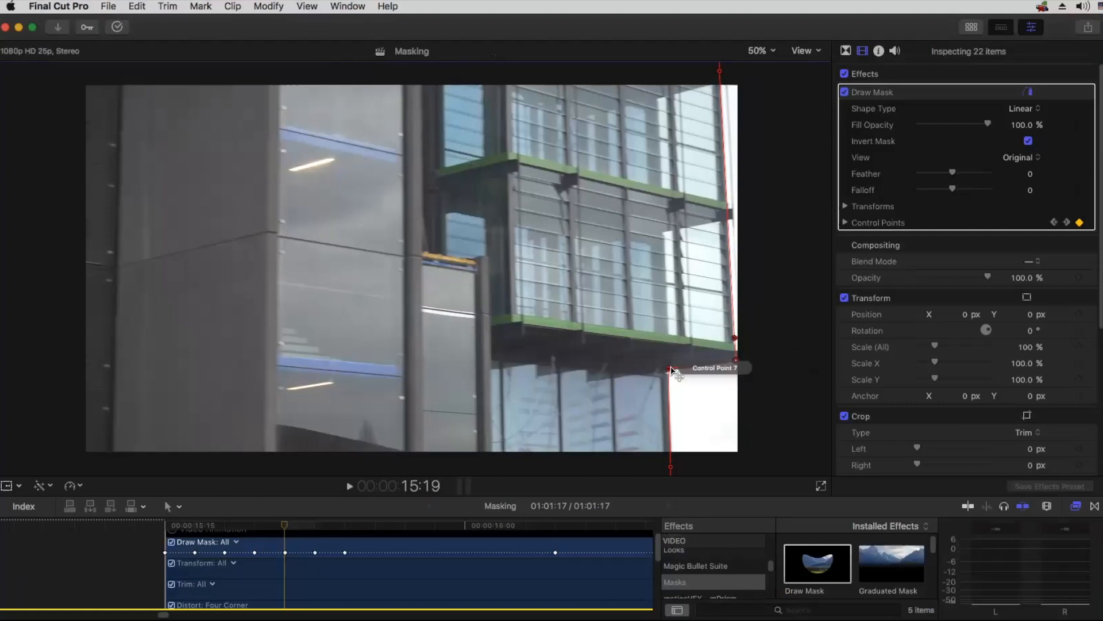
{"action": "left_click_drag", "start_coordinate": [669, 369], "coordinate": [669, 370]}
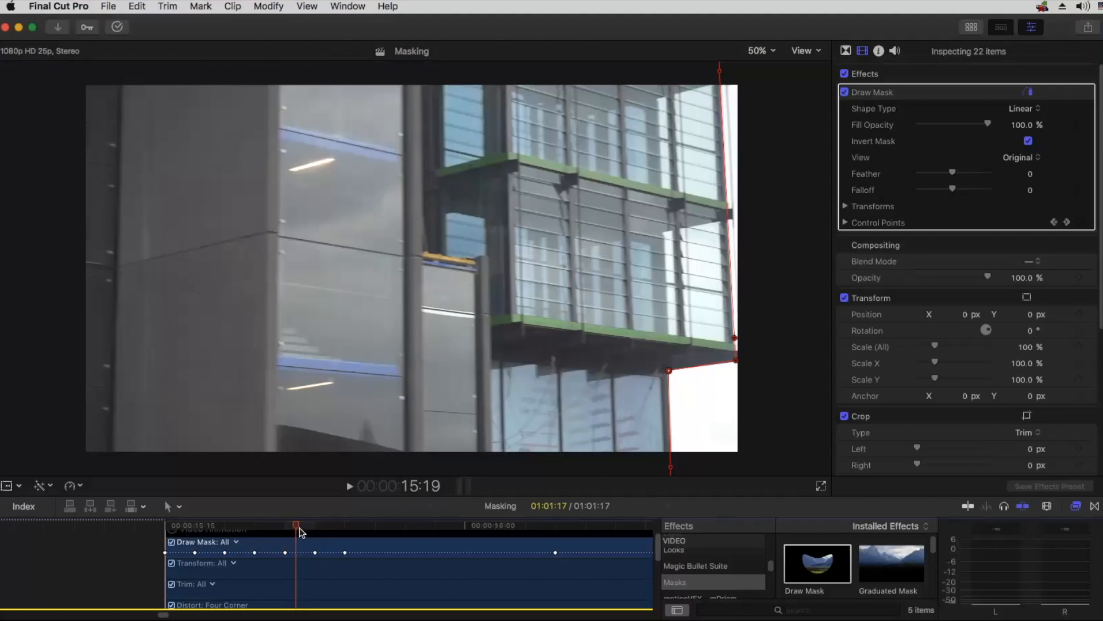
Step: Check the mask at 15:20, and at 15:21 nudge its Control Point 1 above the frame onto the building's edge
{"action": "left_click", "coordinate": [312, 527]}
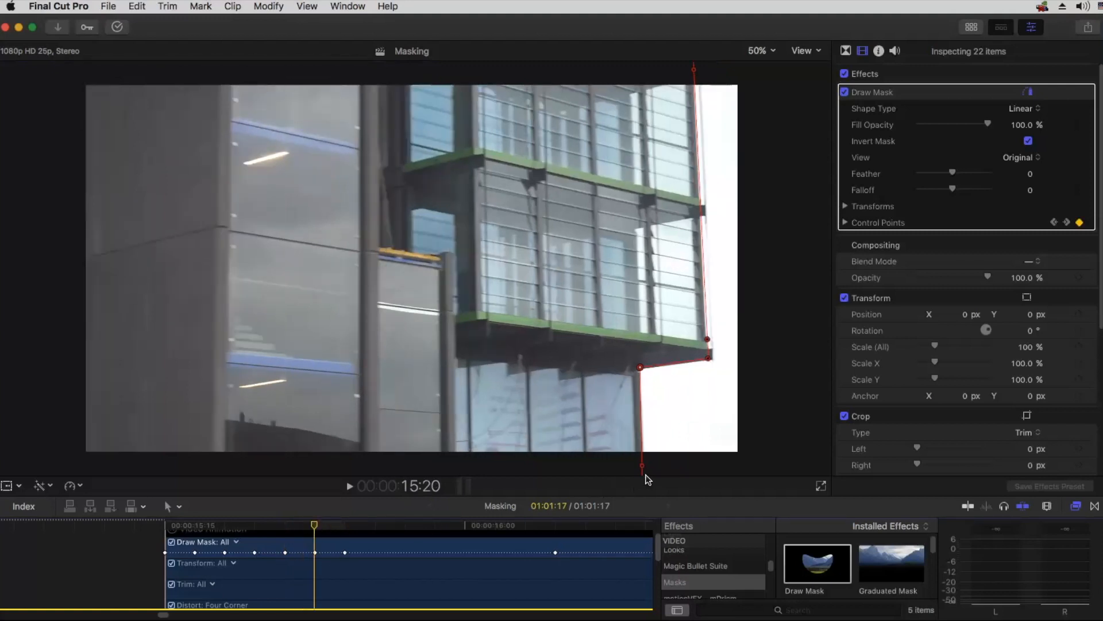
{"action": "left_click", "coordinate": [343, 526]}
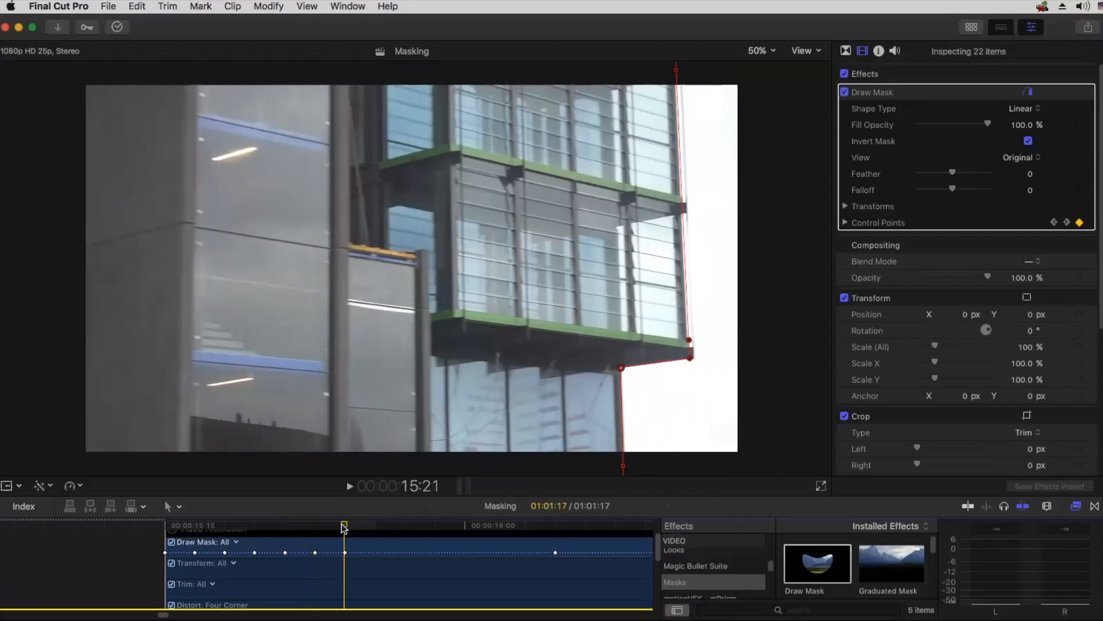
{"action": "left_click_drag", "start_coordinate": [676, 70], "coordinate": [675, 73]}
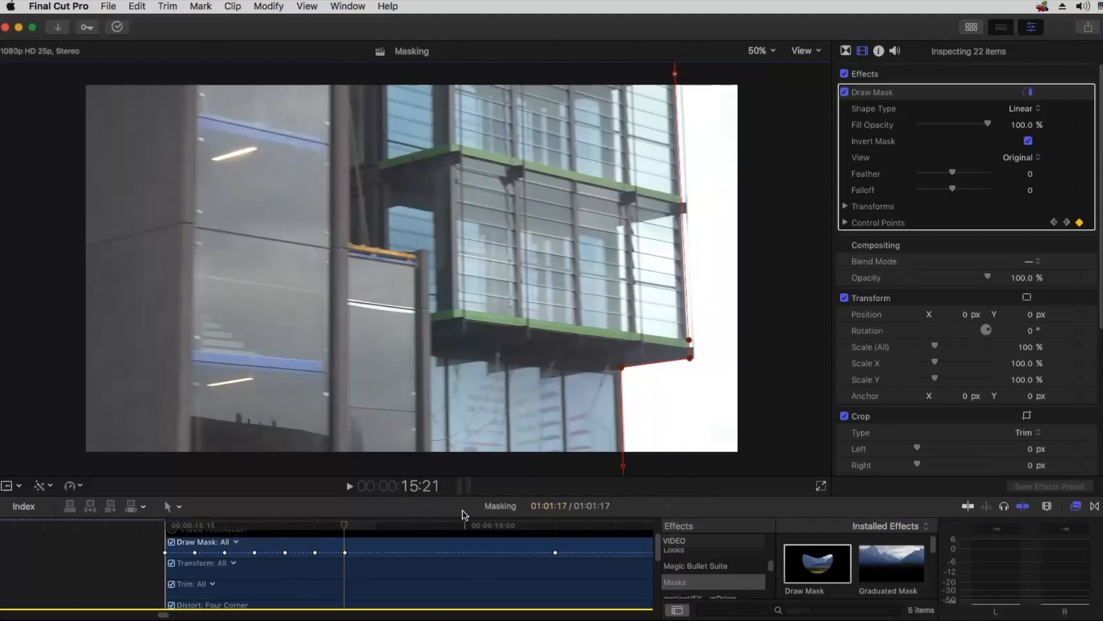
Step: Add a Control Points keyframe for the Draw Mask at 15:24
{"action": "left_click", "coordinate": [447, 525]}
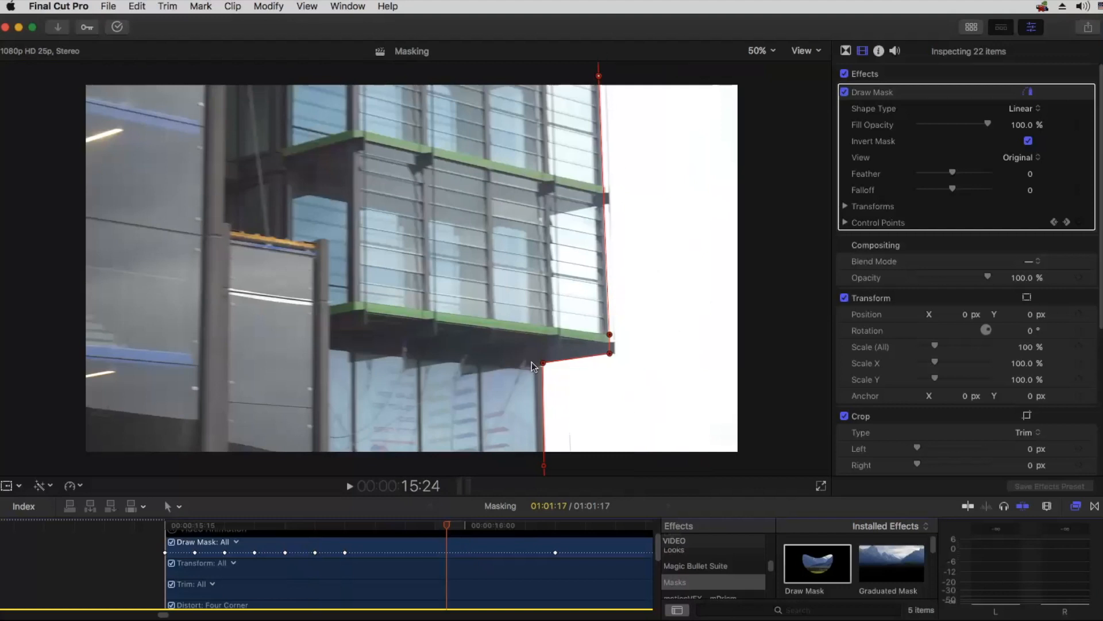
{"action": "left_click", "coordinate": [453, 525]}
{"action": "left_click", "coordinate": [1079, 222]}
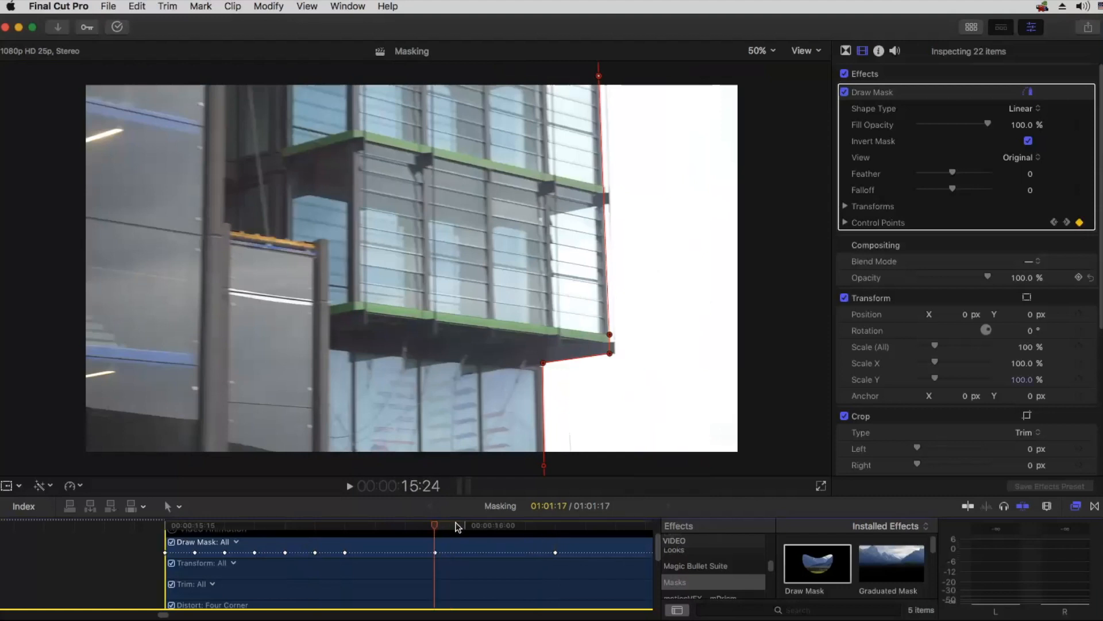
Step: At 15:22, move the mask's Control Points 7, 9 and 1 left onto the building's edge
{"action": "left_click", "coordinate": [388, 525]}
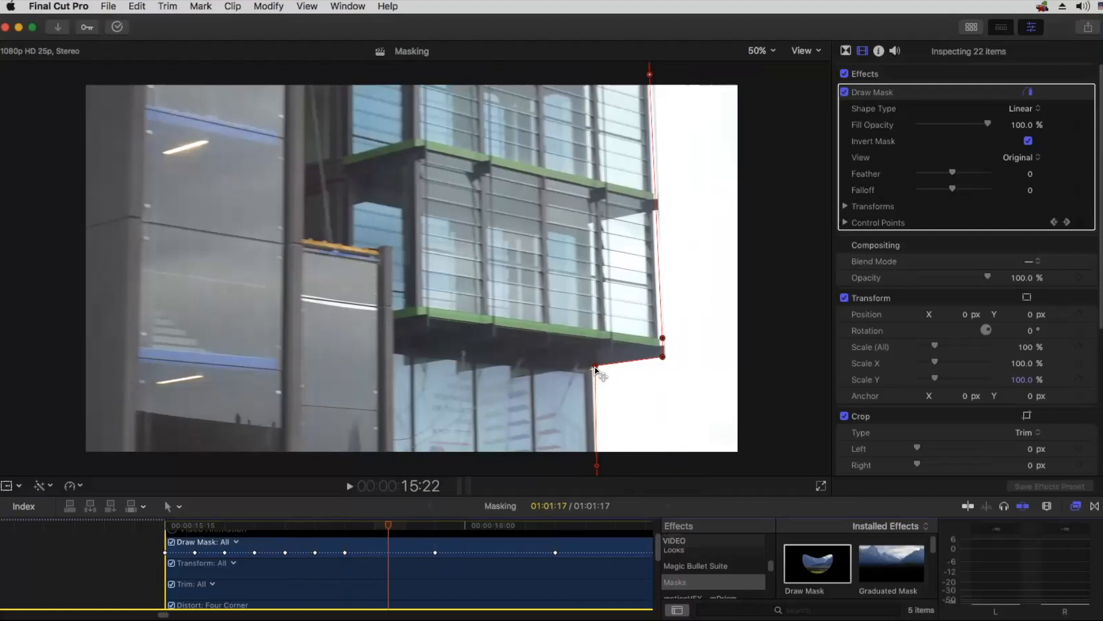
{"action": "left_click_drag", "start_coordinate": [596, 370], "coordinate": [591, 368]}
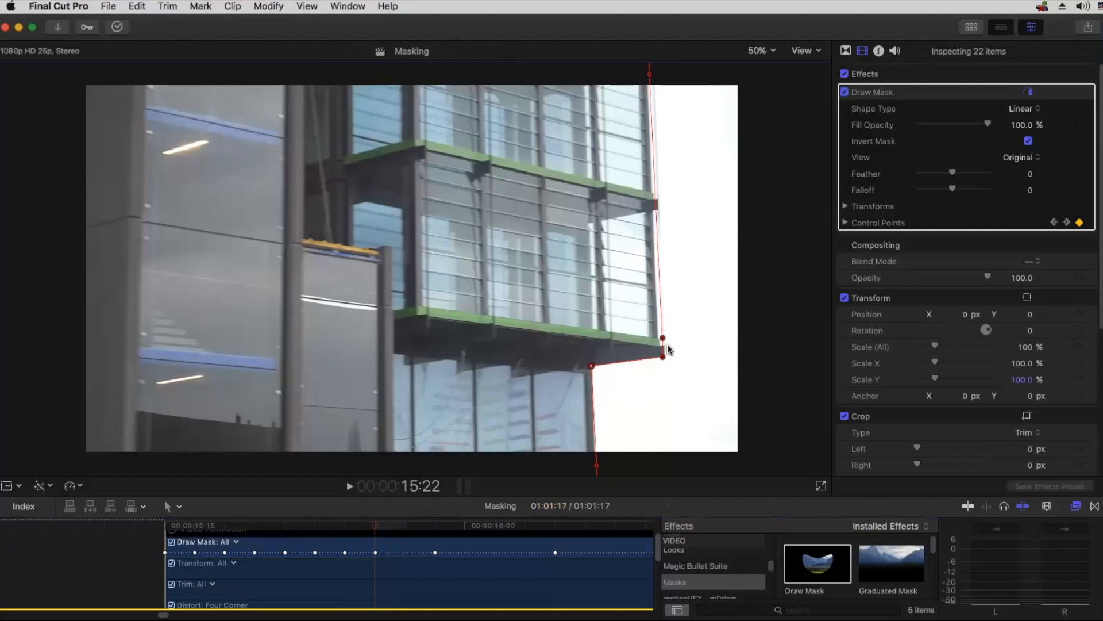
{"action": "left_click_drag", "start_coordinate": [662, 338], "coordinate": [660, 340]}
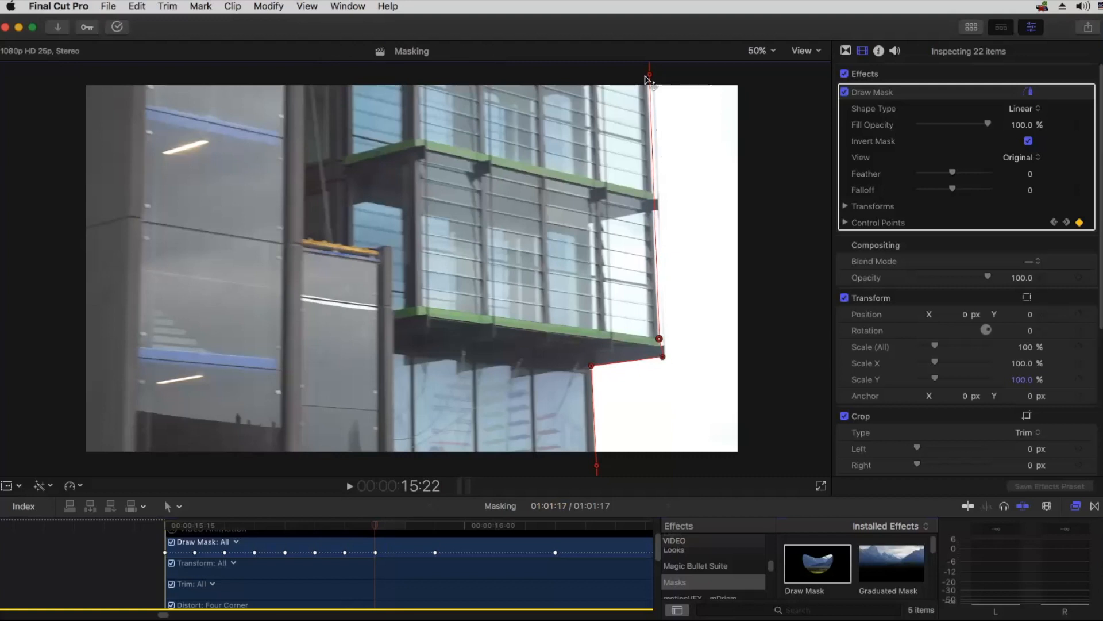
{"action": "left_click_drag", "start_coordinate": [650, 75], "coordinate": [648, 73]}
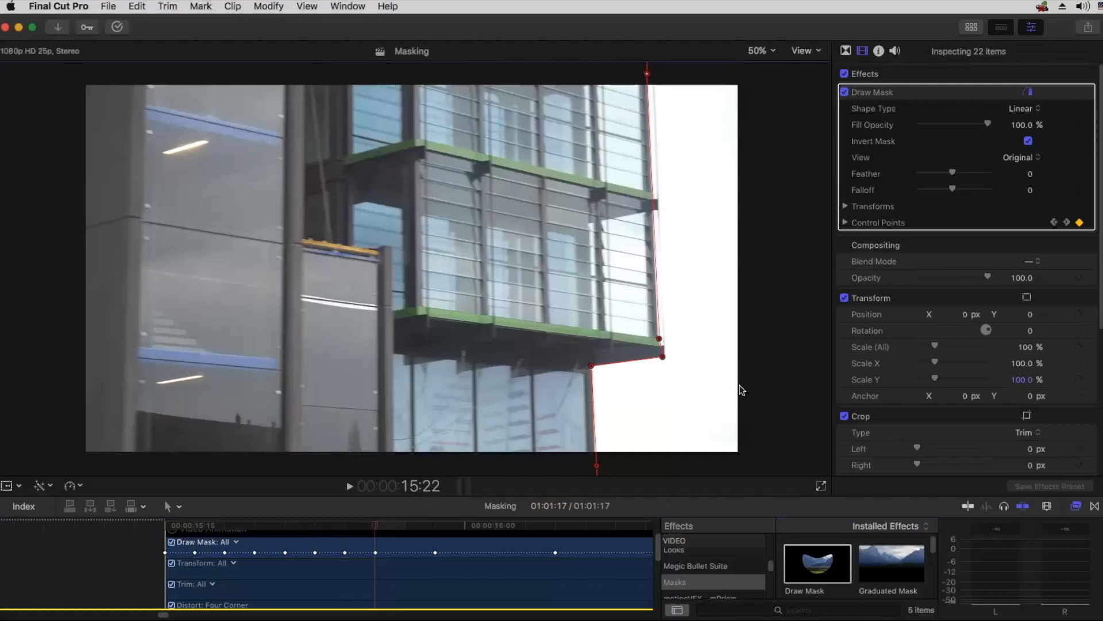
Step: At 15:23, move the mask's overhang corners, inner corner and edge points above and below the frame right onto the building's edge
{"action": "left_click", "coordinate": [416, 521]}
{"action": "left_click_drag", "start_coordinate": [416, 522], "coordinate": [408, 525]}
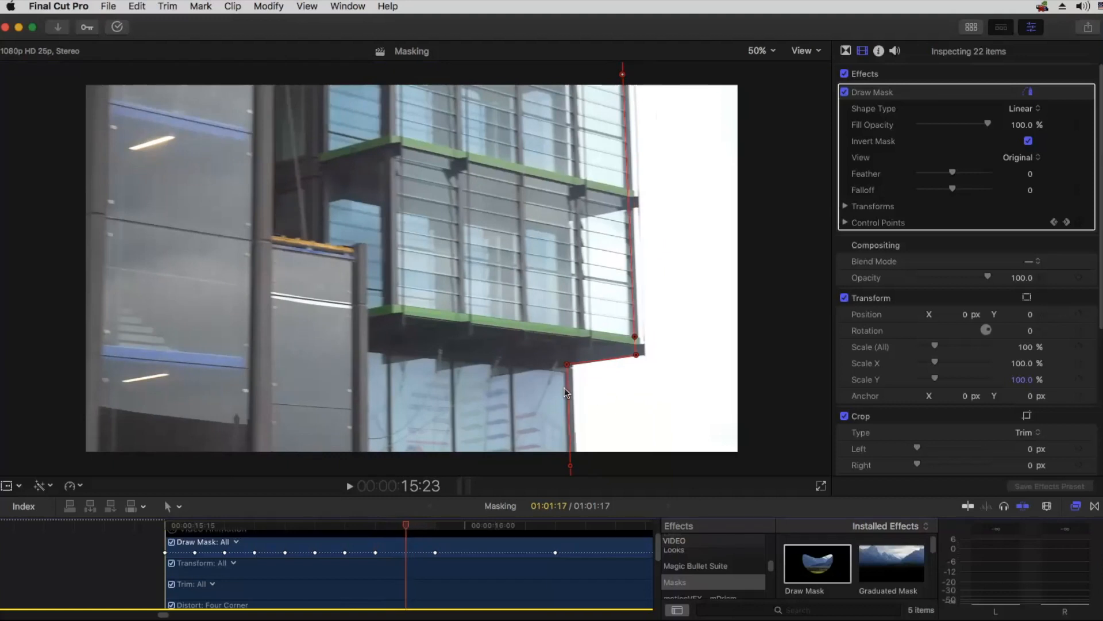
{"action": "left_click_drag", "start_coordinate": [635, 336], "coordinate": [644, 354]}
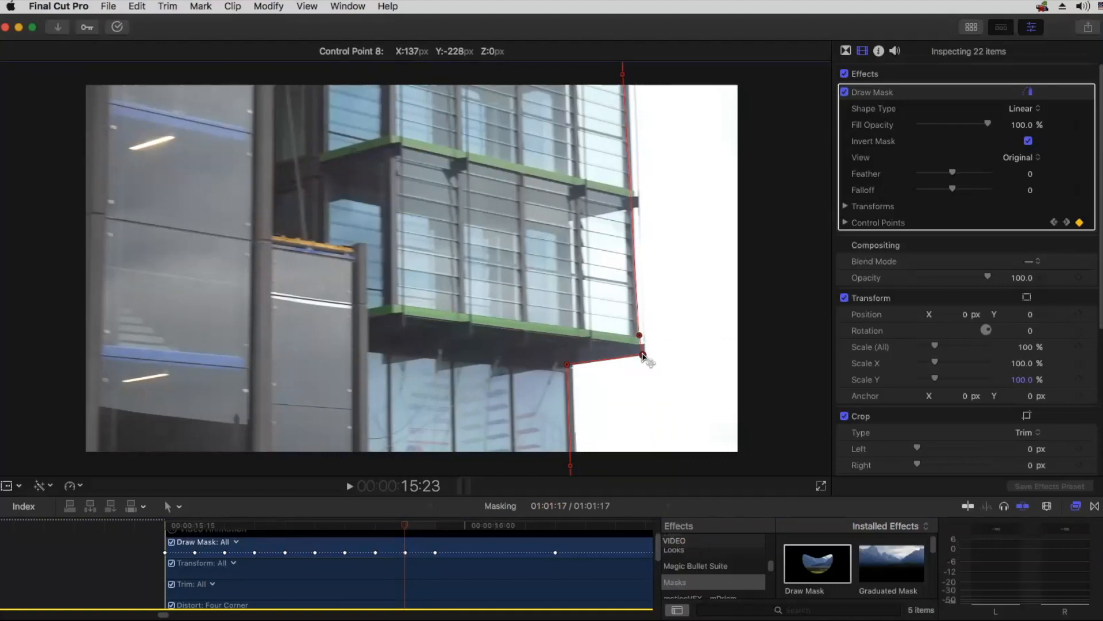
{"action": "left_click_drag", "start_coordinate": [567, 364], "coordinate": [570, 365]}
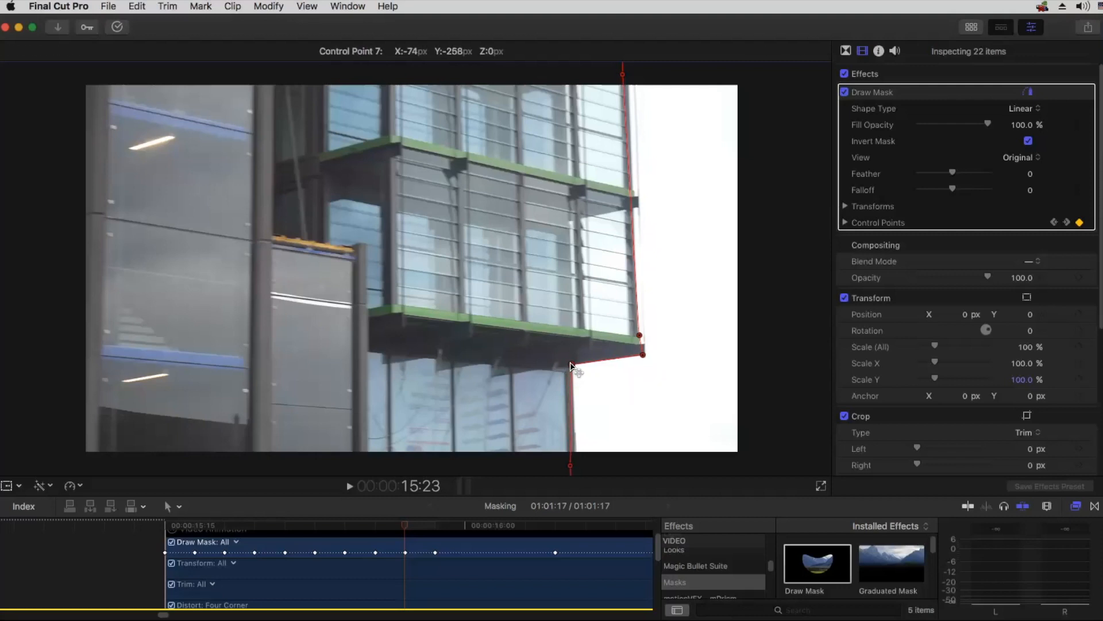
{"action": "left_click_drag", "start_coordinate": [570, 468], "coordinate": [575, 466]}
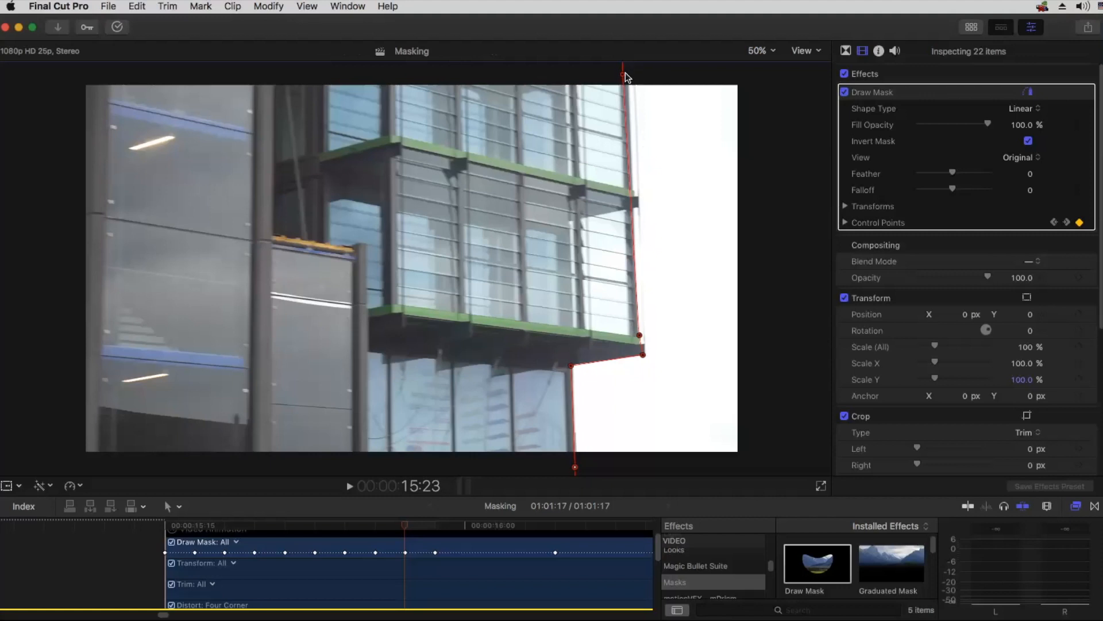
{"action": "left_click_drag", "start_coordinate": [623, 74], "coordinate": [627, 74]}
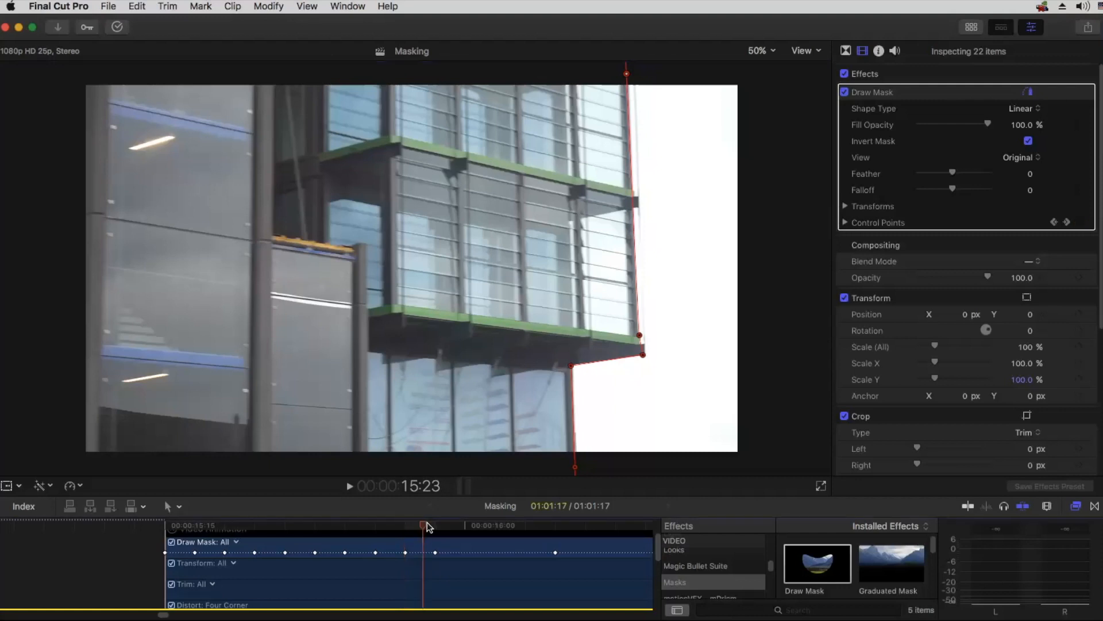
Step: At 16:00, move the mask's inner corner, overhang corners and edge points above and below the frame right to match the building
{"action": "left_click", "coordinate": [432, 525]}
{"action": "left_click_drag", "start_coordinate": [441, 525], "coordinate": [495, 525]}
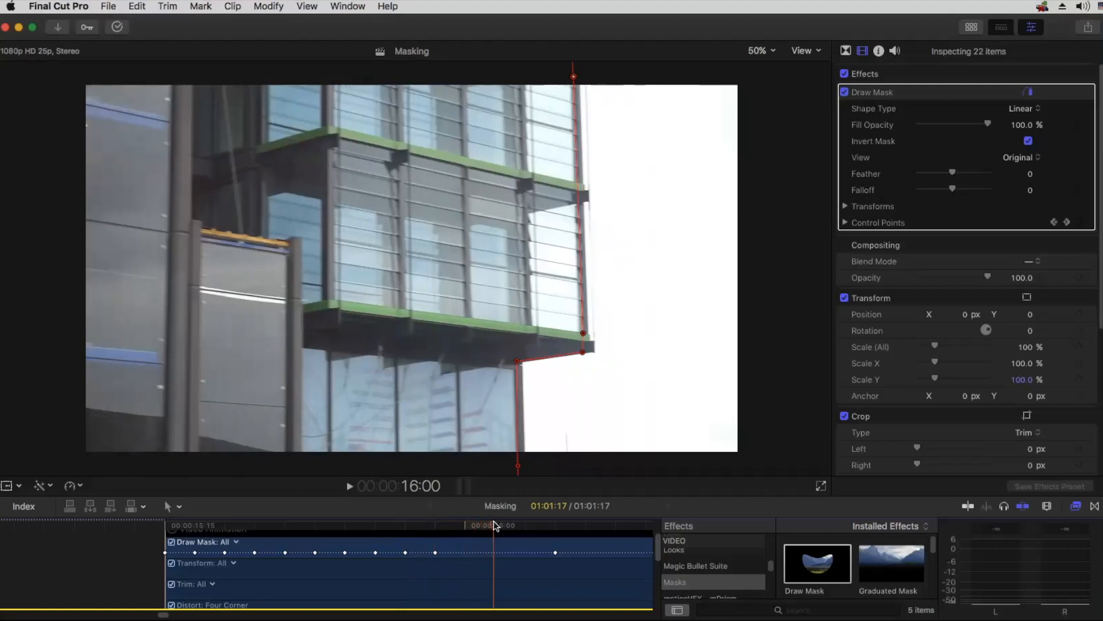
{"action": "left_click_drag", "start_coordinate": [517, 361], "coordinate": [520, 362]}
{"action": "left_click_drag", "start_coordinate": [519, 466], "coordinate": [525, 466]}
{"action": "left_click_drag", "start_coordinate": [584, 352], "coordinate": [587, 333]}
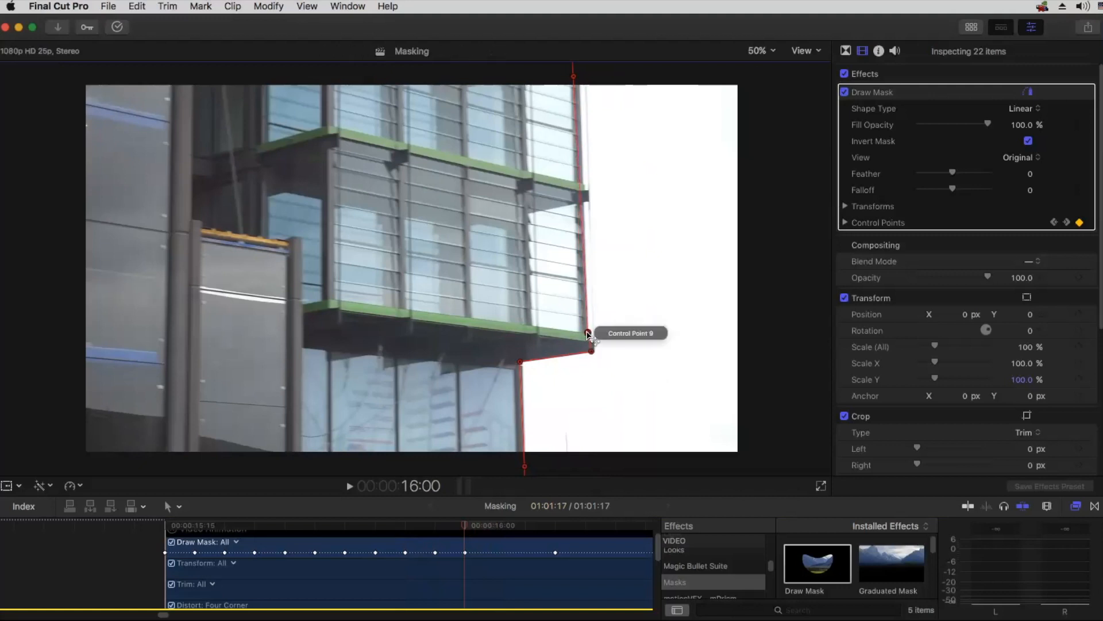
{"action": "left_click_drag", "start_coordinate": [573, 79], "coordinate": [579, 77]}
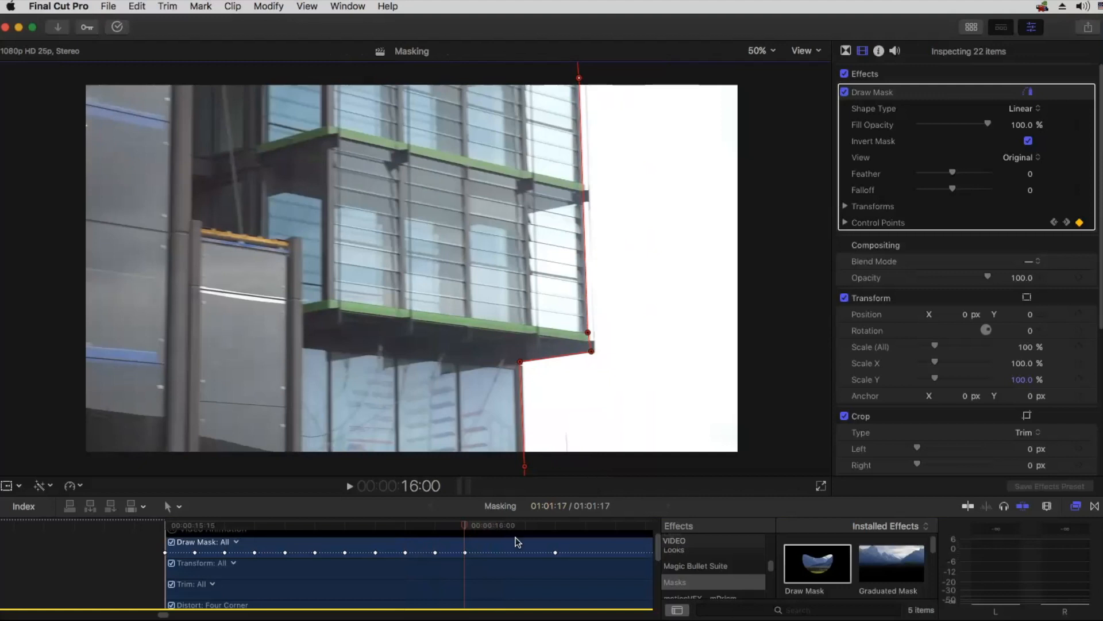
Step: At 16:01, nudge Control Points 7, 9 and 1 and the point below the frame left onto the building's edge
{"action": "left_click", "coordinate": [511, 525]}
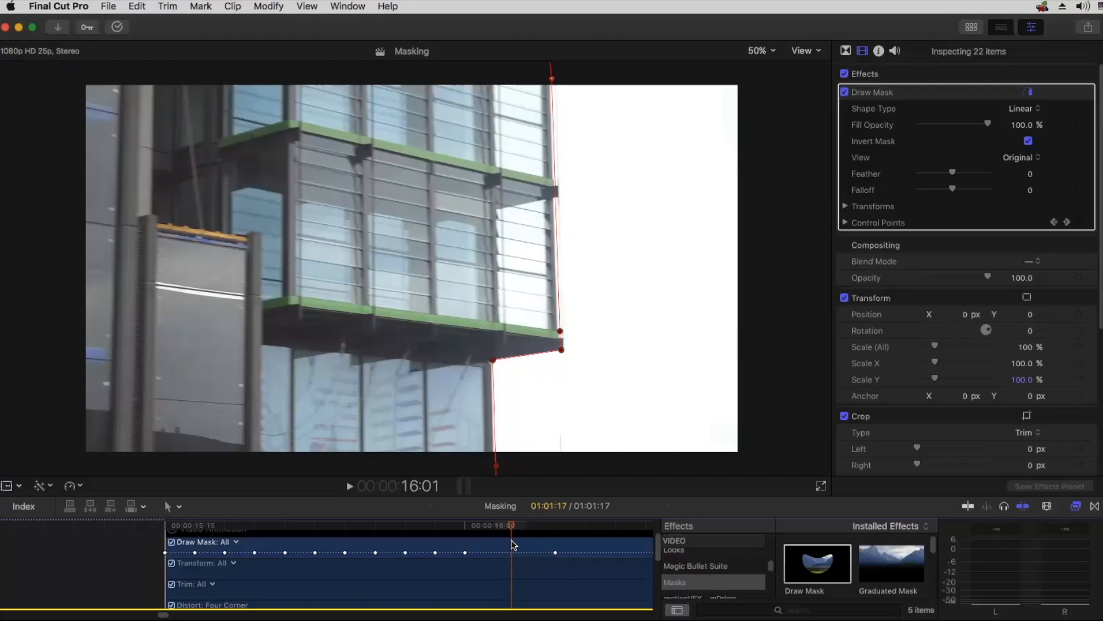
{"action": "left_click", "coordinate": [492, 361]}
{"action": "left_click_drag", "start_coordinate": [490, 360], "coordinate": [489, 360]}
{"action": "left_click_drag", "start_coordinate": [496, 465], "coordinate": [493, 467]}
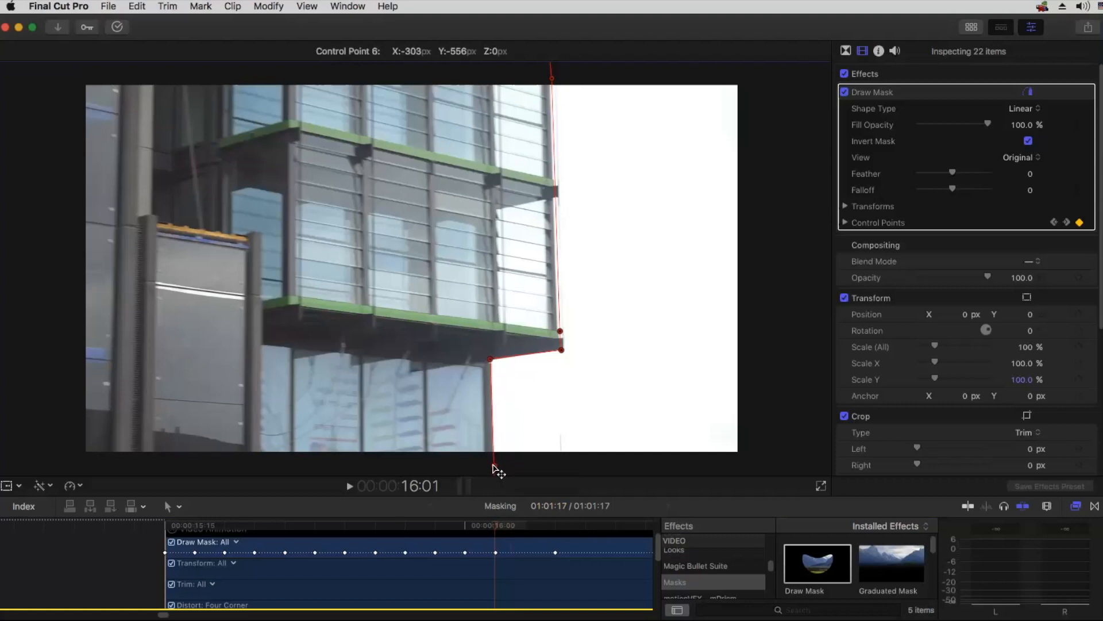
{"action": "left_click", "coordinate": [560, 332]}
{"action": "left_click_drag", "start_coordinate": [559, 332], "coordinate": [557, 331]}
{"action": "left_click", "coordinate": [552, 80]}
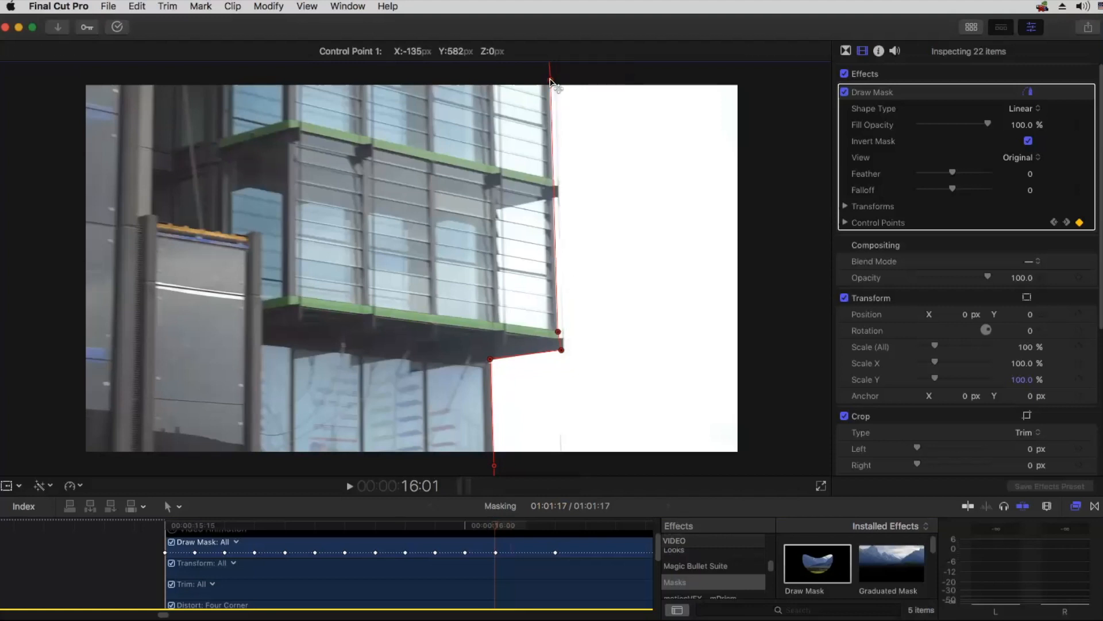
Step: At 16:02, move the mask's overhang corners, inner corner and edge points above and below the frame right onto the building's edge
{"action": "left_click_drag", "start_coordinate": [498, 528], "coordinate": [525, 524]}
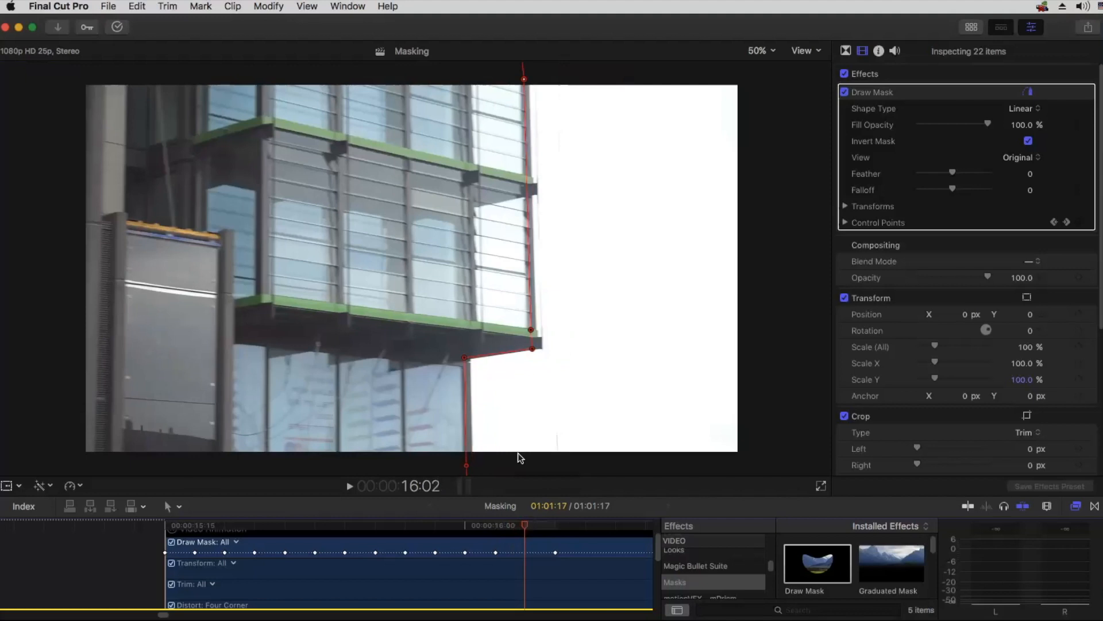
{"action": "left_click_drag", "start_coordinate": [533, 349], "coordinate": [536, 332]}
{"action": "left_click_drag", "start_coordinate": [464, 357], "coordinate": [468, 359]}
{"action": "left_click_drag", "start_coordinate": [466, 465], "coordinate": [473, 465]}
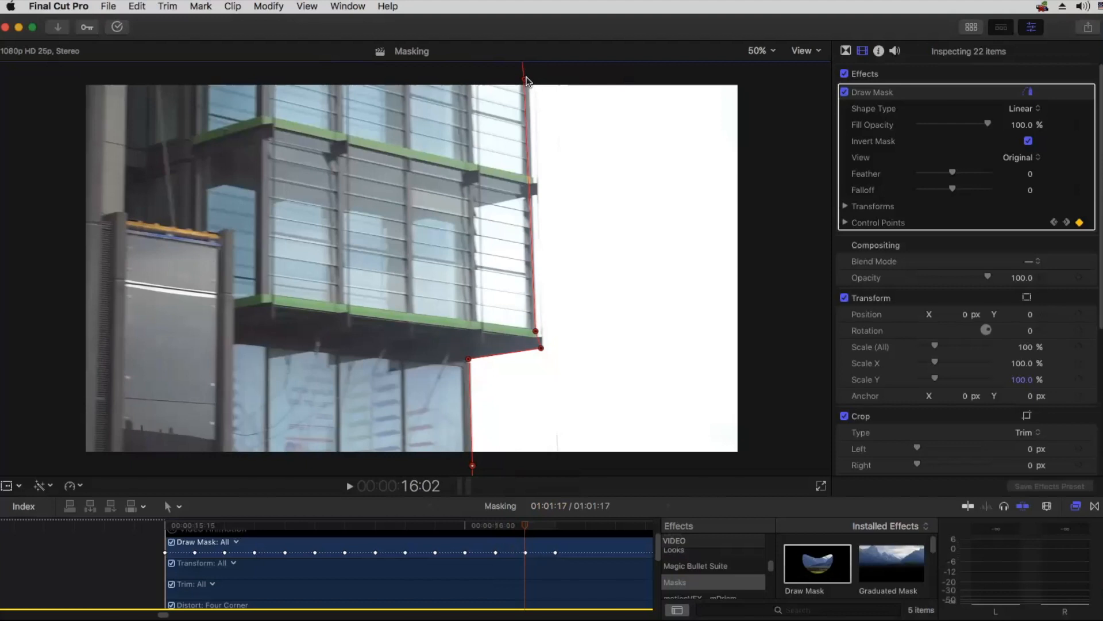
{"action": "left_click_drag", "start_coordinate": [526, 79], "coordinate": [528, 79]}
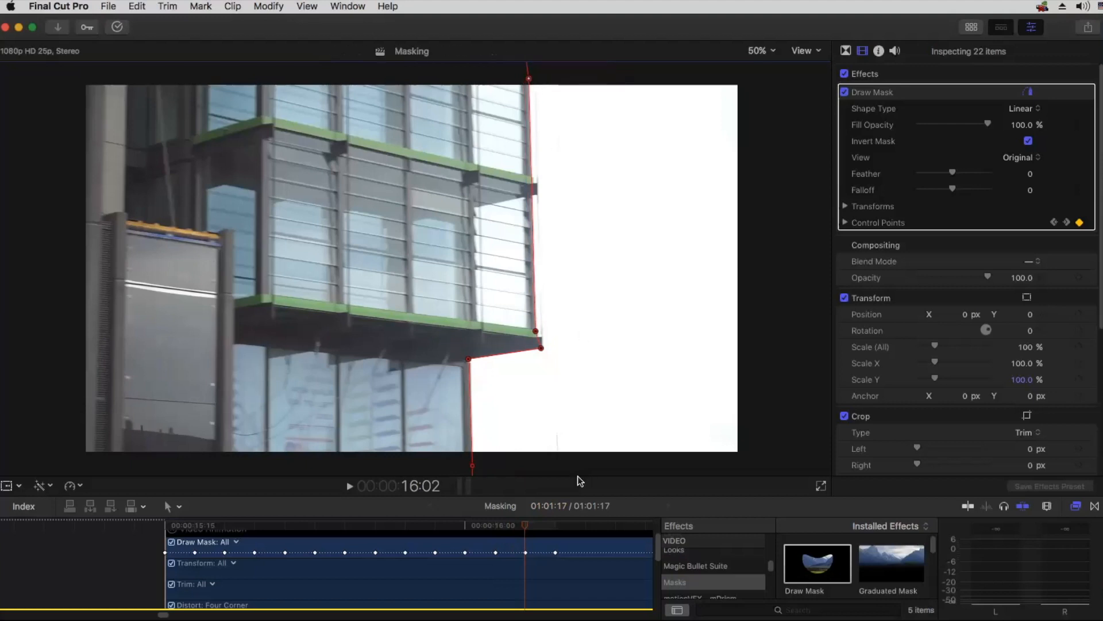
Step: At 16:13, select all of the mask's control points and move the whole mask left onto the building's edge
{"action": "left_click", "coordinate": [543, 520]}
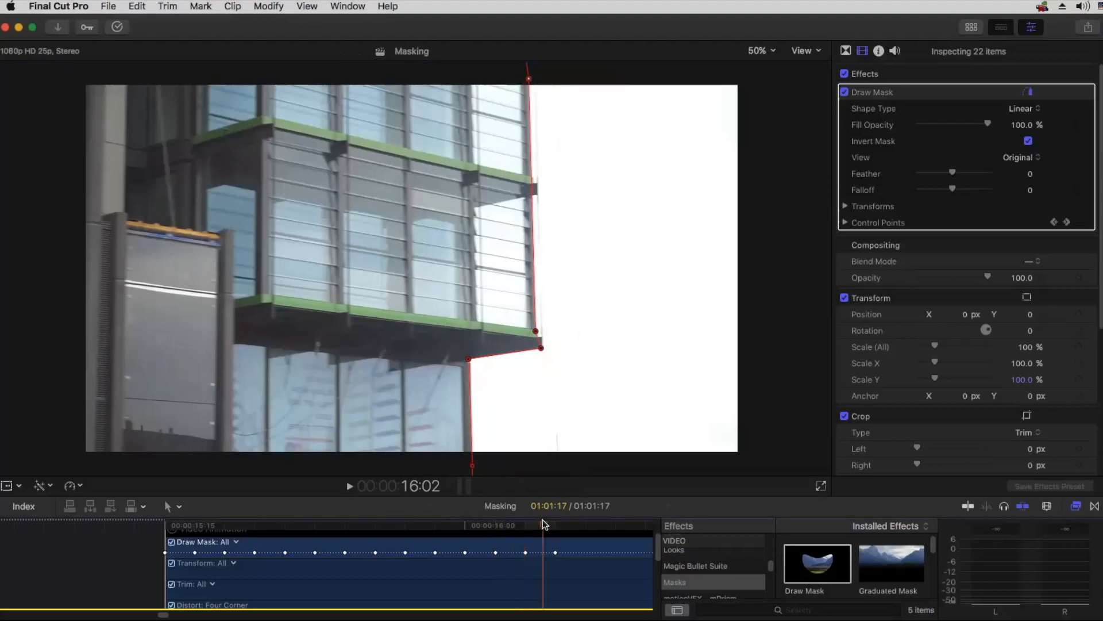
{"action": "key", "text": "super+minus"}
{"action": "key", "text": "super+minus"}
{"action": "key", "text": "super+minus"}
{"action": "key", "text": "super+minus"}
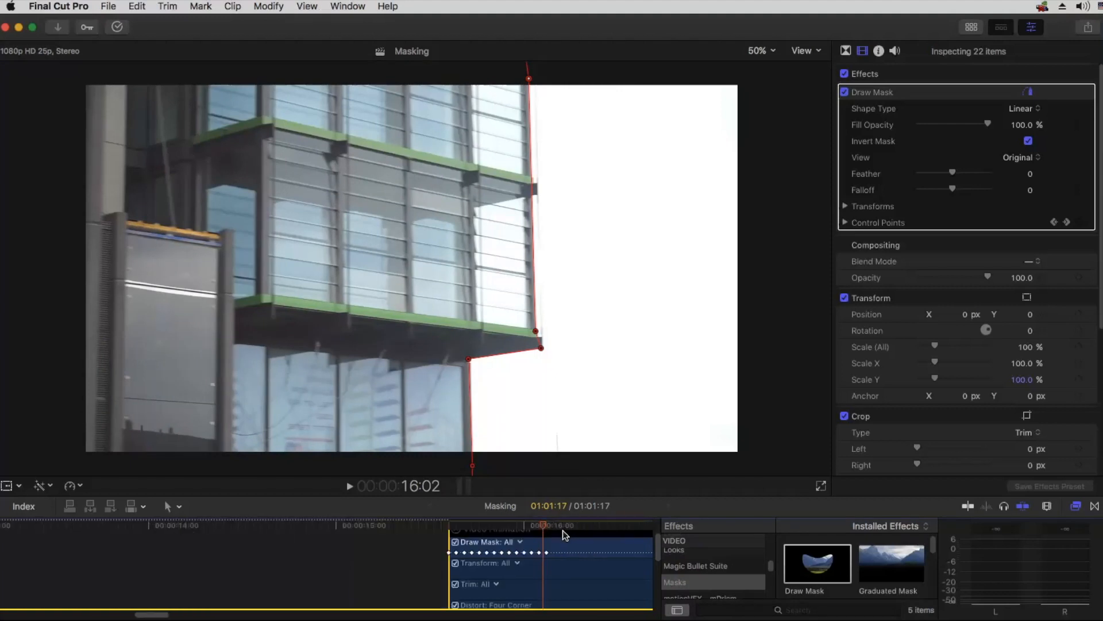
{"action": "key", "text": "super+equal"}
{"action": "key", "text": "super+equal"}
{"action": "key", "text": "super+equal"}
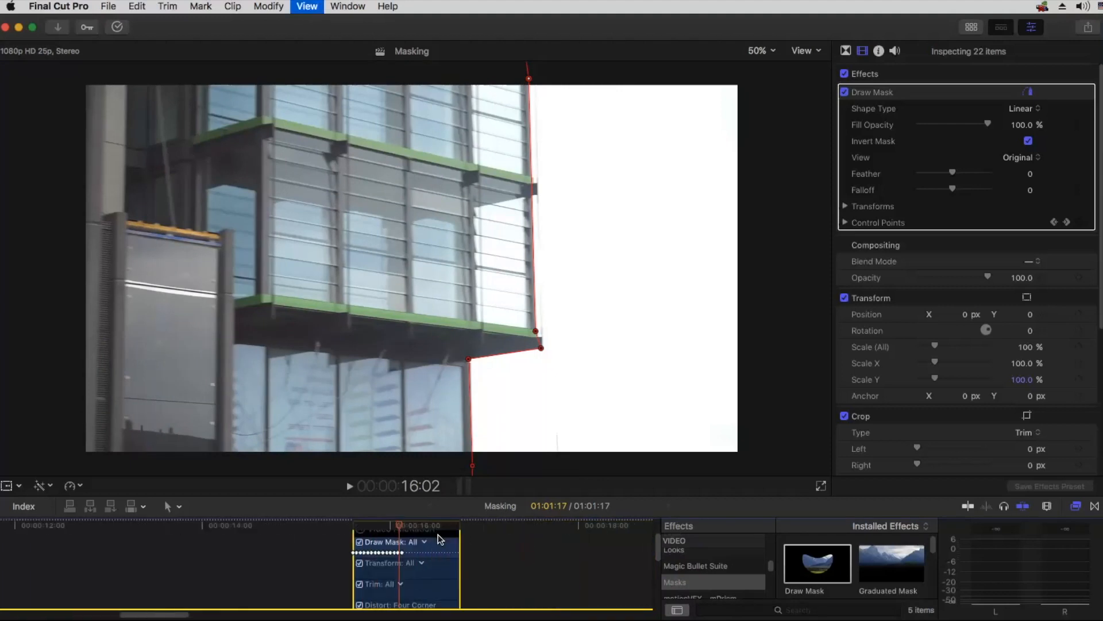
{"action": "left_click_drag", "start_coordinate": [421, 528], "coordinate": [558, 515]}
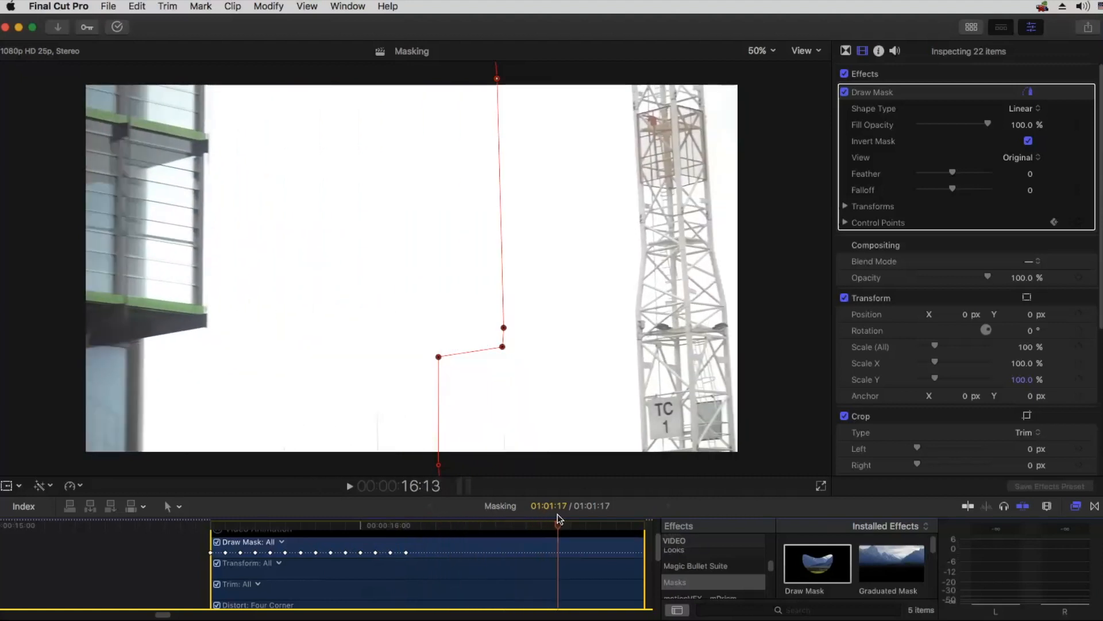
{"action": "left_click", "coordinate": [503, 328]}
{"action": "key", "text": "super+a"}
{"action": "left_click_drag", "start_coordinate": [503, 328], "coordinate": [206, 309]}
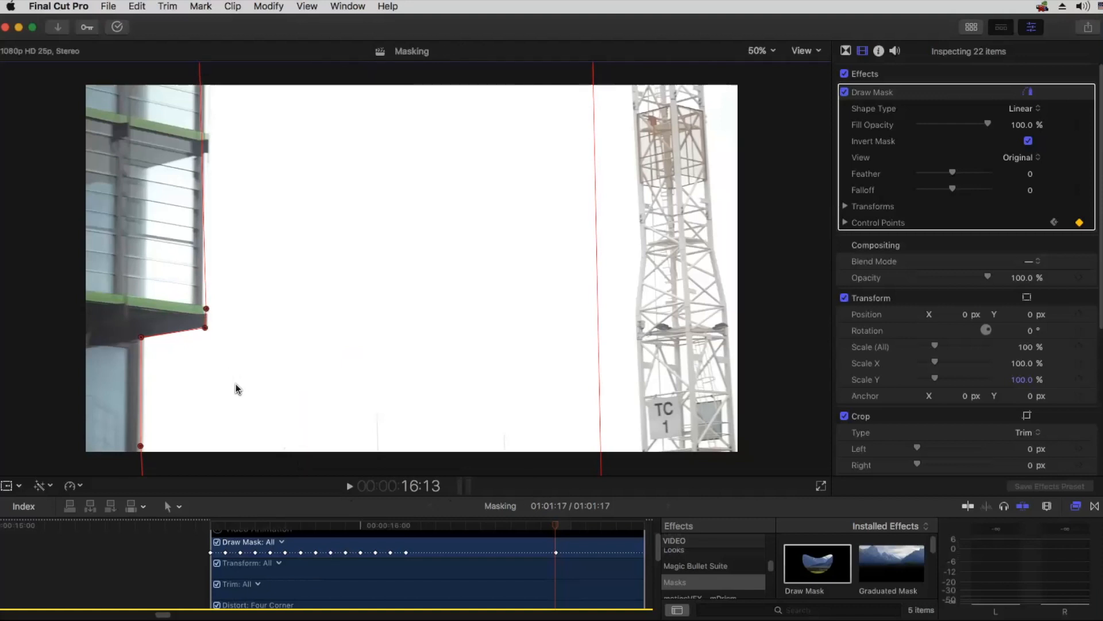
Step: At 16:13, fine-tune the mask's inner corner, upper overhang corner and edge points above and below the frame against the building
{"action": "left_click_drag", "start_coordinate": [140, 336], "coordinate": [142, 336]}
{"action": "left_click_drag", "start_coordinate": [141, 445], "coordinate": [138, 457]}
{"action": "left_click_drag", "start_coordinate": [207, 310], "coordinate": [204, 305]}
{"action": "key", "text": "super+minus"}
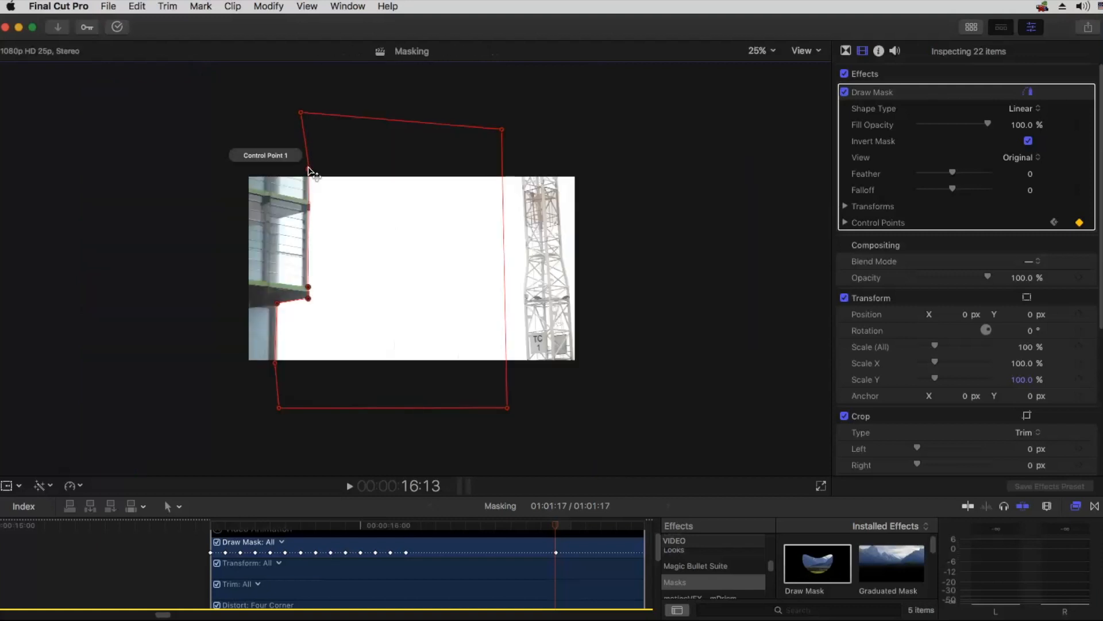
{"action": "key", "text": "super+equal"}
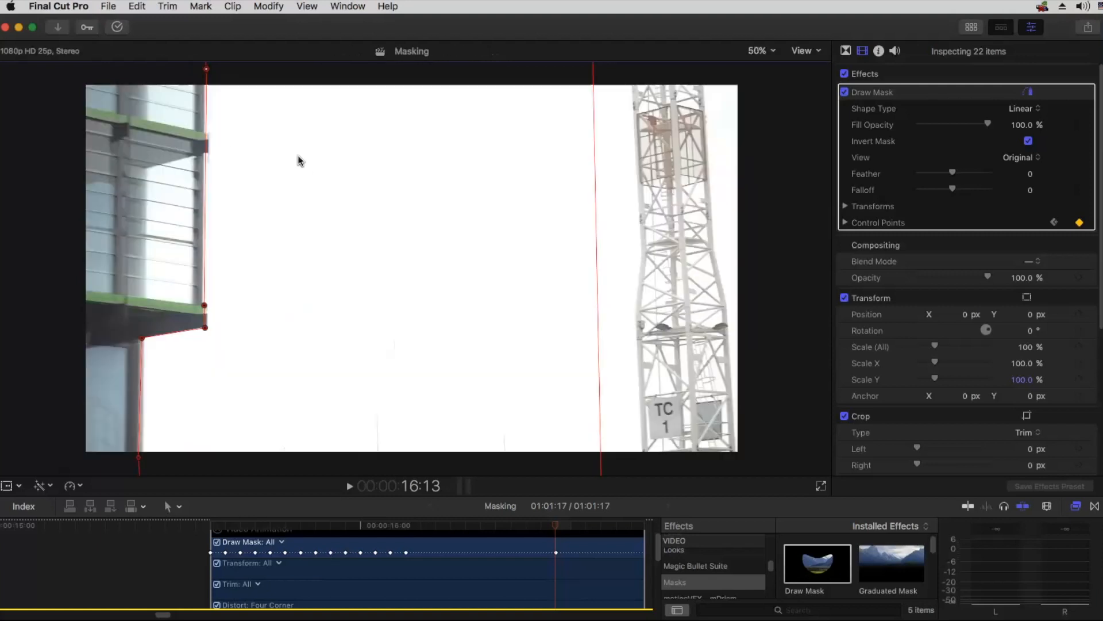
{"action": "left_click", "coordinate": [205, 70]}
{"action": "left_click_drag", "start_coordinate": [205, 306], "coordinate": [202, 304]}
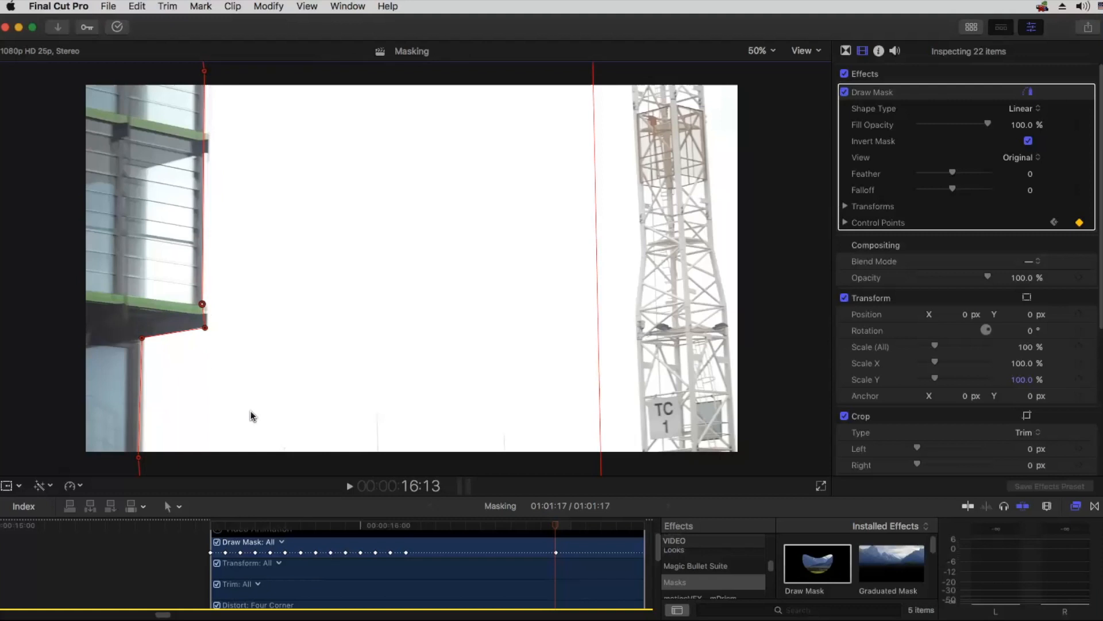
Step: At 16:07, move the mask's overhang corners, inner corner and outer edge points right to match the building
{"action": "left_click", "coordinate": [474, 525]}
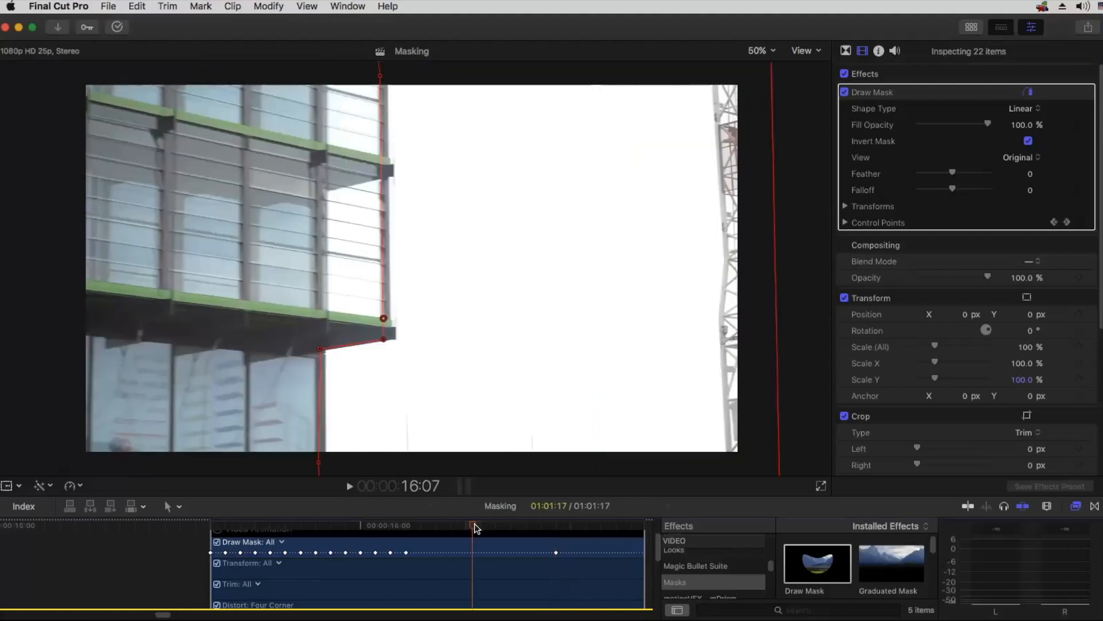
{"action": "left_click", "coordinate": [384, 318]}
{"action": "left_click_drag", "start_coordinate": [387, 319], "coordinate": [394, 340]}
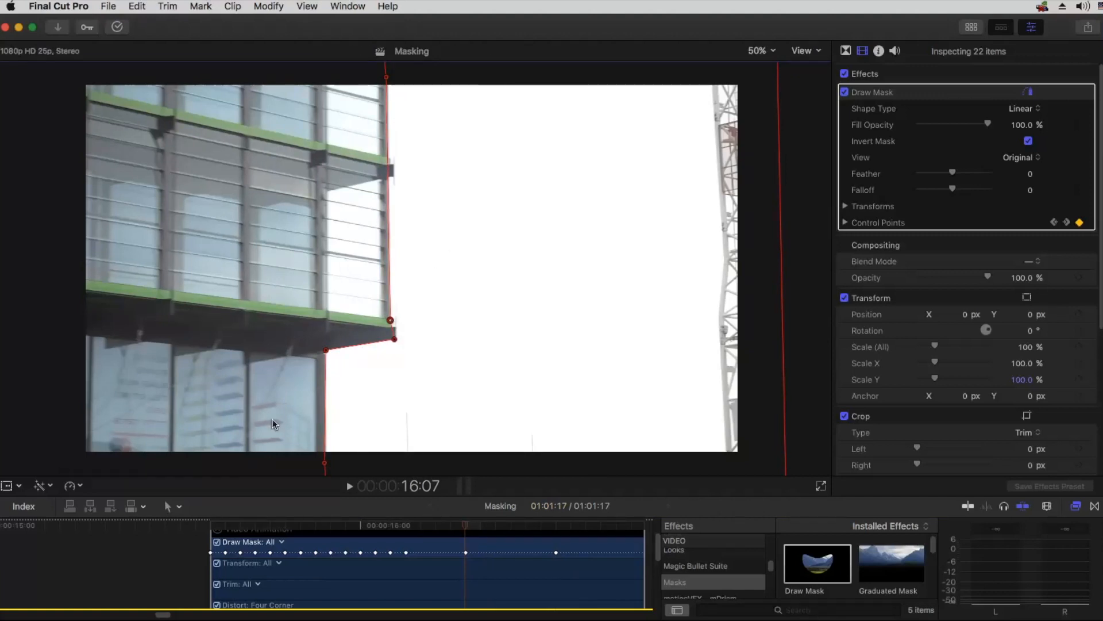
Step: At 16:04, move Control Points 8 and 7 and the remaining points along the mask's edge right onto the building
{"action": "left_click_drag", "start_coordinate": [461, 523], "coordinate": [431, 526]}
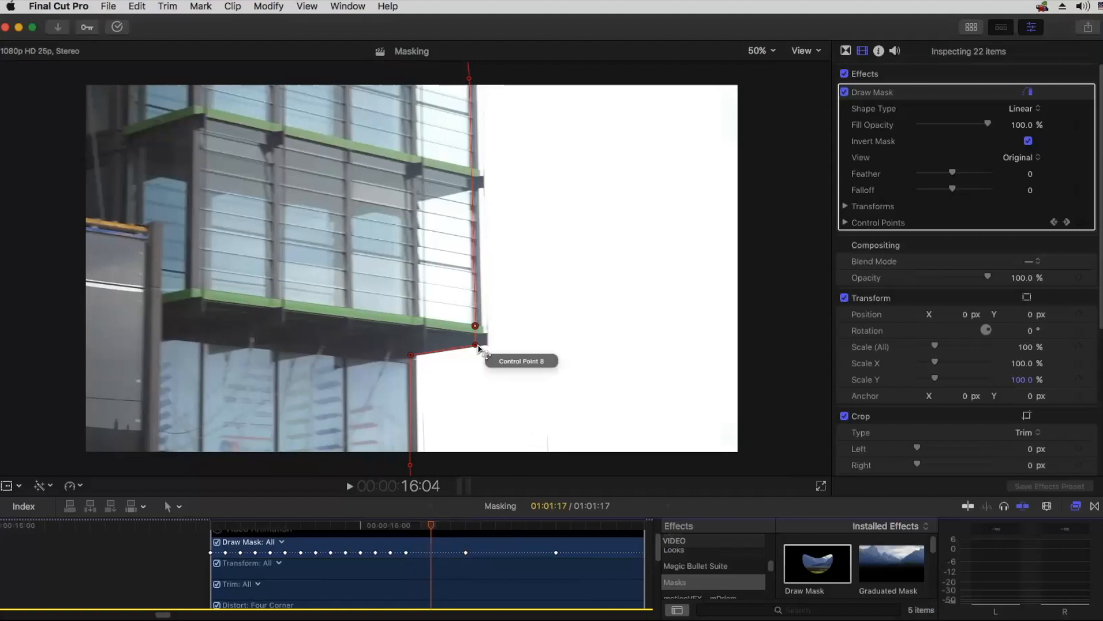
{"action": "left_click_drag", "start_coordinate": [474, 348], "coordinate": [487, 345]}
{"action": "left_click_drag", "start_coordinate": [412, 354], "coordinate": [415, 355]}
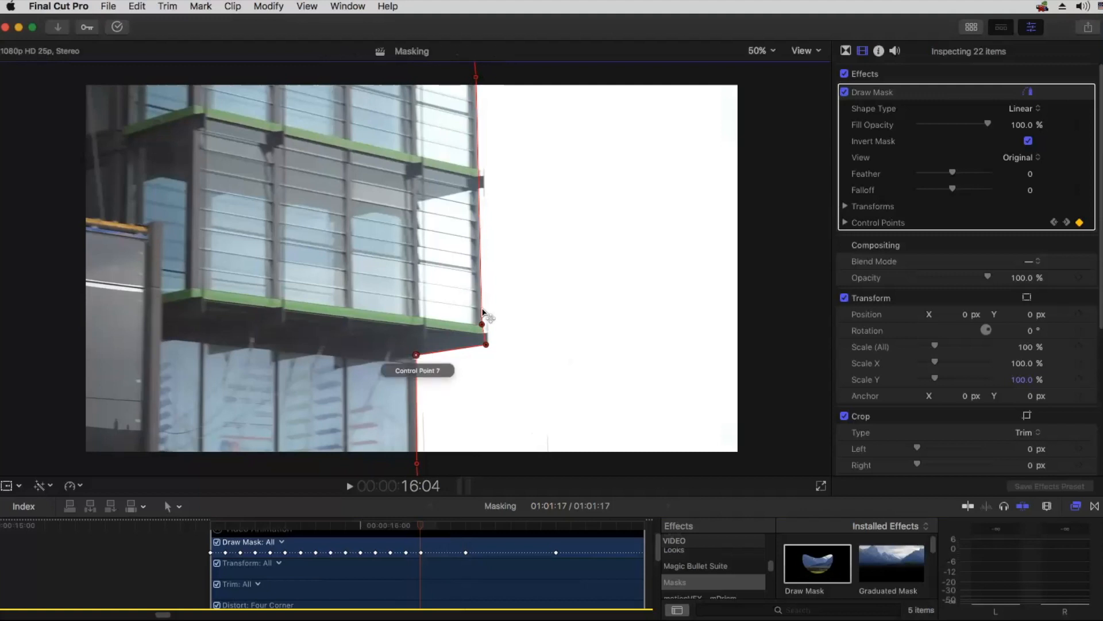
Step: At 16:05, nudge the mask's inner corner, overhang corners and edge points above and below the frame left onto the building's edge
{"action": "left_click", "coordinate": [432, 525]}
{"action": "left_click", "coordinate": [446, 525]}
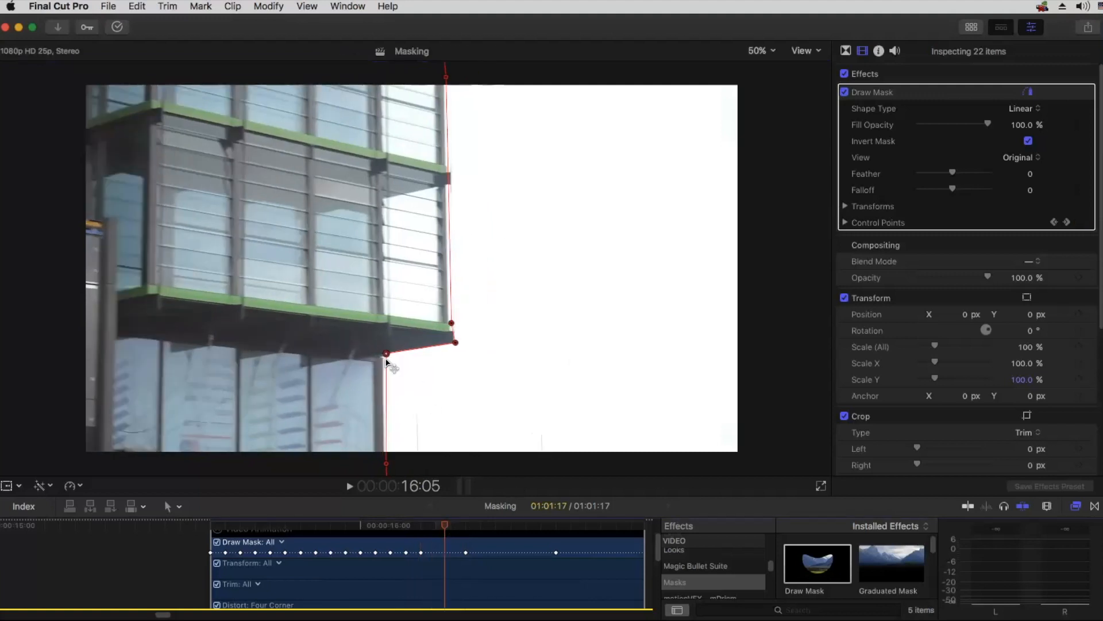
{"action": "left_click_drag", "start_coordinate": [387, 353], "coordinate": [382, 354]}
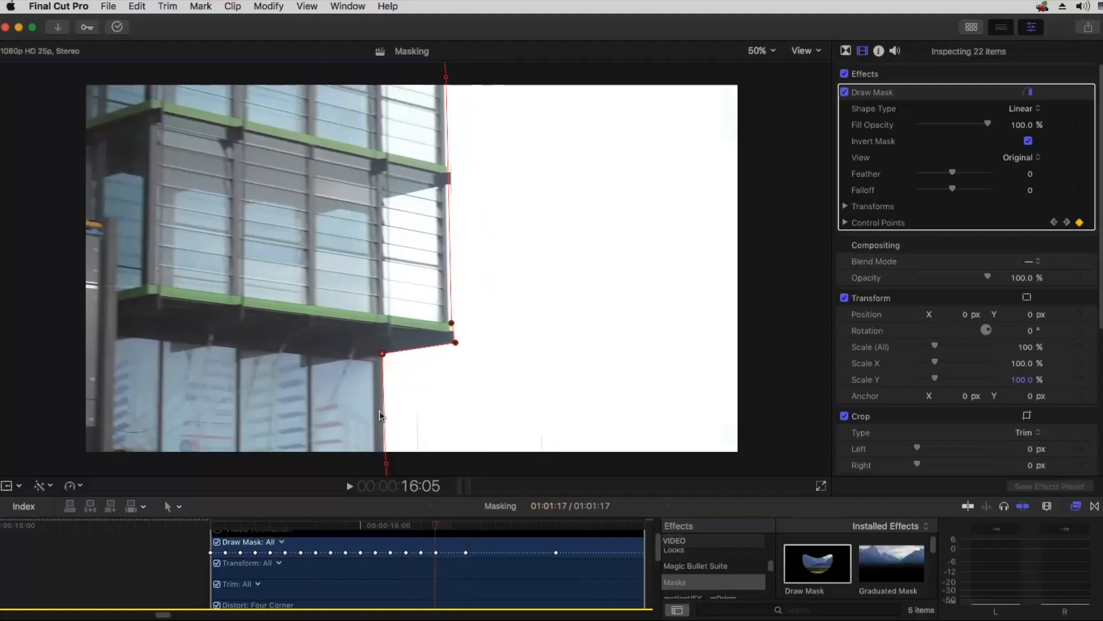
{"action": "left_click_drag", "start_coordinate": [386, 463], "coordinate": [383, 462]}
{"action": "left_click_drag", "start_coordinate": [452, 323], "coordinate": [448, 321]}
{"action": "left_click_drag", "start_coordinate": [446, 81], "coordinate": [444, 81]}
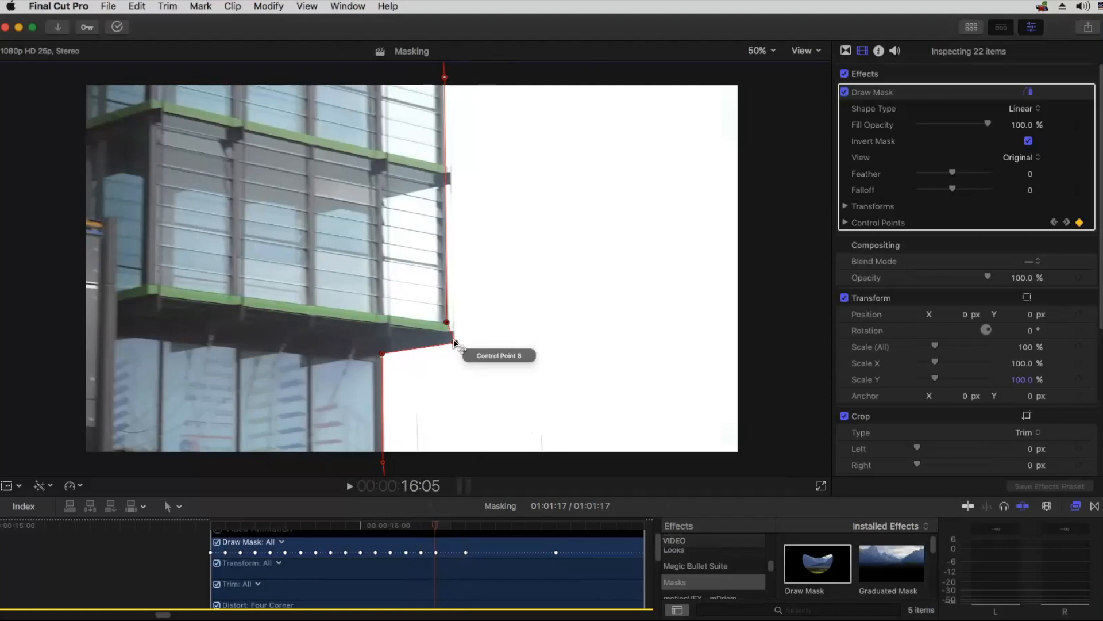
{"action": "left_click_drag", "start_coordinate": [455, 345], "coordinate": [452, 343]}
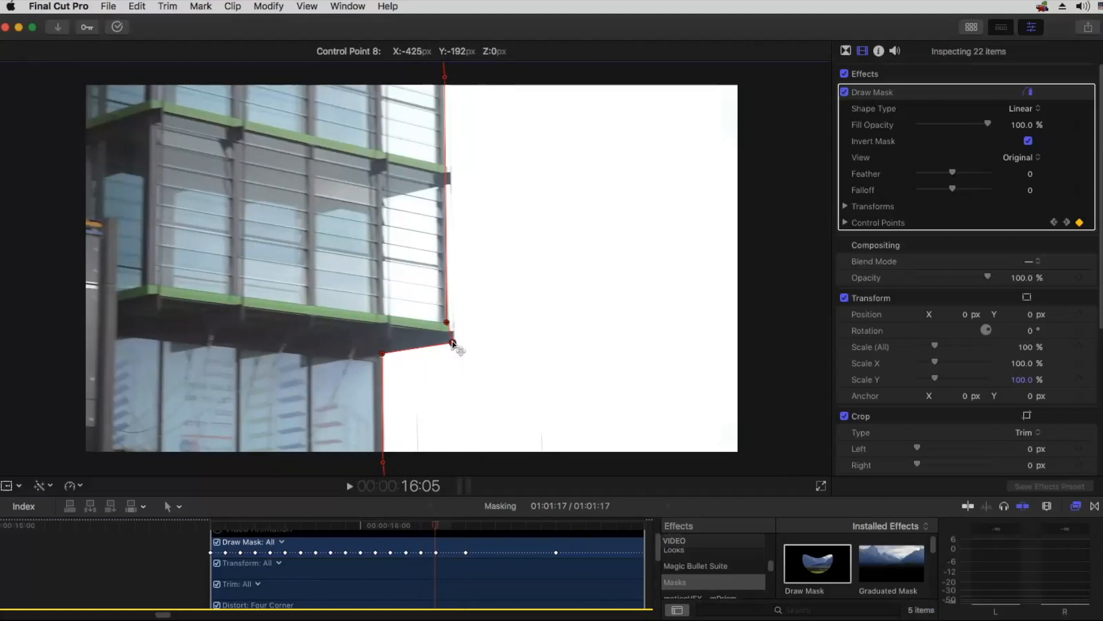
Step: At 16:06, move Control Points 7 and 8, the upper overhang corner and the points above and below the frame right onto the building's edge
{"action": "left_click", "coordinate": [453, 525]}
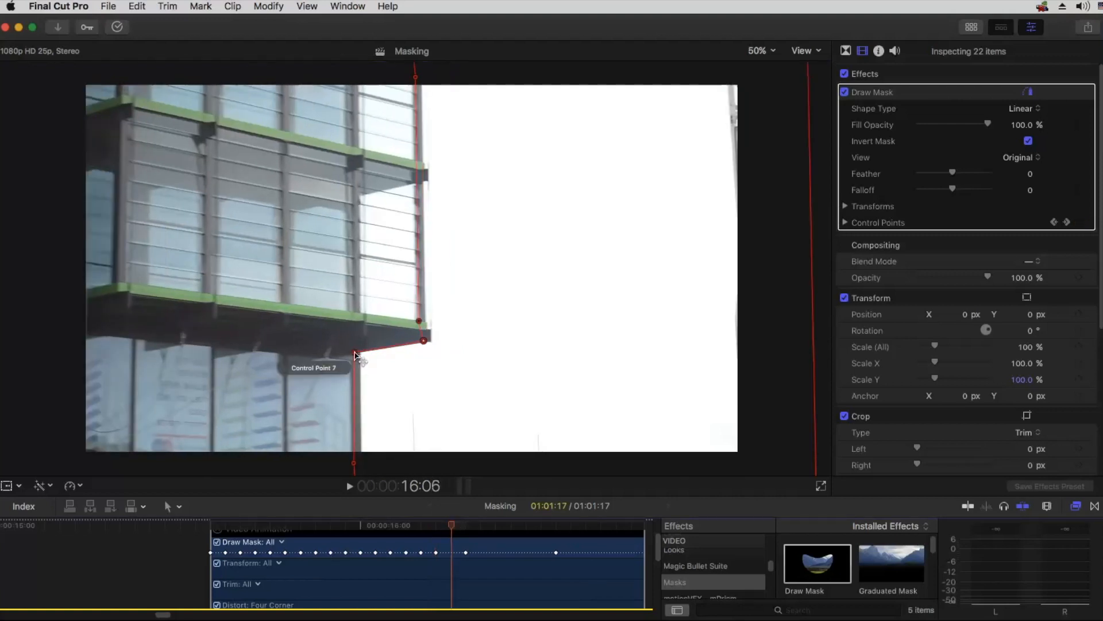
{"action": "left_click_drag", "start_coordinate": [355, 355], "coordinate": [359, 353]}
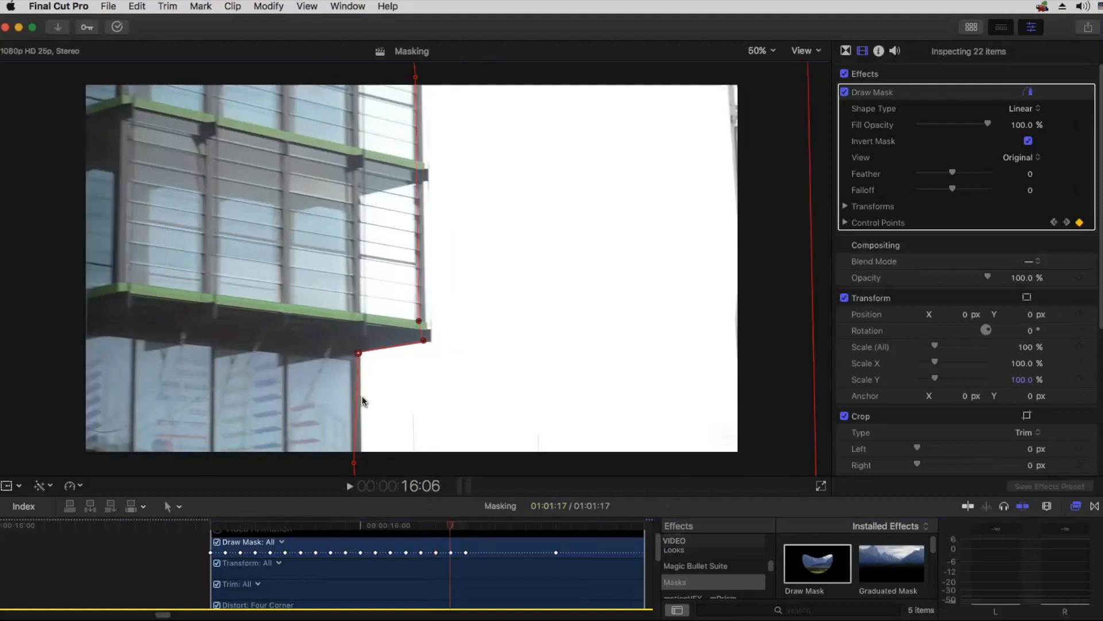
{"action": "left_click_drag", "start_coordinate": [354, 459], "coordinate": [360, 464]}
{"action": "left_click_drag", "start_coordinate": [419, 321], "coordinate": [432, 341]}
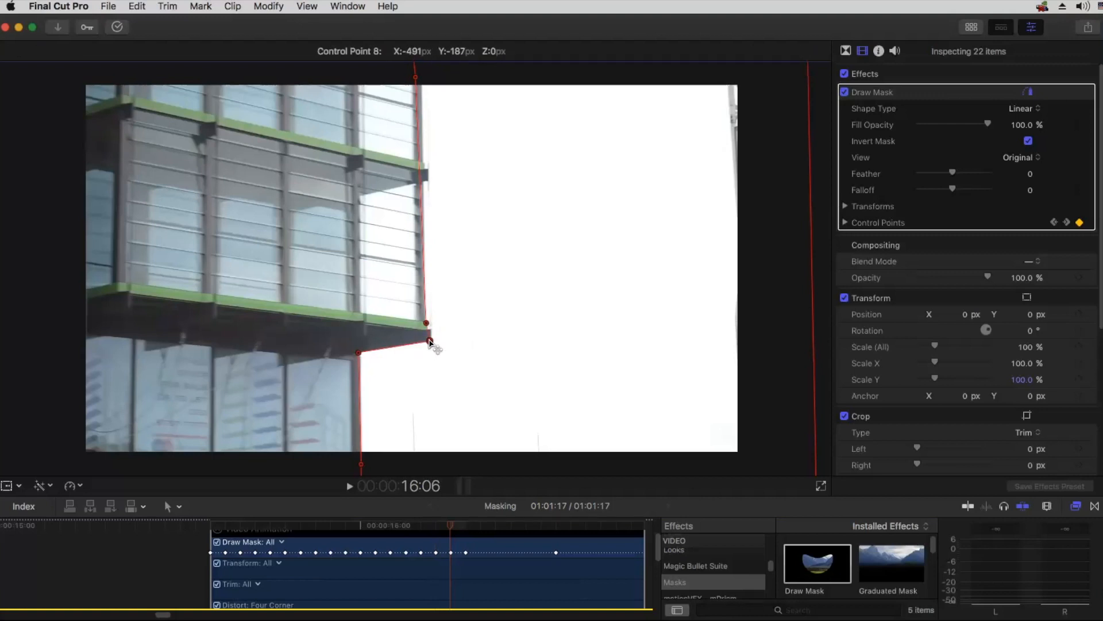
{"action": "left_click", "coordinate": [416, 78]}
{"action": "left_click_drag", "start_coordinate": [416, 79], "coordinate": [423, 74]}
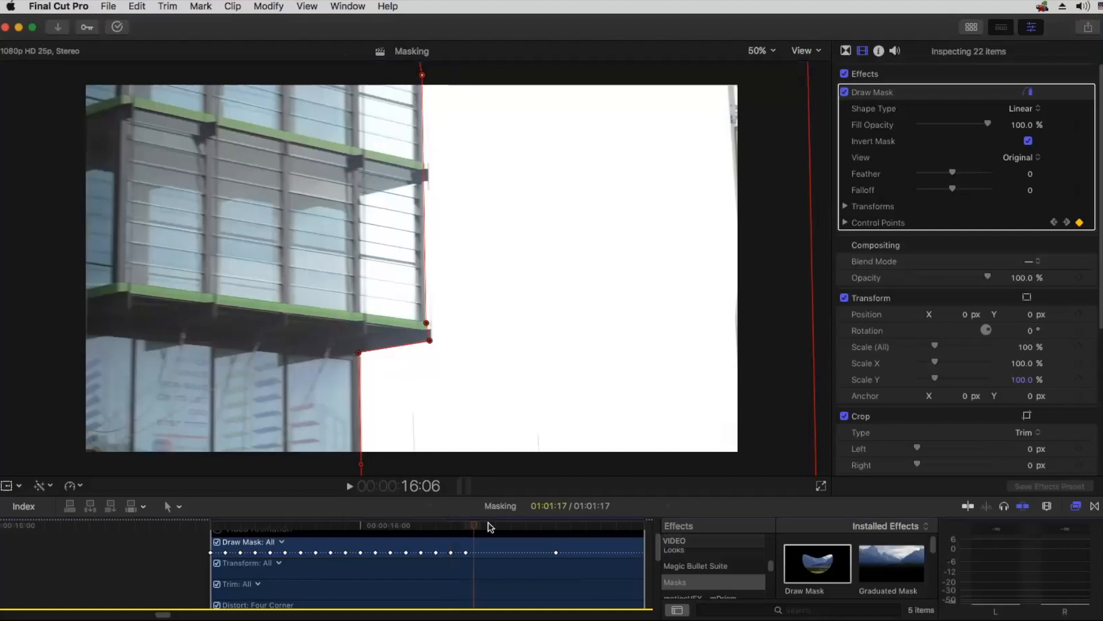
Step: At 16:09, nudge Control Point 1 above the frame right to line up the mask's upper edge with the building
{"action": "left_click", "coordinate": [501, 524]}
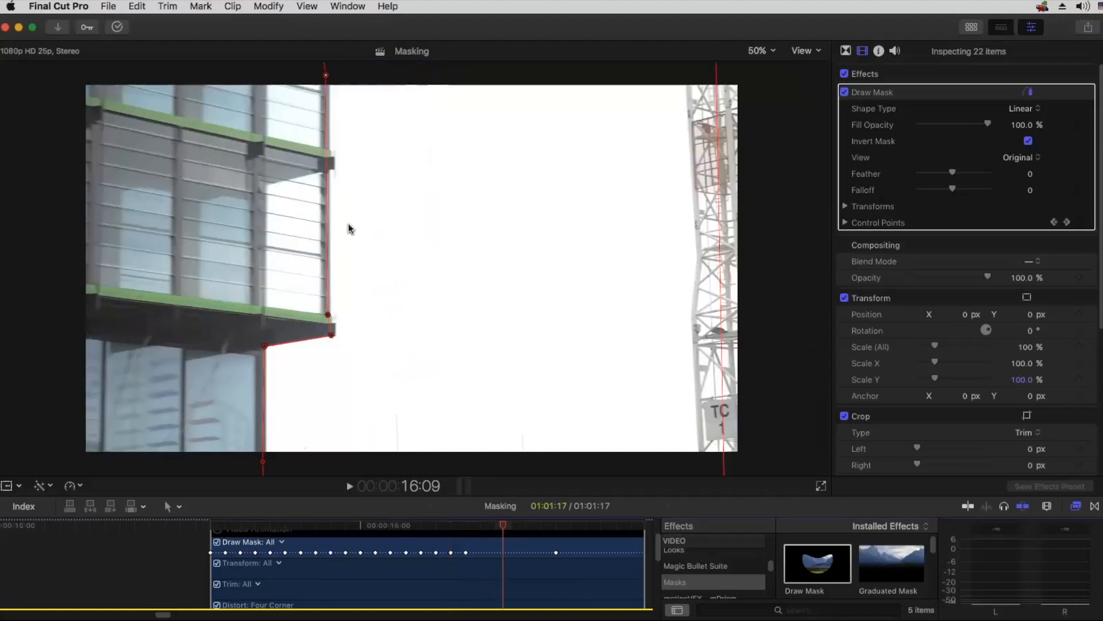
{"action": "left_click_drag", "start_coordinate": [326, 75], "coordinate": [329, 79]}
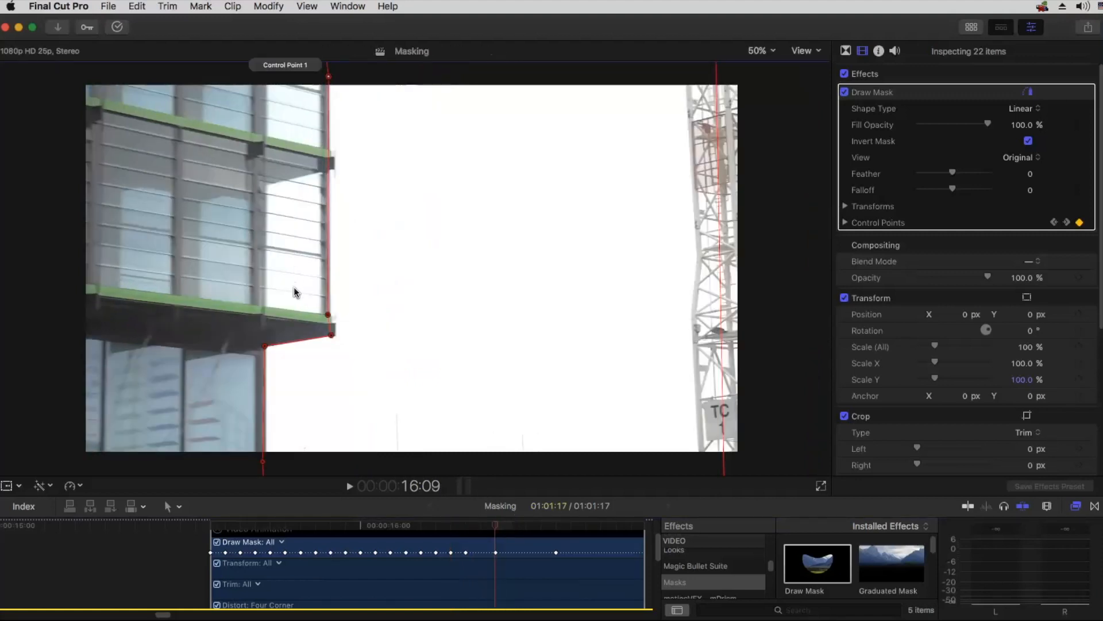
{"action": "left_click", "coordinate": [326, 316]}
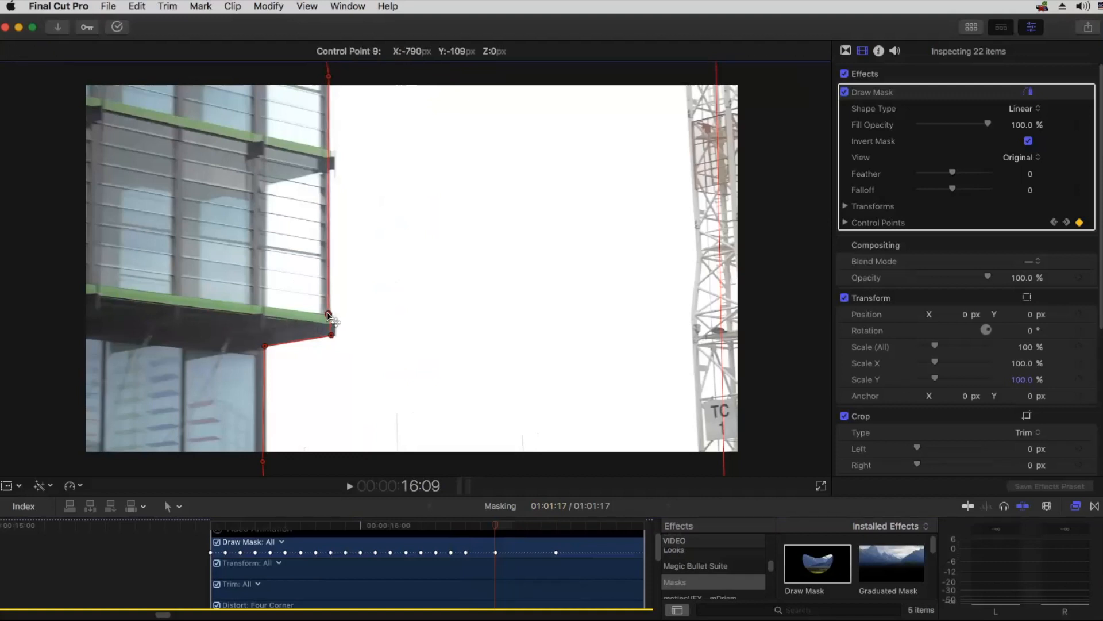
Step: At 16:11, nudge Control Points 7 and 8, the upper overhang corner and the point below the frame onto the building's edge
{"action": "left_click", "coordinate": [530, 526]}
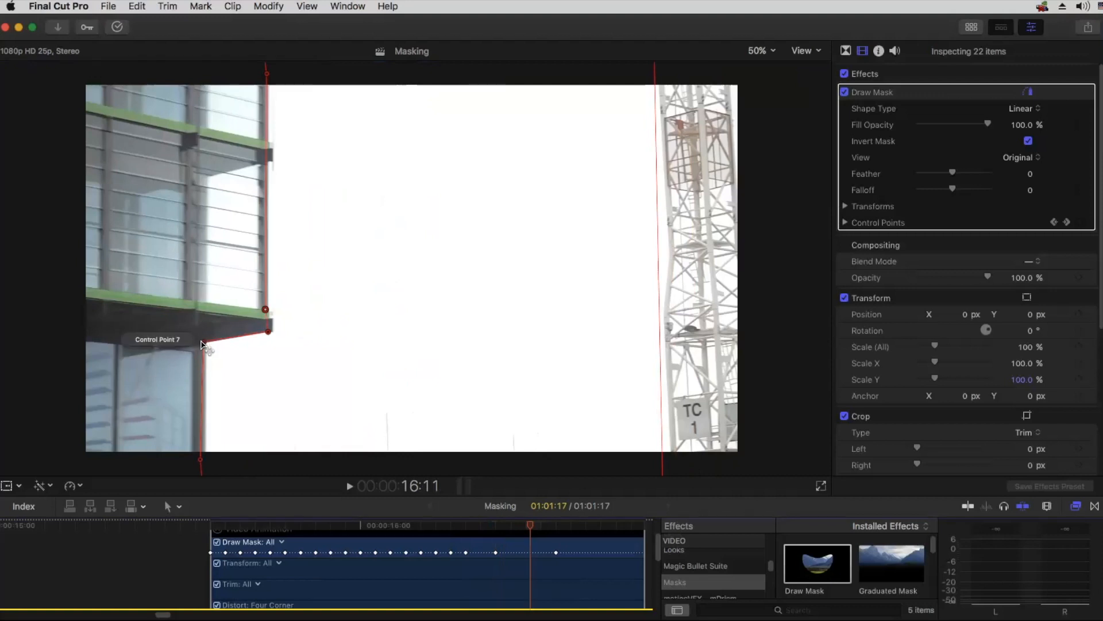
{"action": "left_click_drag", "start_coordinate": [204, 342], "coordinate": [205, 343]}
{"action": "left_click_drag", "start_coordinate": [201, 461], "coordinate": [204, 462]}
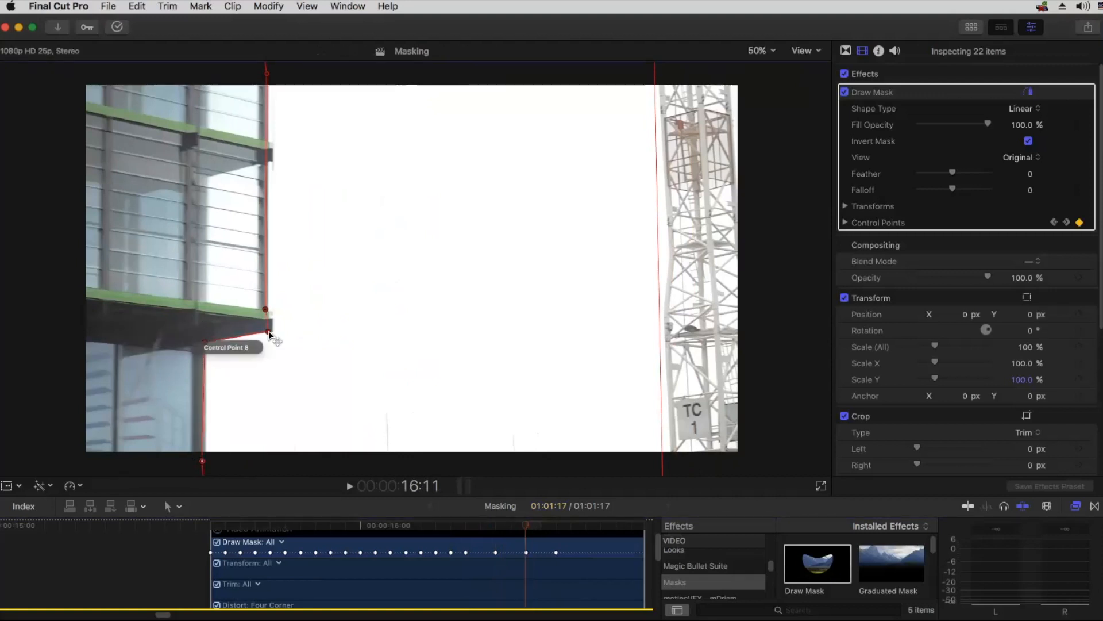
{"action": "left_click_drag", "start_coordinate": [269, 333], "coordinate": [269, 310]}
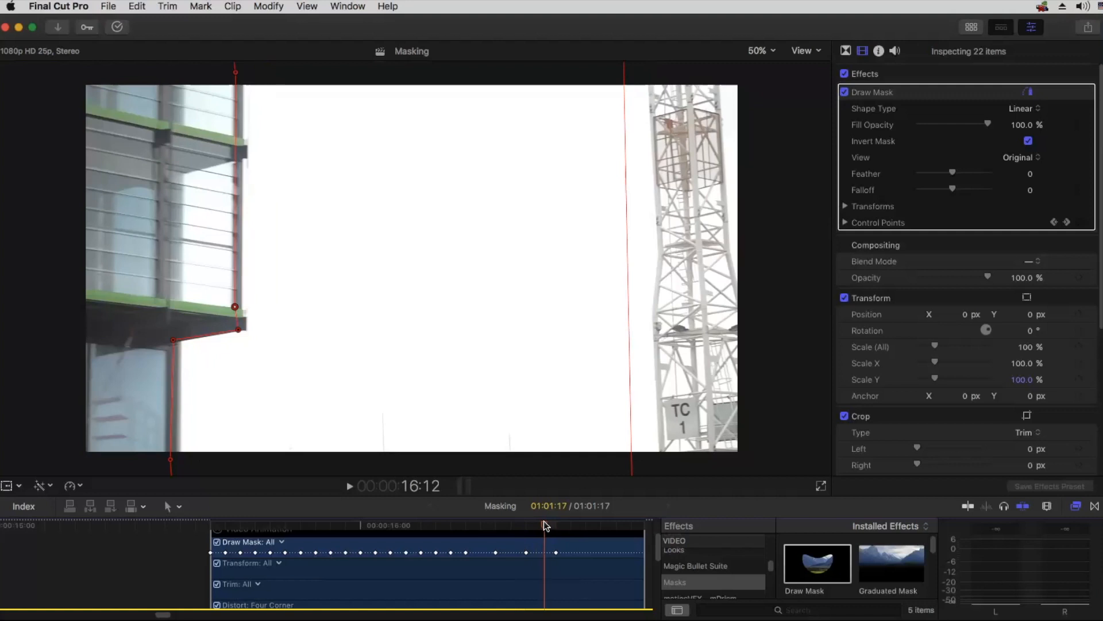
Step: At 16:12, move Control Points 7 and 6, the overhang corners and the point above the frame right onto the building's edge
{"action": "left_click_drag", "start_coordinate": [173, 339], "coordinate": [179, 342]}
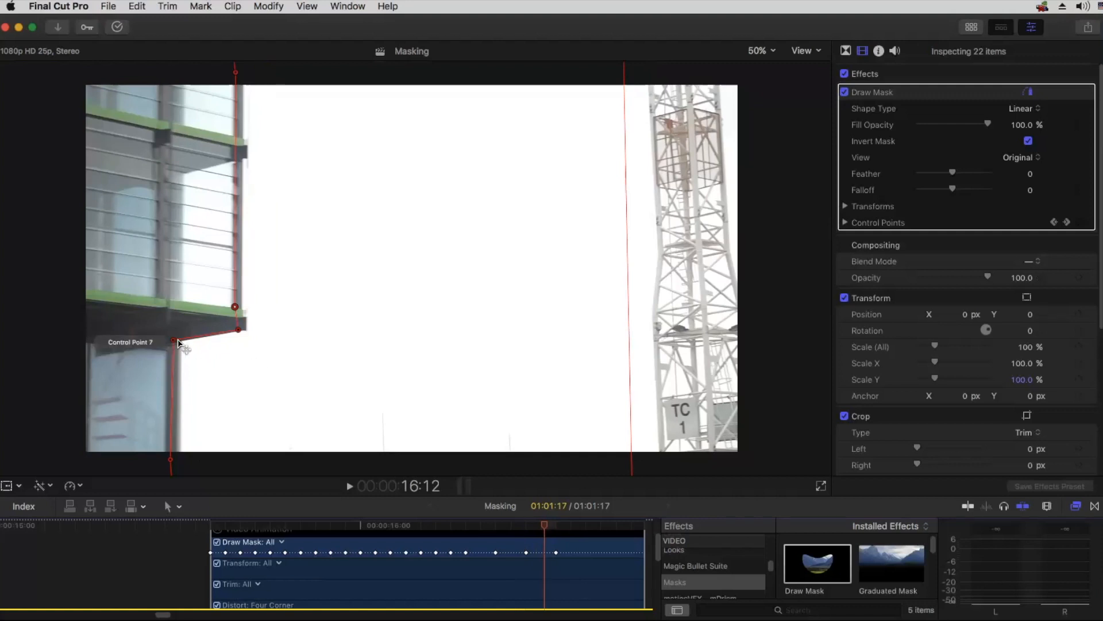
{"action": "left_click_drag", "start_coordinate": [171, 460], "coordinate": [178, 458]}
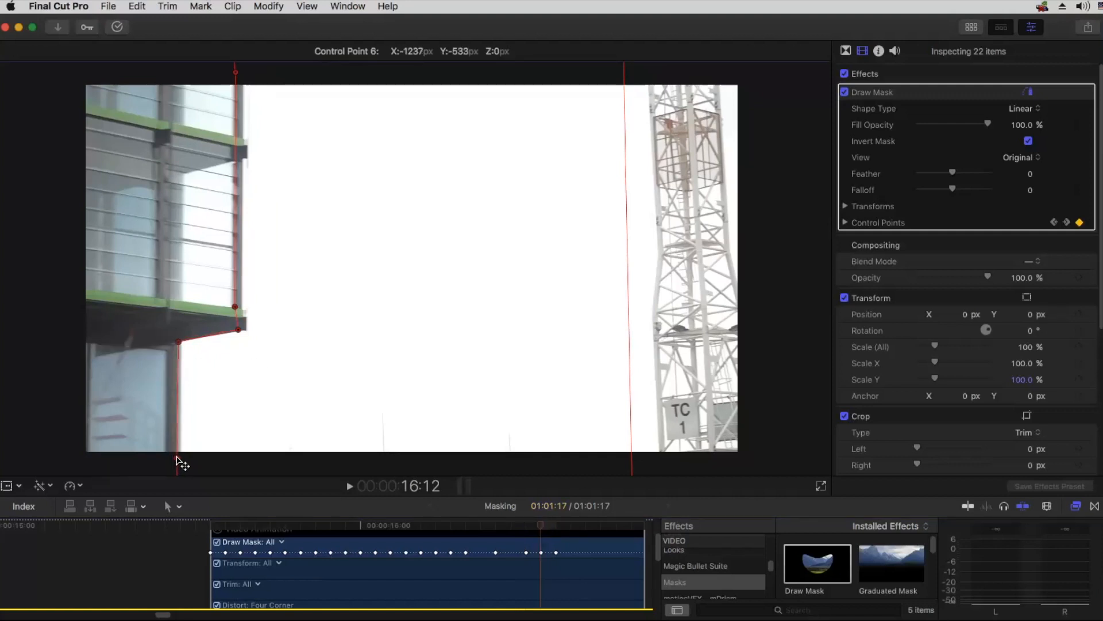
{"action": "mouse_move", "coordinate": [238, 331]}
{"action": "left_mouse_down"}
{"action": "mouse_move", "coordinate": [240, 309]}
{"action": "mouse_move", "coordinate": [244, 331]}
{"action": "left_mouse_up"}
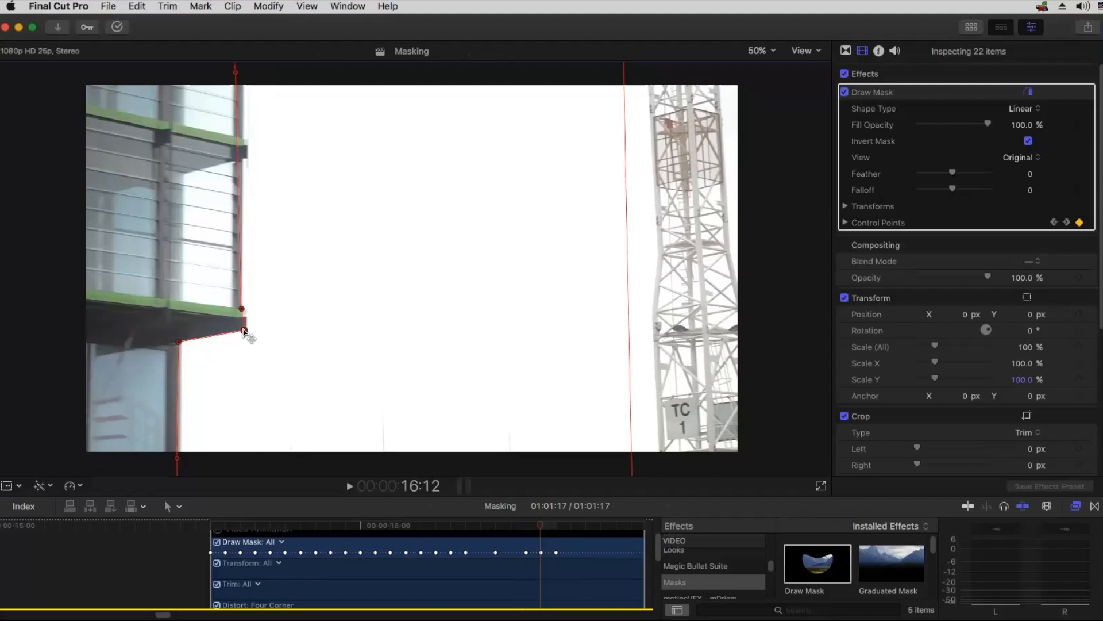
{"action": "left_click_drag", "start_coordinate": [236, 74], "coordinate": [243, 75]}
Step: At 16:14, shift the mask onto the building's edge and fine-tune the overhang corners and the point below the frame
{"action": "key", "text": "h"}
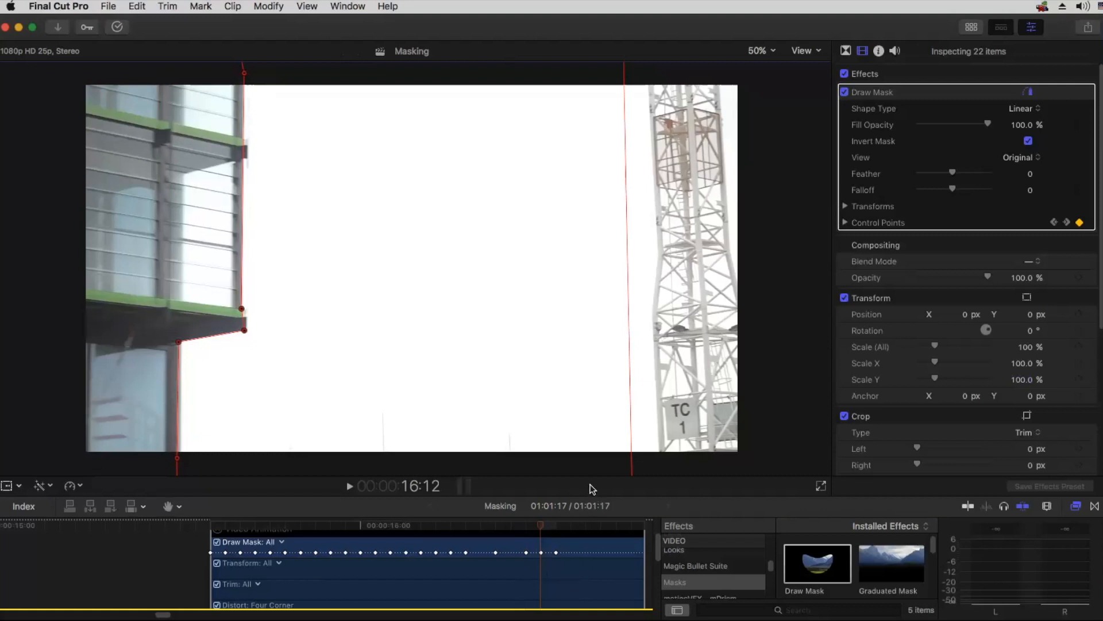
{"action": "left_click_drag", "start_coordinate": [590, 582], "coordinate": [357, 519]}
{"action": "key", "text": "a"}
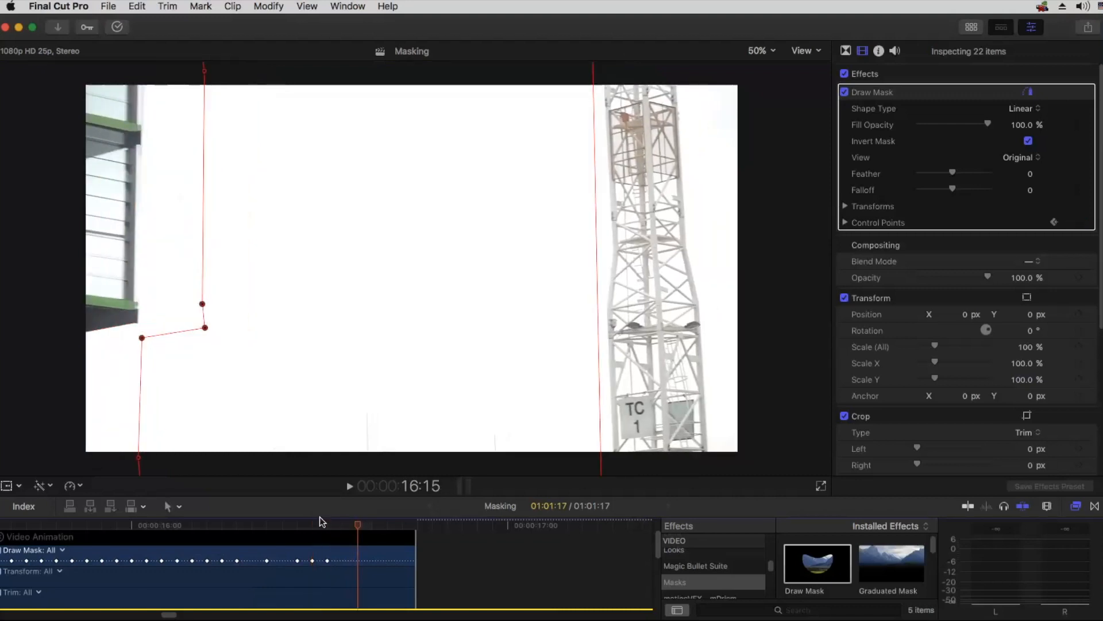
{"action": "key", "text": "Right"}
{"action": "key", "text": "Left"}
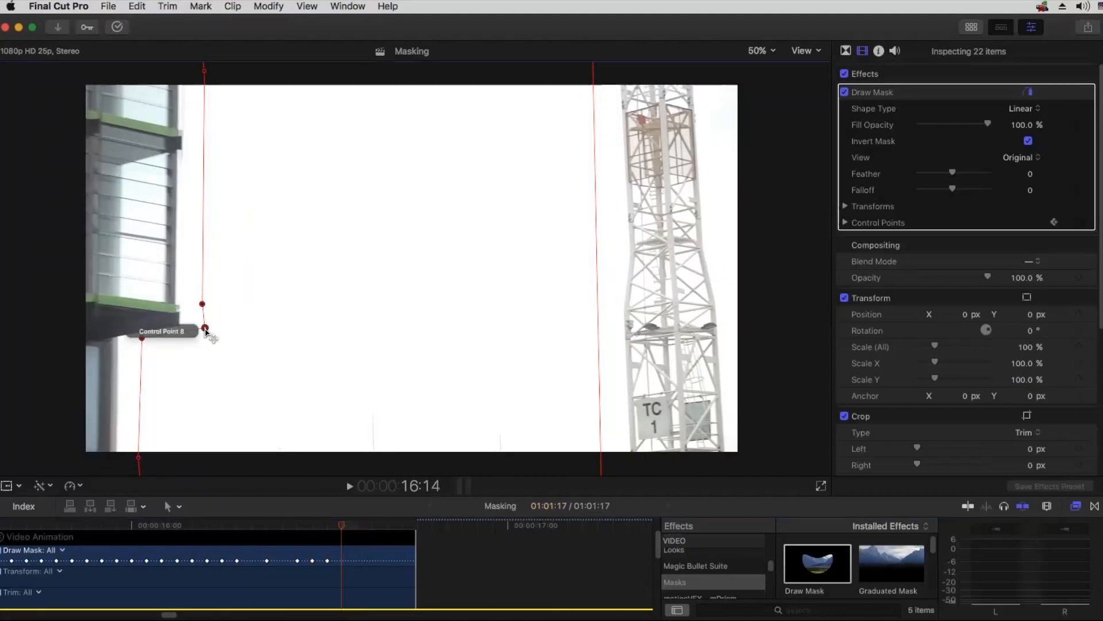
{"action": "left_click_drag", "start_coordinate": [206, 330], "coordinate": [112, 338]}
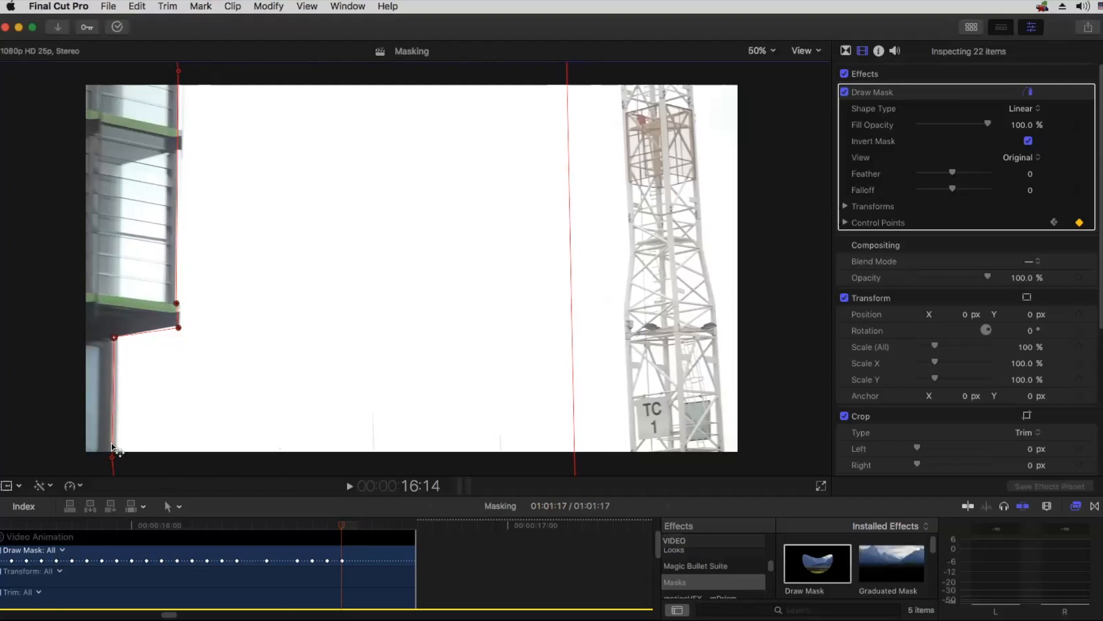
{"action": "left_click_drag", "start_coordinate": [112, 457], "coordinate": [112, 459]}
{"action": "left_click_drag", "start_coordinate": [178, 328], "coordinate": [175, 301]}
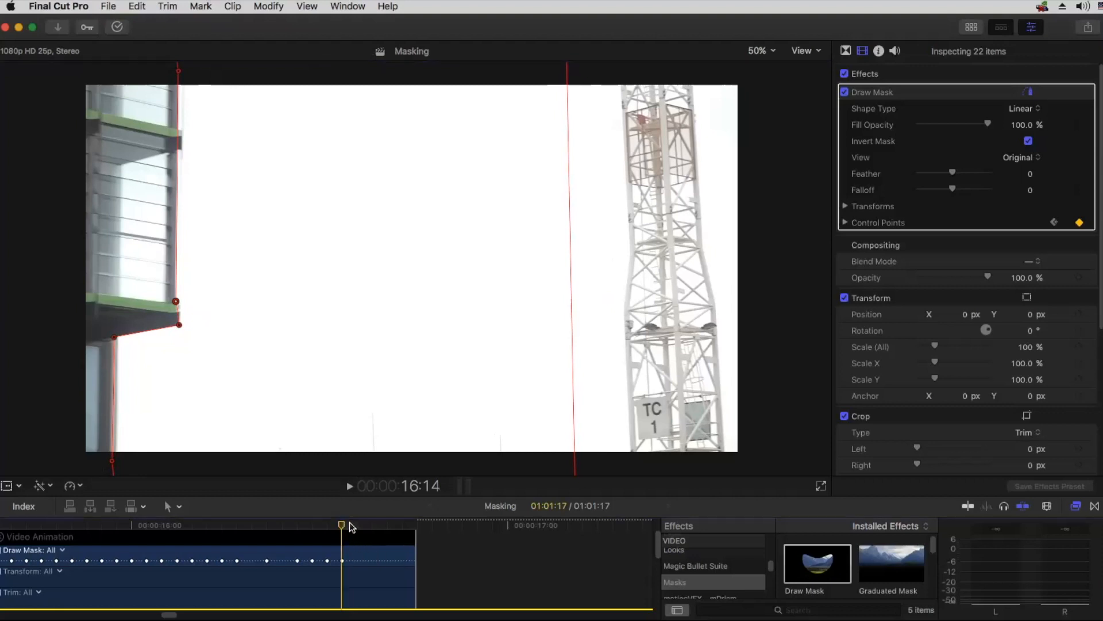
Step: At 16:16, align the mask with the building's edge, and at 16:17 shift its leading edge past the left side of the frame
{"action": "left_click", "coordinate": [335, 527]}
{"action": "left_click_drag", "start_coordinate": [339, 524], "coordinate": [362, 523]}
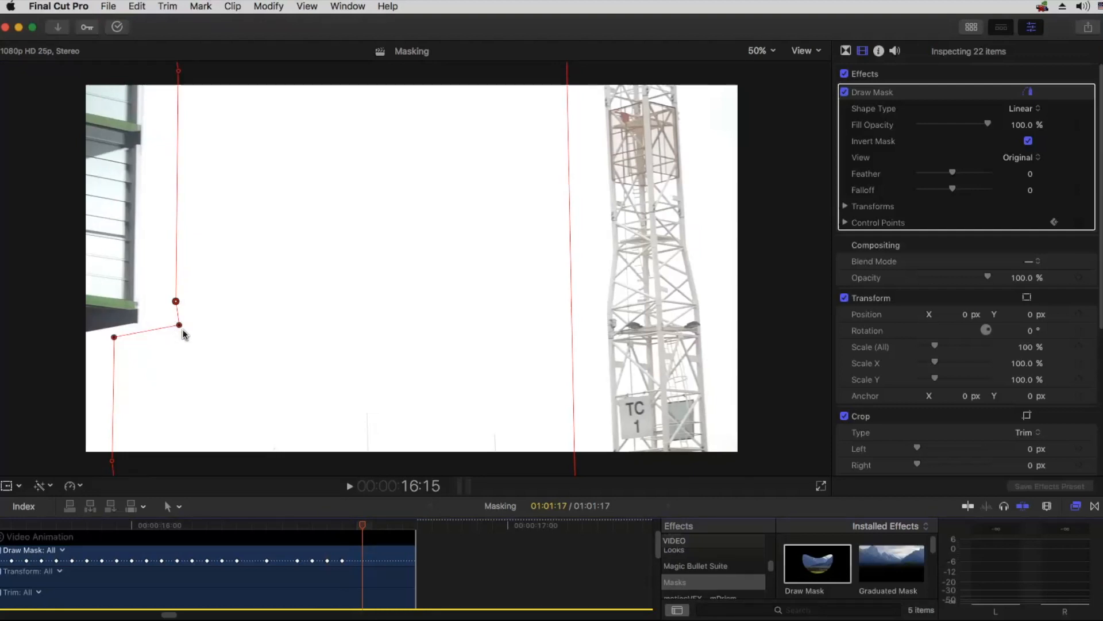
{"action": "key", "text": "Right"}
{"action": "key", "text": "Right"}
{"action": "key", "text": "Left"}
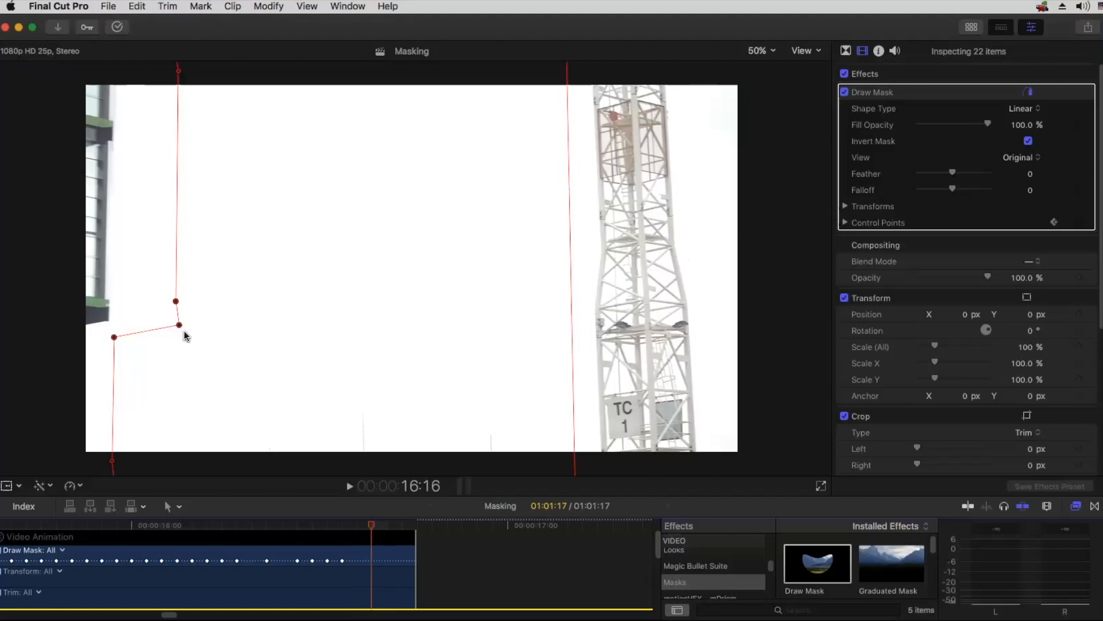
{"action": "left_click_drag", "start_coordinate": [179, 325], "coordinate": [107, 322]}
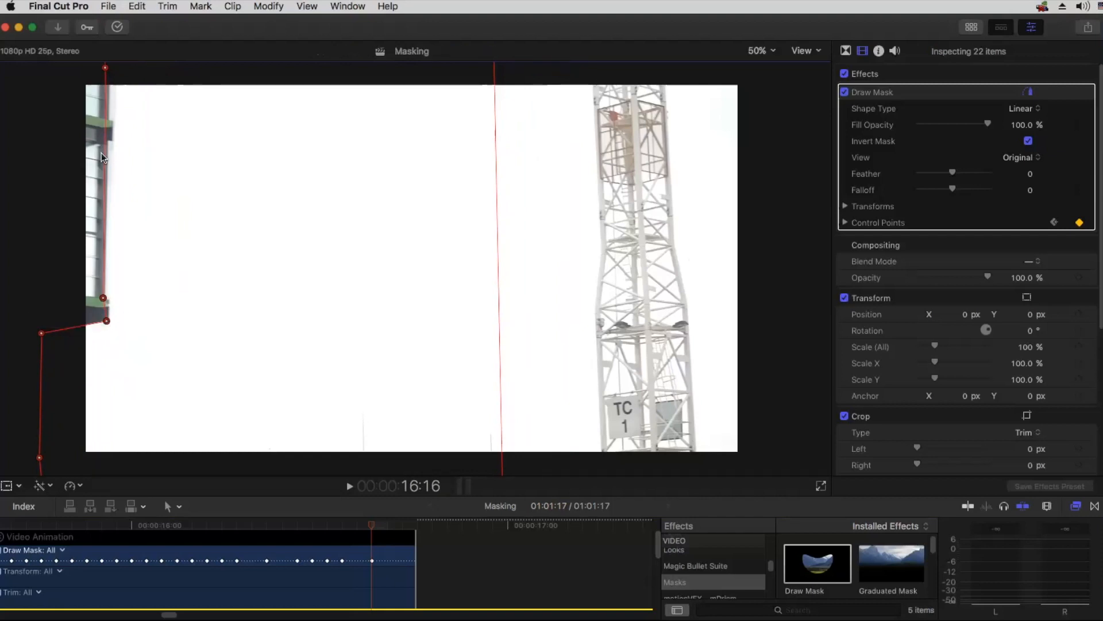
{"action": "left_click_drag", "start_coordinate": [105, 68], "coordinate": [106, 70]}
{"action": "key", "text": "Right"}
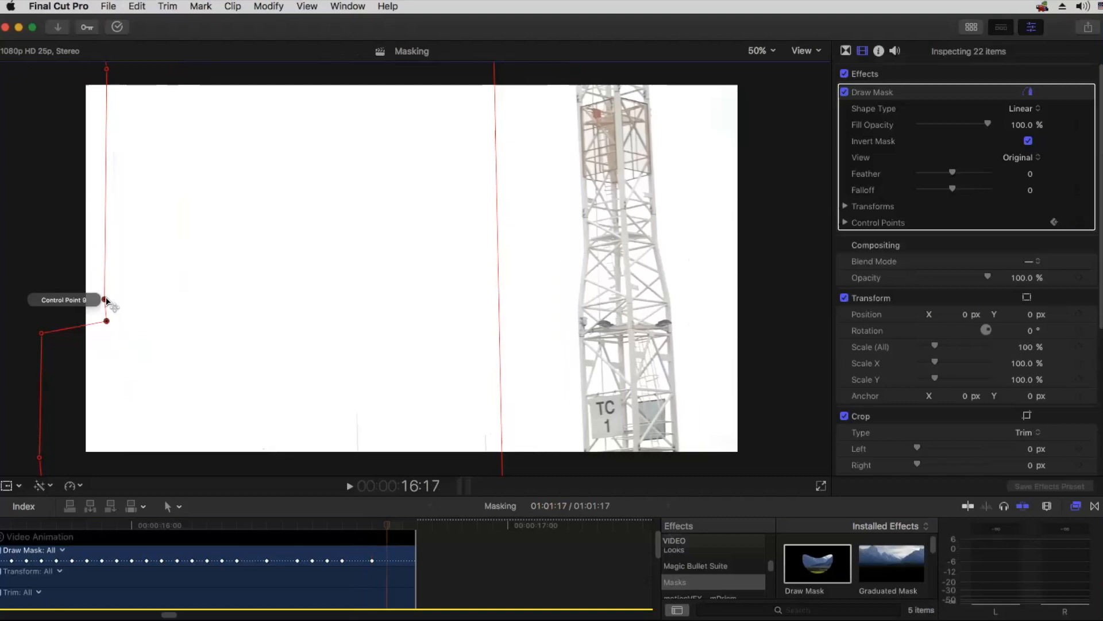
{"action": "left_click_drag", "start_coordinate": [106, 300], "coordinate": [70, 300]}
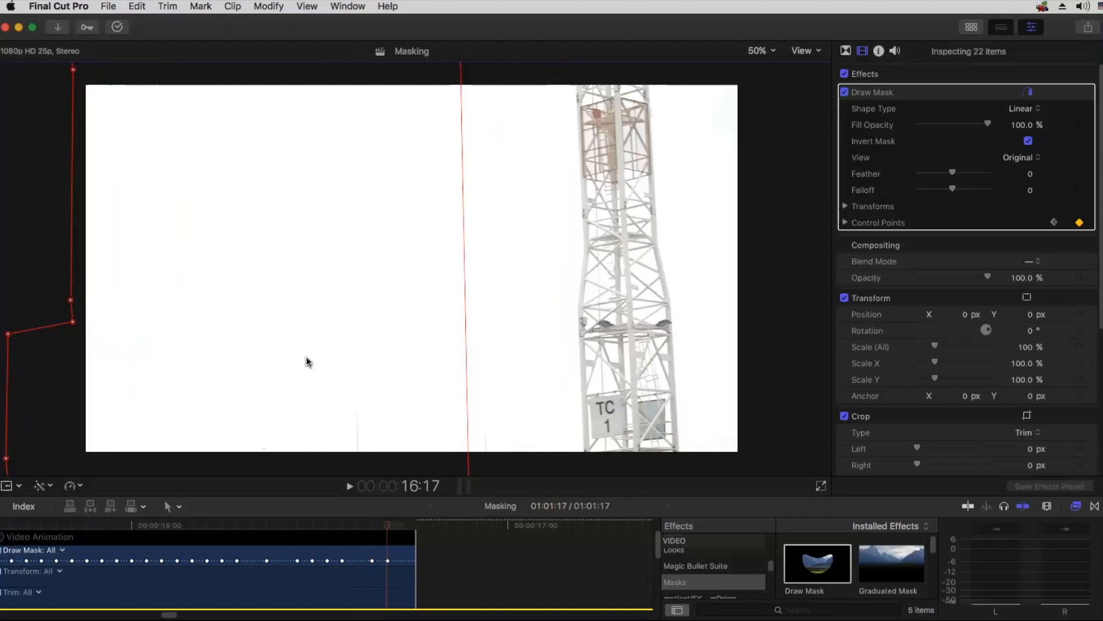
Step: At 16:09, pull the mask's two right corners outward beyond the right edge of the frame
{"action": "key", "text": "super+minus"}
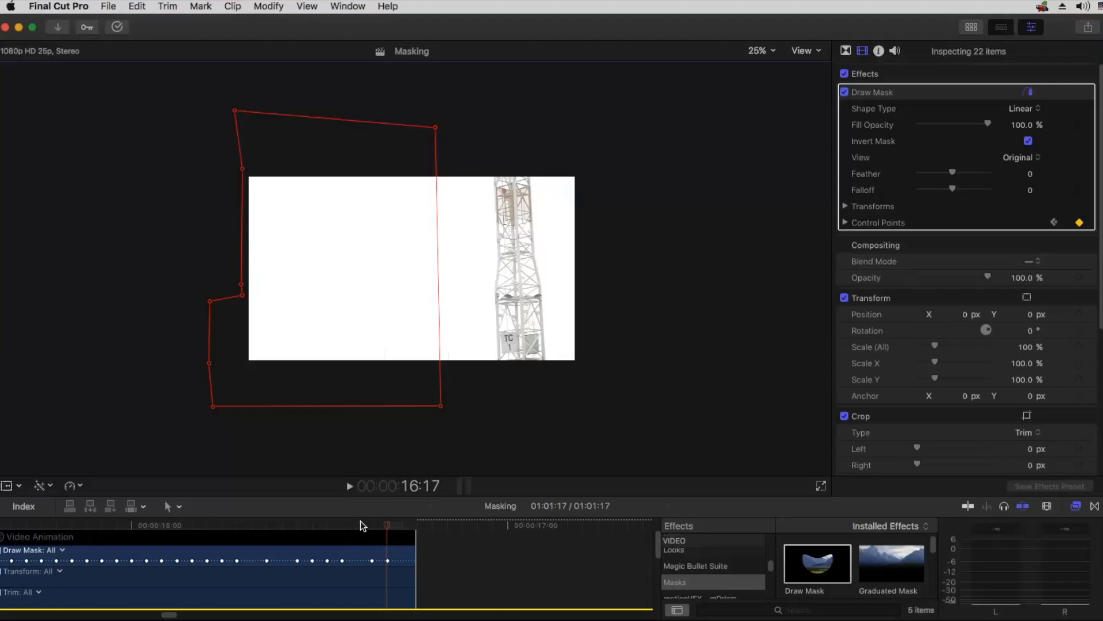
{"action": "left_click_drag", "start_coordinate": [324, 520], "coordinate": [221, 523]}
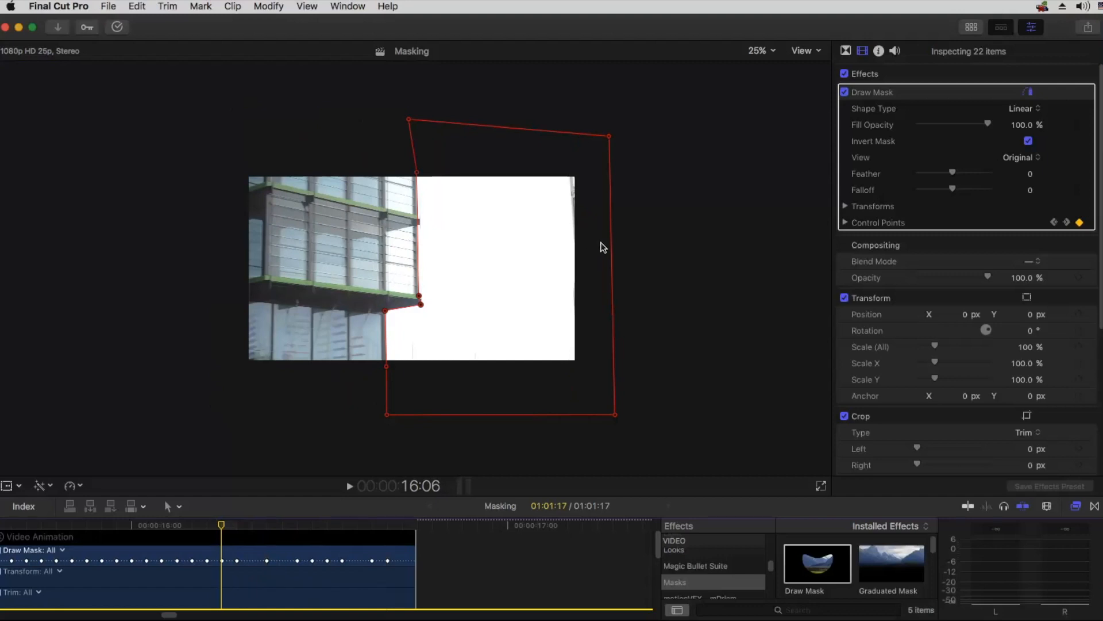
{"action": "left_click", "coordinate": [237, 527]}
{"action": "left_click_drag", "start_coordinate": [245, 526], "coordinate": [266, 525]}
{"action": "left_click_drag", "start_coordinate": [569, 412], "coordinate": [605, 414]}
{"action": "left_click_drag", "start_coordinate": [564, 135], "coordinate": [609, 137]}
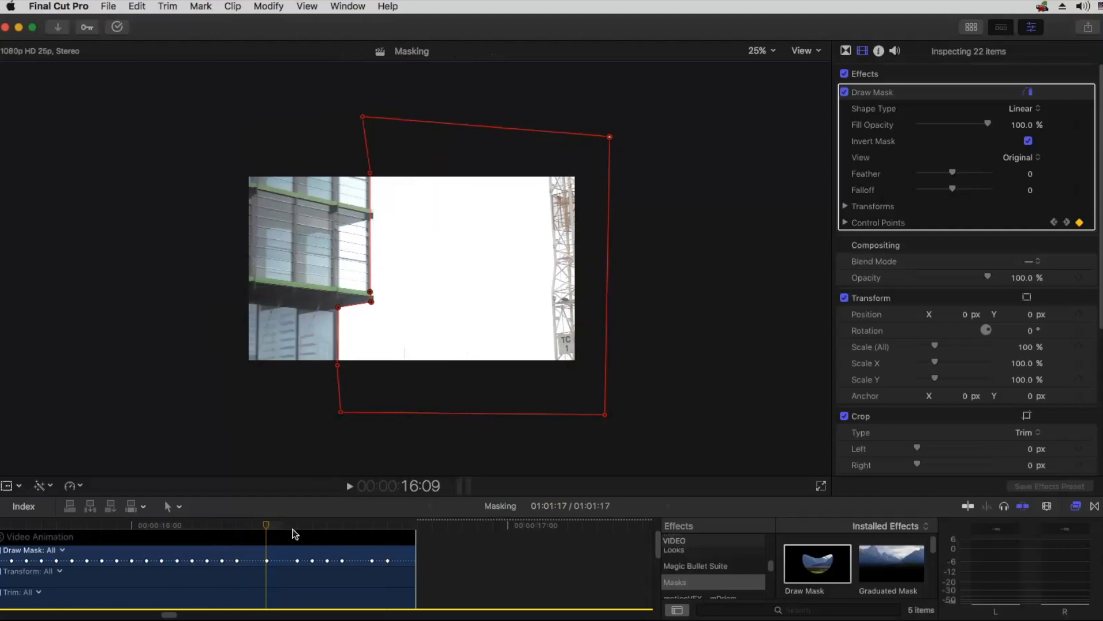
Step: At the 16:11 and 16:12 keyframes, extend the mask's right corners beyond the frame so the crane area is fully enclosed
{"action": "left_click", "coordinate": [1066, 222]}
{"action": "left_click_drag", "start_coordinate": [527, 131], "coordinate": [597, 135]}
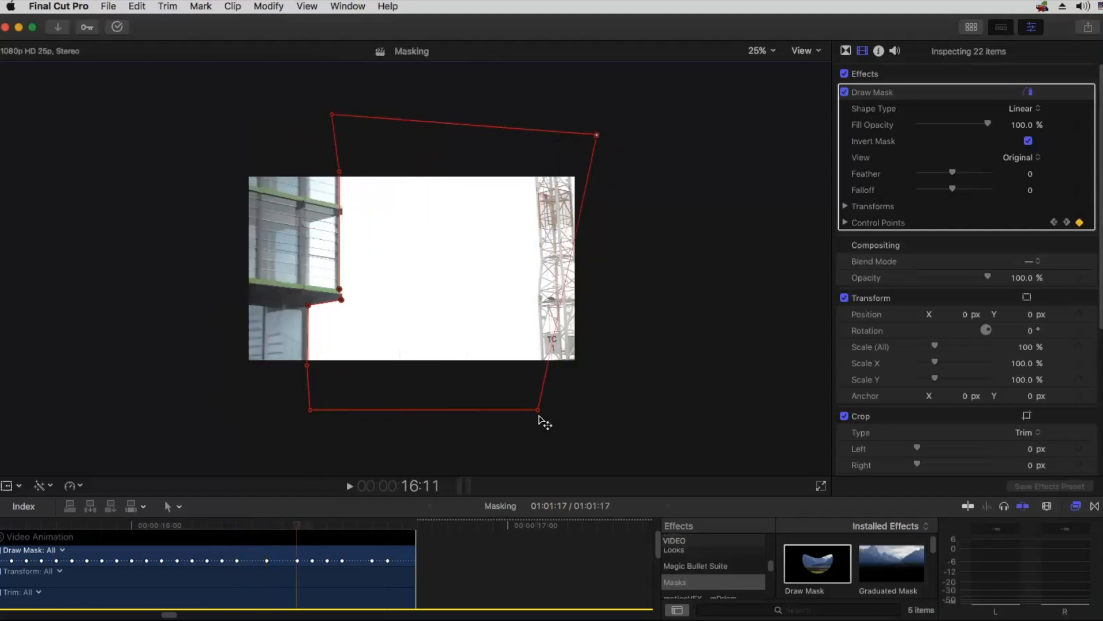
{"action": "left_click_drag", "start_coordinate": [537, 409], "coordinate": [601, 409]}
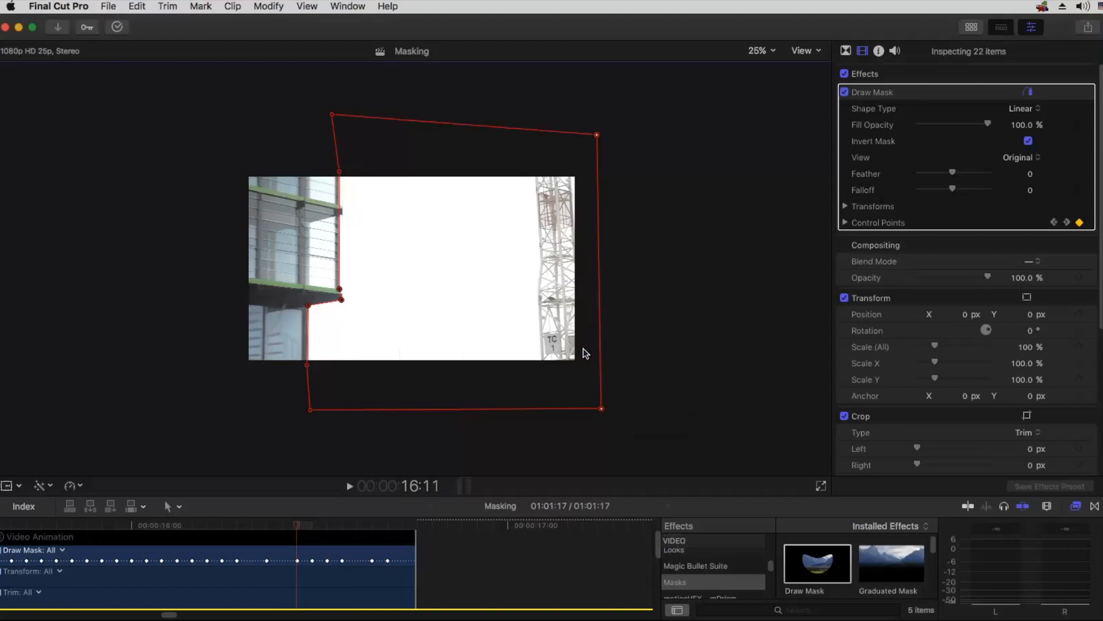
{"action": "left_click", "coordinate": [1067, 223]}
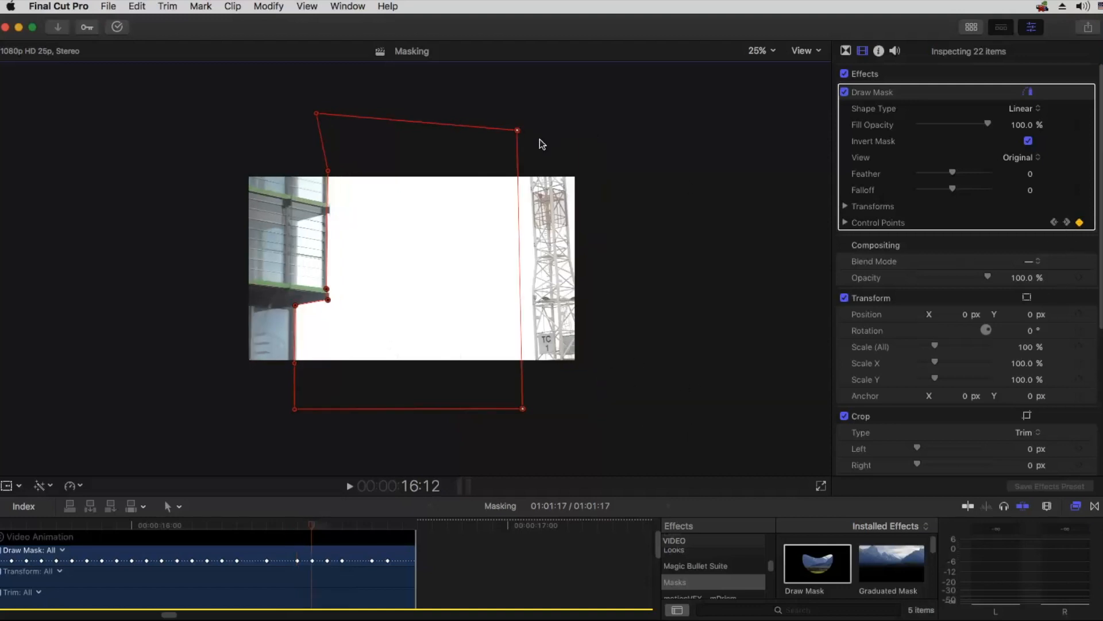
{"action": "left_click_drag", "start_coordinate": [519, 130], "coordinate": [593, 140]}
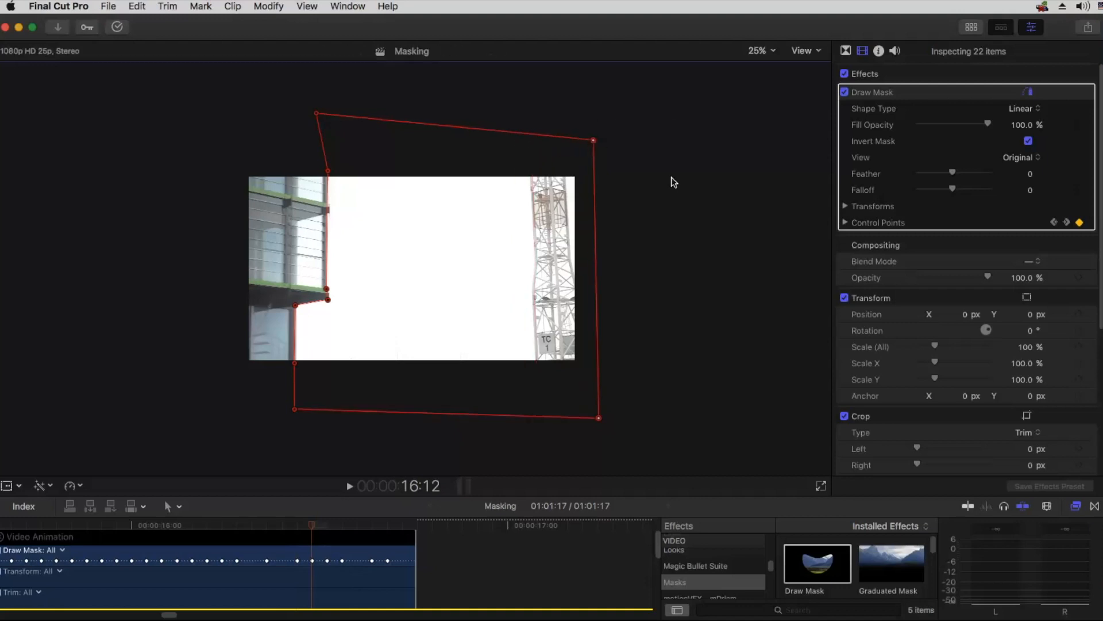
Step: At the 16:13, 16:14 and 16:16 keyframes, move the mask's right side outward beyond the frame
{"action": "left_click", "coordinate": [1067, 223]}
{"action": "left_click_drag", "start_coordinate": [504, 134], "coordinate": [601, 142]}
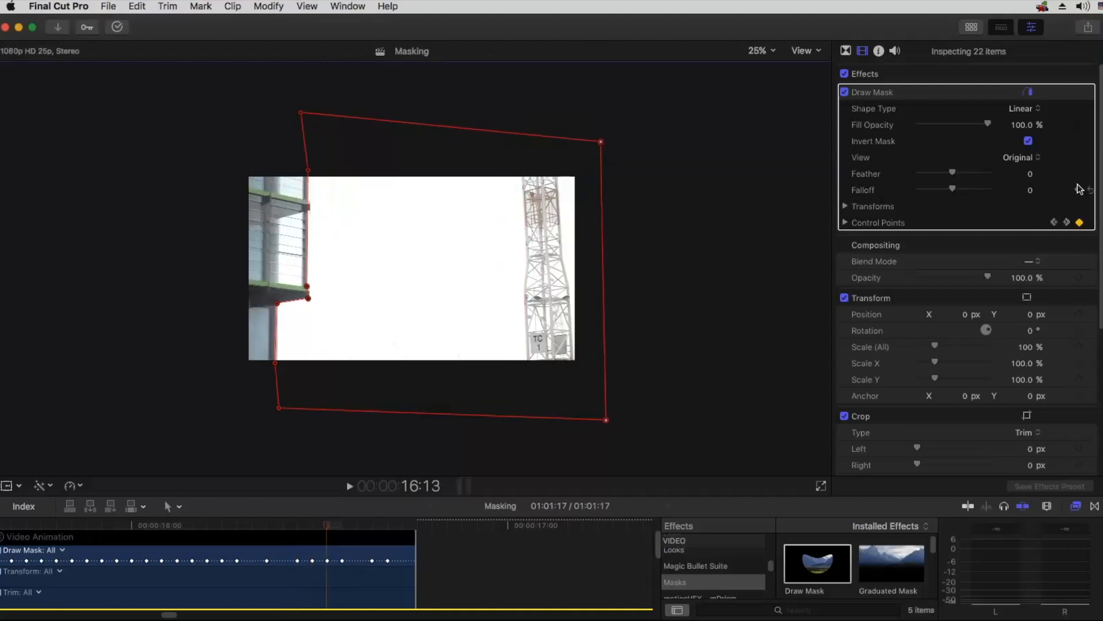
{"action": "left_click", "coordinate": [1066, 223]}
{"action": "left_click_drag", "start_coordinate": [489, 130], "coordinate": [583, 136]}
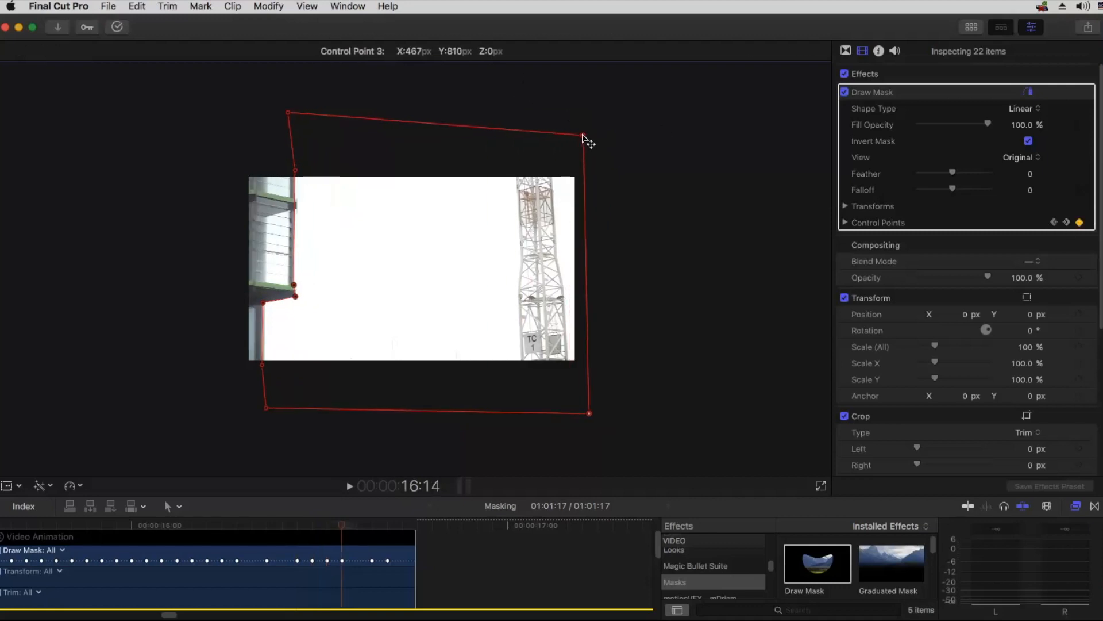
{"action": "left_click", "coordinate": [1068, 223]}
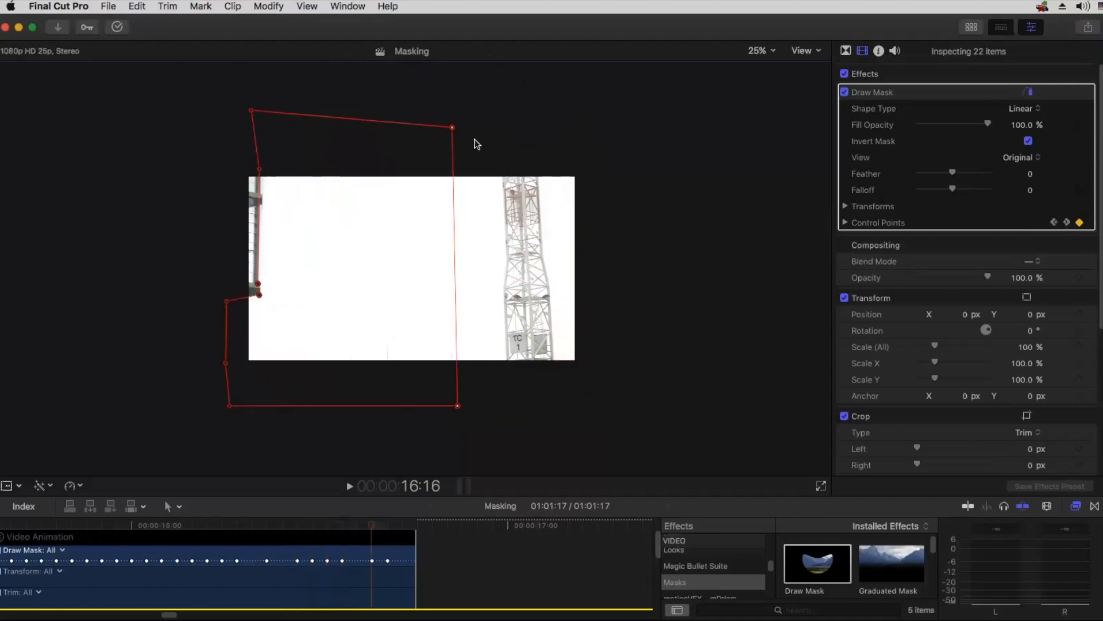
{"action": "left_click_drag", "start_coordinate": [456, 133], "coordinate": [597, 143]}
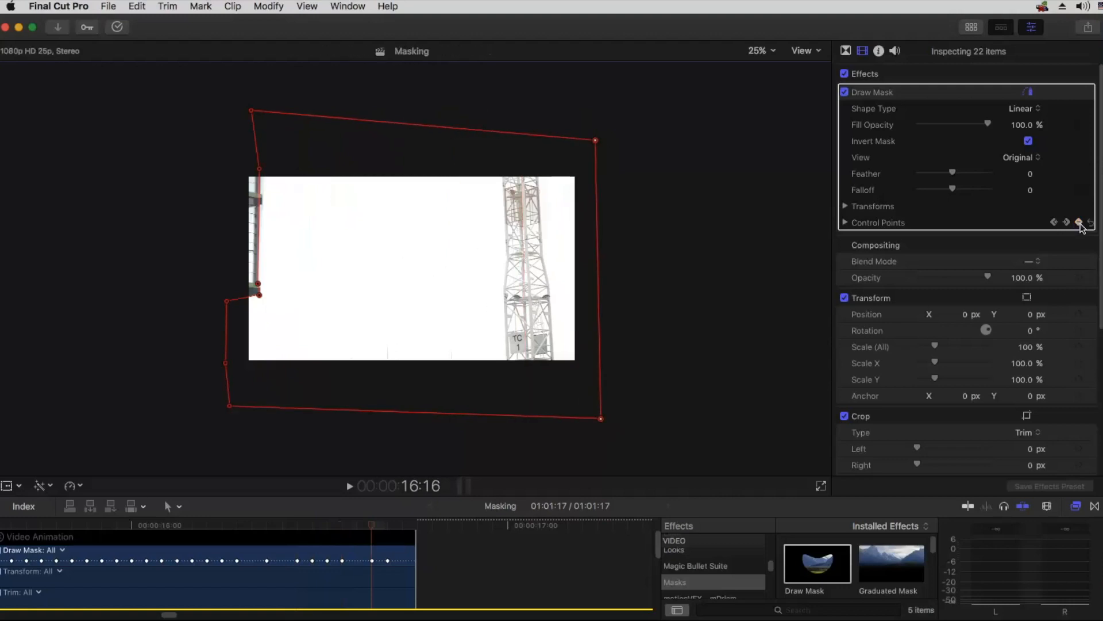
Step: At 16:17, try extending the mask's right side past the frame and showing the Composite view, and undo both changes
{"action": "left_click", "coordinate": [1068, 223]}
{"action": "left_click_drag", "start_coordinate": [439, 132], "coordinate": [600, 135]}
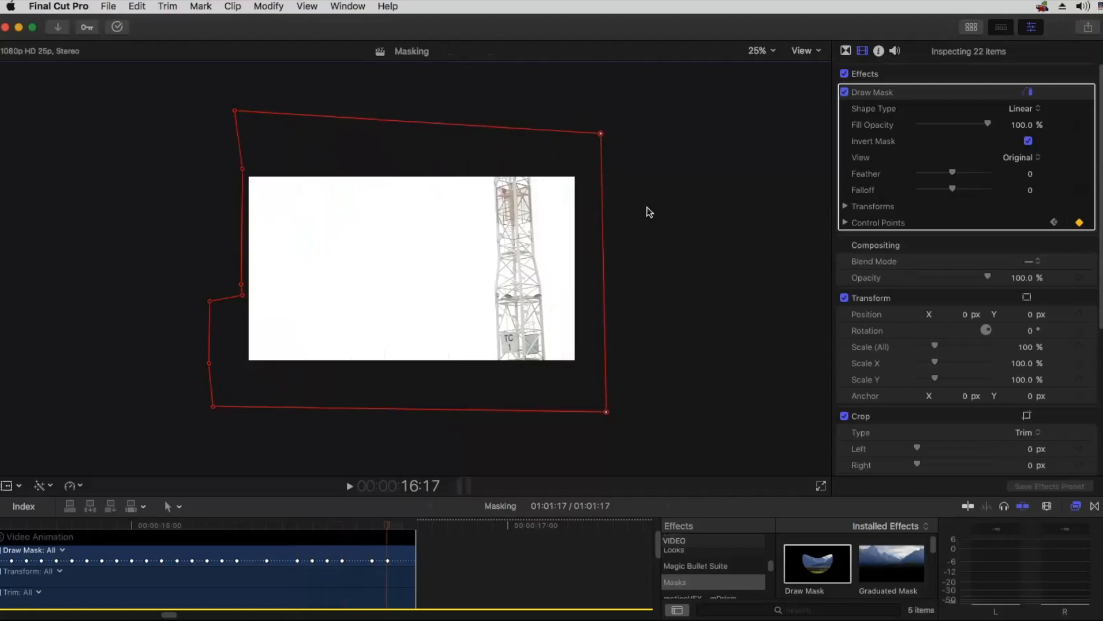
{"action": "left_click", "coordinate": [1021, 157]}
{"action": "left_click", "coordinate": [1014, 171]}
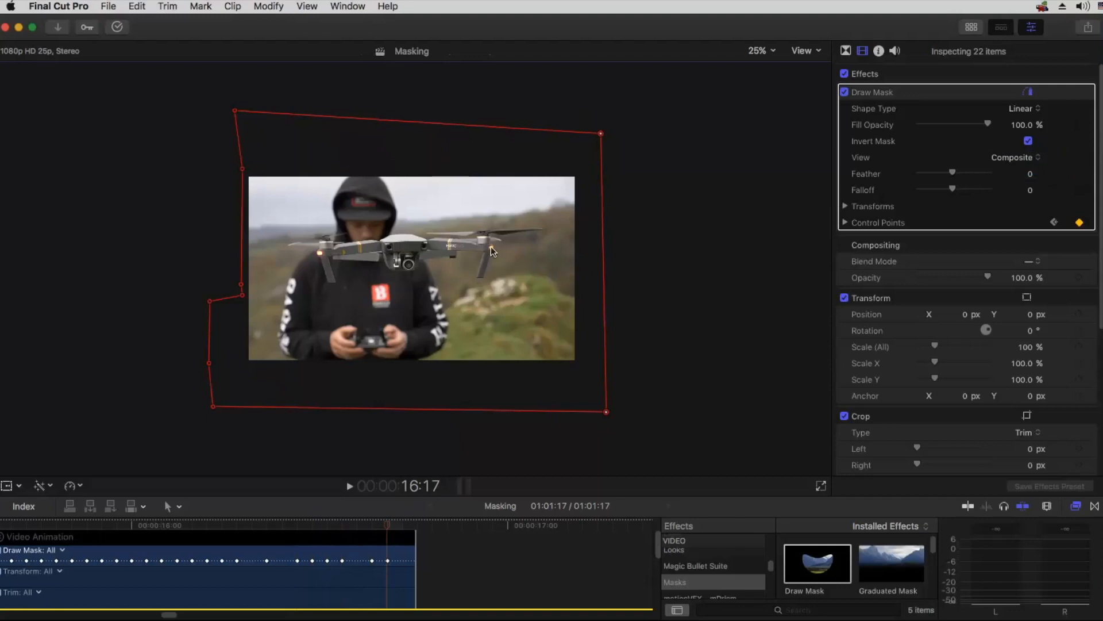
{"action": "key", "text": "super+z"}
{"action": "key", "text": "super+z"}
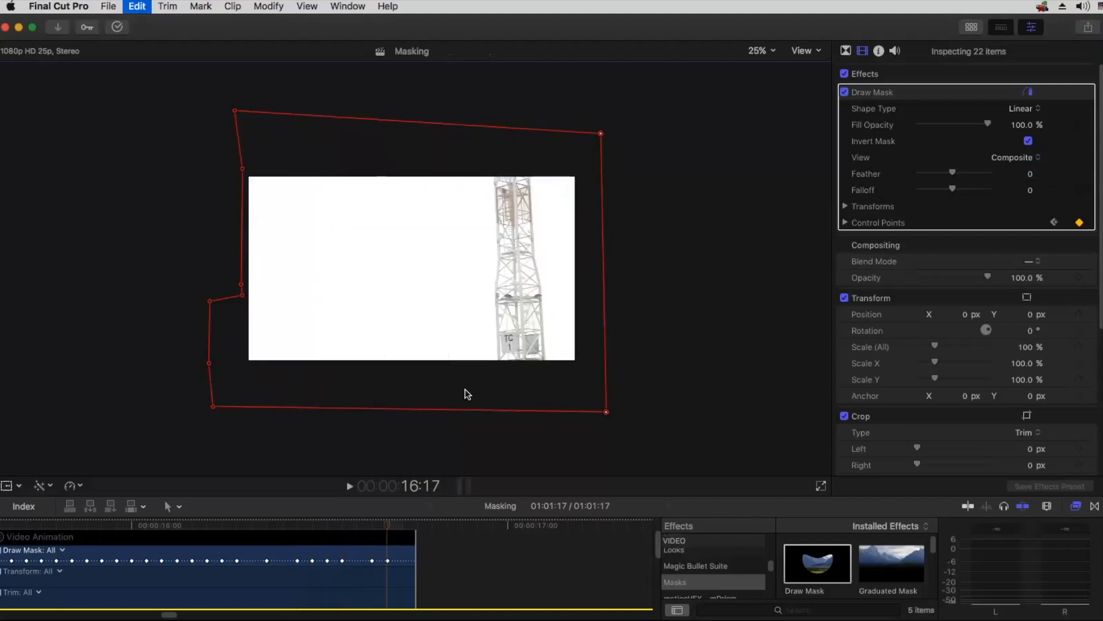
Step: Set the Draw Mask view to Composite and extend the mask's right side beyond the frame at 16:17
{"action": "left_click", "coordinate": [1013, 157]}
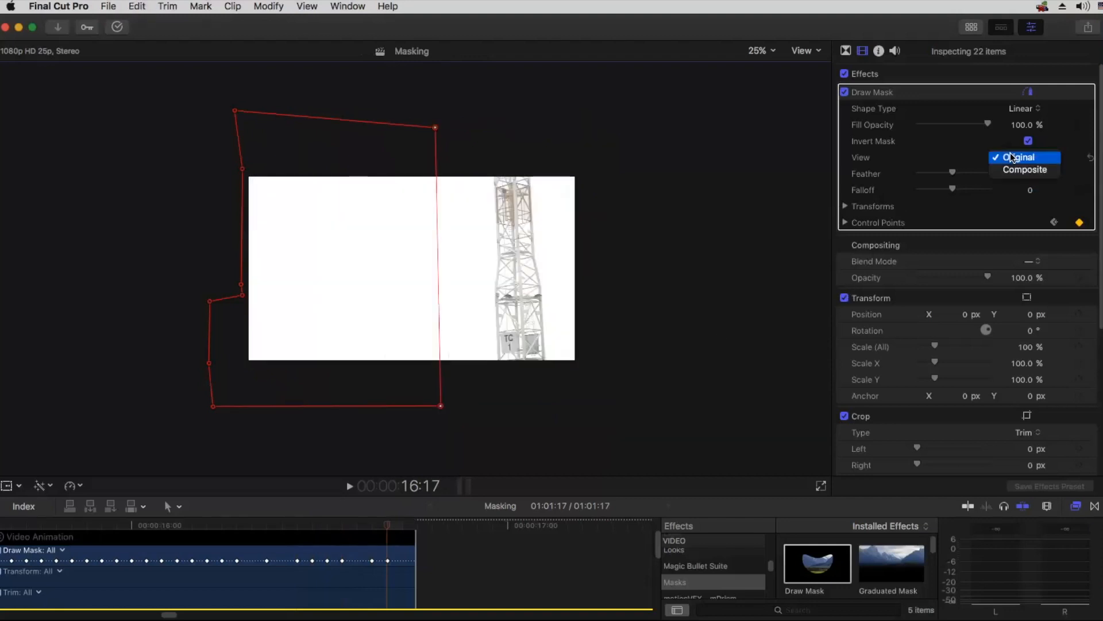
{"action": "left_click", "coordinate": [784, 328]}
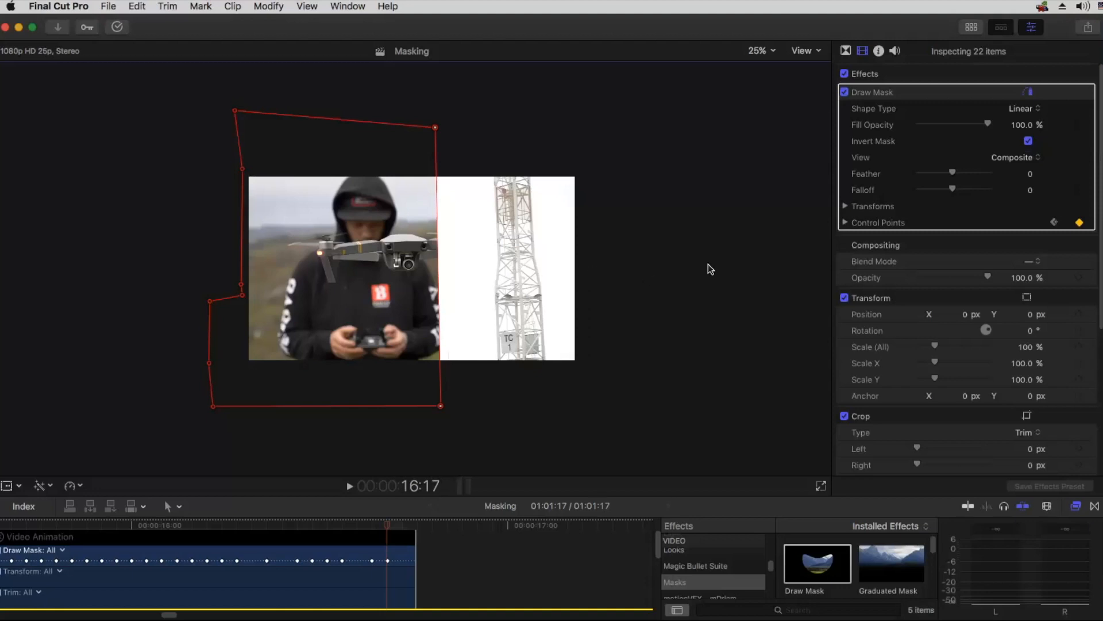
{"action": "left_click_drag", "start_coordinate": [435, 128], "coordinate": [600, 132]}
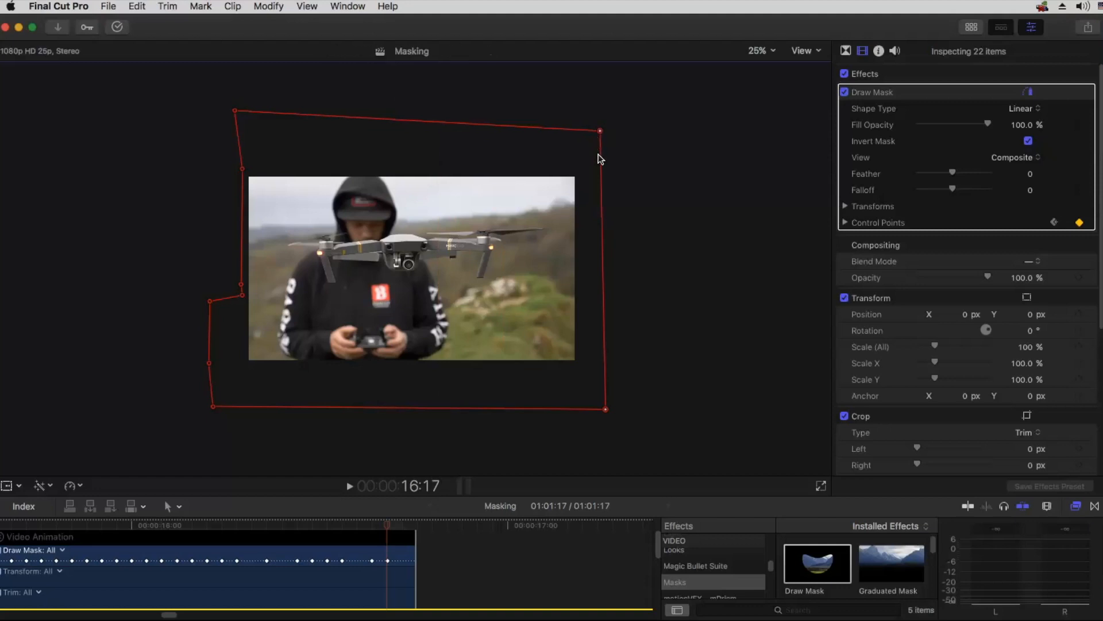
Step: Return the playhead to 16:00 and hide the Draw Mask outline in the viewer
{"action": "left_click", "coordinate": [1054, 223]}
{"action": "left_click_drag", "start_coordinate": [326, 524], "coordinate": [130, 522]}
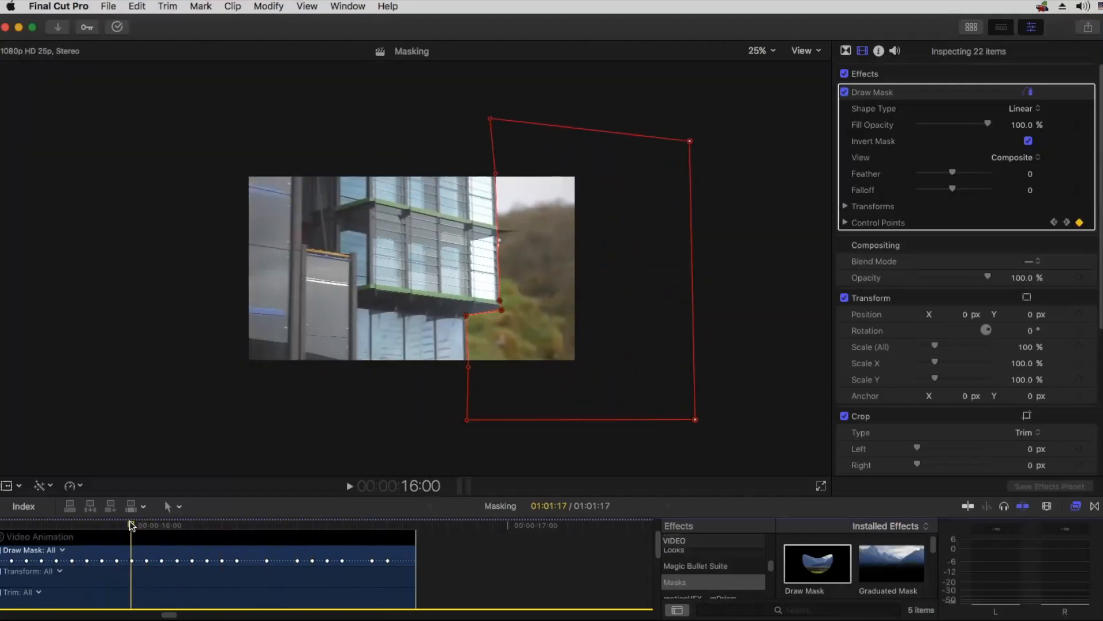
{"action": "left_click", "coordinate": [1030, 94]}
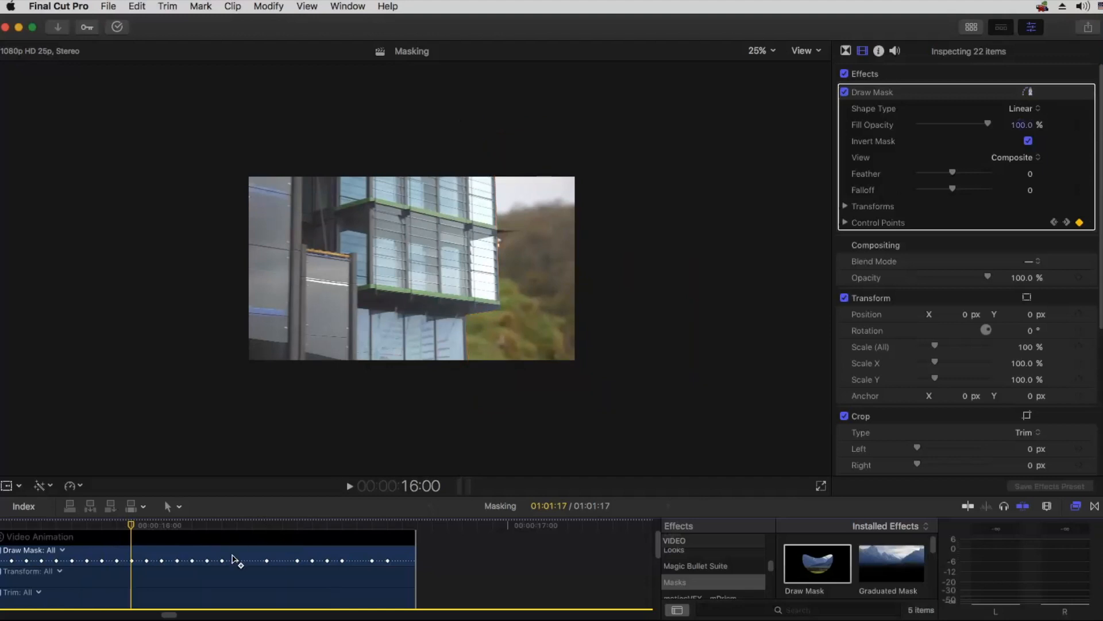
Step: Disable the selected clips in the timeline
{"action": "scroll", "coordinate": [234, 561], "scroll_direction": "down", "scroll_amount": 2}
{"action": "scroll", "coordinate": [234, 562], "scroll_direction": "down", "scroll_amount": 4}
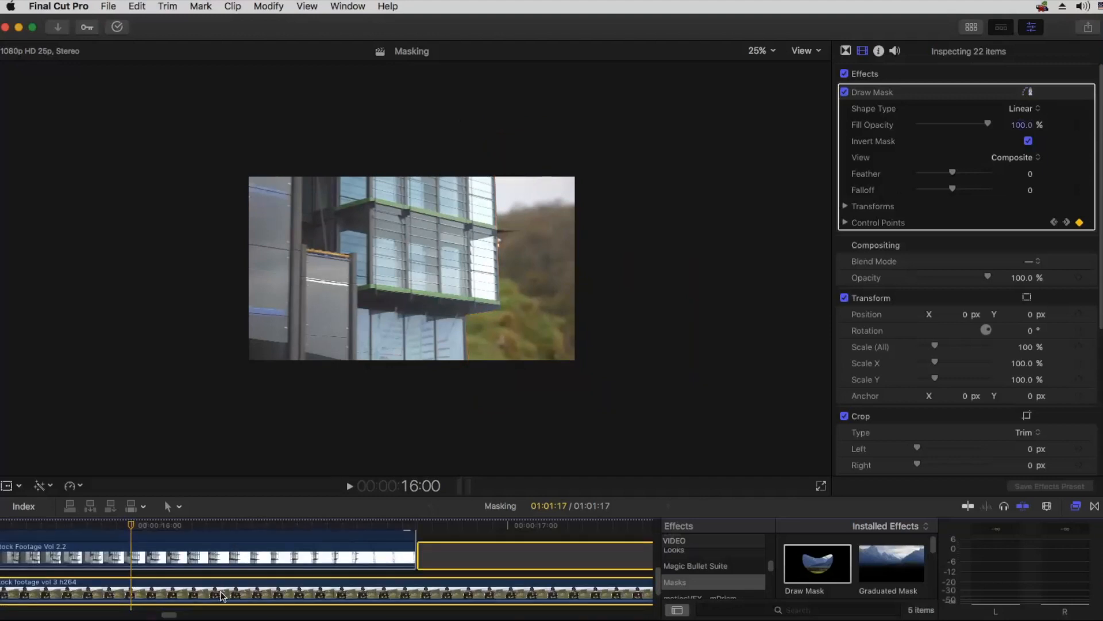
{"action": "key", "text": "v"}
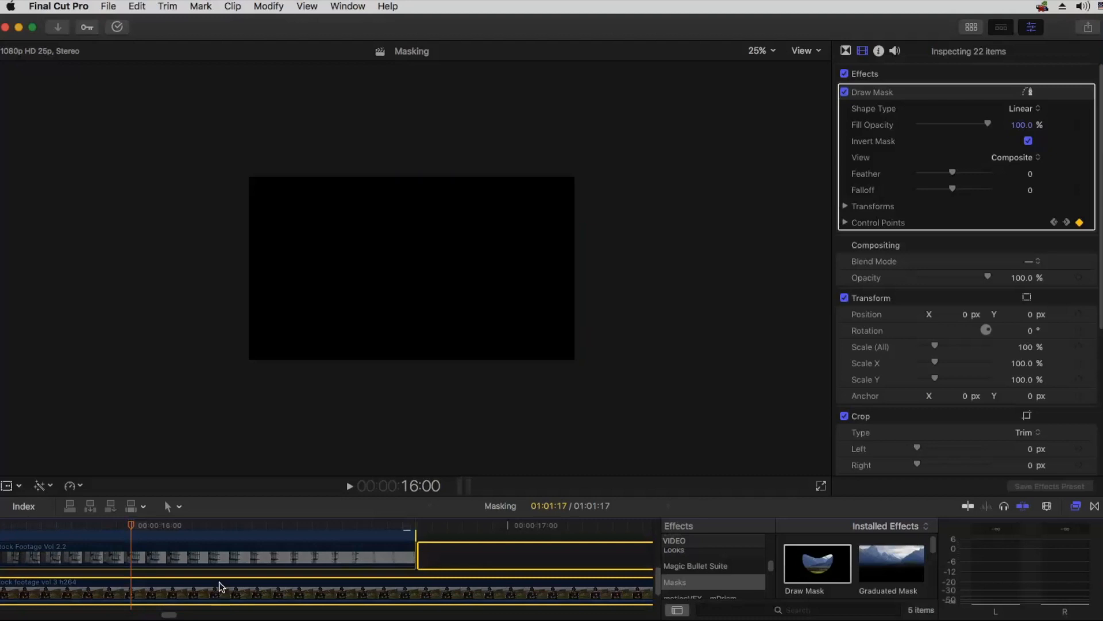
Step: Hide the Effects browser and enlarge the timeline area around the masked clip
{"action": "scroll", "coordinate": [218, 582], "scroll_direction": "up", "scroll_amount": 3}
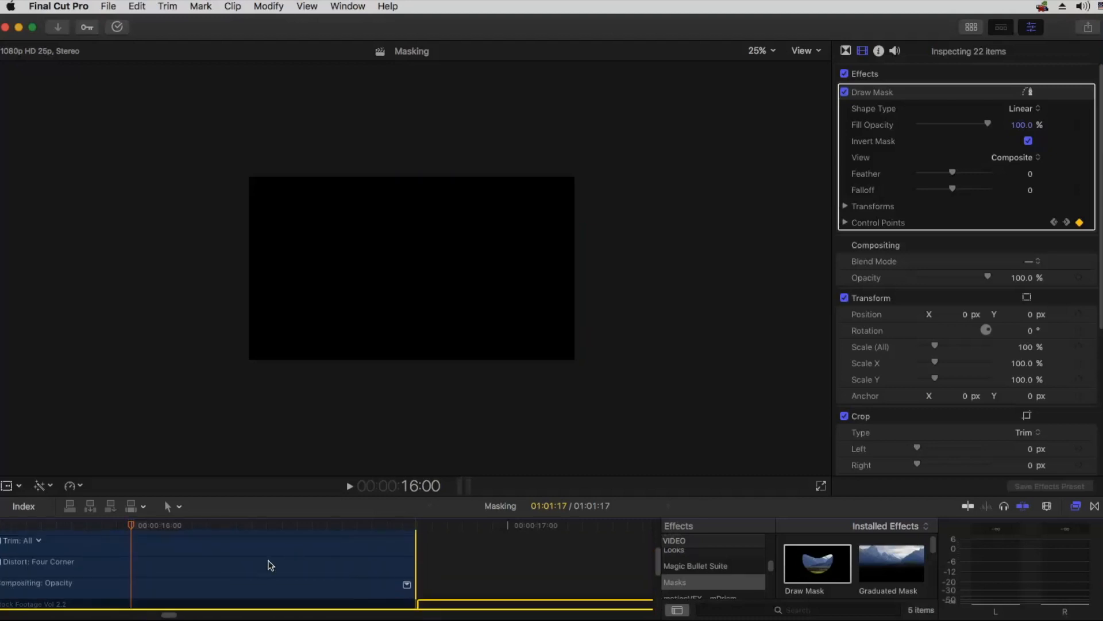
{"action": "key", "text": "h"}
{"action": "left_click_drag", "start_coordinate": [159, 564], "coordinate": [475, 559]}
{"action": "left_click", "coordinate": [1076, 506]}
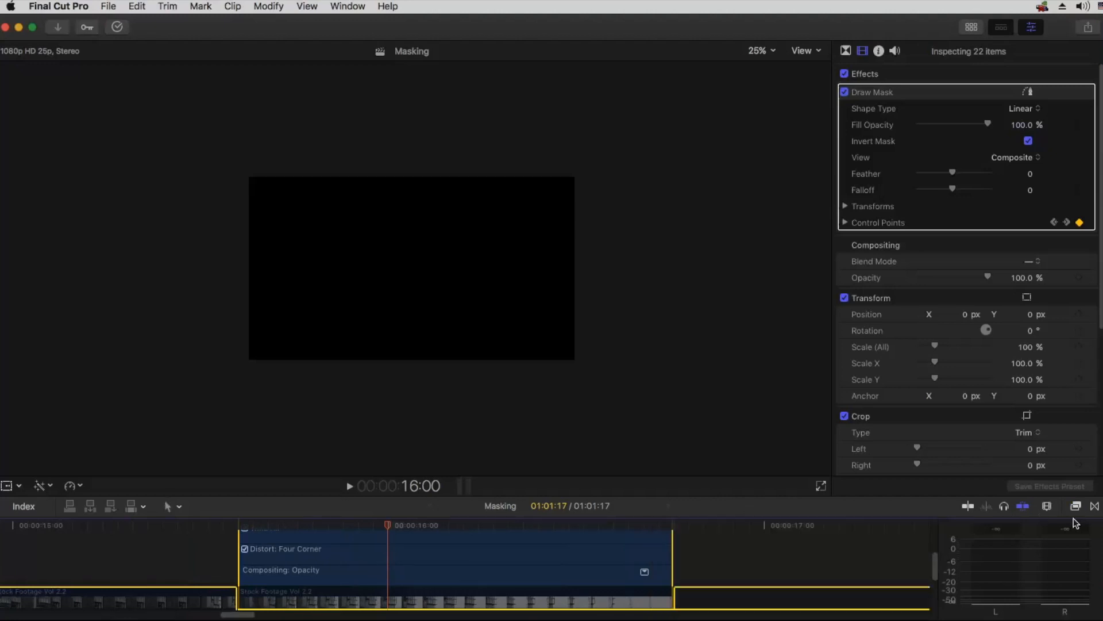
{"action": "left_click_drag", "start_coordinate": [653, 494], "coordinate": [666, 431]}
Step: Fit the video frame to the viewer and move the playhead to 15:17 near the start of the masked clip
{"action": "left_click", "coordinate": [652, 332]}
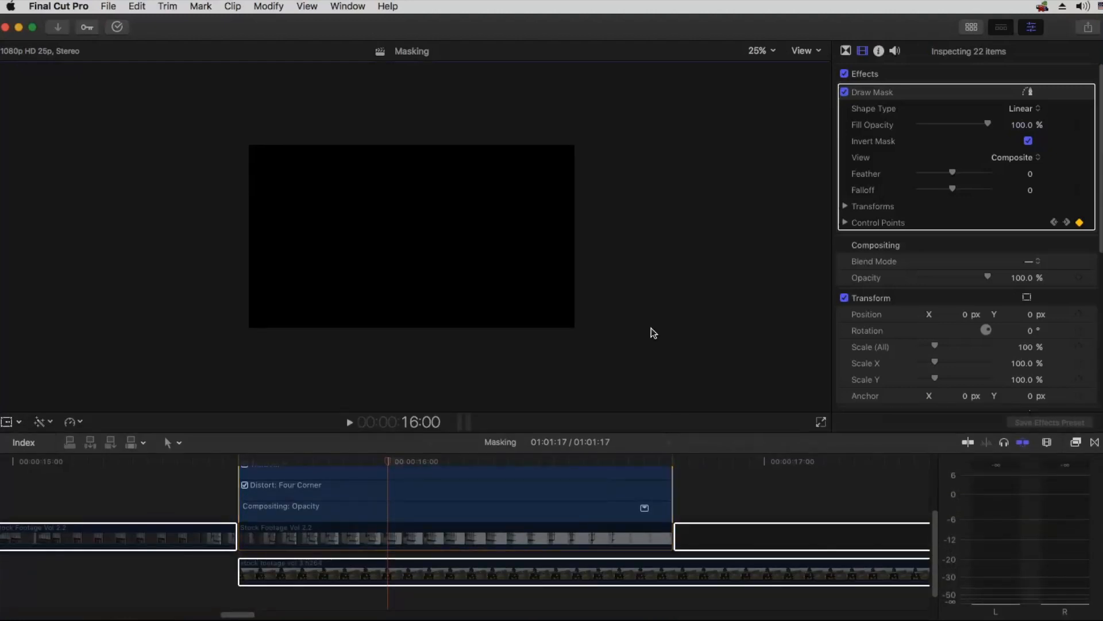
{"action": "key", "text": "shift+z"}
{"action": "left_click_drag", "start_coordinate": [379, 460], "coordinate": [267, 463]}
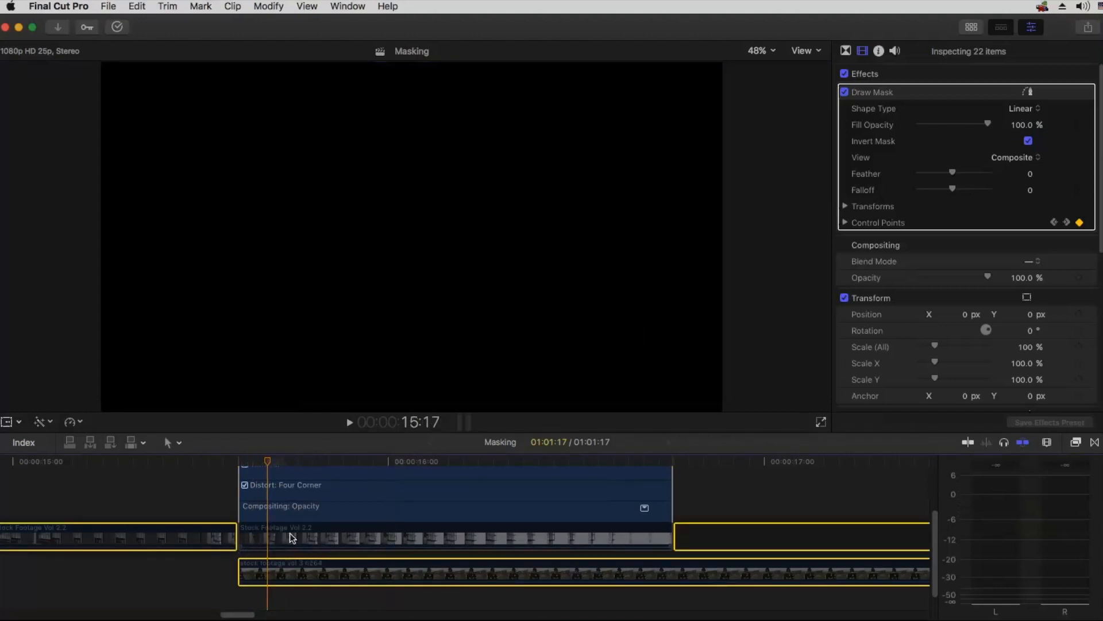
Step: Enable only the masked Stock Footage Vol 2.2 clip and move the playhead to 16:15 to inspect the mask edge
{"action": "left_click", "coordinate": [696, 509]}
{"action": "left_click", "coordinate": [436, 534]}
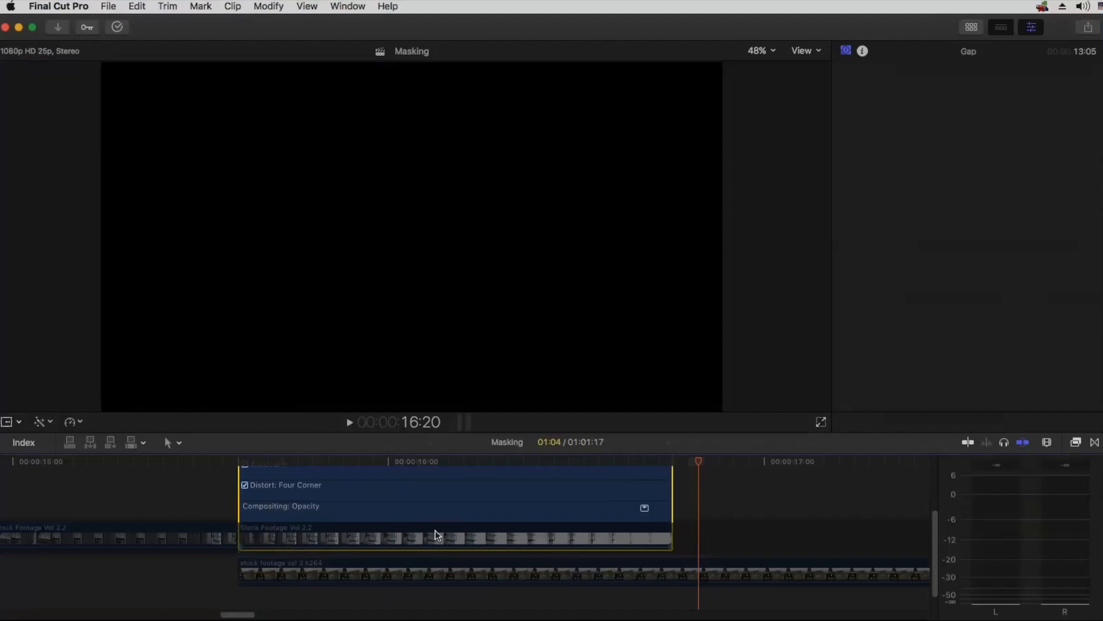
{"action": "left_click_drag", "start_coordinate": [301, 460], "coordinate": [619, 465]}
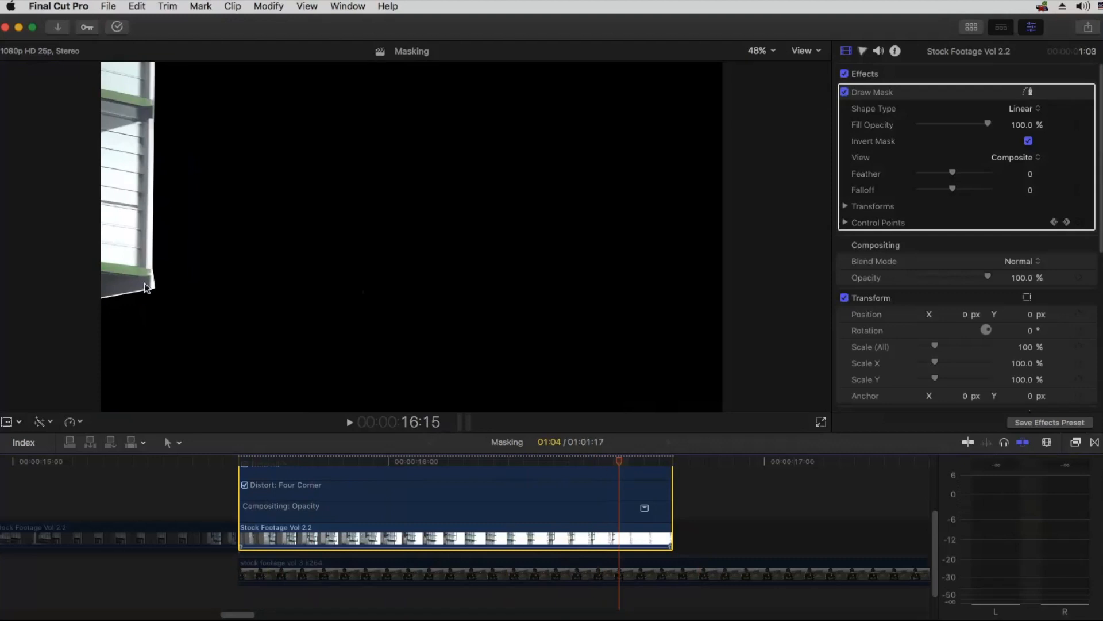
{"action": "left_click_drag", "start_coordinate": [535, 466], "coordinate": [610, 466]}
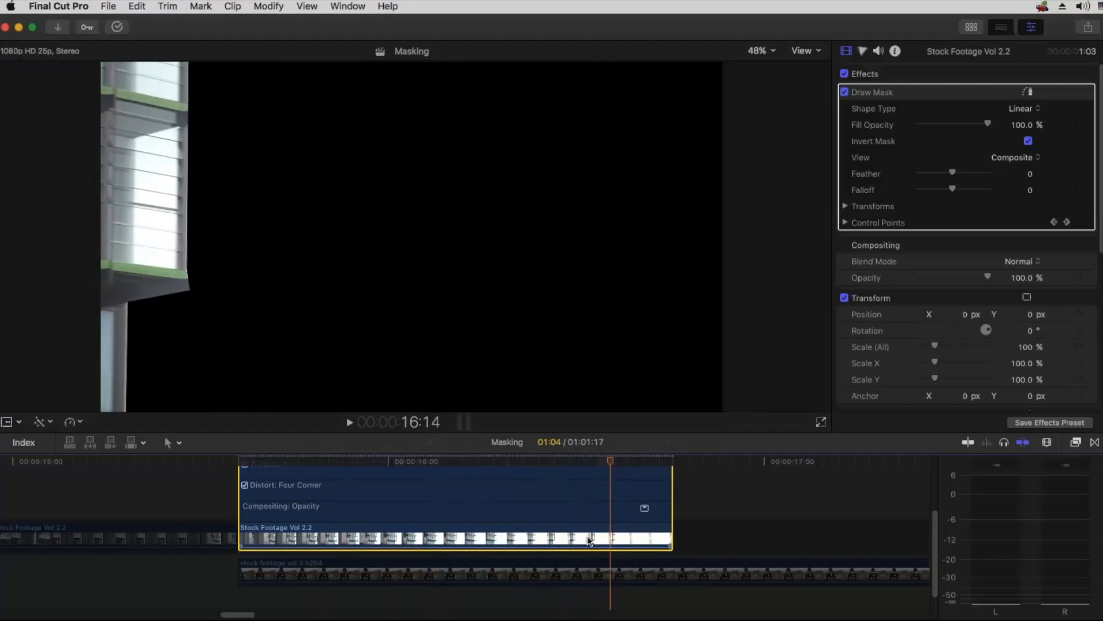
{"action": "scroll", "coordinate": [588, 541], "scroll_direction": "up", "scroll_amount": 4}
{"action": "left_click_drag", "start_coordinate": [611, 464], "coordinate": [618, 464]}
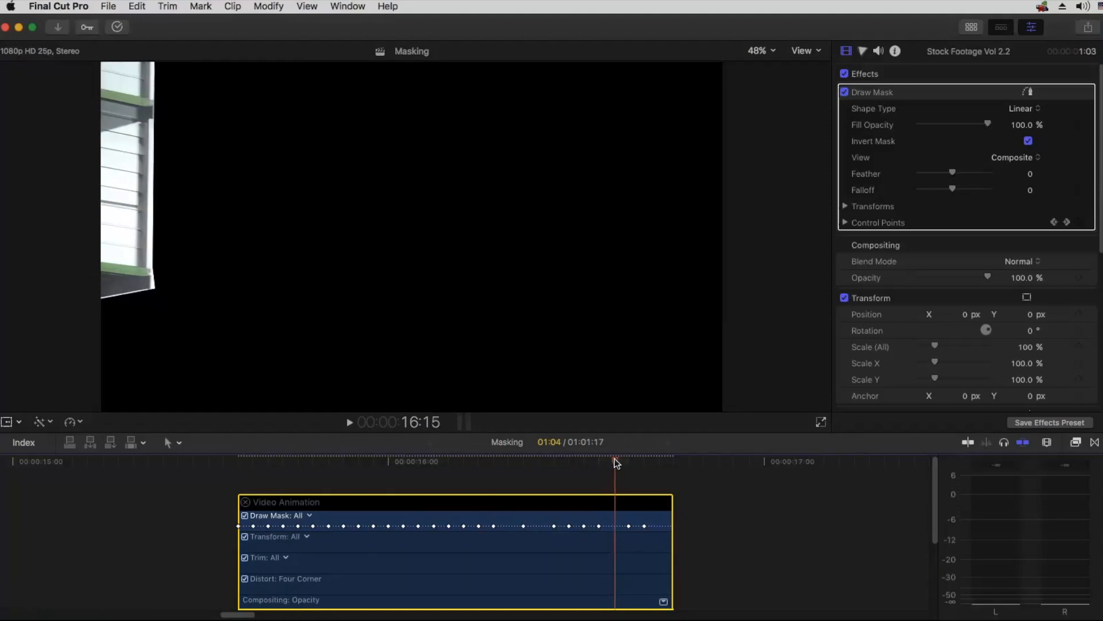
Step: Show the Draw Mask outline at 16:15 and pull its control points in tightly along the building's edge and lower corner
{"action": "left_click", "coordinate": [1030, 92]}
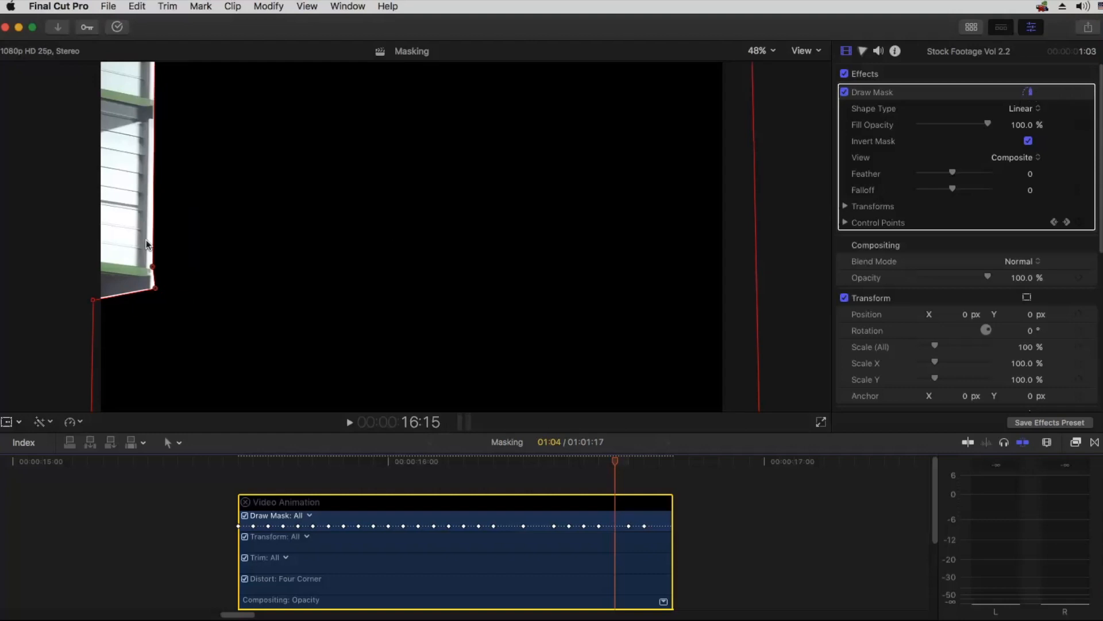
{"action": "left_click", "coordinate": [153, 271]}
{"action": "left_click_drag", "start_coordinate": [150, 266], "coordinate": [147, 263]}
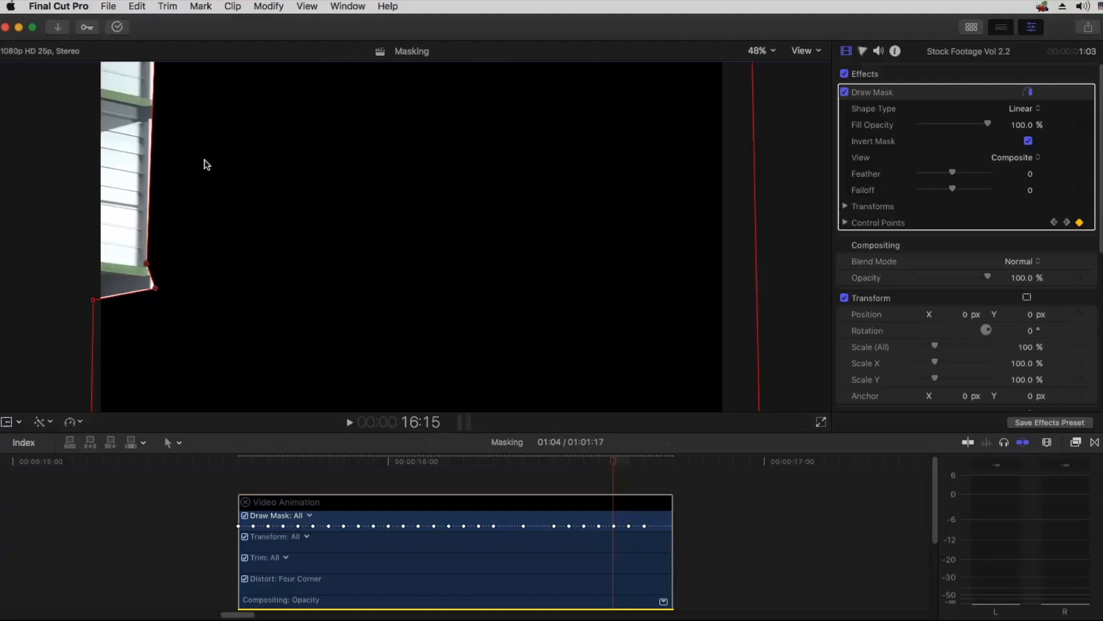
{"action": "key", "text": "super+minus"}
{"action": "left_click_drag", "start_coordinate": [280, 142], "coordinate": [274, 139]}
{"action": "left_click_drag", "start_coordinate": [277, 265], "coordinate": [246, 270]}
{"action": "left_click", "coordinate": [246, 270]}
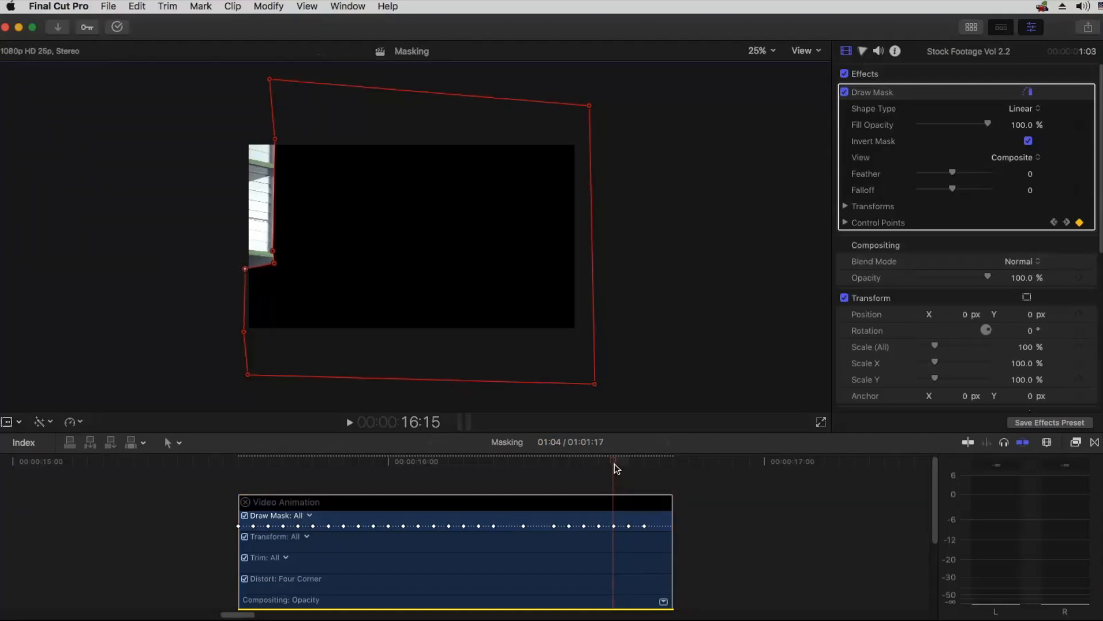
{"action": "key", "text": "super+equal"}
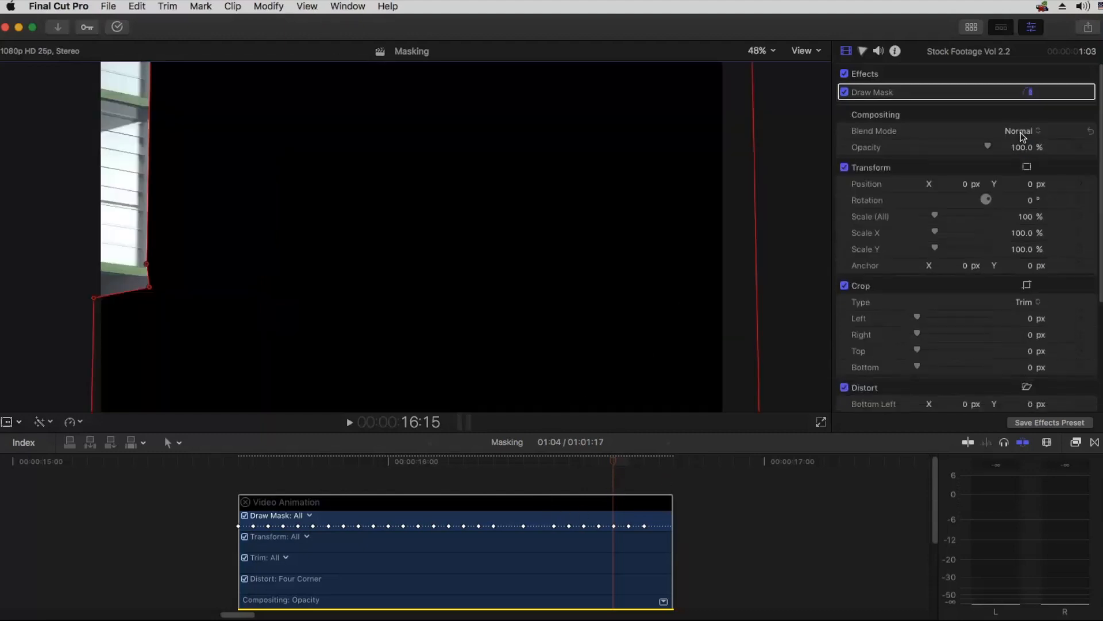
Step: Hide the Draw Mask outline and move the playhead to 16:14
{"action": "left_click", "coordinate": [1033, 92]}
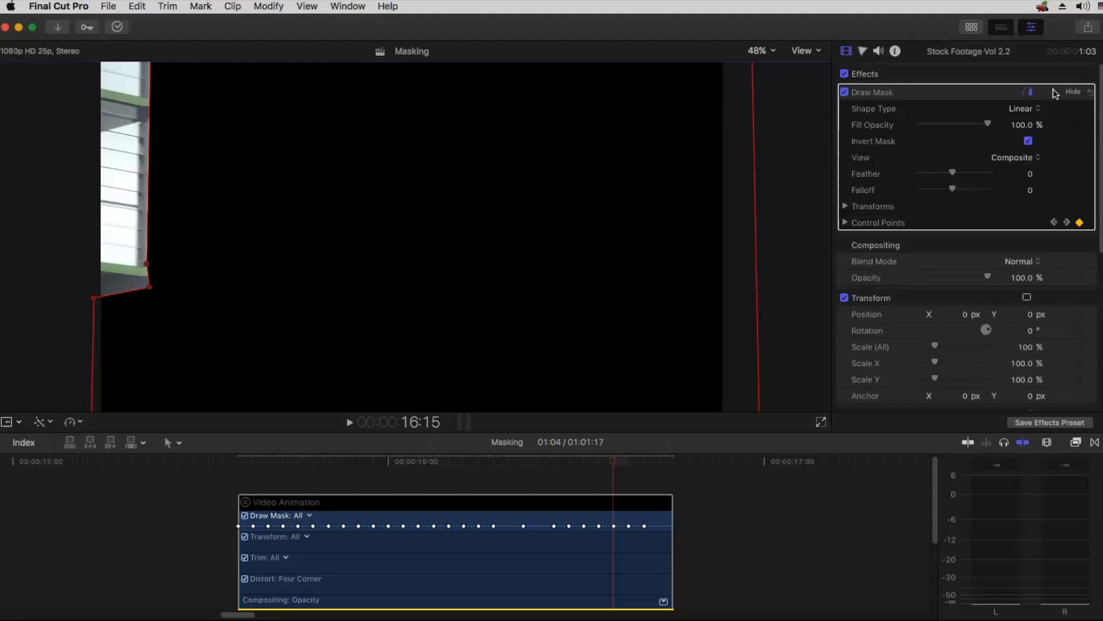
{"action": "left_click", "coordinate": [1029, 93]}
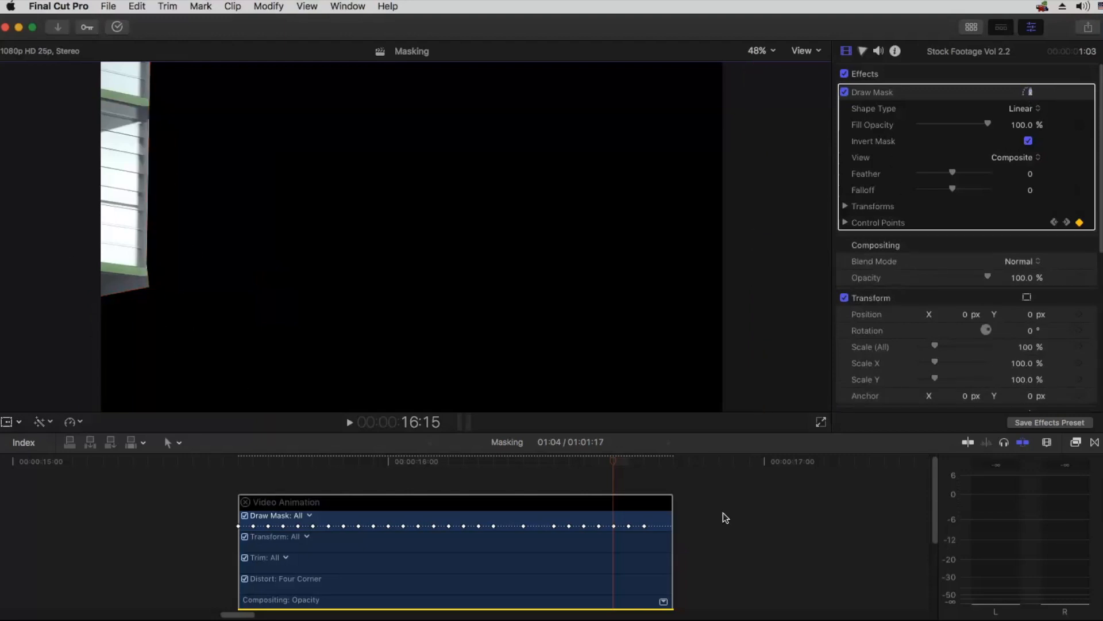
{"action": "left_click", "coordinate": [567, 461]}
{"action": "left_click_drag", "start_coordinate": [564, 459], "coordinate": [605, 477]}
{"action": "key", "text": "Left"}
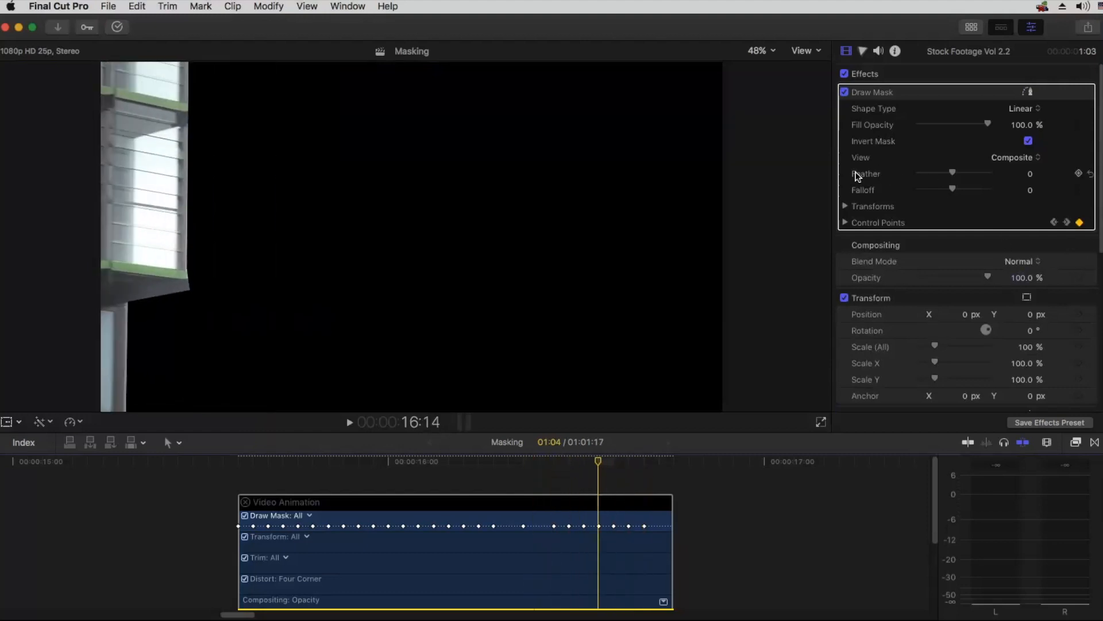
Step: Set the Draw Mask's Feather to 3.0 to soften the building's cut edge
{"action": "left_click_drag", "start_coordinate": [952, 173], "coordinate": [923, 172]}
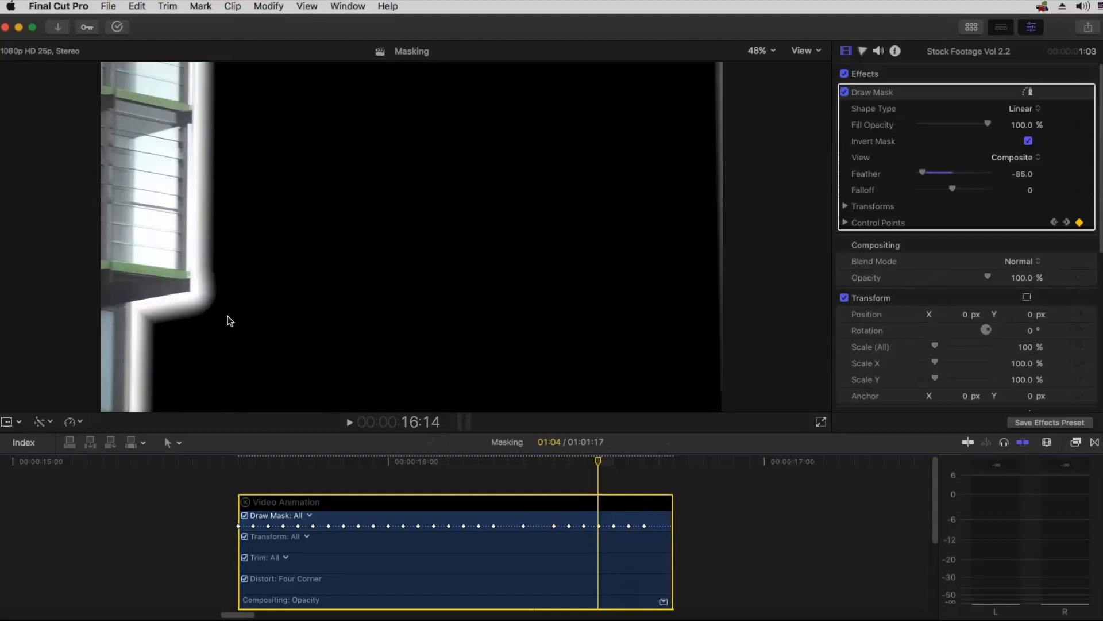
{"action": "left_click_drag", "start_coordinate": [923, 173], "coordinate": [955, 176]}
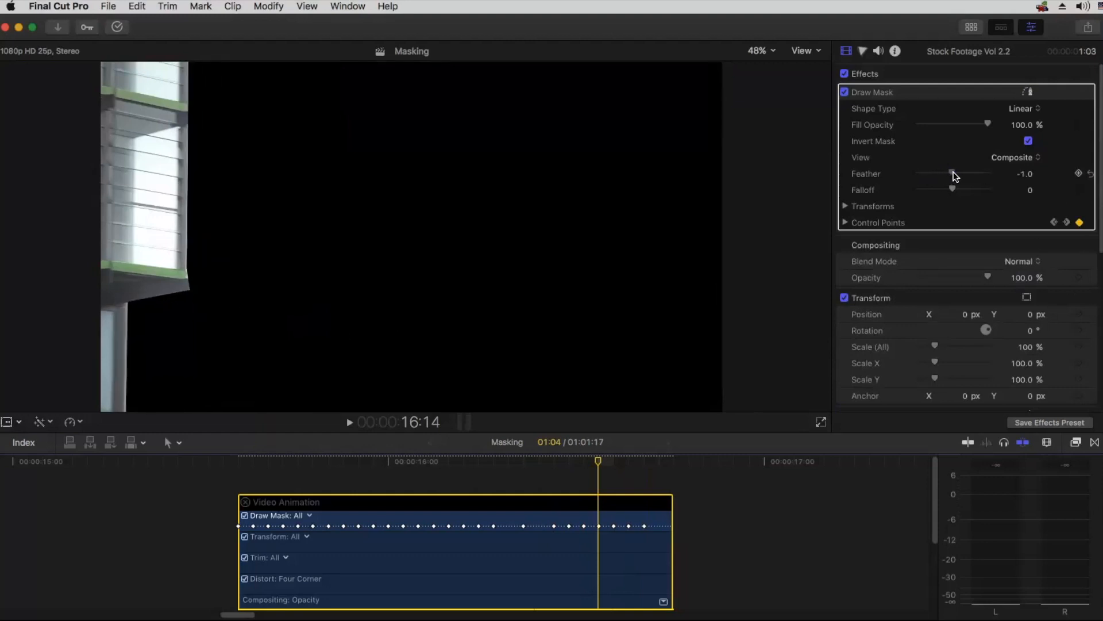
{"action": "left_click_drag", "start_coordinate": [956, 175], "coordinate": [957, 177]}
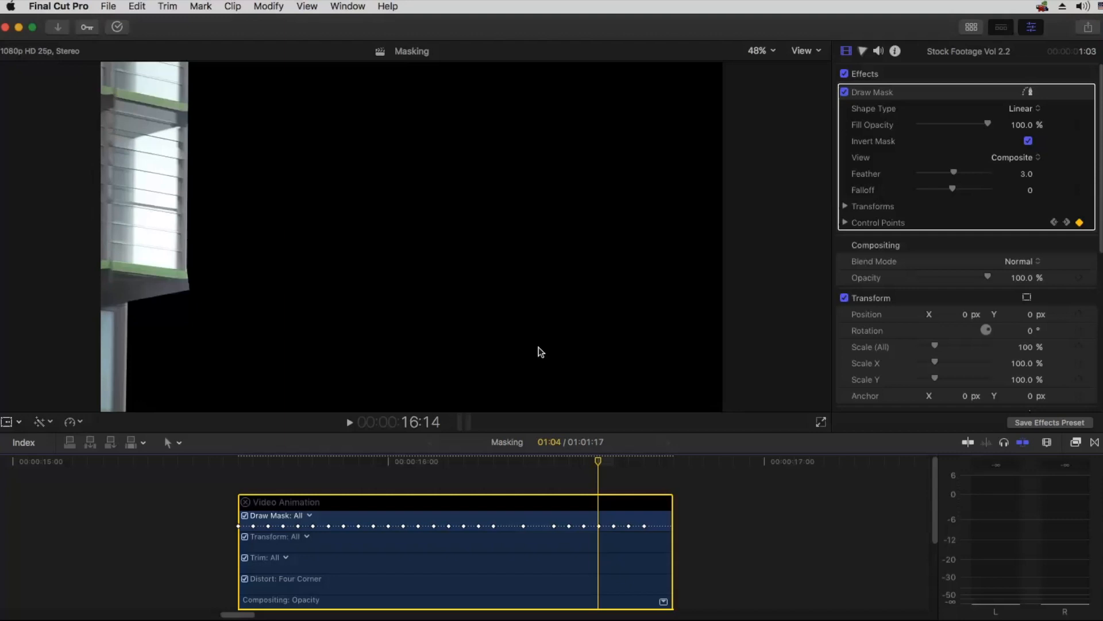
Step: Close the masked clip's Video Animation and re-enable the two clips before it and the drone clip beneath it
{"action": "key", "text": "ctrl+v"}
{"action": "key", "text": "super+minus"}
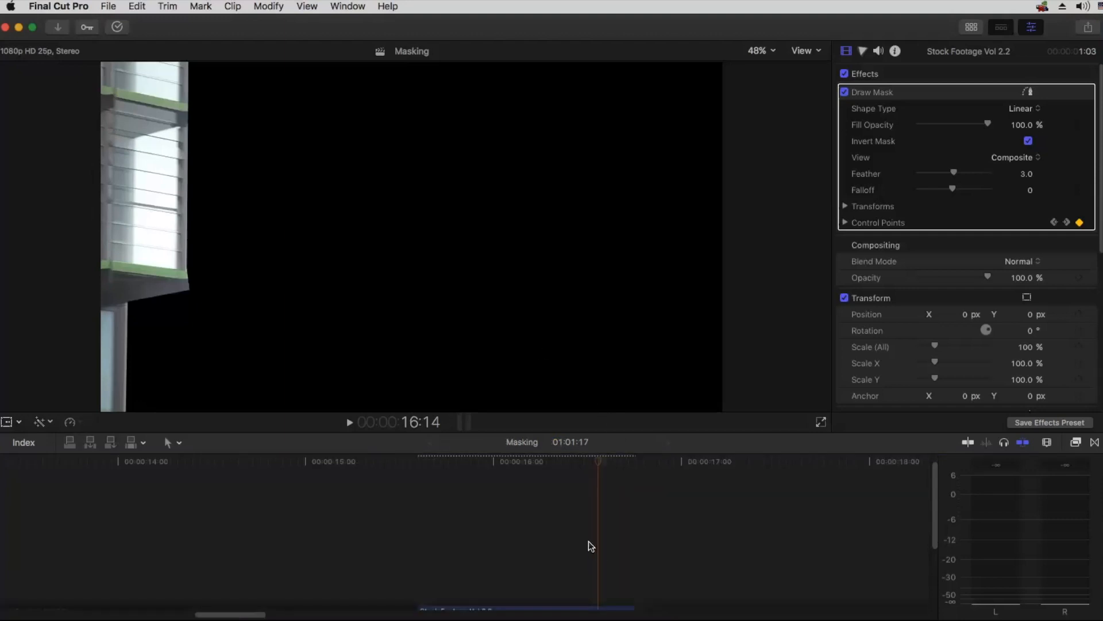
{"action": "left_click", "coordinate": [589, 516]}
{"action": "key", "text": "super+minus"}
{"action": "key", "text": "super+minus"}
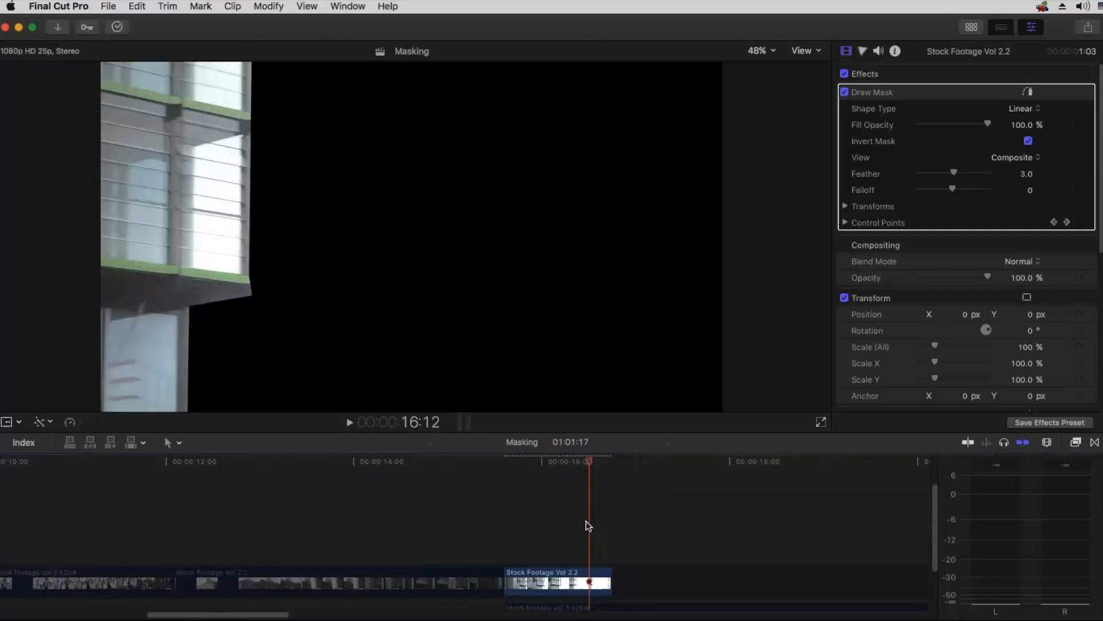
{"action": "scroll", "coordinate": [554, 511], "scroll_direction": "down", "scroll_amount": 3}
{"action": "left_click_drag", "start_coordinate": [508, 487], "coordinate": [295, 549]}
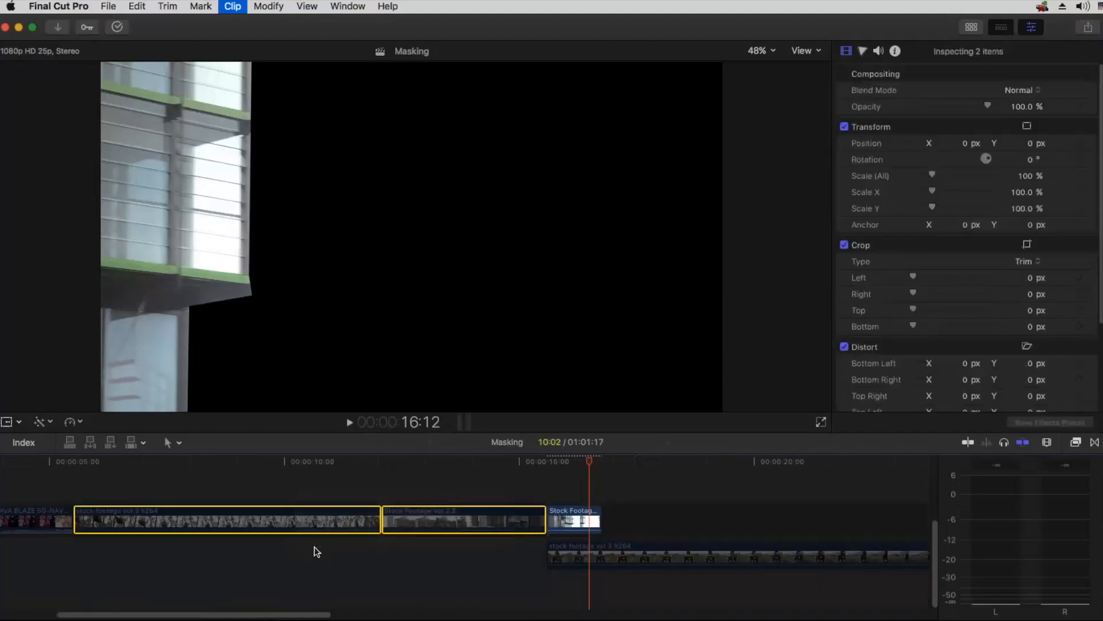
{"action": "left_click", "coordinate": [653, 559]}
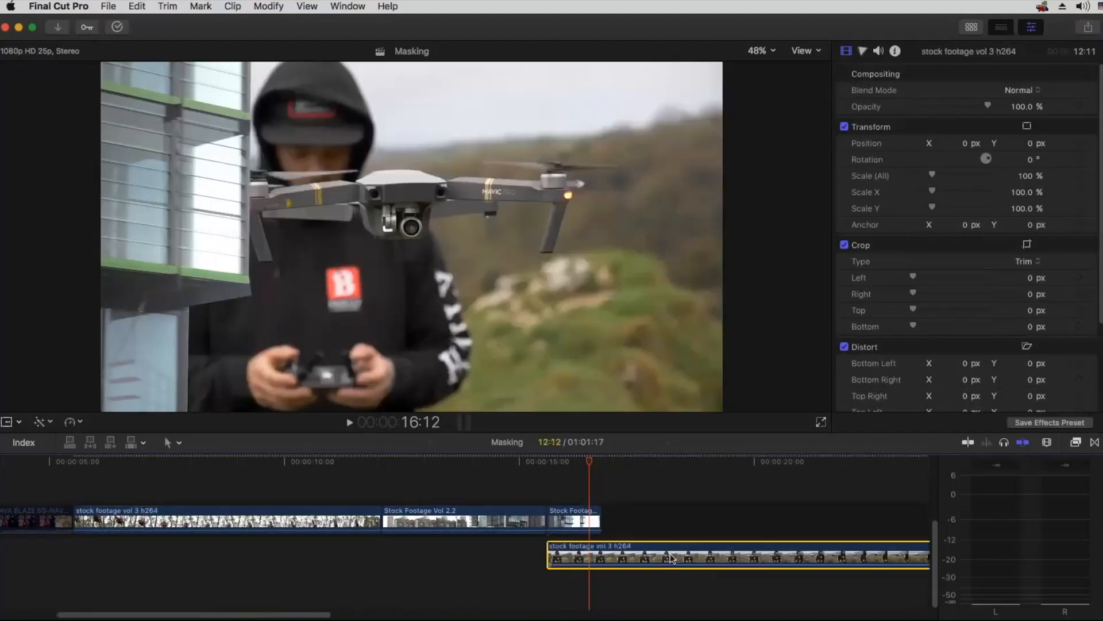
Step: Play the sequence from the bike clip through the building mask reveal into the drone footage to review the transition
{"action": "left_click_drag", "start_coordinate": [570, 460], "coordinate": [126, 465]}
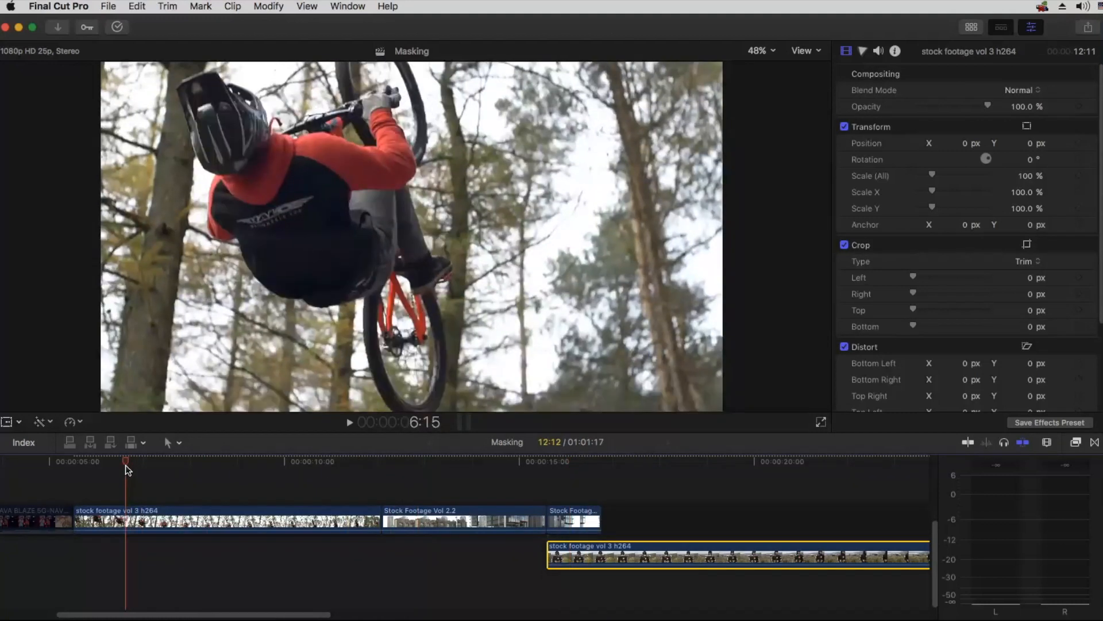
{"action": "key", "text": "space"}
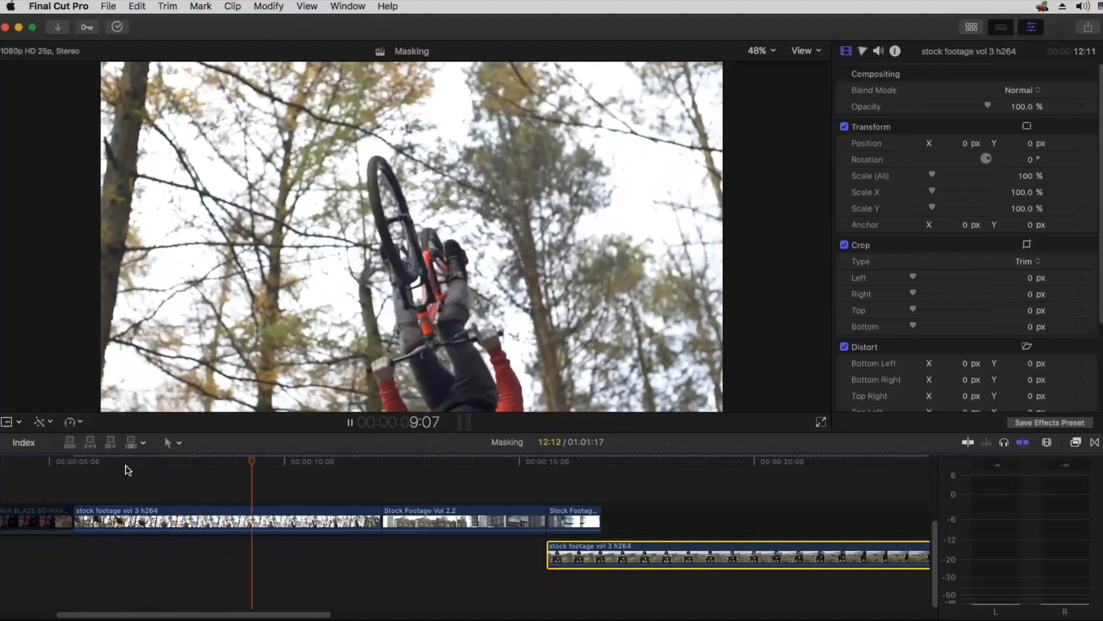
{"action": "key", "text": "space"}
{"action": "key", "text": "super+minus"}
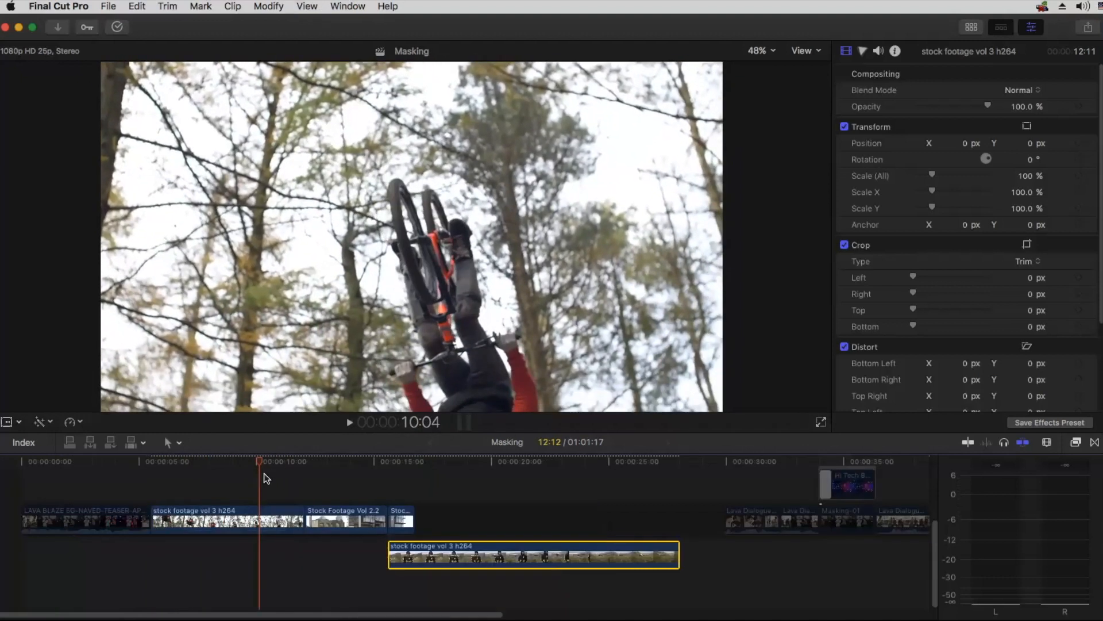
{"action": "left_click_drag", "start_coordinate": [236, 477], "coordinate": [455, 584]}
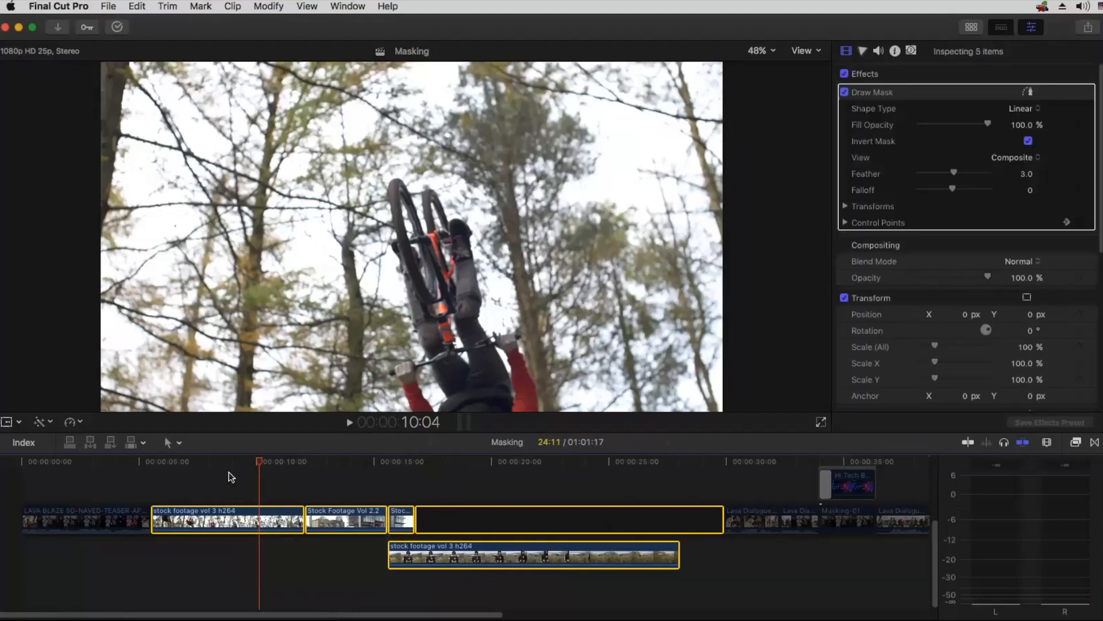
{"action": "left_click", "coordinate": [185, 475]}
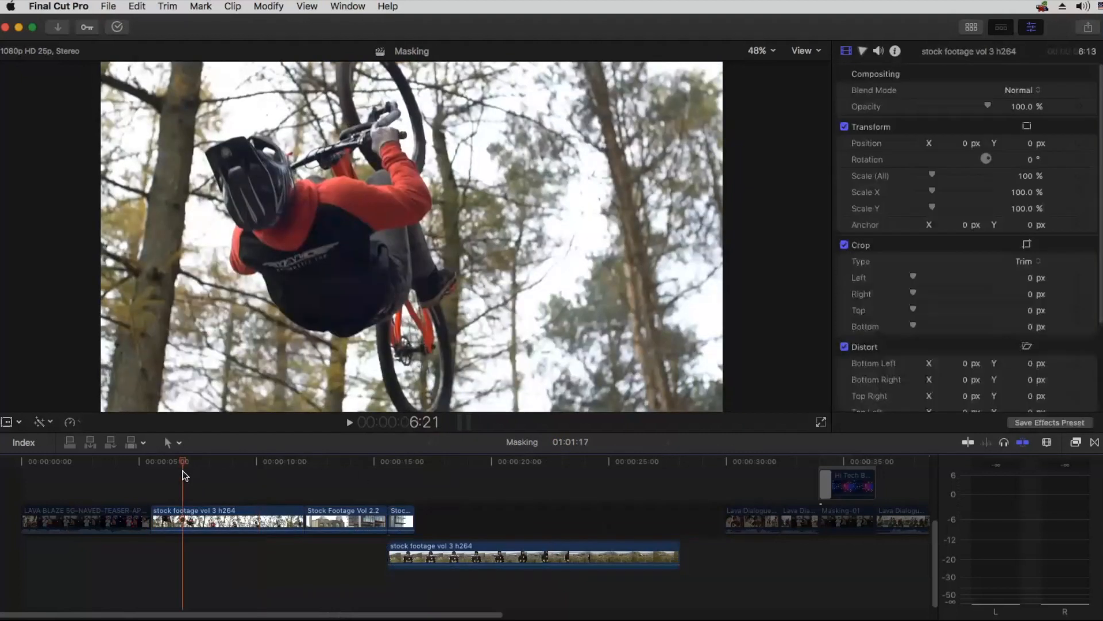
{"action": "key", "text": "space"}
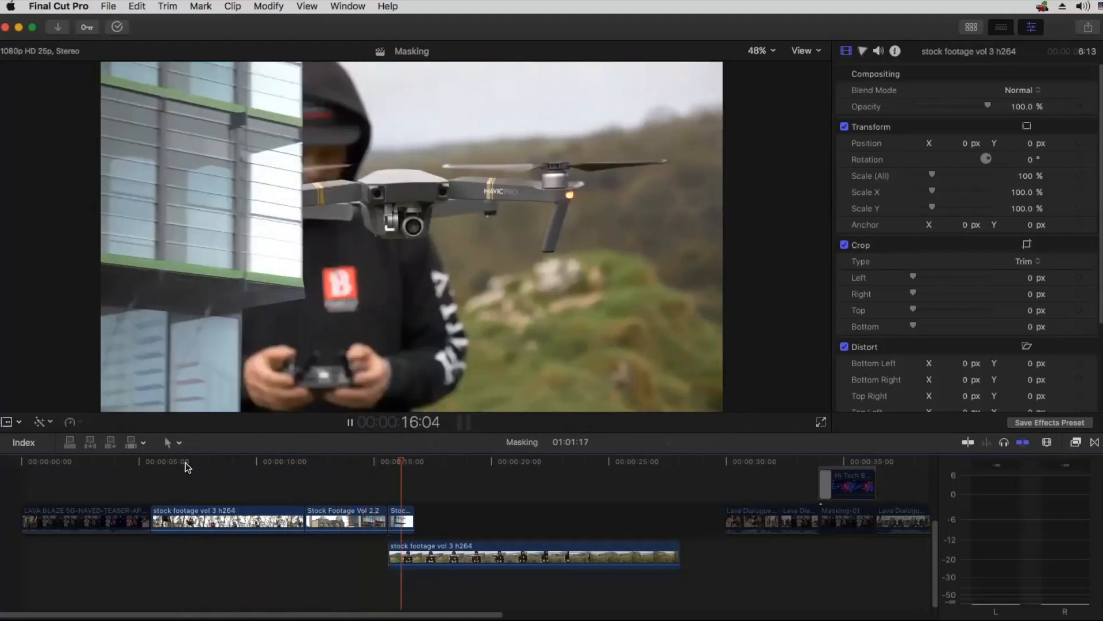
{"action": "key", "text": "space"}
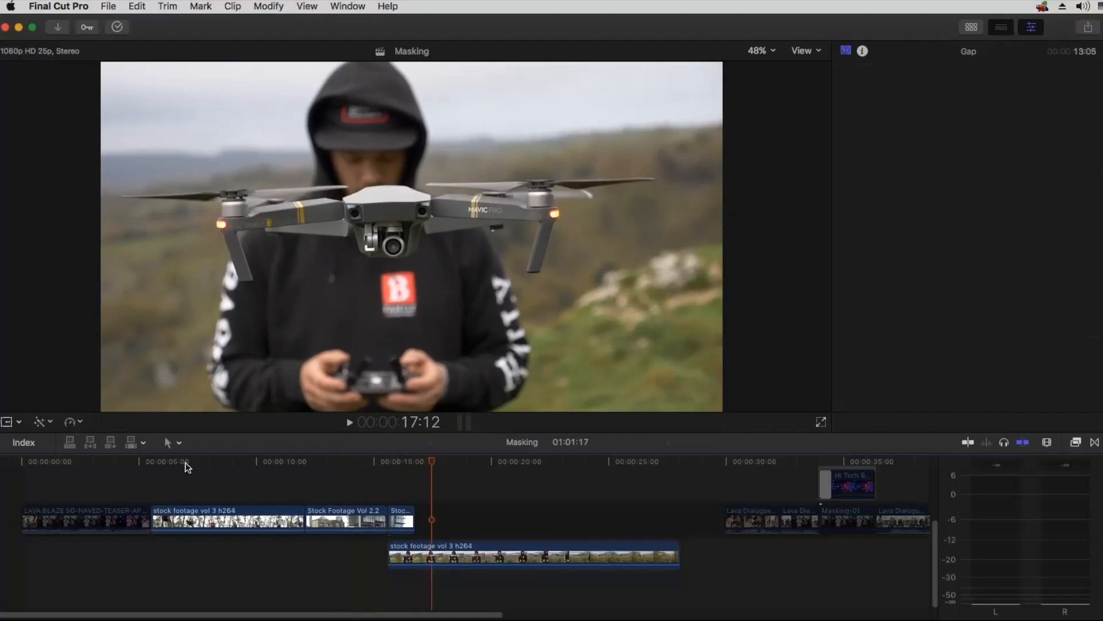
{"action": "left_click", "coordinate": [281, 470]}
{"action": "key", "text": "space"}
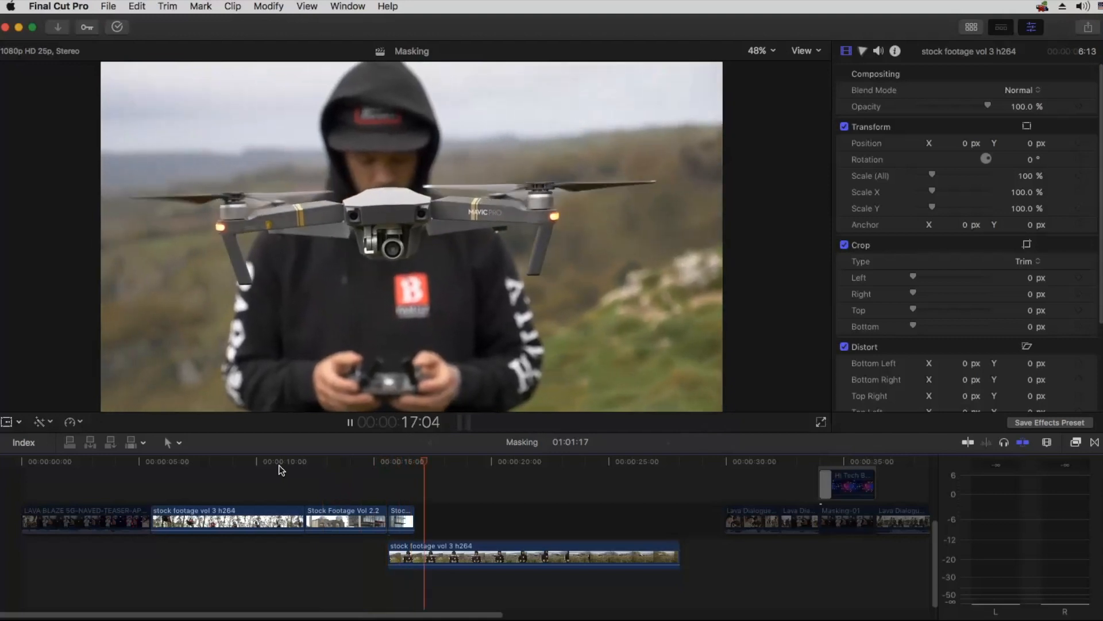
{"action": "key", "text": "space"}
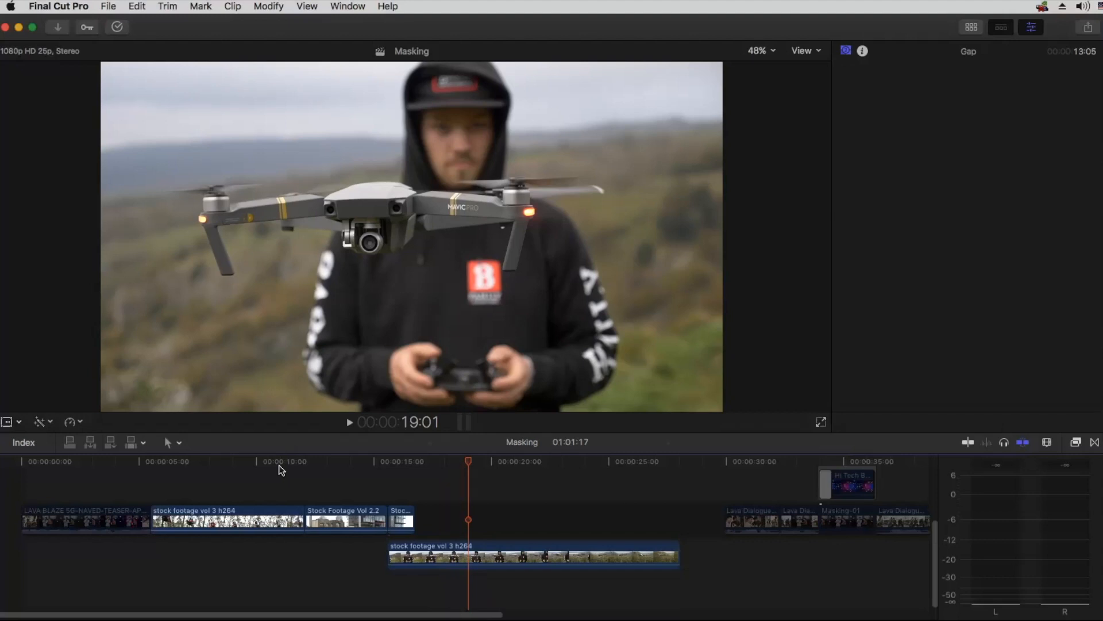
Step: Switch to TextEdit to check the Class 40 -Masking Topics list, and return to the Final Cut Pro timeline
{"action": "key", "text": "super+Tab"}
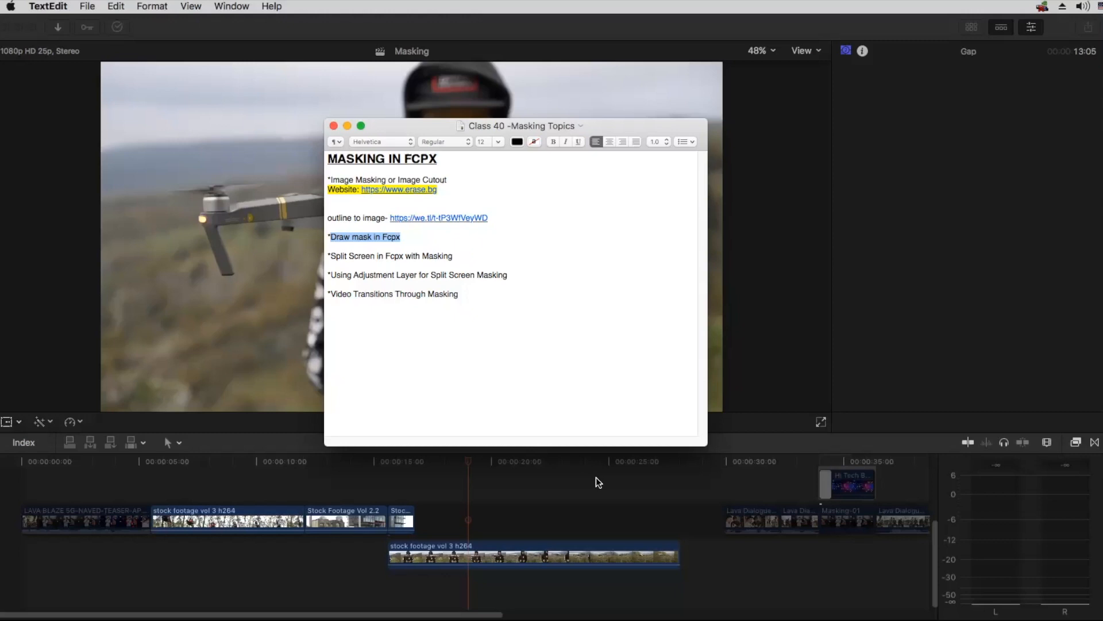
{"action": "left_click", "coordinate": [564, 483]}
{"action": "key", "text": "super+minus"}
{"action": "key", "text": "super+minus"}
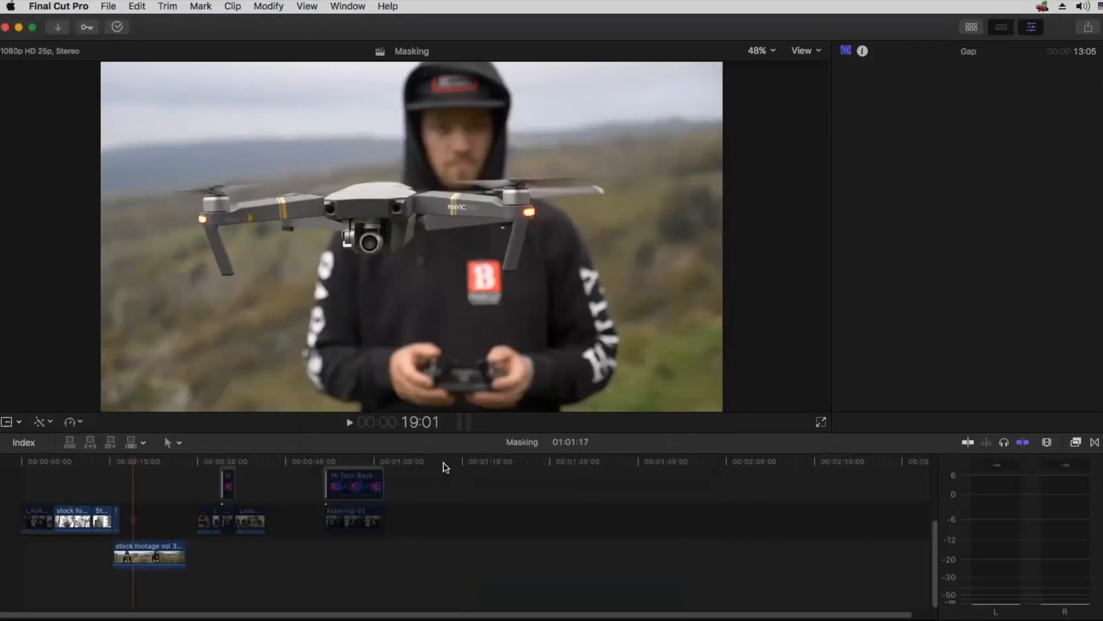
Step: Insert a gap after the last clip so the timeline ends at 1:11:22, deleting the excess gap behind it
{"action": "left_click", "coordinate": [443, 462]}
{"action": "key", "text": "alt+w"}
{"action": "left_click_drag", "start_coordinate": [486, 489], "coordinate": [461, 544]}
{"action": "key", "text": "BackSpace"}
Step: Show the media browser and add the man-and-pet-dog campfire clip to the timeline after the gap
{"action": "left_click", "coordinate": [973, 28]}
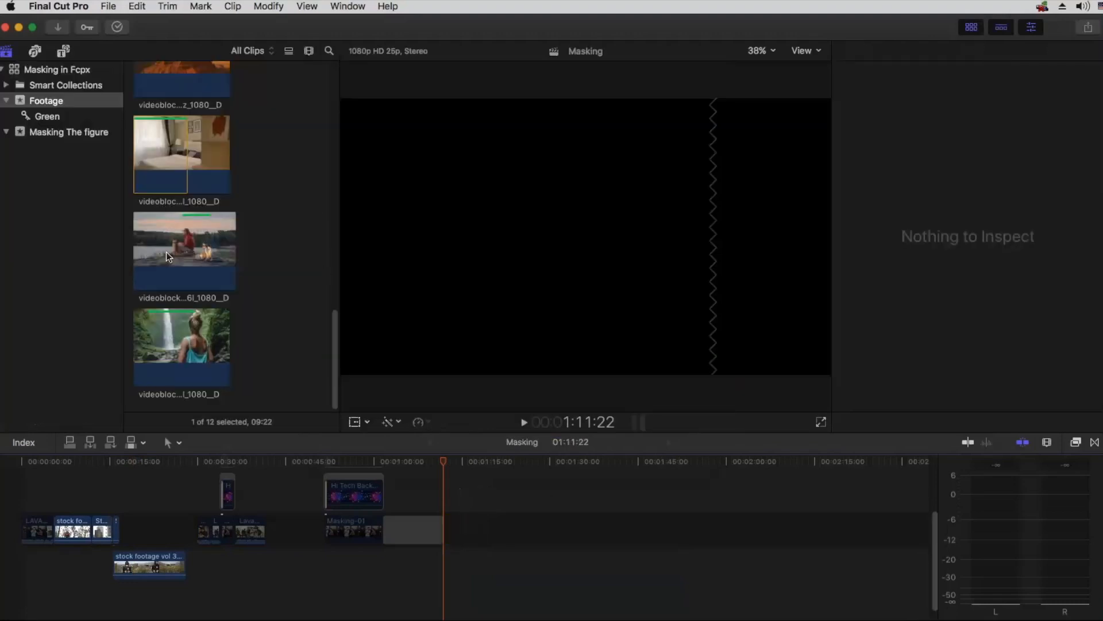
{"action": "left_click", "coordinate": [174, 242]}
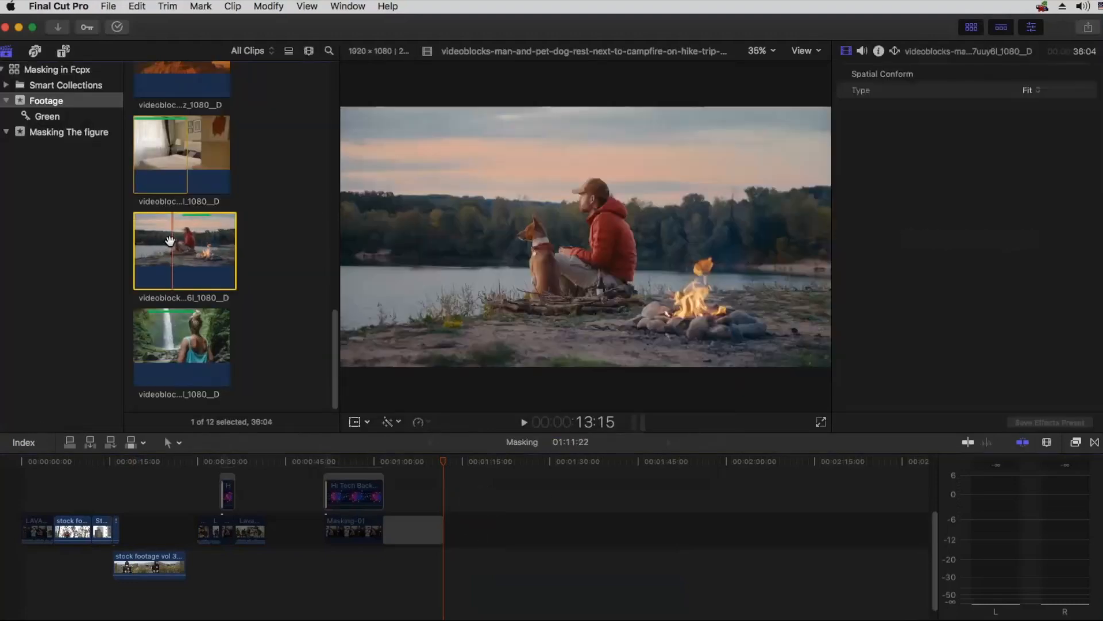
{"action": "left_click_drag", "start_coordinate": [170, 242], "coordinate": [494, 499]}
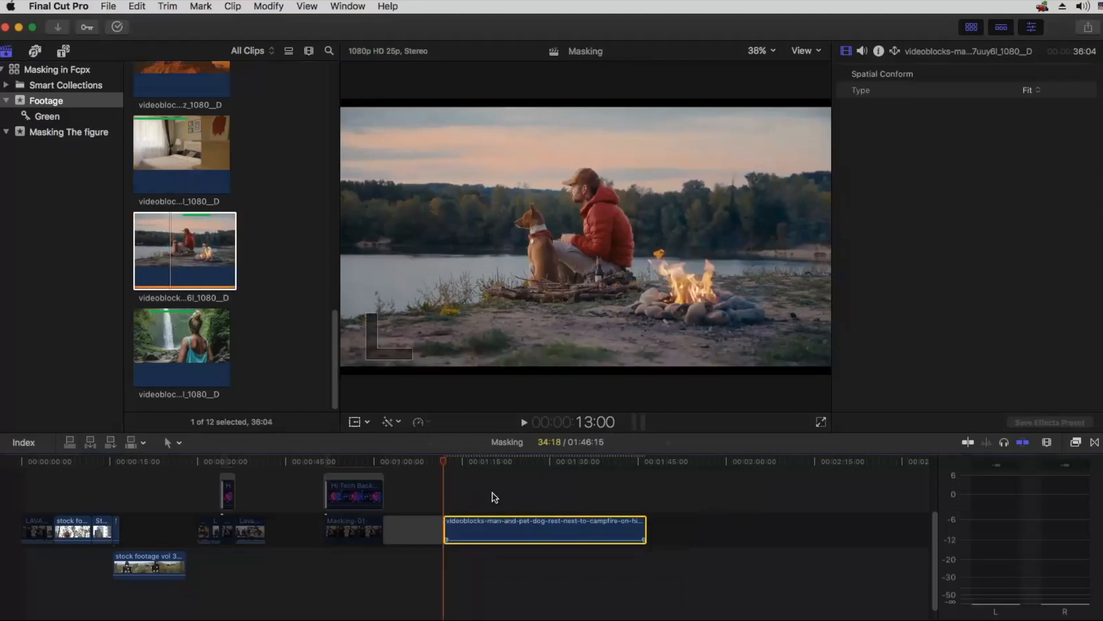
{"action": "left_click", "coordinate": [492, 486]}
Step: Find the woman-in-front-of-waterfall clip in the Footage event and connect it above the start of the campfire clip
{"action": "scroll", "coordinate": [233, 273], "scroll_direction": "up", "scroll_amount": 2}
{"action": "scroll", "coordinate": [233, 274], "scroll_direction": "up", "scroll_amount": 3}
{"action": "scroll", "coordinate": [233, 274], "scroll_direction": "up", "scroll_amount": 9}
{"action": "scroll", "coordinate": [232, 273], "scroll_direction": "down", "scroll_amount": 12}
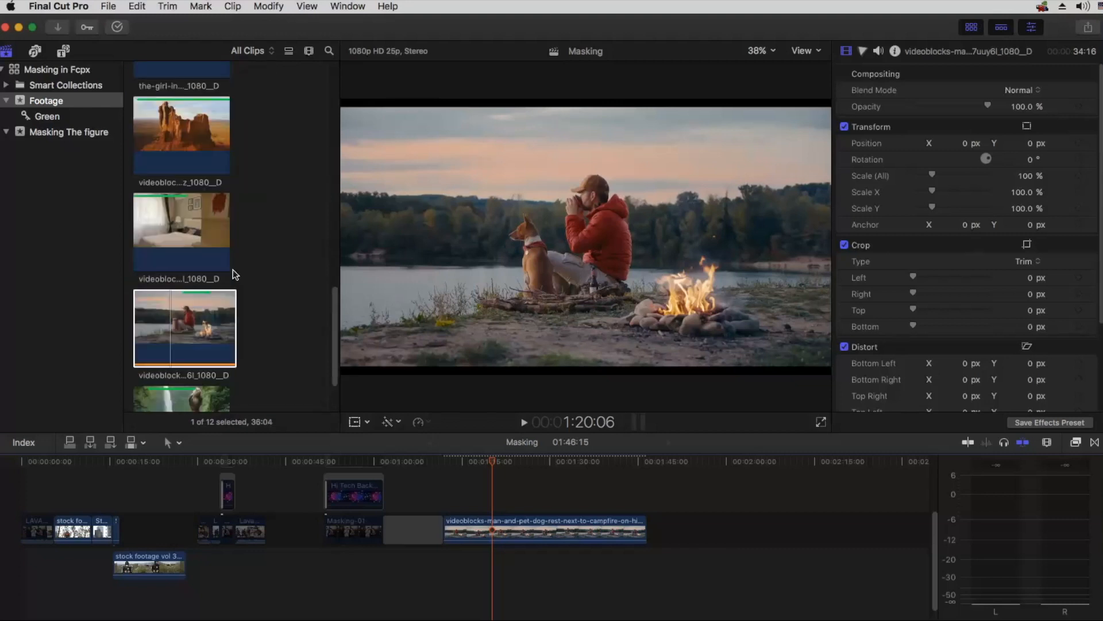
{"action": "left_click", "coordinate": [216, 136]}
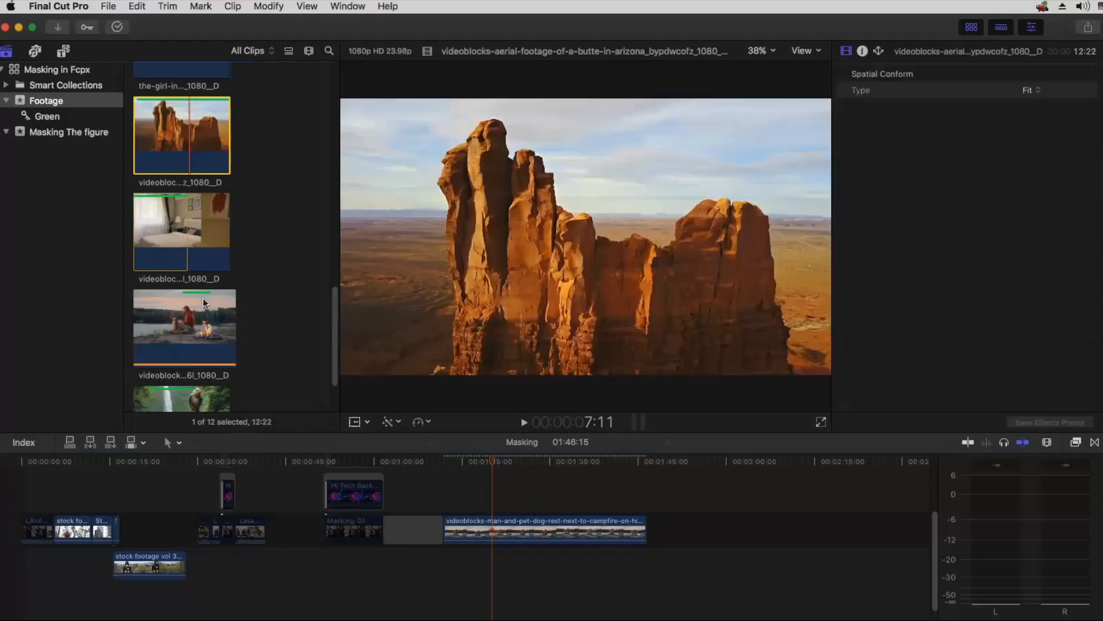
{"action": "scroll", "coordinate": [202, 298], "scroll_direction": "down", "scroll_amount": 3}
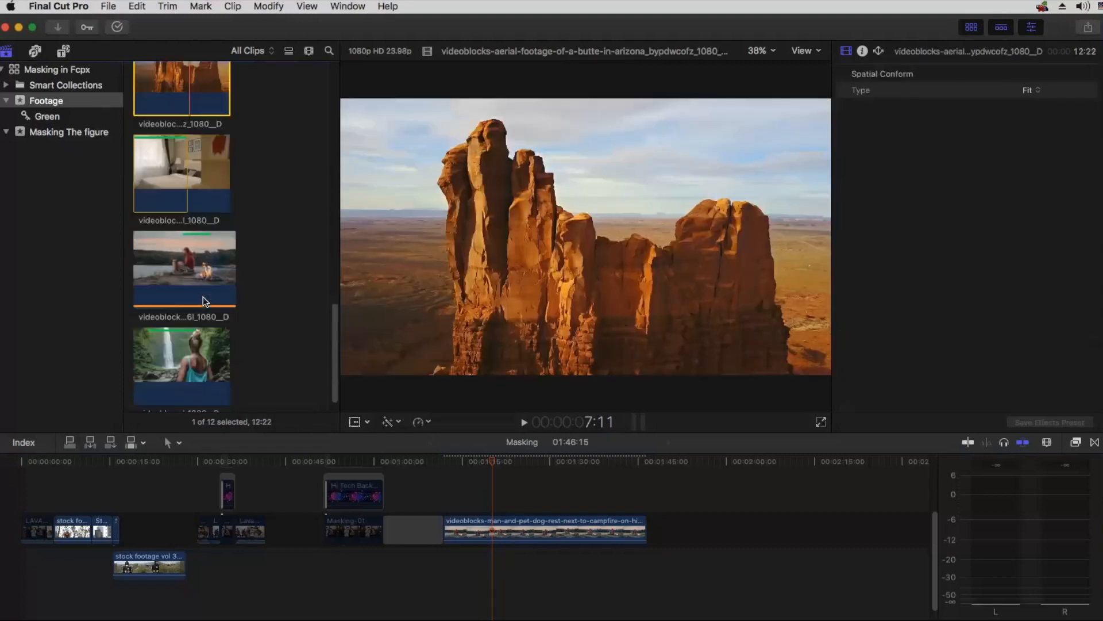
{"action": "scroll", "coordinate": [202, 297], "scroll_direction": "down", "scroll_amount": 1}
{"action": "left_click_drag", "start_coordinate": [191, 335], "coordinate": [469, 493]}
{"action": "left_click", "coordinate": [467, 473]}
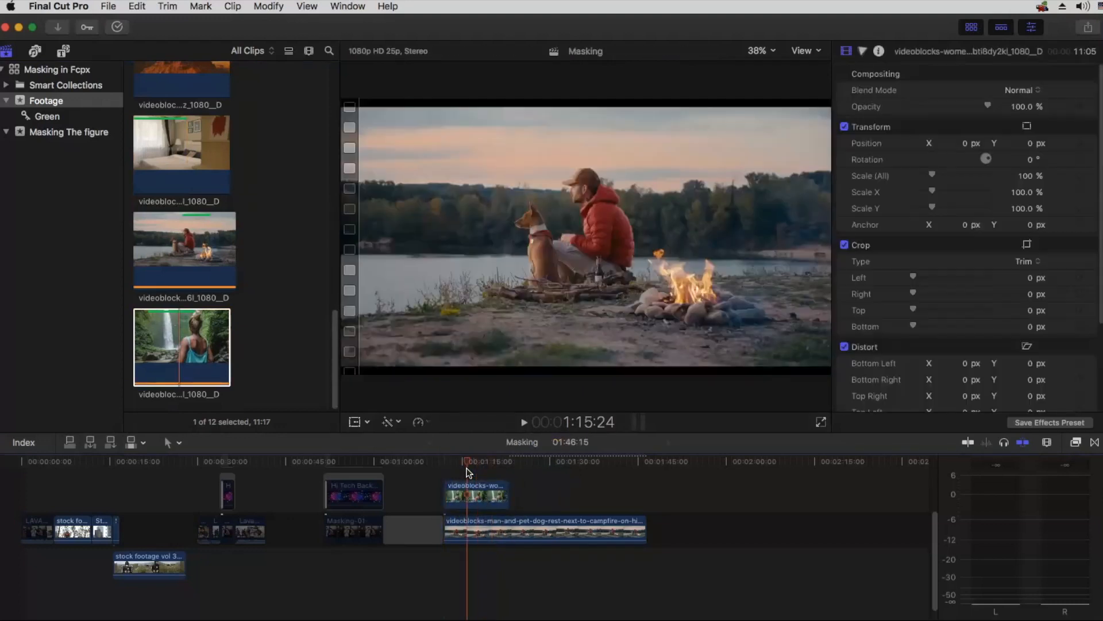
Step: Cut the campfire clip at 1:23:03, where the waterfall clip ends, and delete the remainder
{"action": "key", "text": "super+equal"}
{"action": "key", "text": "super+equal"}
{"action": "left_click", "coordinate": [635, 461]}
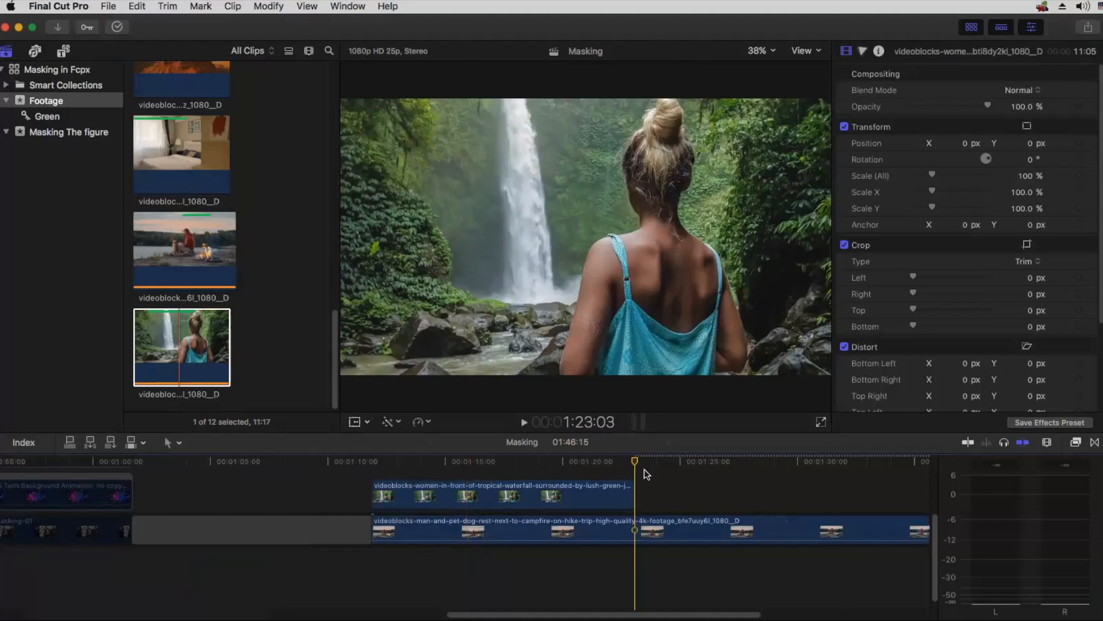
{"action": "key", "text": "super+b"}
{"action": "left_click", "coordinate": [675, 529]}
{"action": "key", "text": "Delete"}
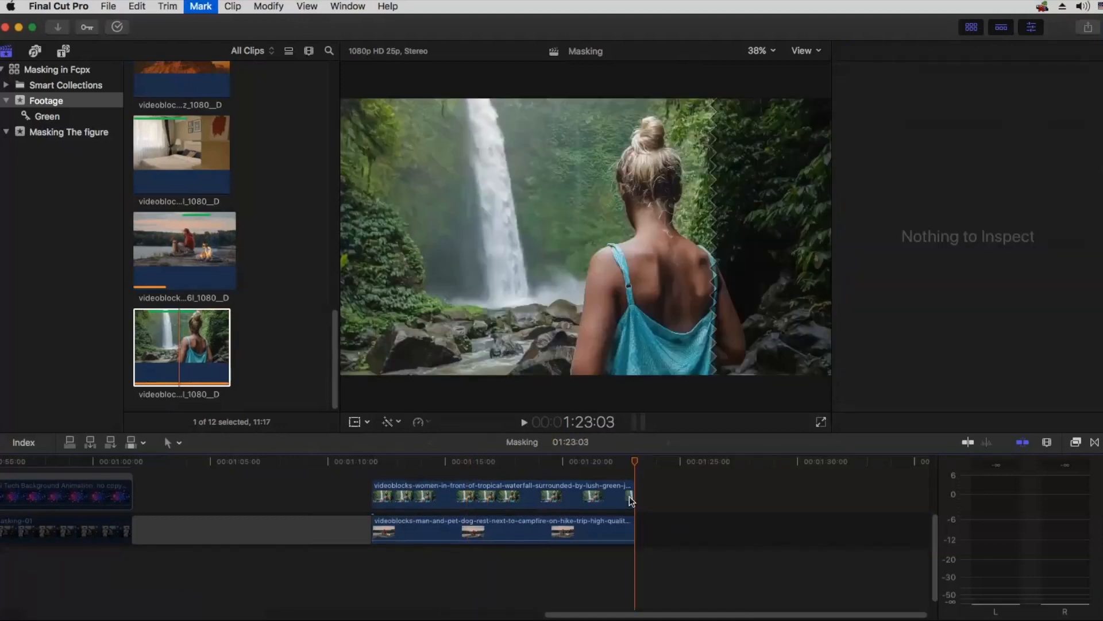
Step: Park the playhead at 1:15:17 and apply the Draw Mask effect to the waterfall clip
{"action": "left_click_drag", "start_coordinate": [434, 461], "coordinate": [463, 465]}
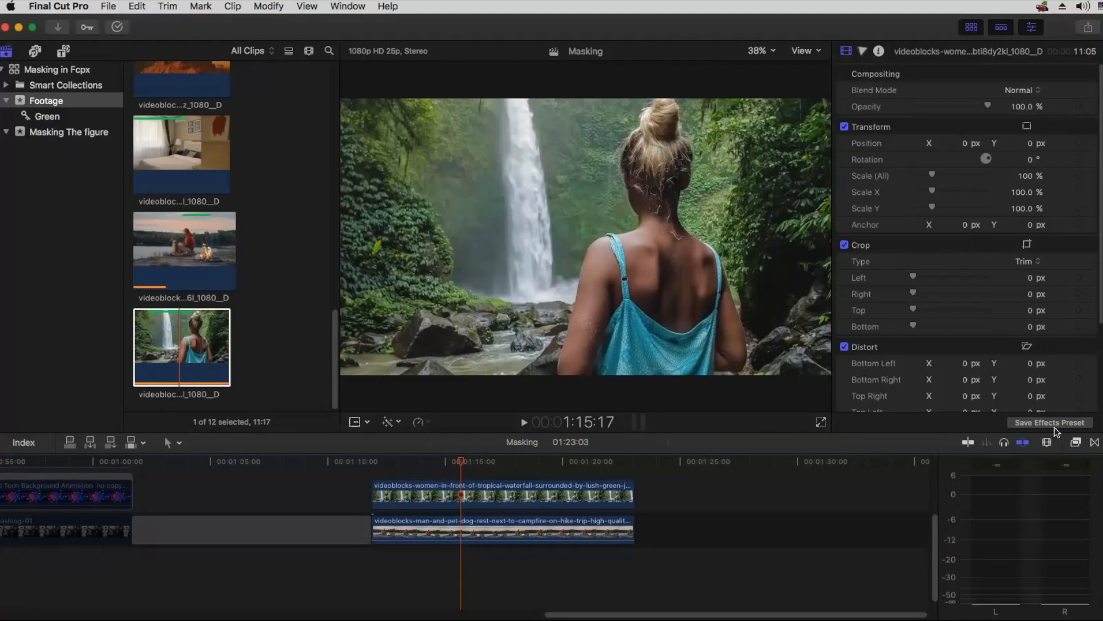
{"action": "key", "text": "super+5"}
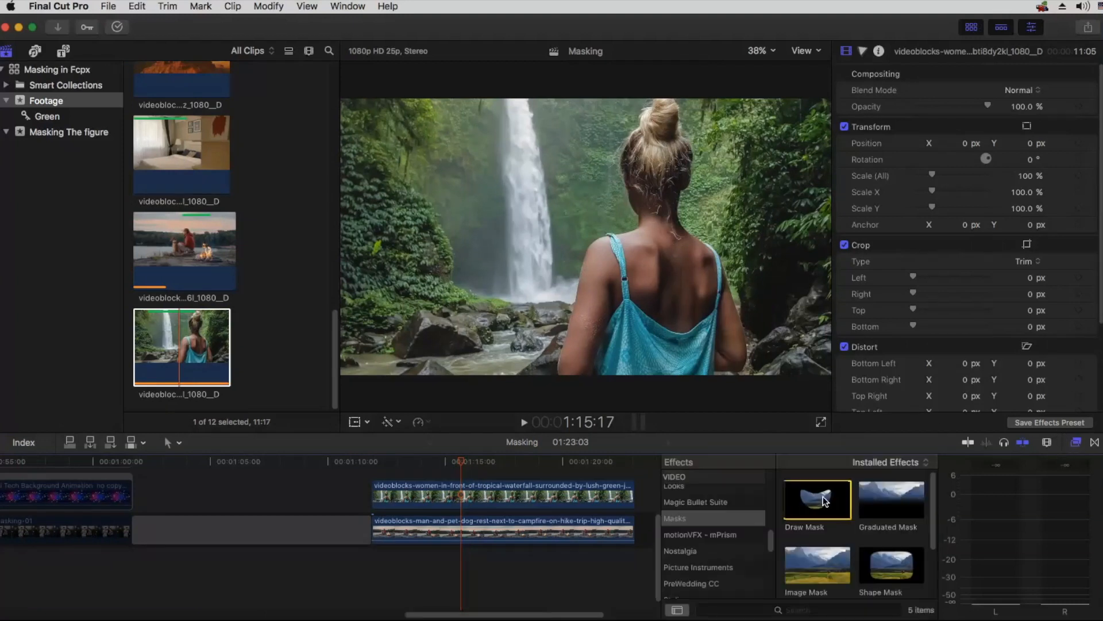
{"action": "left_click_drag", "start_coordinate": [817, 500], "coordinate": [539, 503]}
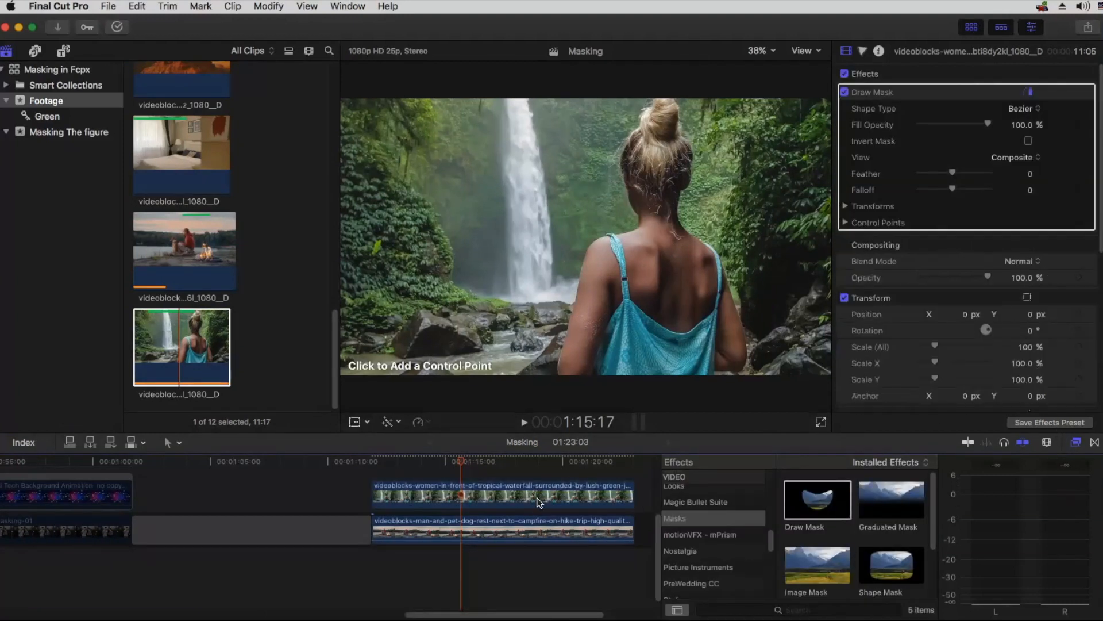
Step: Draw a closed four-point mask around the woman with a slanted left edge, extending its corners beyond the frame
{"action": "left_click", "coordinate": [613, 80]}
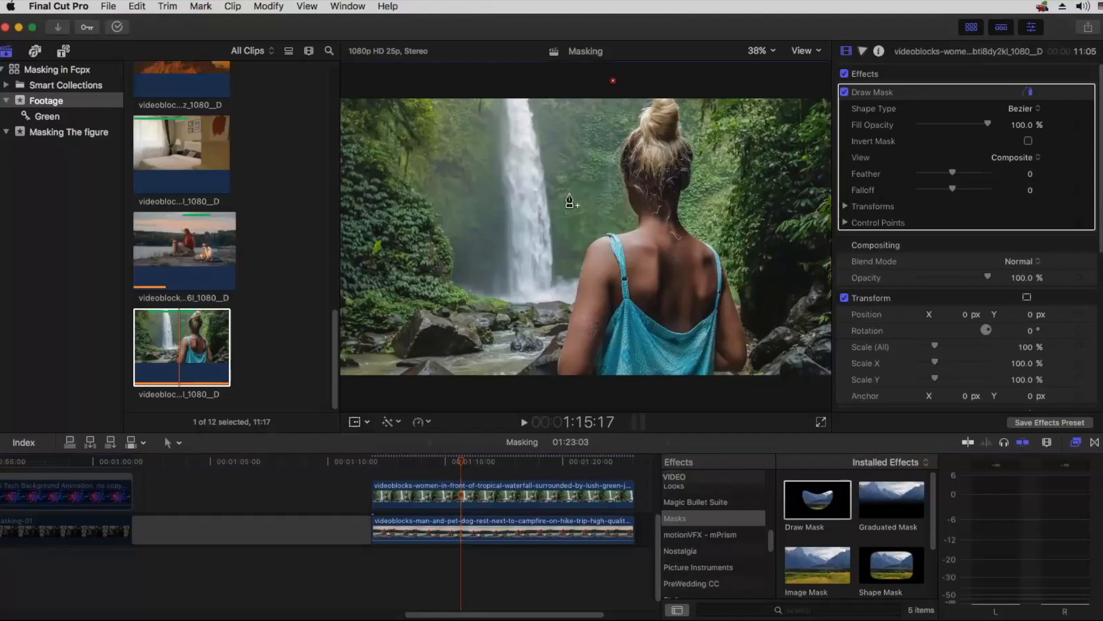
{"action": "left_click", "coordinate": [471, 388]}
{"action": "key", "text": "super+minus"}
{"action": "left_click", "coordinate": [790, 369]}
{"action": "left_click", "coordinate": [797, 130]}
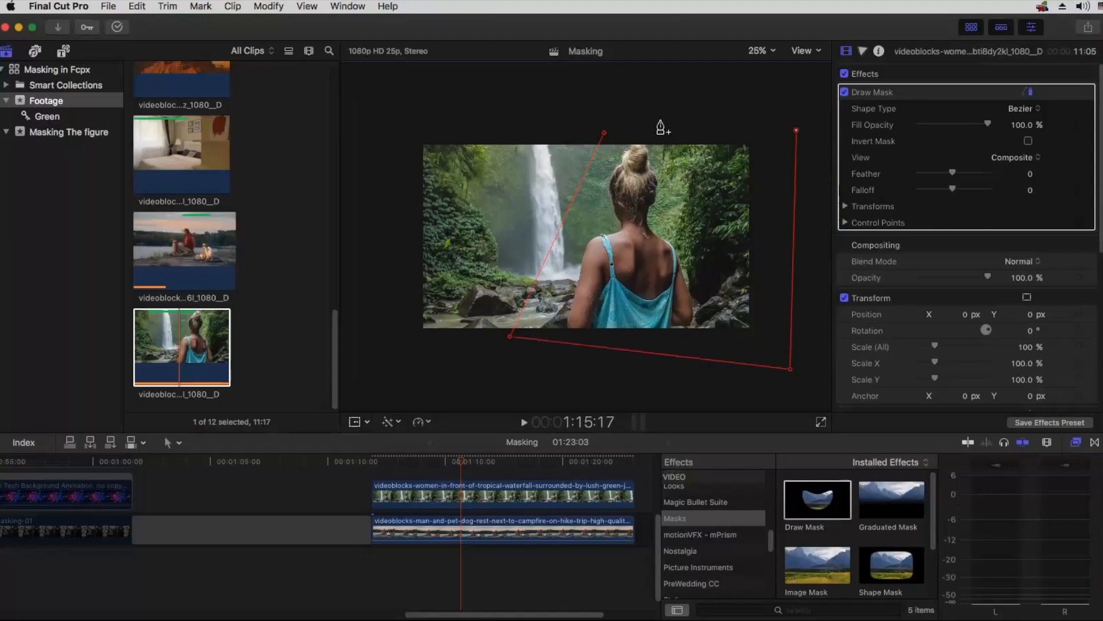
{"action": "left_click", "coordinate": [605, 134]}
{"action": "left_click_drag", "start_coordinate": [510, 337], "coordinate": [536, 365]}
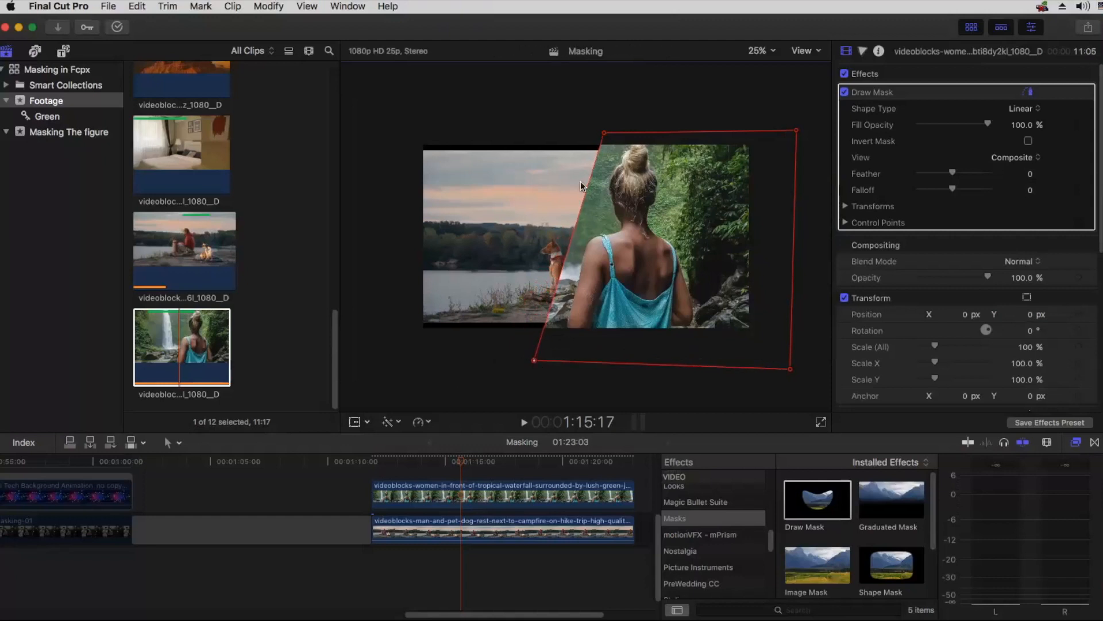
{"action": "left_click_drag", "start_coordinate": [607, 133], "coordinate": [604, 130]}
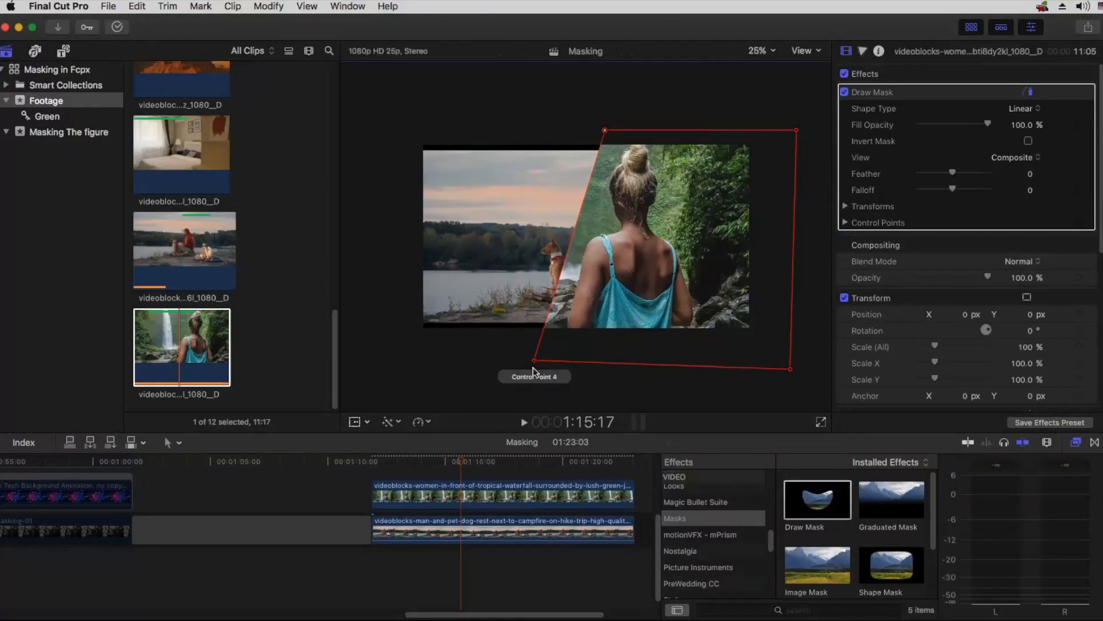
Step: Scale the campfire clip to 109% and shift its X position to -492.1 px so the man and dog fill the left side
{"action": "left_click", "coordinate": [461, 536]}
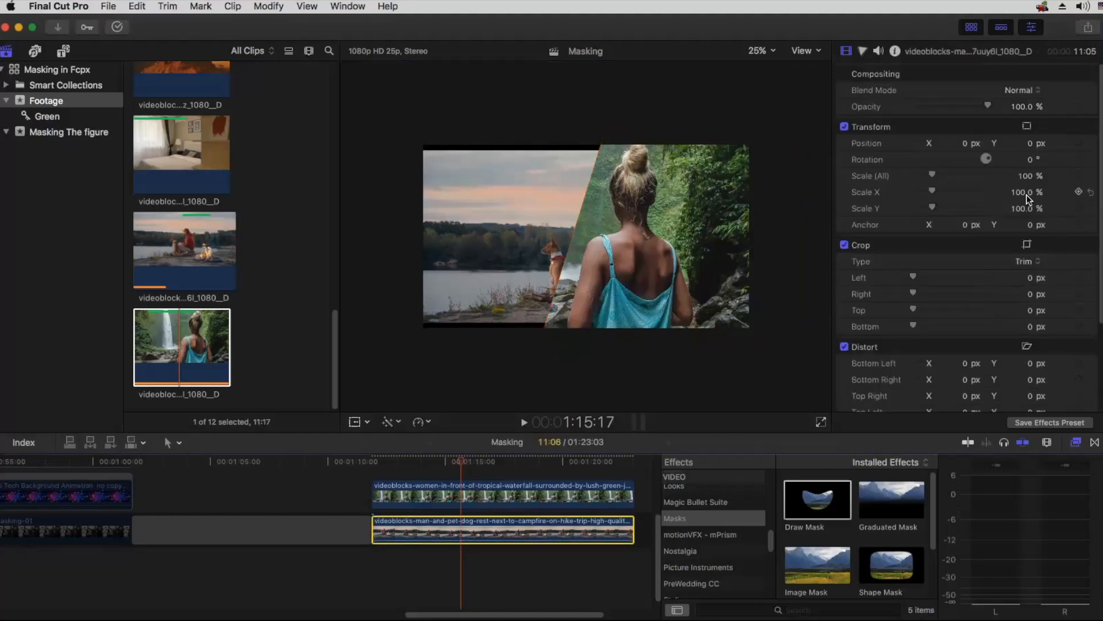
{"action": "left_click_drag", "start_coordinate": [1025, 176], "coordinate": [1026, 163]}
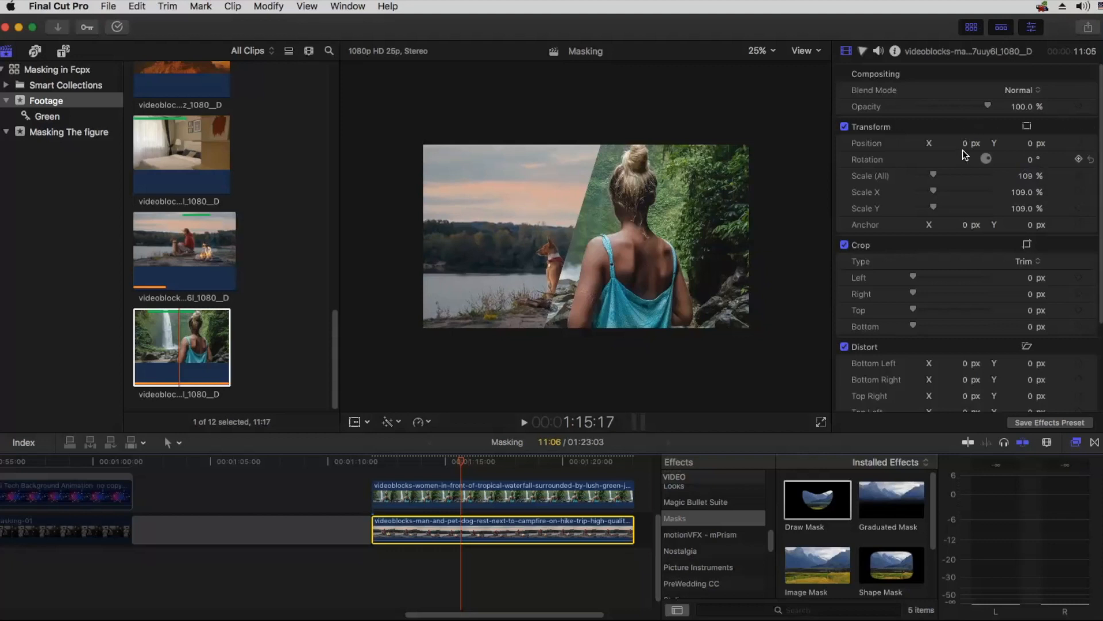
{"action": "left_click_drag", "start_coordinate": [969, 144], "coordinate": [780, 222]}
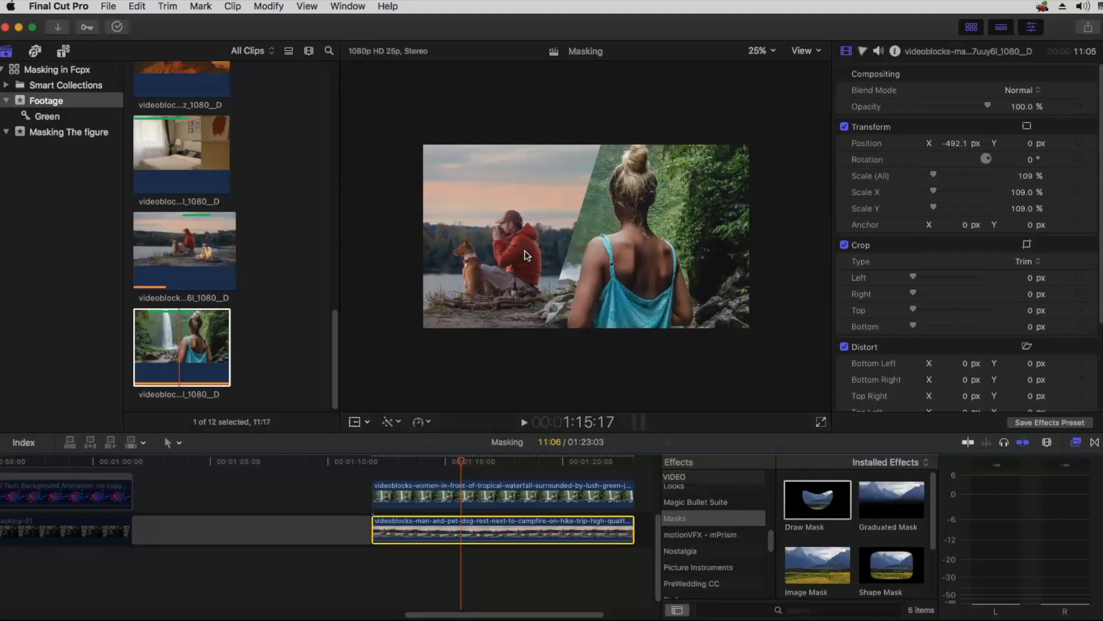
Step: Shift the waterfall clip's X position to 329 px and adjust the two left mask points to slant the dividing edge more
{"action": "left_click", "coordinate": [534, 495]}
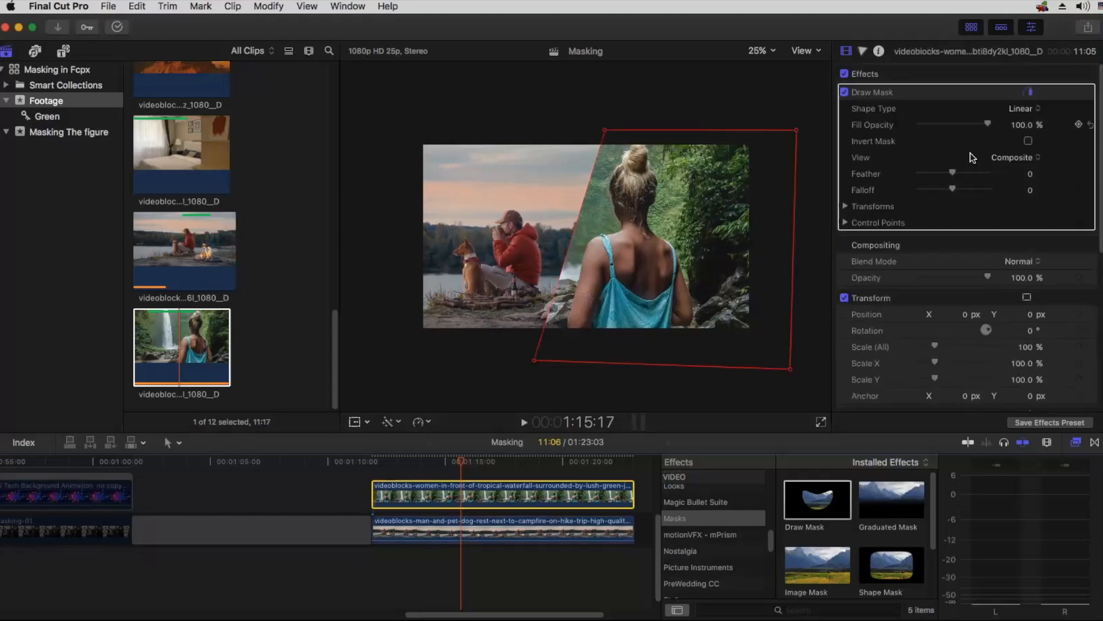
{"action": "left_click_drag", "start_coordinate": [971, 317], "coordinate": [1101, 317]}
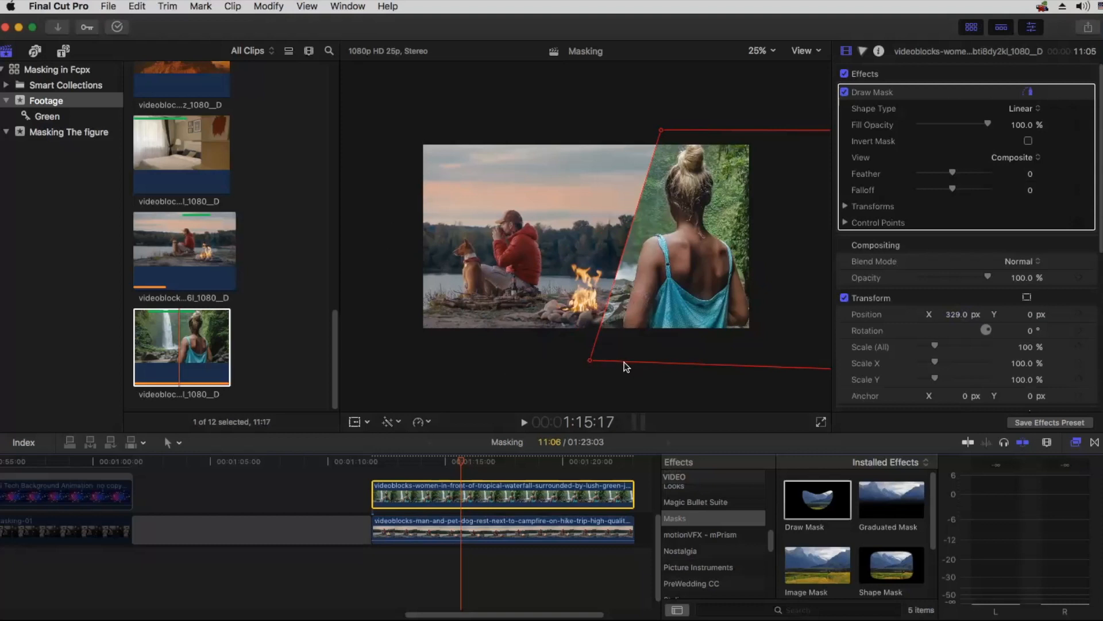
{"action": "left_click_drag", "start_coordinate": [591, 361], "coordinate": [568, 370]}
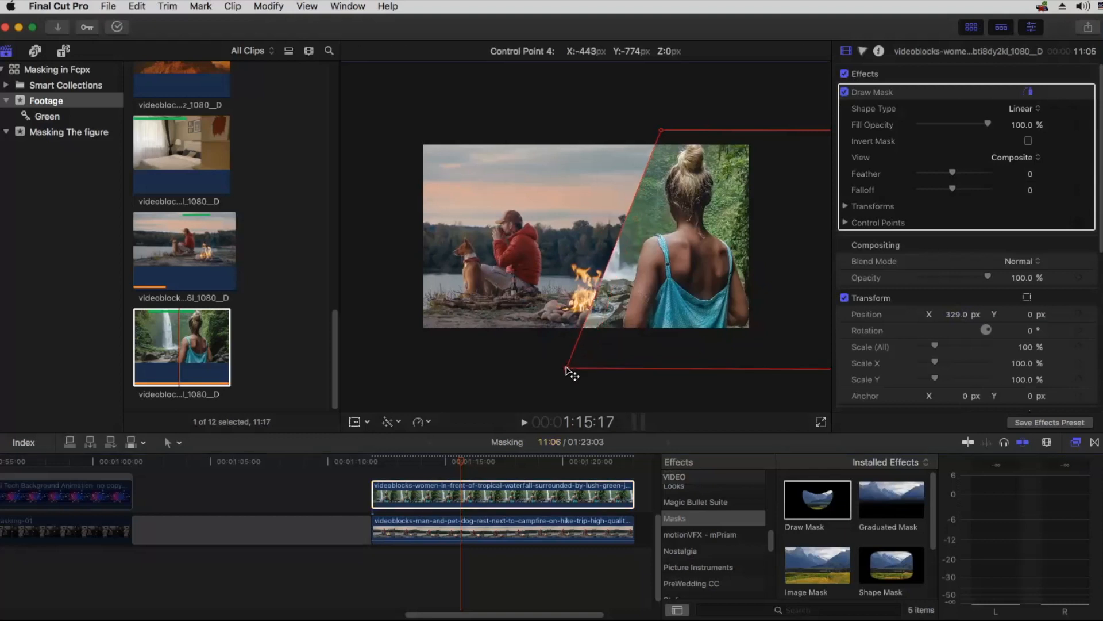
{"action": "mouse_move", "coordinate": [660, 131]}
{"action": "left_mouse_down"}
{"action": "mouse_move", "coordinate": [613, 121]}
{"action": "mouse_move", "coordinate": [667, 124]}
{"action": "left_mouse_up"}
{"action": "left_click_drag", "start_coordinate": [573, 363], "coordinate": [578, 362]}
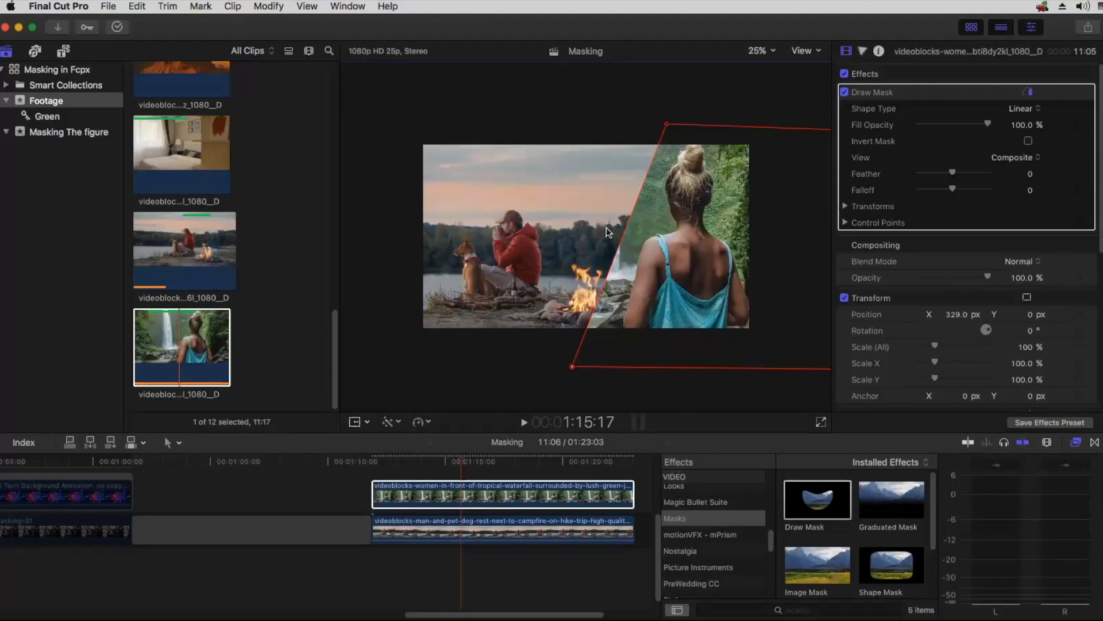
Step: Try cropping the campfire clip's right side by 420 px, and return the crop to 0 px
{"action": "left_click", "coordinate": [497, 538]}
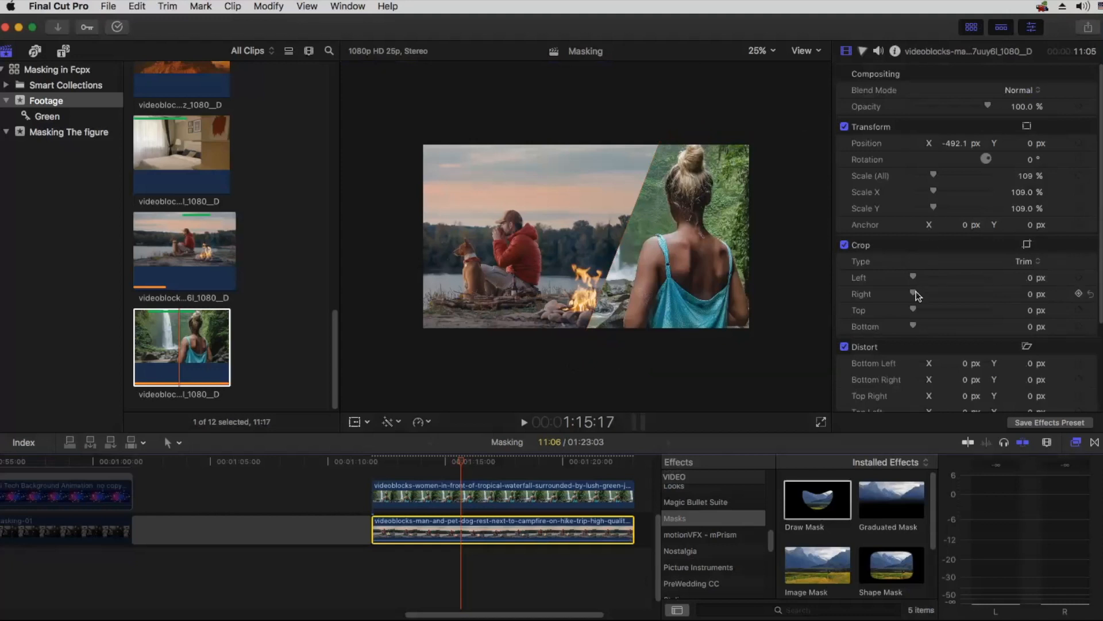
{"action": "mouse_move", "coordinate": [928, 290]}
{"action": "left_mouse_down"}
{"action": "mouse_move", "coordinate": [951, 289]}
{"action": "mouse_move", "coordinate": [943, 294]}
{"action": "left_mouse_up"}
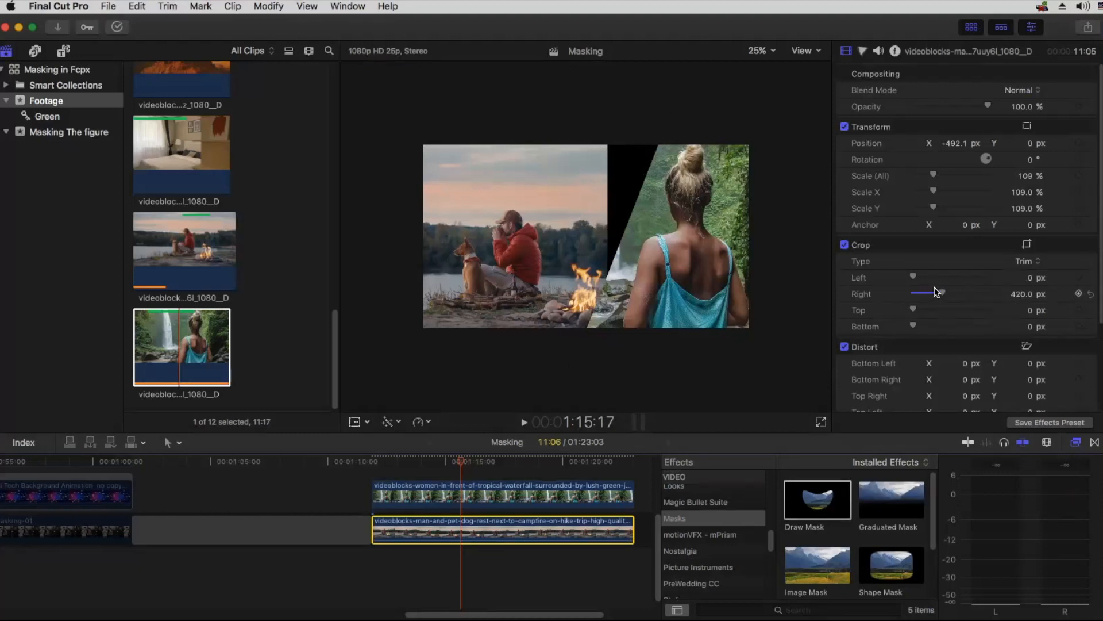
{"action": "left_click_drag", "start_coordinate": [941, 293], "coordinate": [914, 293]}
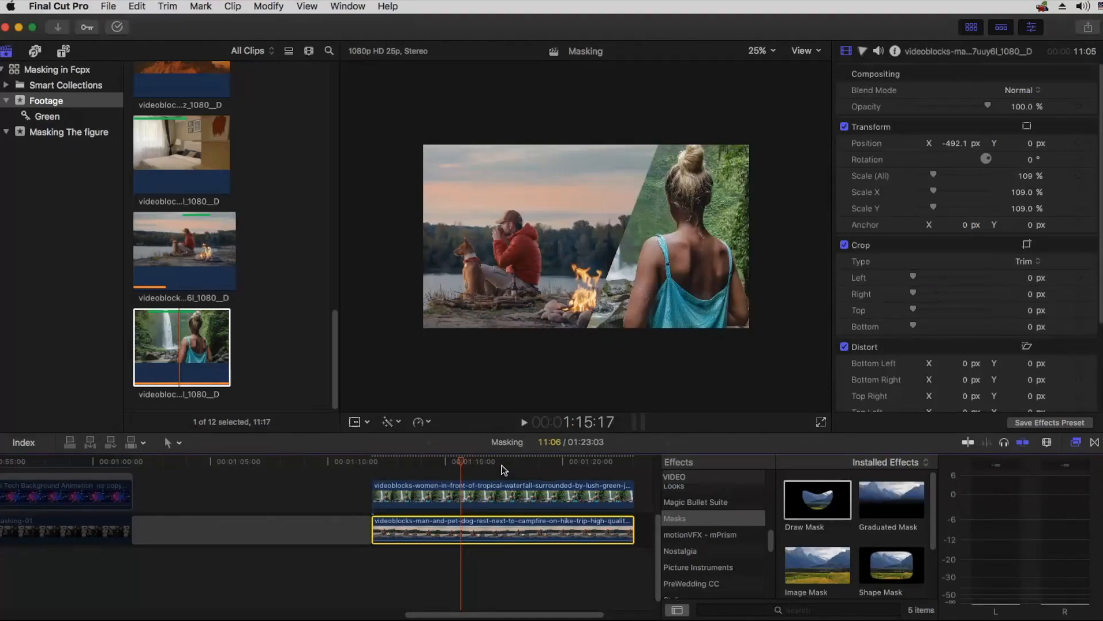
Step: Copy the waterfall clip, paste its effects onto the campfire clip, and invert the pasted Draw Mask
{"action": "left_click", "coordinate": [483, 492]}
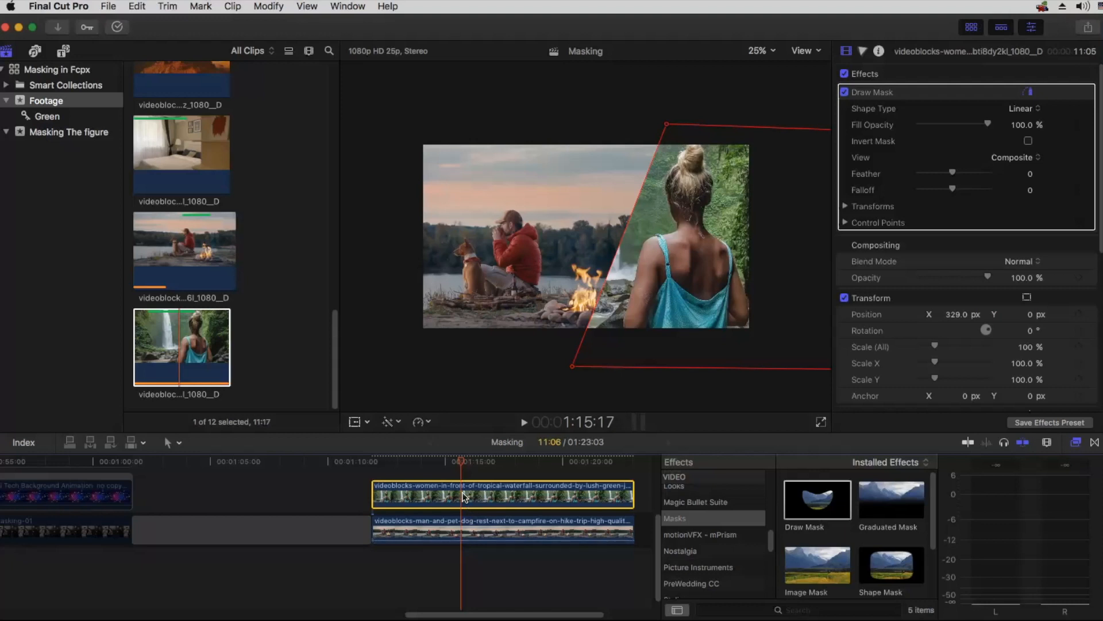
{"action": "left_click", "coordinate": [140, 7]}
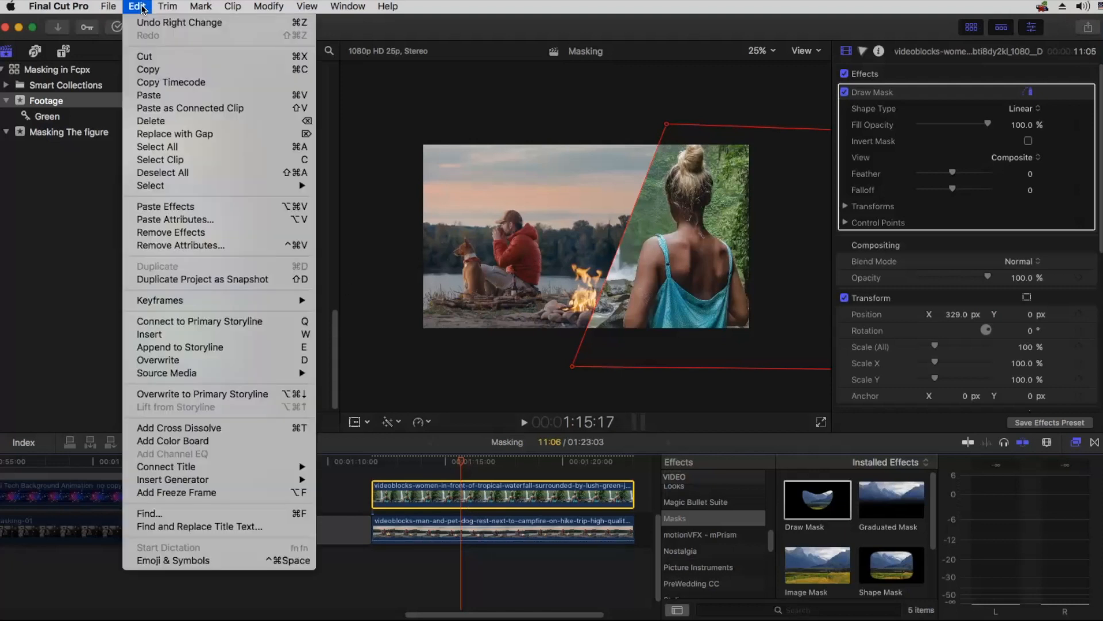
{"action": "left_click", "coordinate": [148, 69]}
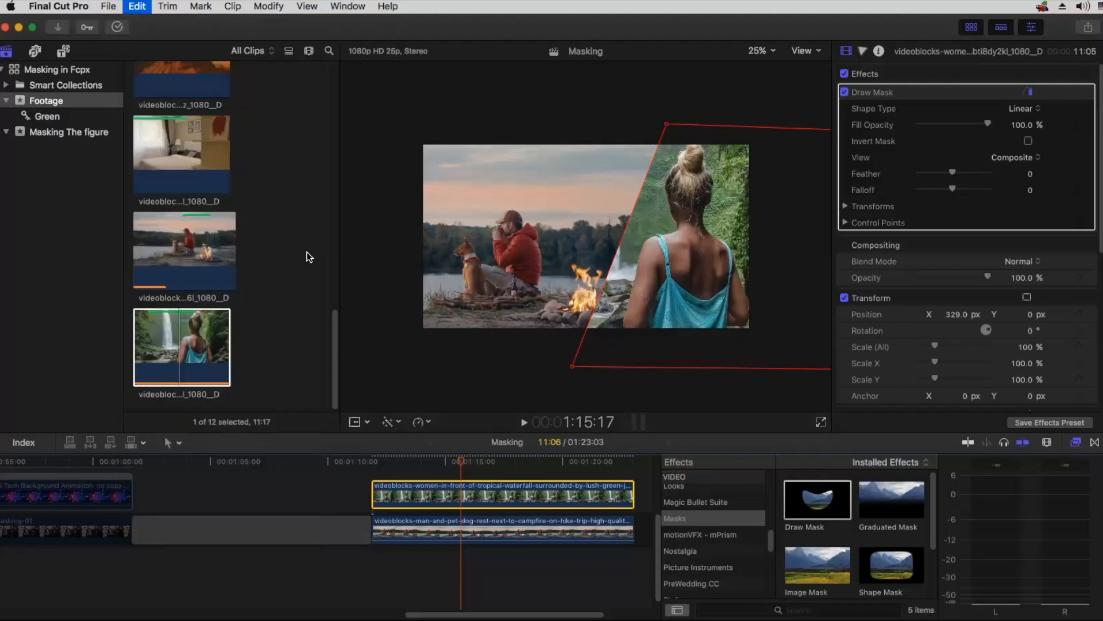
{"action": "left_click", "coordinate": [460, 531]}
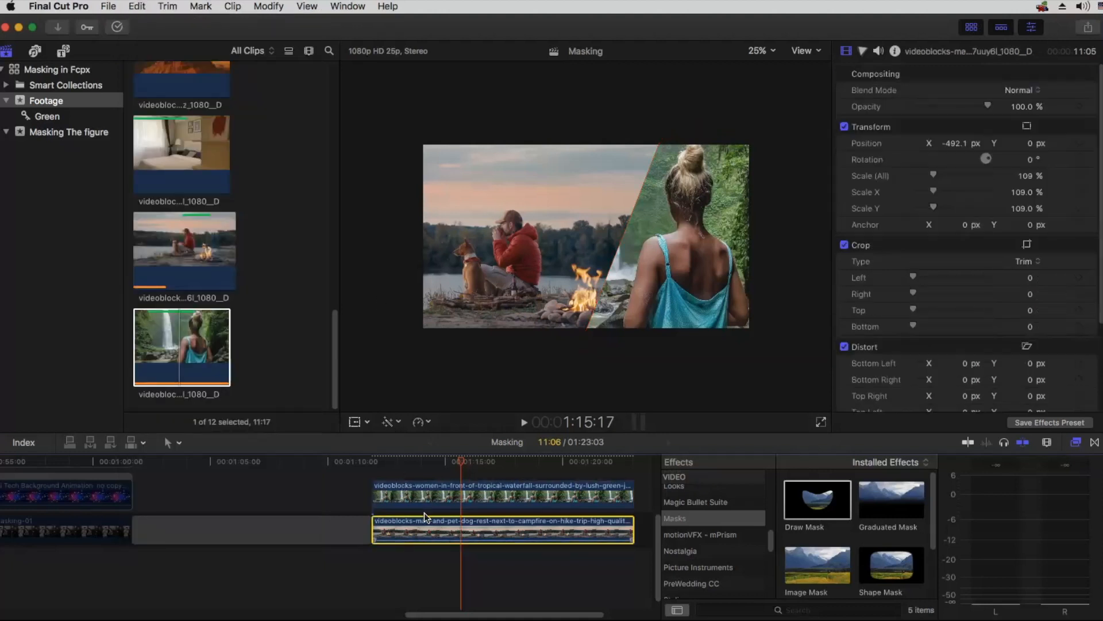
{"action": "left_click", "coordinate": [138, 8]}
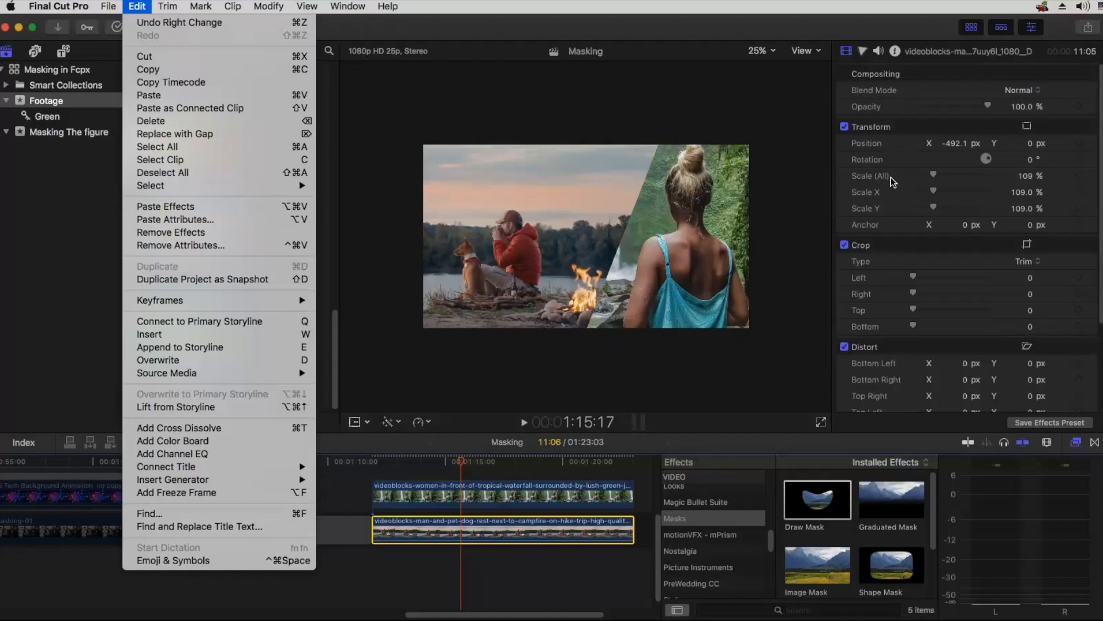
{"action": "left_click", "coordinate": [224, 206]}
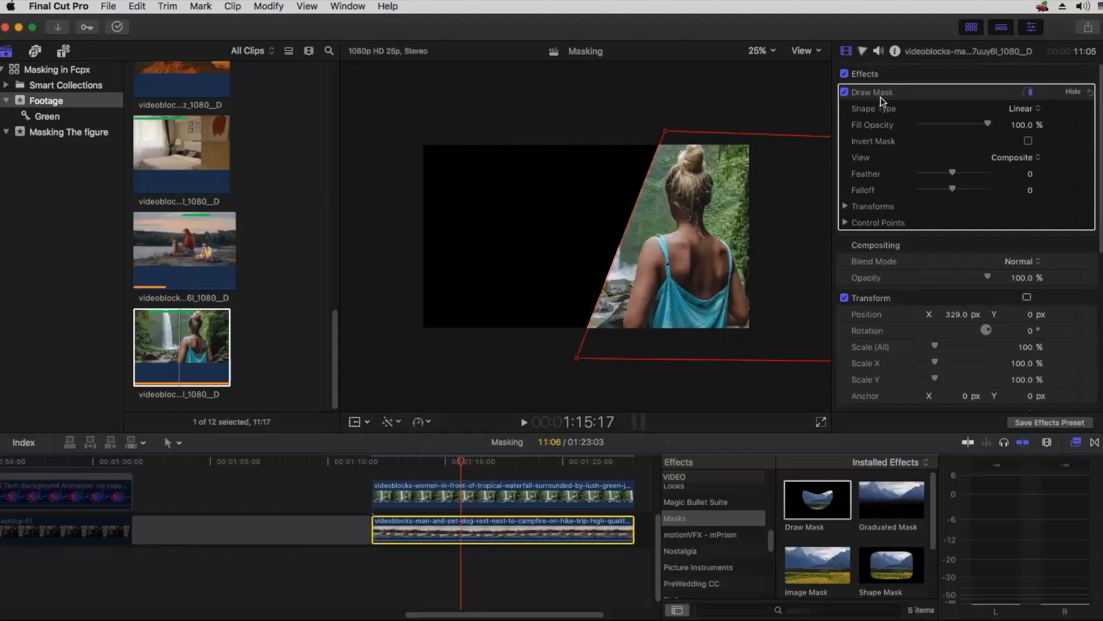
{"action": "left_click", "coordinate": [1028, 141]}
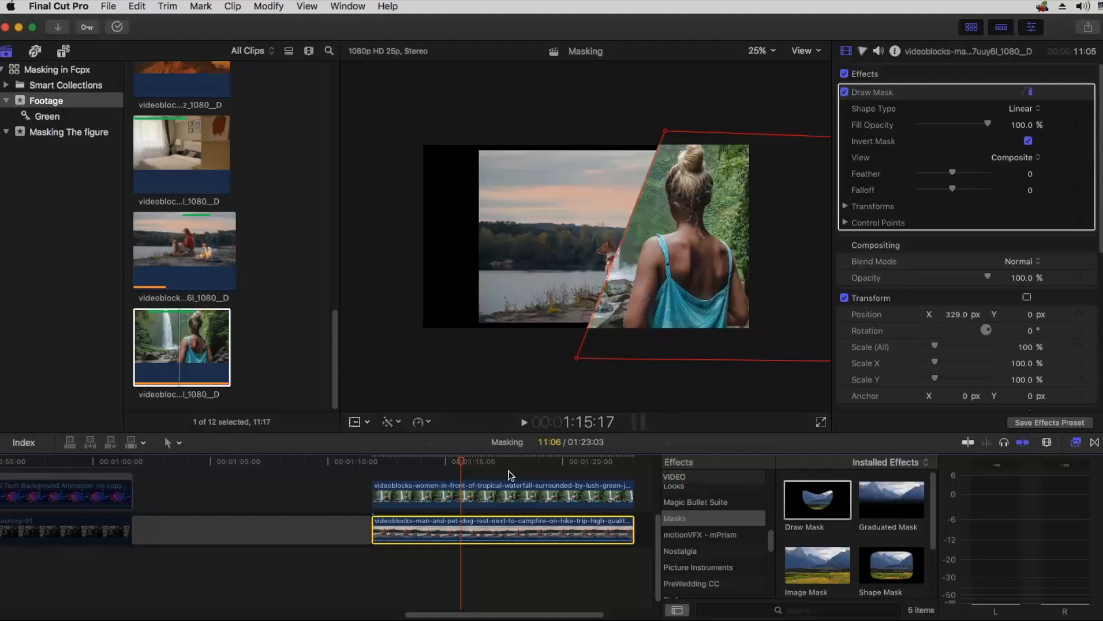
Step: Disable the waterfall clip and reset the campfire clip's position to 0 px
{"action": "left_click", "coordinate": [495, 483]}
{"action": "key", "text": "v"}
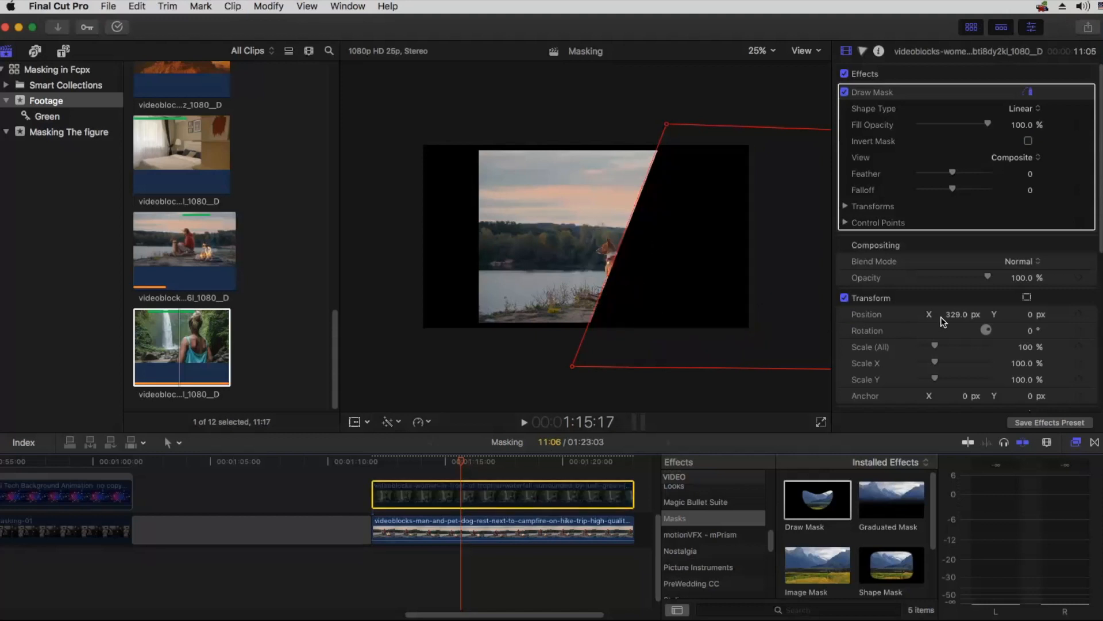
{"action": "left_click", "coordinate": [1089, 314]}
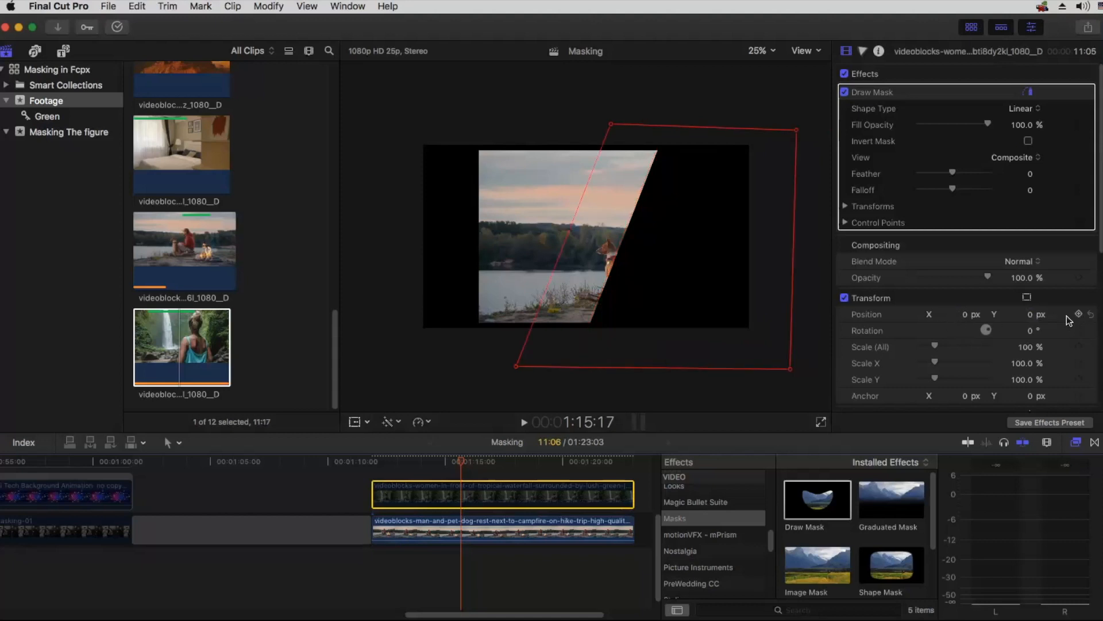
{"action": "key", "text": "super+z"}
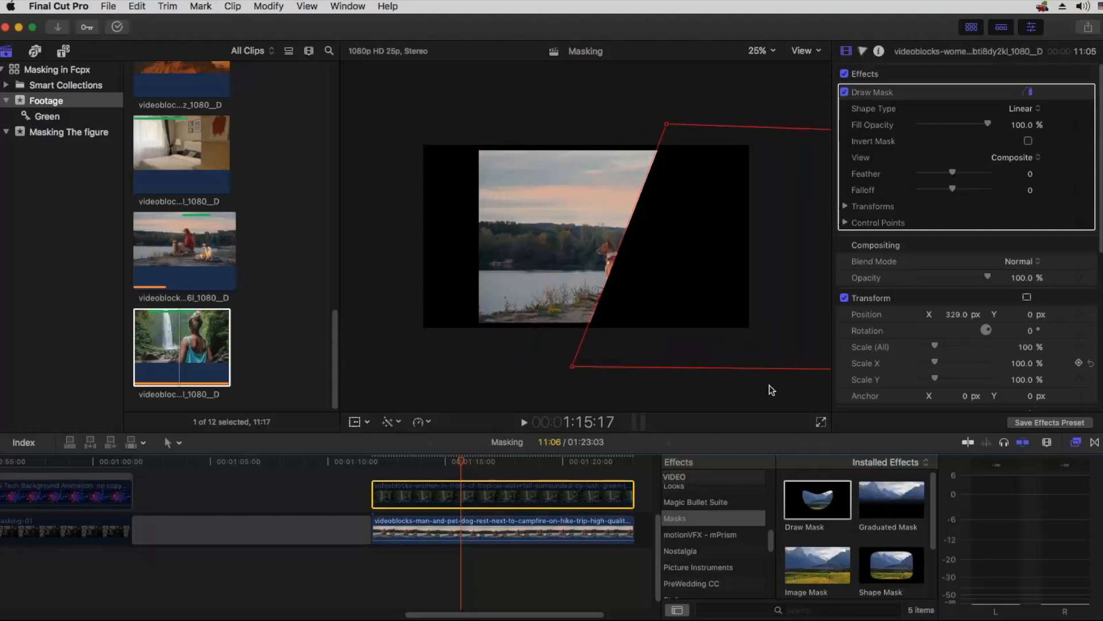
{"action": "left_click", "coordinate": [465, 525]}
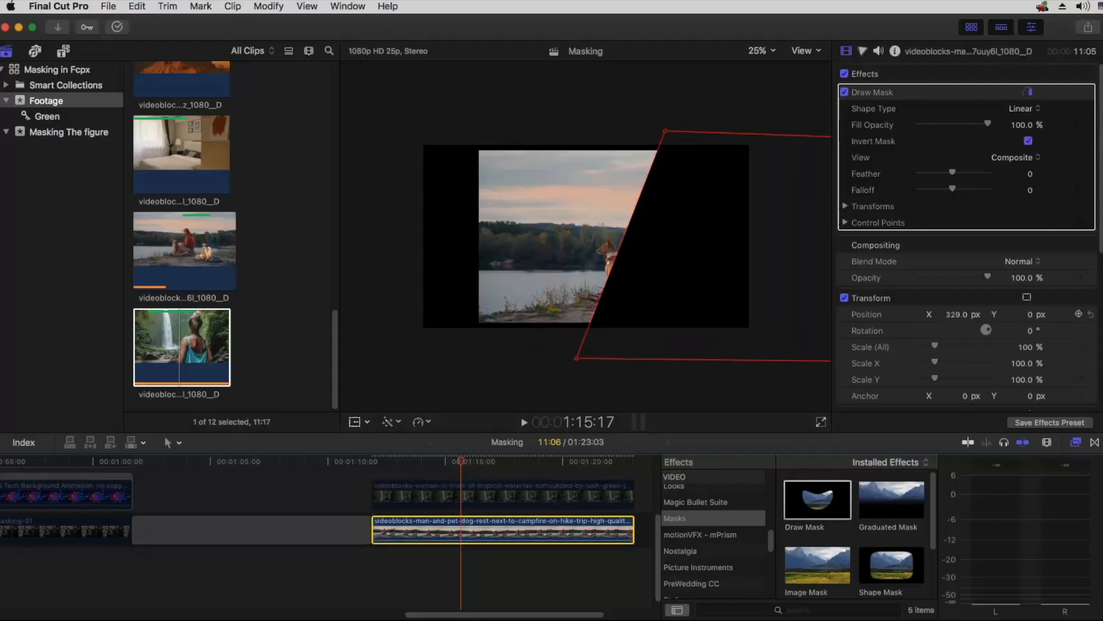
{"action": "left_click", "coordinate": [1089, 315]}
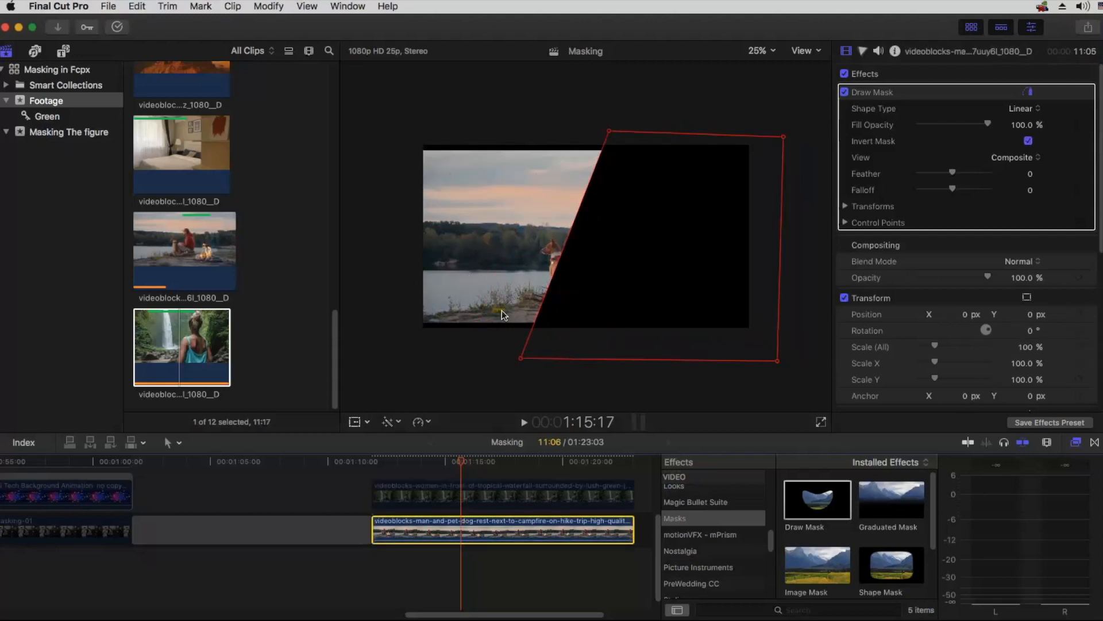
Step: Scale the campfire clip to 105% and shift all points of its mask together to the right to uncover the man and dog
{"action": "left_click_drag", "start_coordinate": [1026, 346], "coordinate": [1027, 347]}
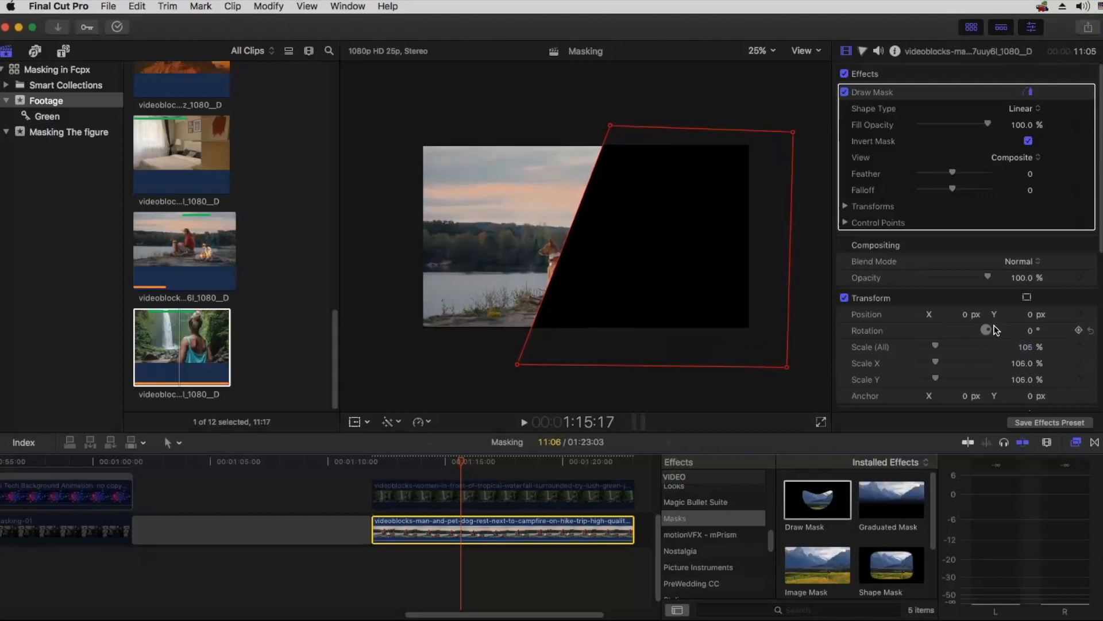
{"action": "left_click", "coordinate": [613, 127]}
{"action": "key", "text": "super+a"}
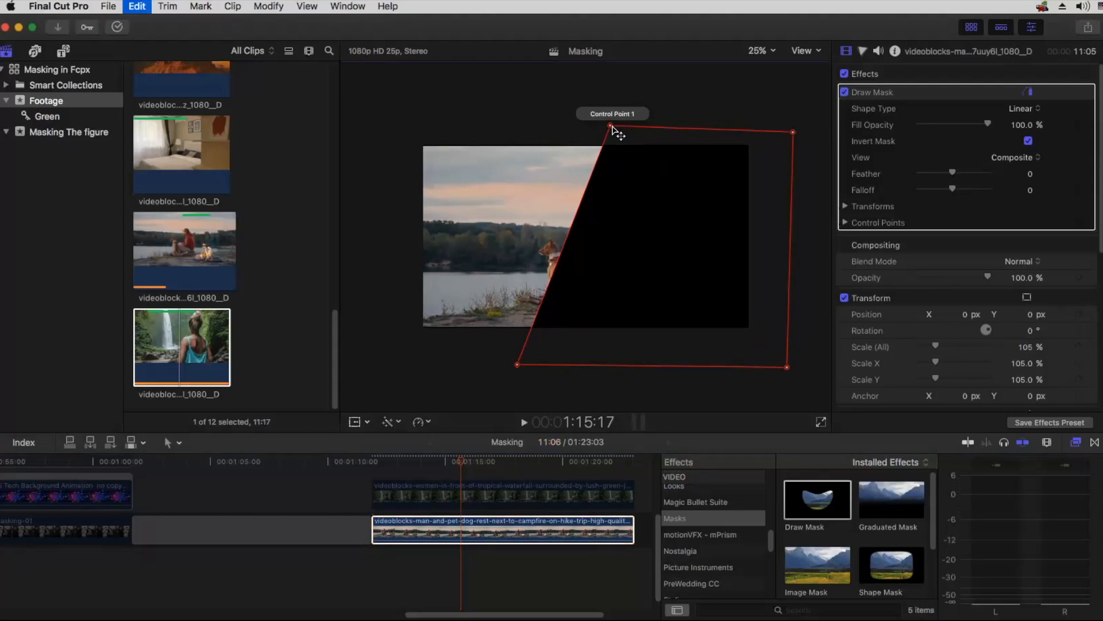
{"action": "left_click_drag", "start_coordinate": [613, 128], "coordinate": [696, 133]}
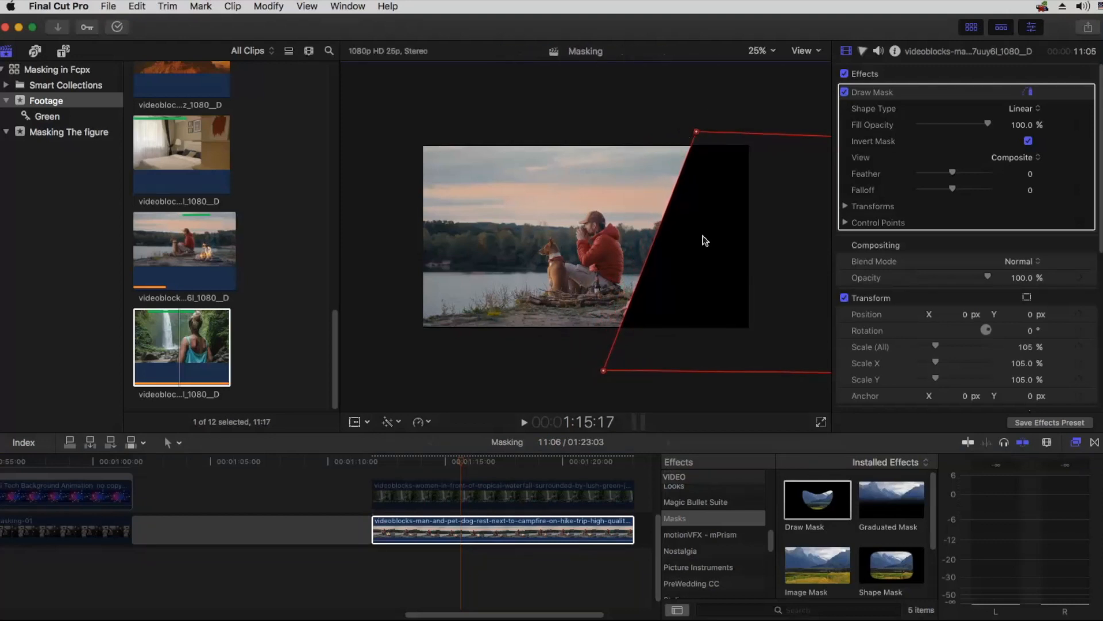
Step: Re-enable the waterfall clip, set the campfire clip's X position to -213.7 px to narrow the gap, and hide its mask outline
{"action": "left_click_drag", "start_coordinate": [966, 316], "coordinate": [905, 315]}
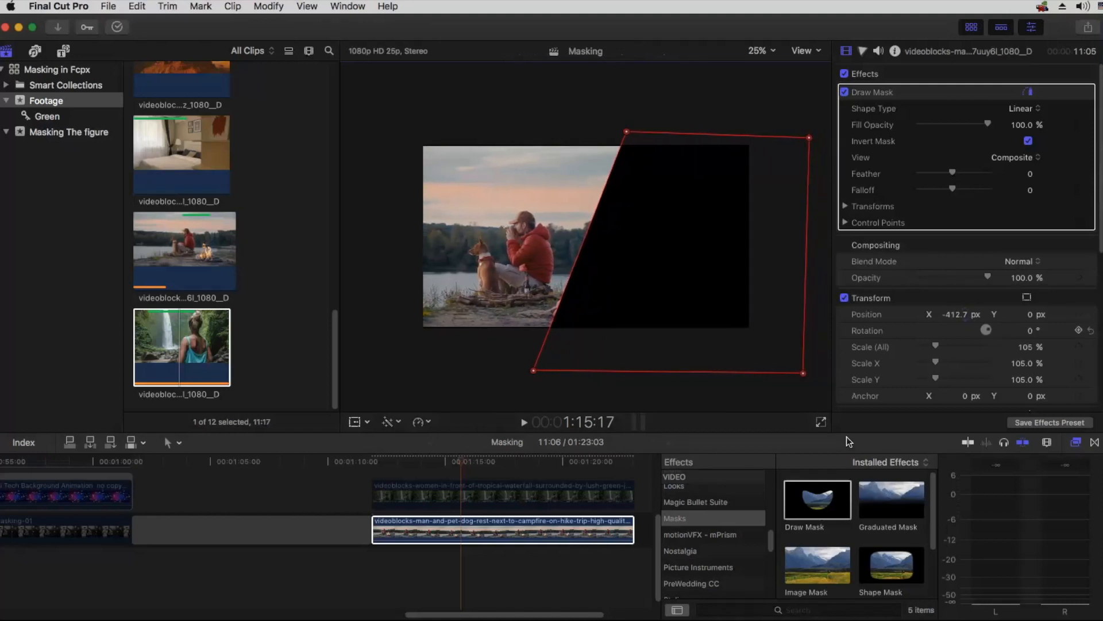
{"action": "left_click", "coordinate": [416, 493]}
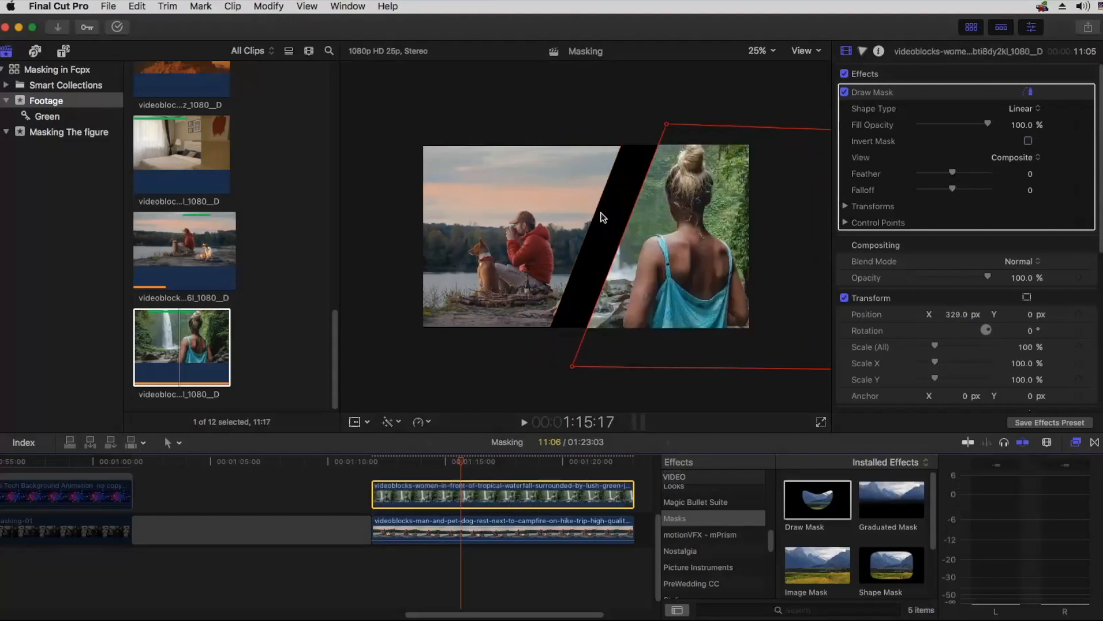
{"action": "left_click_drag", "start_coordinate": [947, 315], "coordinate": [923, 333]}
{"action": "left_click", "coordinate": [554, 529]}
{"action": "left_click_drag", "start_coordinate": [962, 320], "coordinate": [1018, 321]}
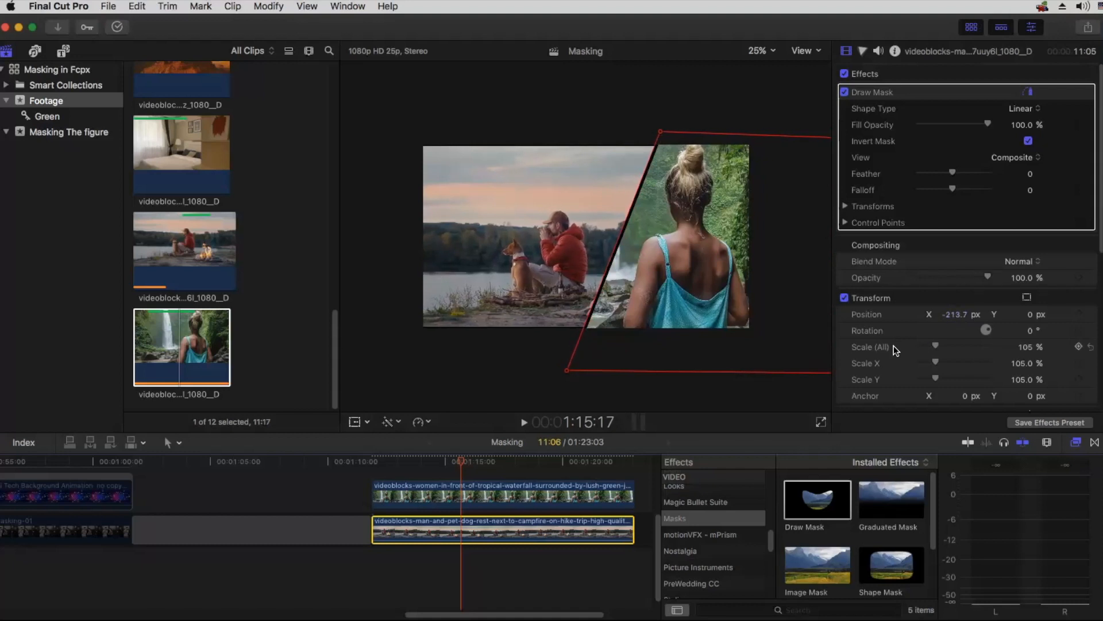
{"action": "left_click", "coordinate": [1028, 90]}
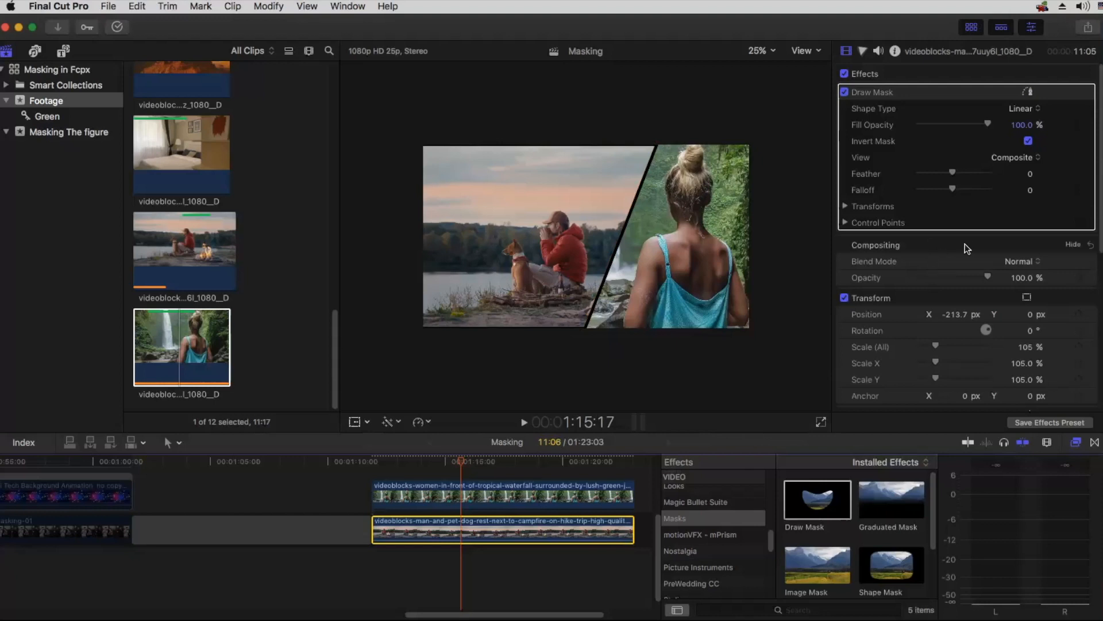
Step: Scale the campfire clip up to 108% and set its X position to -222.4 px, keeping a thin dividing line
{"action": "left_click", "coordinate": [1027, 347]}
{"action": "type", "text": "10"}
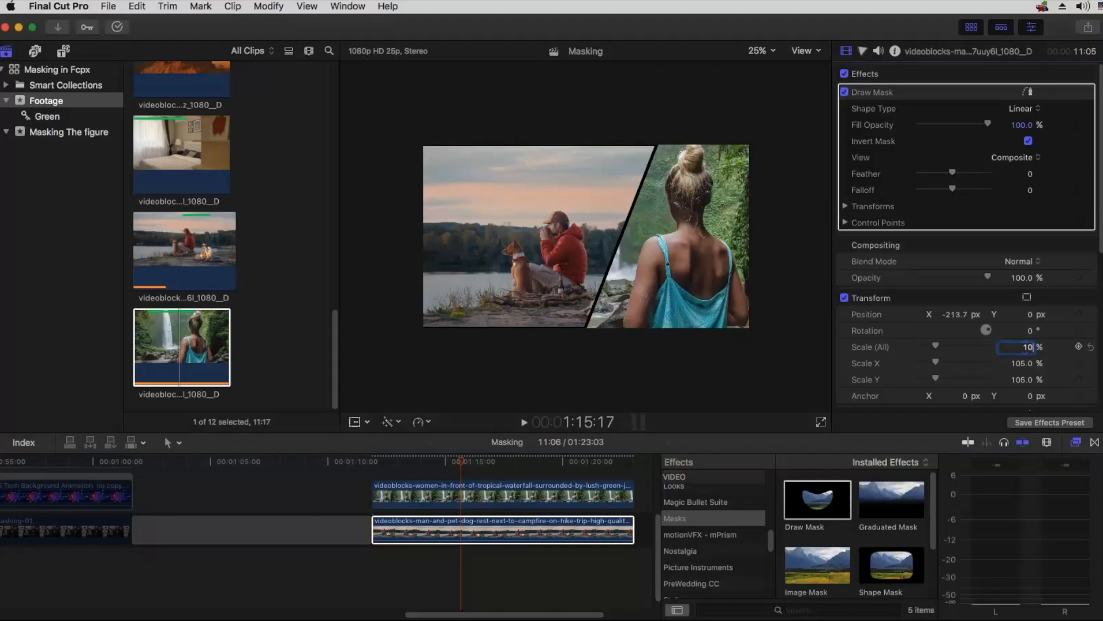
{"action": "type", "text": "6"}
{"action": "key", "text": "Return"}
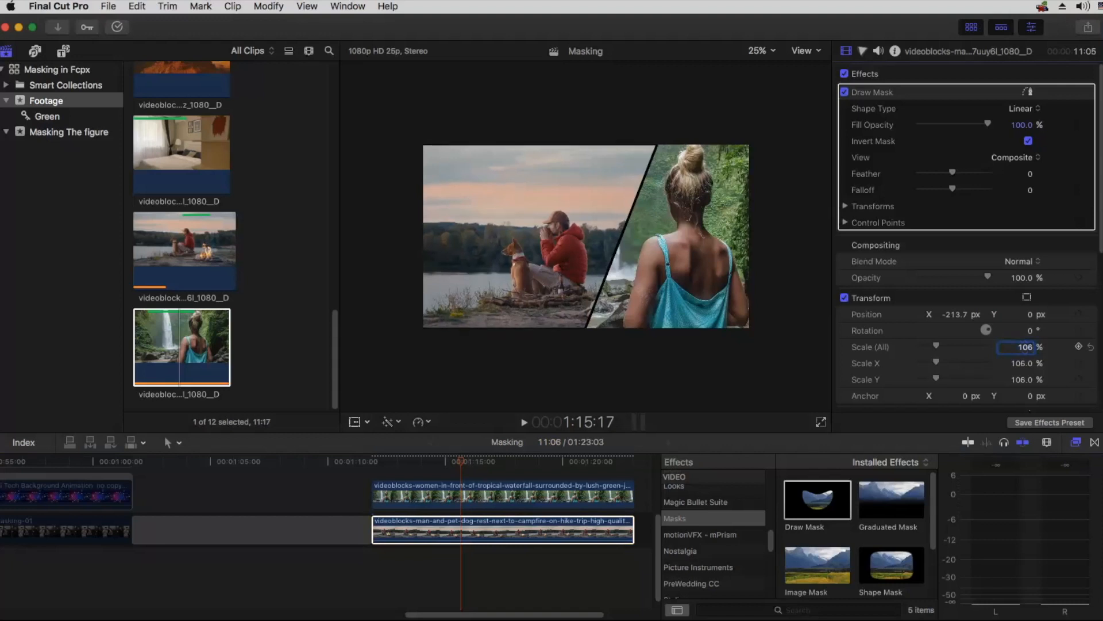
{"action": "key", "text": "BackSpace"}
{"action": "type", "text": "8"}
{"action": "key", "text": "Return"}
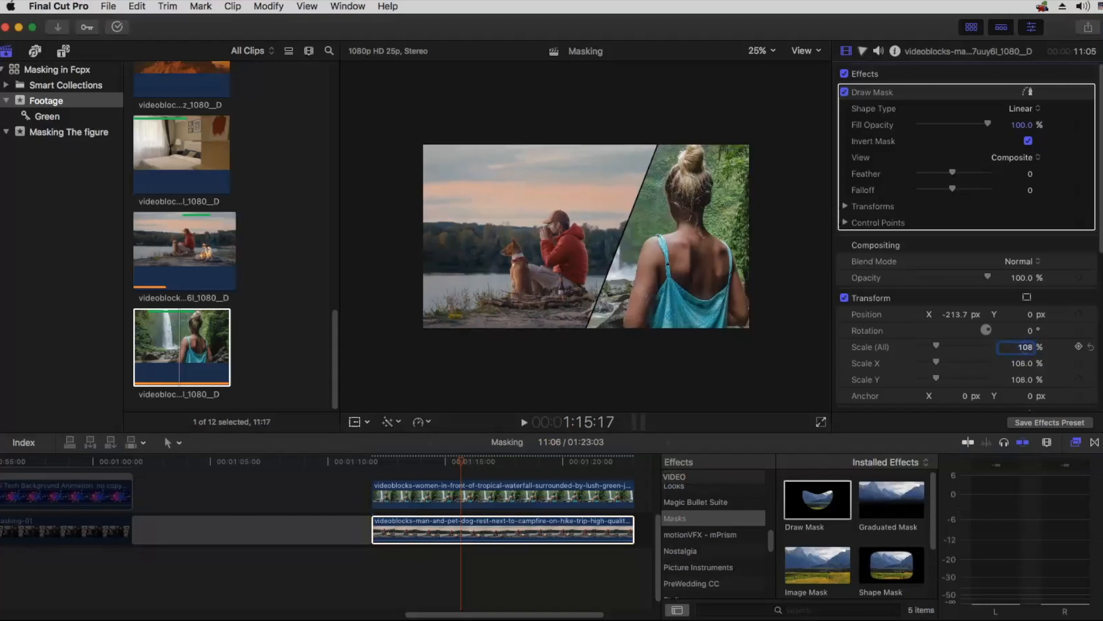
{"action": "left_click_drag", "start_coordinate": [958, 314], "coordinate": [954, 314]}
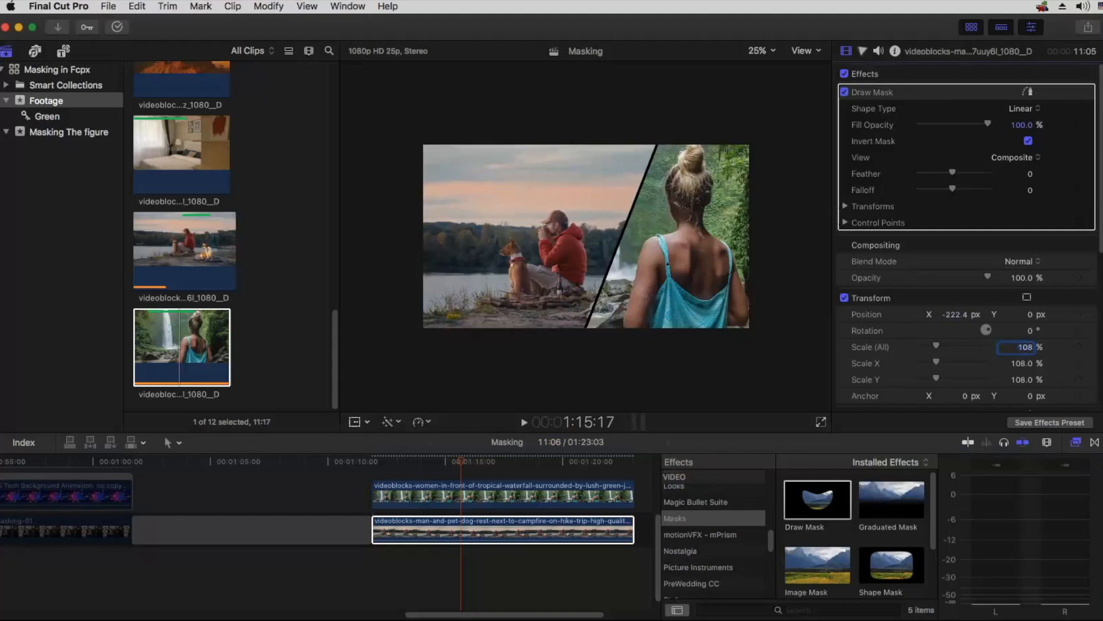
Step: Set the campfire clip's X position to -506.1 px and move its entire mask right to the waterfall's edge, leaving a thin divider
{"action": "left_click_drag", "start_coordinate": [422, 458], "coordinate": [478, 461]}
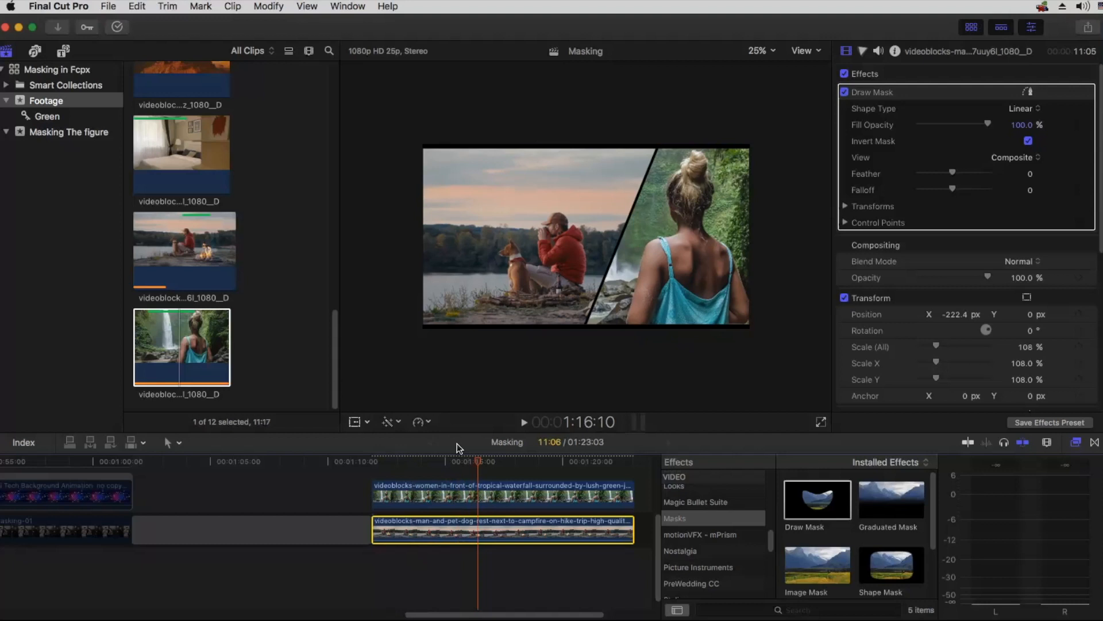
{"action": "key", "text": "h"}
{"action": "left_click_drag", "start_coordinate": [450, 489], "coordinate": [326, 547]}
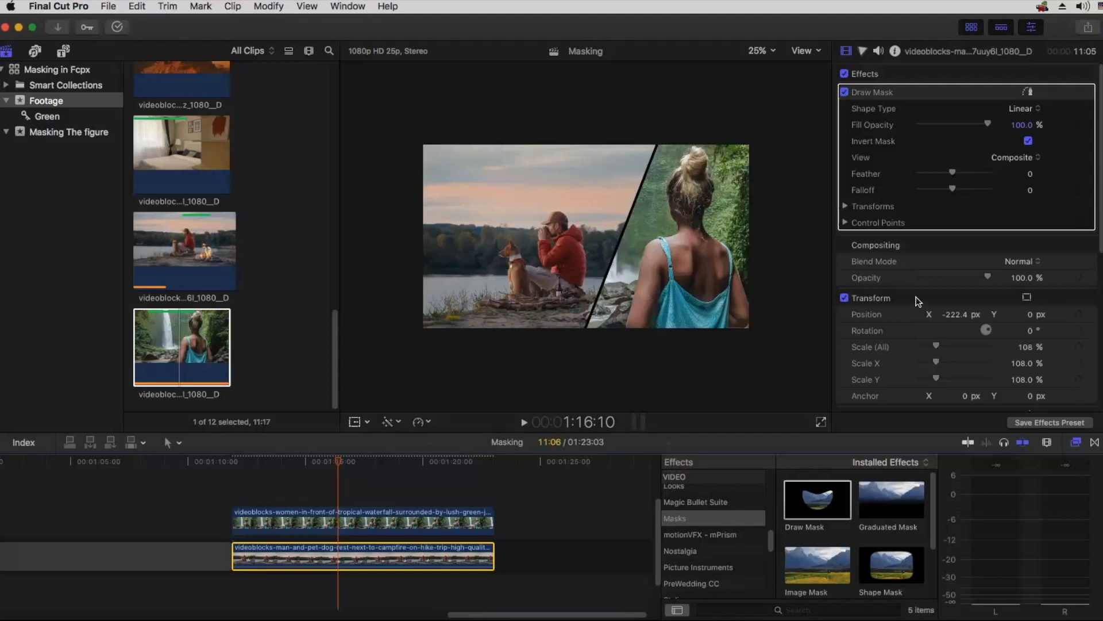
{"action": "left_click_drag", "start_coordinate": [954, 316], "coordinate": [917, 315]}
{"action": "left_click", "coordinate": [874, 92]}
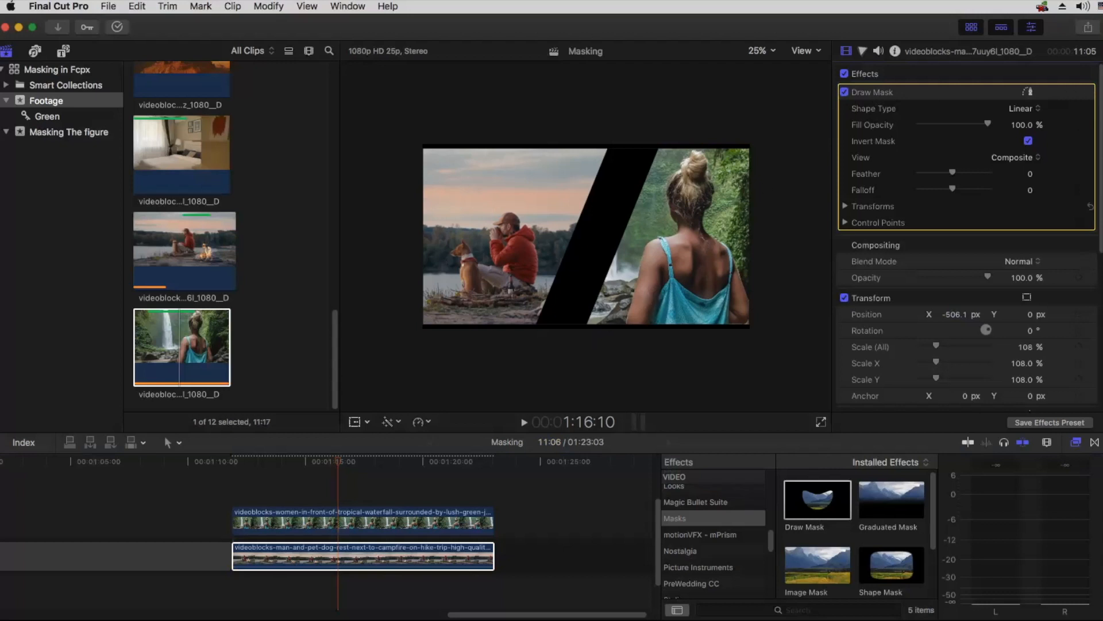
{"action": "left_click", "coordinate": [1028, 90]}
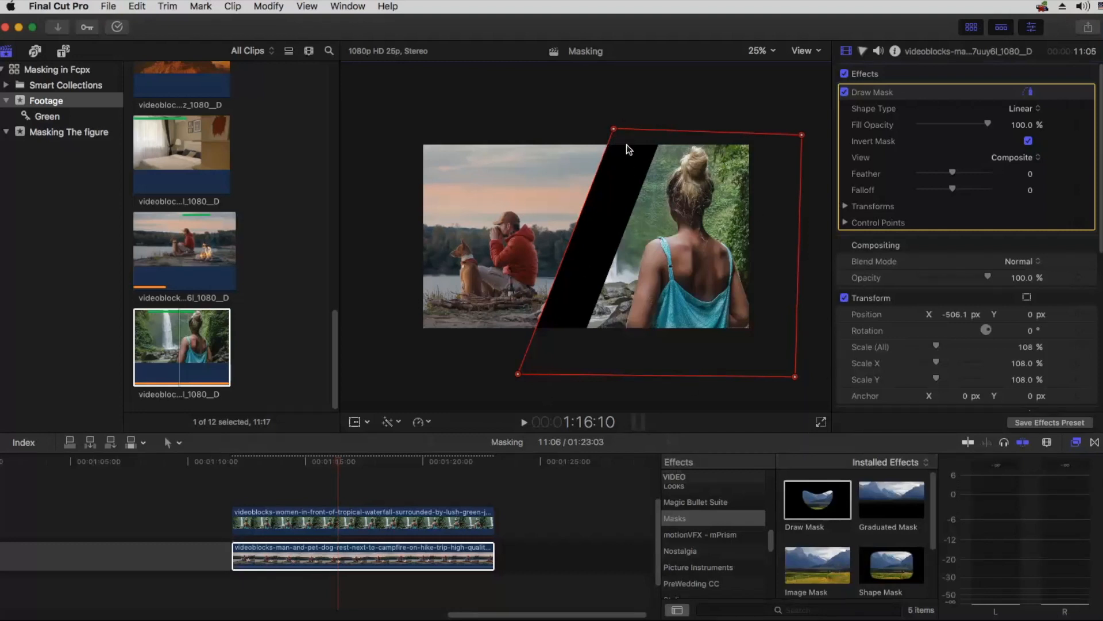
{"action": "left_click_drag", "start_coordinate": [612, 128], "coordinate": [659, 135]}
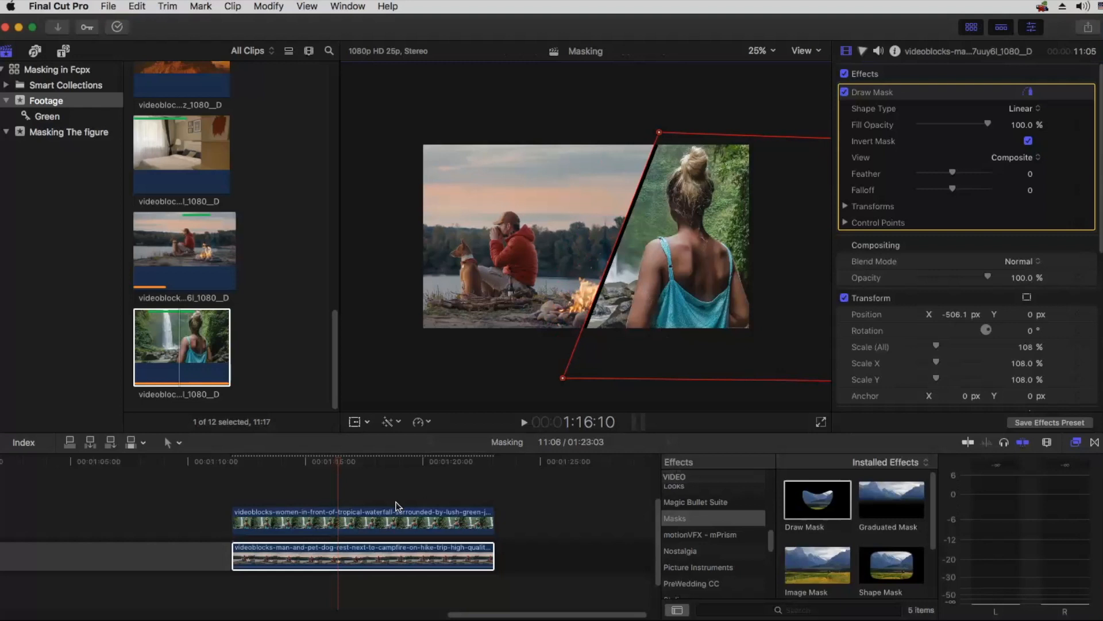
Step: Delete the Draw Mask effect from the campfire clip
{"action": "left_click", "coordinate": [343, 556]}
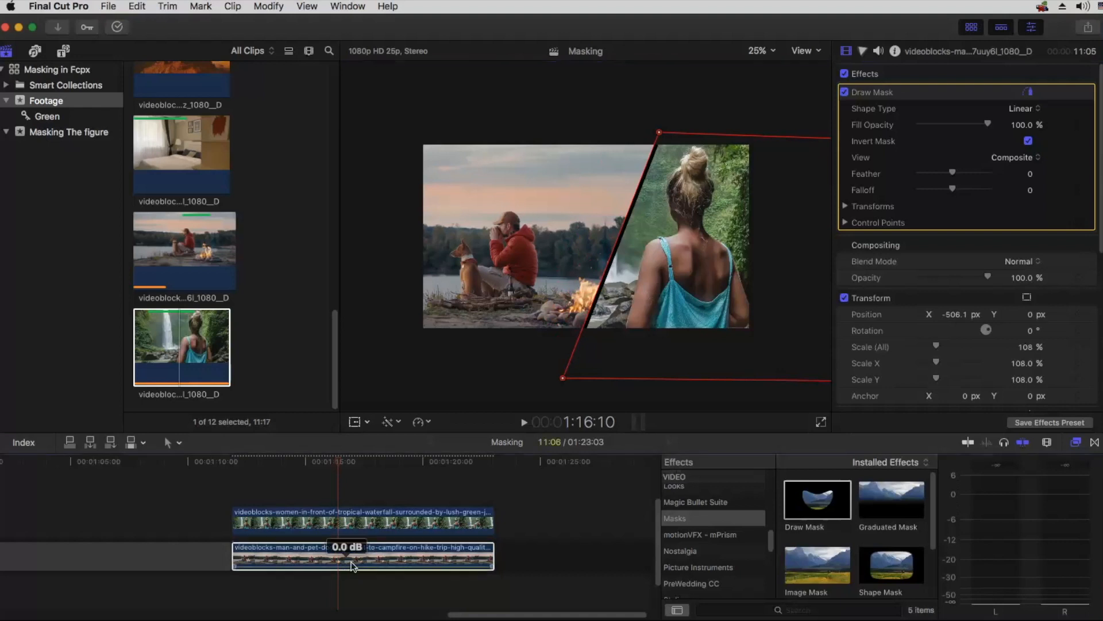
{"action": "left_click", "coordinate": [866, 91]}
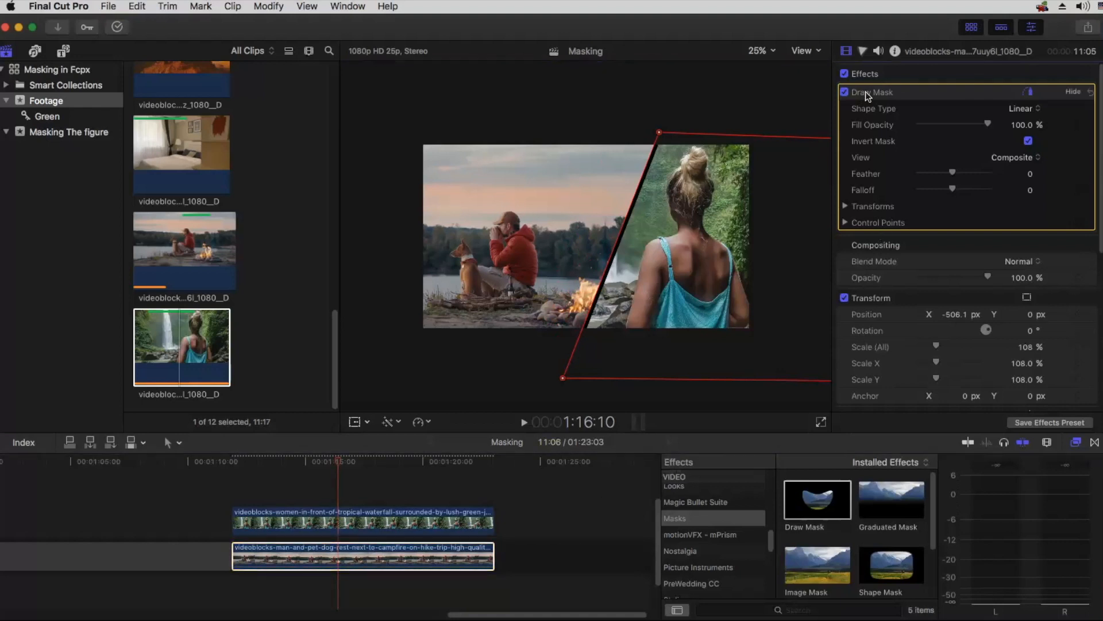
{"action": "key", "text": "Delete"}
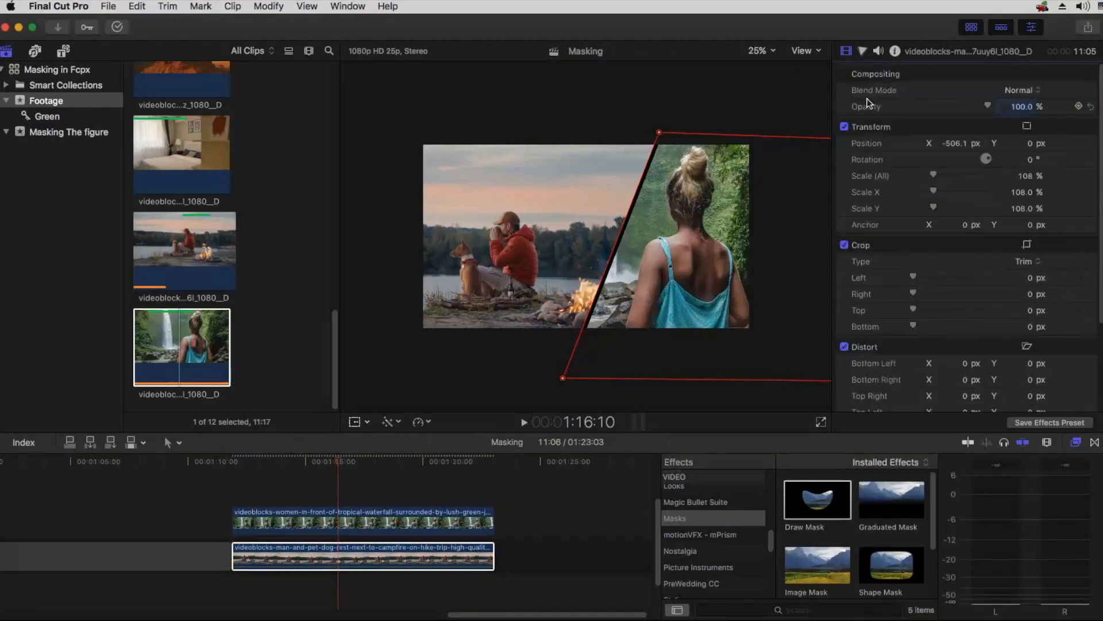
Step: Place the AleFX Toolkit Adjustment Layer title above the waterfall clip, spanning the clip's full length
{"action": "left_click", "coordinate": [400, 517]}
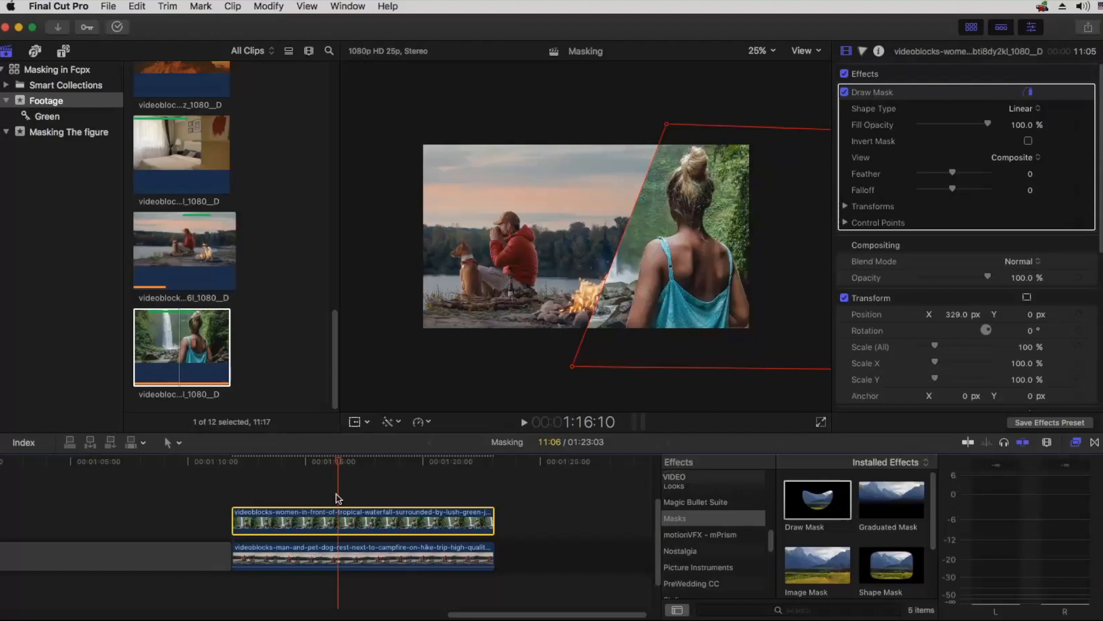
{"action": "left_click", "coordinate": [63, 52]}
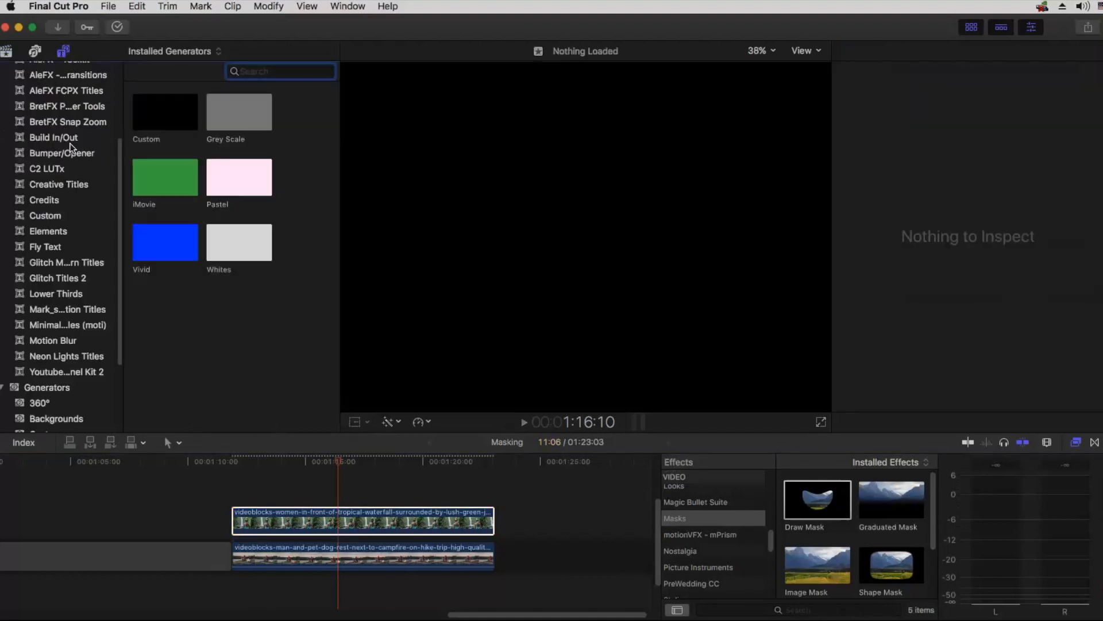
{"action": "scroll", "coordinate": [69, 144], "scroll_direction": "up", "scroll_amount": 5}
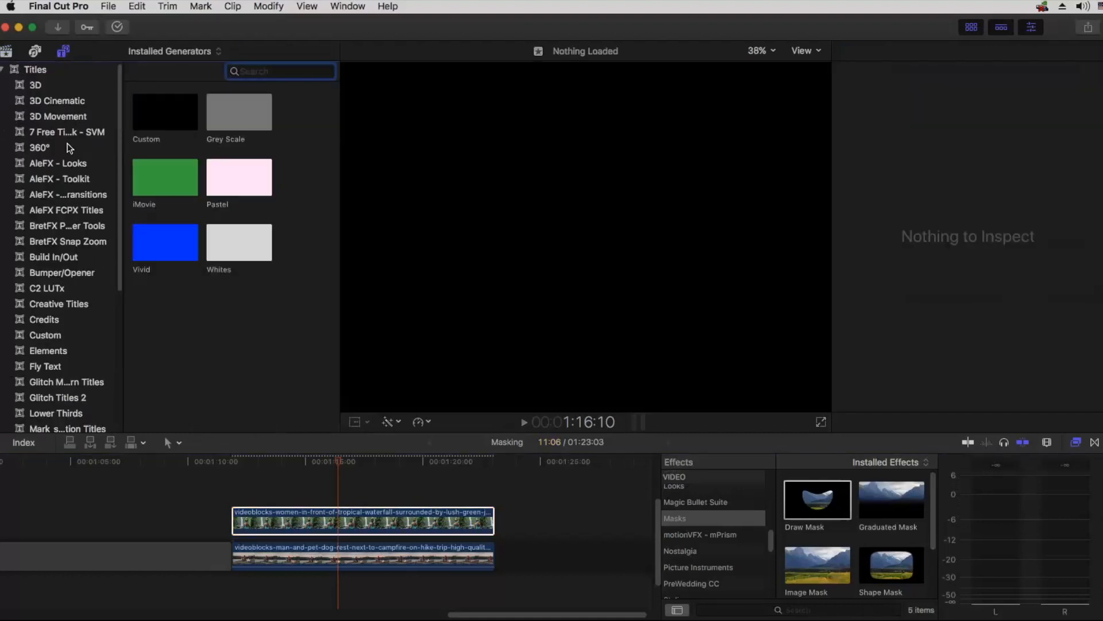
{"action": "left_click", "coordinate": [53, 183]}
{"action": "left_click_drag", "start_coordinate": [164, 276], "coordinate": [429, 488]}
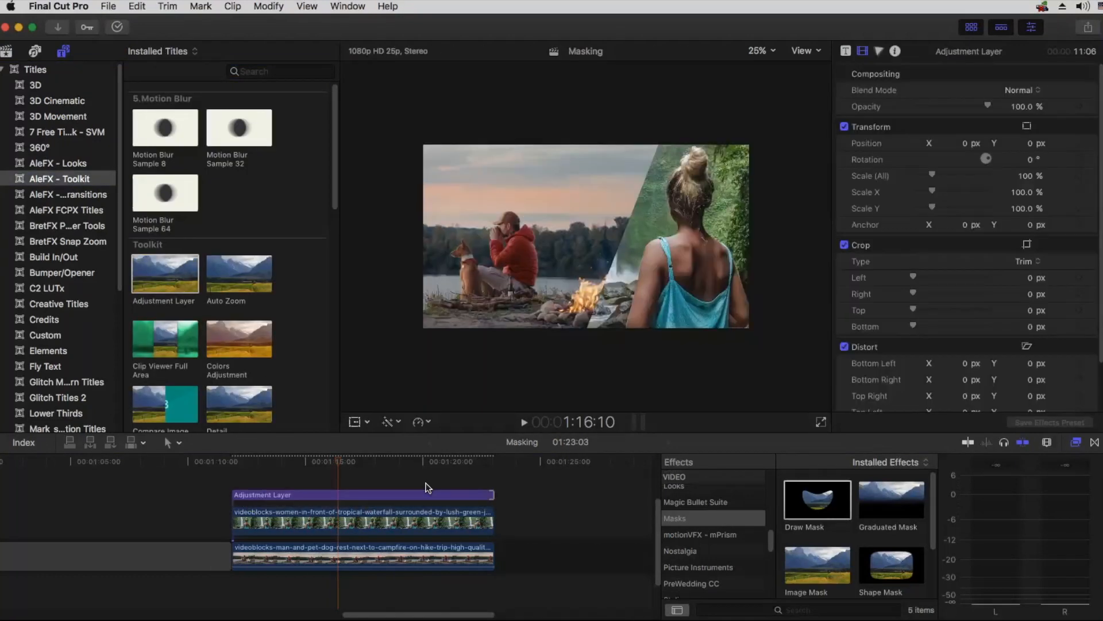
{"action": "left_click", "coordinate": [326, 495]}
Step: Copy the waterfall clip and paste its effects, including the drawn mask, onto the adjustment layer
{"action": "left_click", "coordinate": [325, 520]}
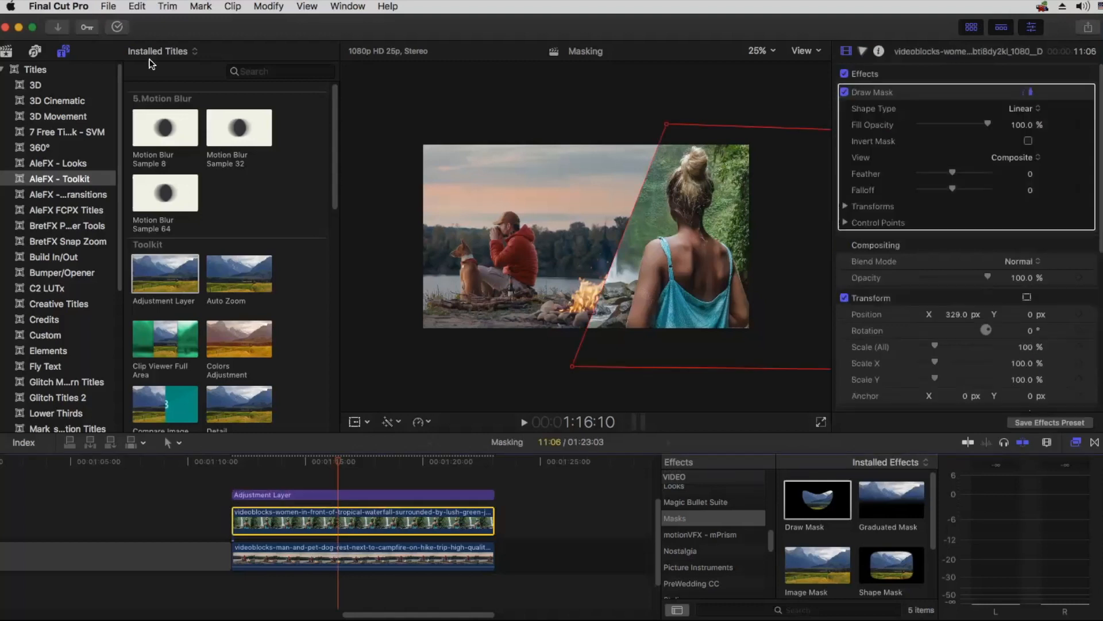
{"action": "left_click", "coordinate": [138, 6]}
{"action": "left_click", "coordinate": [152, 81]}
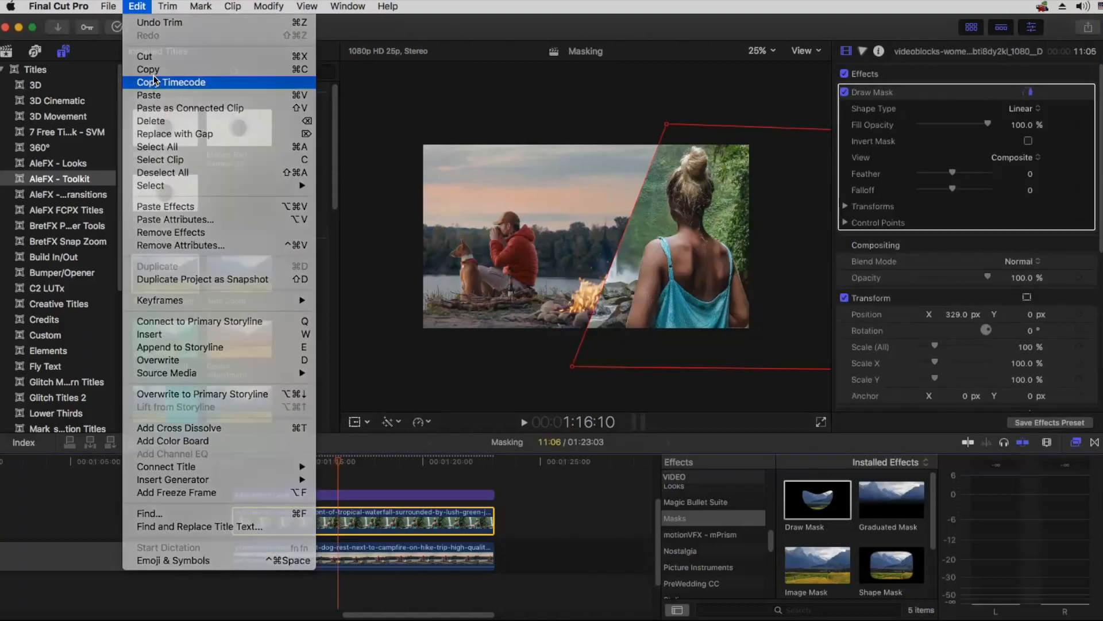
{"action": "left_click", "coordinate": [138, 6]}
{"action": "left_click", "coordinate": [150, 69]}
{"action": "left_click", "coordinate": [337, 494]}
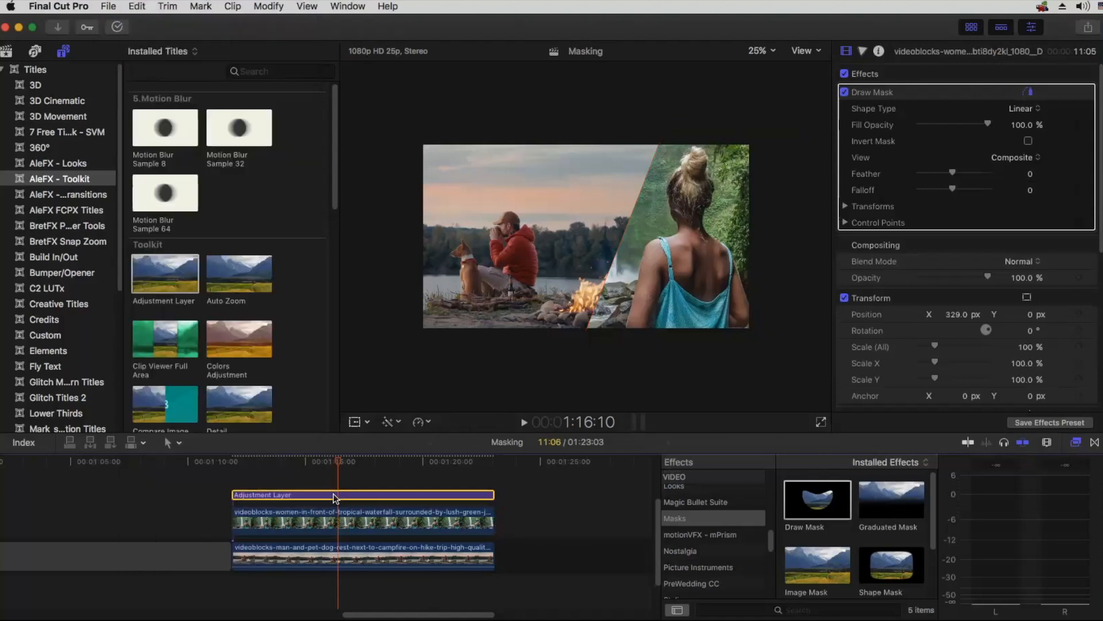
{"action": "left_click", "coordinate": [139, 7]}
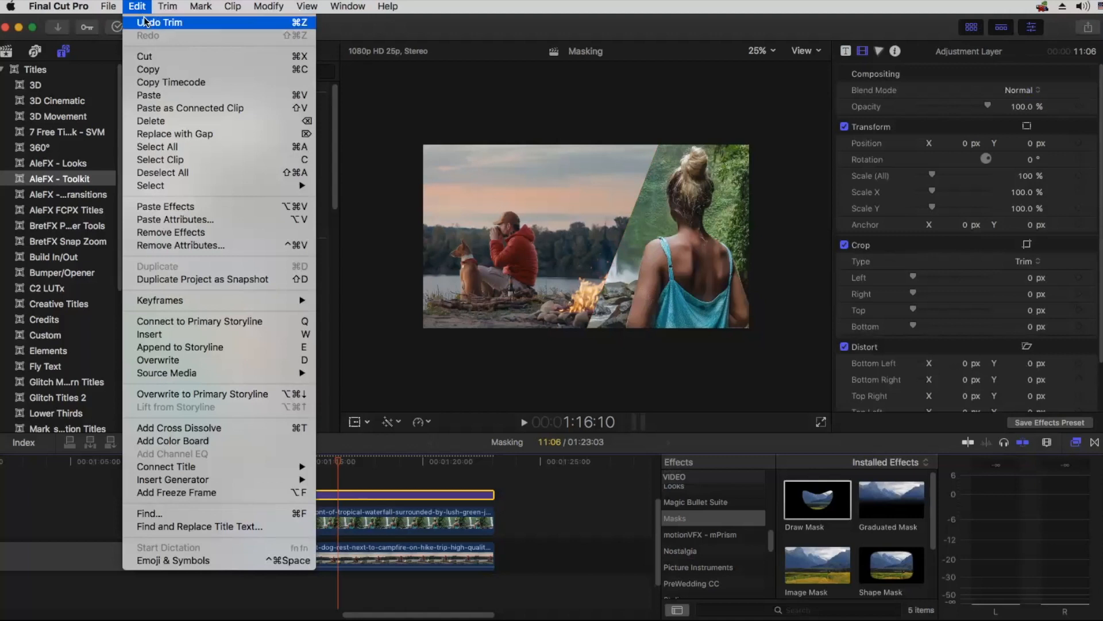
{"action": "left_click", "coordinate": [165, 205]}
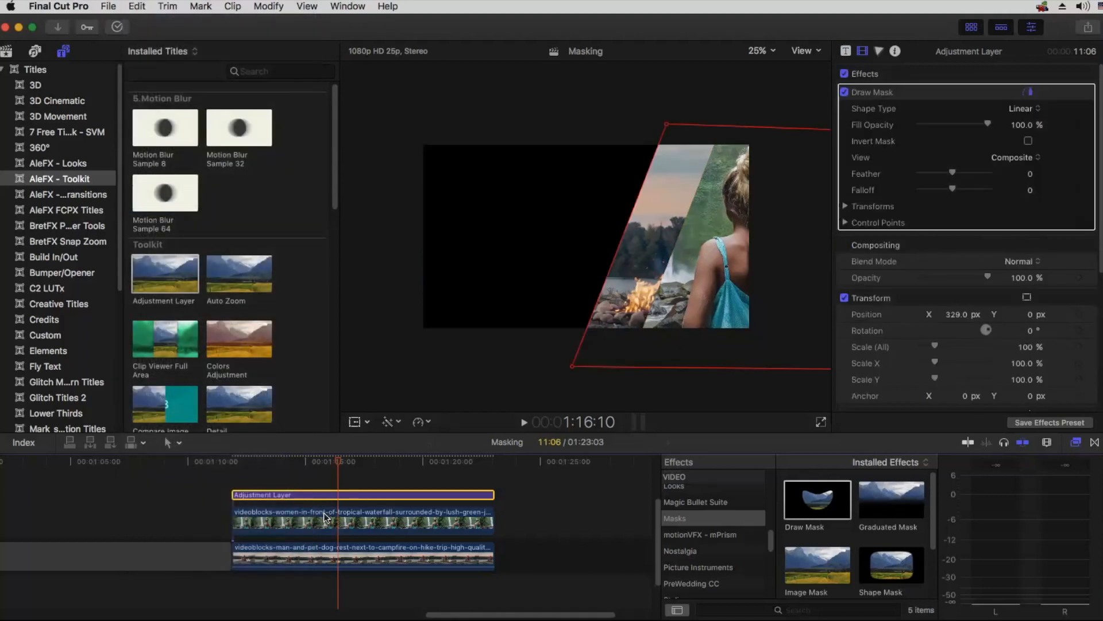
Step: Remove the Draw Mask effect from the waterfall clip itself
{"action": "left_click", "coordinate": [343, 519]}
{"action": "left_click", "coordinate": [875, 92]}
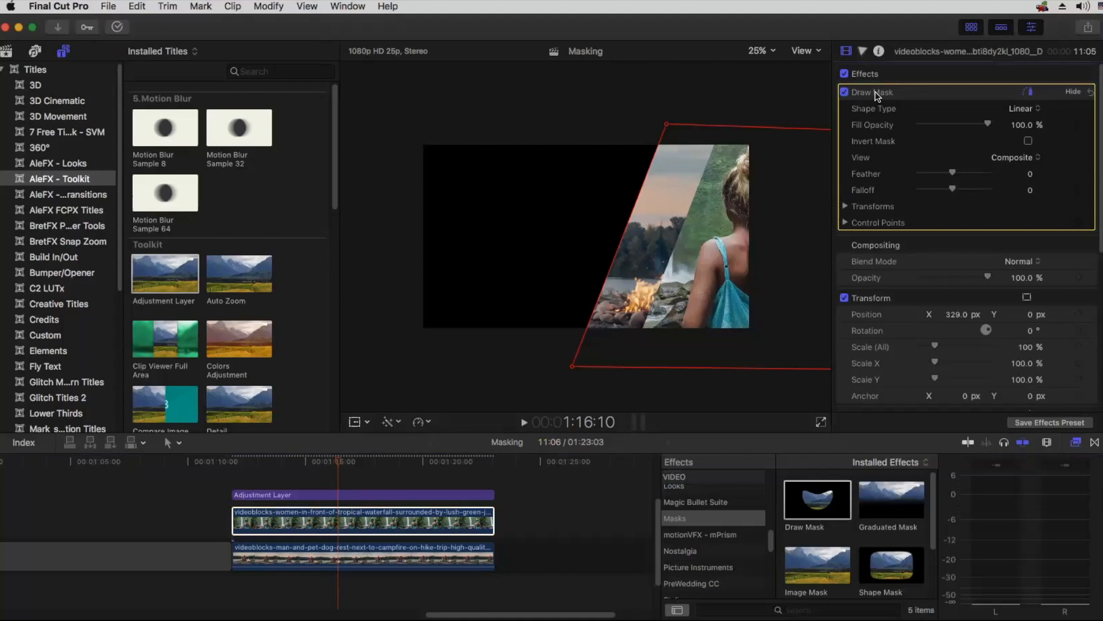
{"action": "key", "text": "Delete"}
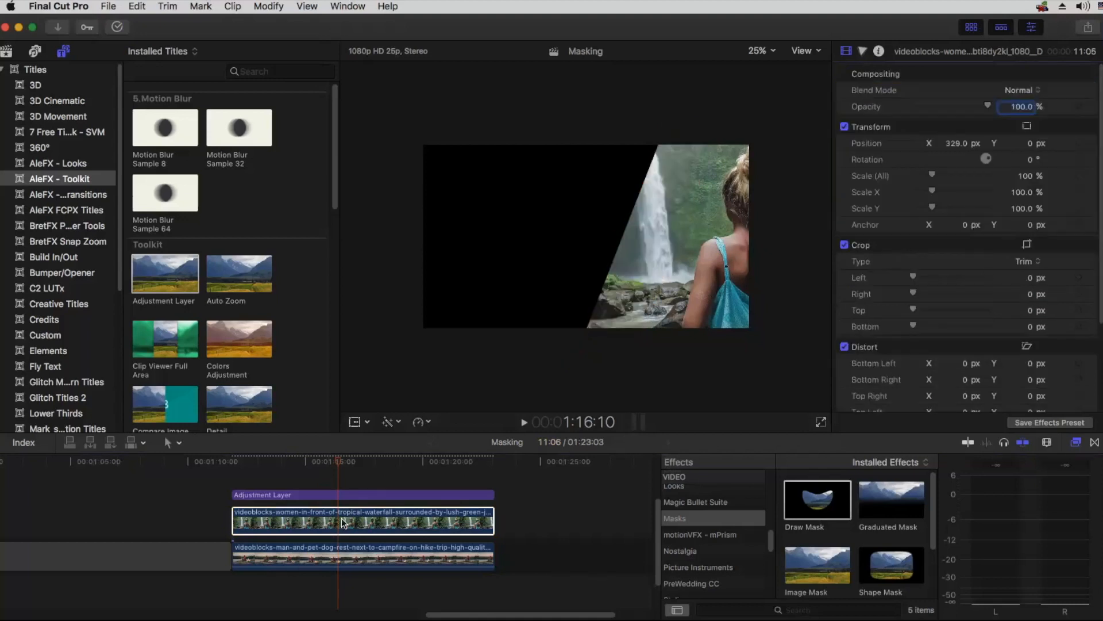
Step: Disable the campfire clip and set the waterfall clip's X position to -42.2 px to reframe the woman inside the mask
{"action": "left_click", "coordinate": [344, 561]}
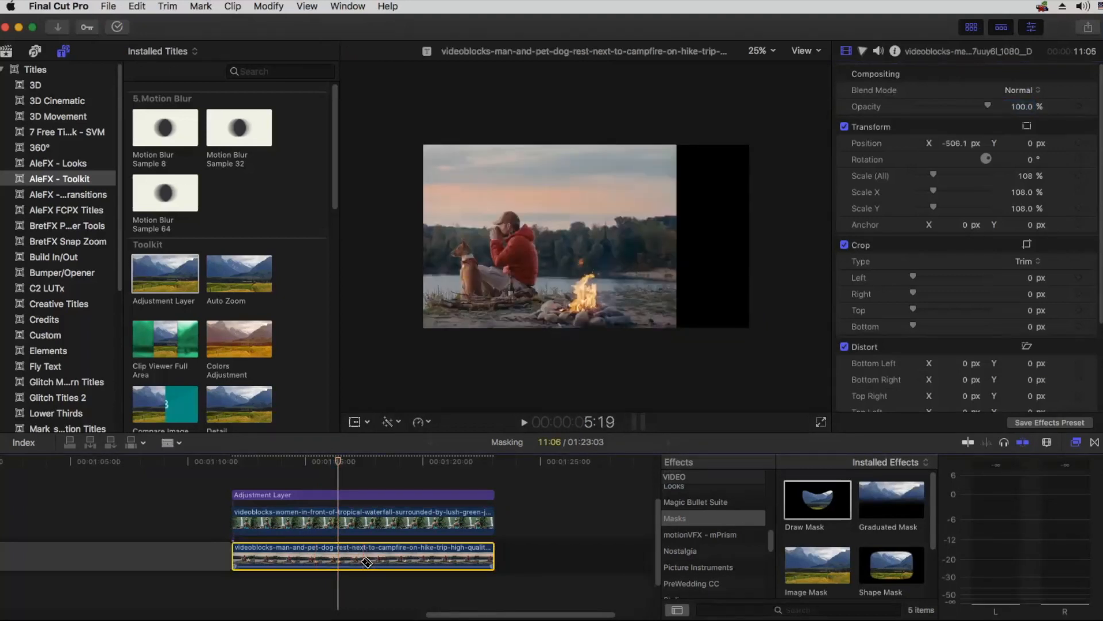
{"action": "key", "text": "b"}
{"action": "key", "text": "a"}
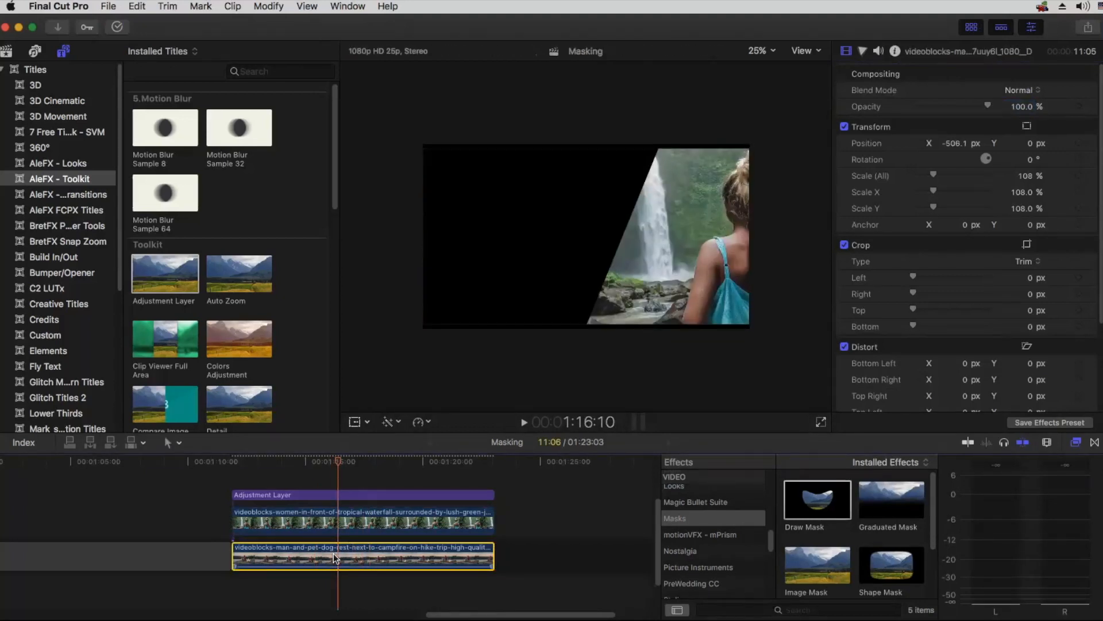
{"action": "key", "text": "v"}
{"action": "left_click", "coordinate": [350, 514]}
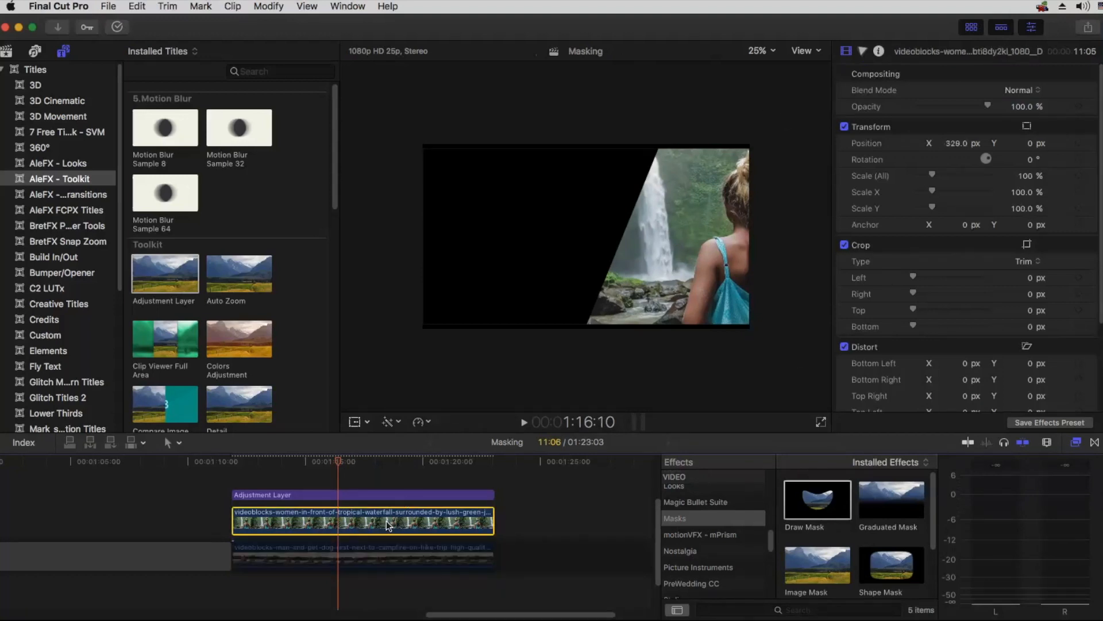
{"action": "left_click_drag", "start_coordinate": [958, 143], "coordinate": [851, 143]}
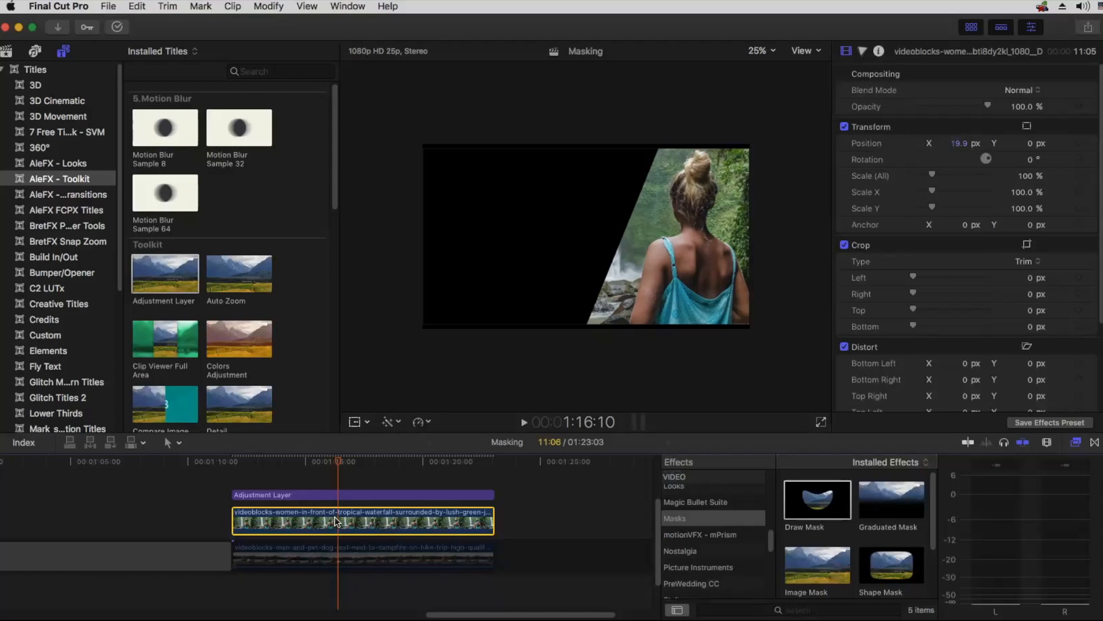
{"action": "left_click_drag", "start_coordinate": [959, 143], "coordinate": [946, 143]}
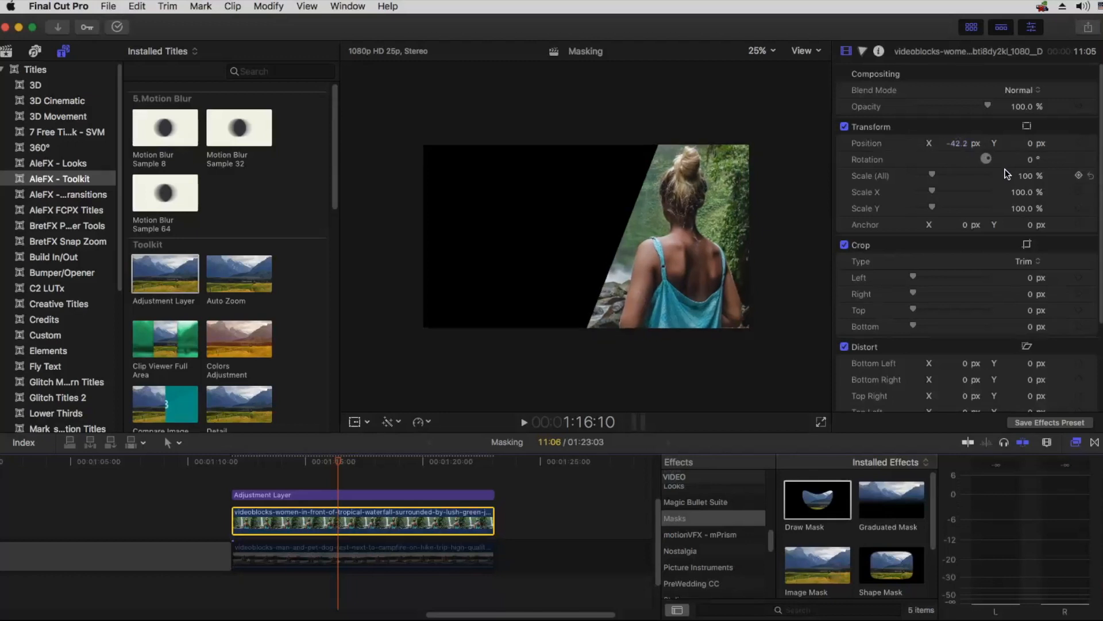
Step: Re-enable the campfire clip and combine the adjustment layer and waterfall clip into a compound clip named Split Screen 01 in the Footage event
{"action": "left_click", "coordinate": [367, 550]}
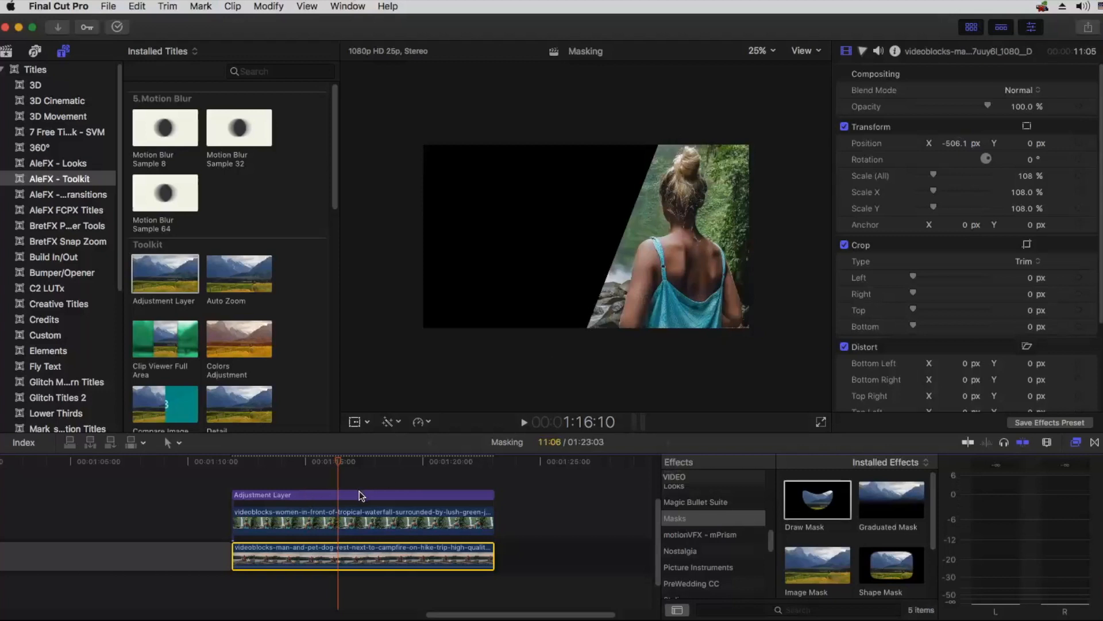
{"action": "left_click_drag", "start_coordinate": [319, 476], "coordinate": [385, 517]}
{"action": "right_click", "coordinate": [363, 521]}
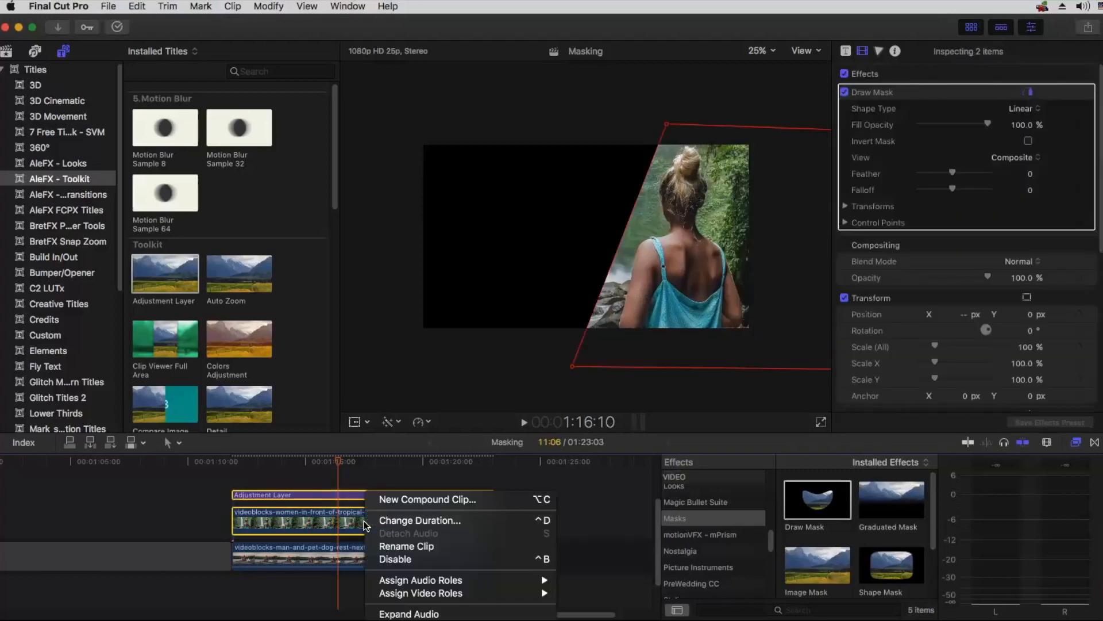
{"action": "left_click", "coordinate": [391, 499]}
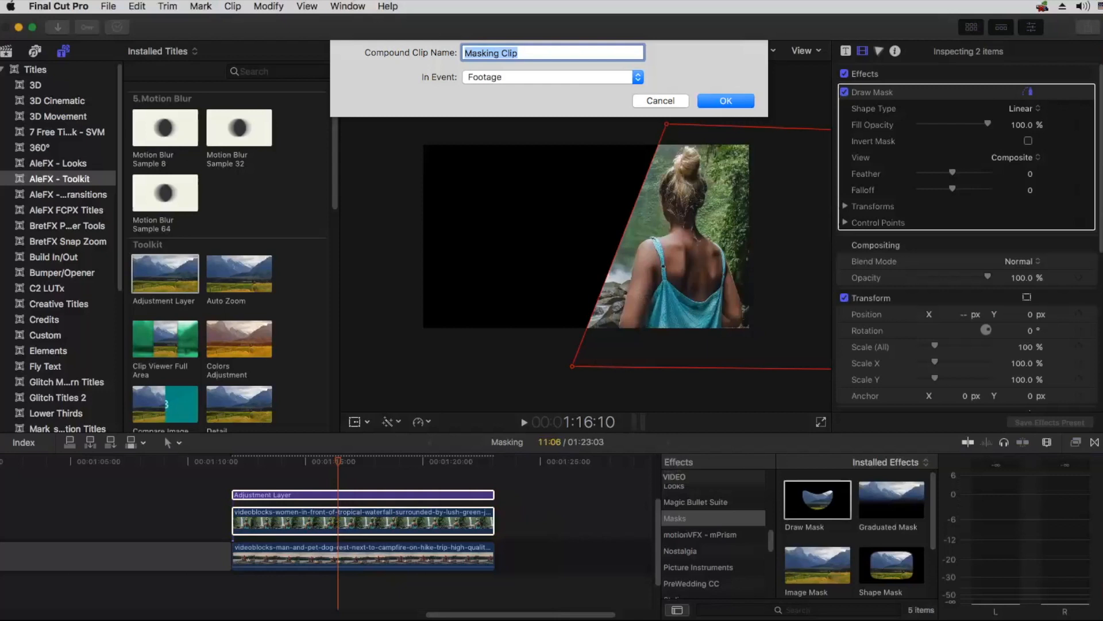
{"action": "type", "text": "Split Scre"}
{"action": "type", "text": "en #"}
{"action": "key", "text": "BackSpace"}
{"action": "type", "text": "01"}
{"action": "key", "text": "Return"}
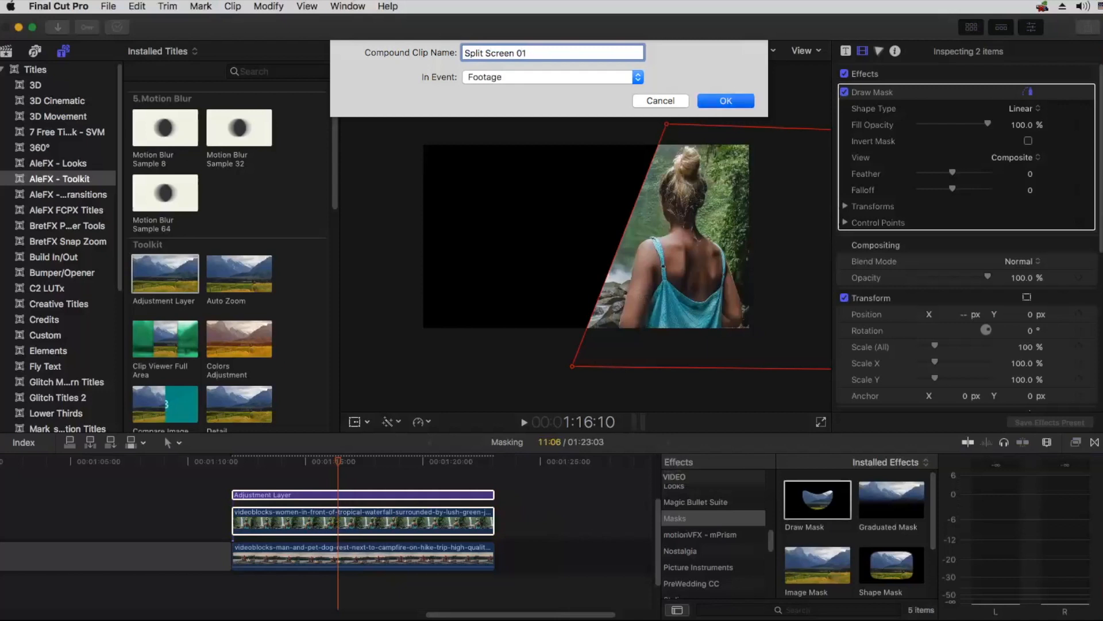
Step: Open the Split Screen 01 compound clip to view its contents, and return to the Masking project
{"action": "left_click", "coordinate": [345, 513]}
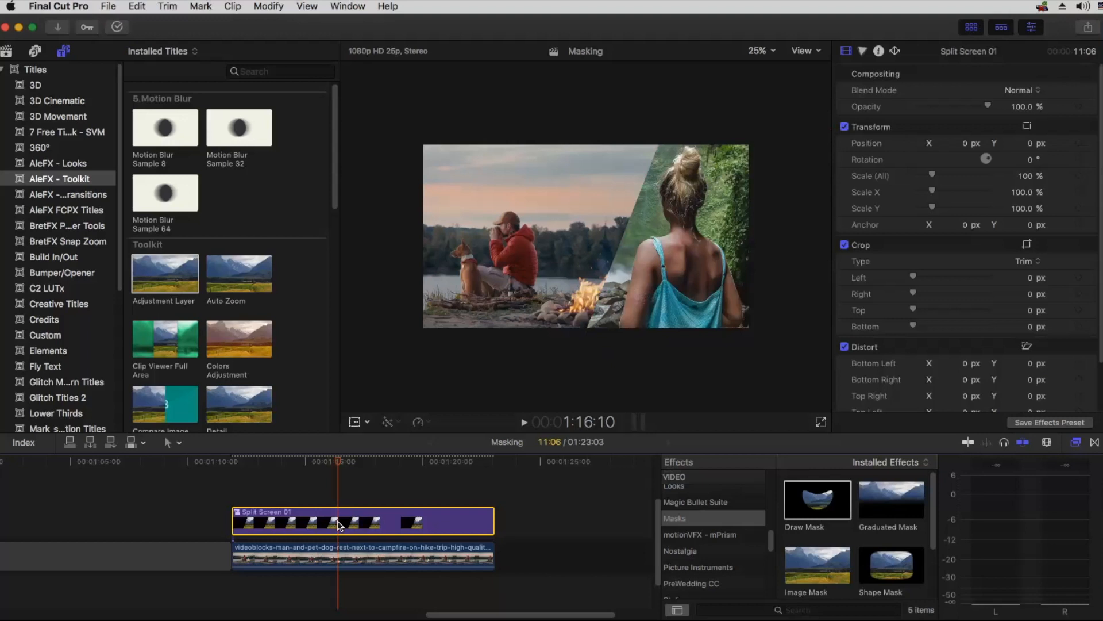
{"action": "double_click", "coordinate": [339, 515]}
{"action": "left_click", "coordinate": [431, 442]}
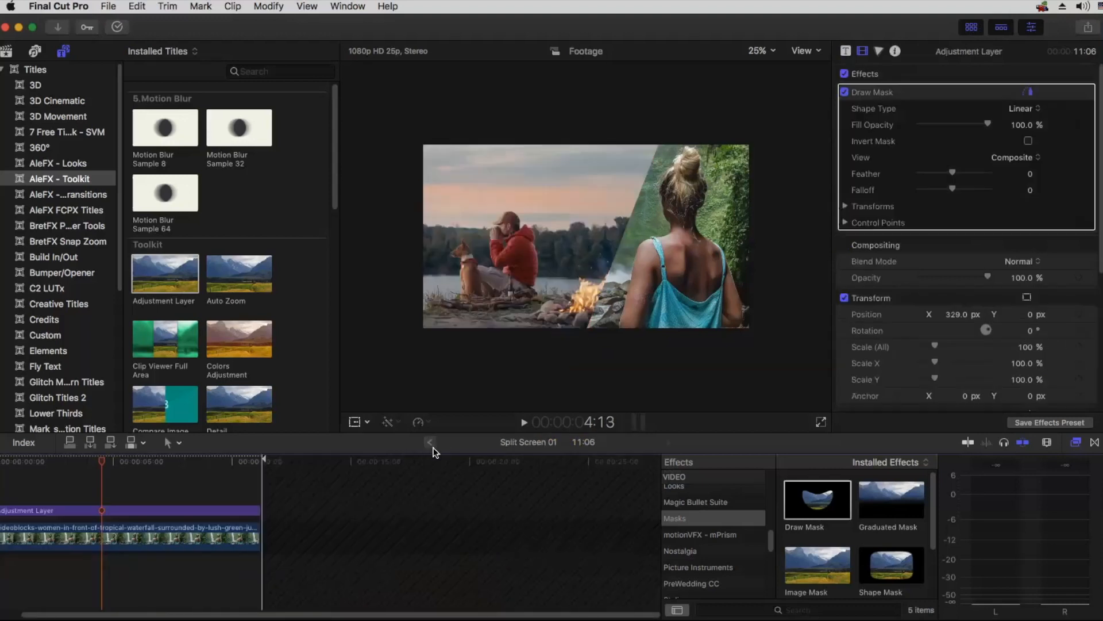
Step: Add an Adjustment Layer between Split Screen 01 and the campfire clip, matching their length, and paste the copied mask effects onto it, inverted
{"action": "left_click_drag", "start_coordinate": [170, 257], "coordinate": [237, 514]}
{"action": "left_click_drag", "start_coordinate": [461, 513], "coordinate": [495, 513]}
{"action": "left_click", "coordinate": [141, 8]}
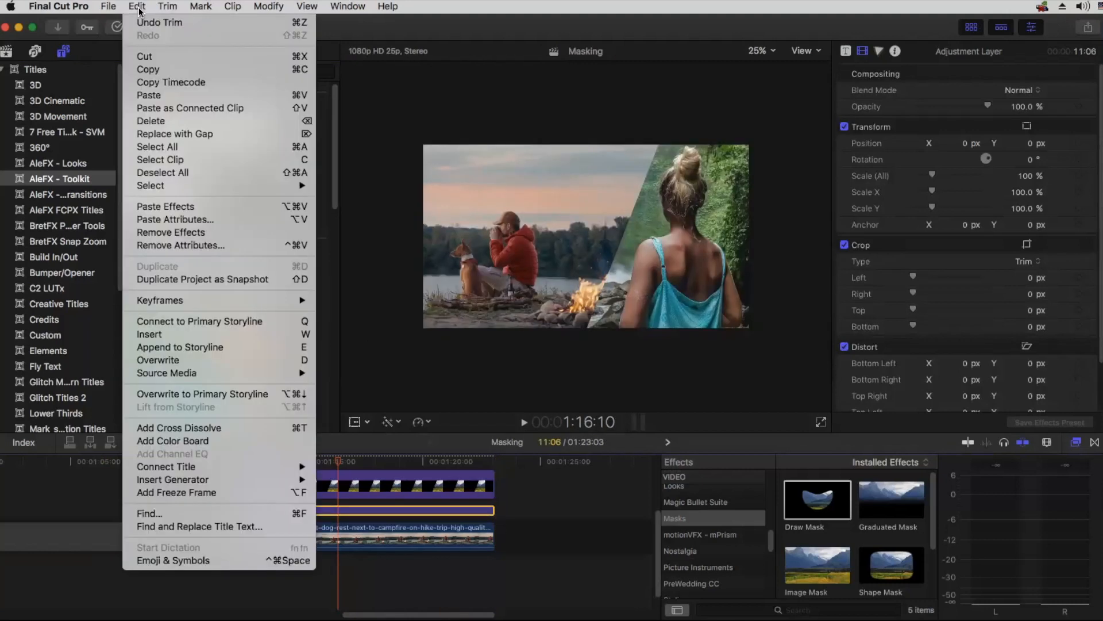
{"action": "left_click", "coordinate": [153, 208]}
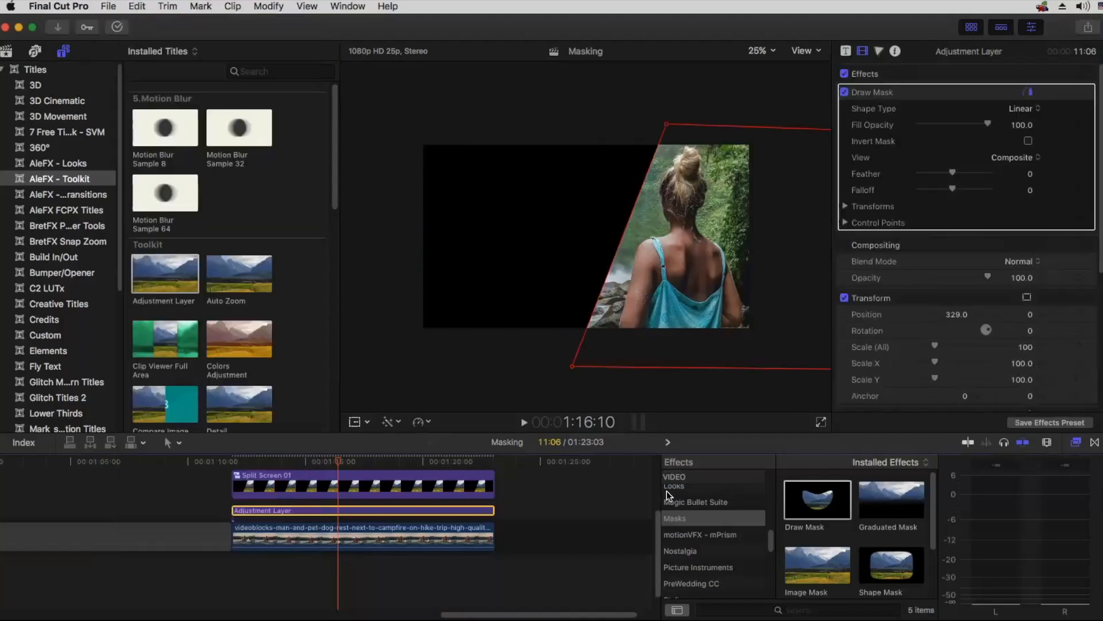
{"action": "left_click", "coordinate": [1028, 141]}
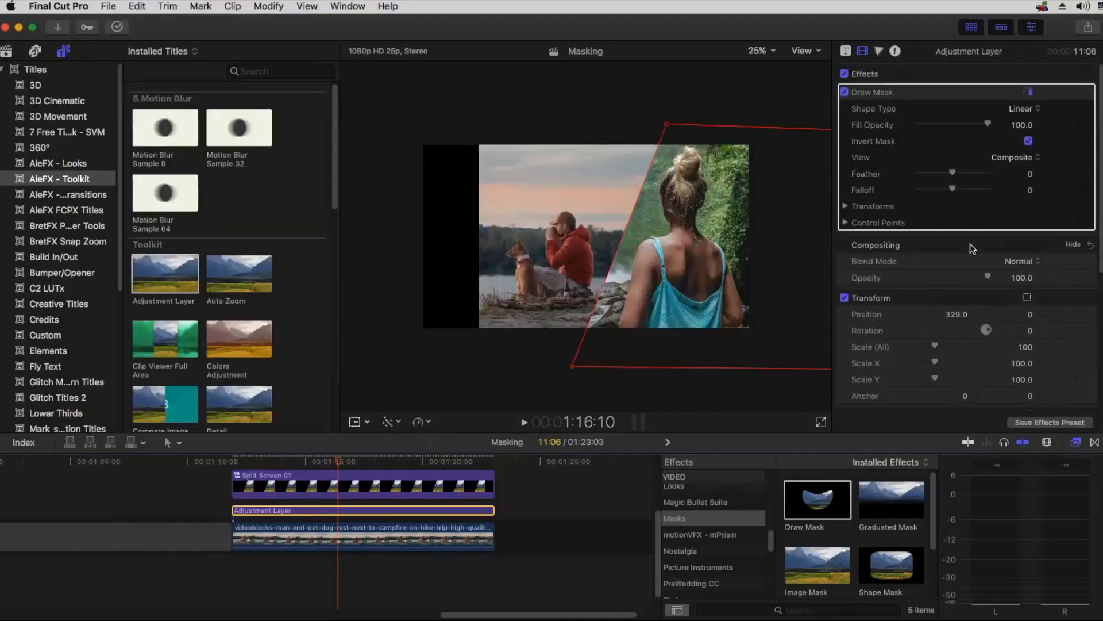
Step: Set the campfire clip's X position to -816.4 px and return the adjustment layer's X position to 0 px
{"action": "left_click", "coordinate": [339, 533]}
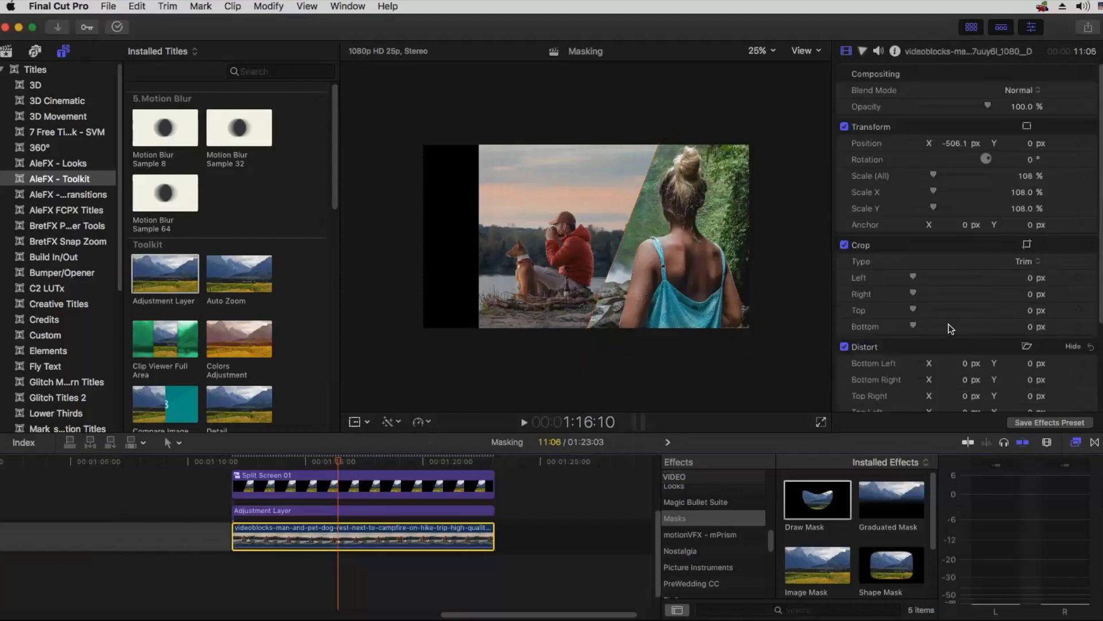
{"action": "left_click_drag", "start_coordinate": [955, 143], "coordinate": [940, 143]}
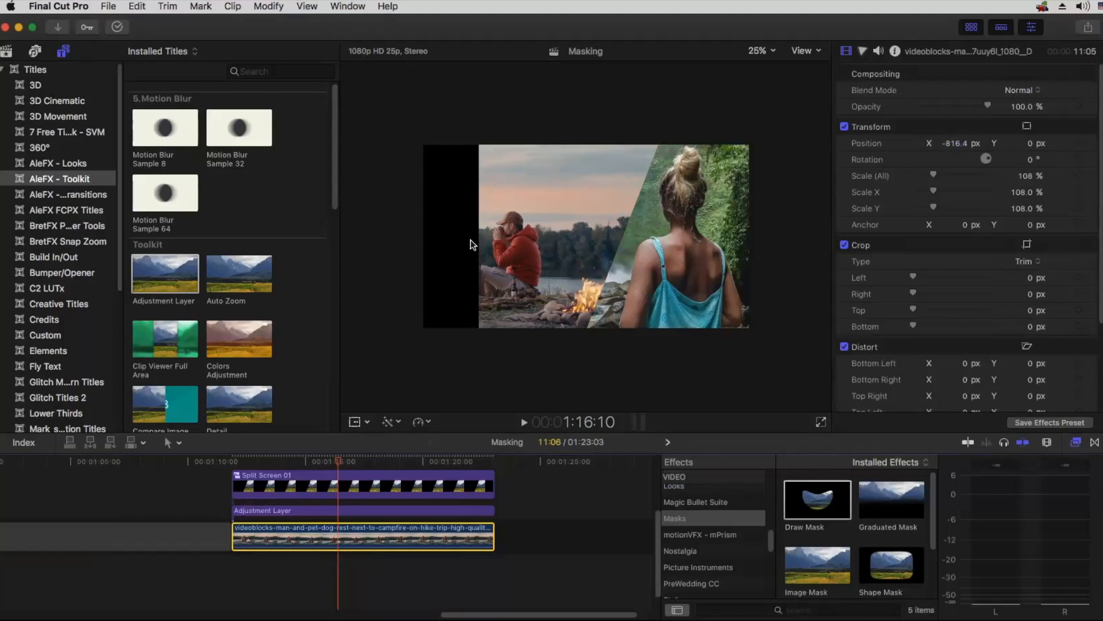
{"action": "left_click", "coordinate": [304, 508]}
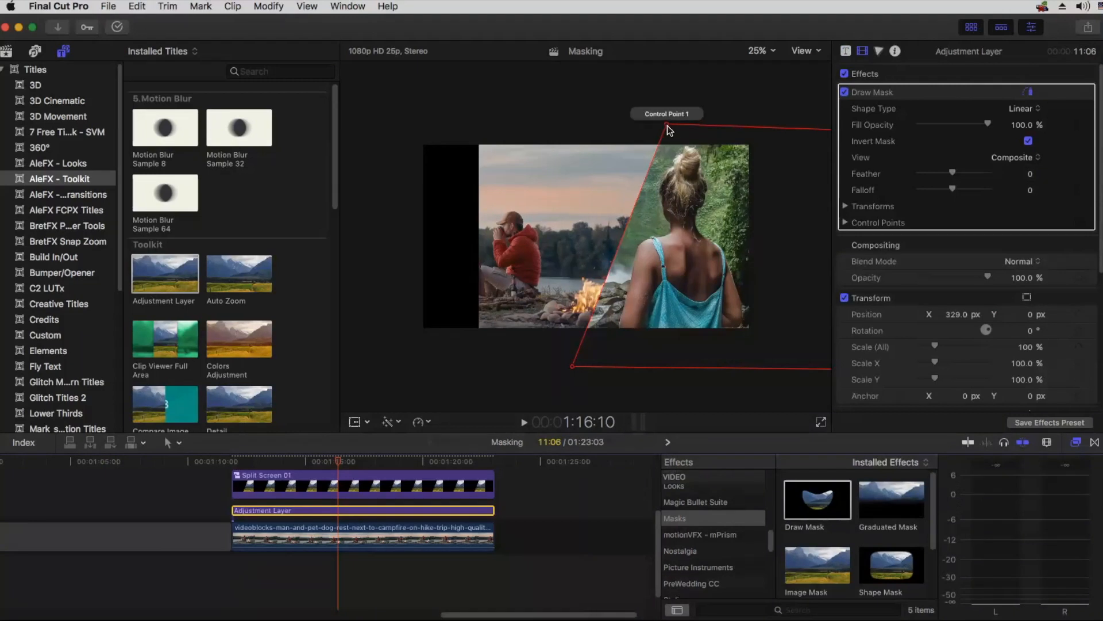
{"action": "mouse_move", "coordinate": [667, 126]}
{"action": "left_mouse_down"}
{"action": "mouse_move", "coordinate": [627, 128]}
{"action": "mouse_move", "coordinate": [666, 124]}
{"action": "left_mouse_up"}
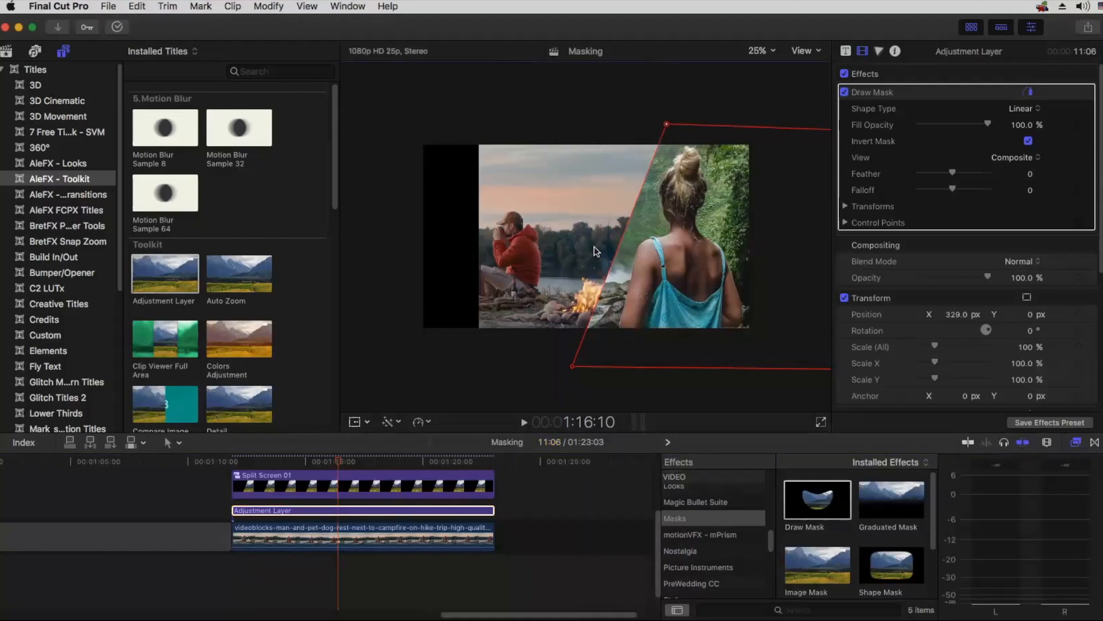
{"action": "left_click", "coordinate": [330, 517]}
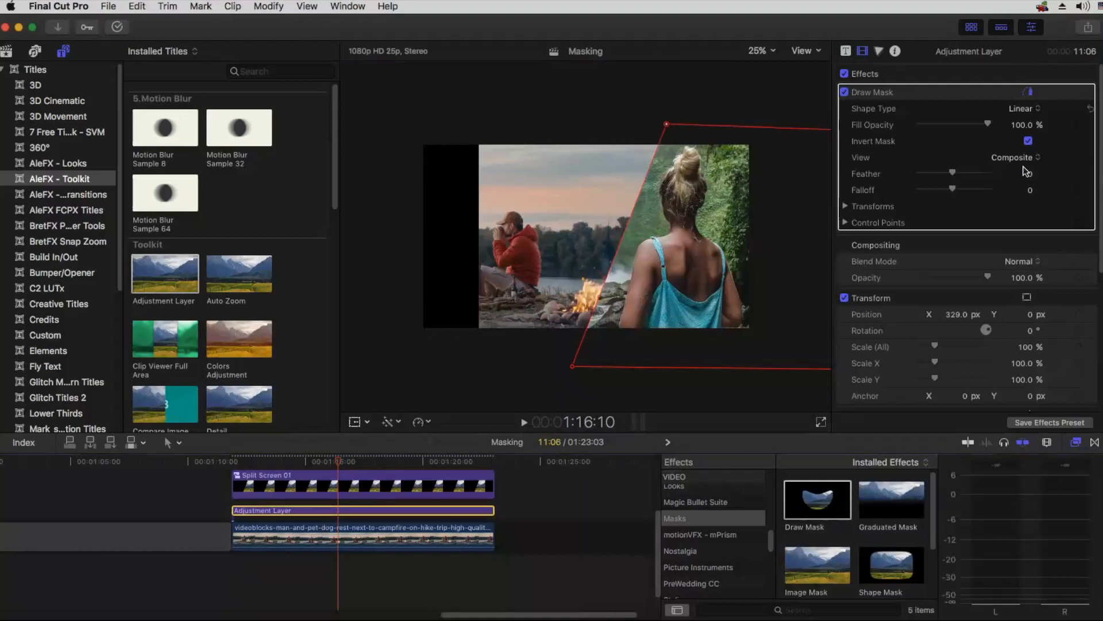
{"action": "key", "text": "super+z"}
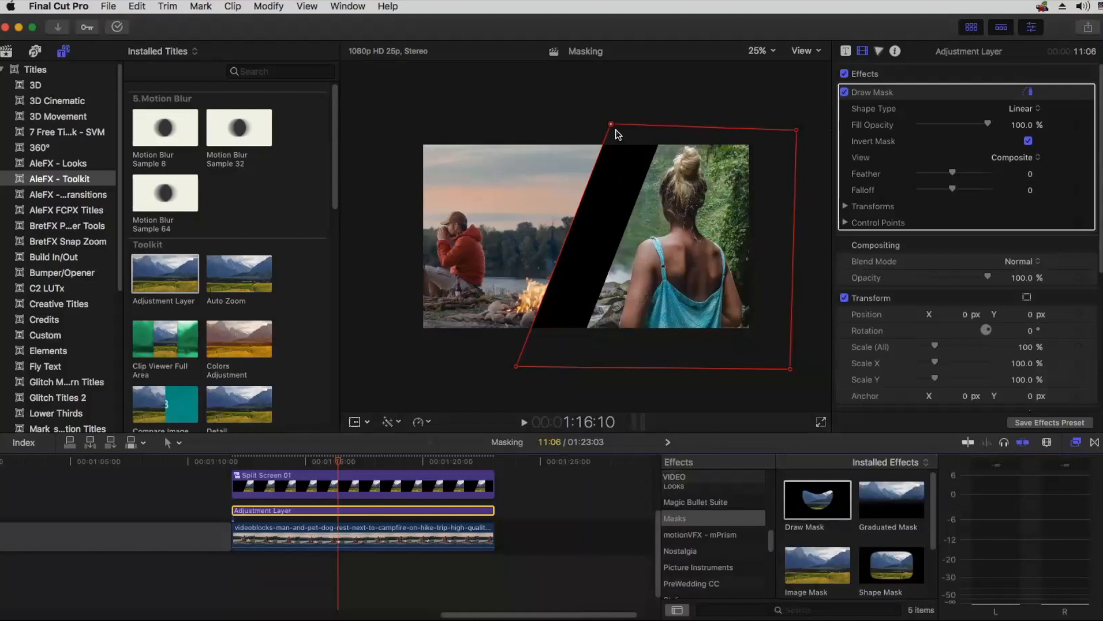
Step: Move the adjustment layer mask's two slanted-edge points right toward the waterfall, leaving a thin divider, and select the campfire clip
{"action": "left_click_drag", "start_coordinate": [630, 127], "coordinate": [661, 130]}
{"action": "left_click_drag", "start_coordinate": [519, 367], "coordinate": [573, 361]}
{"action": "left_click_drag", "start_coordinate": [660, 130], "coordinate": [659, 129]}
{"action": "left_click", "coordinate": [378, 529]}
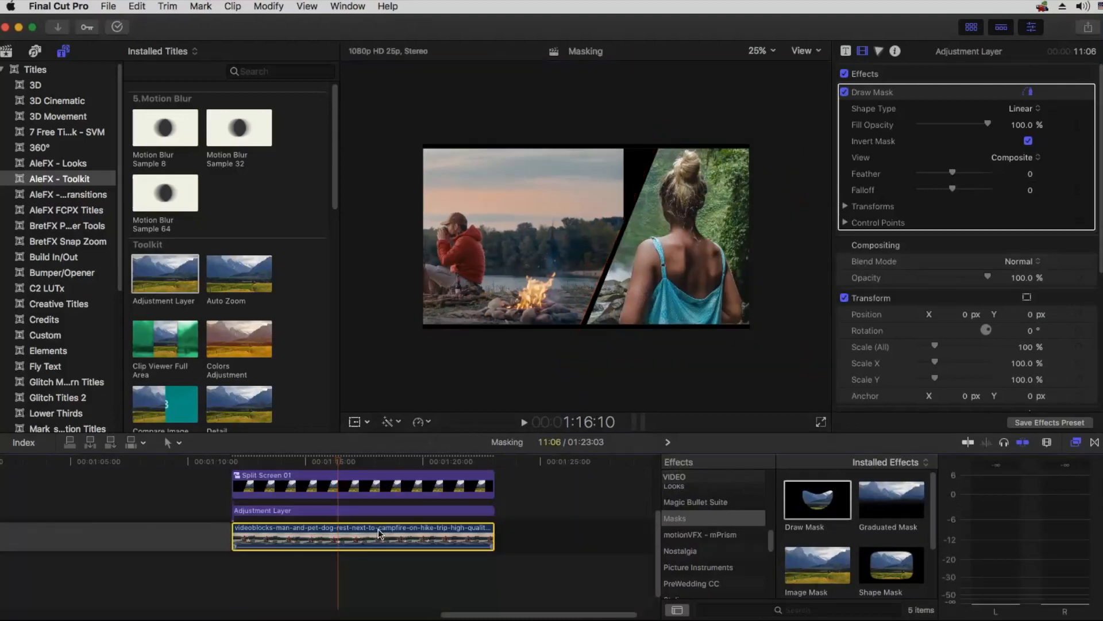
Step: Set the campfire clip's X position to -504.4 px and play the split screen from near its start
{"action": "left_click_drag", "start_coordinate": [957, 140], "coordinate": [953, 159]}
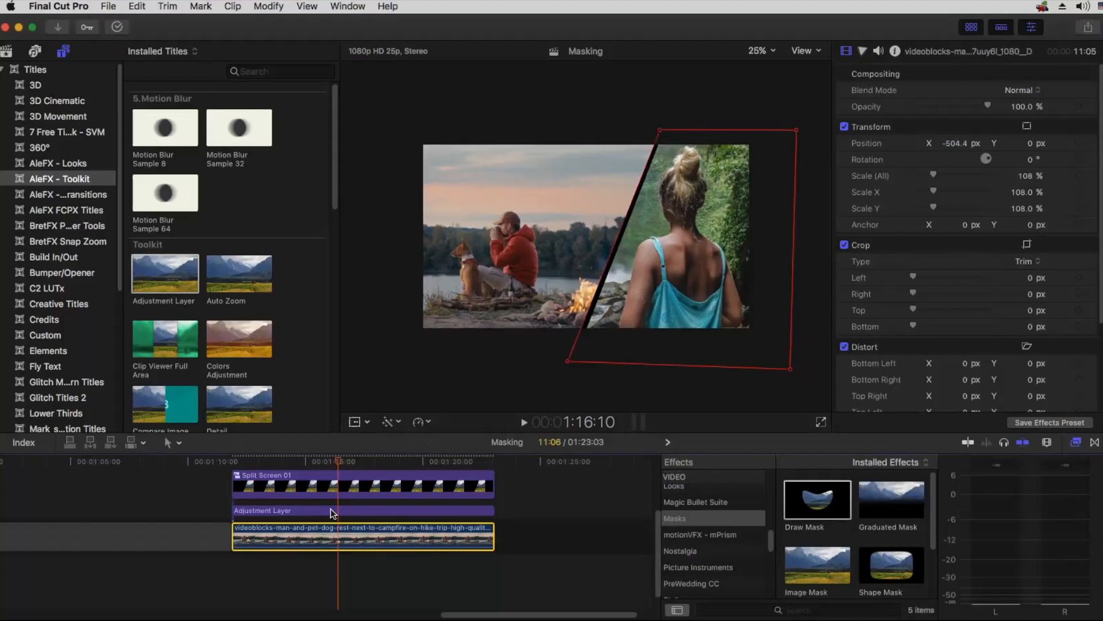
{"action": "left_click", "coordinate": [348, 510], "text": "super"}
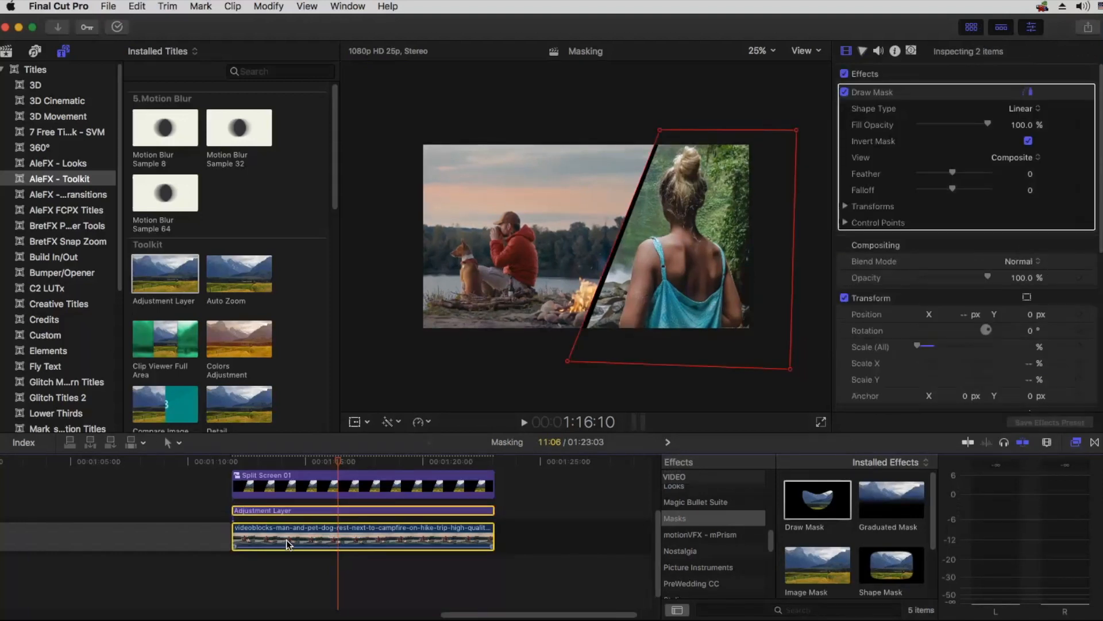
{"action": "left_click_drag", "start_coordinate": [338, 461], "coordinate": [252, 464]}
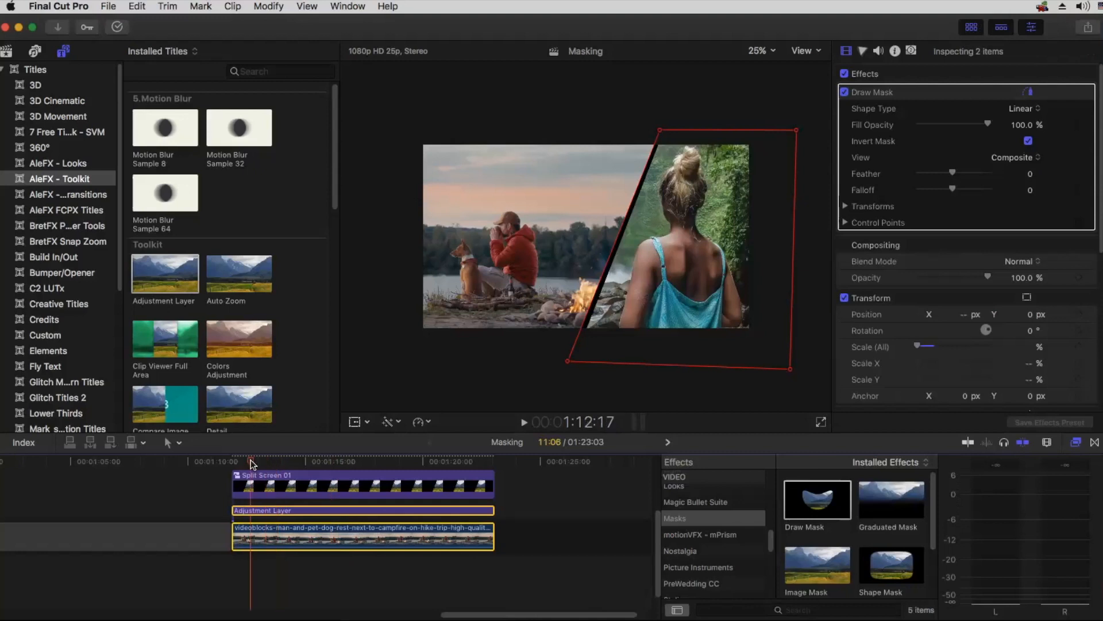
{"action": "key", "text": "space"}
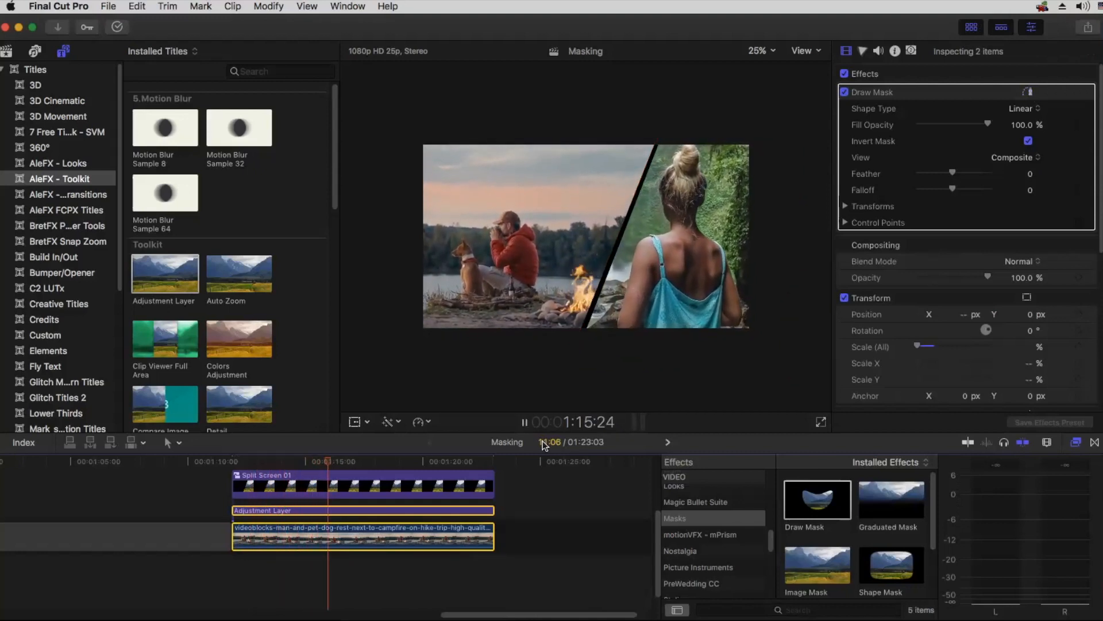
{"action": "key", "text": "space"}
Step: Shift the campfire clip horizontally so the man and dog sit closer to the slanted divider
{"action": "left_click", "coordinate": [338, 563]}
{"action": "left_click", "coordinate": [344, 543]}
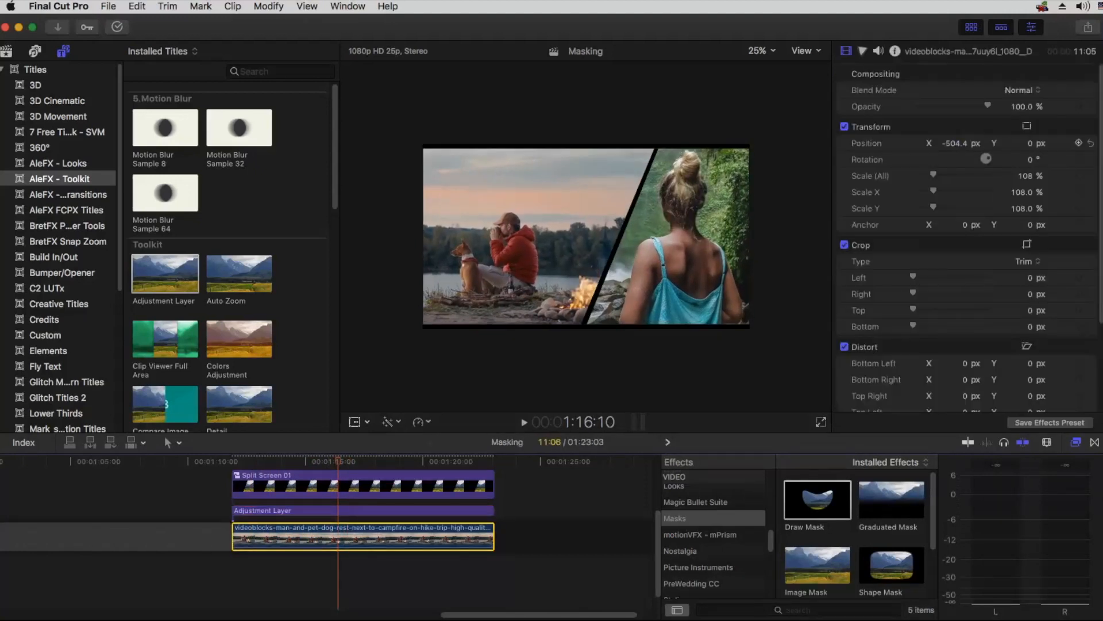
{"action": "left_click_drag", "start_coordinate": [955, 143], "coordinate": [954, 111]}
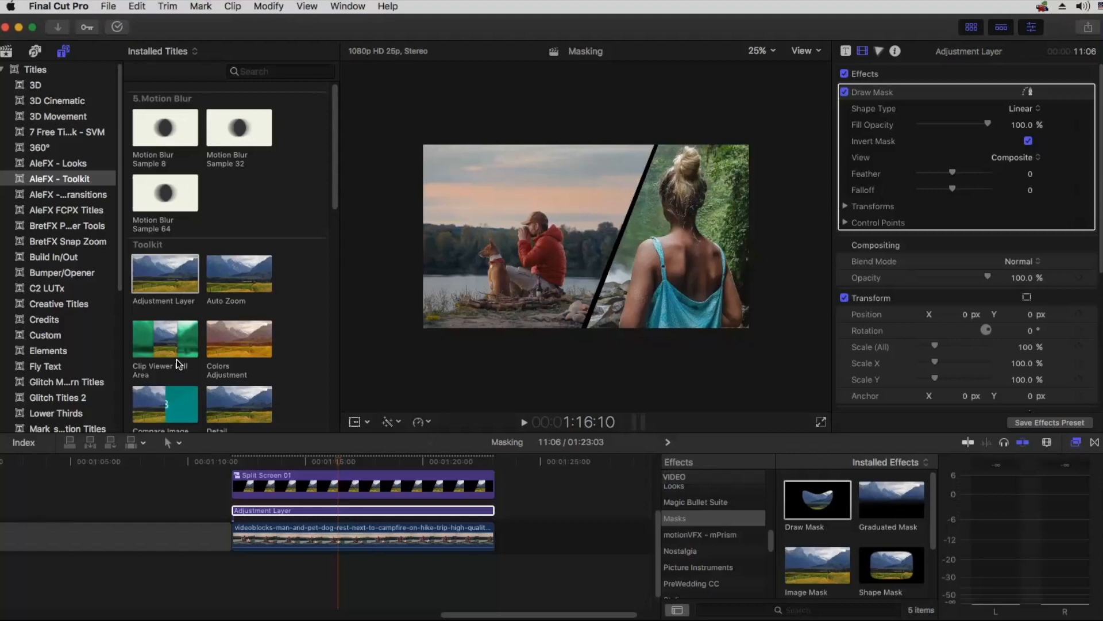
{"action": "scroll", "coordinate": [198, 334], "scroll_direction": "down", "scroll_amount": 2}
{"action": "scroll", "coordinate": [197, 332], "scroll_direction": "down", "scroll_amount": 4}
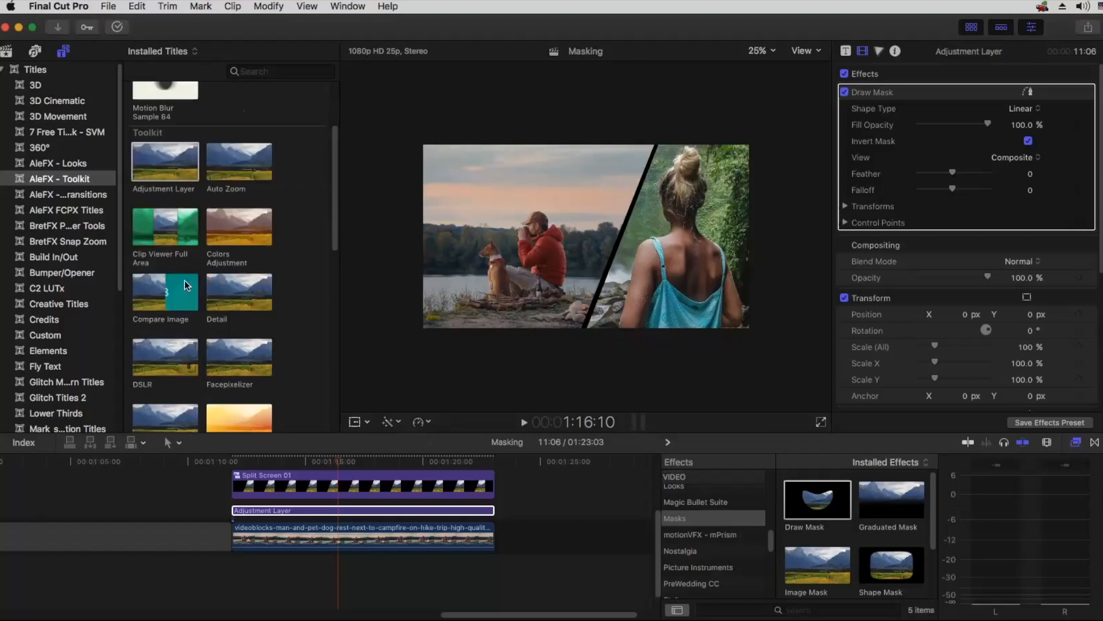